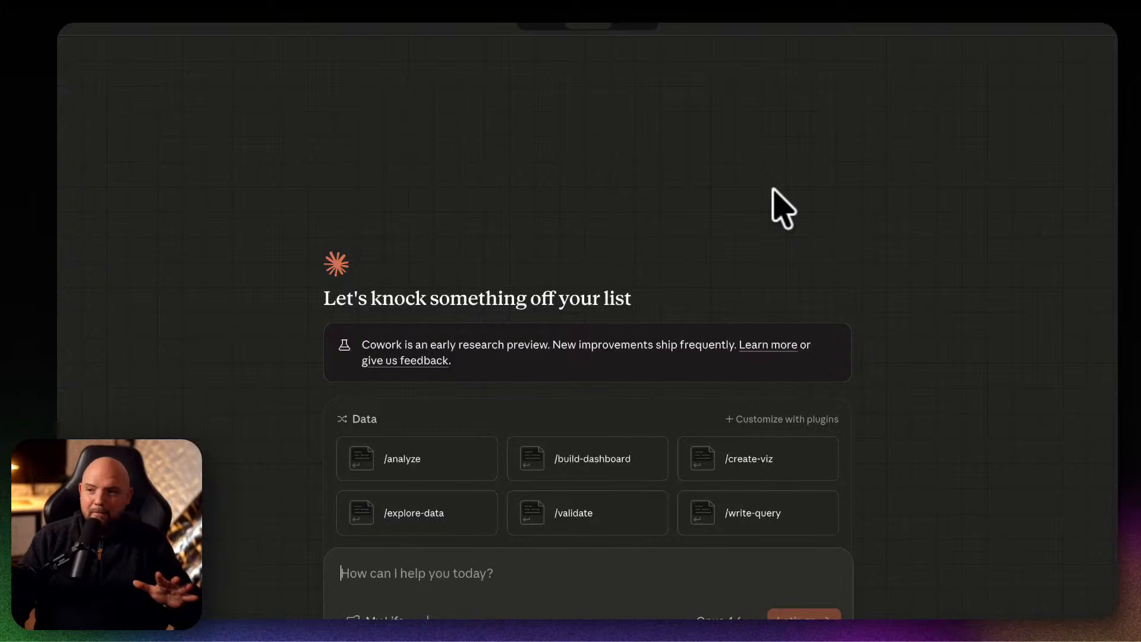
# Switch to Obsidian, bring the My Life PKM folder window over it, and widen the Name column to show full folder names.
pyautogui.moveTo(692, 618)
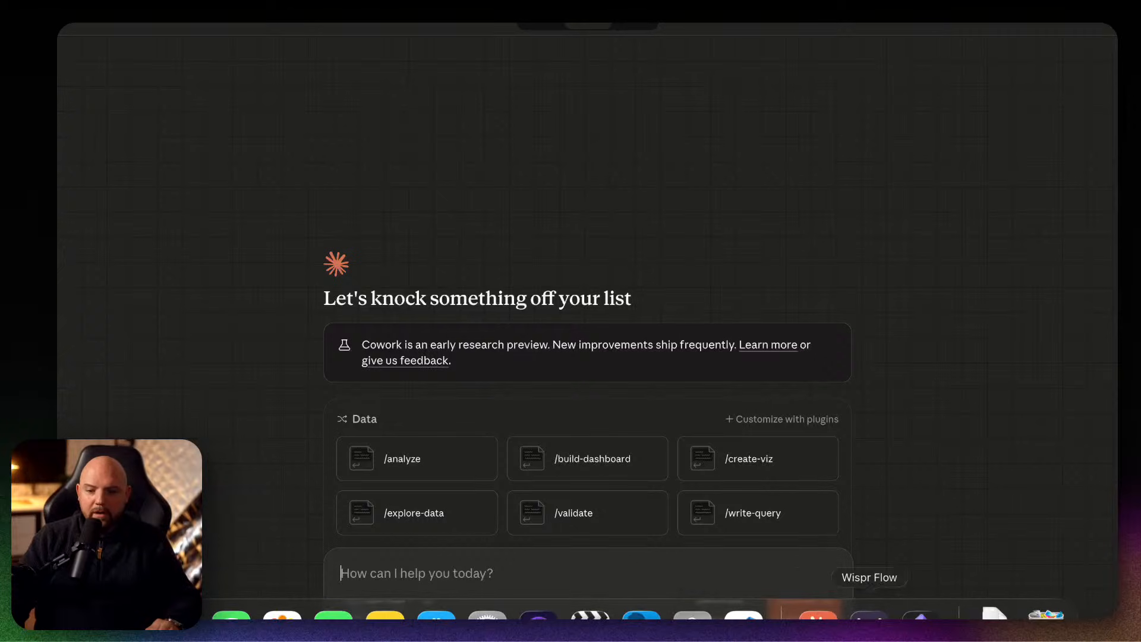
pyautogui.click(918, 617)
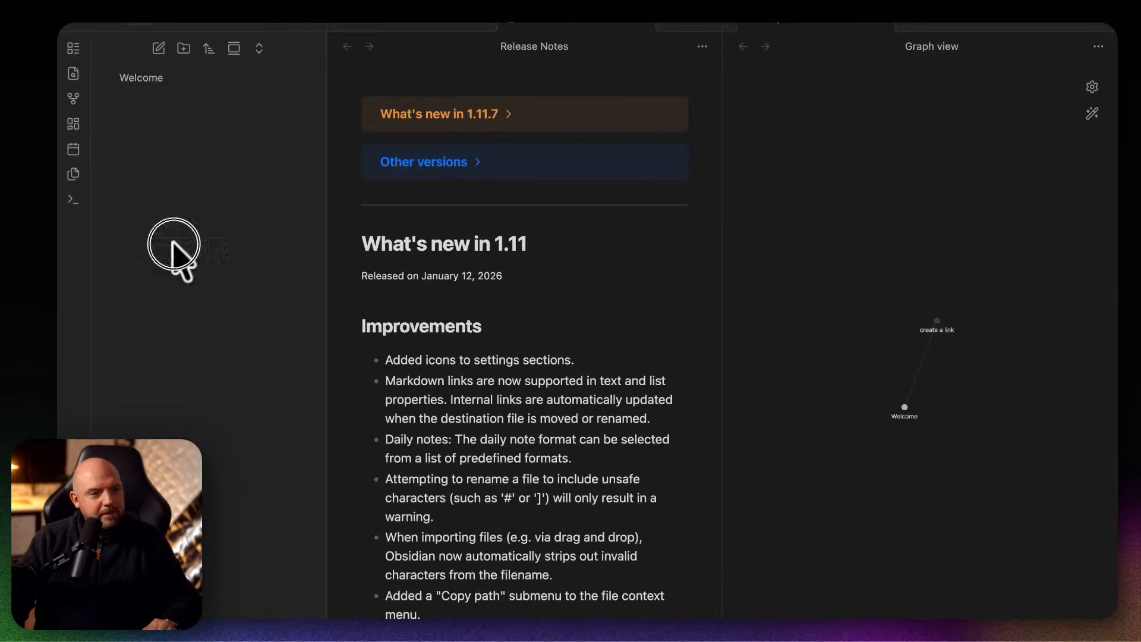
pyautogui.moveTo(173, 242); pyautogui.dragTo(367, 179)
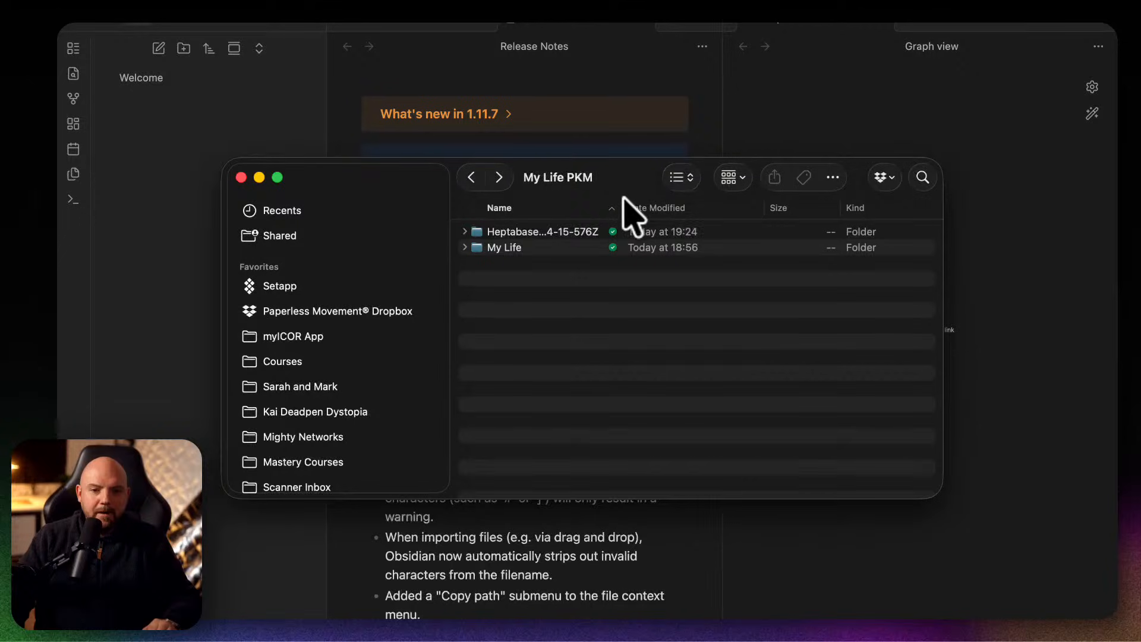
pyautogui.moveTo(621, 208); pyautogui.dragTo(799, 209)
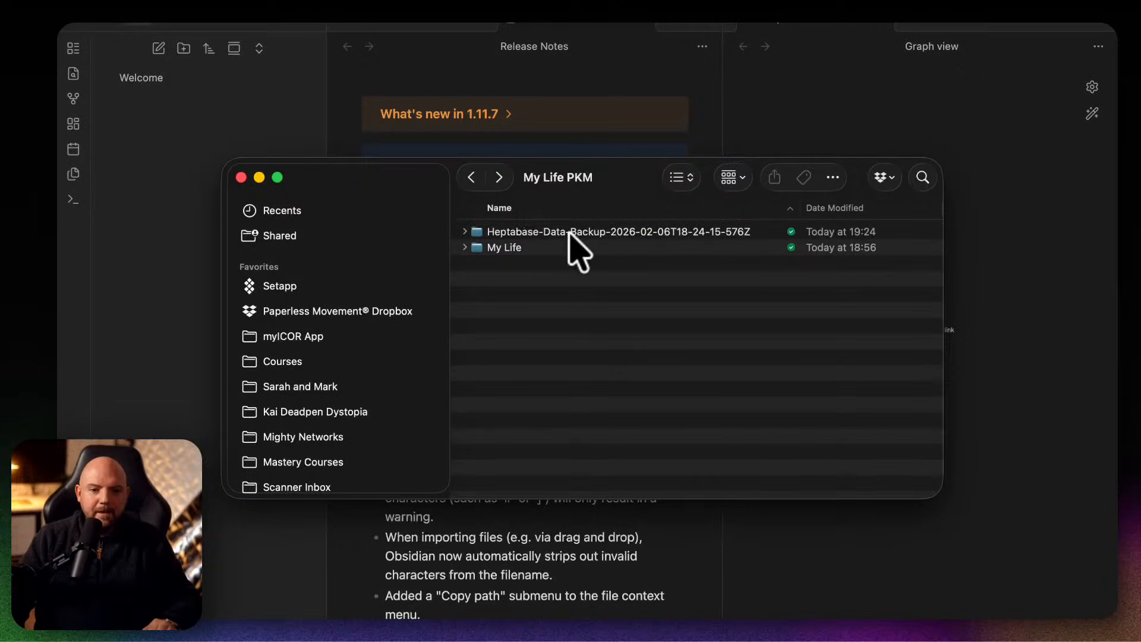
# Examine the Heptabase data backup folder, including its Journal, Highlight and Card Library subfolders, and collapse it again.
pyautogui.click(465, 231)
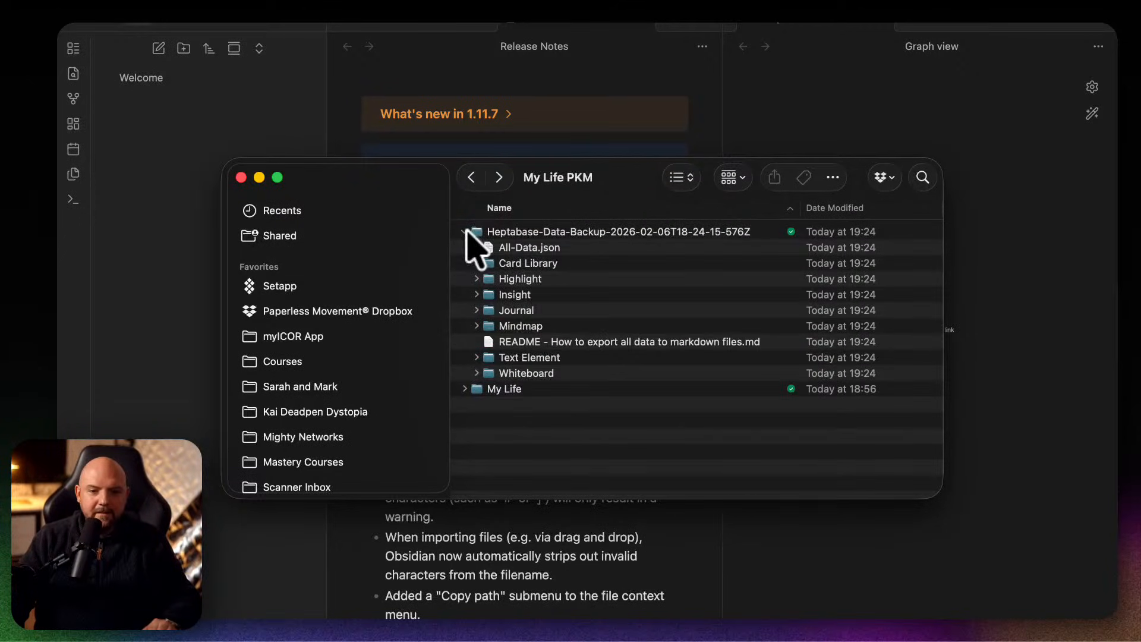
pyautogui.click(477, 310)
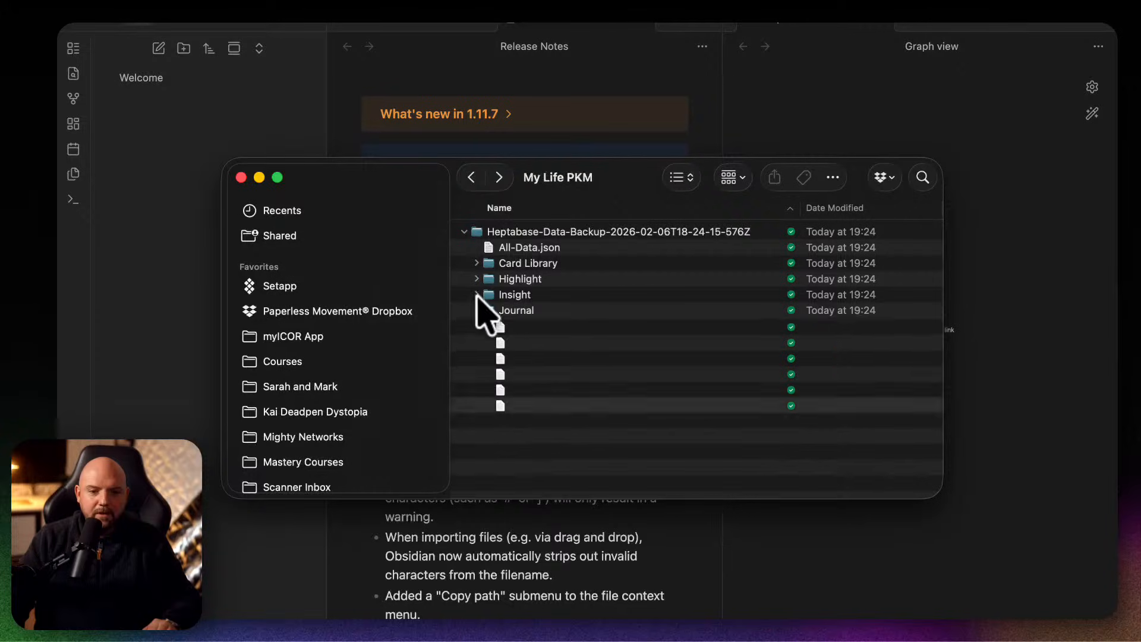
pyautogui.click(482, 280)
pyautogui.click(477, 279)
pyautogui.click(476, 278)
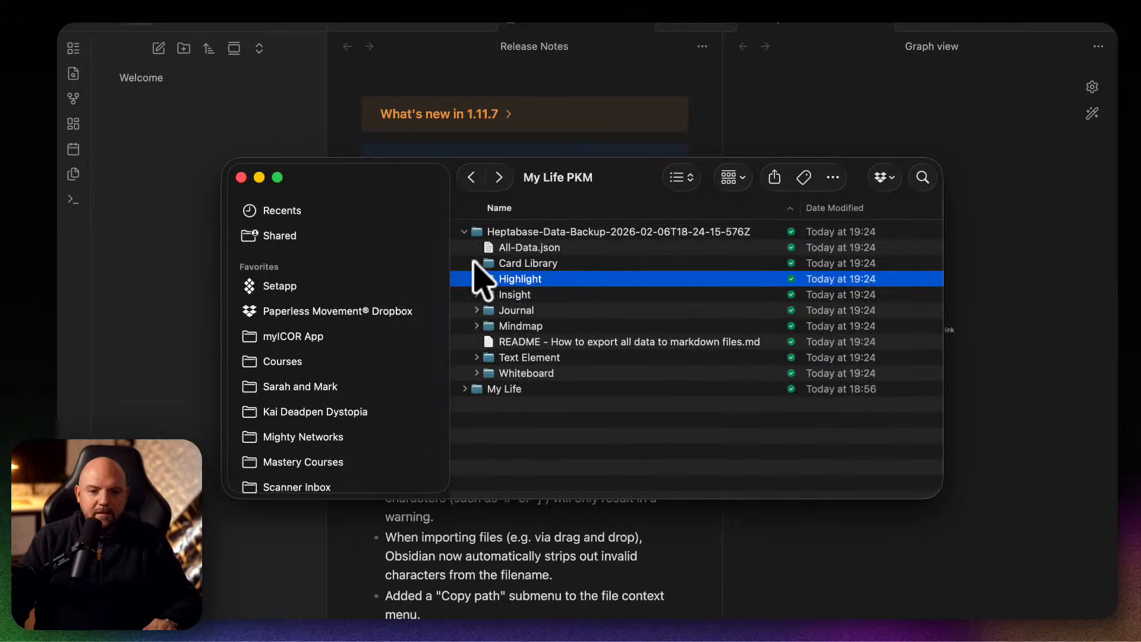
pyautogui.click(476, 262)
pyautogui.click(475, 263)
pyautogui.click(464, 231)
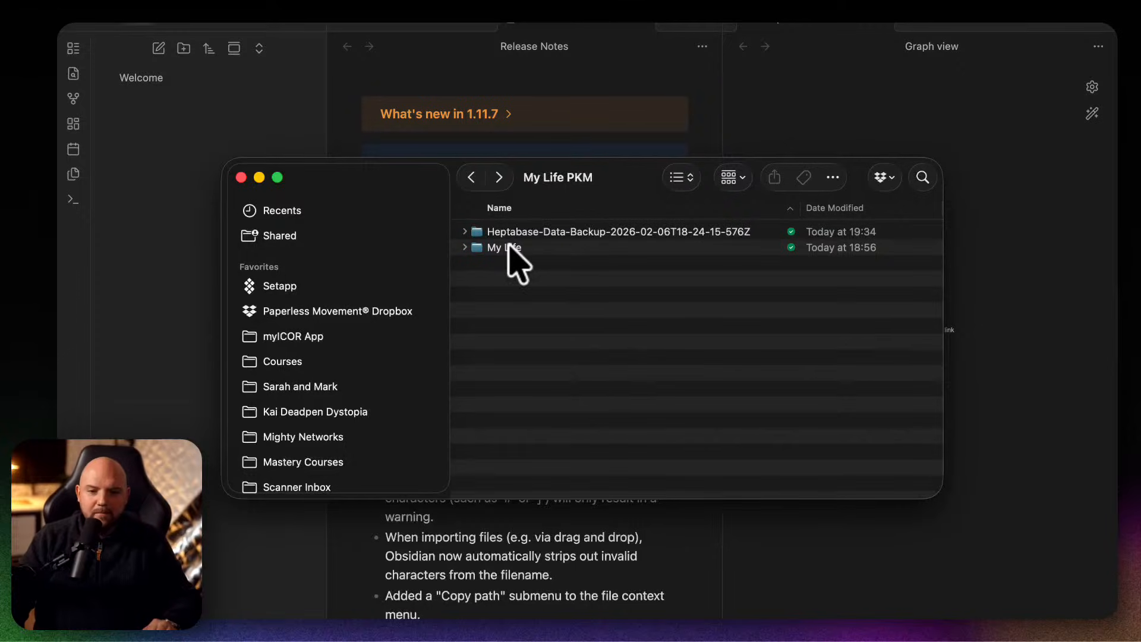
# Look inside the My Life vault folder and move the folder window out of the way.
pyautogui.click(465, 247)
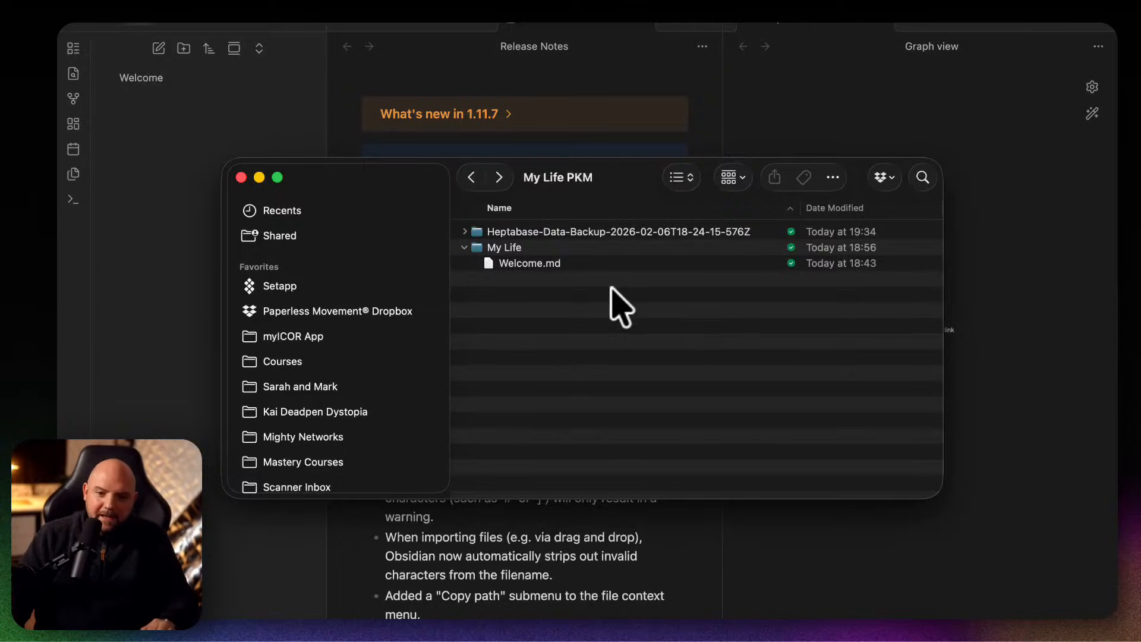
pyautogui.moveTo(594, 180)
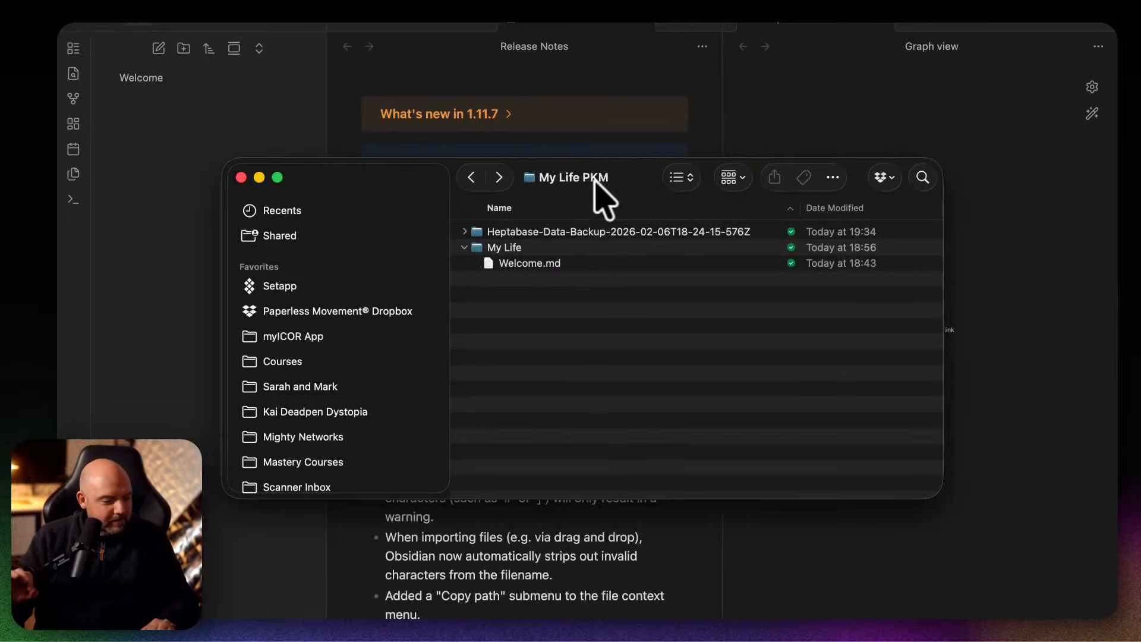
pyautogui.moveTo(415, 189); pyautogui.dragTo(2, 238)
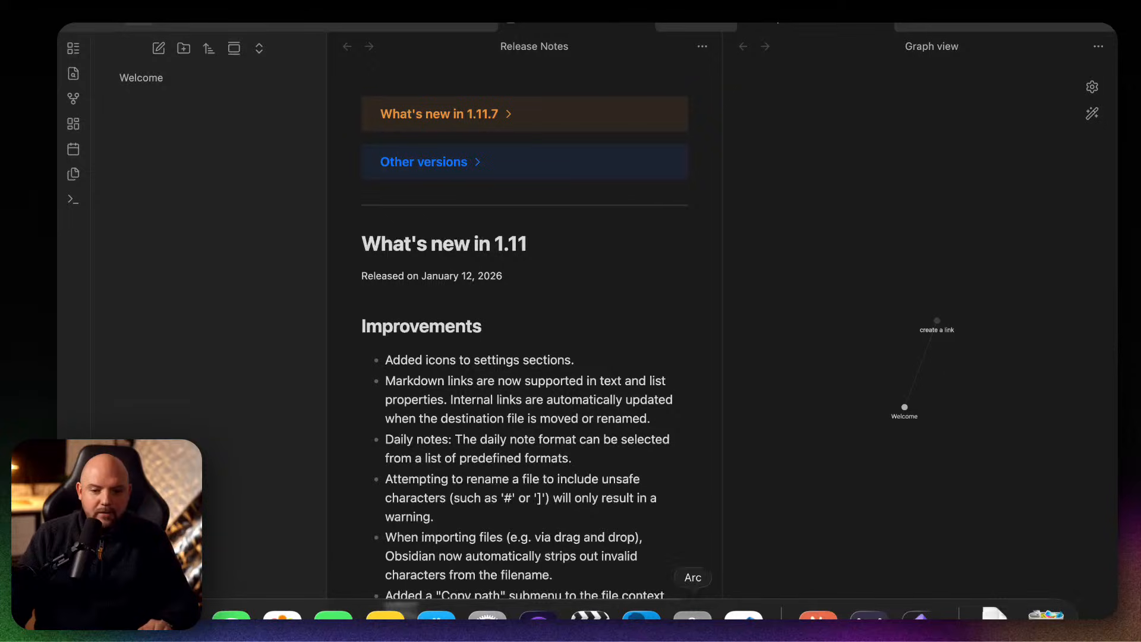
# Switch to Claude Cowork and set the My Life PKM folder from the personal Dropbox folder as the task's working folder.
pyautogui.click(820, 614)
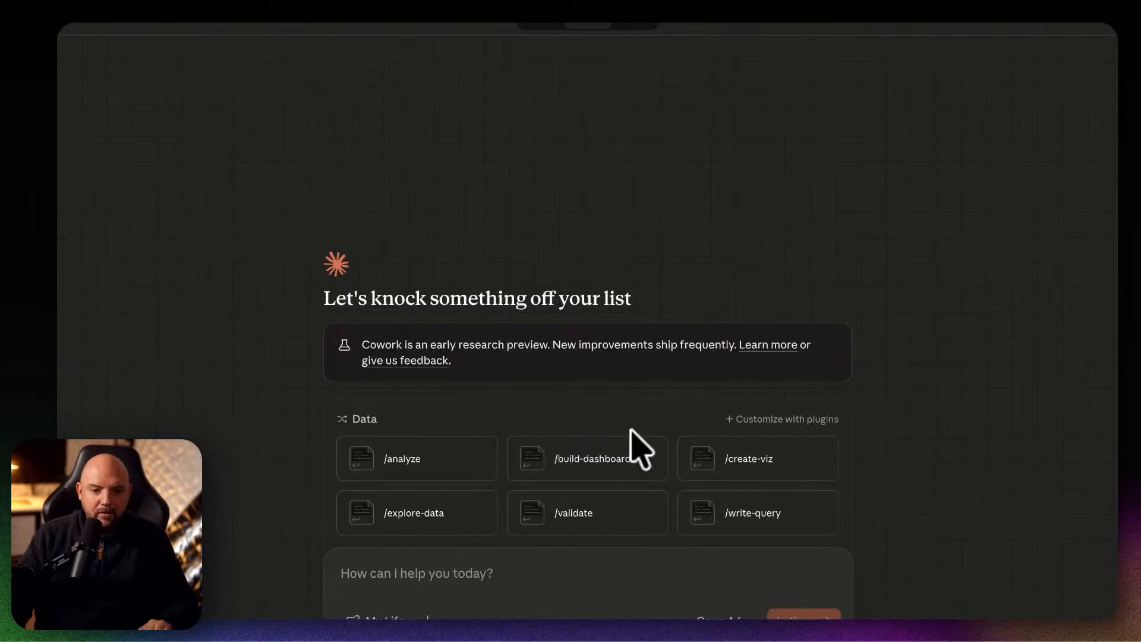
pyautogui.click(377, 618)
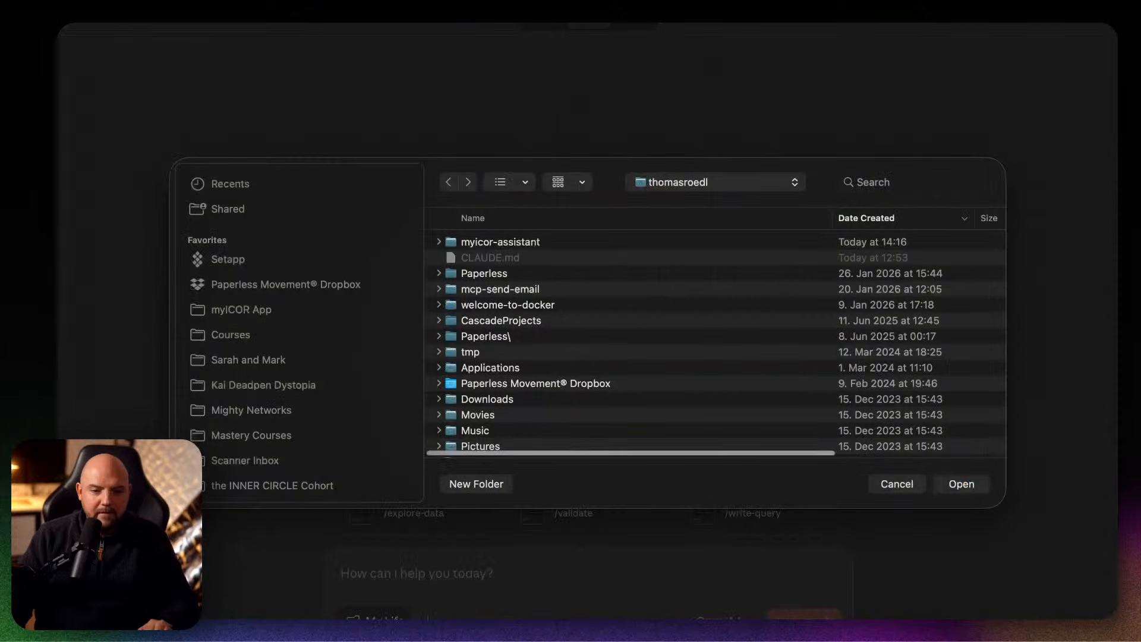
pyautogui.click(321, 284)
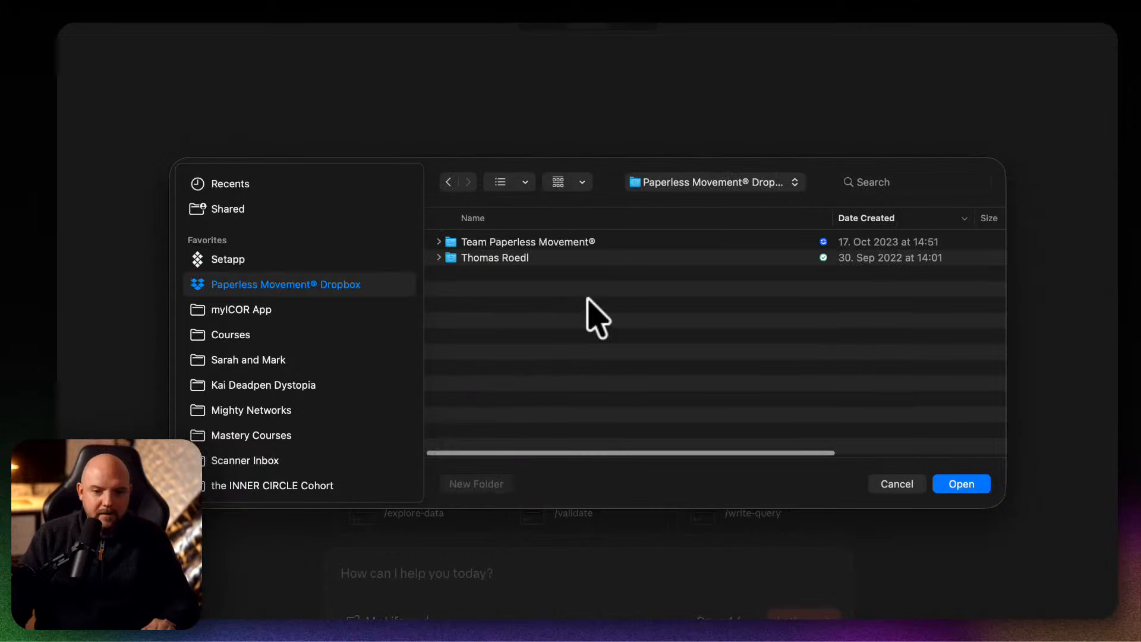
pyautogui.doubleClick(561, 257)
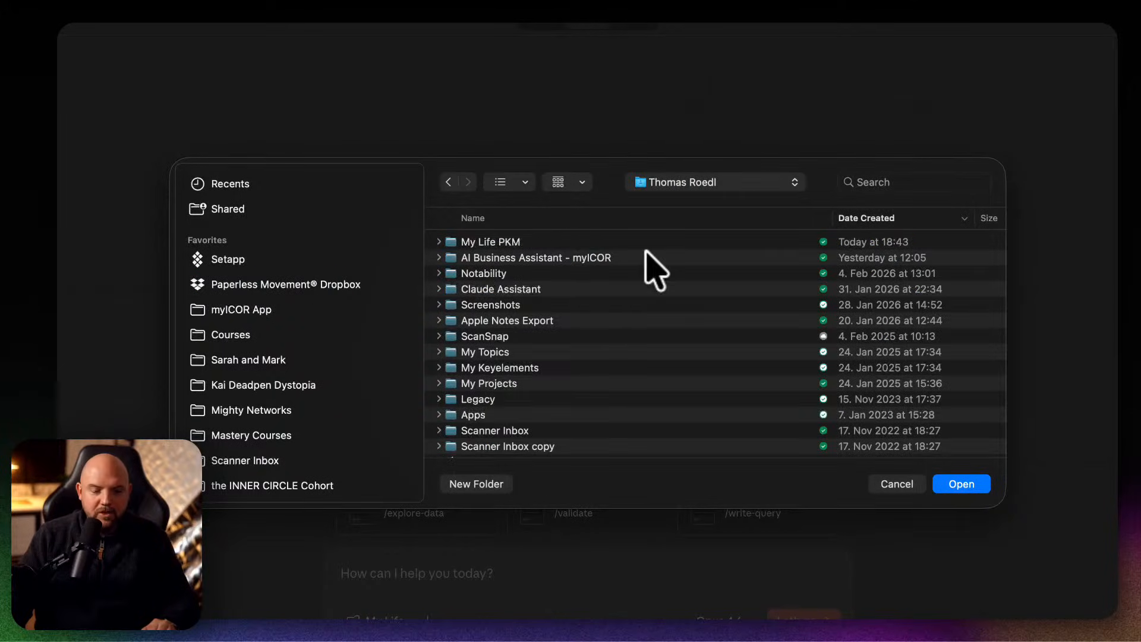
pyautogui.doubleClick(534, 241)
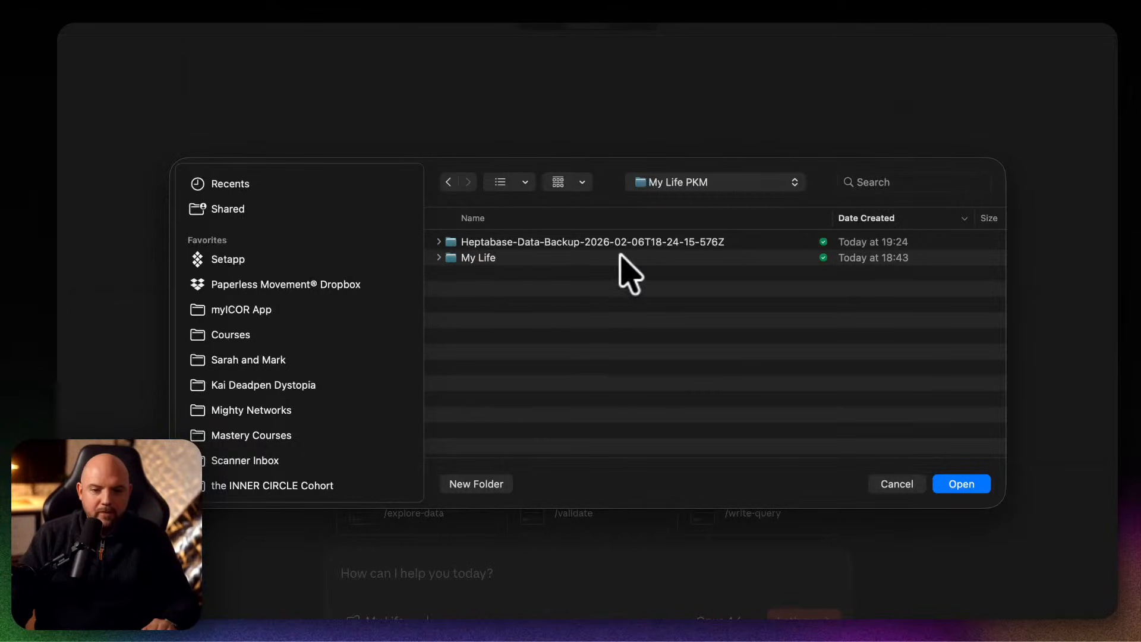
pyautogui.click(950, 481)
pyautogui.click(585, 416)
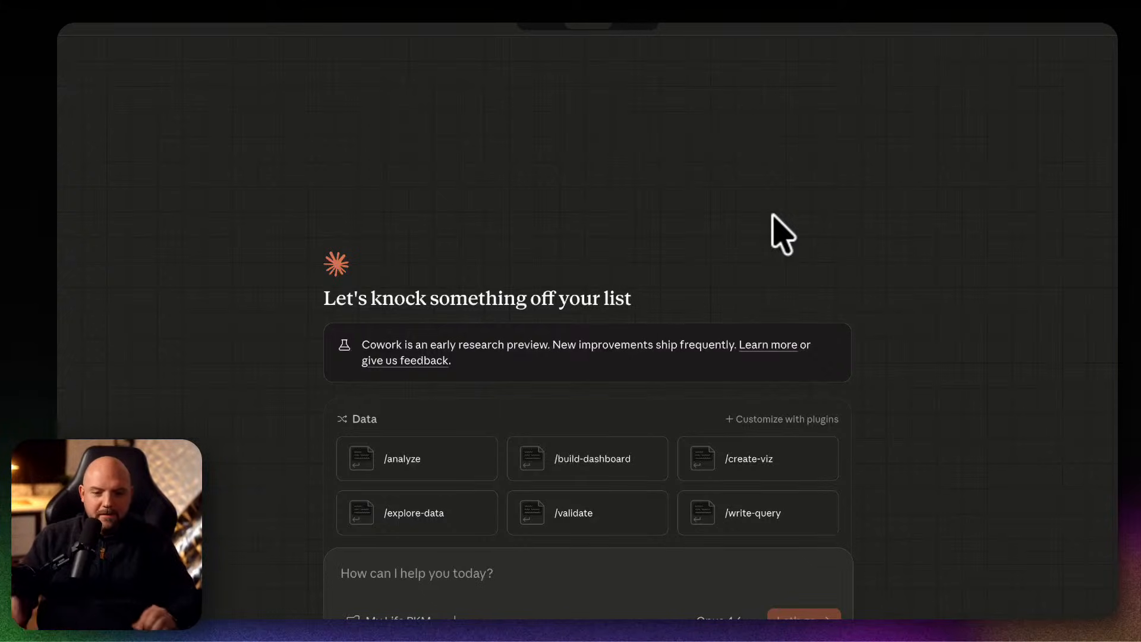
# Submit a prompt to analyze the Heptabase backup and migrate it into the MyLife Obsidian vault with correct formatting, backlinks, and whiteboards as canvas.
pyautogui.click(783, 209)
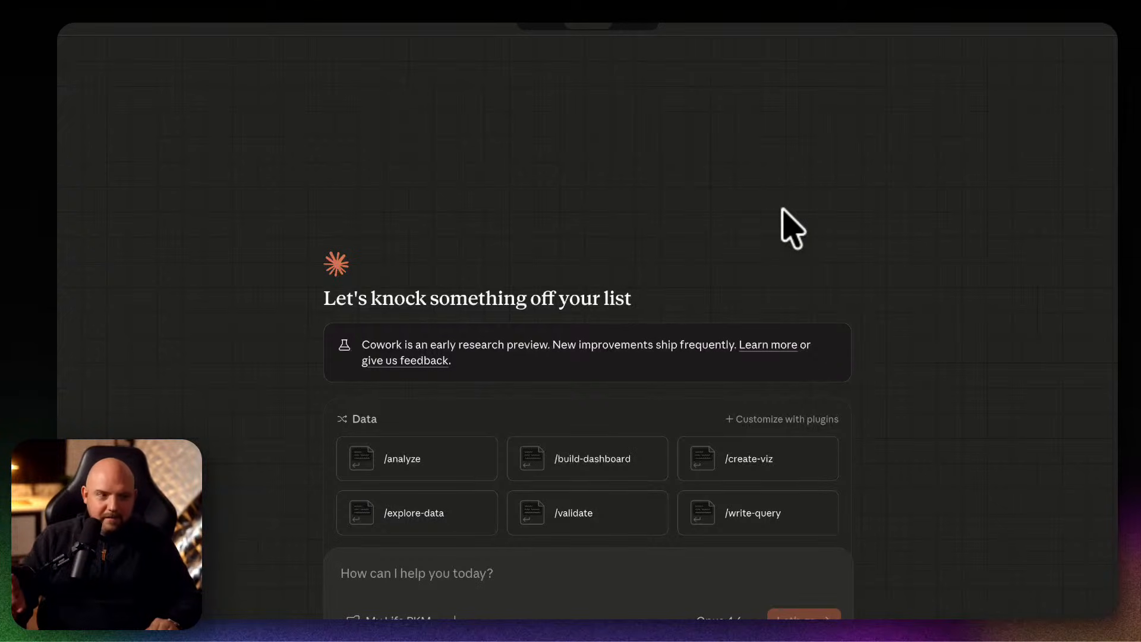
pyautogui.click(438, 569)
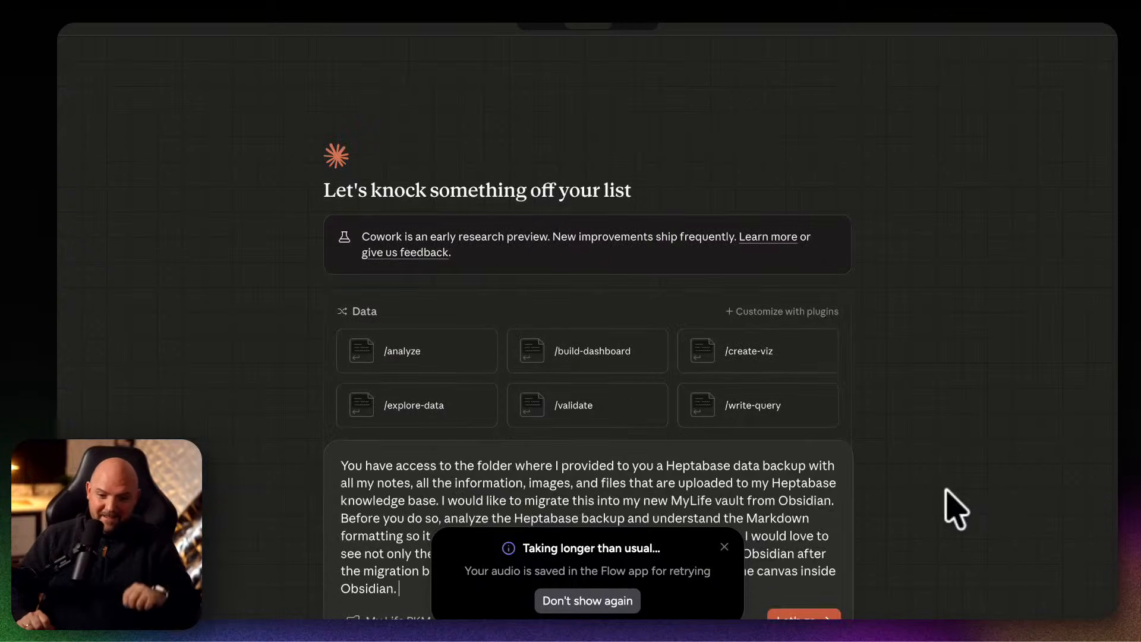
pyautogui.click(725, 547)
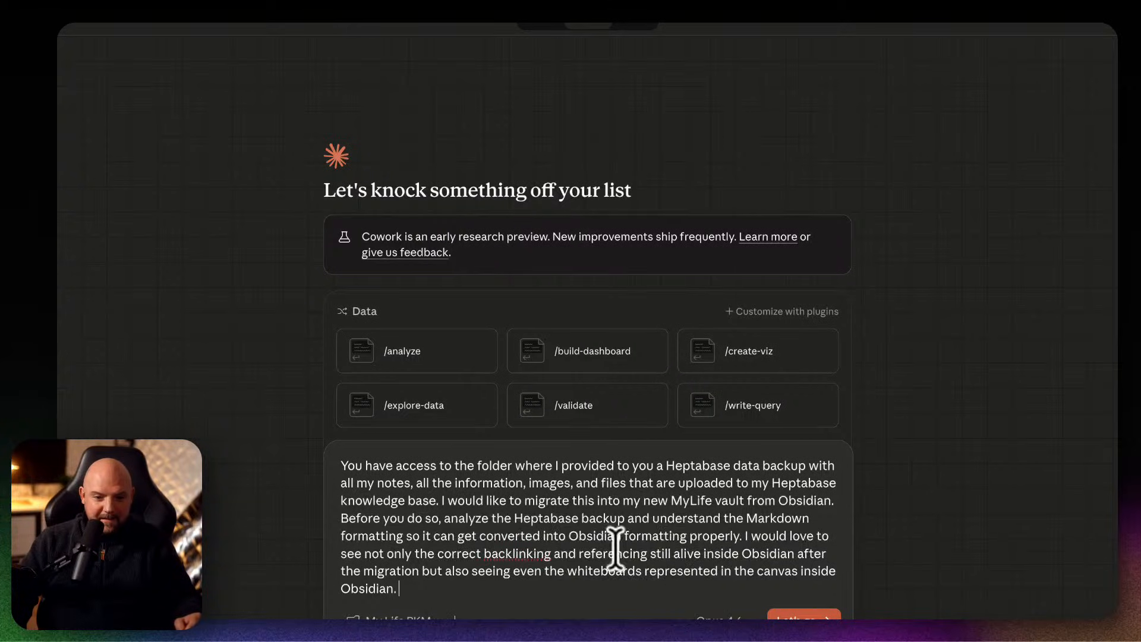
pyautogui.click(815, 619)
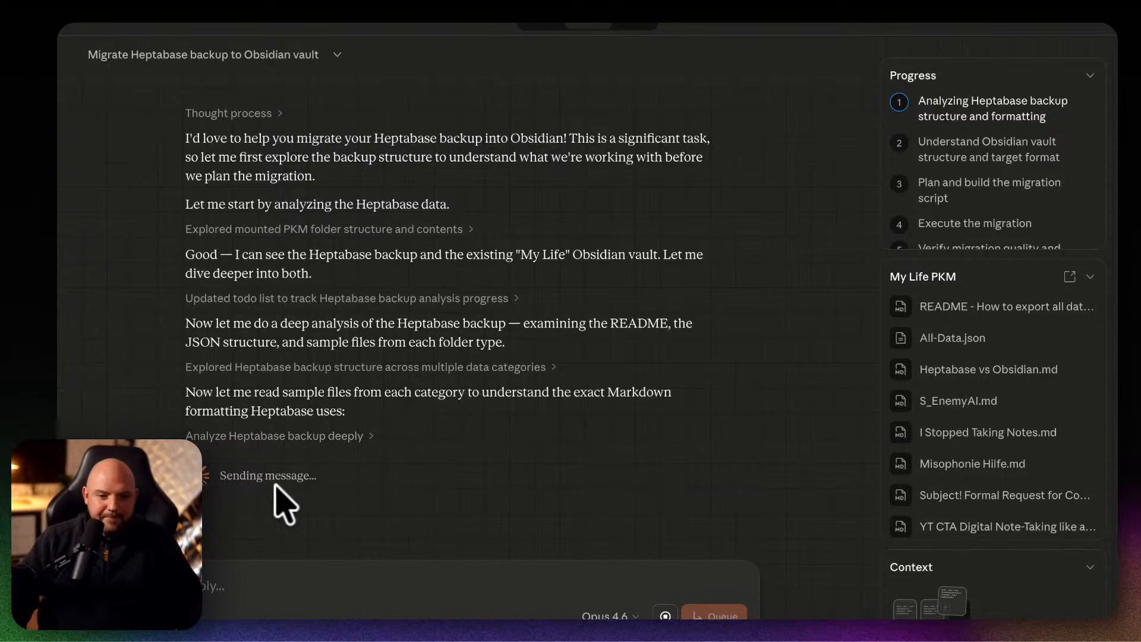
# Review the commands and file reads listed under "Analyze Heptabase backup deeply", and collapse that list again.
pyautogui.click(293, 435)
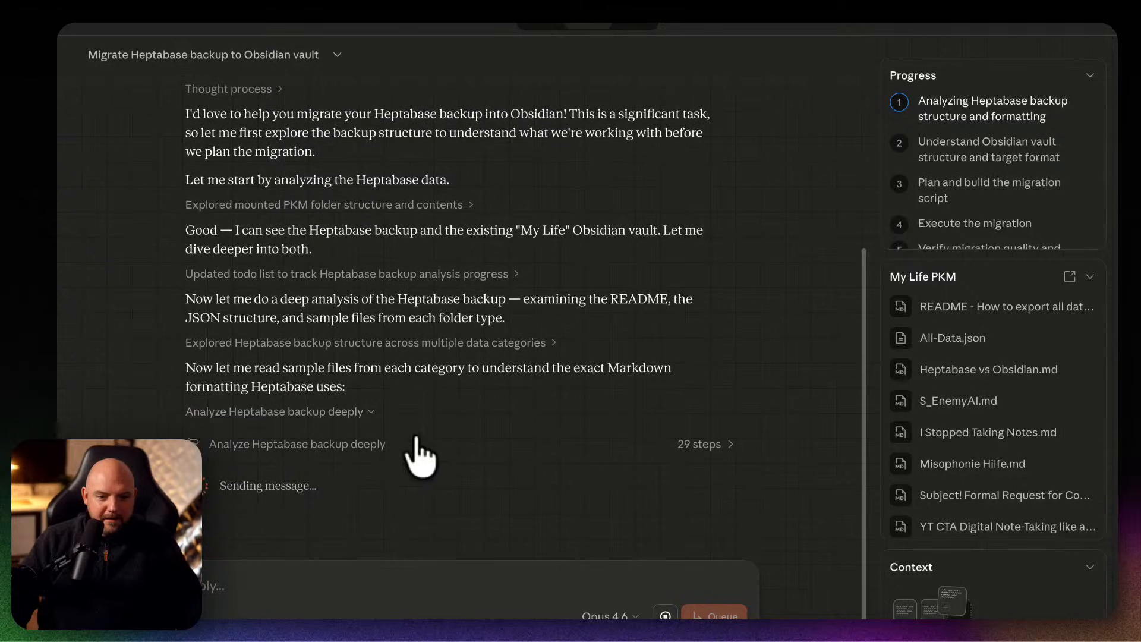
pyautogui.click(446, 437)
pyautogui.scroll(-4, 715, 376)
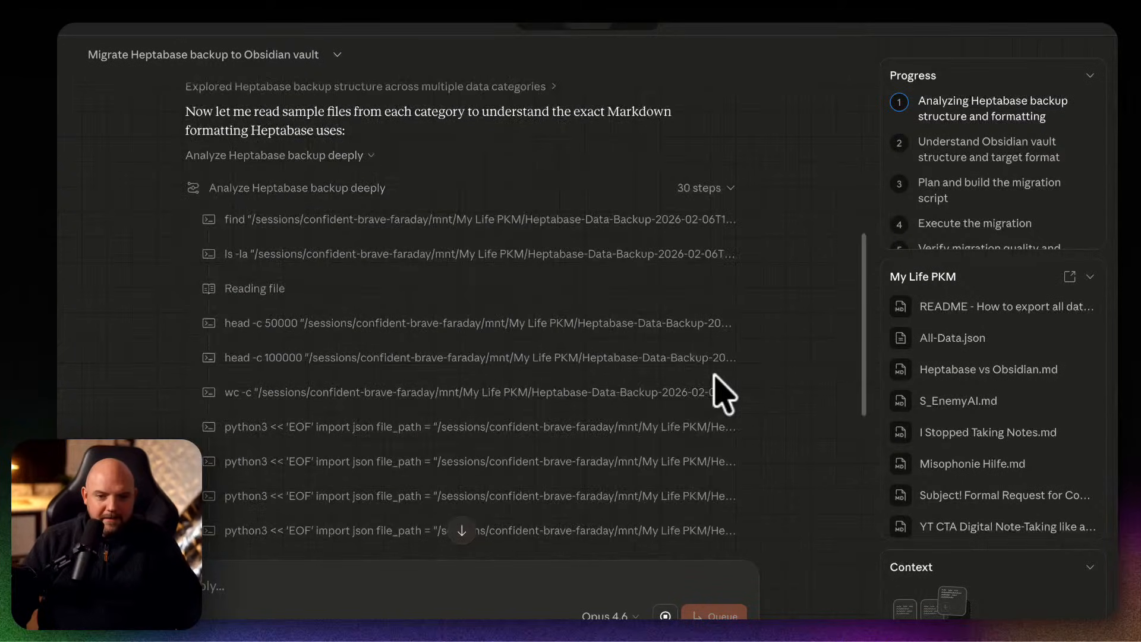
pyautogui.scroll(-3, 715, 375)
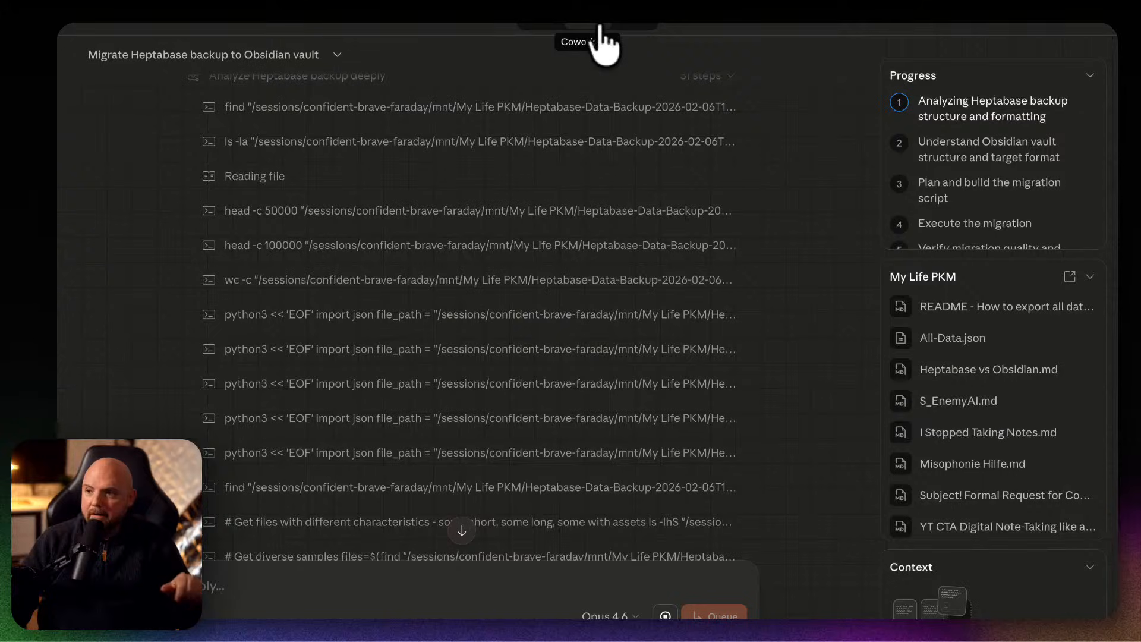
pyautogui.scroll(-5, 448, 399)
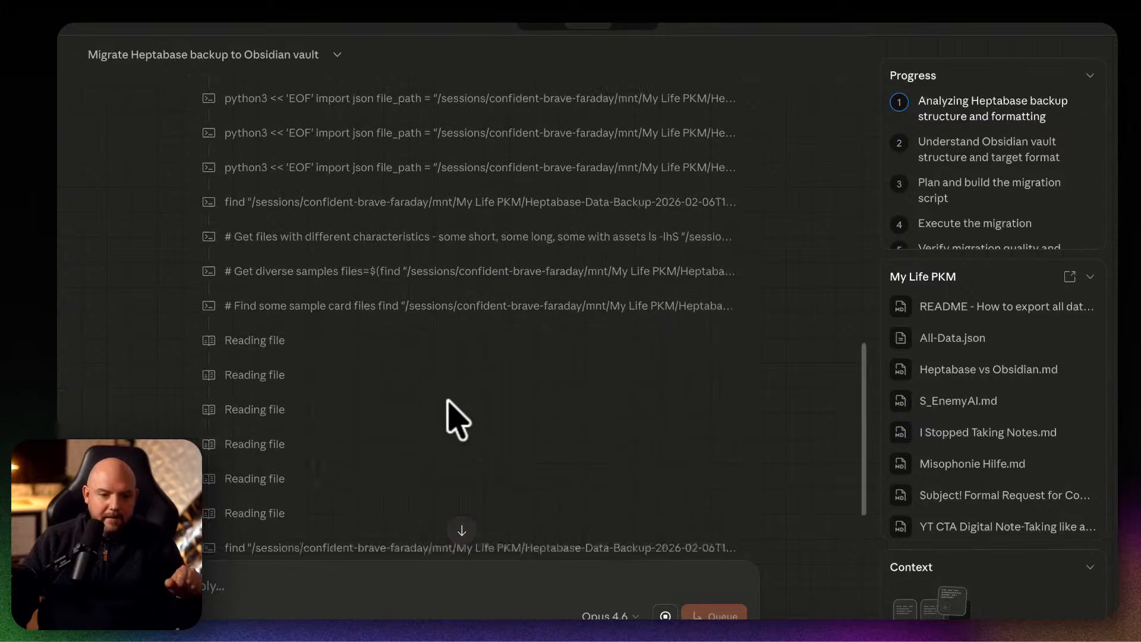
pyautogui.scroll(12, 498, 418)
pyautogui.scroll(-5, 498, 419)
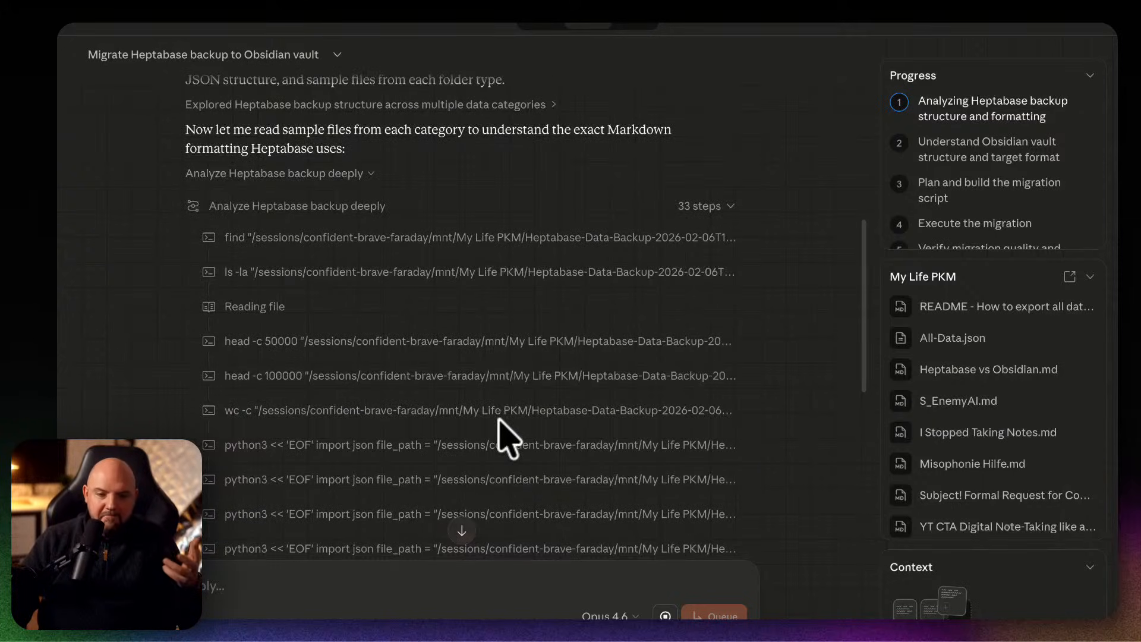
pyautogui.scroll(-5, 498, 425)
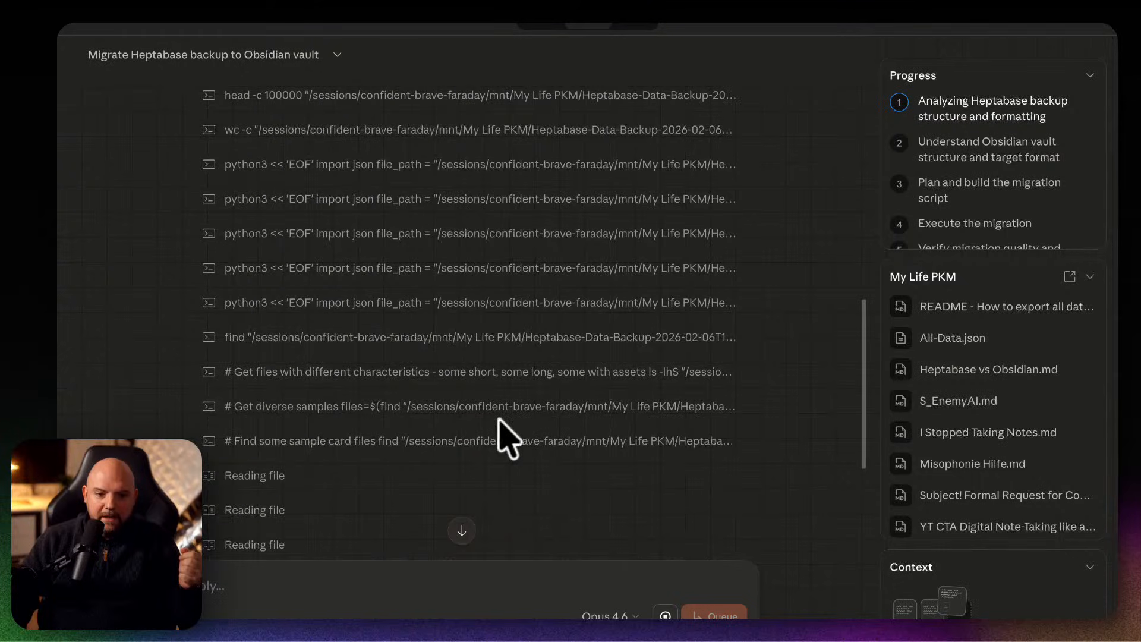
pyautogui.scroll(5, 483, 420)
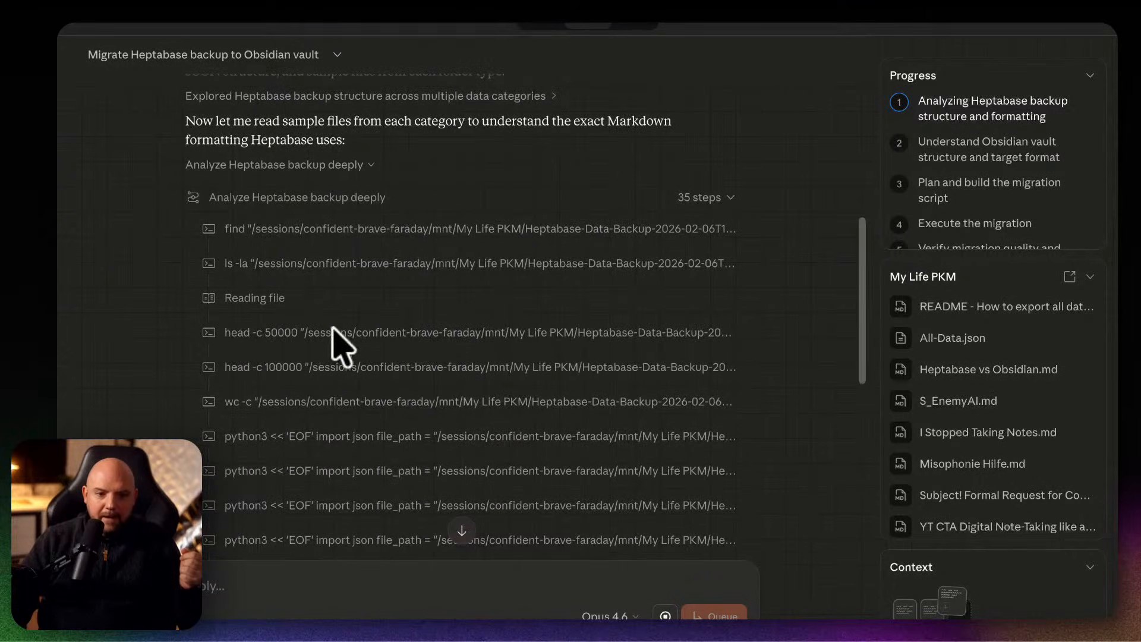
pyautogui.click(279, 199)
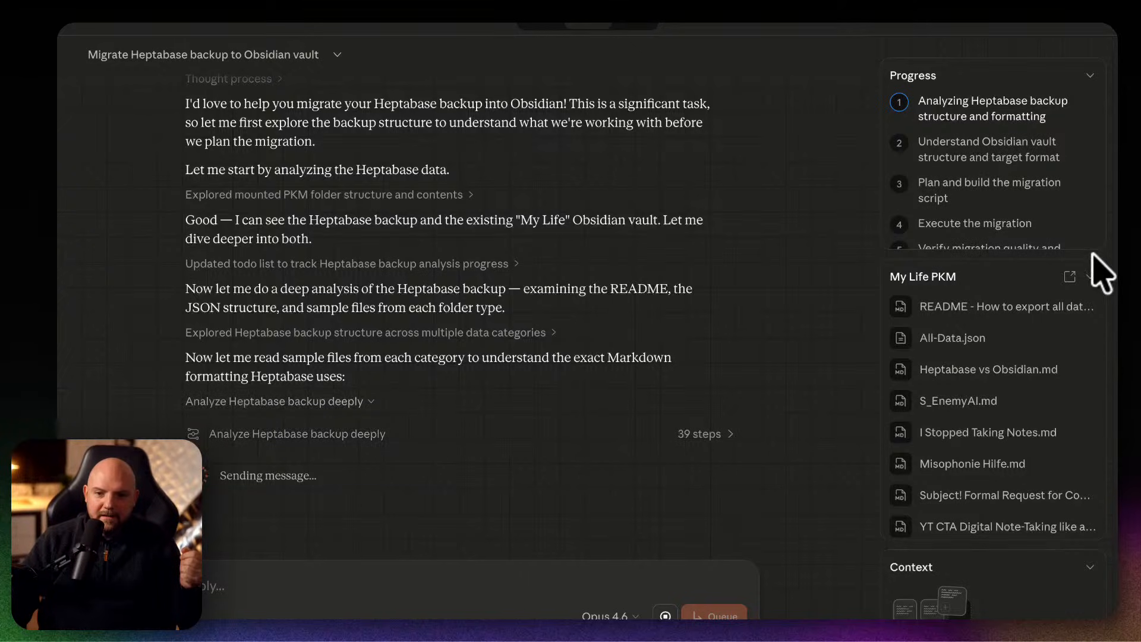
# Look through the My Life PKM files that the migration task has accessed.
pyautogui.scroll(-3, 1014, 384)
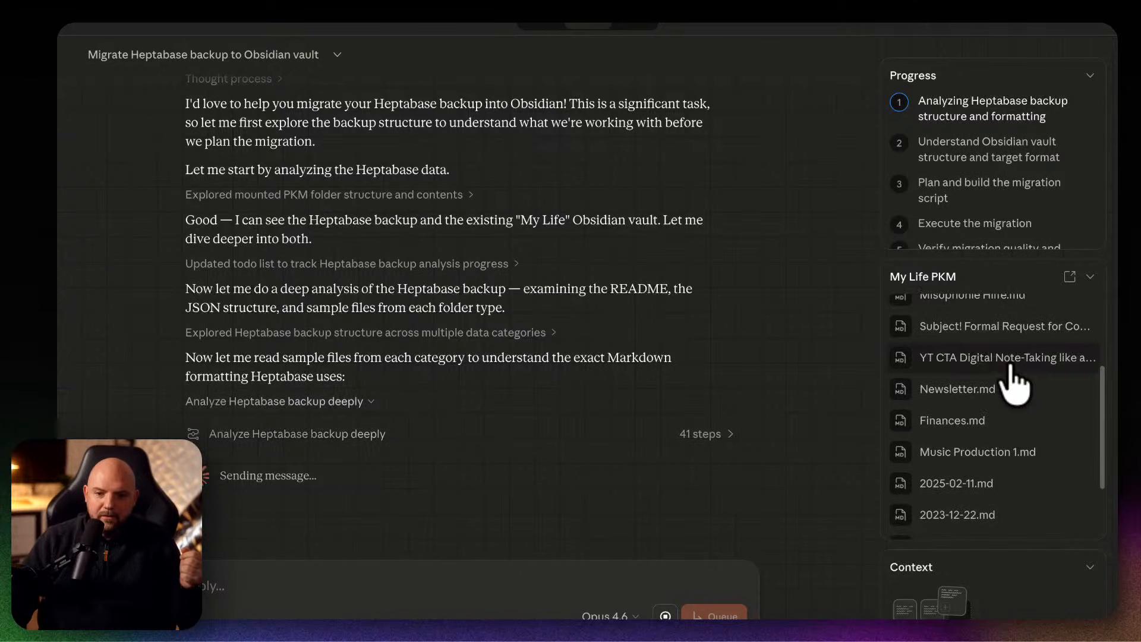
pyautogui.scroll(-5, 1014, 381)
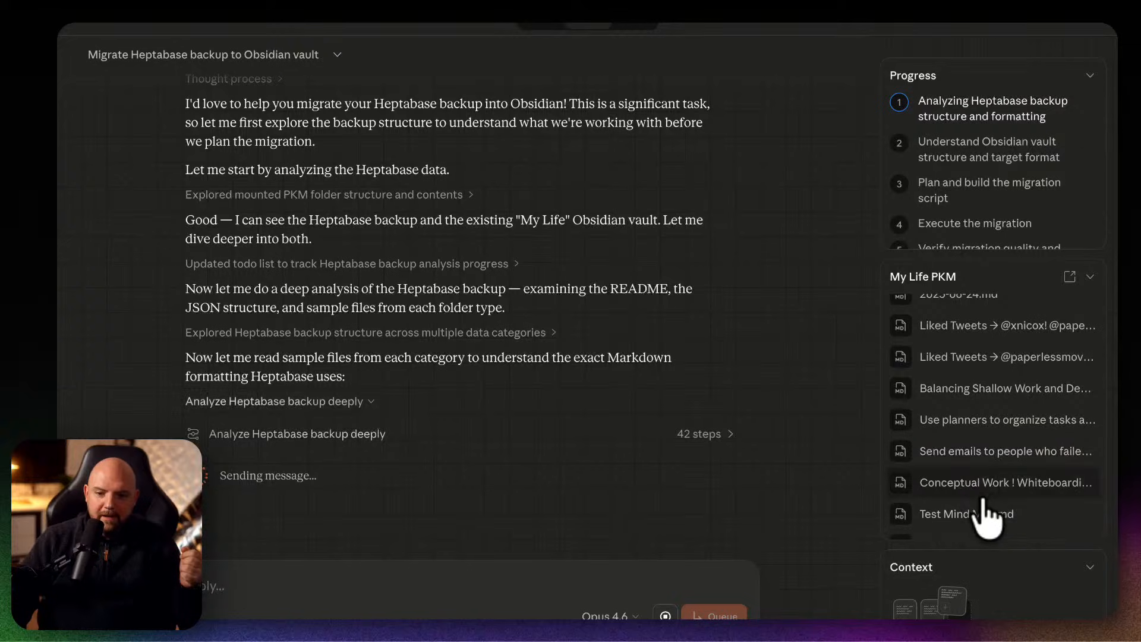
pyautogui.scroll(10, 975, 518)
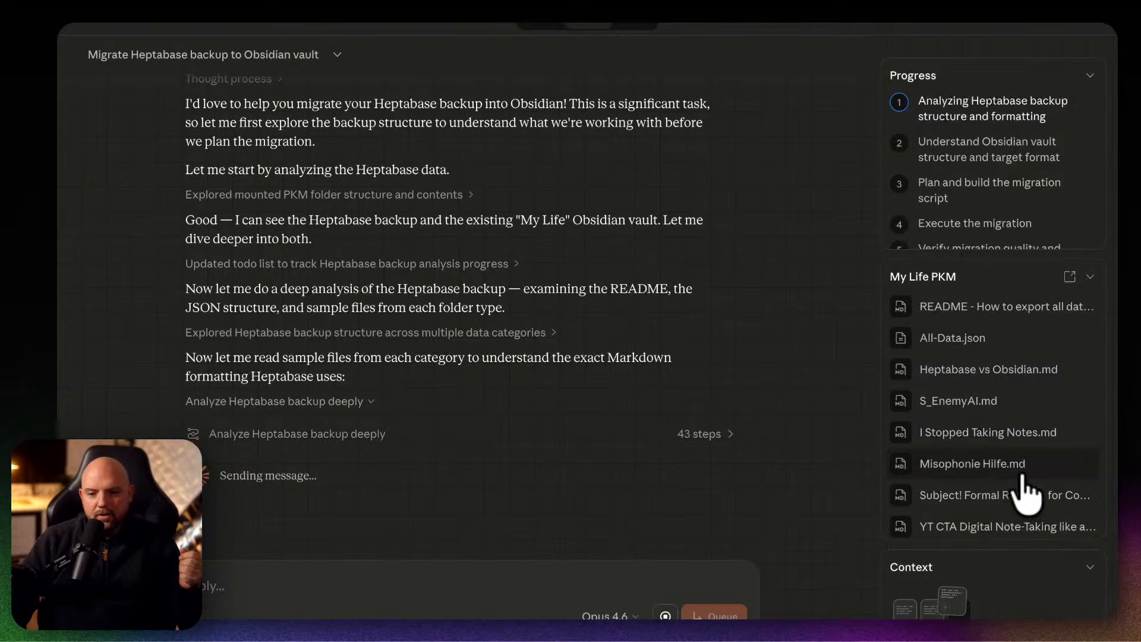
pyautogui.scroll(-5, 1019, 489)
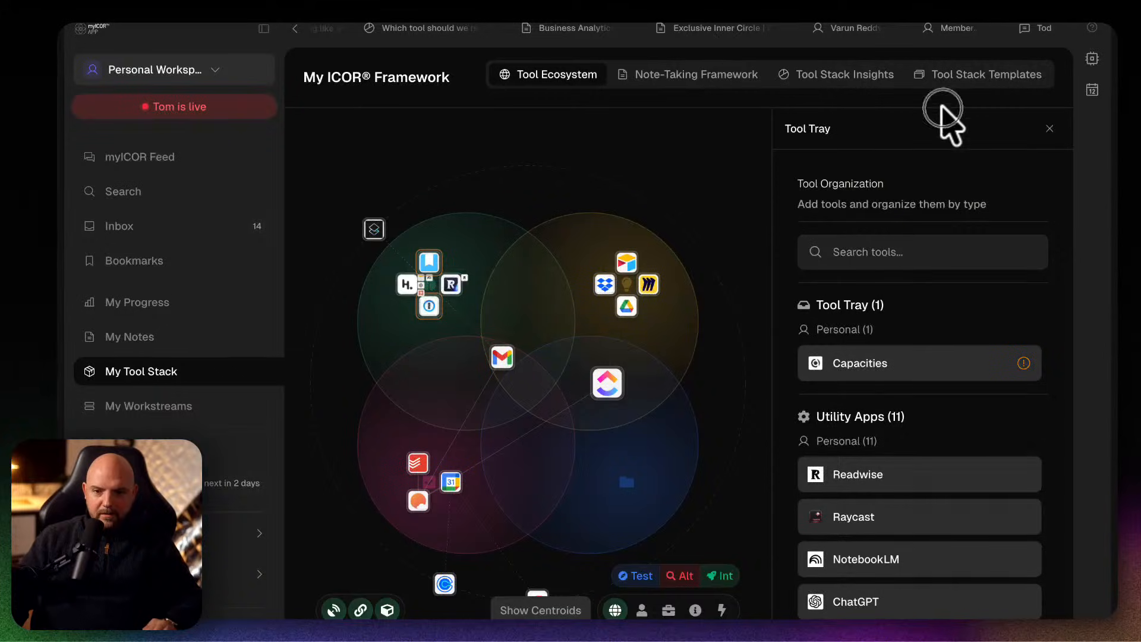
# Close the Tool Tray and collapse the sidebar in the myICOR app, and return to its Tool Ecosystem view from Claude.
pyautogui.click(1049, 129)
pyautogui.click(255, 31)
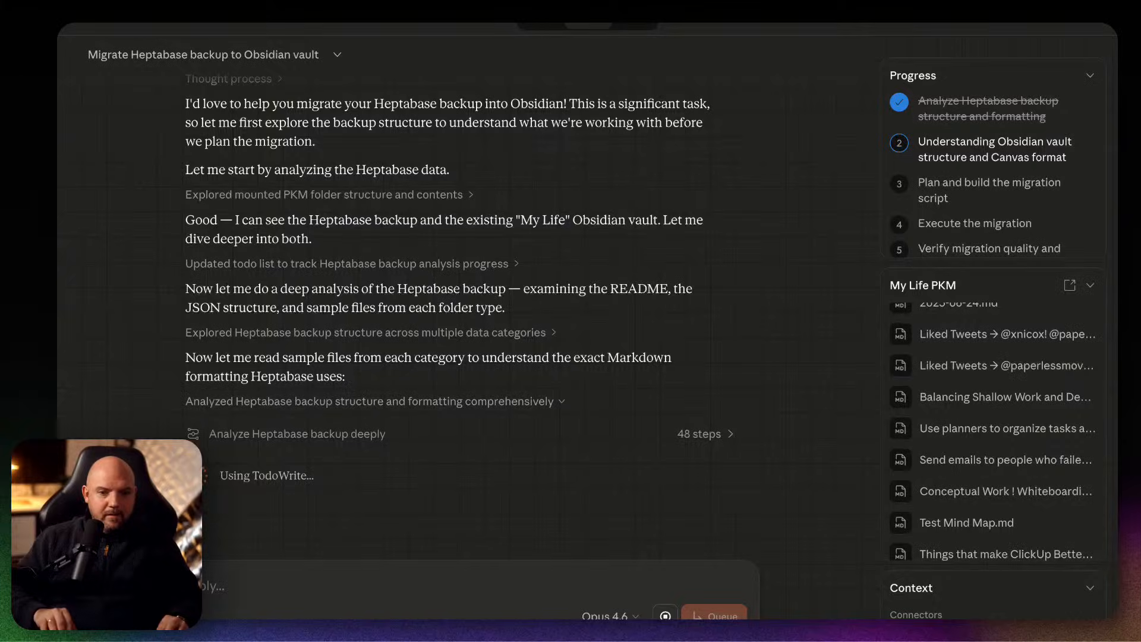
pyautogui.press('super+Tab')
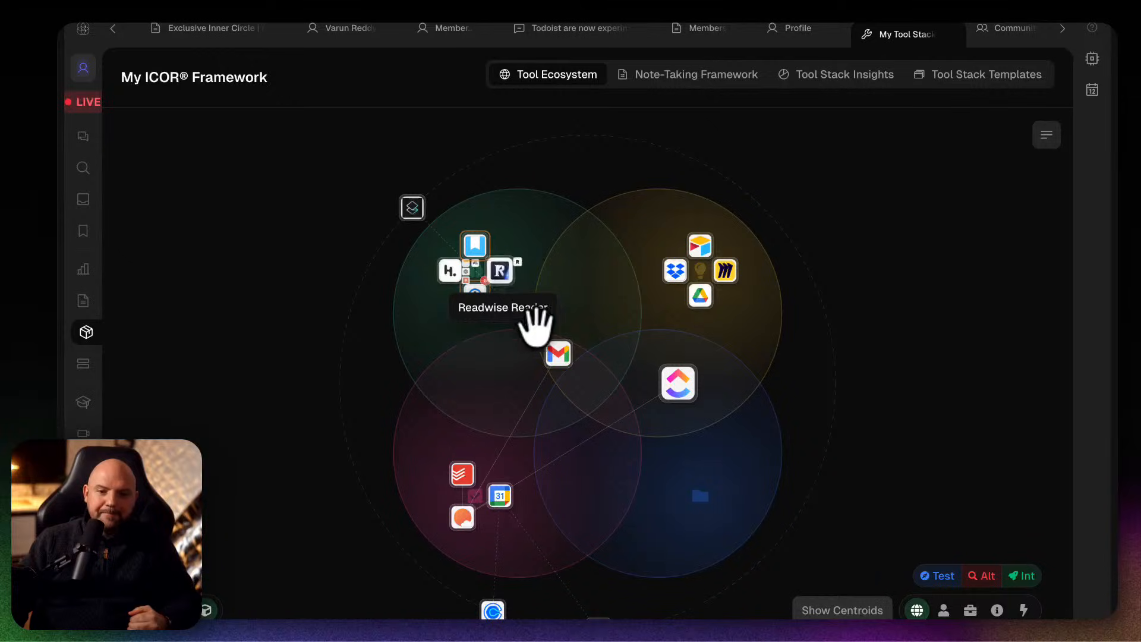
# Switch to the Claude migration task, skim the operations under "Analyze Heptabase backup deeply", and collapse them again.
pyautogui.moveTo(507, 277)
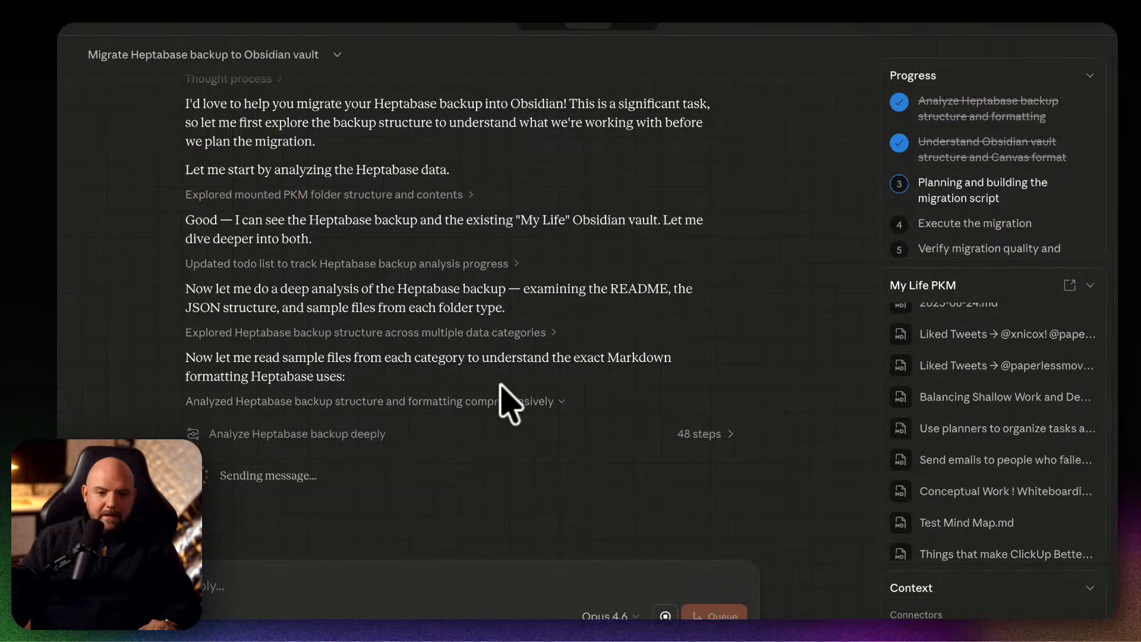
pyautogui.click(720, 441)
pyautogui.scroll(-5, 614, 416)
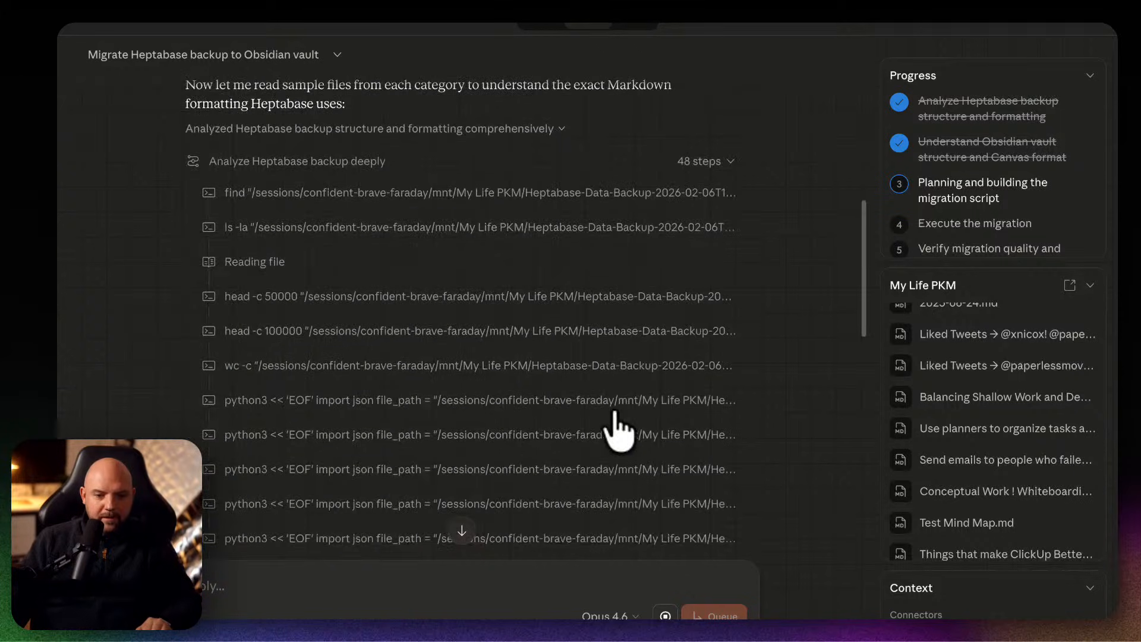
pyautogui.scroll(-5, 618, 428)
pyautogui.scroll(4, 618, 427)
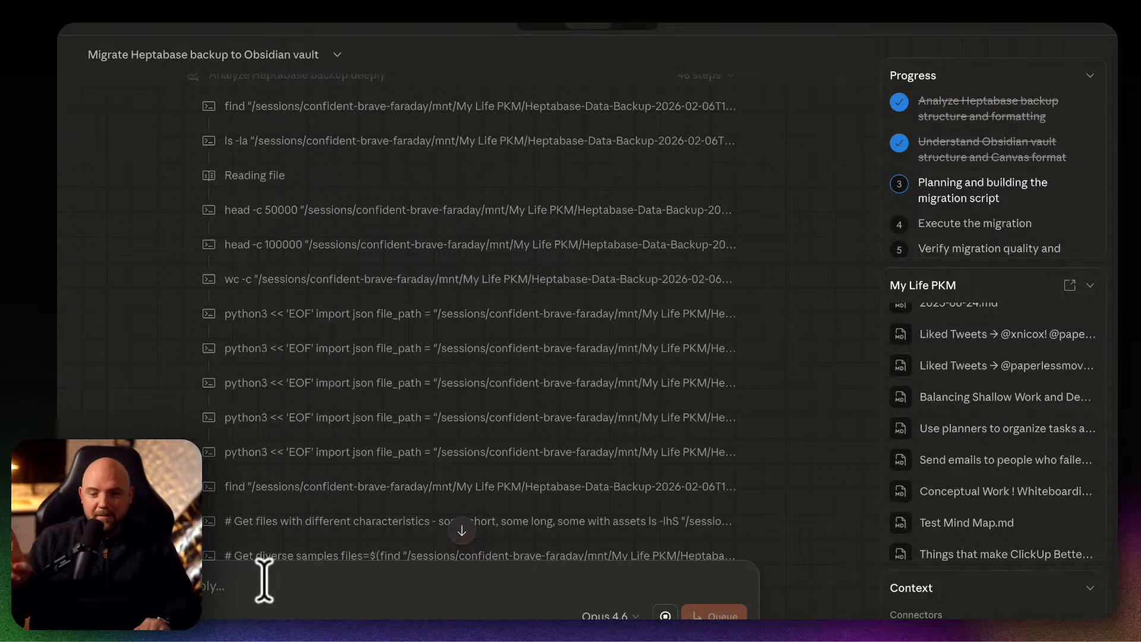
pyautogui.scroll(5, 318, 466)
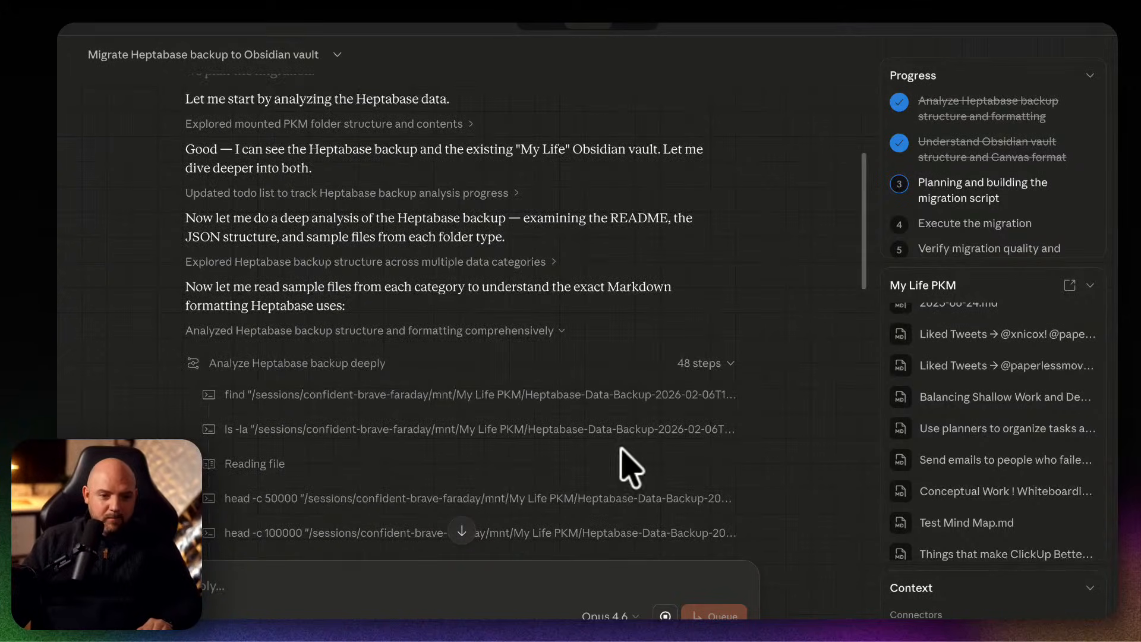
pyautogui.click(716, 363)
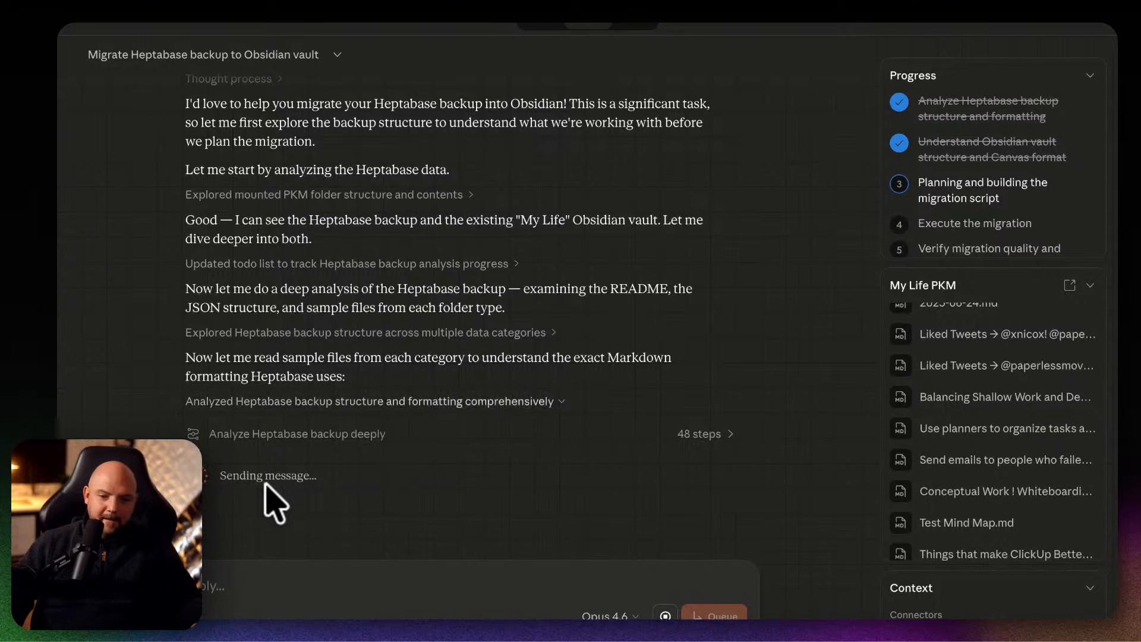
# Expand the steps under "Analyze Heptabase backup deeply" and look through the executed commands once more.
pyautogui.click(683, 435)
pyautogui.scroll(-4, 653, 487)
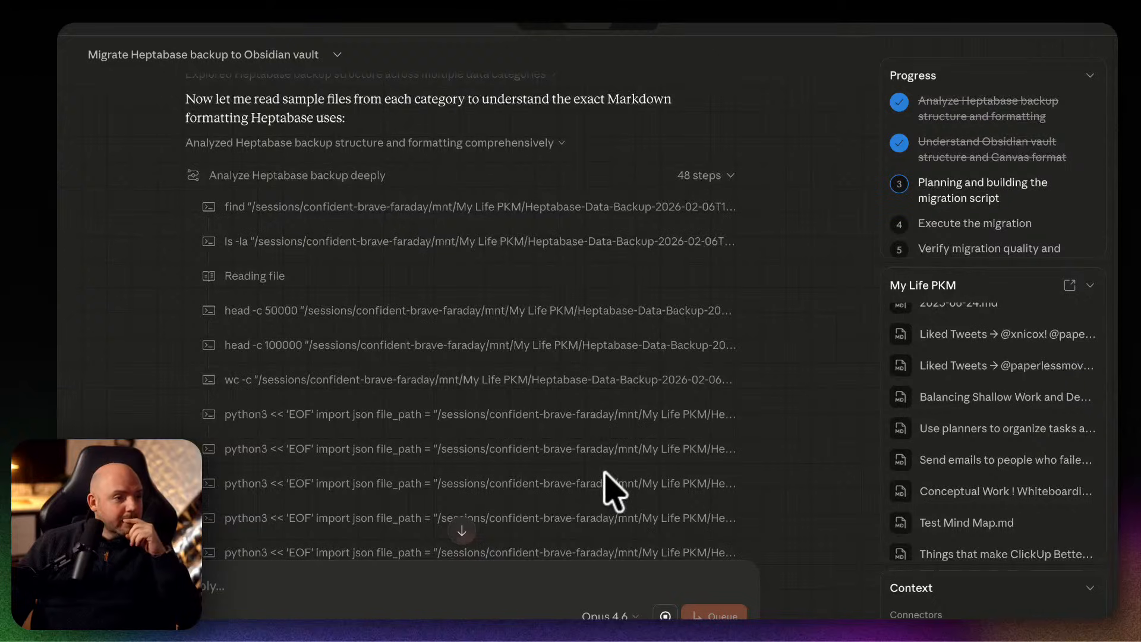
pyautogui.scroll(4, 612, 490)
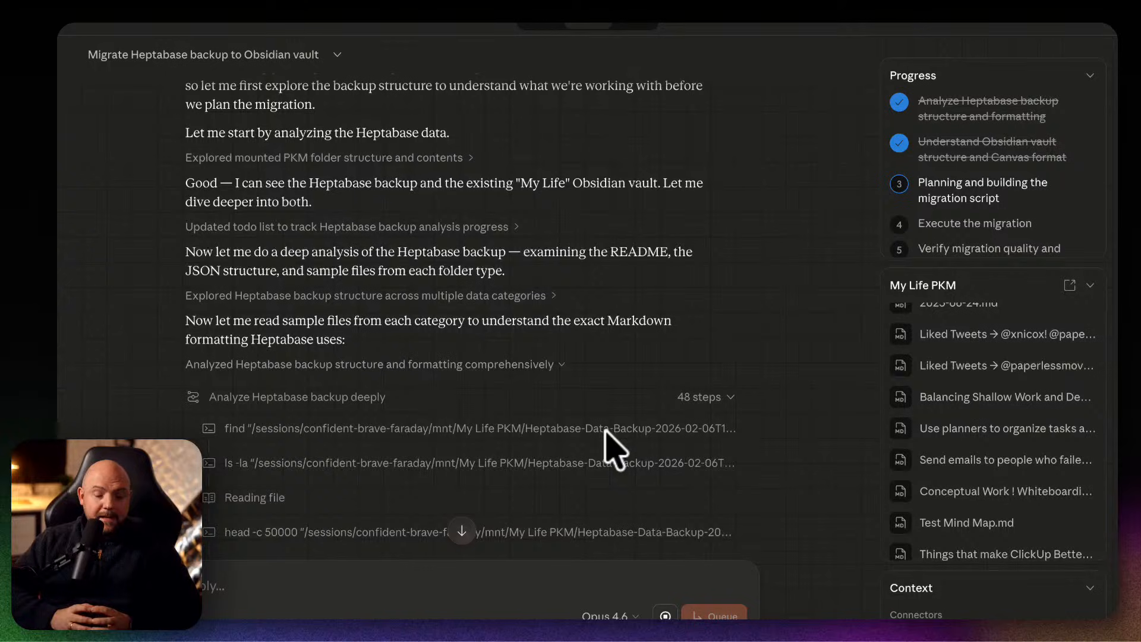
pyautogui.scroll(-1, 594, 440)
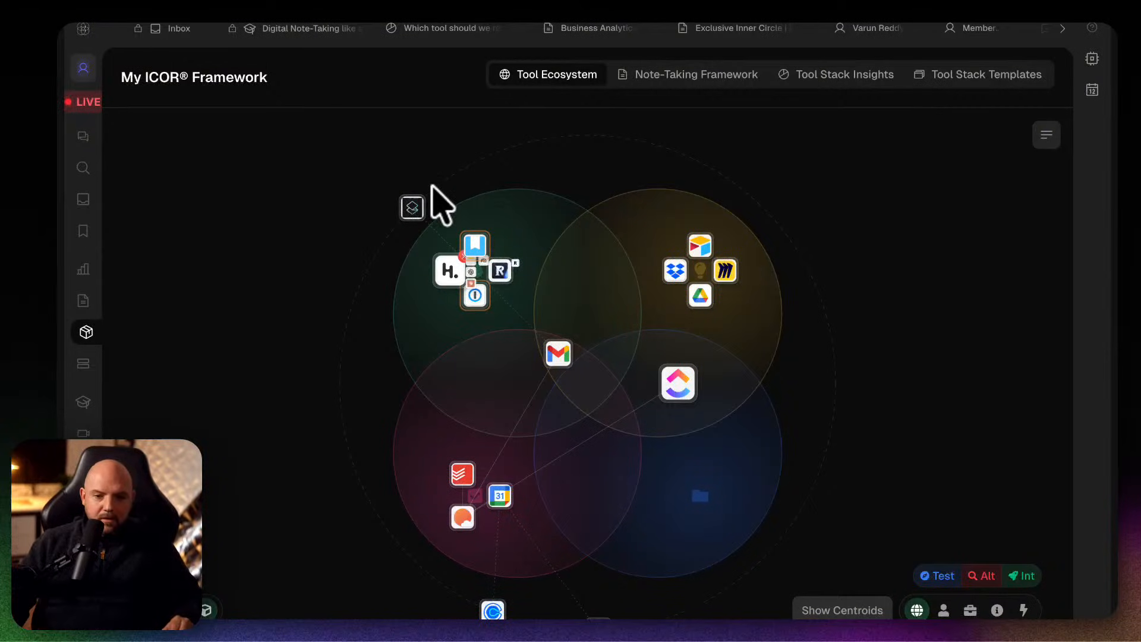
# In myICOR, preview the Google Workplace Only and Microsoft 365 Only tool stack templates, and reopen the Google one.
pyautogui.click(956, 74)
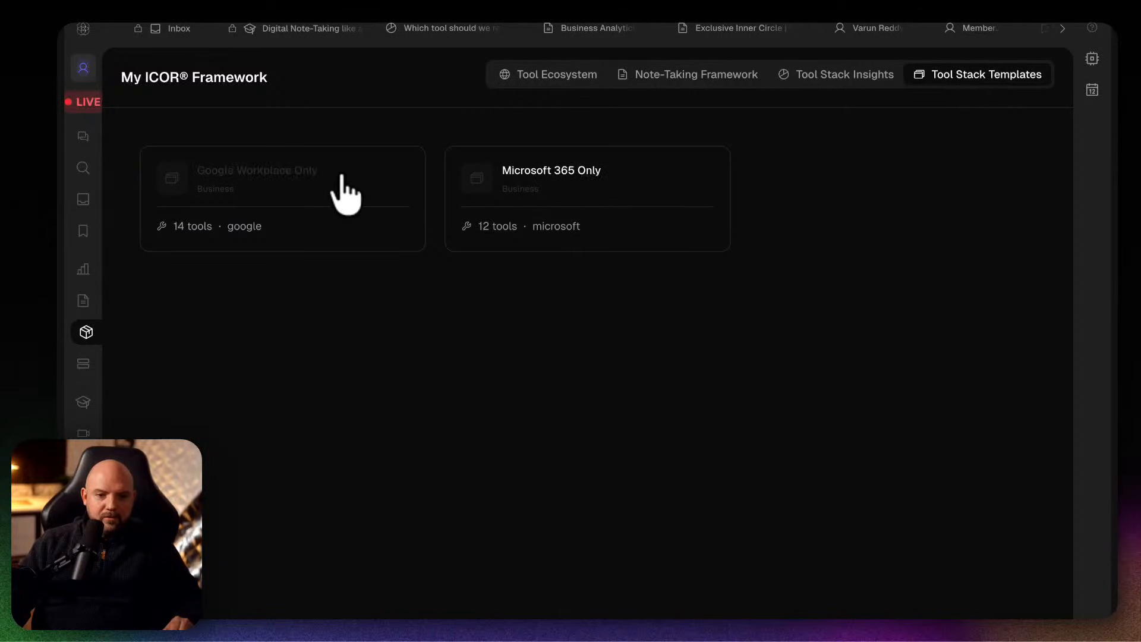
pyautogui.click(321, 202)
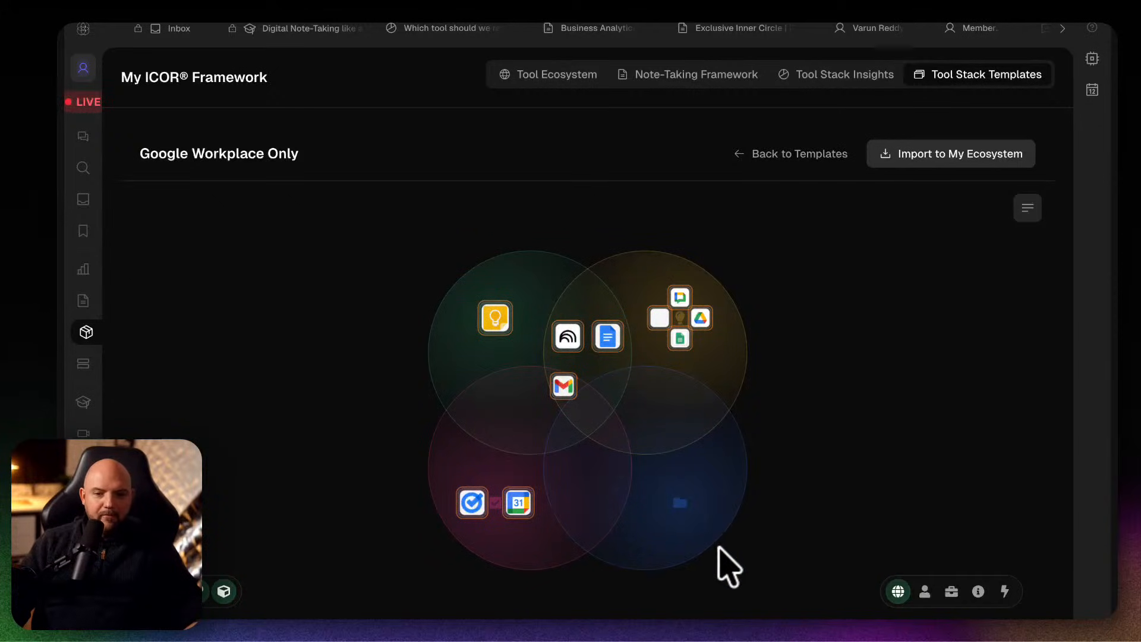
pyautogui.click(784, 153)
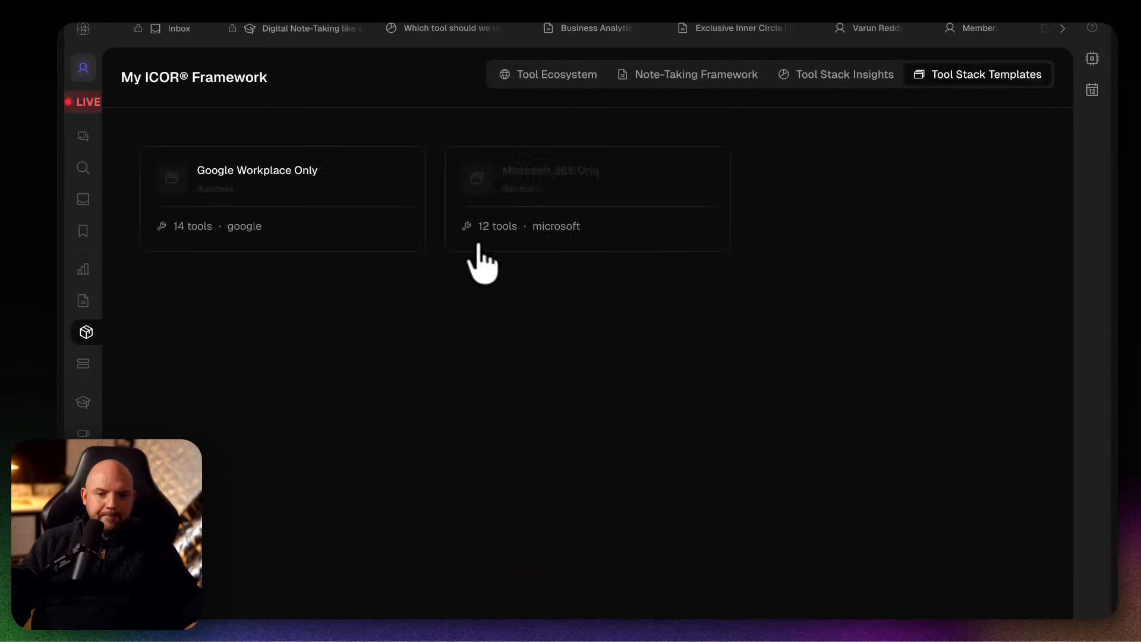
pyautogui.click(542, 183)
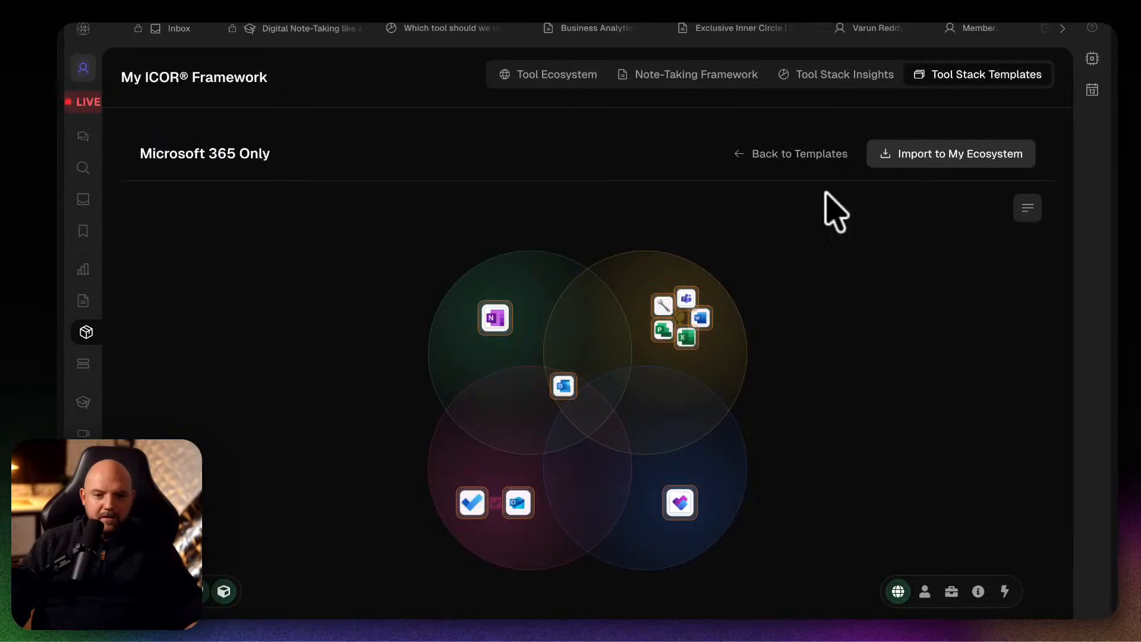
pyautogui.click(838, 157)
pyautogui.click(312, 164)
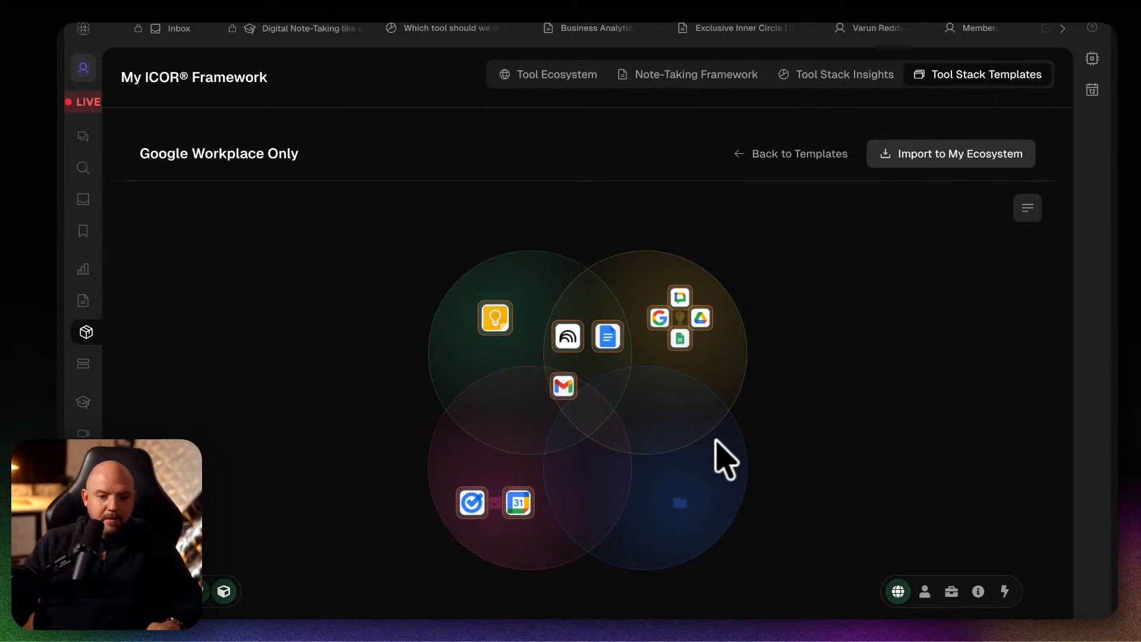
# Open the MeetGeek website in a new browser tab.
pyautogui.press('super+t')
pyautogui.write('meetg')
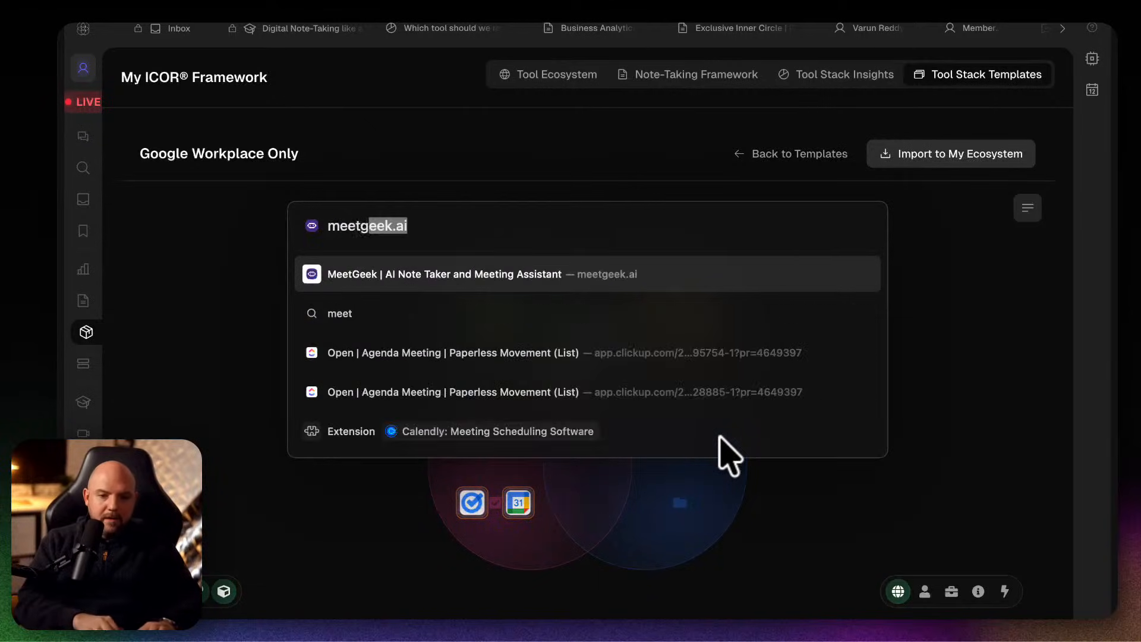
pyautogui.press('Return')
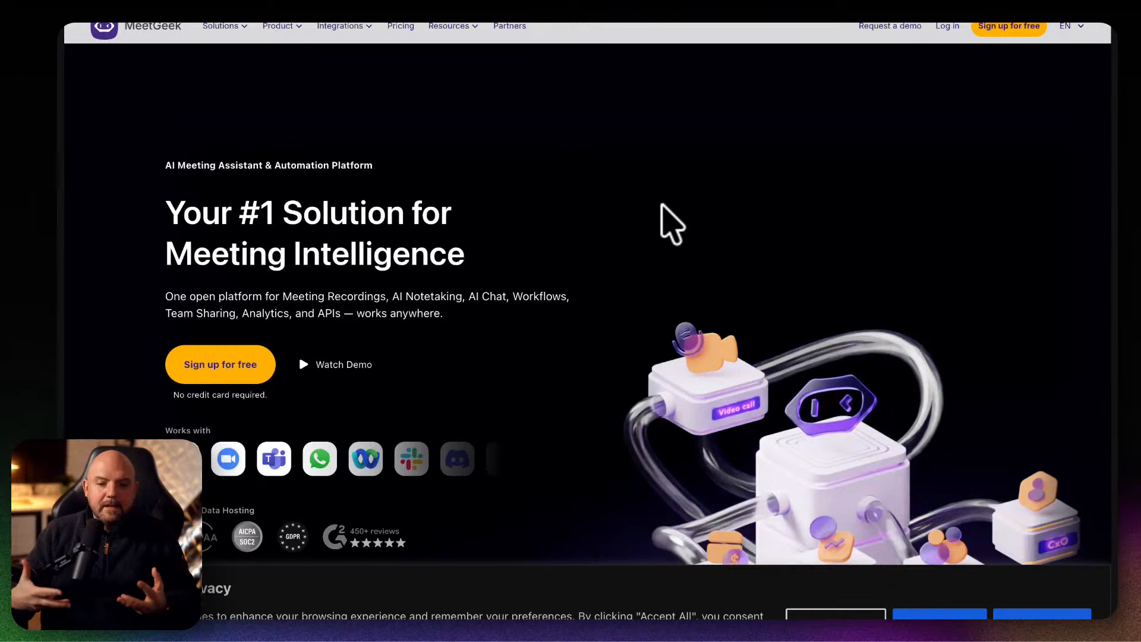
# Return to the myICOR Community tab with the browser sidebar hidden, leave the Google Workplace Only template and show the Tool Ecosystem.
pyautogui.press('super+s')
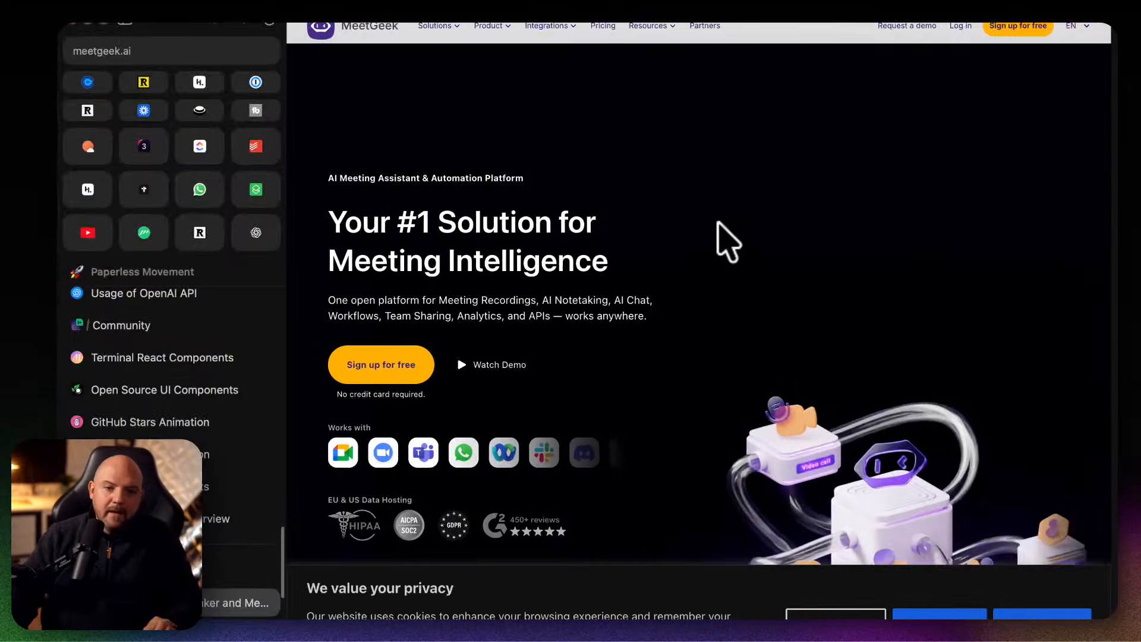
pyautogui.click(233, 325)
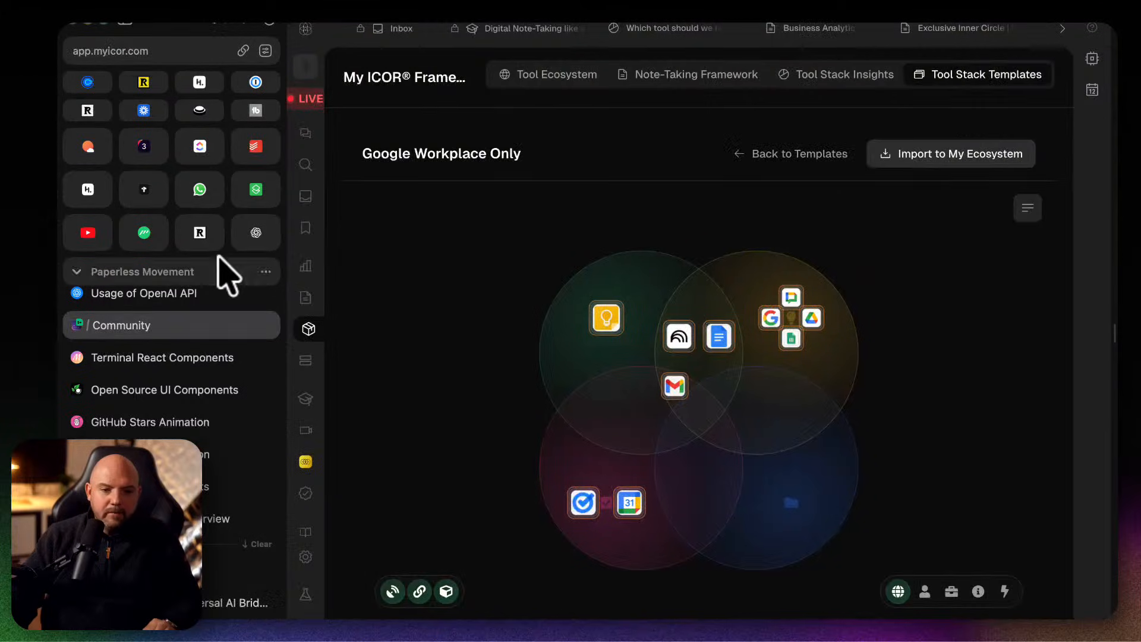
pyautogui.press('super+s')
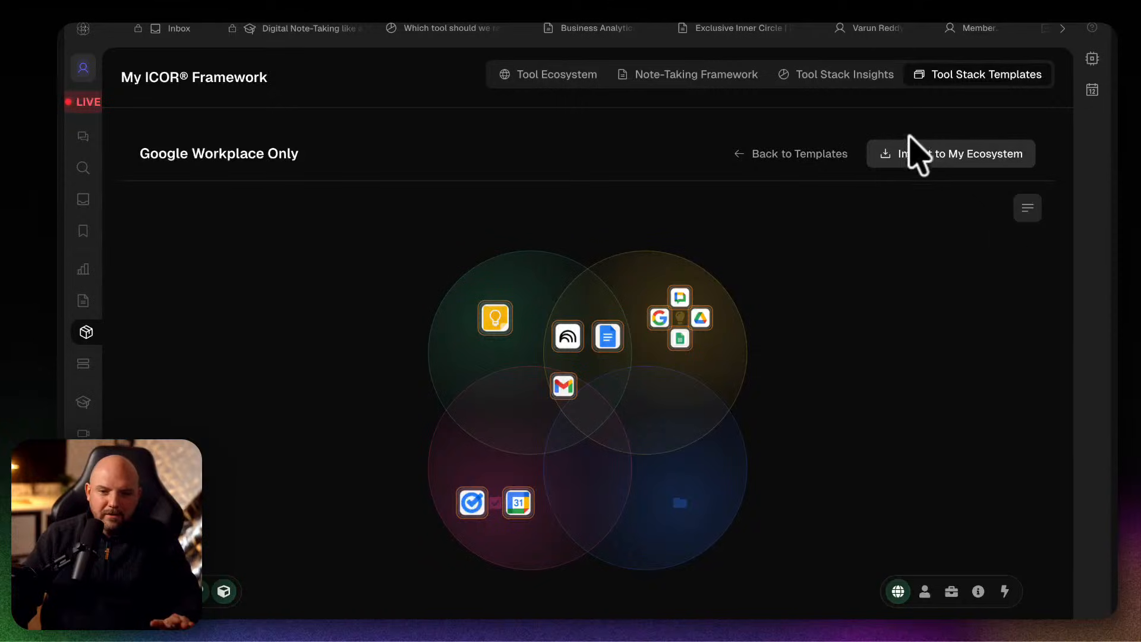
pyautogui.click(779, 153)
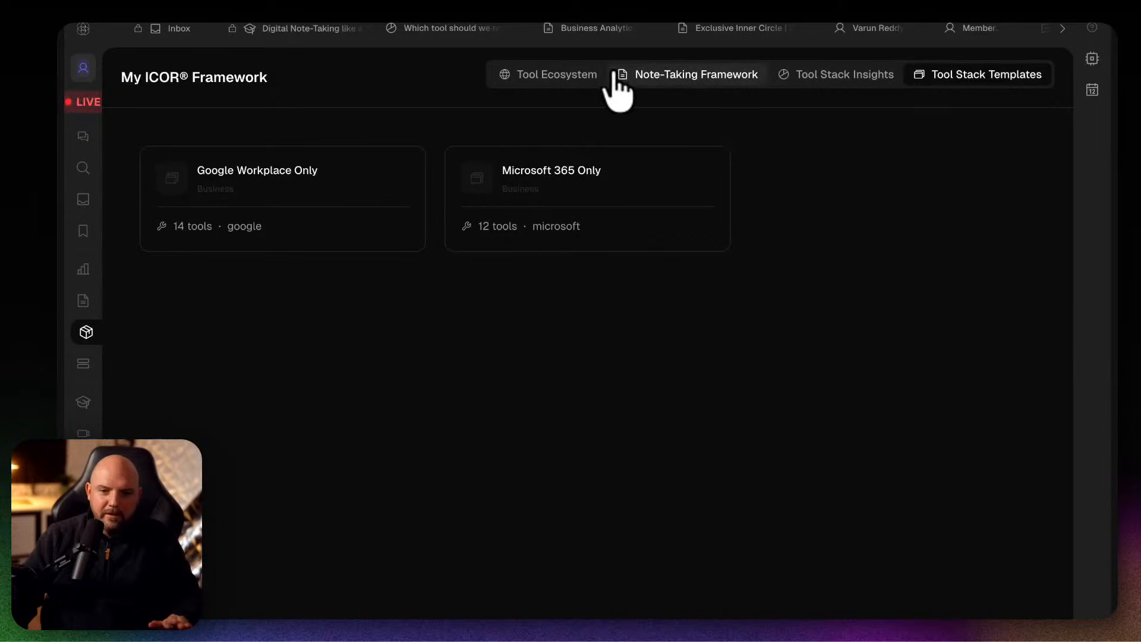
pyautogui.click(581, 76)
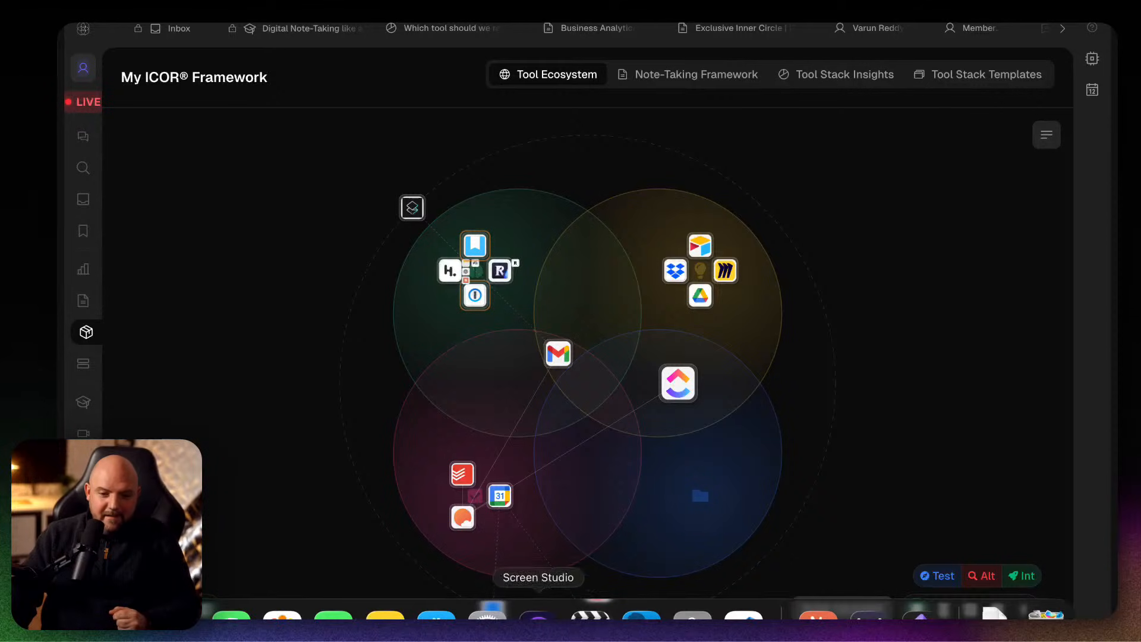
# Switch to Claude and start a new Cowork task with the sidebar collapsed.
pyautogui.click(821, 618)
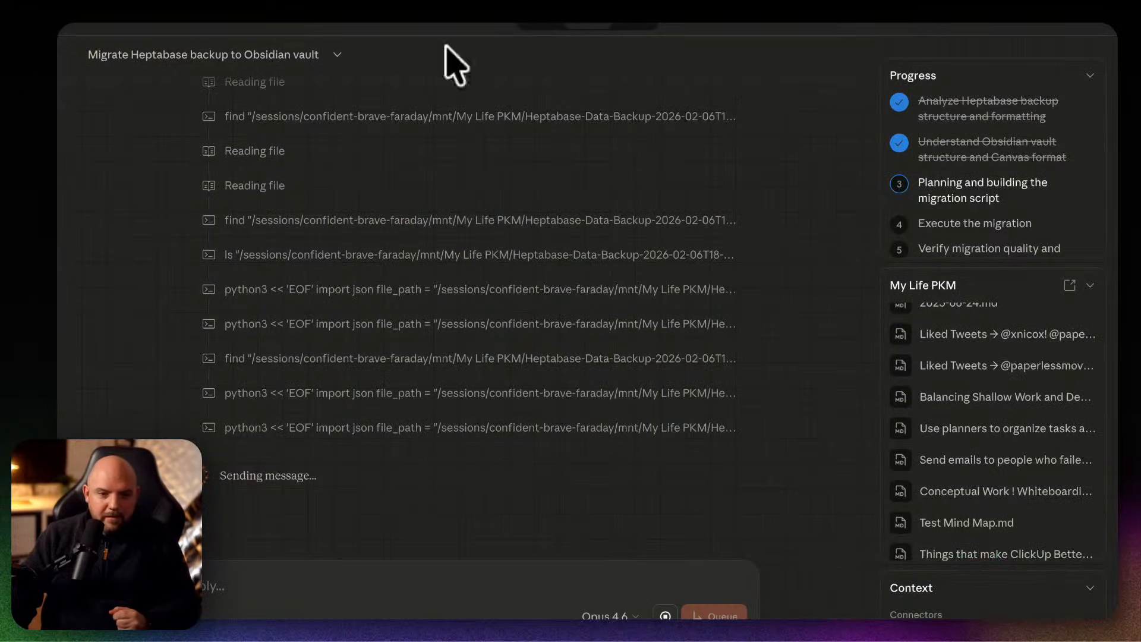
pyautogui.click(141, 31)
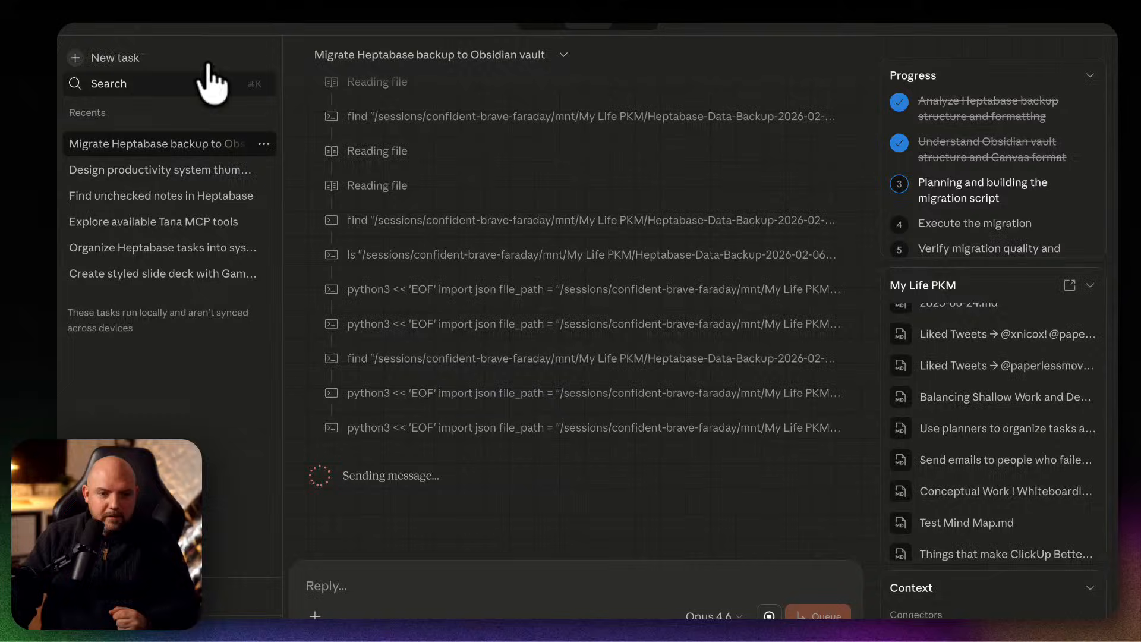
pyautogui.click(149, 58)
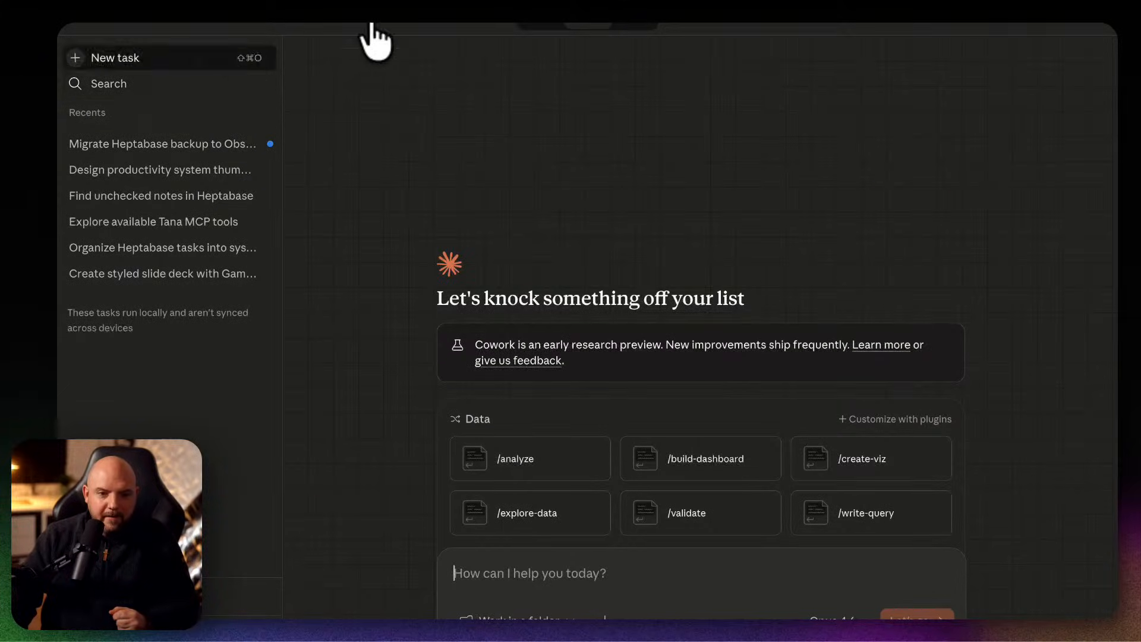
pyautogui.click(140, 30)
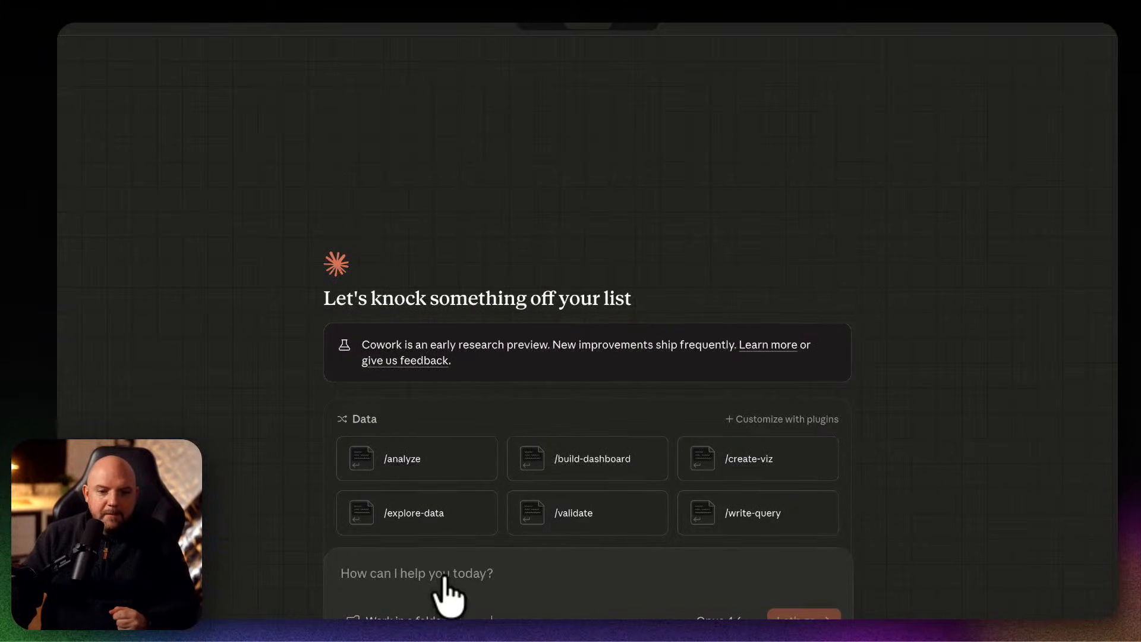
pyautogui.click(572, 558)
# Review which connectors are available and enabled for the new task, from Drive search to office-addin.
pyautogui.click(484, 611)
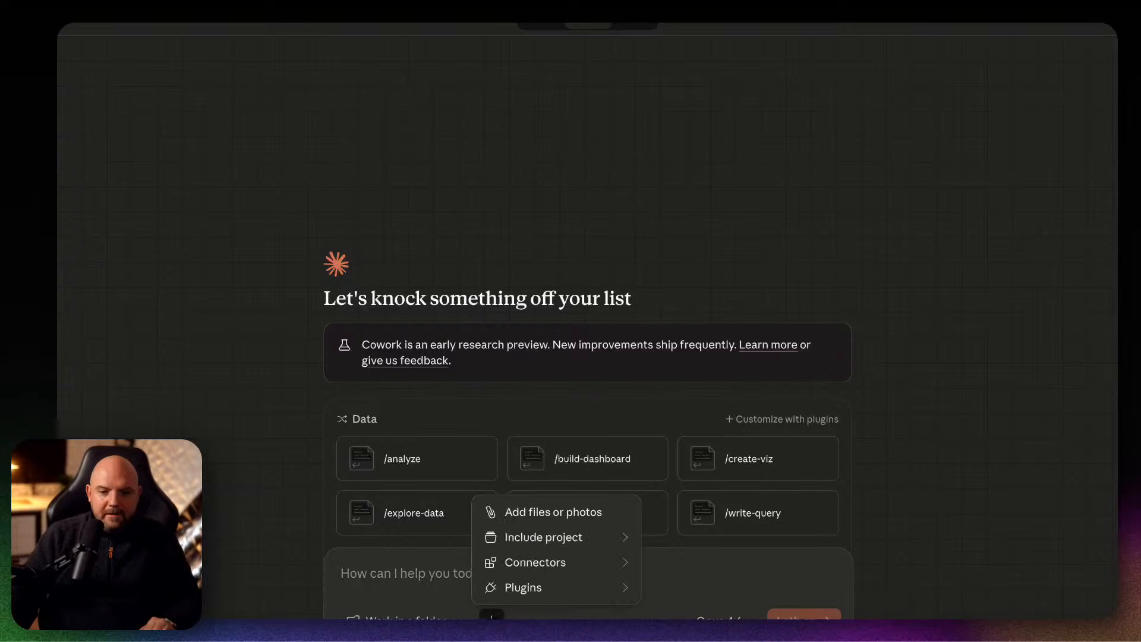
pyautogui.moveTo(564, 561)
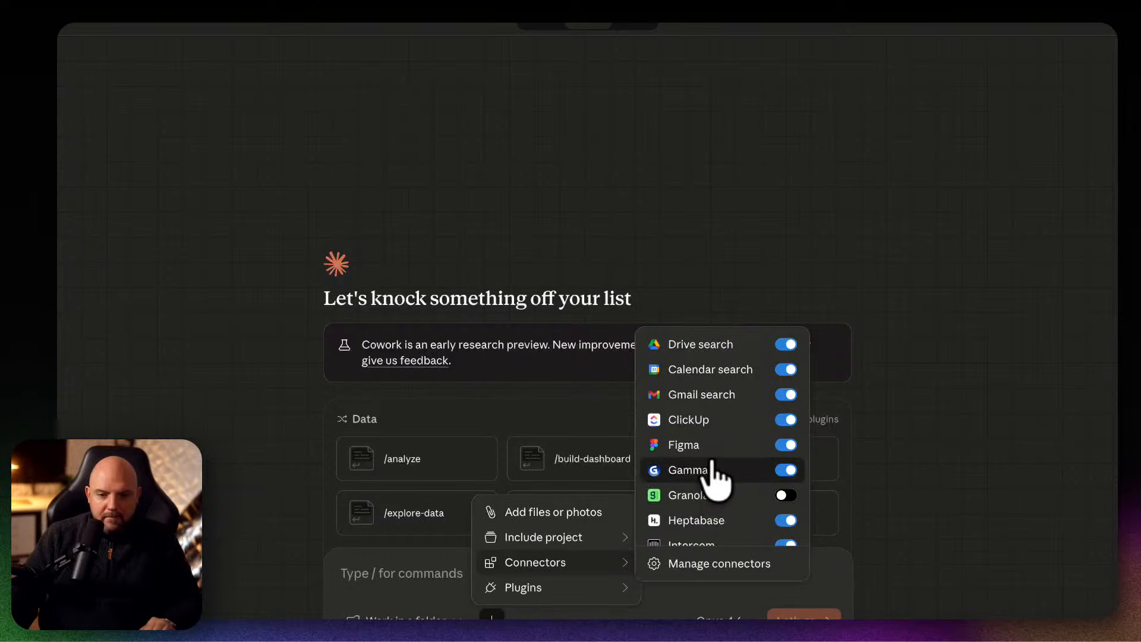
pyautogui.scroll(-3, 714, 475)
pyautogui.scroll(4, 712, 516)
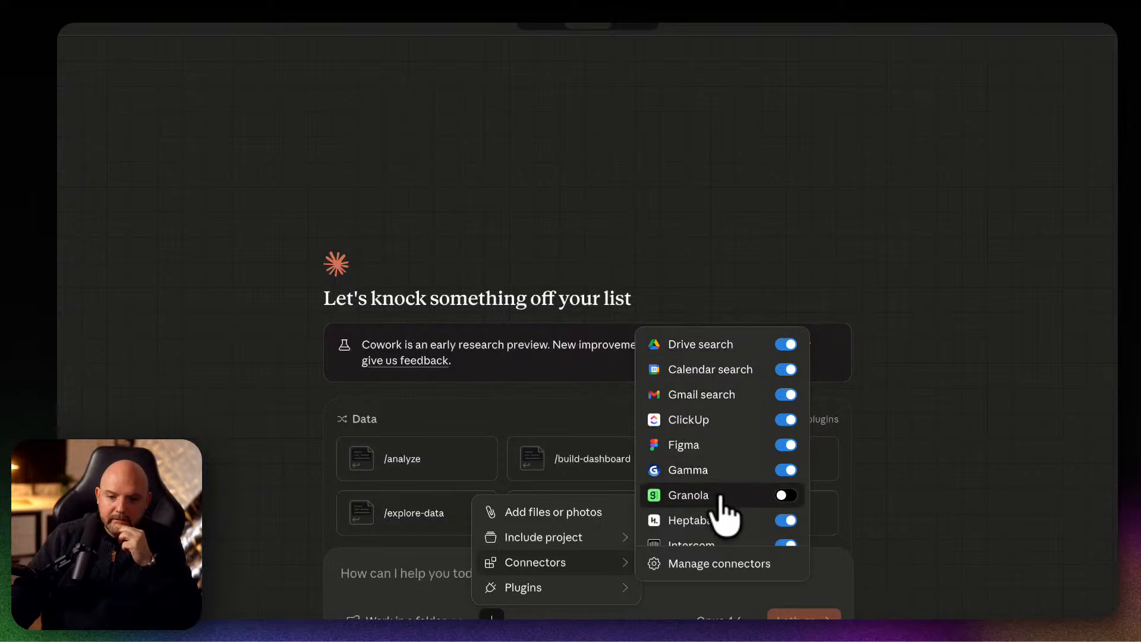
pyautogui.scroll(-4, 724, 509)
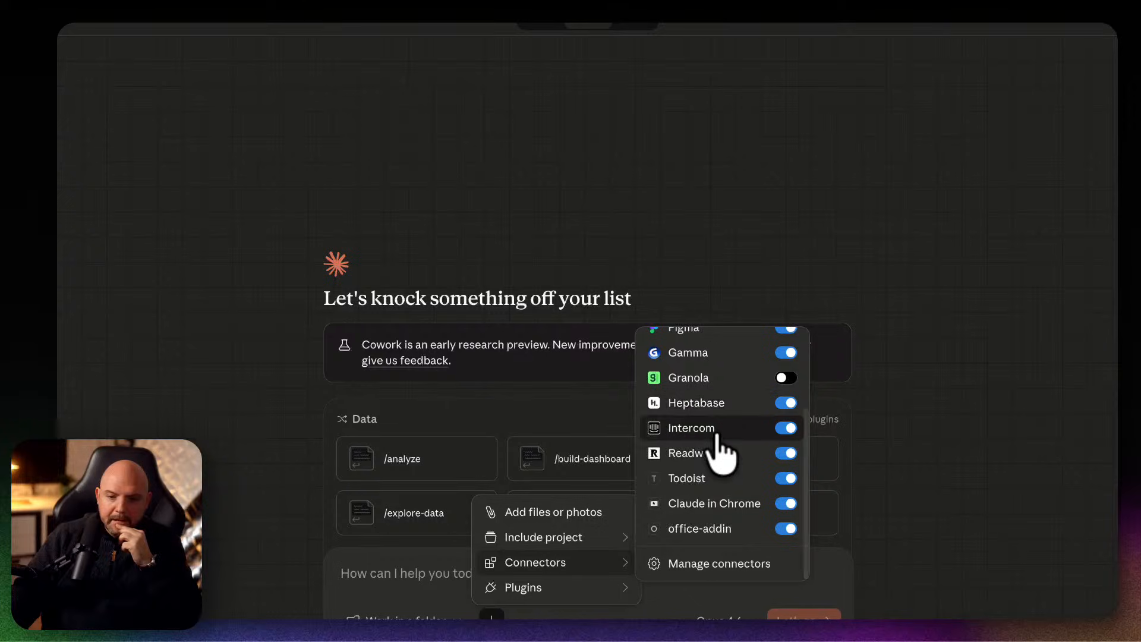
pyautogui.scroll(2, 719, 451)
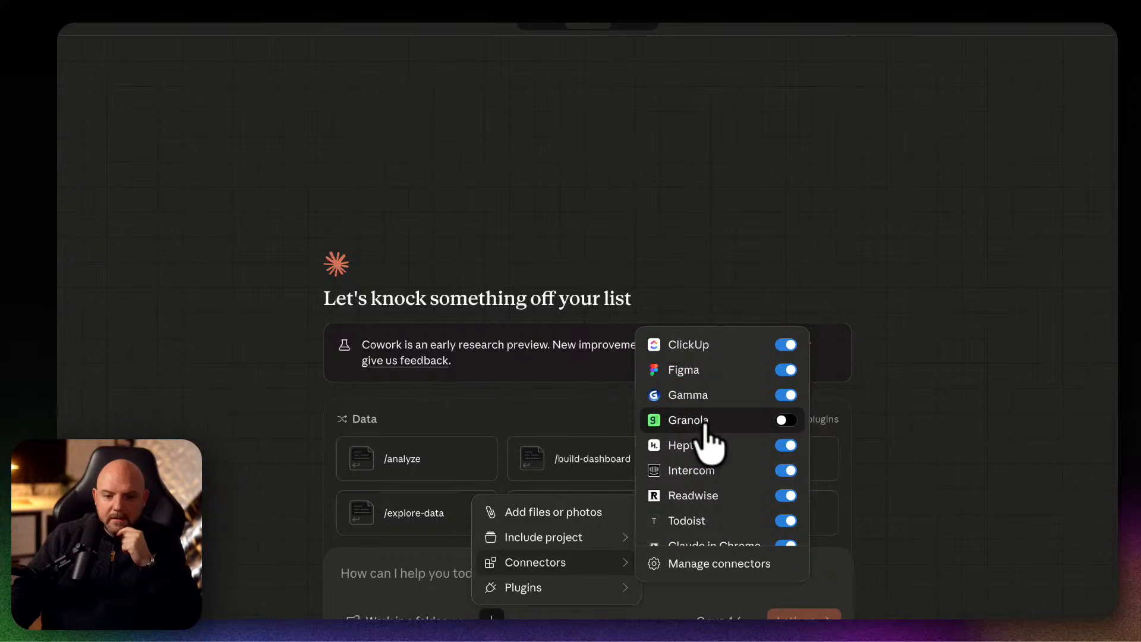
pyautogui.scroll(3, 710, 443)
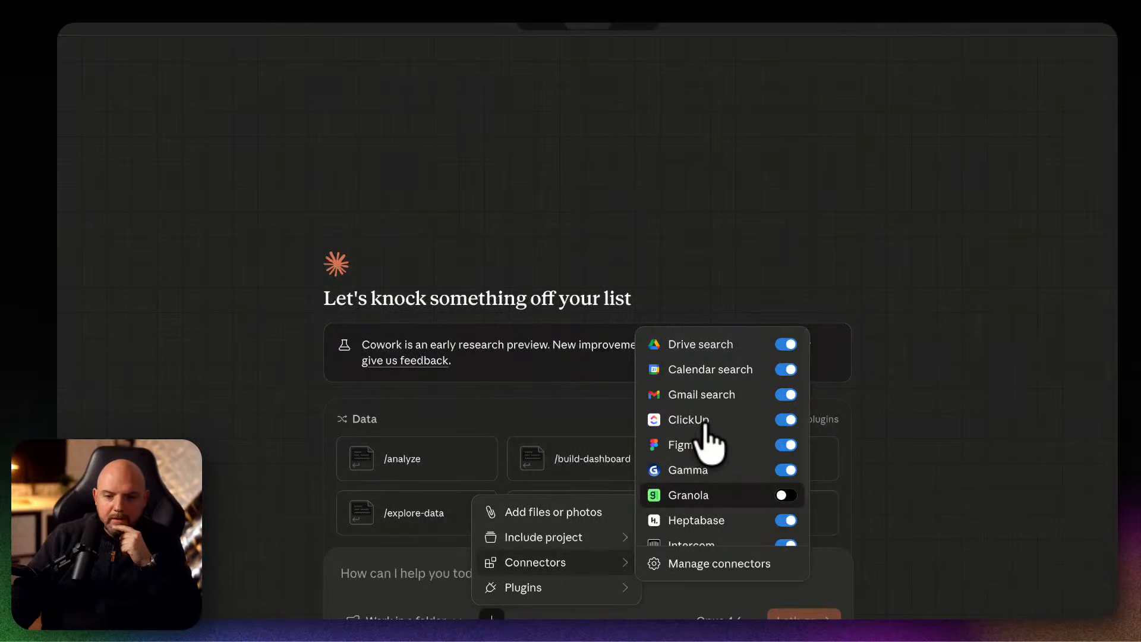
pyautogui.scroll(-5, 707, 431)
# Open the connector management settings and look through the connected, custom and included connectors.
pyautogui.click(726, 559)
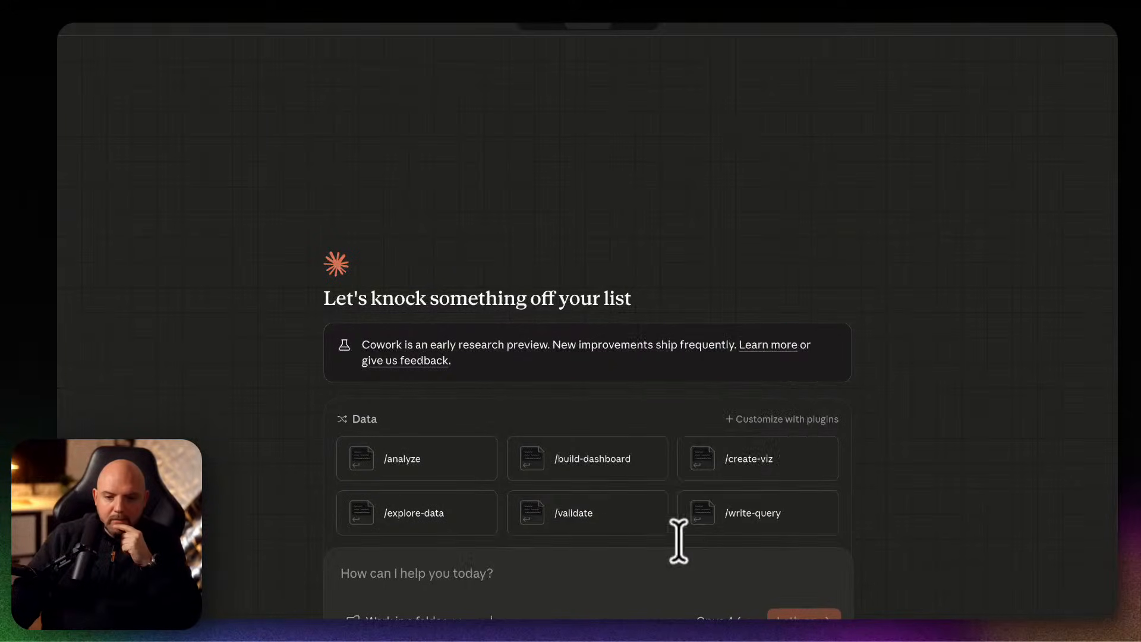
pyautogui.scroll(-10, 542, 425)
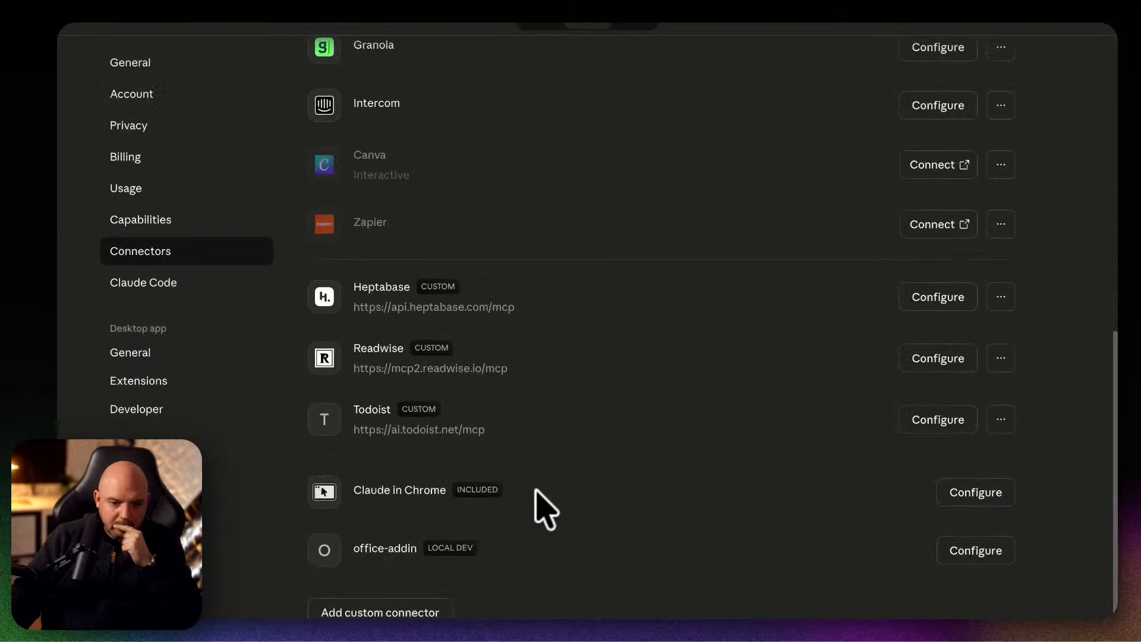
pyautogui.scroll(-2, 541, 509)
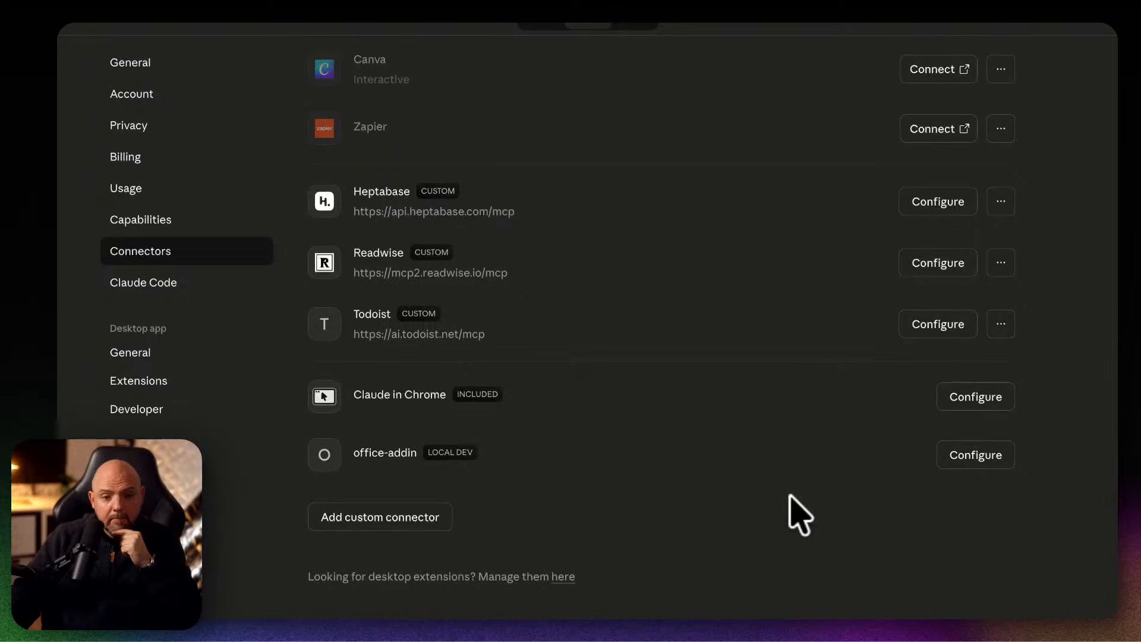
pyautogui.scroll(8, 799, 514)
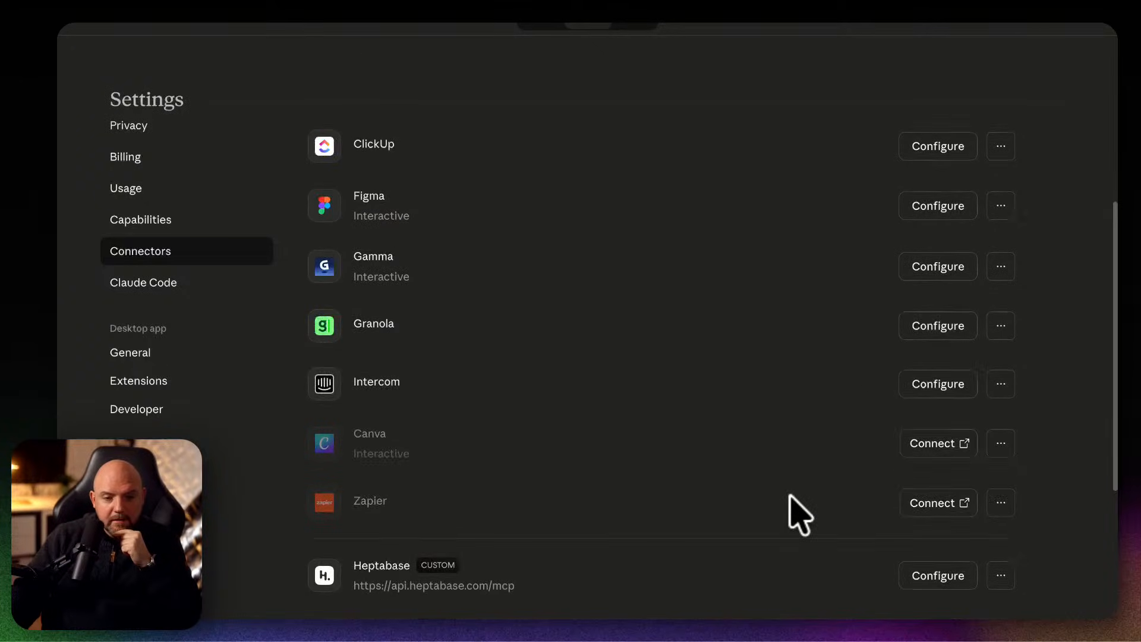
pyautogui.scroll(6, 799, 514)
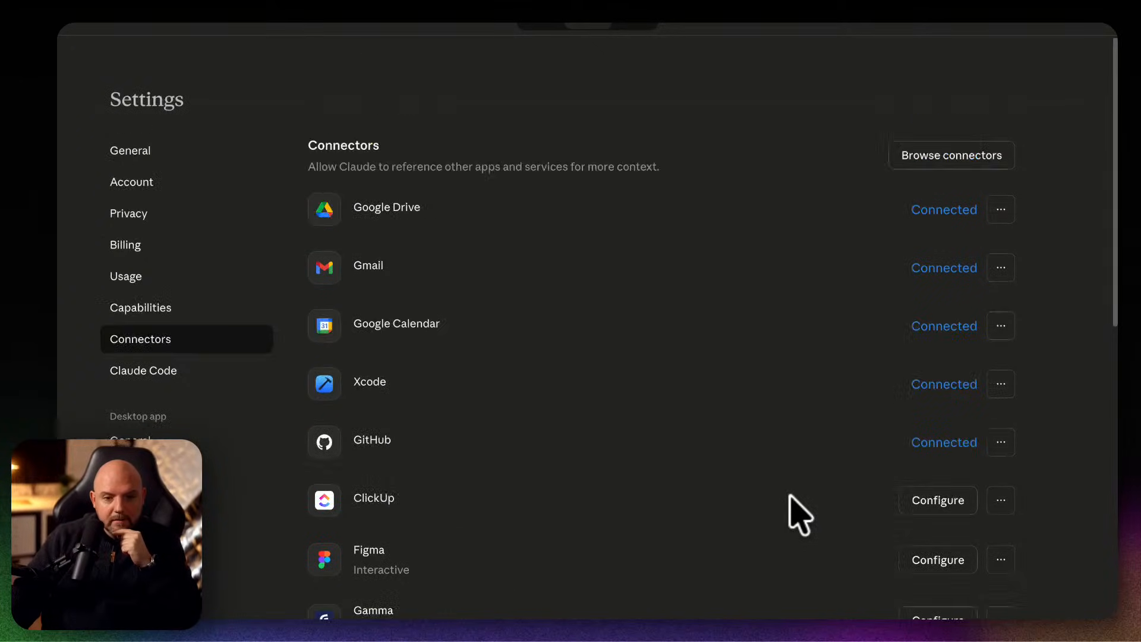
# Recheck the list of connectors in the settings and browse the catalogue of available desktop extensions.
pyautogui.scroll(-3, 799, 514)
pyautogui.scroll(-4, 799, 514)
pyautogui.scroll(-7, 799, 513)
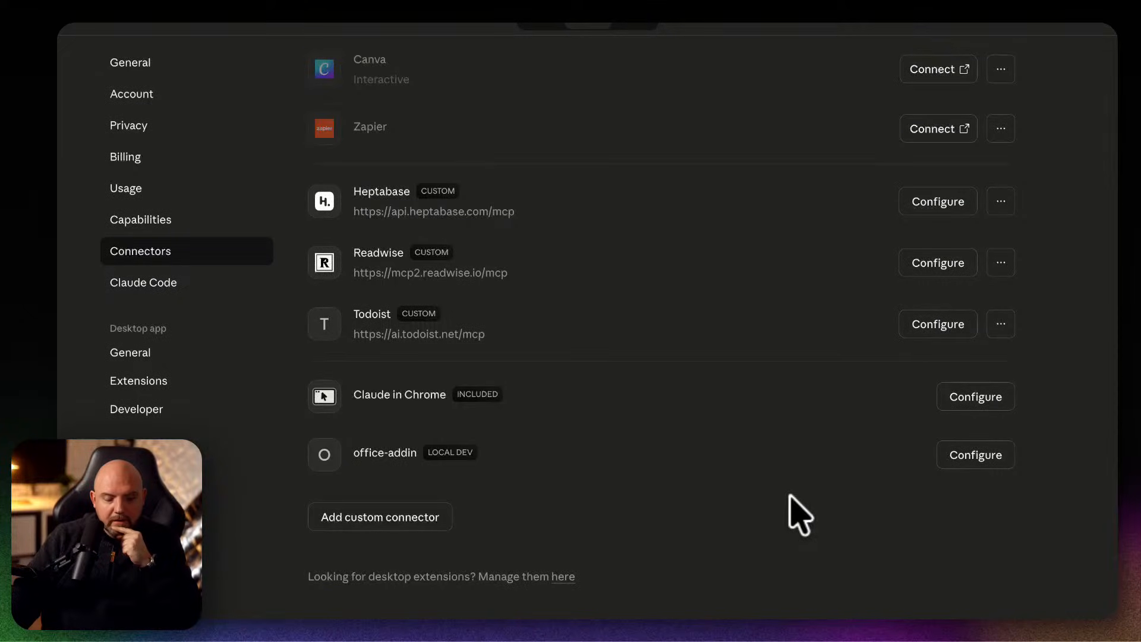
pyautogui.scroll(6, 799, 514)
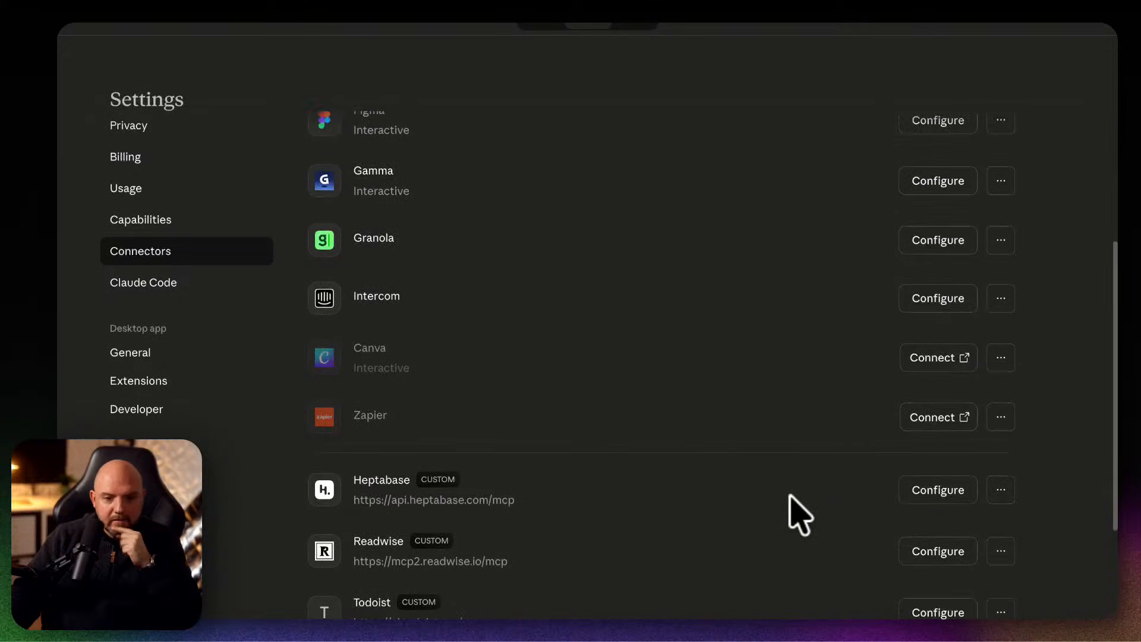
pyautogui.scroll(6, 677, 461)
pyautogui.click(151, 382)
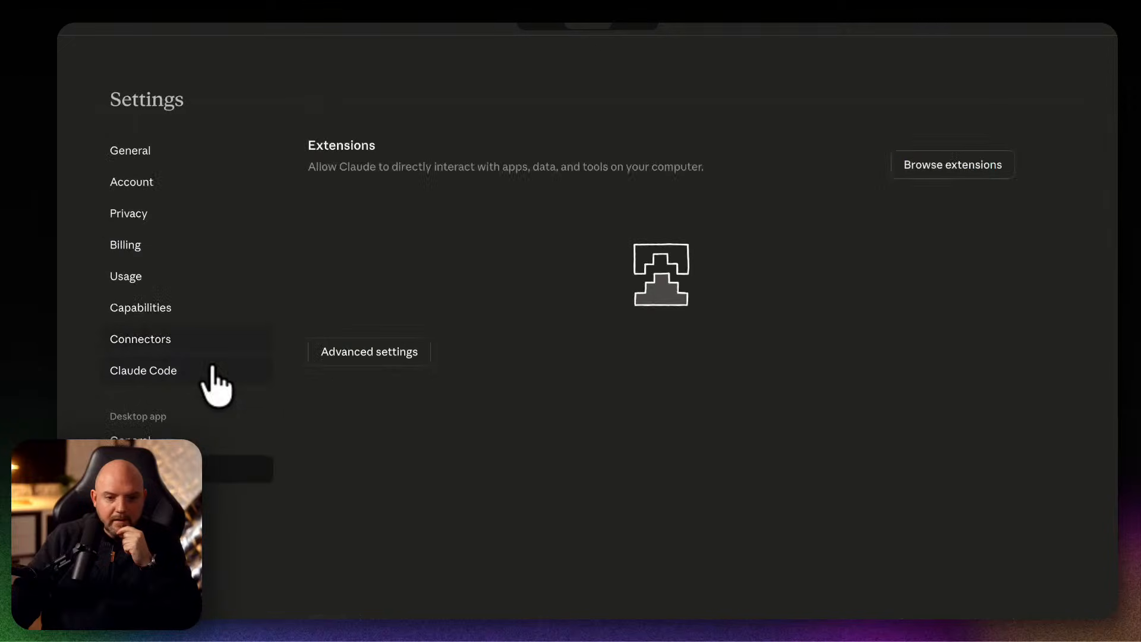
pyautogui.click(975, 173)
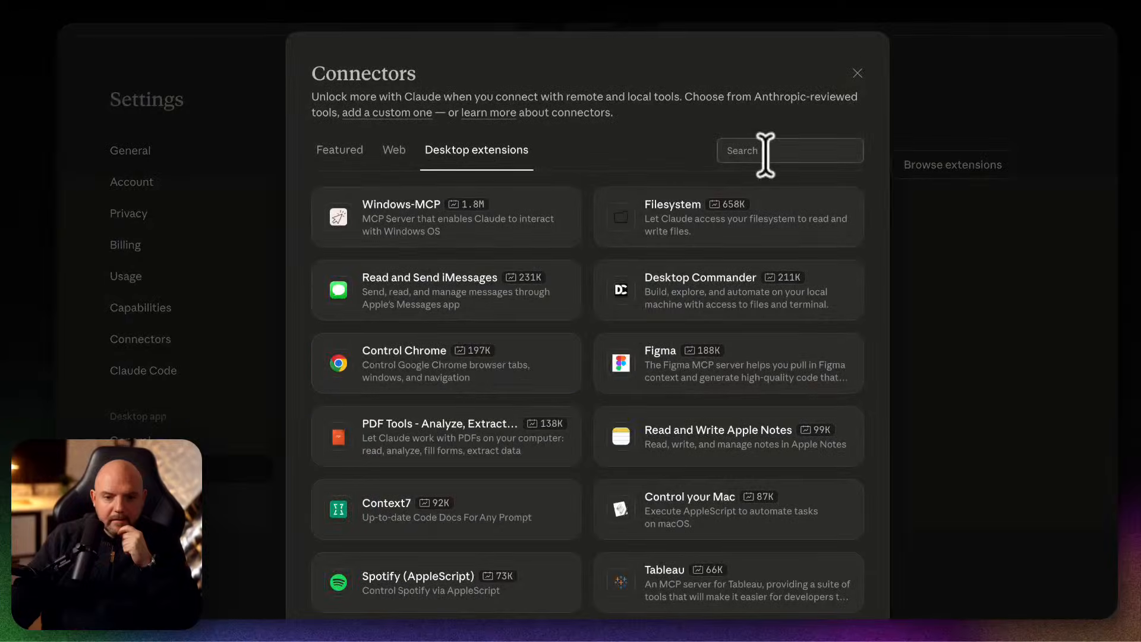
pyautogui.scroll(-14, 736, 438)
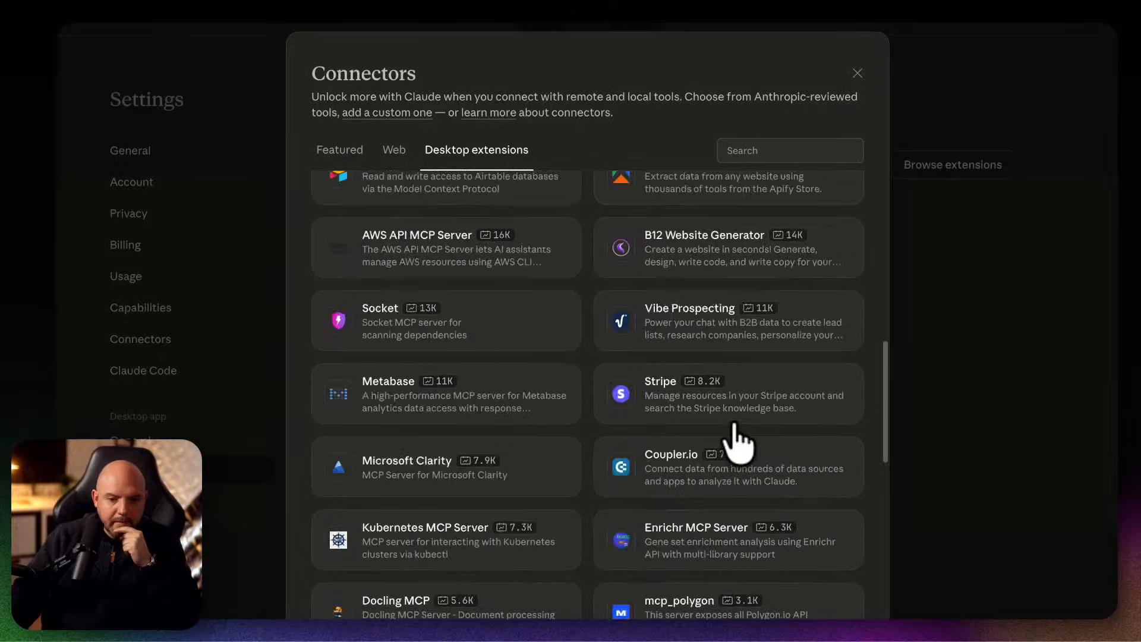
pyautogui.scroll(-10, 737, 435)
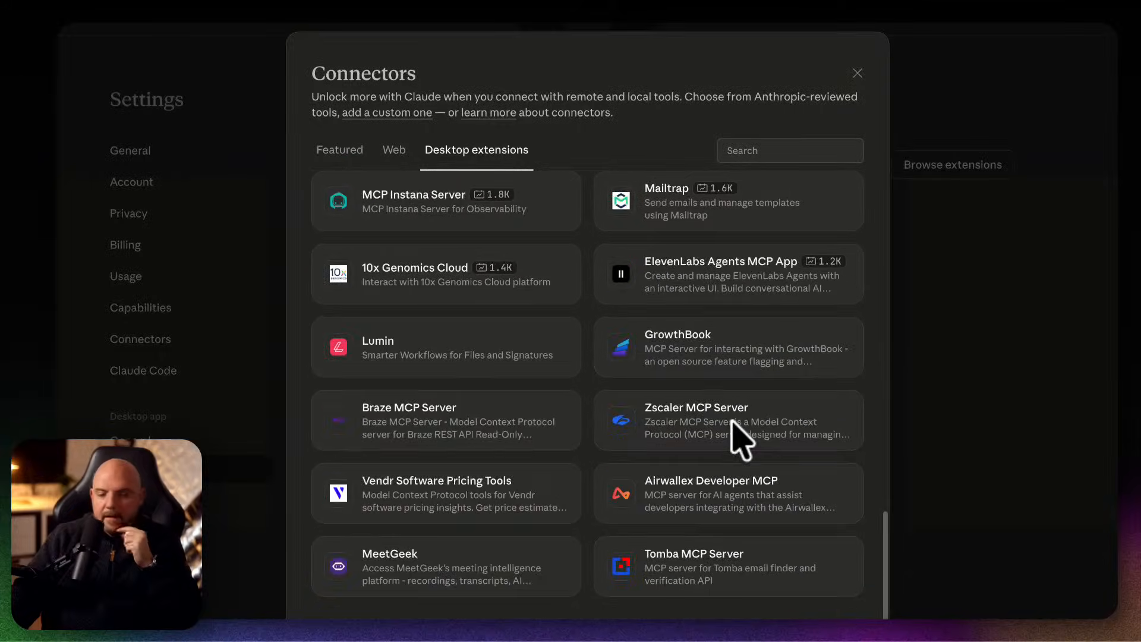
pyautogui.click(1001, 302)
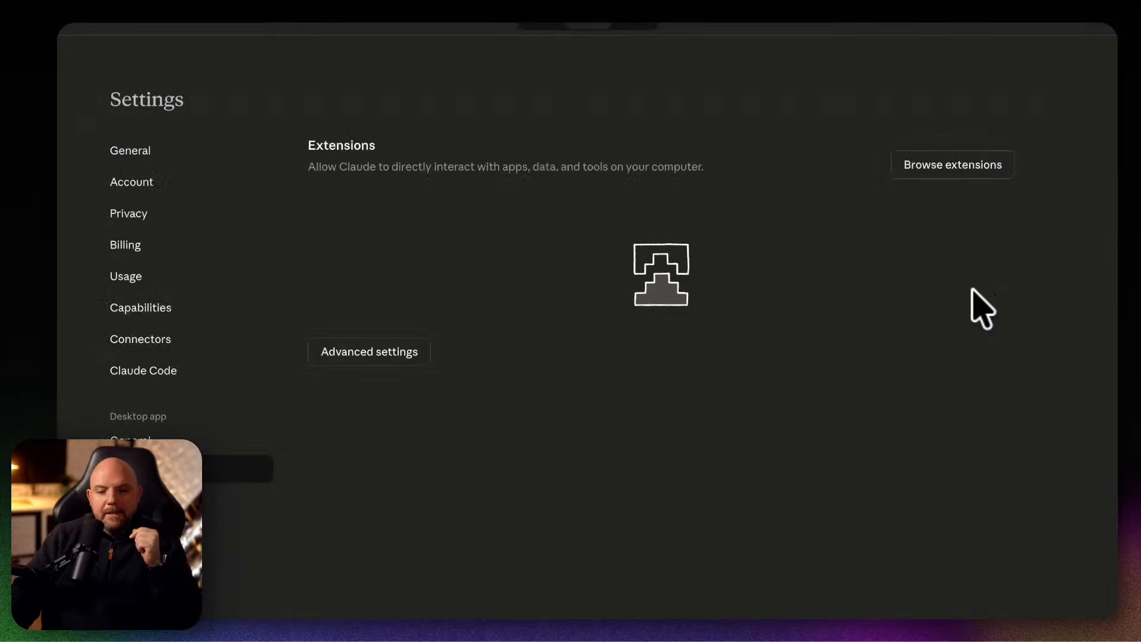
# Return to the task Migrate Heptabase backup to Obsidian vault and review its prompt and progress messages.
pyautogui.click(130, 30)
pyautogui.click(112, 58)
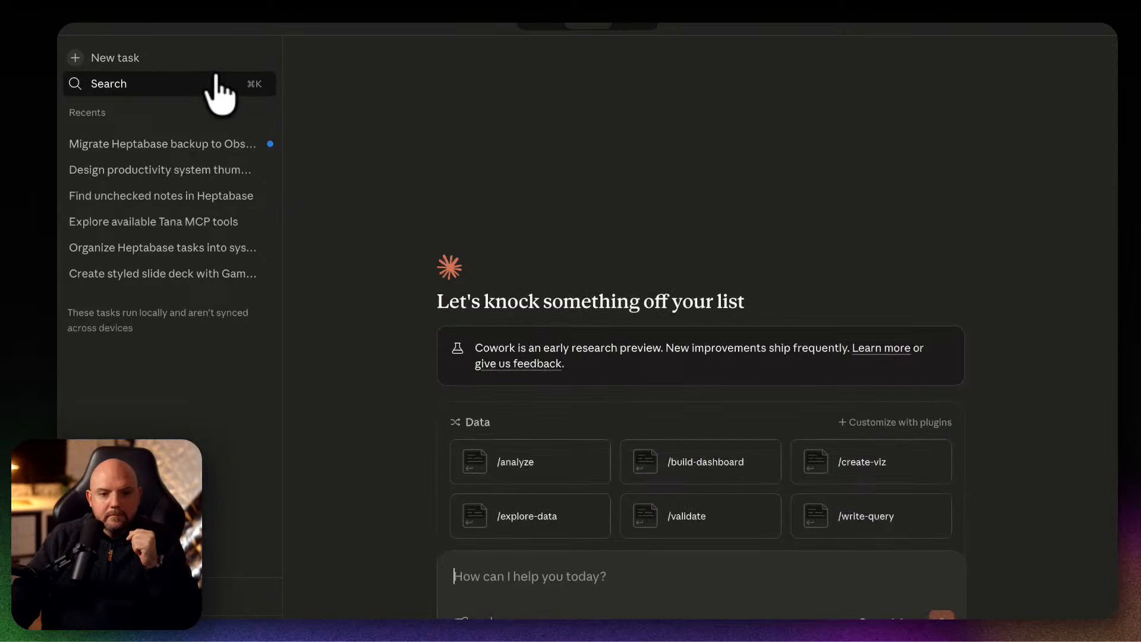
pyautogui.click(154, 149)
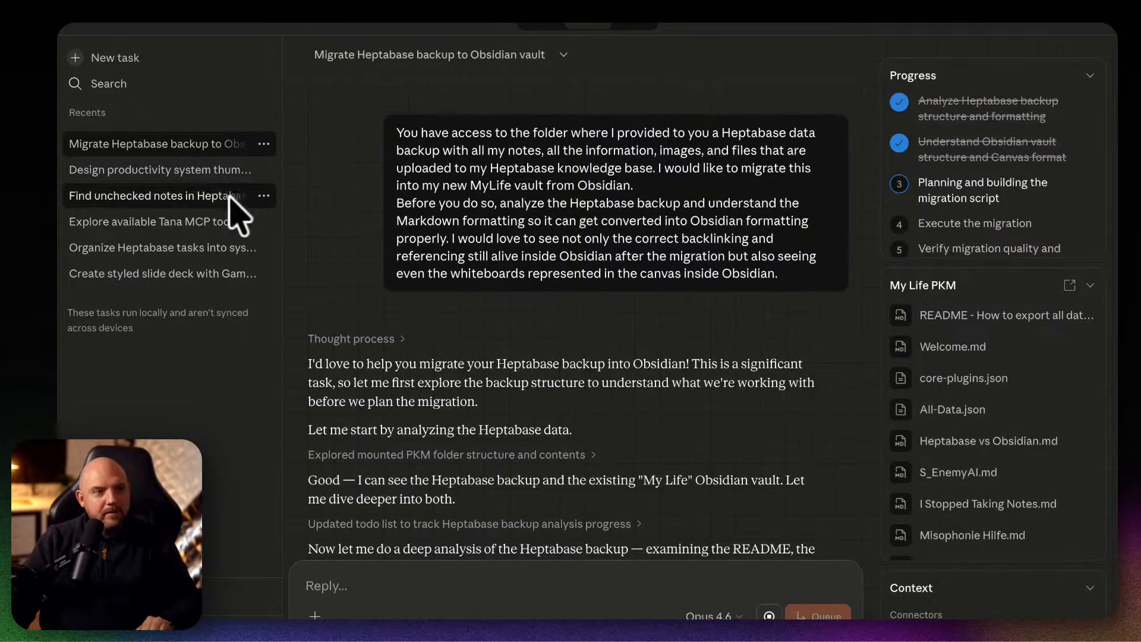
pyautogui.scroll(-3, 561, 332)
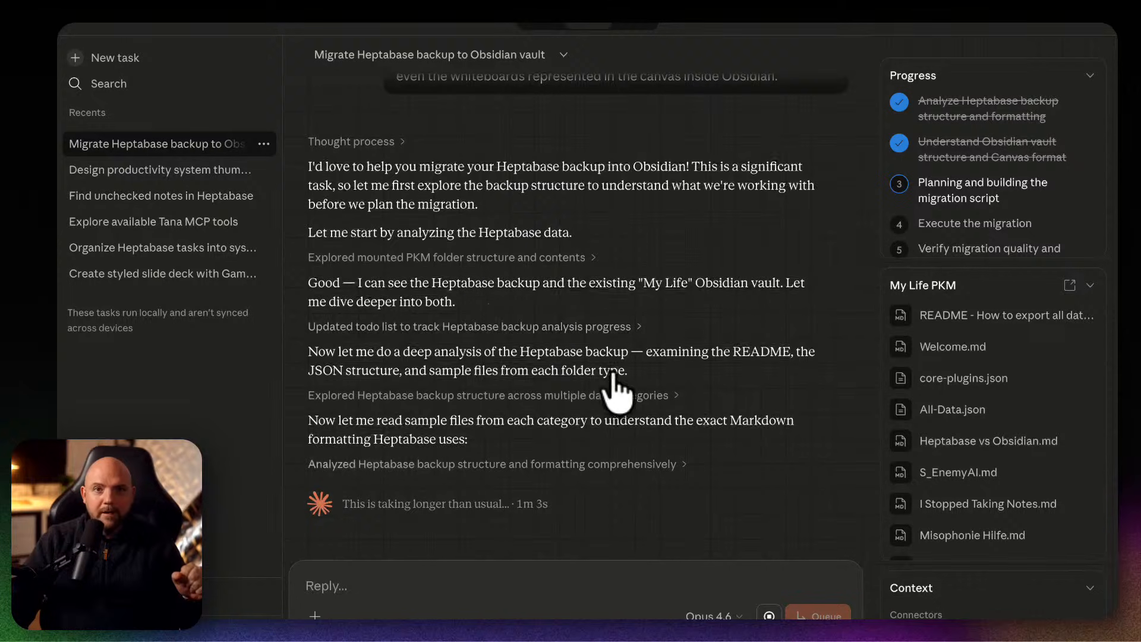
pyautogui.scroll(3, 611, 395)
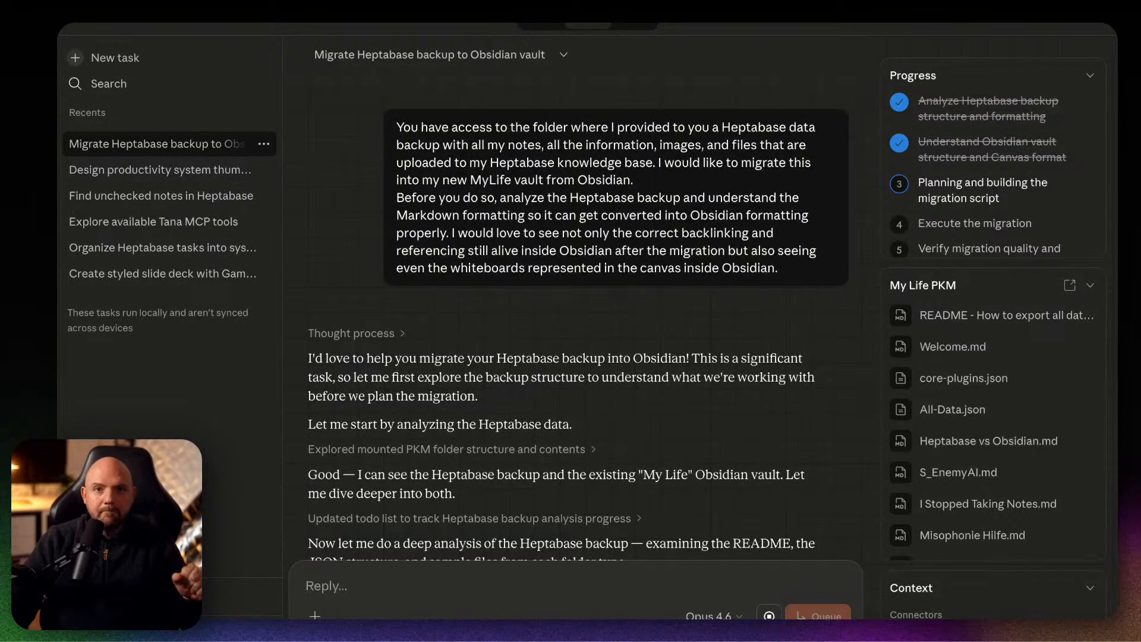
pyautogui.scroll(-3, 664, 418)
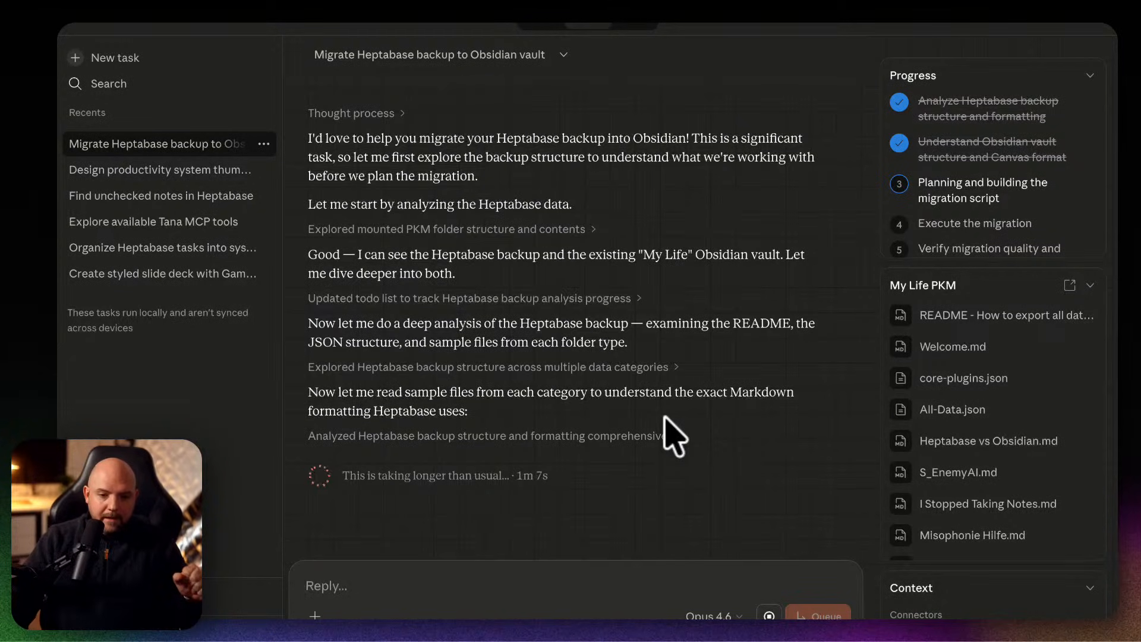
pyautogui.scroll(2, 674, 436)
pyautogui.scroll(-2, 671, 437)
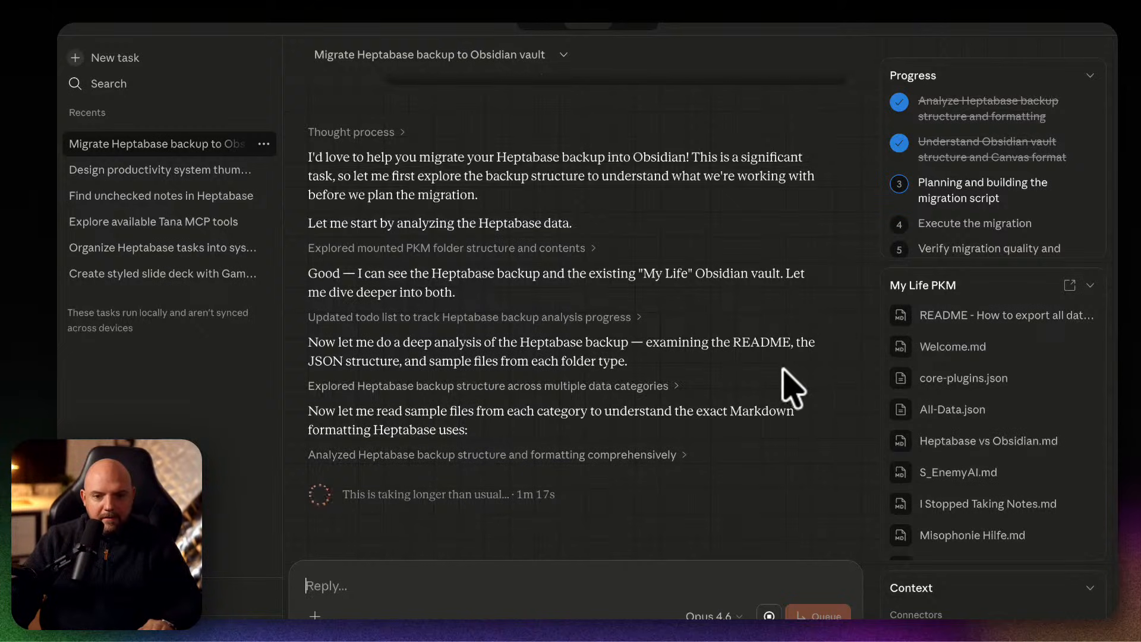
# Expand the log entry on exploring the Heptabase backup structure and inspect its card library and whiteboard file samples.
pyautogui.click(365, 385)
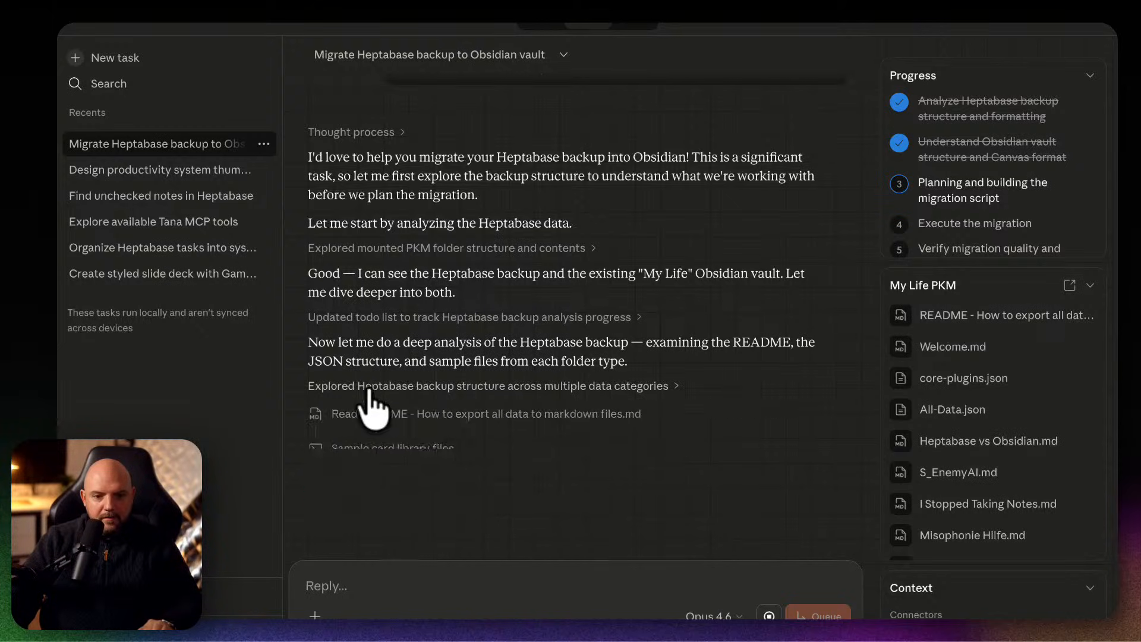
pyautogui.scroll(-3, 534, 368)
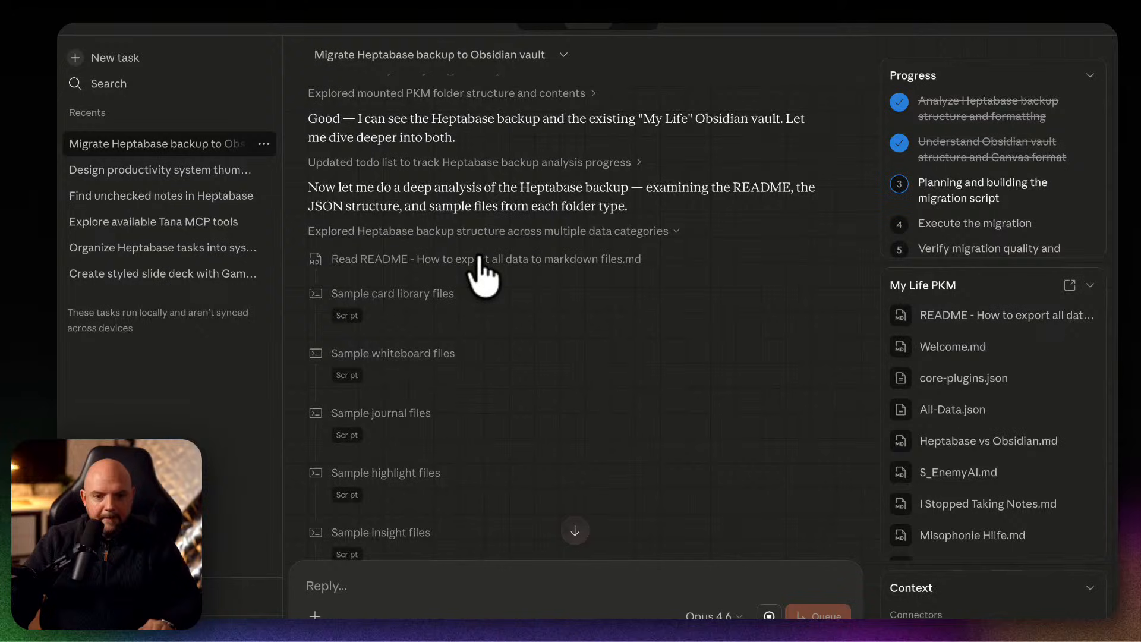
pyautogui.scroll(-4, 521, 390)
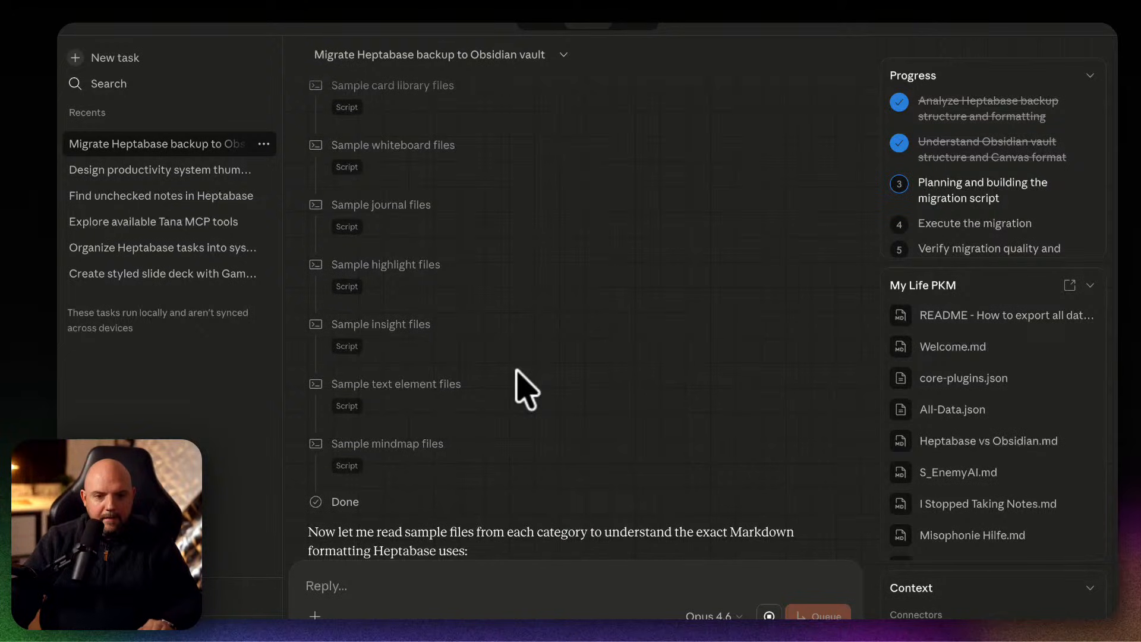
pyautogui.scroll(4, 522, 389)
pyautogui.click(404, 291)
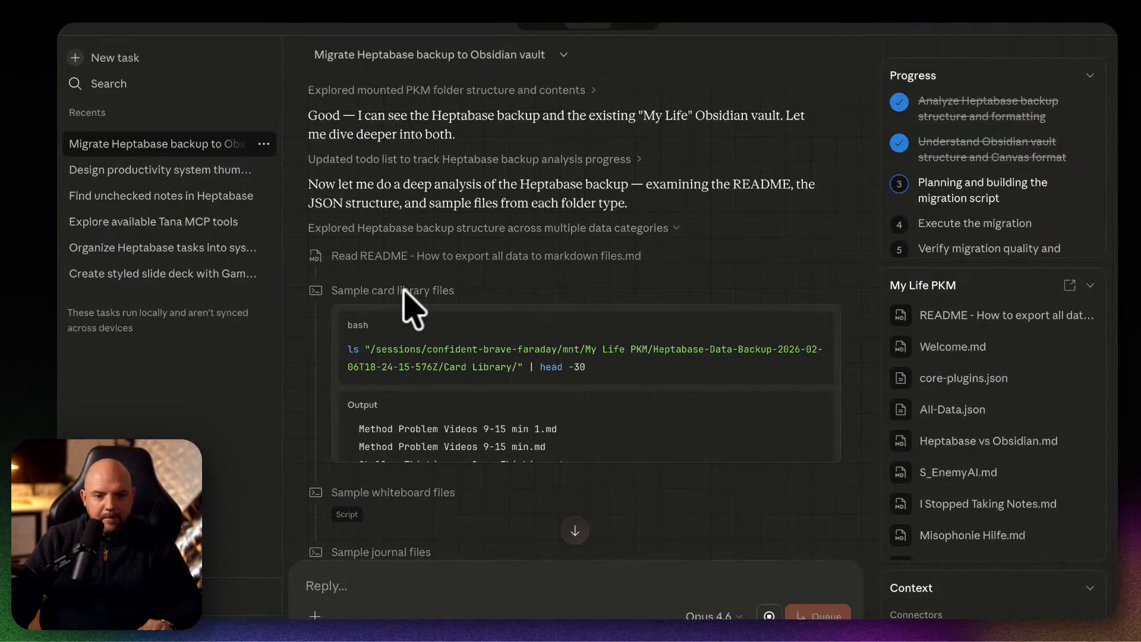
pyautogui.scroll(-3, 601, 405)
pyautogui.scroll(-10, 601, 404)
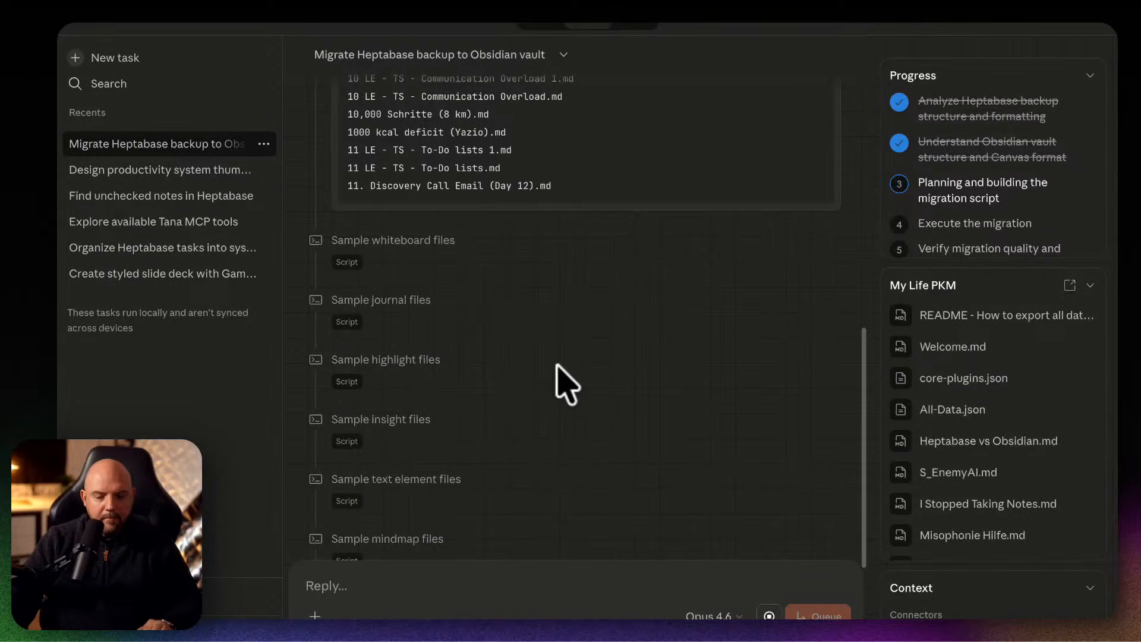
pyautogui.click(423, 242)
pyautogui.scroll(-3, 624, 410)
pyautogui.scroll(-10, 634, 420)
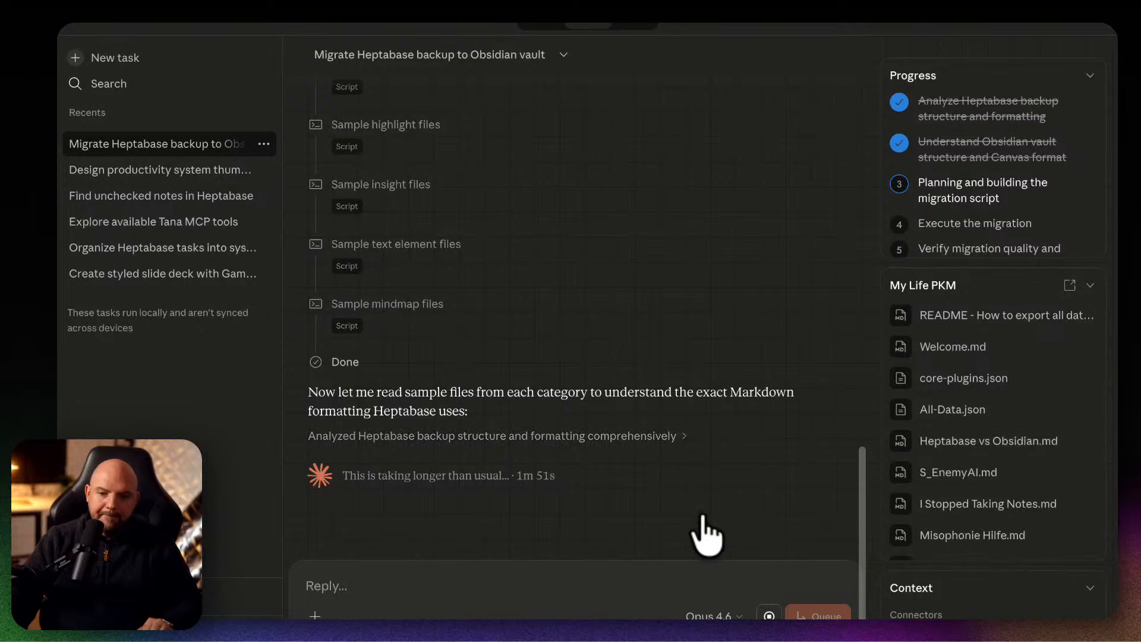
# Expand the comprehensive backup analysis entry and examine the individual steps under Analyze Heptabase backup deeply.
pyautogui.click(627, 437)
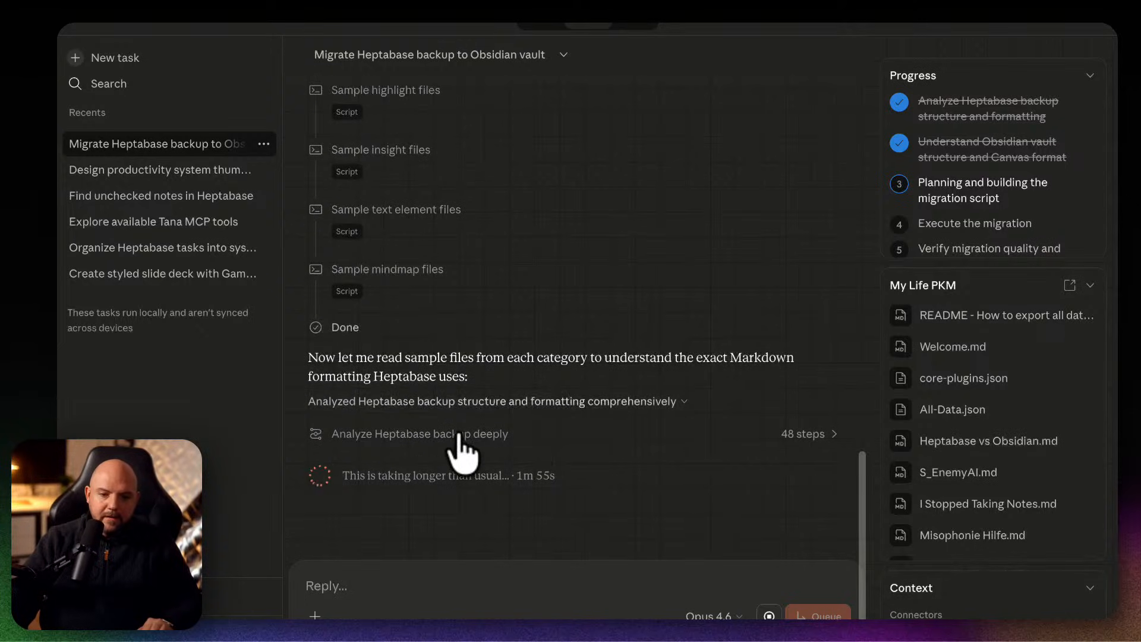
pyautogui.click(461, 470)
pyautogui.scroll(-4, 660, 448)
pyautogui.scroll(4, 657, 445)
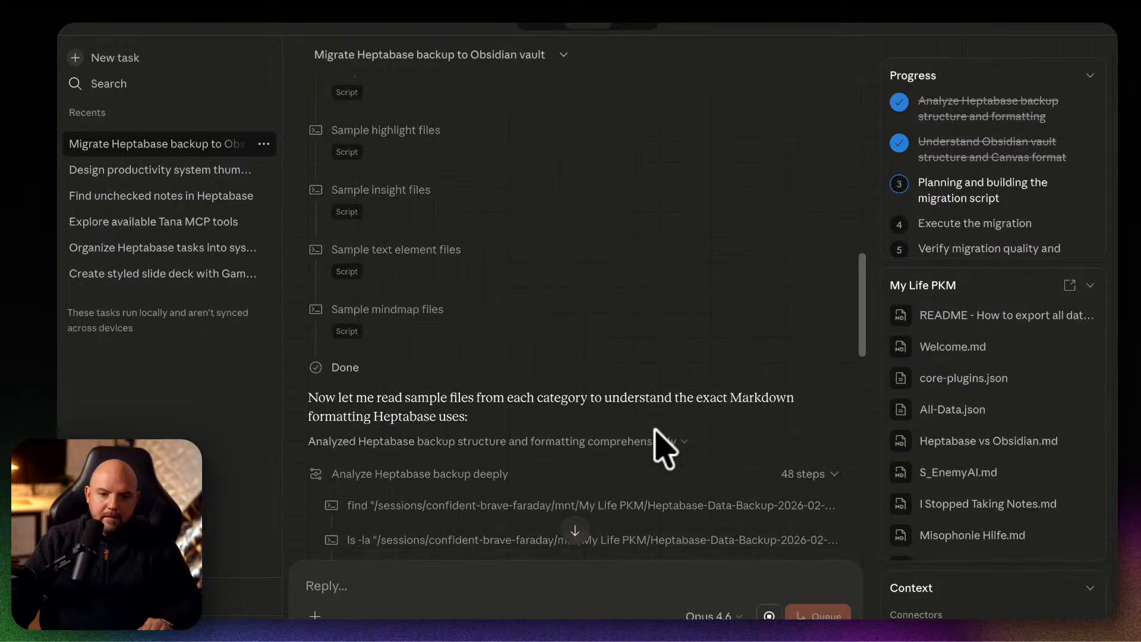
pyautogui.click(808, 484)
pyautogui.scroll(-1, 687, 483)
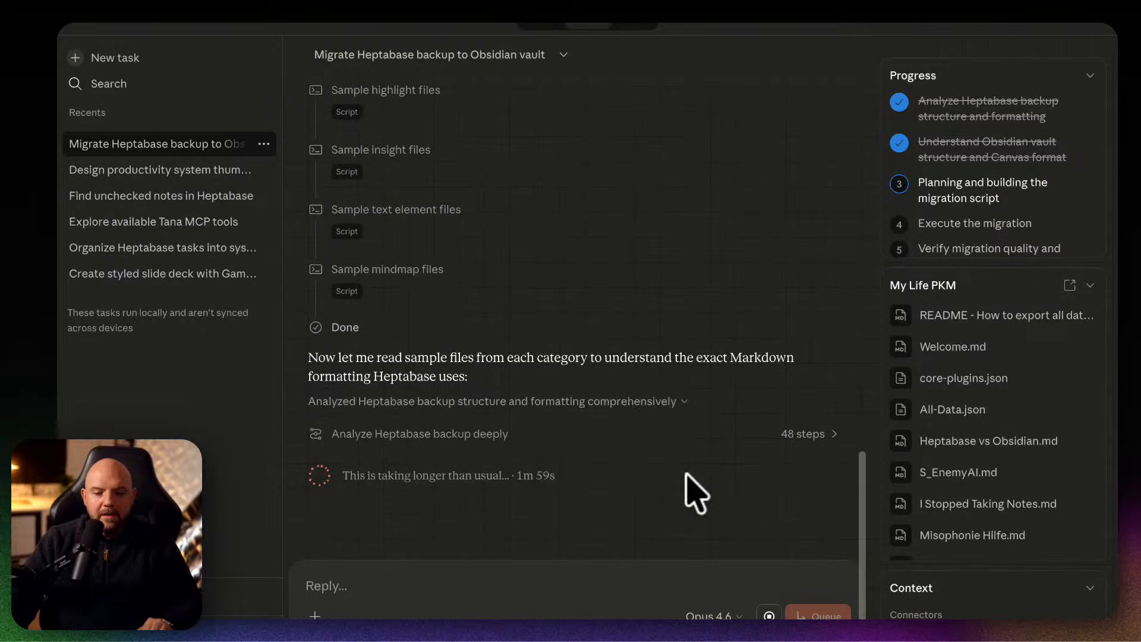
pyautogui.click(439, 436)
pyautogui.scroll(-10, 630, 423)
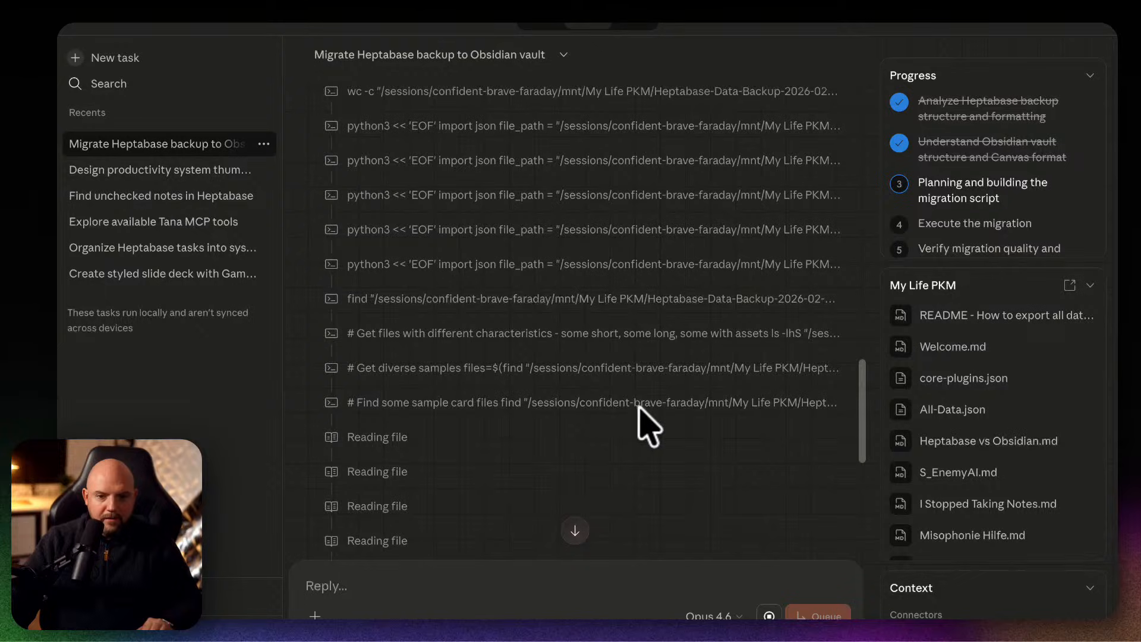
pyautogui.scroll(-10, 645, 423)
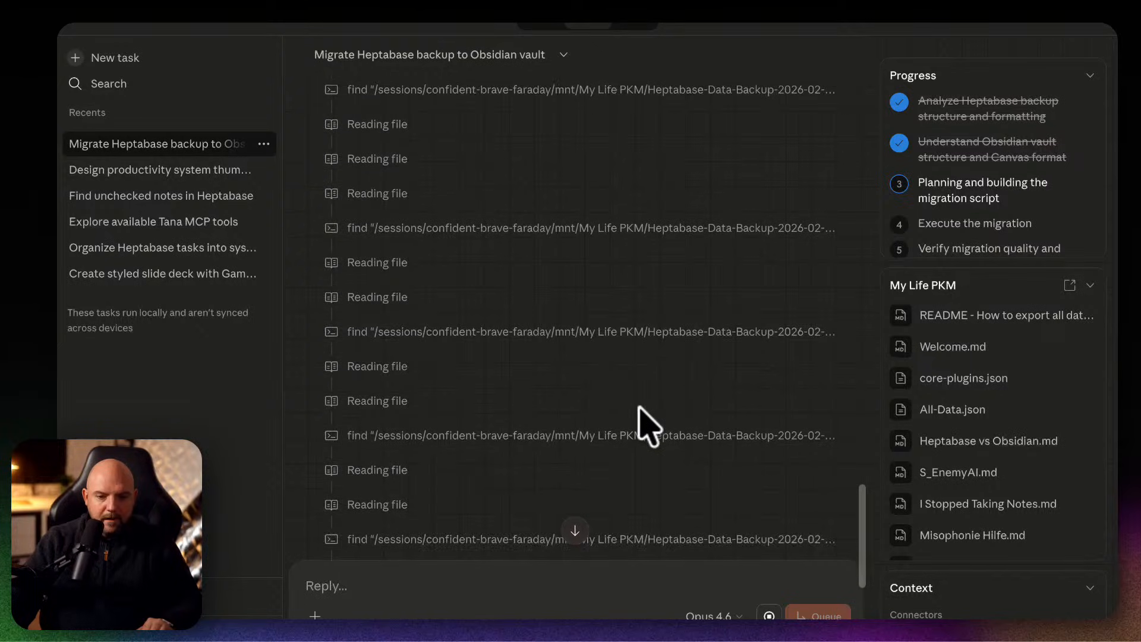
pyautogui.scroll(-3, 701, 440)
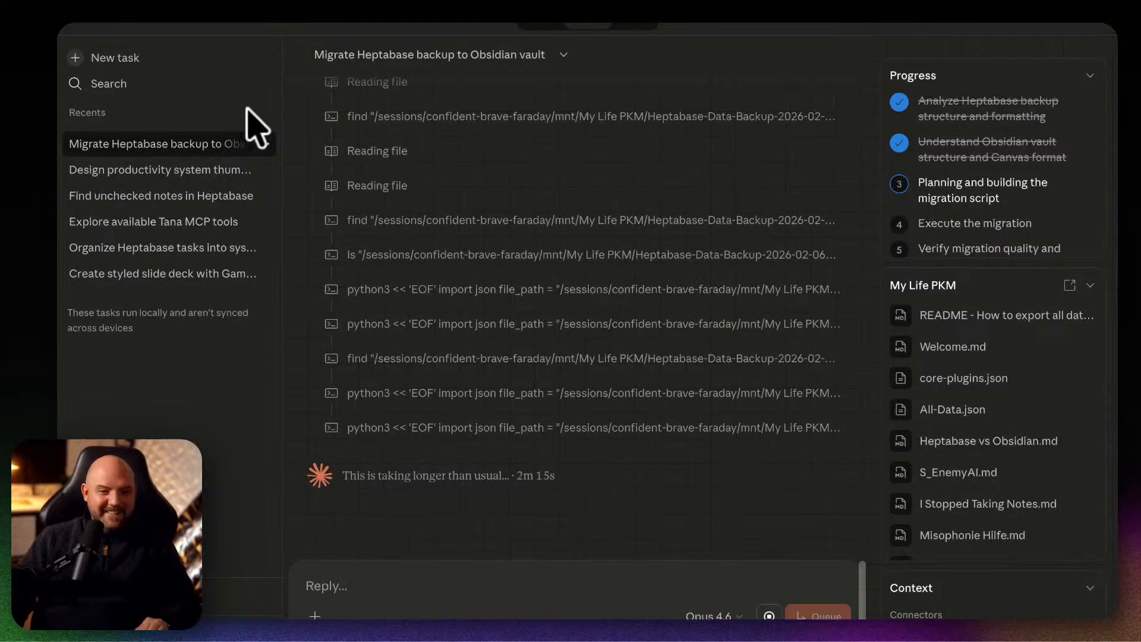
# Start a new Cowork task and set its working folder to My Life inside the My Life PKM Dropbox folder.
pyautogui.click(116, 58)
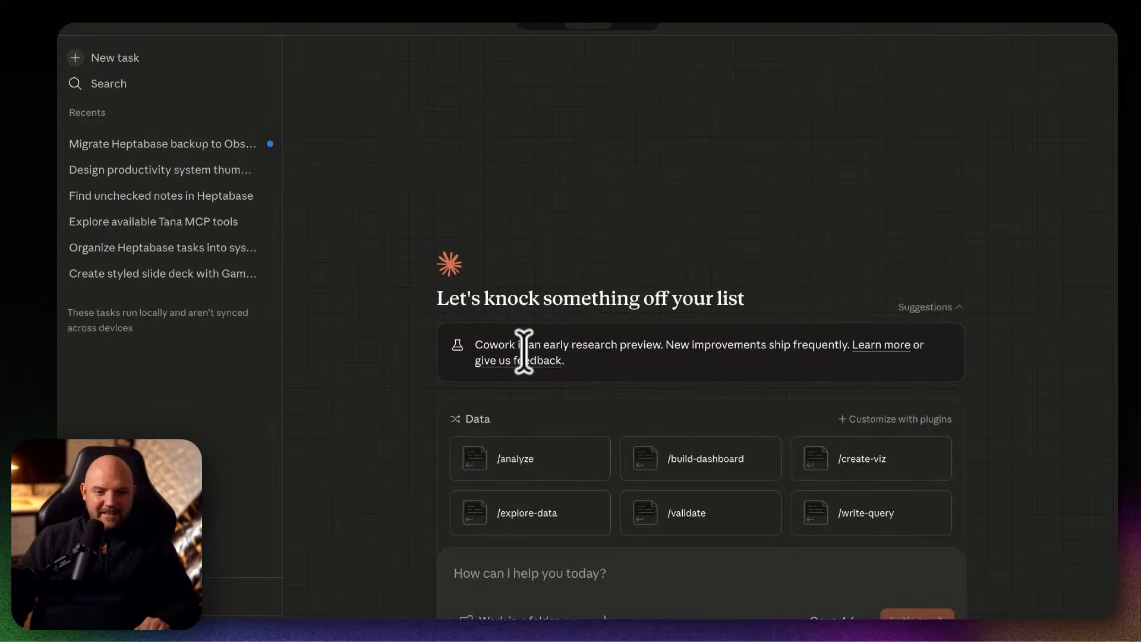
pyautogui.click(532, 616)
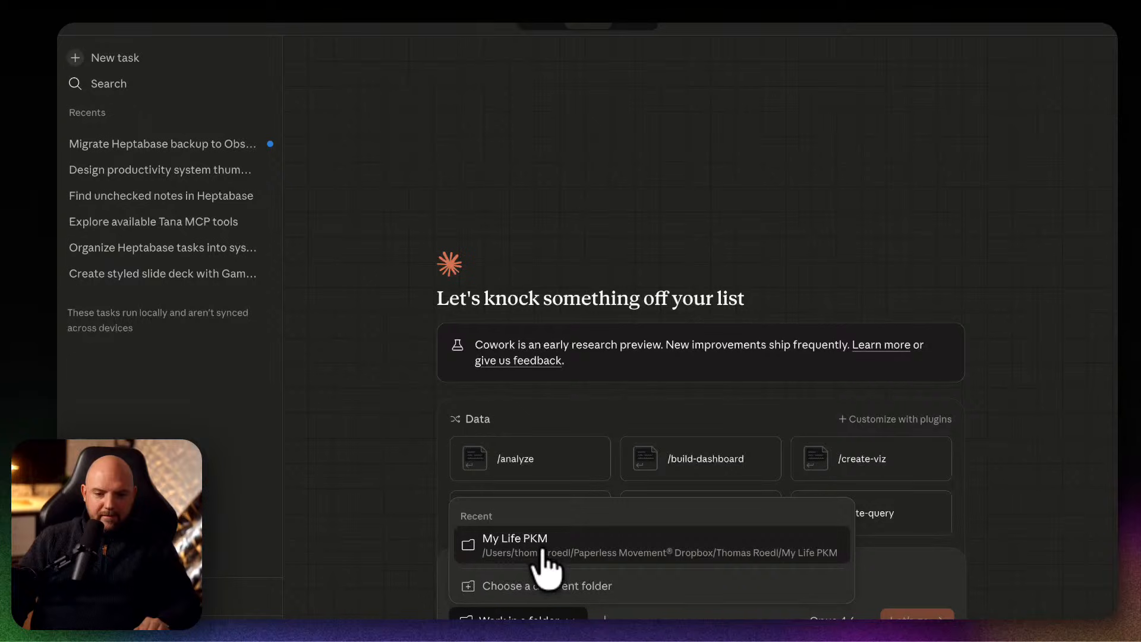
pyautogui.click(543, 587)
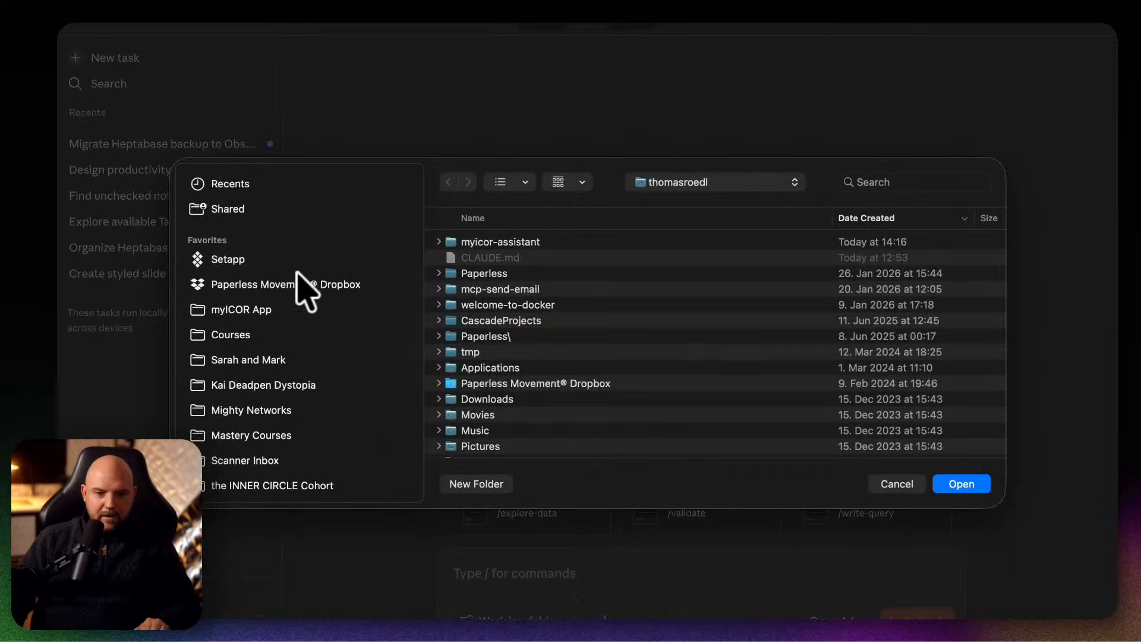
pyautogui.click(288, 286)
pyautogui.doubleClick(532, 259)
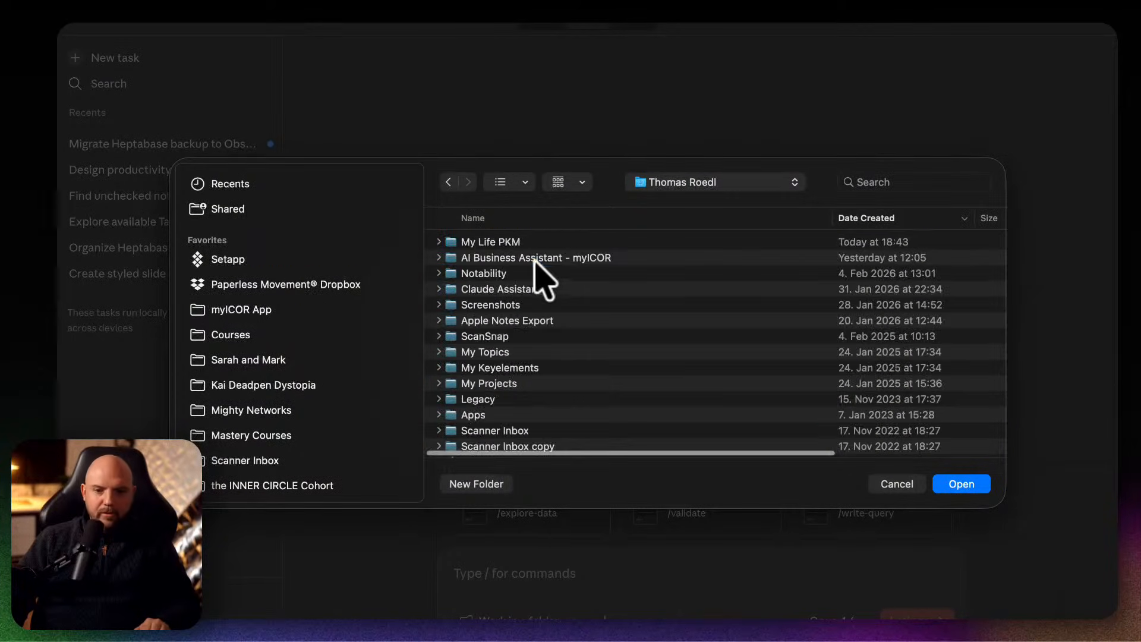
pyautogui.doubleClick(566, 243)
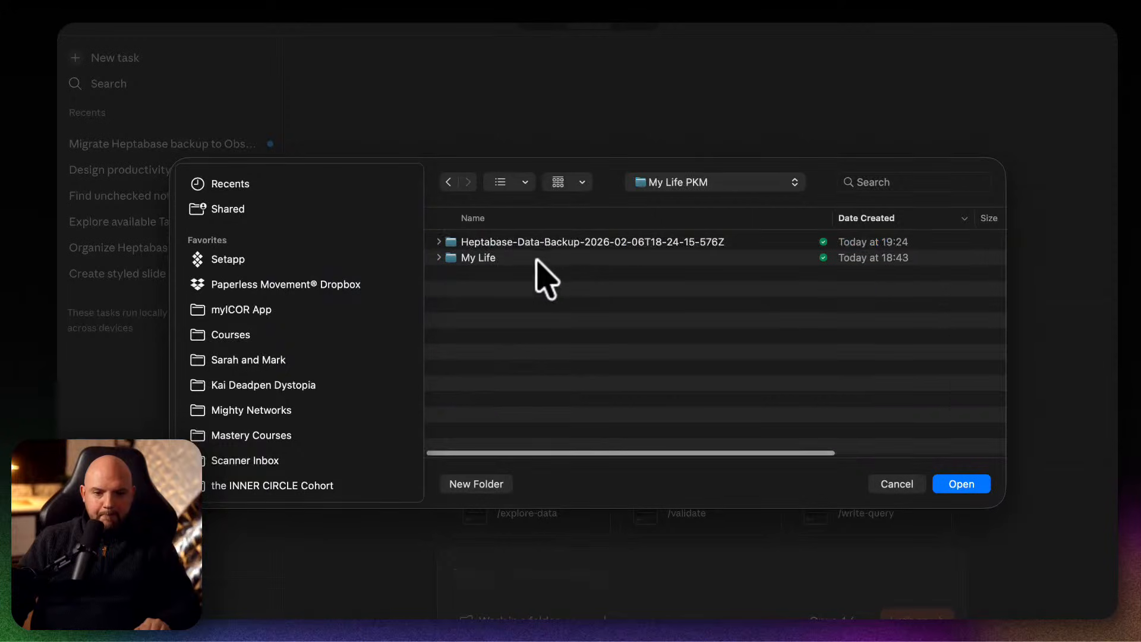
pyautogui.doubleClick(537, 258)
pyautogui.click(958, 483)
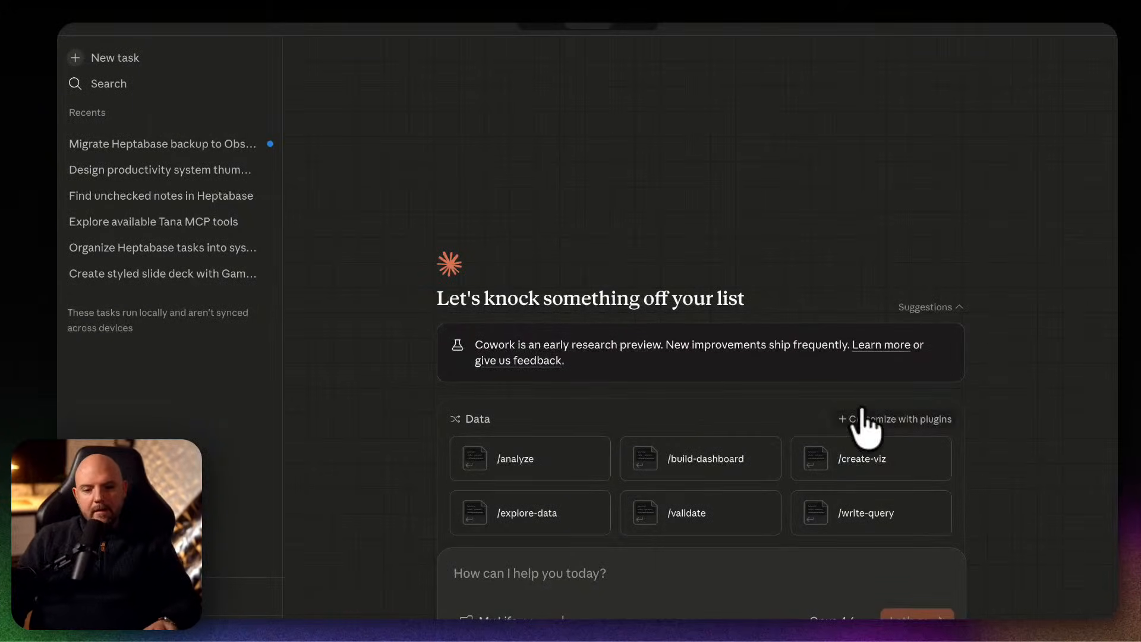
# Look through the projects that can be included in the task, such as ICOR Journey Lesson Writer, and switch to Claude's chat mode.
pyautogui.click(563, 617)
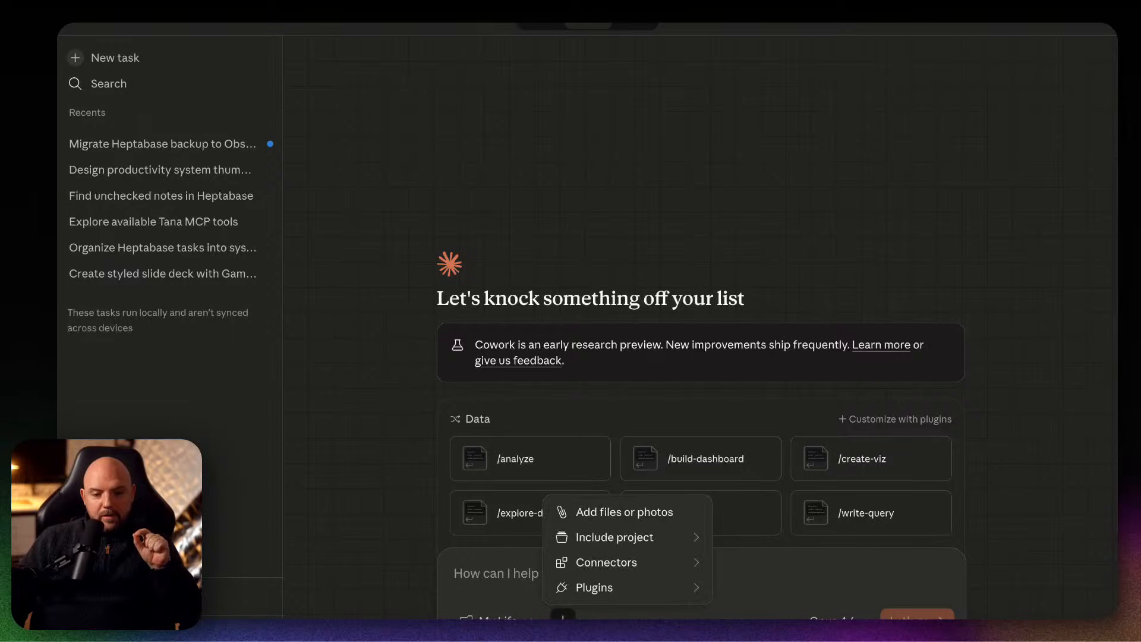
pyautogui.moveTo(640, 547)
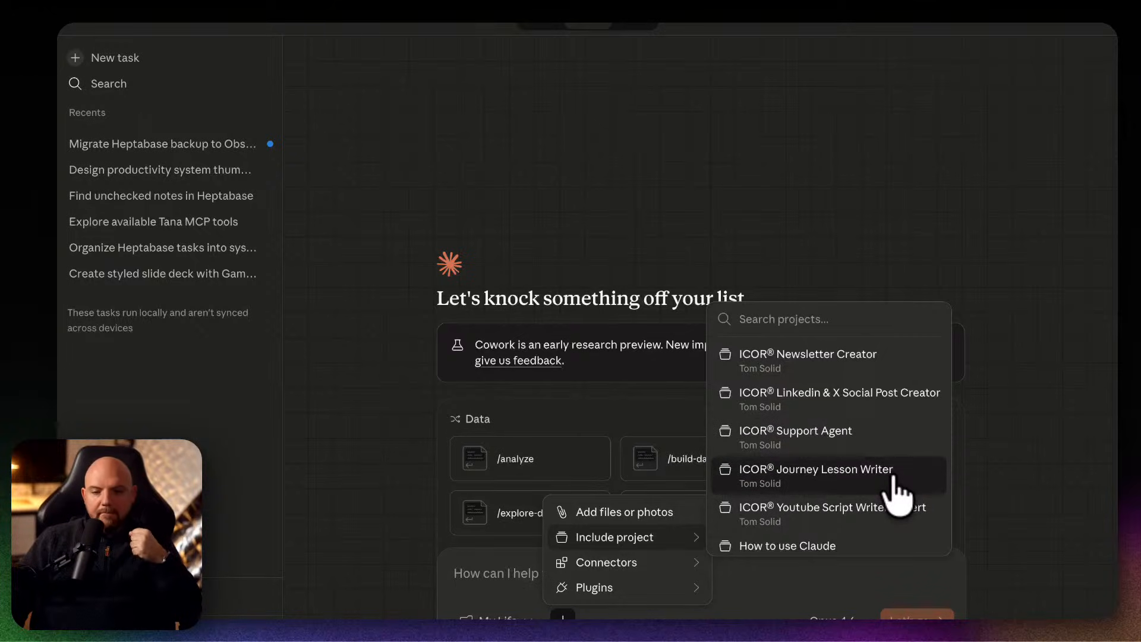
pyautogui.click(815, 472)
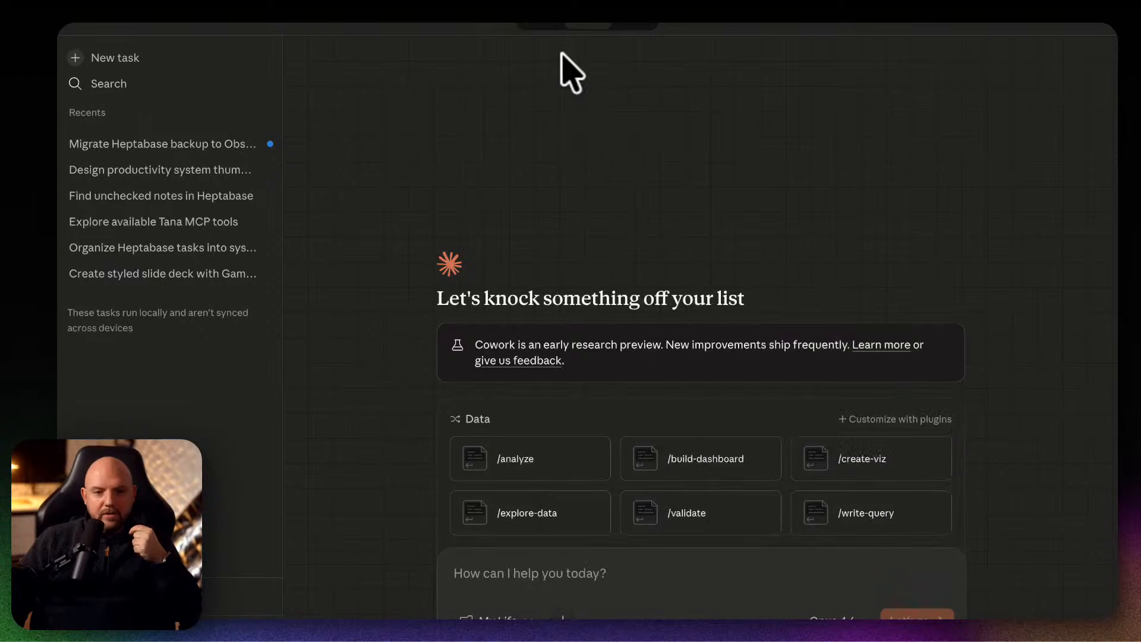
pyautogui.click(545, 26)
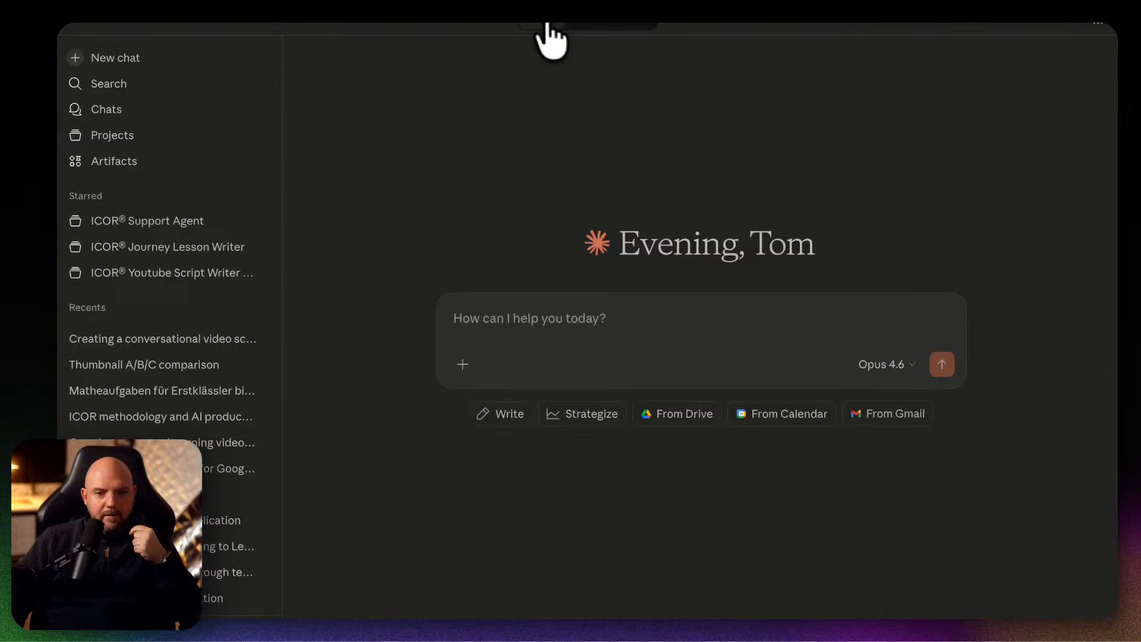
# Open the ICOR Journey Lesson Writer project and look through its chats and knowledge files.
pyautogui.click(161, 143)
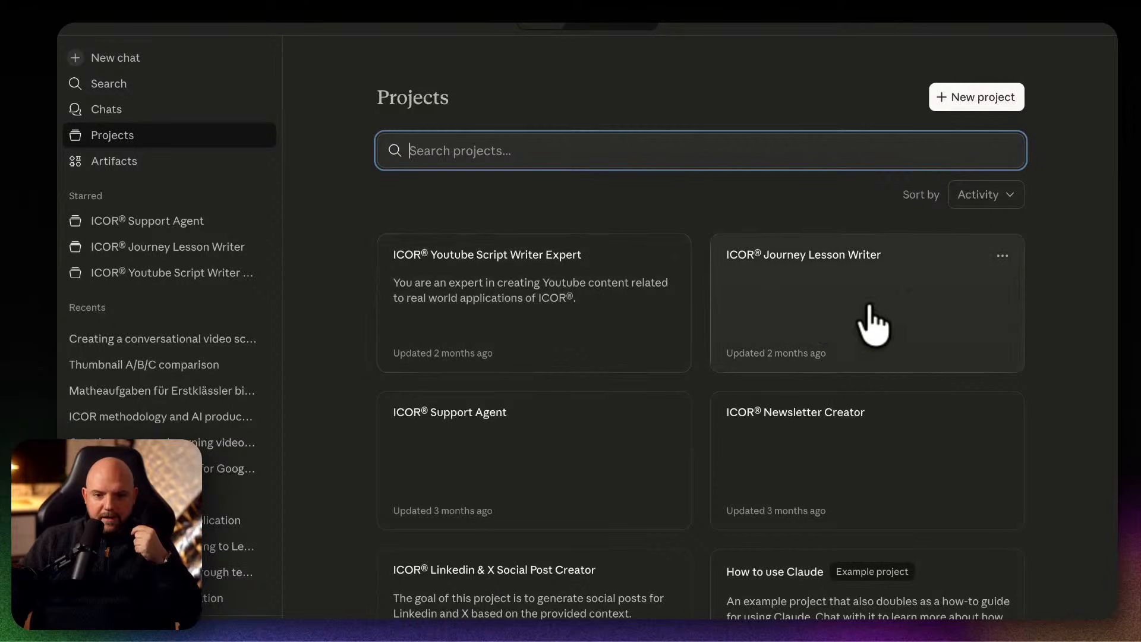
pyautogui.click(880, 308)
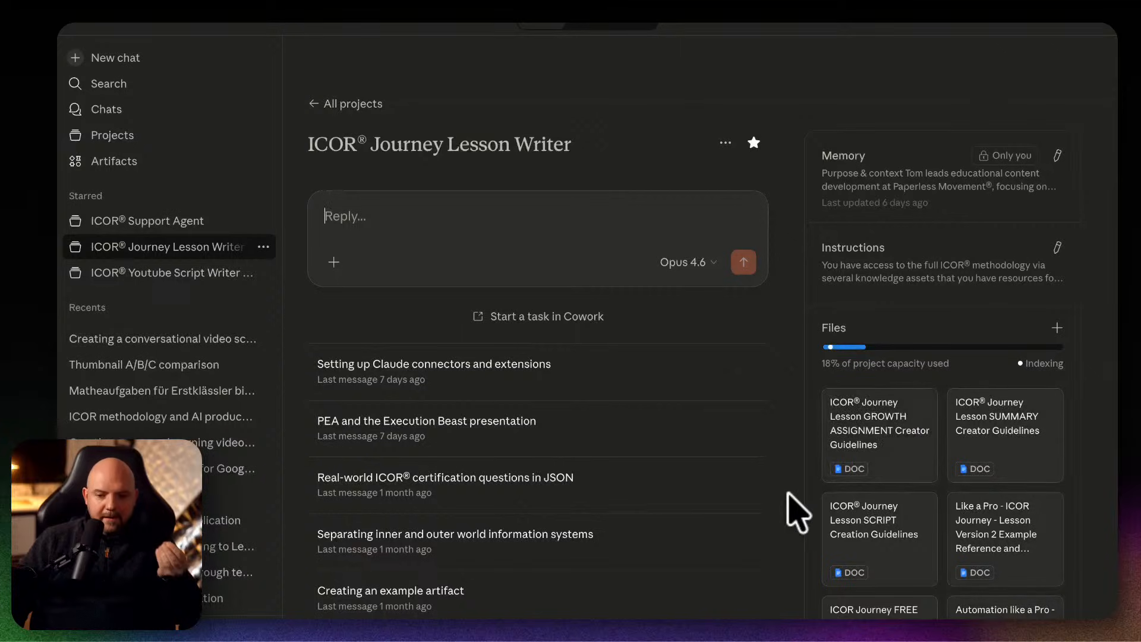
pyautogui.scroll(-5, 797, 509)
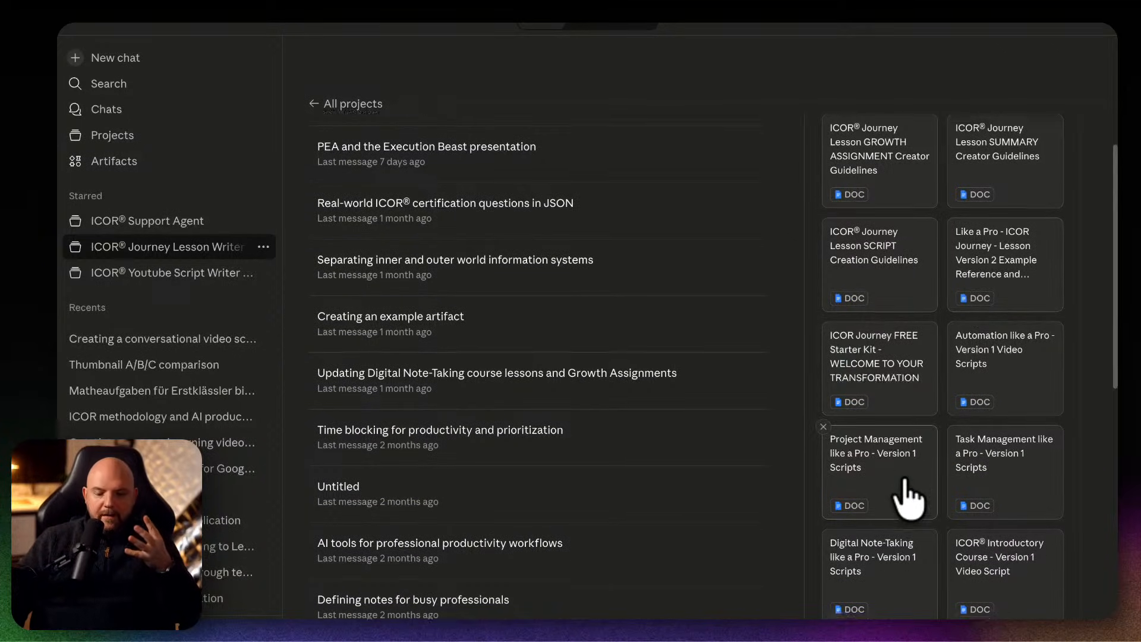
pyautogui.scroll(-4, 909, 499)
pyautogui.scroll(-4, 904, 480)
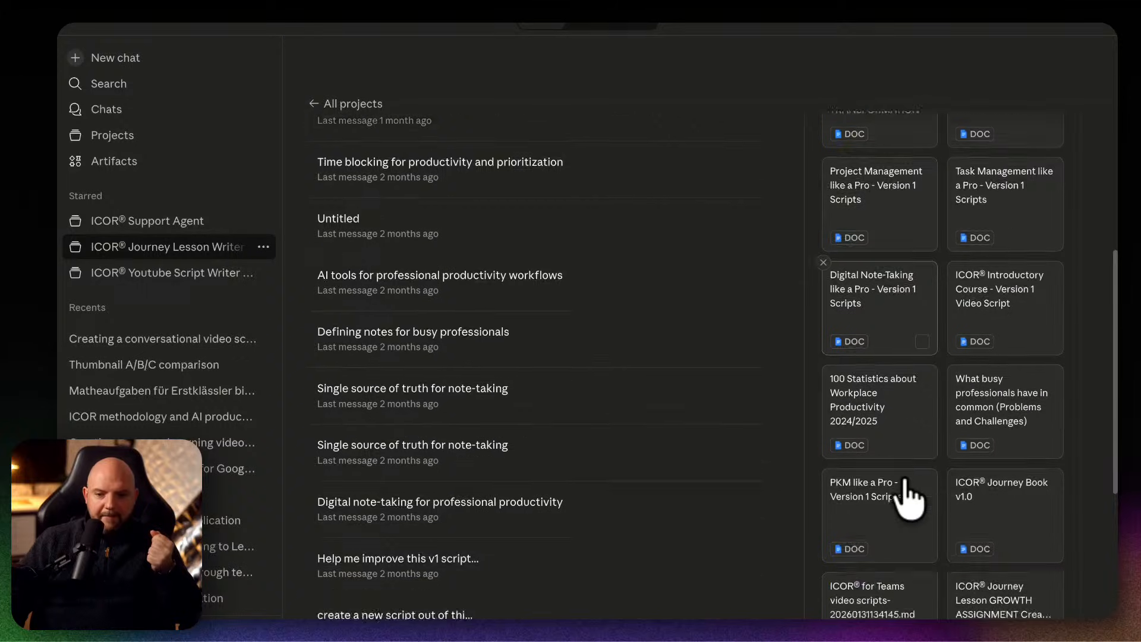
pyautogui.scroll(4, 903, 478)
pyautogui.scroll(4, 902, 477)
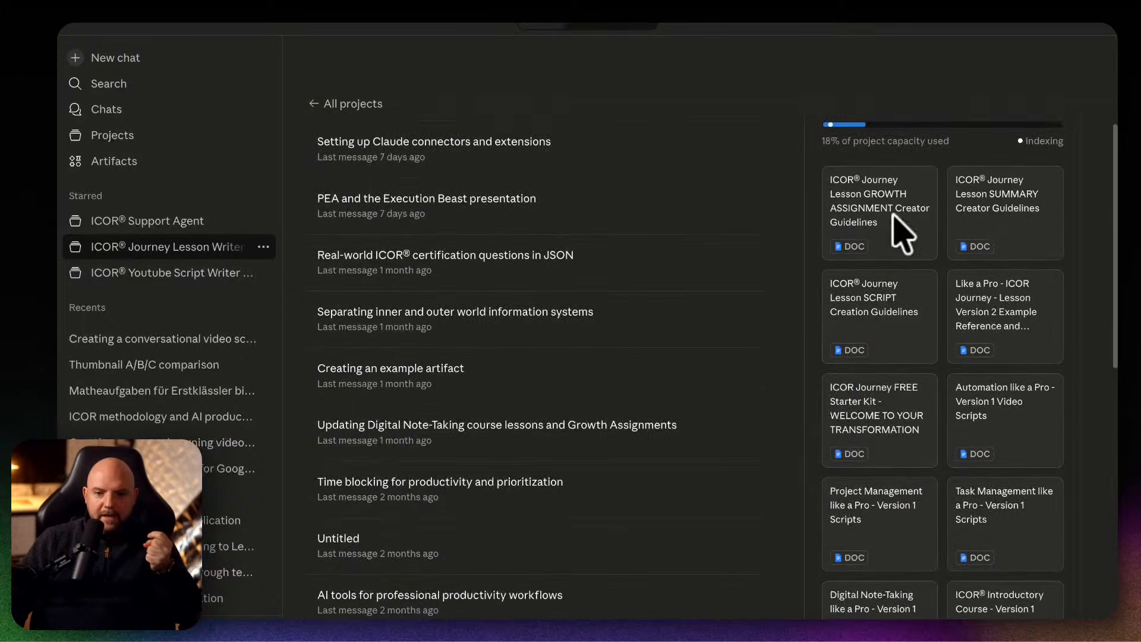
pyautogui.scroll(-4, 972, 579)
pyautogui.scroll(-5, 969, 591)
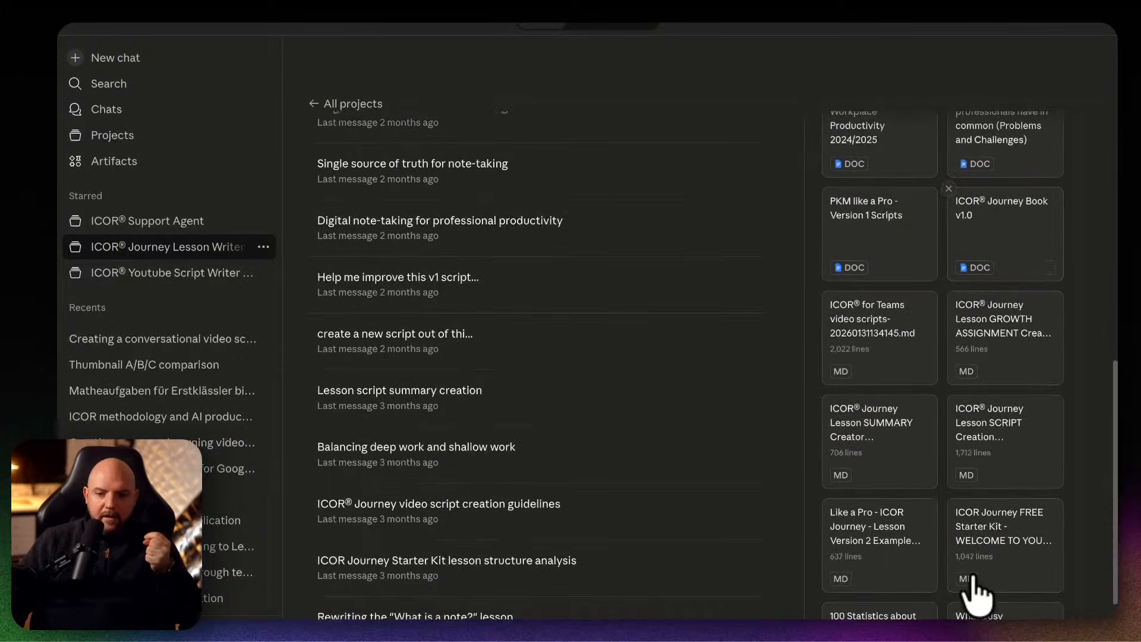
pyautogui.scroll(2, 975, 592)
pyautogui.scroll(-4, 977, 585)
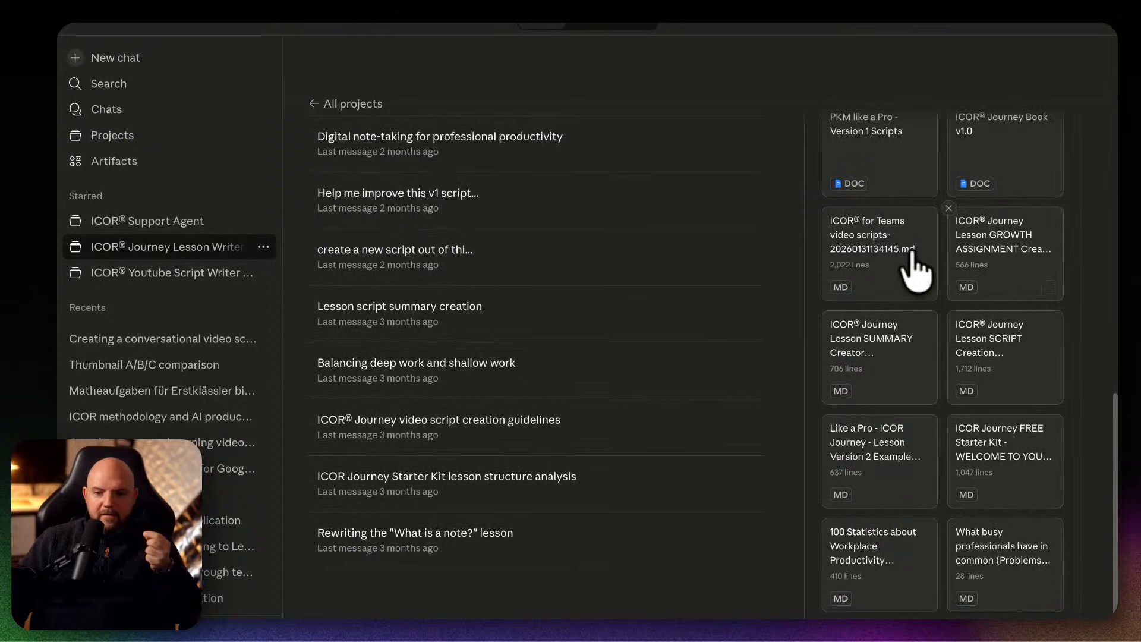
pyautogui.scroll(10, 980, 535)
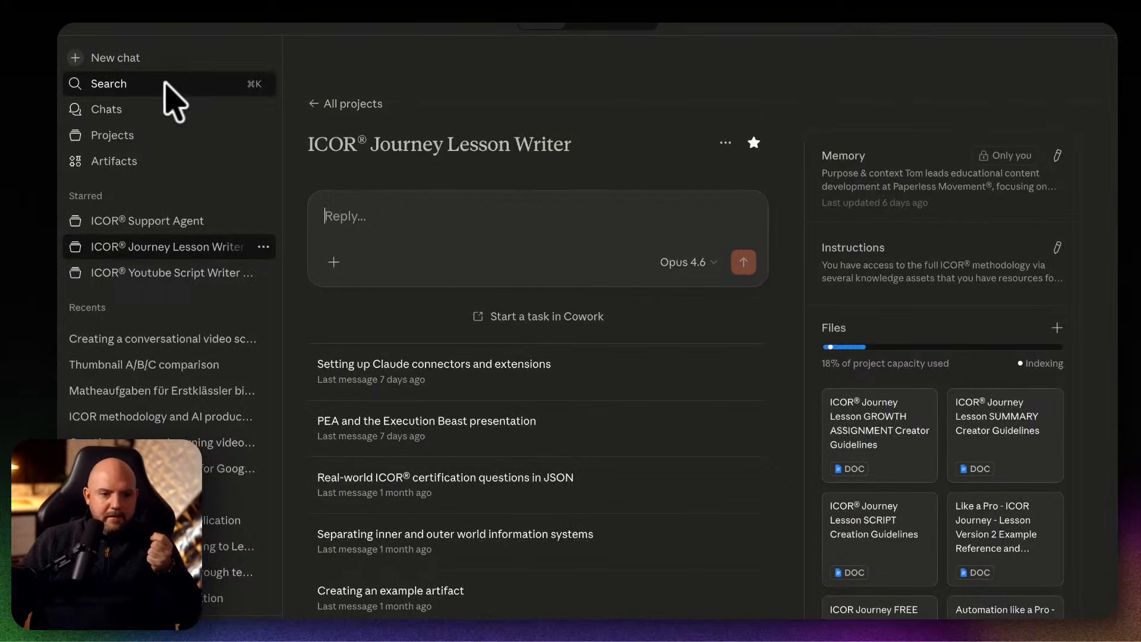
# Return to the Cowork task and add the ICOR Journey Lesson Writer project's context to it.
pyautogui.click(588, 27)
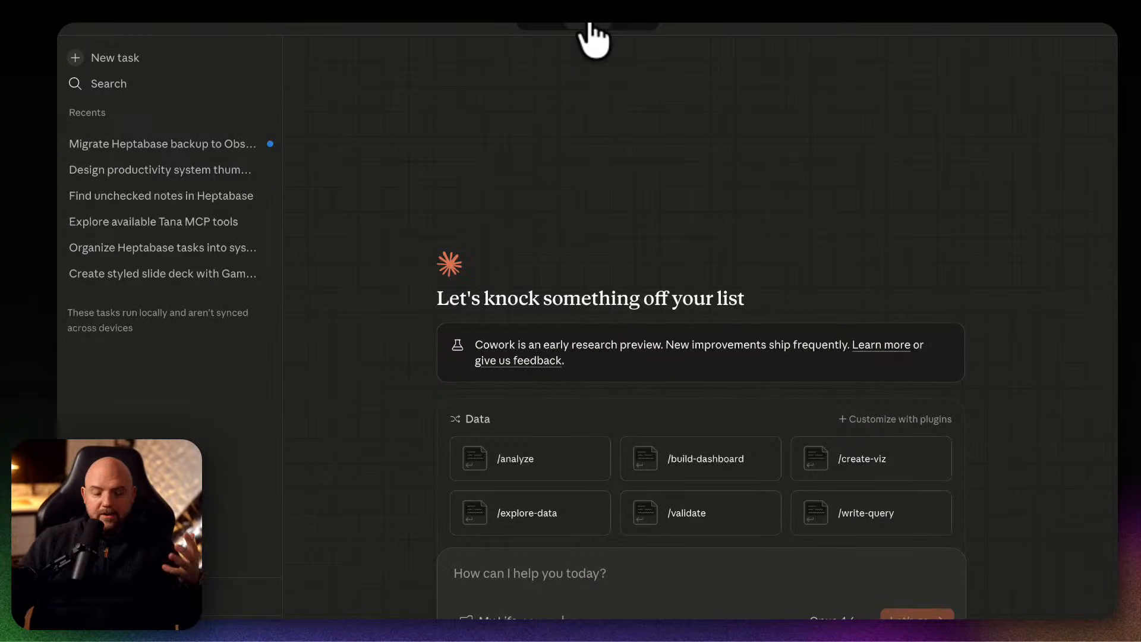
pyautogui.click(563, 617)
pyautogui.moveTo(615, 547)
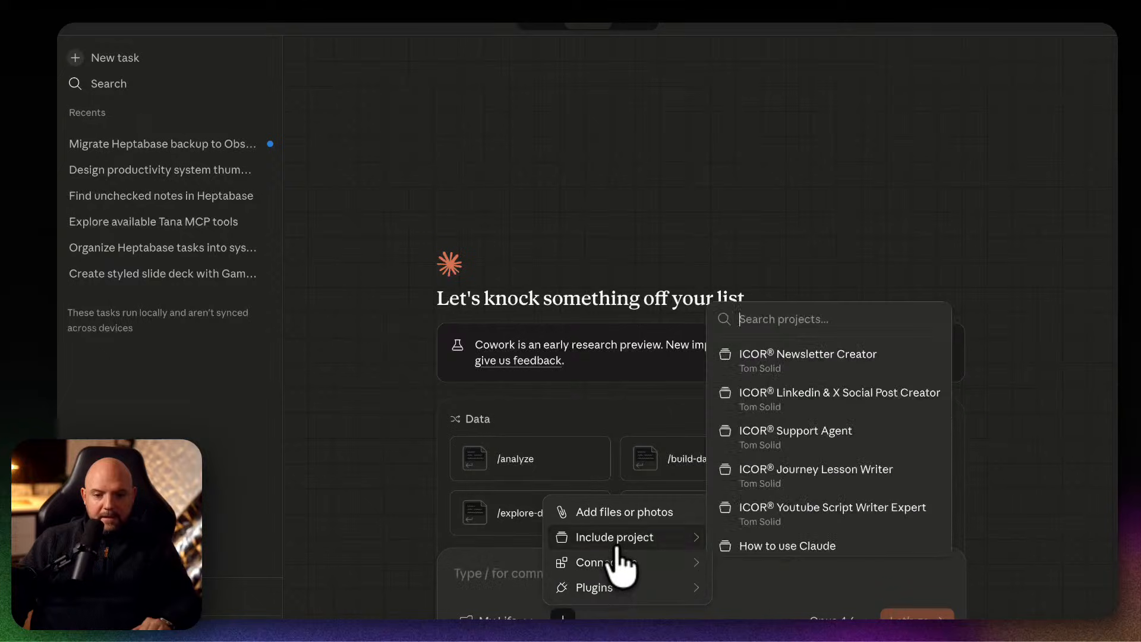
pyautogui.scroll(-1, 877, 470)
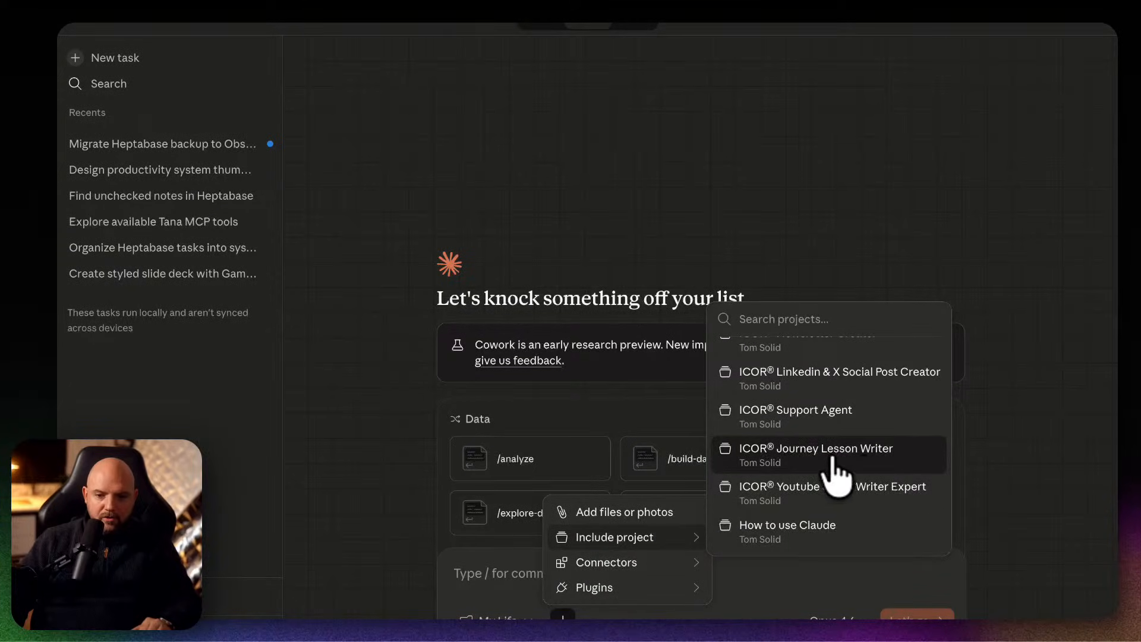
pyautogui.click(764, 459)
pyautogui.moveTo(458, 377); pyautogui.dragTo(715, 382)
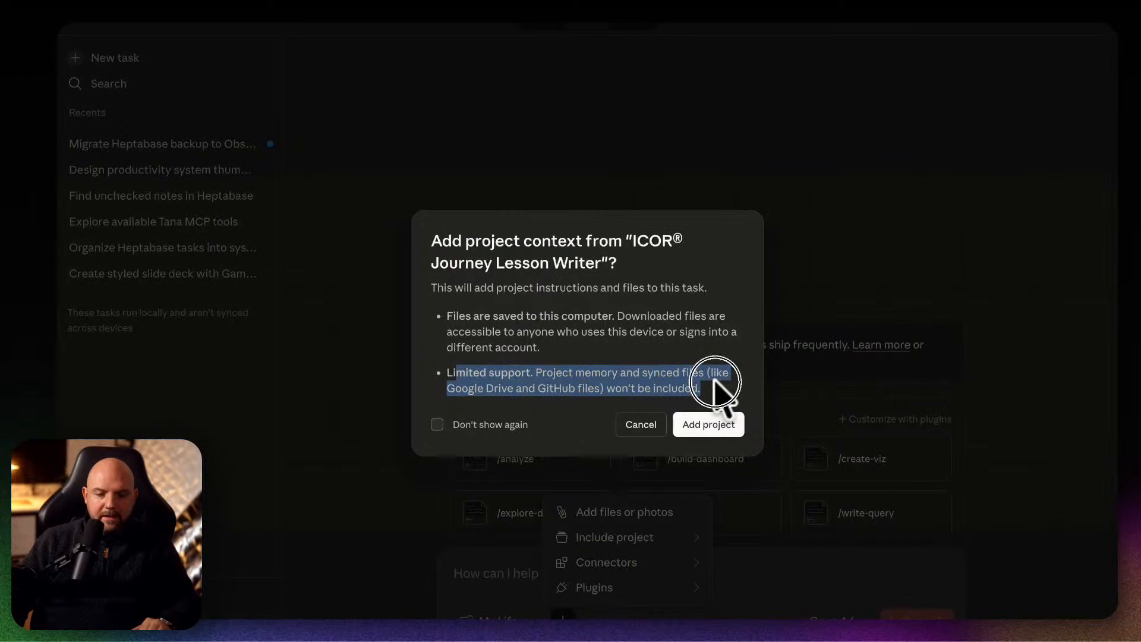
pyautogui.click(718, 370)
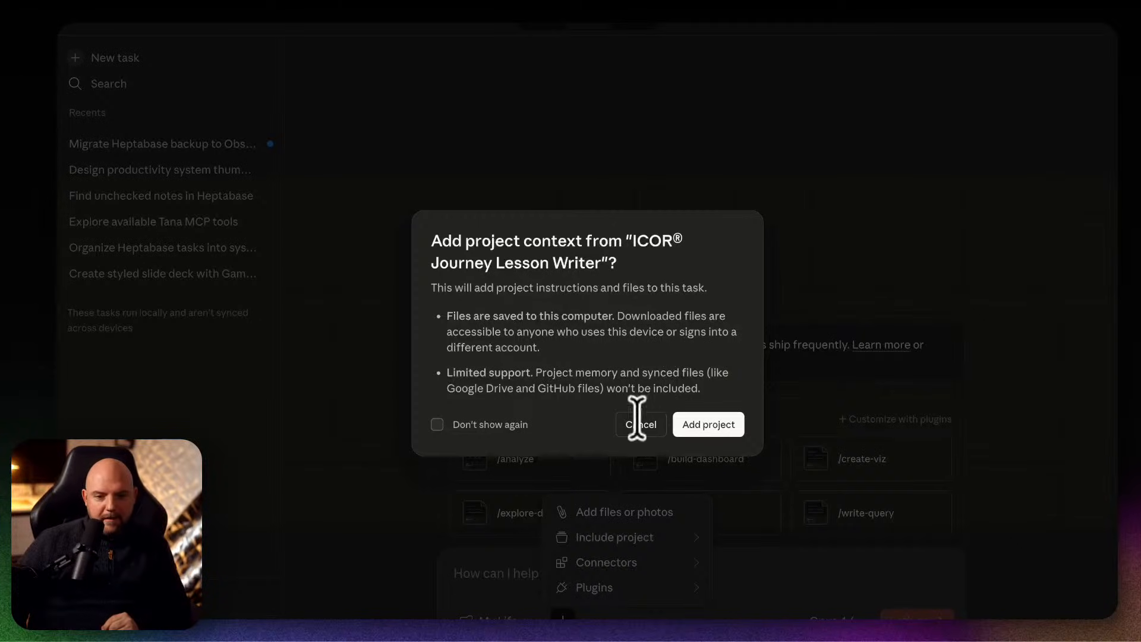
pyautogui.click(713, 424)
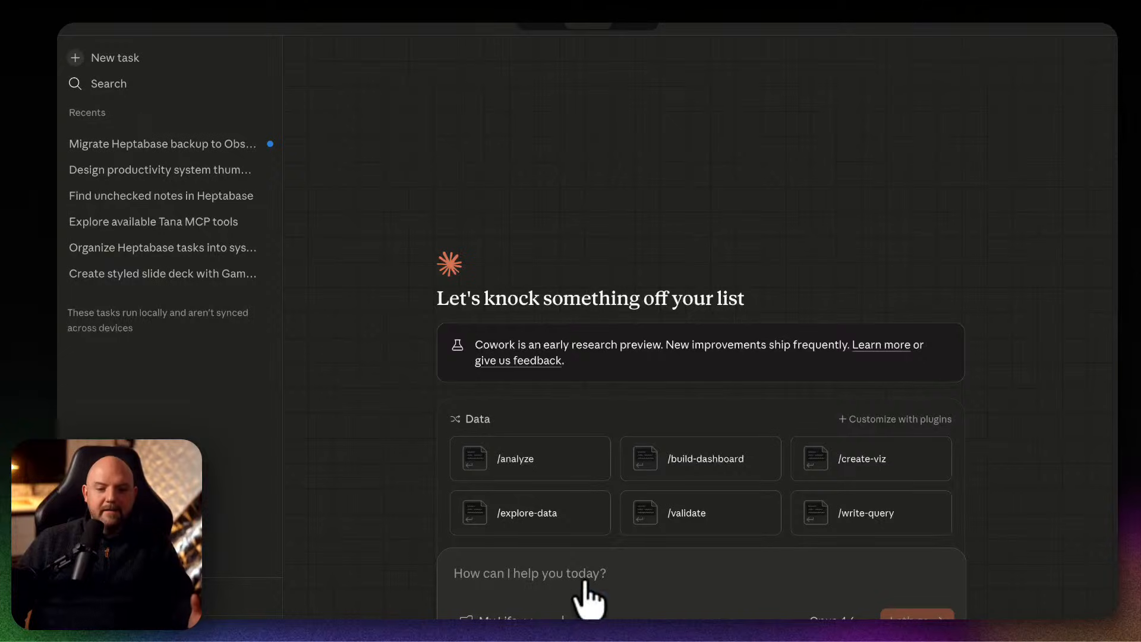
# Check the task's recent working folders and reopen the Heptabase to Obsidian migration task.
pyautogui.click(498, 616)
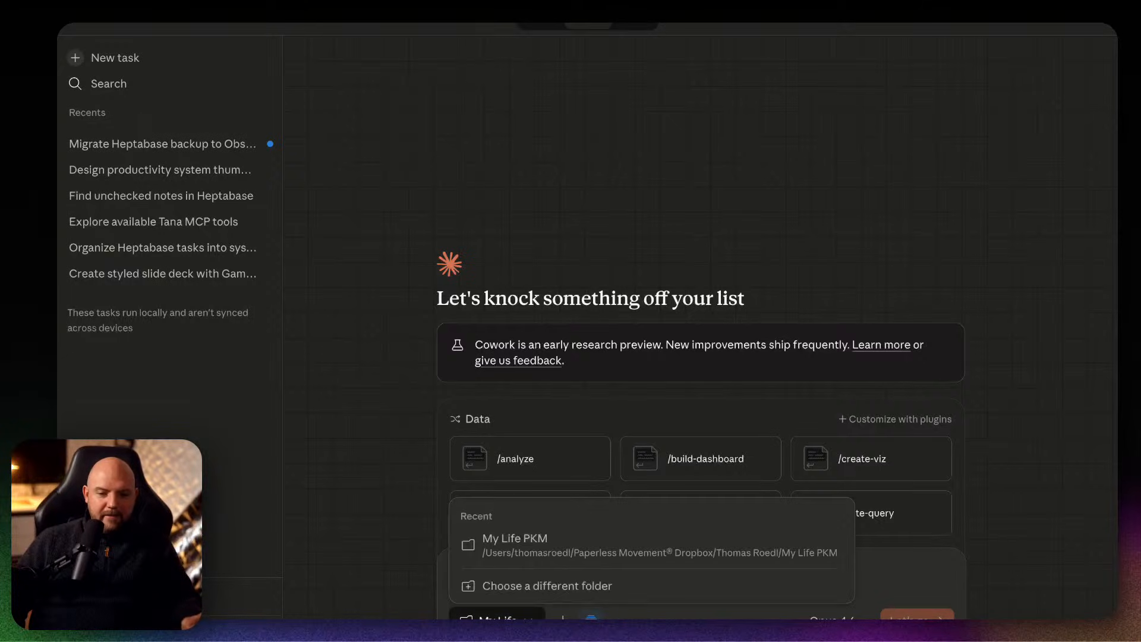
pyautogui.click(498, 614)
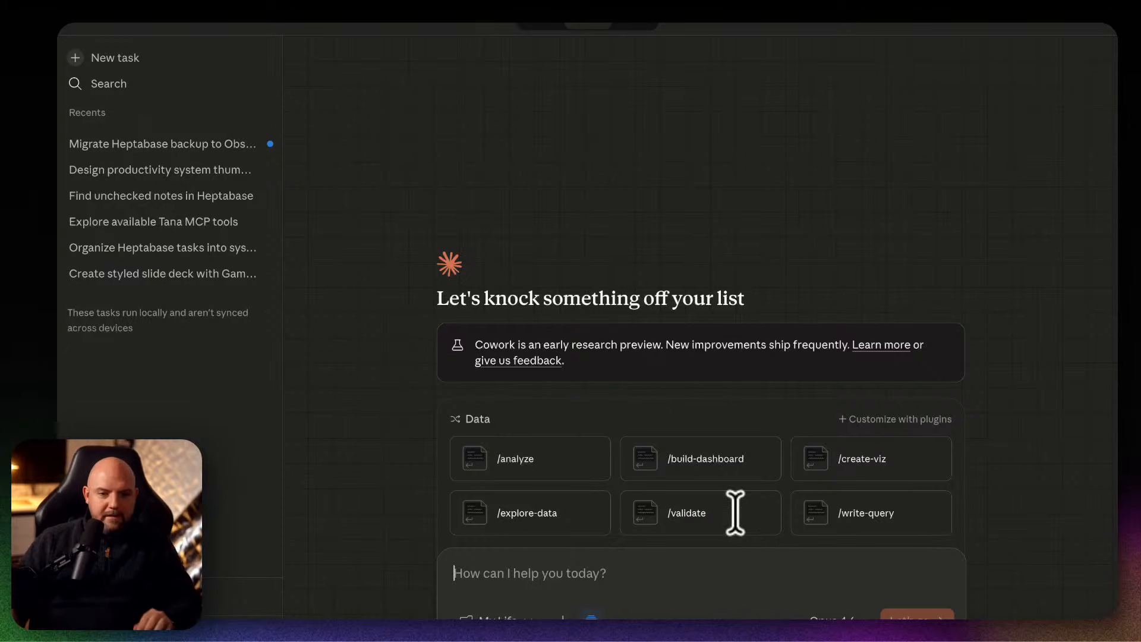
pyautogui.click(205, 148)
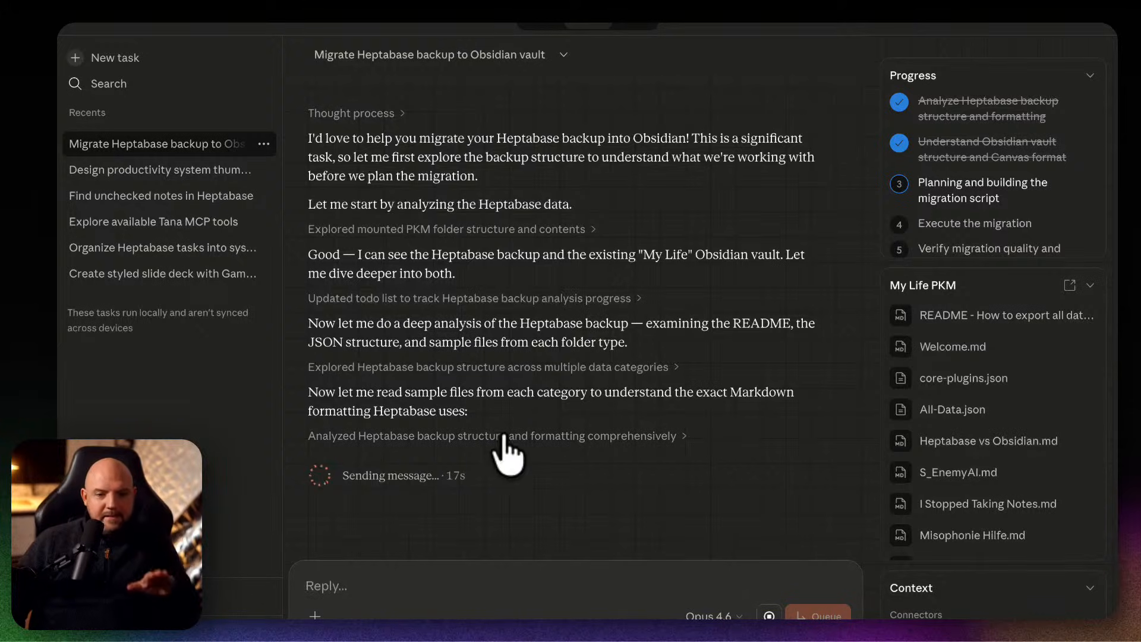
# Switch to Obsidian and start a new local vault named My Life Basic Setup.
pyautogui.click(929, 617)
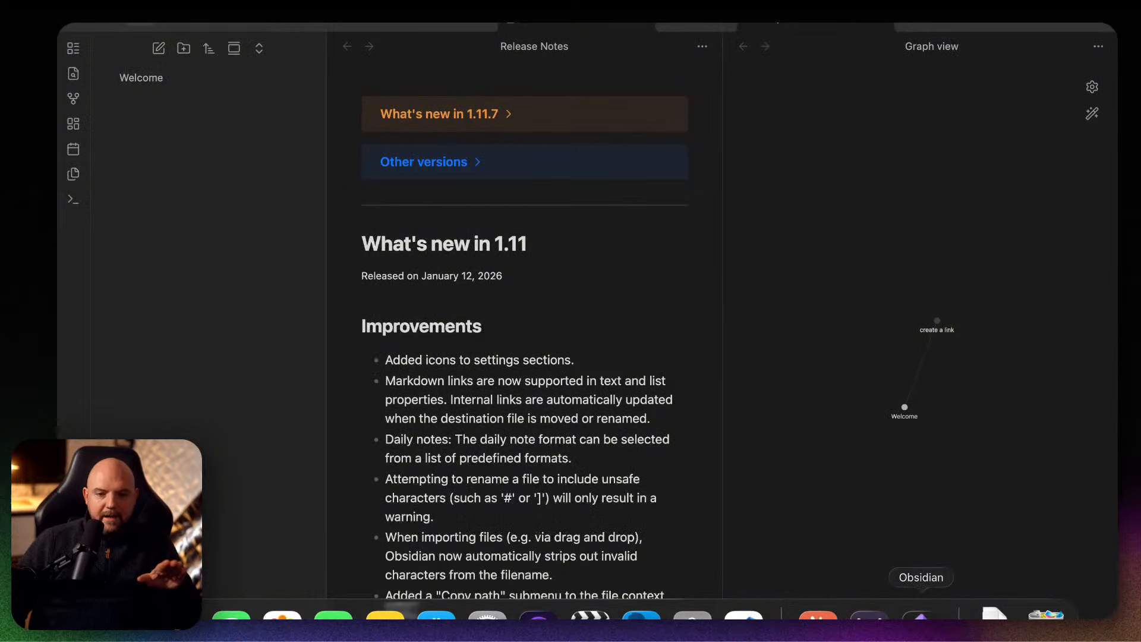
pyautogui.click(172, 23)
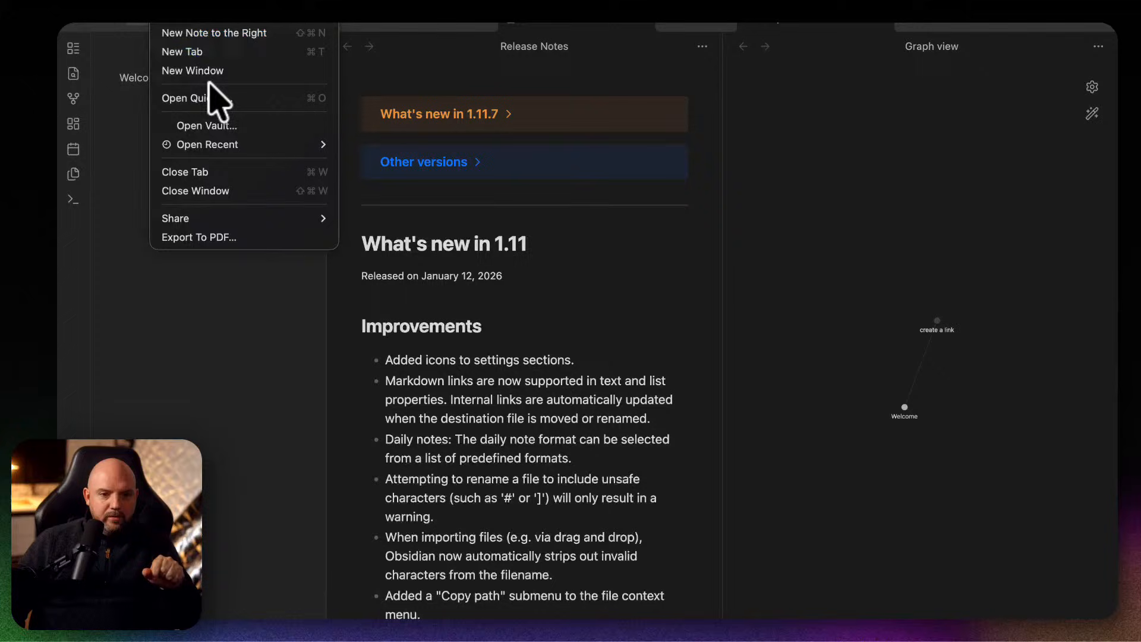
pyautogui.click(222, 124)
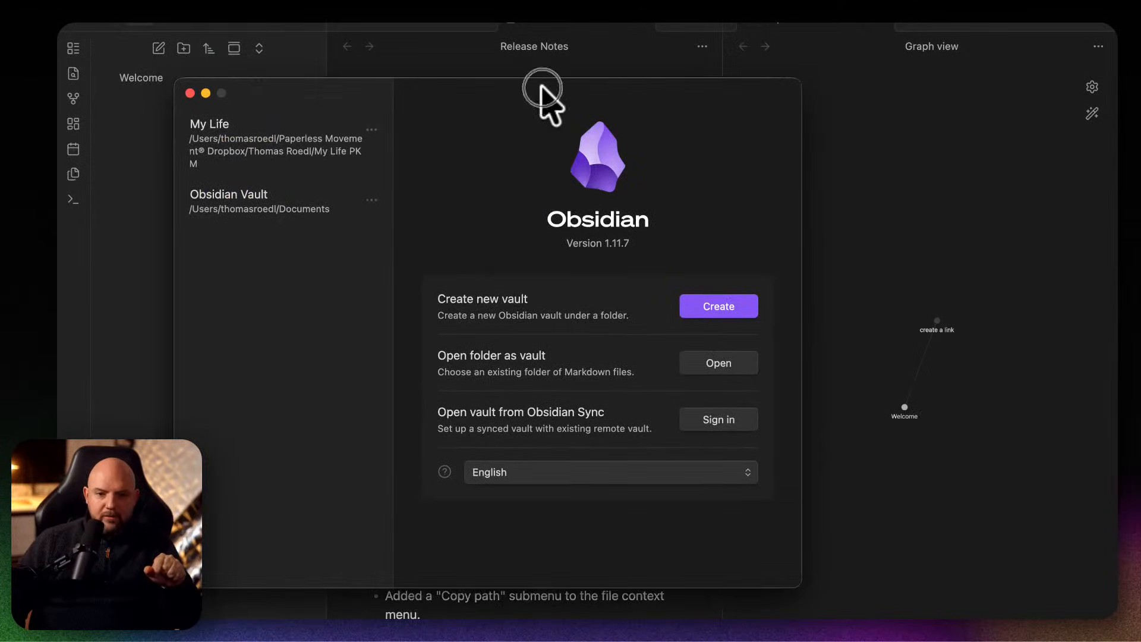
pyautogui.click(726, 305)
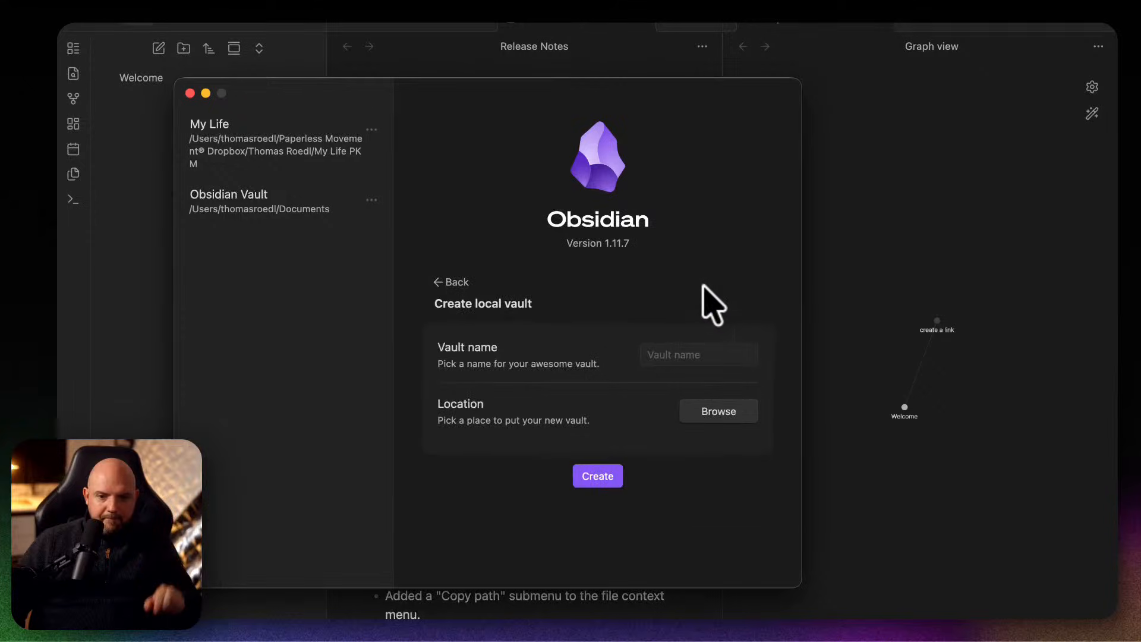
pyautogui.click(672, 355)
pyautogui.write('My Life Basic Setup')
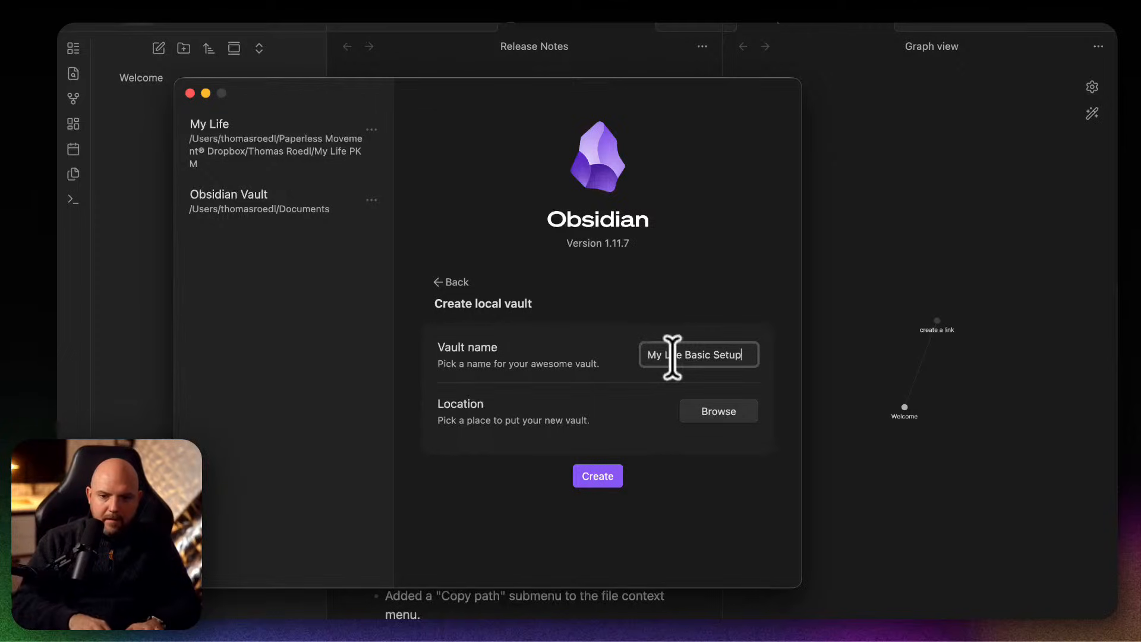
# Set the vault's location to a new folder named My Life Setup, created in the personal Dropbox folder that holds My Life PKM.
pyautogui.click(594, 408)
pyautogui.click(695, 406)
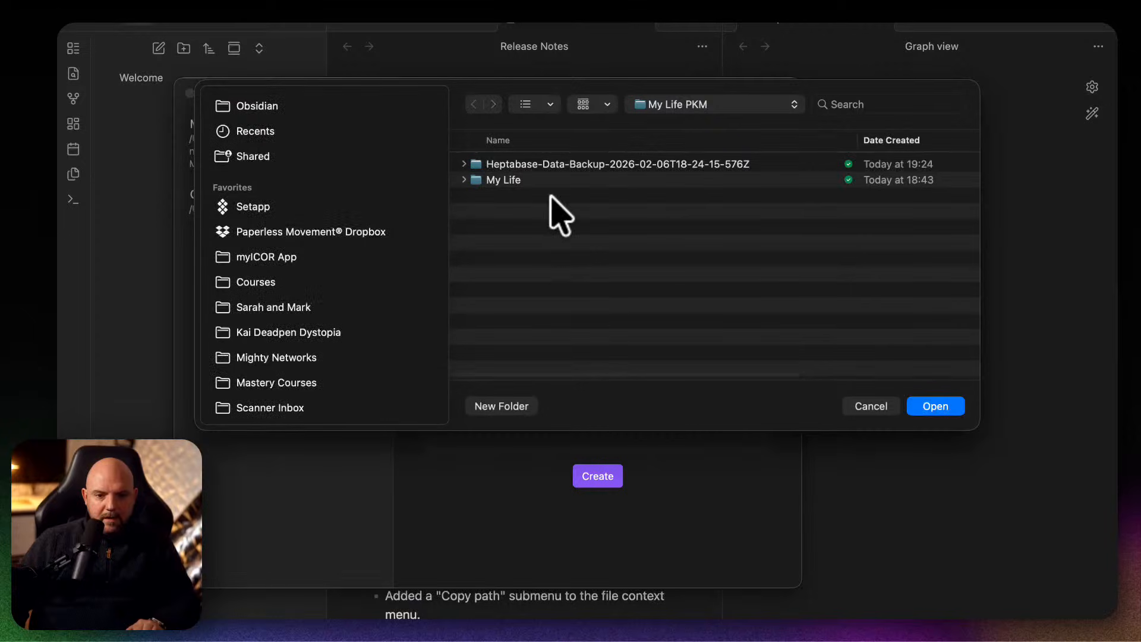
pyautogui.click(683, 105)
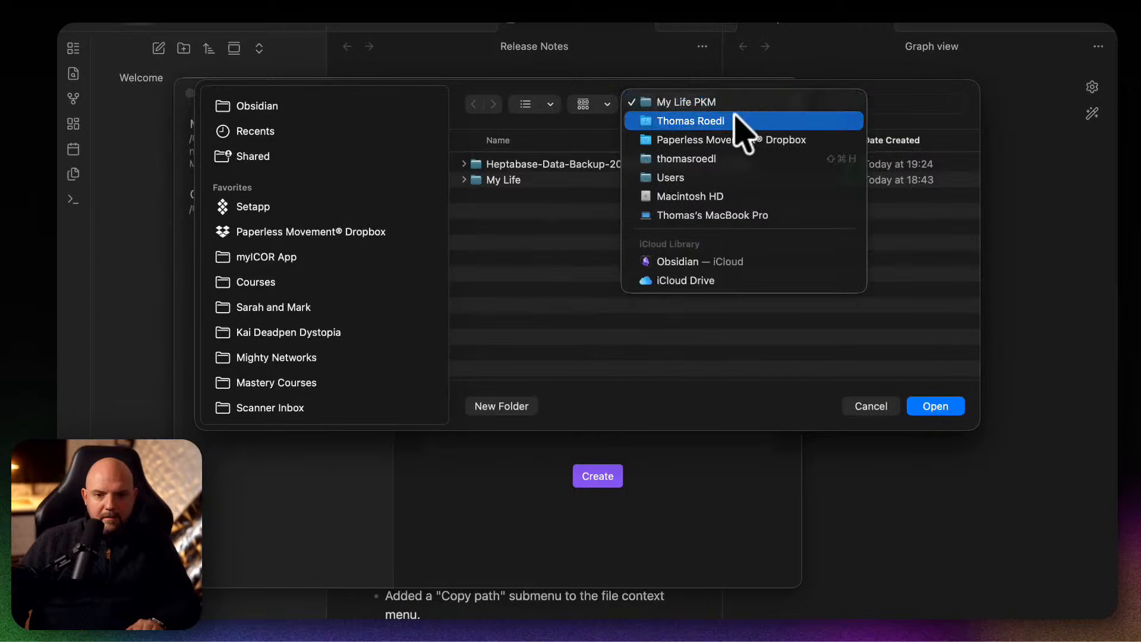
pyautogui.click(737, 117)
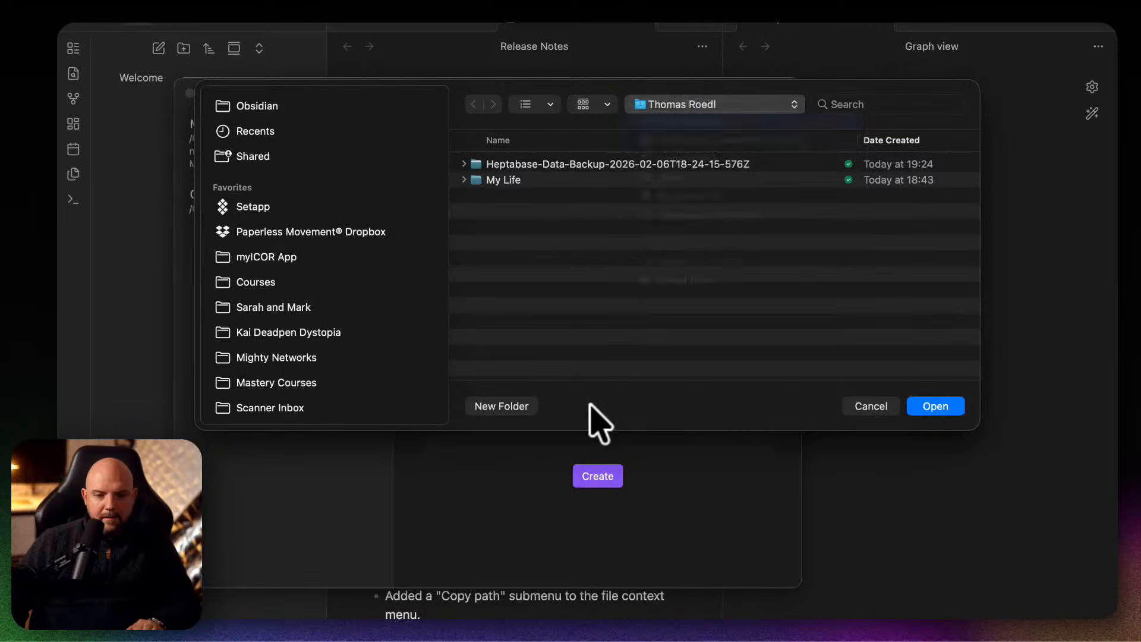
pyautogui.click(505, 406)
pyautogui.write('My Life Setup')
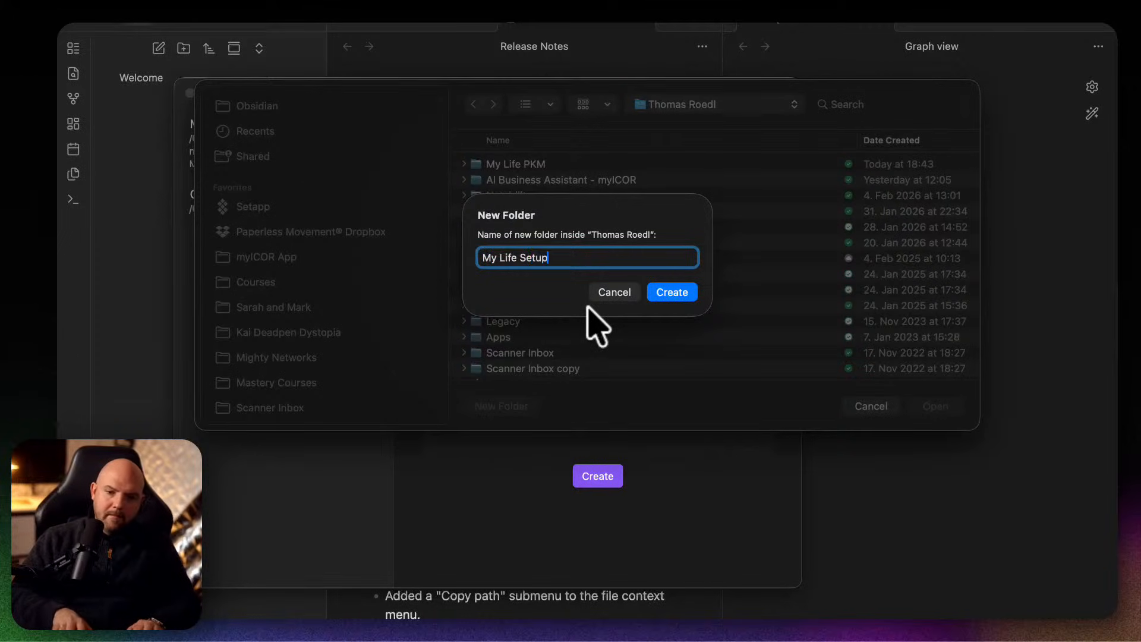
pyautogui.press('Return')
pyautogui.click(935, 406)
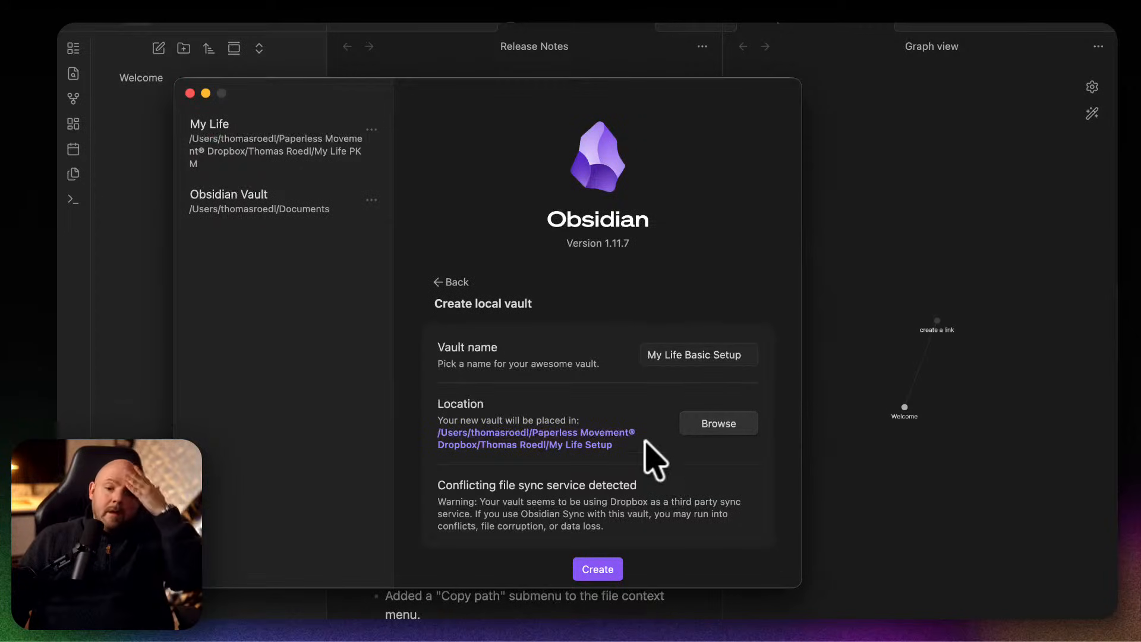
# Create the My Life Basic Setup vault and maximize its window.
pyautogui.click(596, 570)
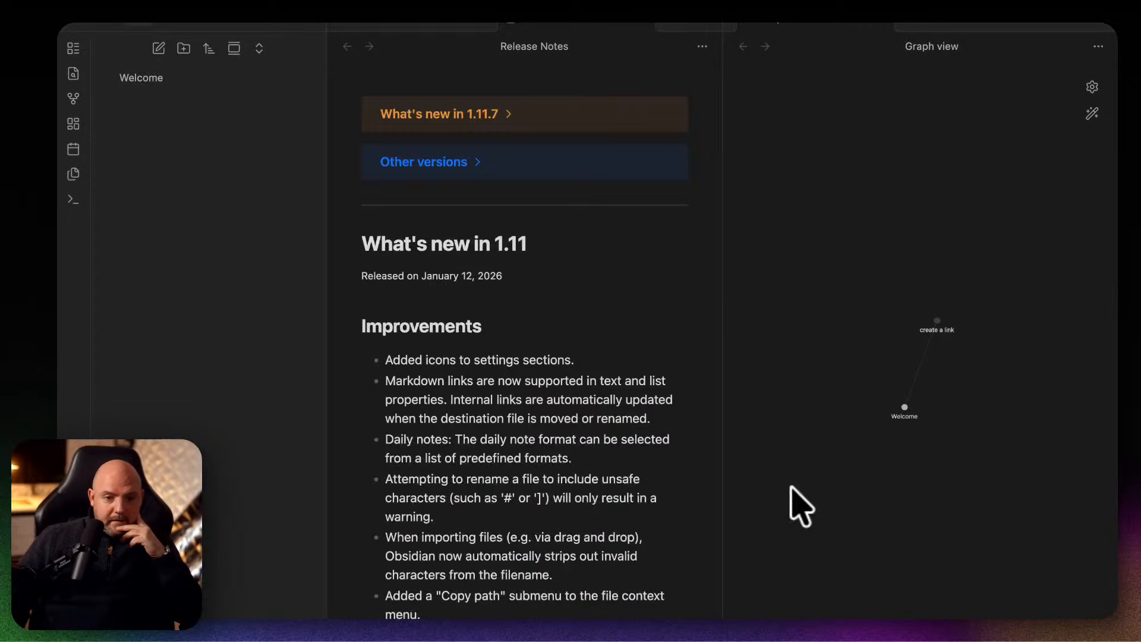
pyautogui.moveTo(1138, 156); pyautogui.dragTo(361, 128)
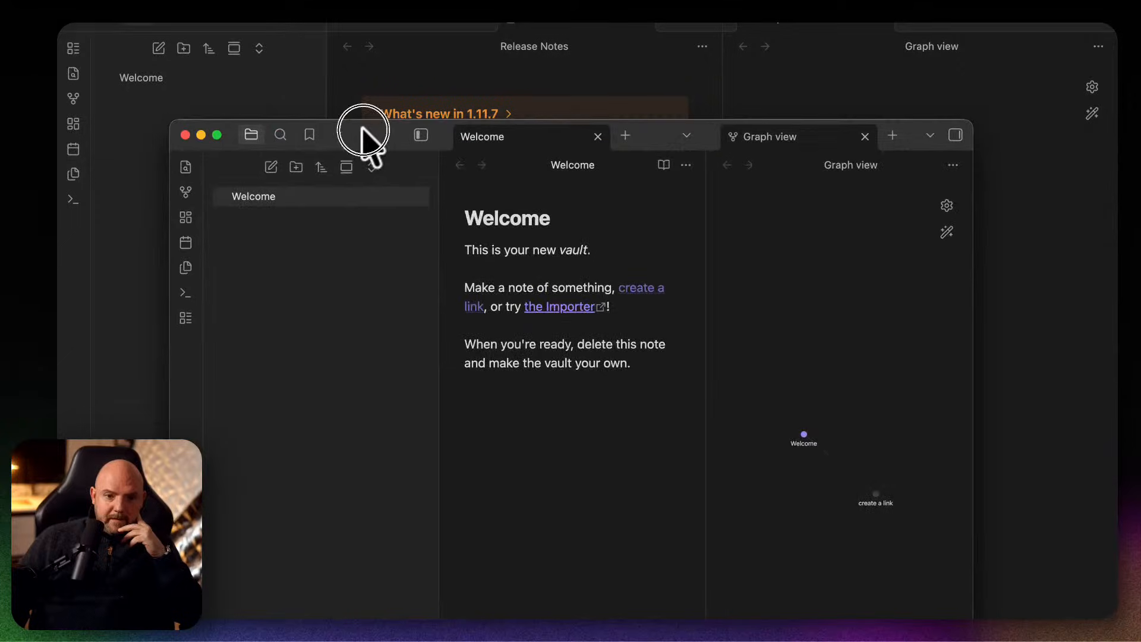
pyautogui.doubleClick(337, 133)
# Switch to Claude and start a new Cowork task.
pyautogui.moveTo(590, 618)
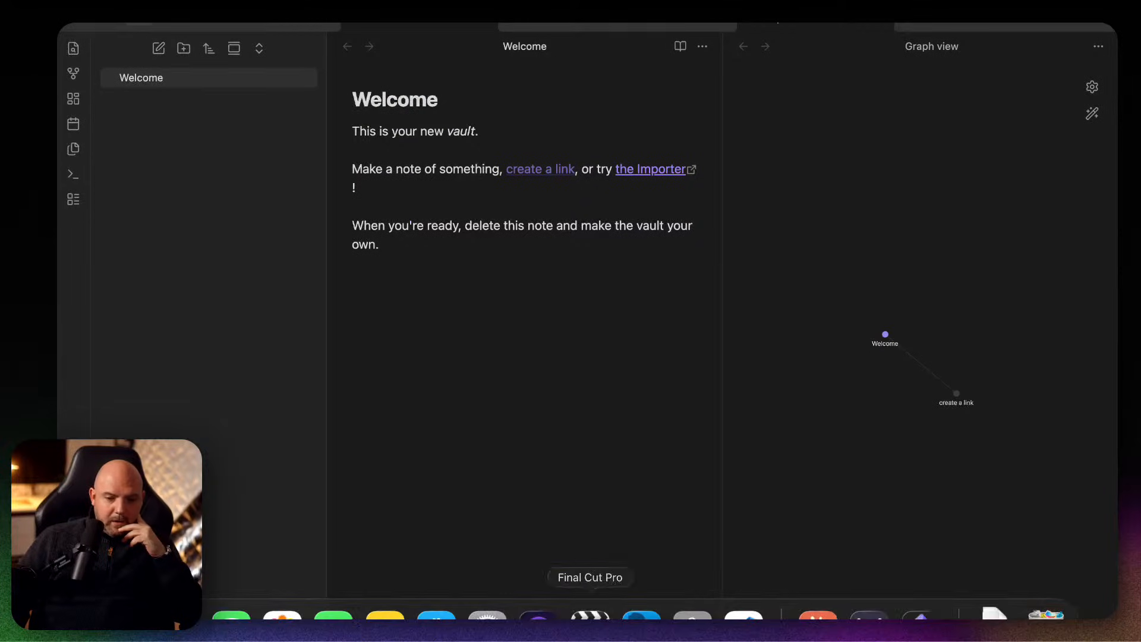
pyautogui.click(819, 614)
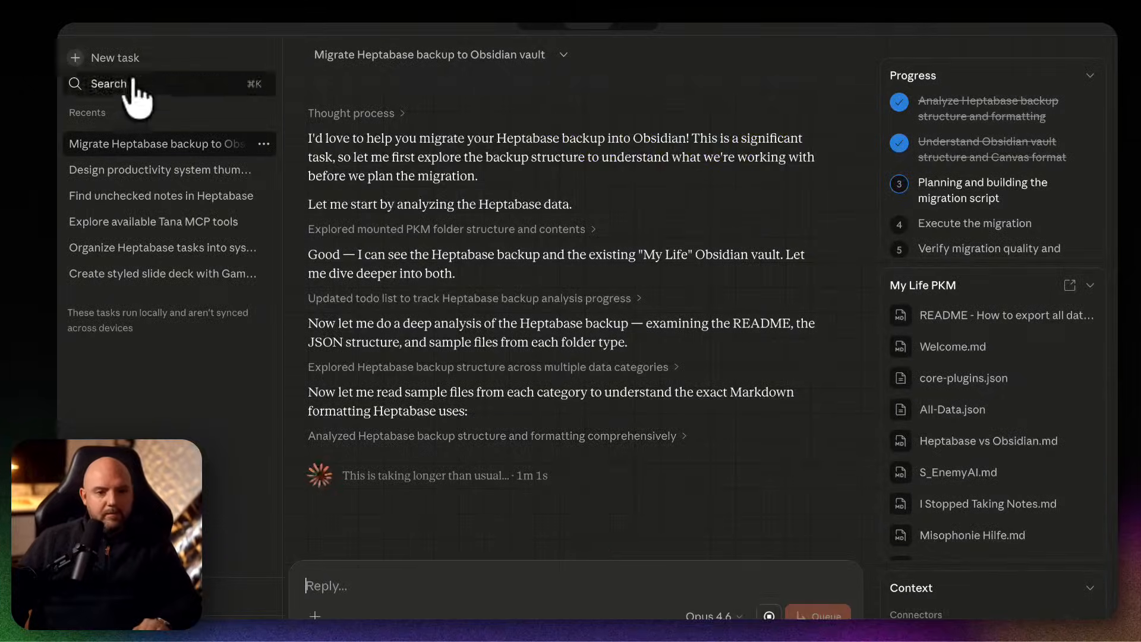
pyautogui.press('shift+super+o')
# Set the task's working folder to My Life Basic Setup inside the personal Dropbox's My Life Setup folder, always allowing Claude to change its files.
pyautogui.click(517, 615)
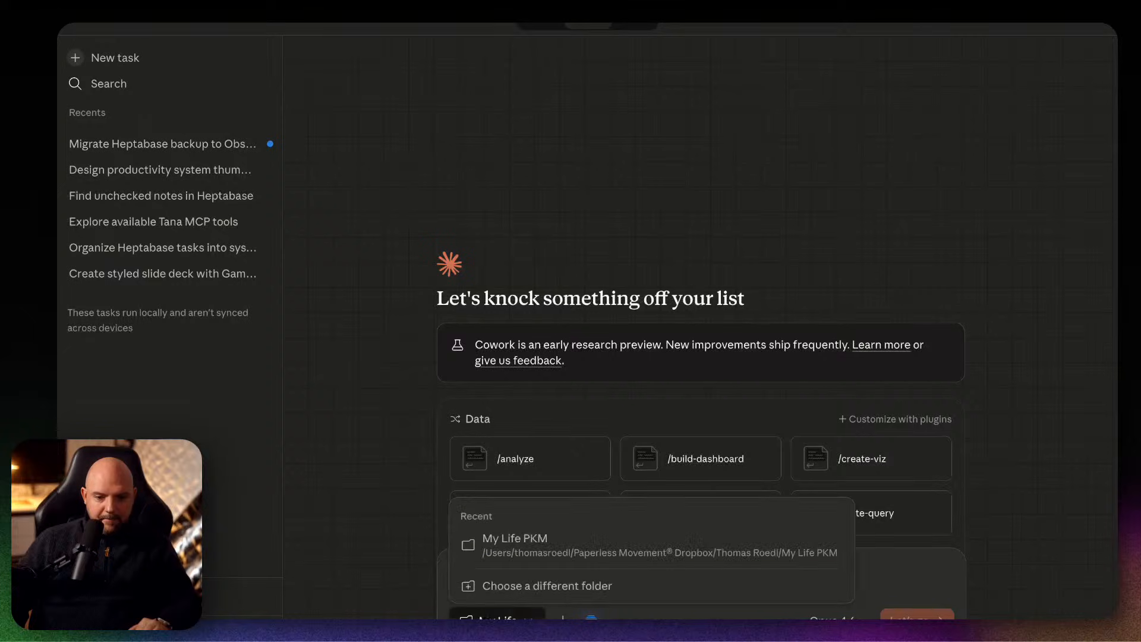
pyautogui.click(514, 586)
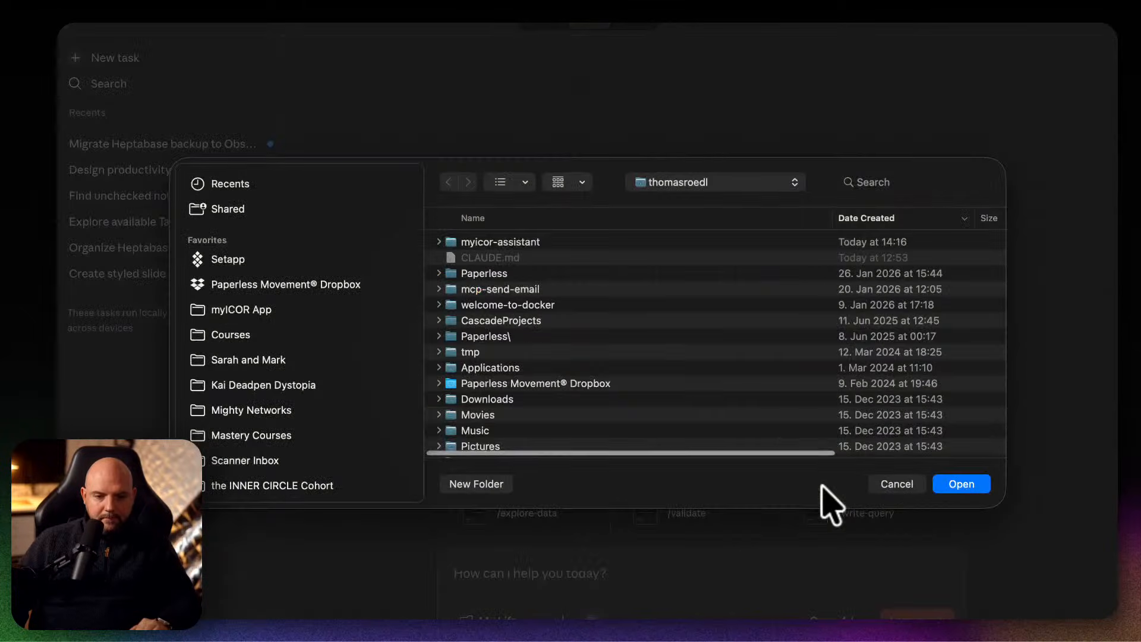
pyautogui.click(871, 219)
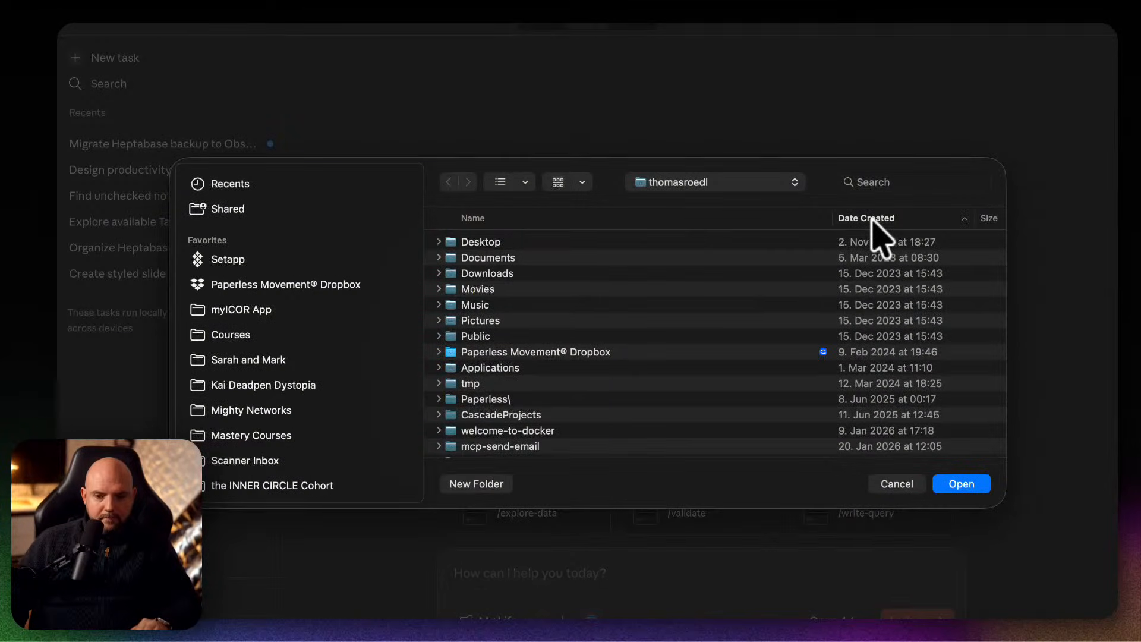
pyautogui.click(249, 285)
pyautogui.click(510, 242)
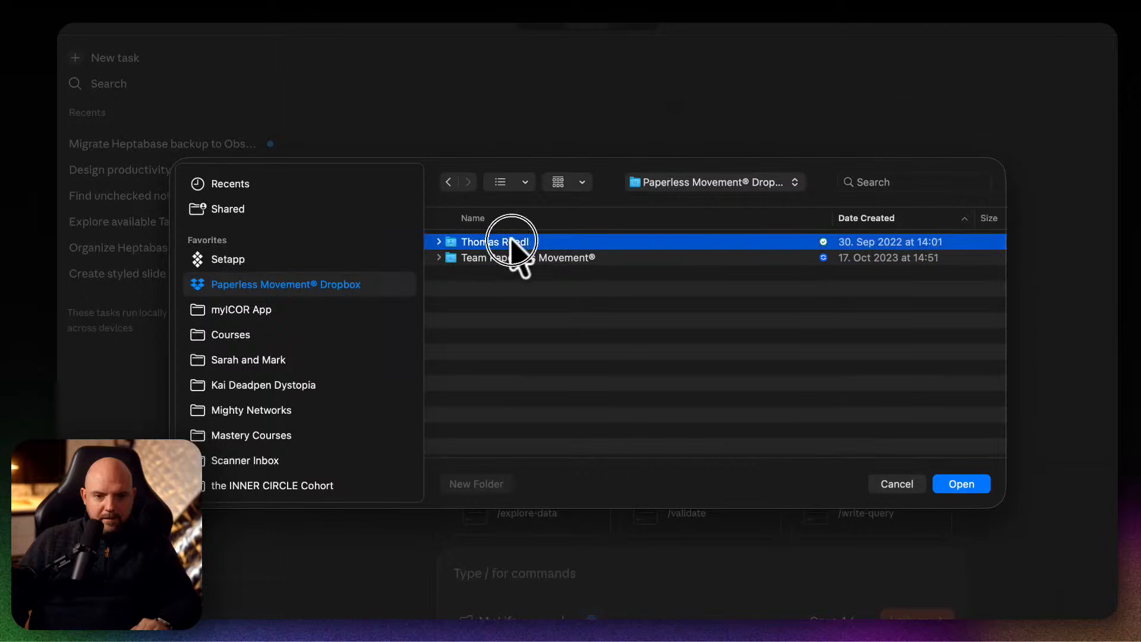
pyautogui.doubleClick(511, 242)
pyautogui.scroll(-5, 561, 377)
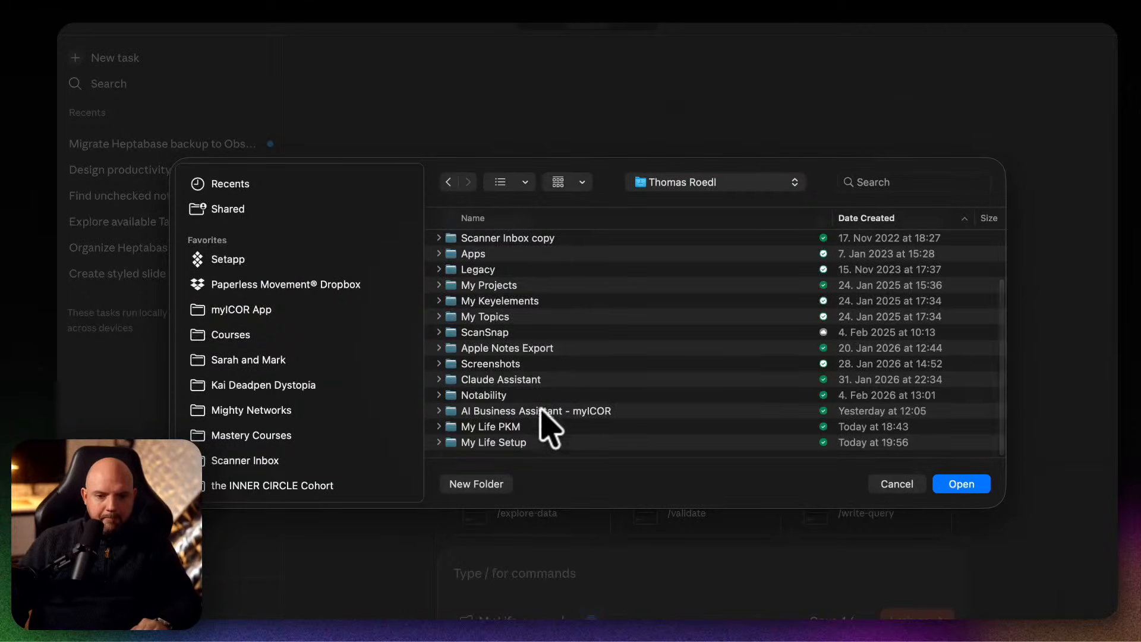
pyautogui.doubleClick(528, 443)
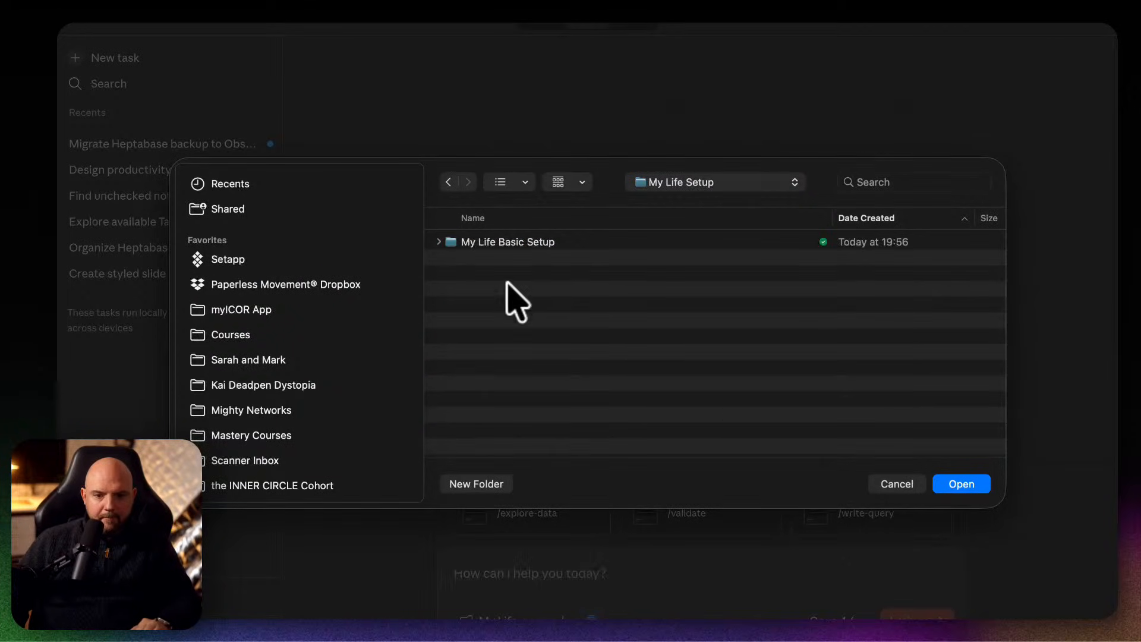
pyautogui.doubleClick(568, 241)
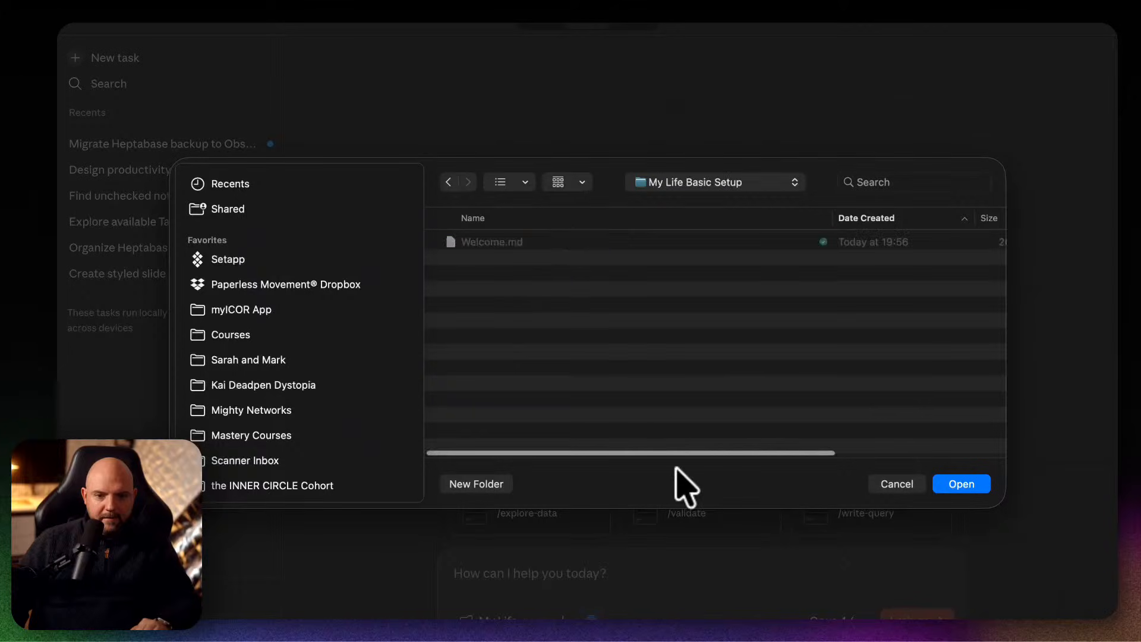
pyautogui.click(961, 483)
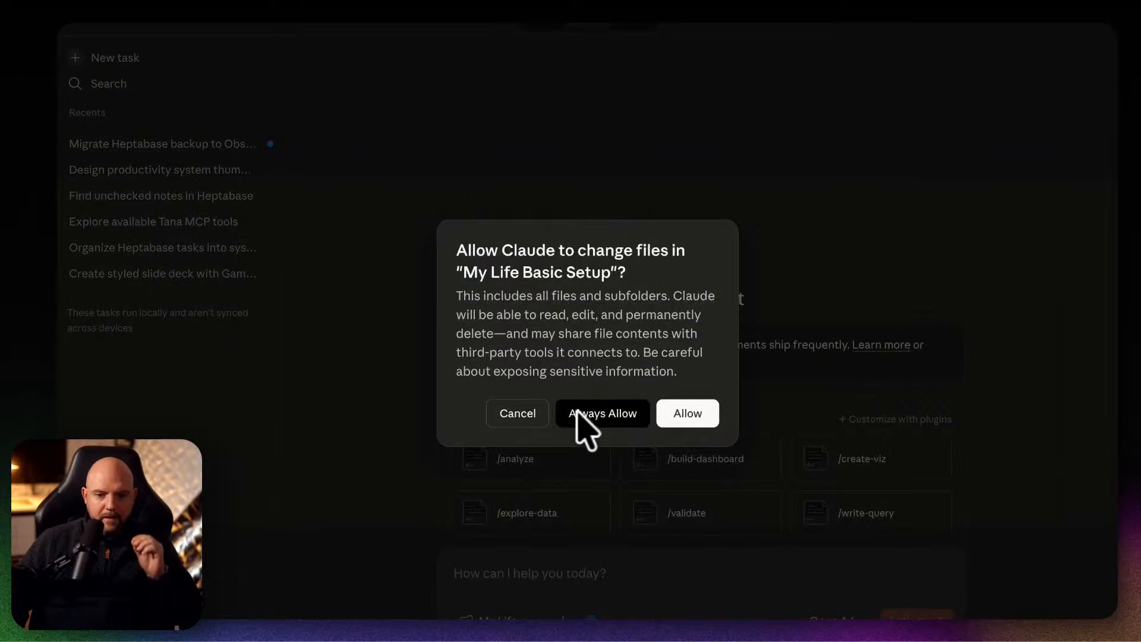
pyautogui.click(585, 414)
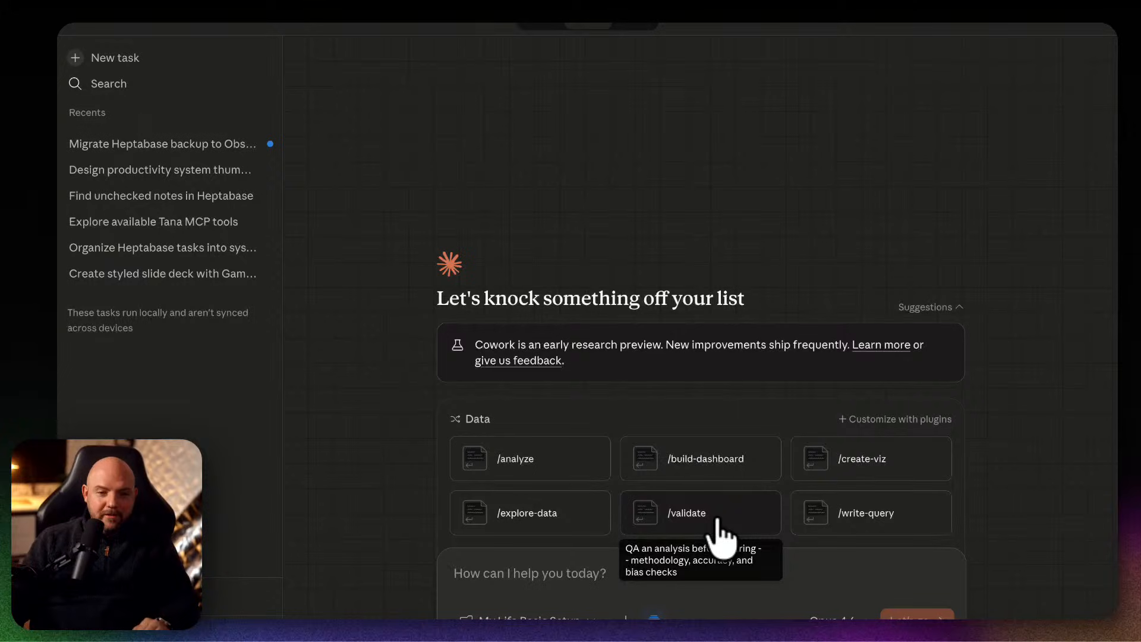
# Switch to the myICOR app in the Arc browser and hide the browser's sidebar.
pyautogui.moveTo(333, 618)
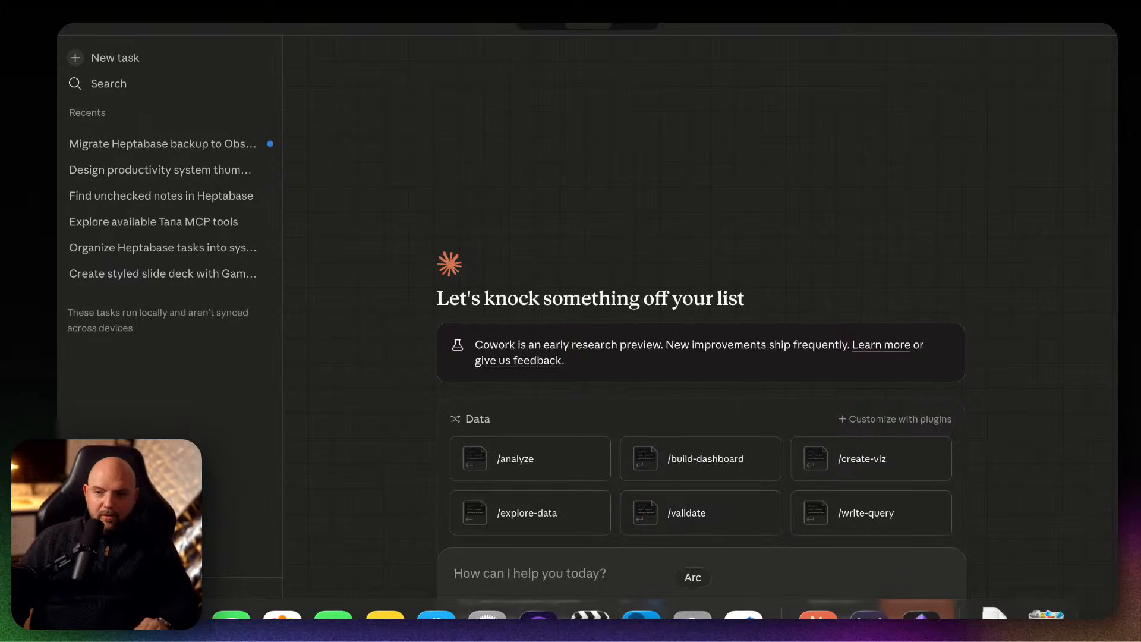
pyautogui.click(693, 615)
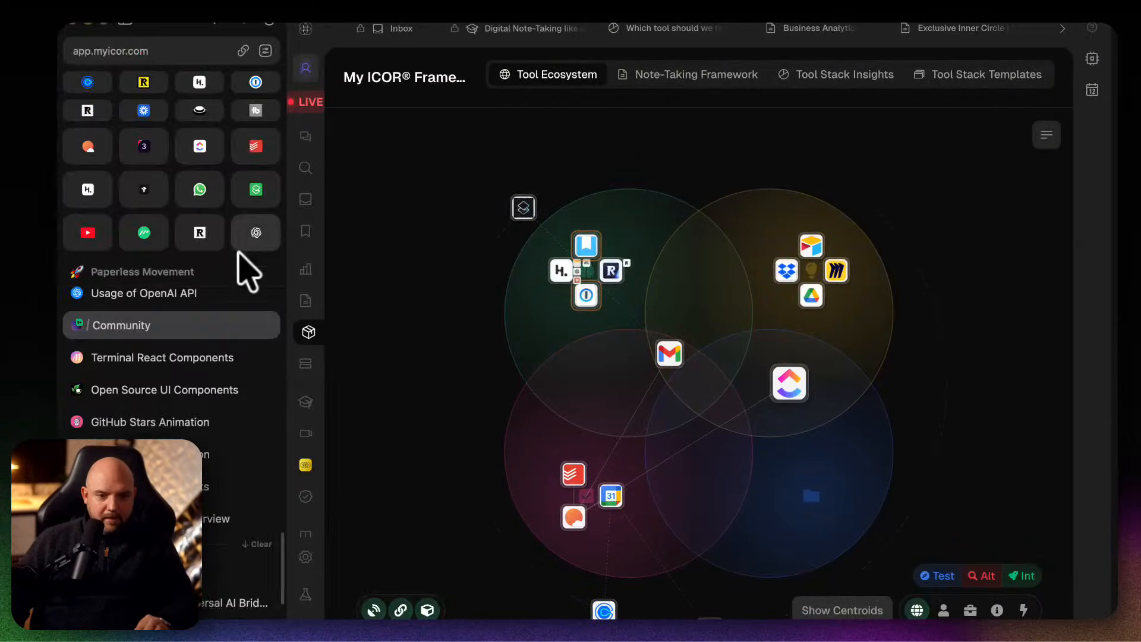
pyautogui.click(88, 28)
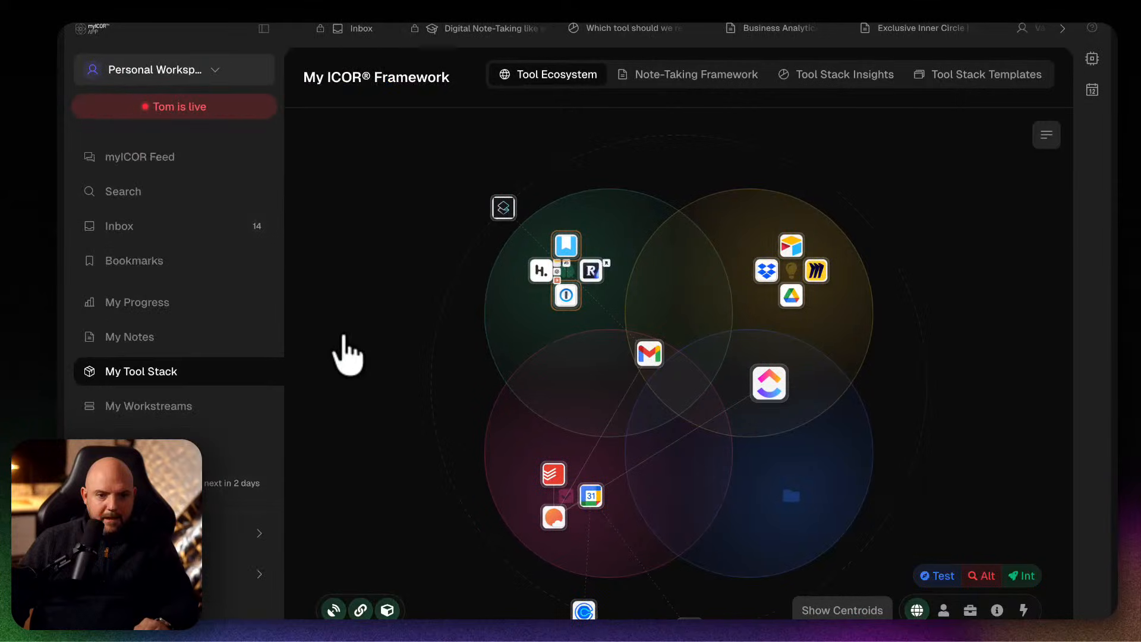
# Open the PKM like a Pro course from the myICOR courses and collapse the app's navigation sidebar.
pyautogui.scroll(-3, 178, 456)
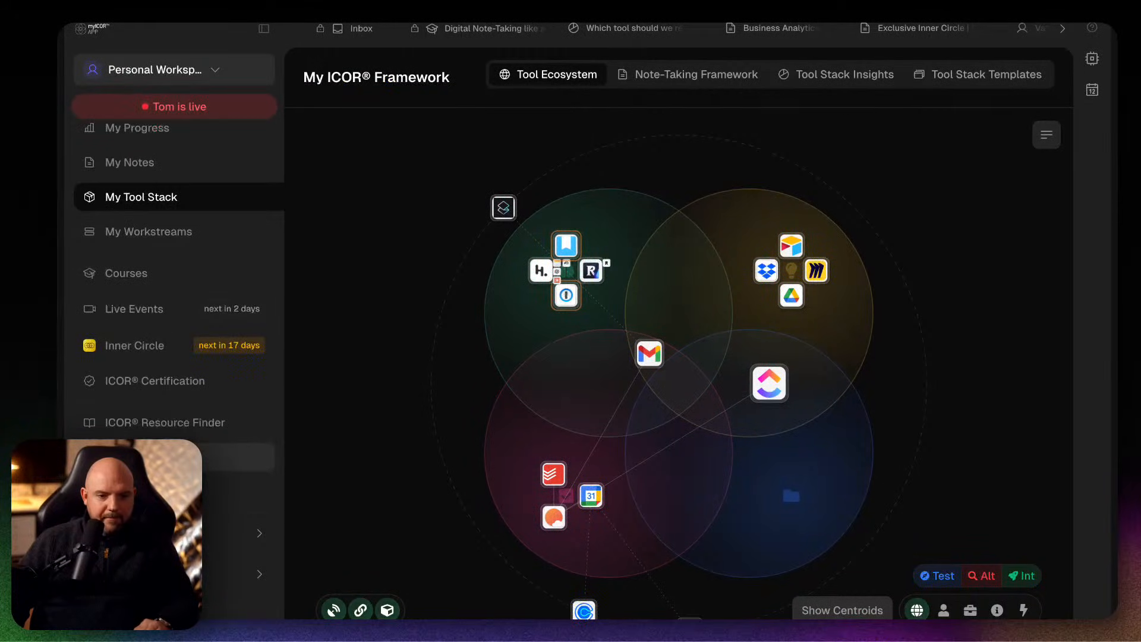
pyautogui.click(145, 297)
pyautogui.scroll(-5, 832, 442)
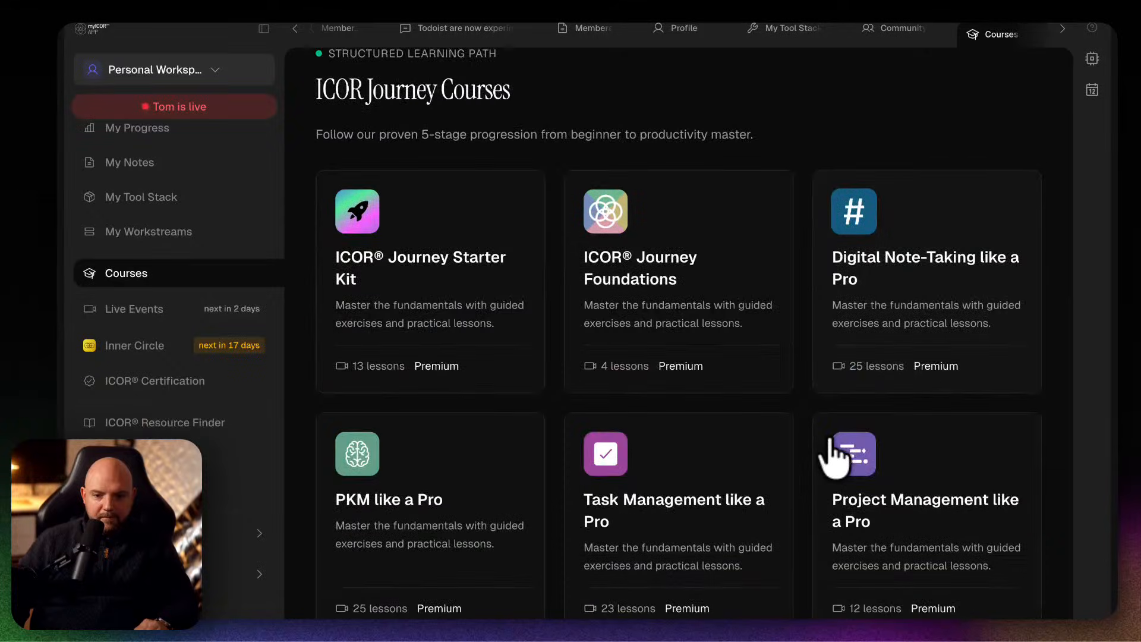
pyautogui.click(438, 493)
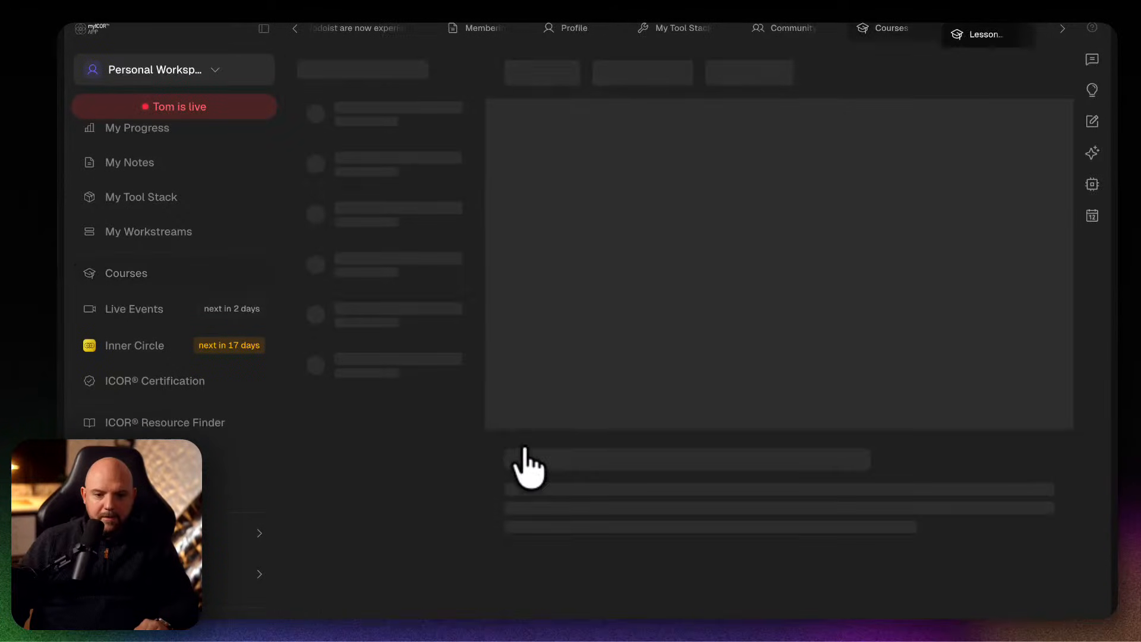
pyautogui.click(264, 28)
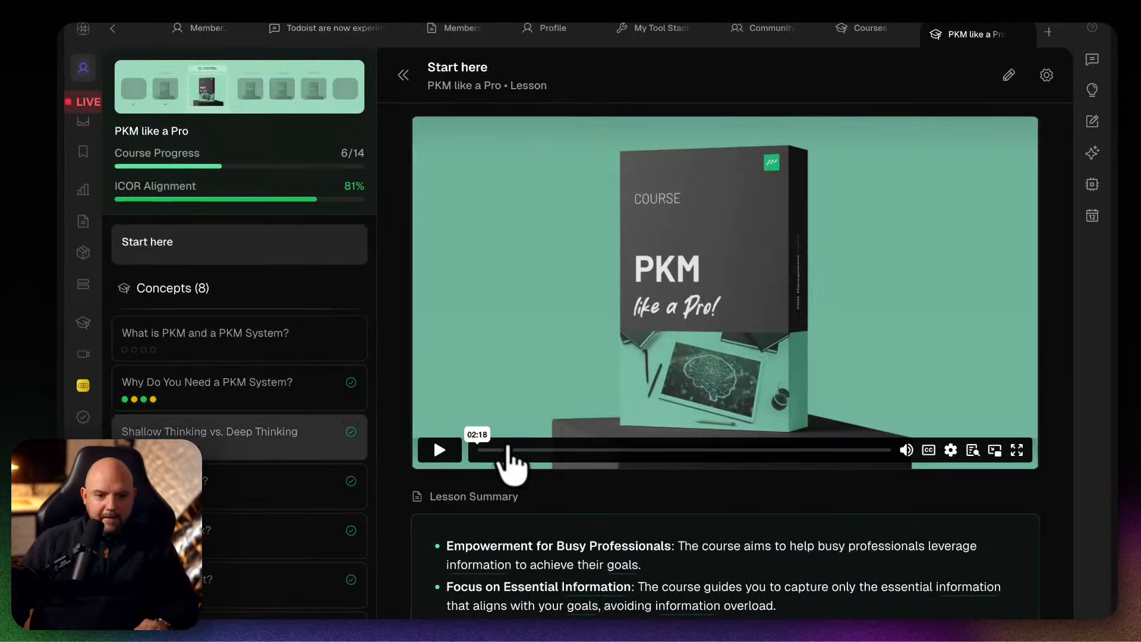
# Open the course's My Life Concept lesson and bring up the options of its My Life diagram.
pyautogui.scroll(-4, 262, 474)
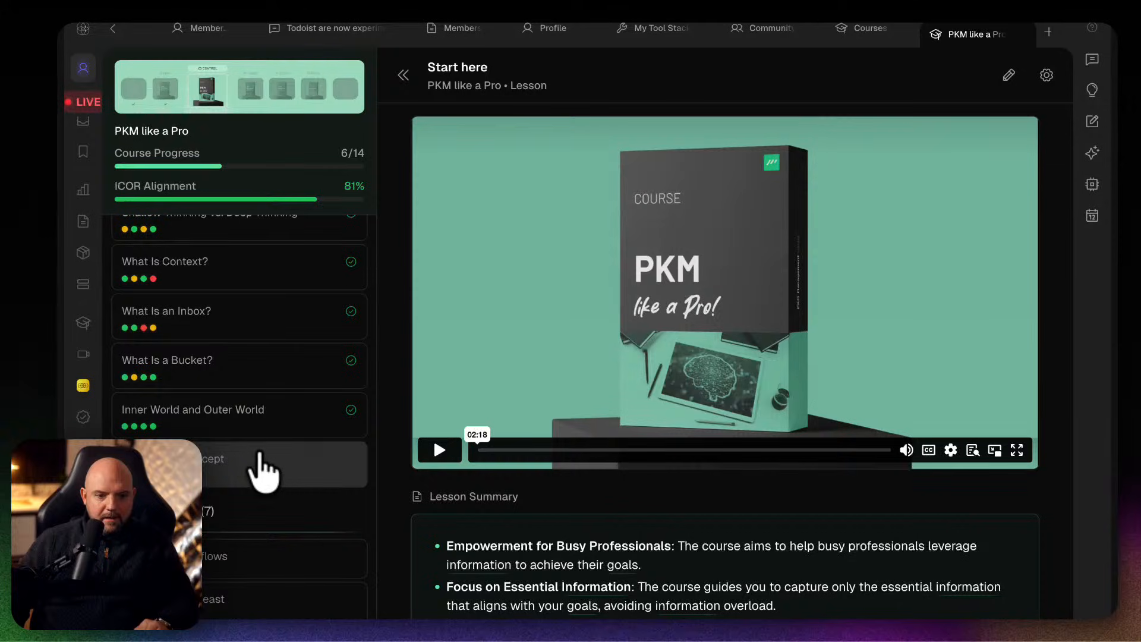
pyautogui.click(208, 466)
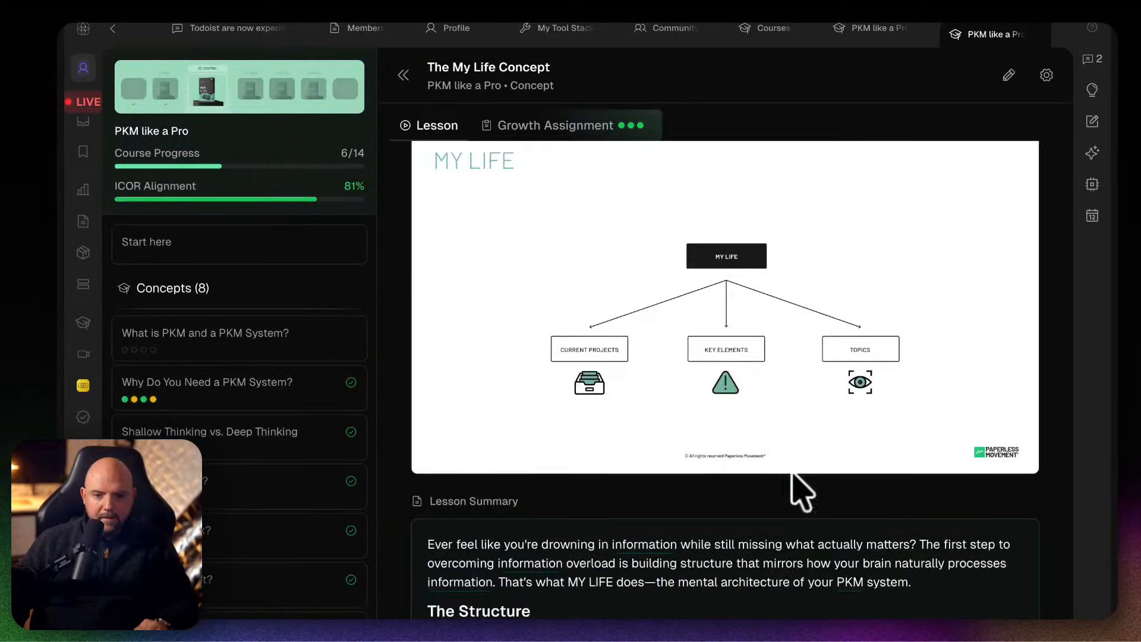
pyautogui.moveTo(725, 306)
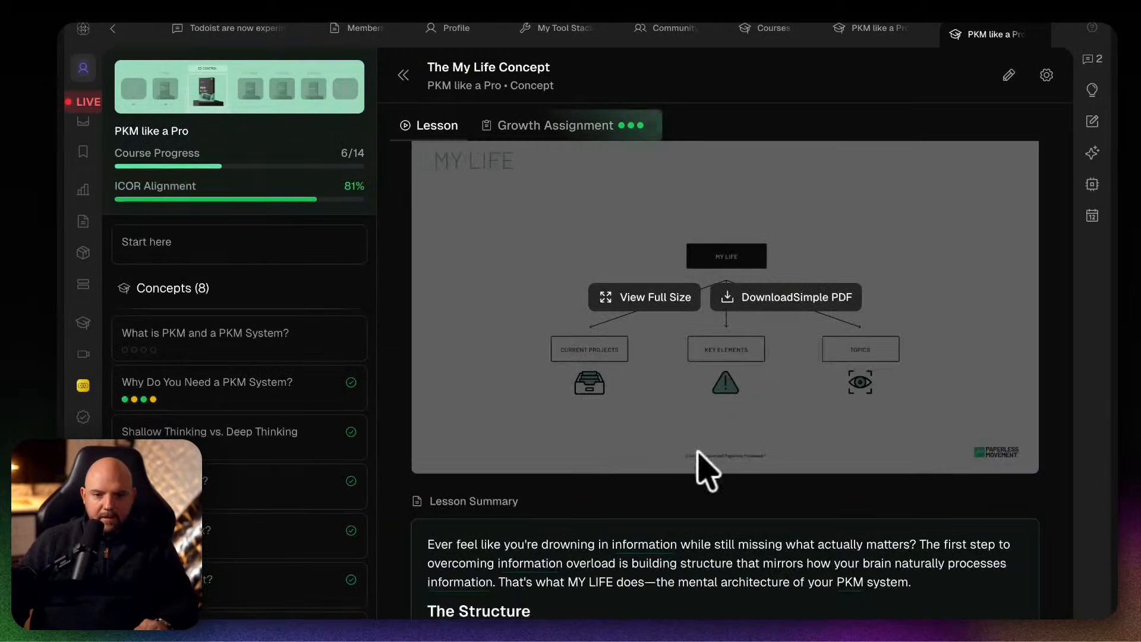
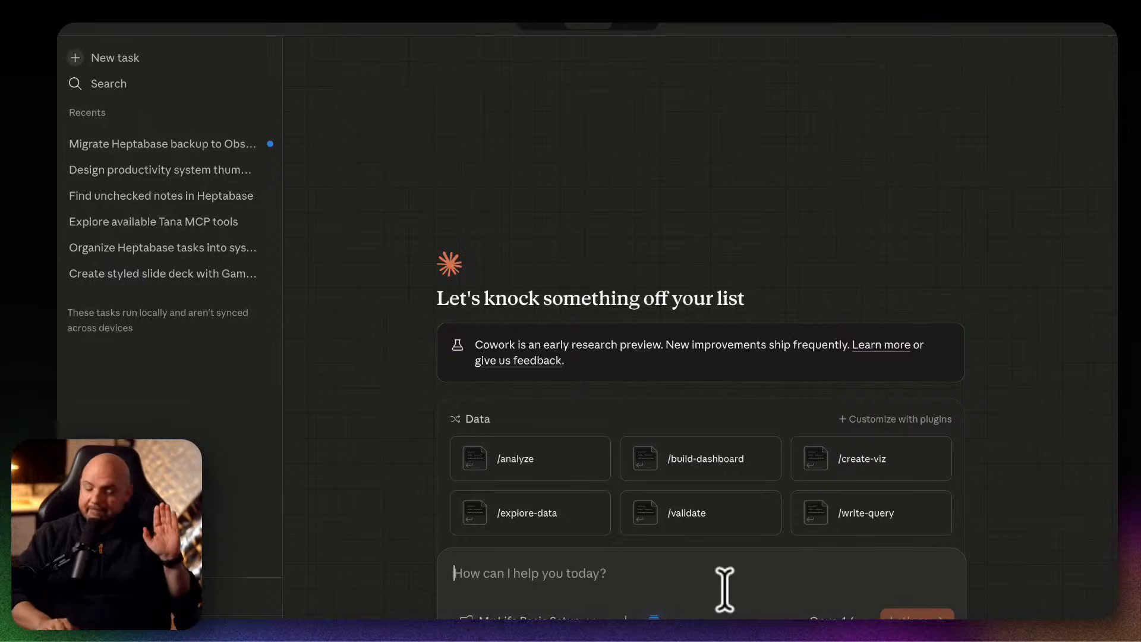
# Ask Claude to set up the new Obsidian Vault based on the MyLife concept in ICOR®, using just the attached knowledge.
pyautogui.write('Can you please set up this new Obsidian Vault based on the MyLife concept in ICOR®? Just use the knowledge attached.')
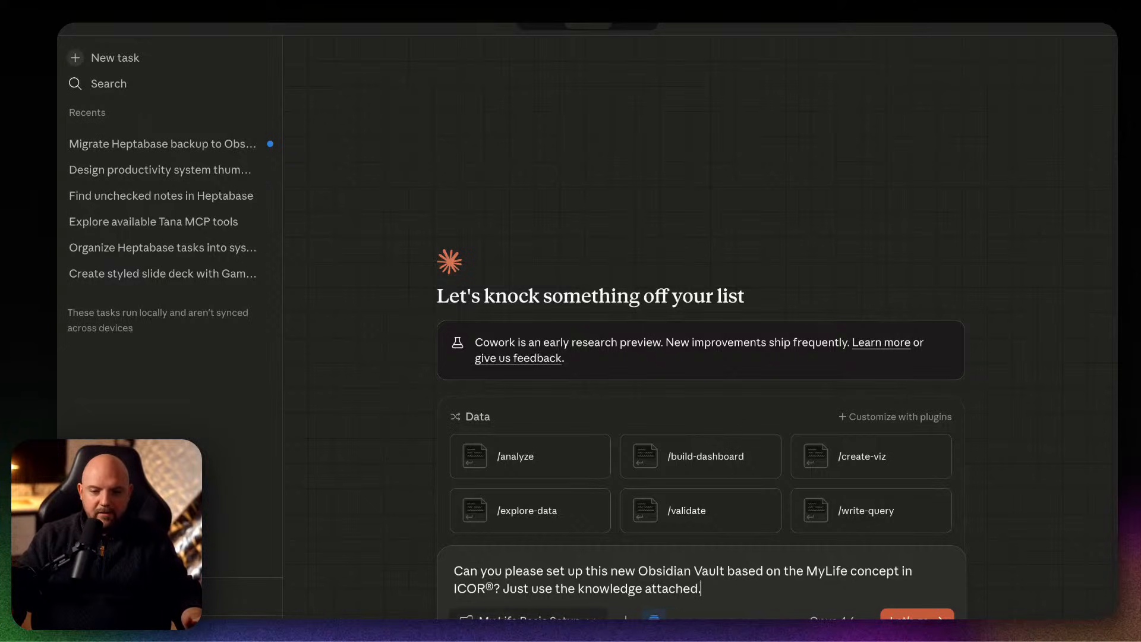
pyautogui.press('Return')
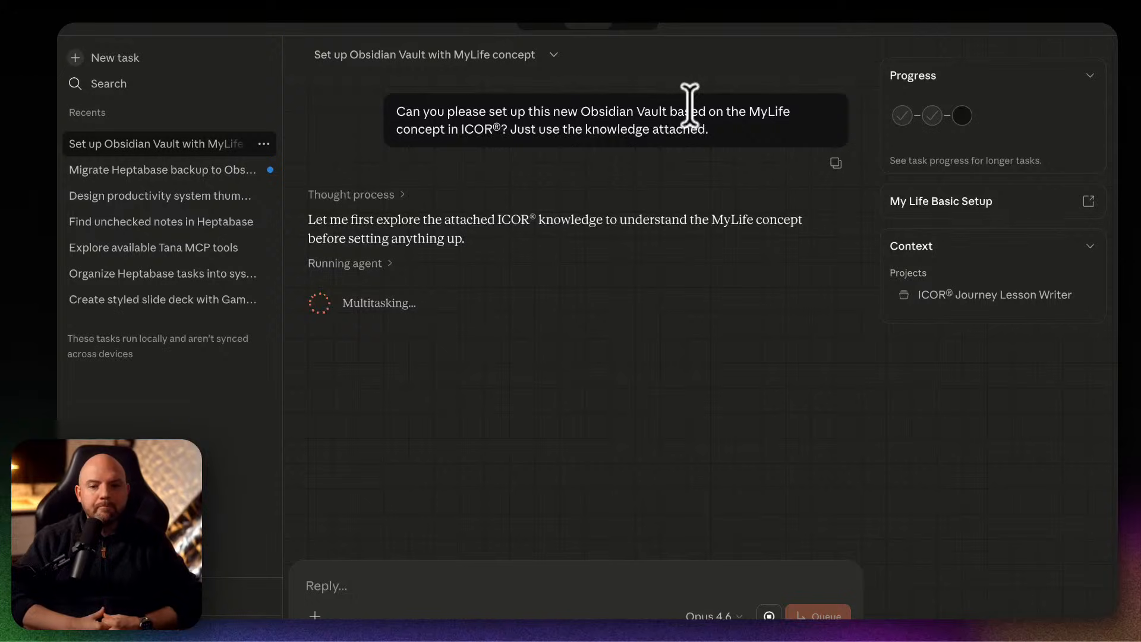
# Check the progress of the Heptabase migration and MyLife vault setup tasks, expanding the setup task's ICOR MyLife exploration entry.
pyautogui.click(161, 170)
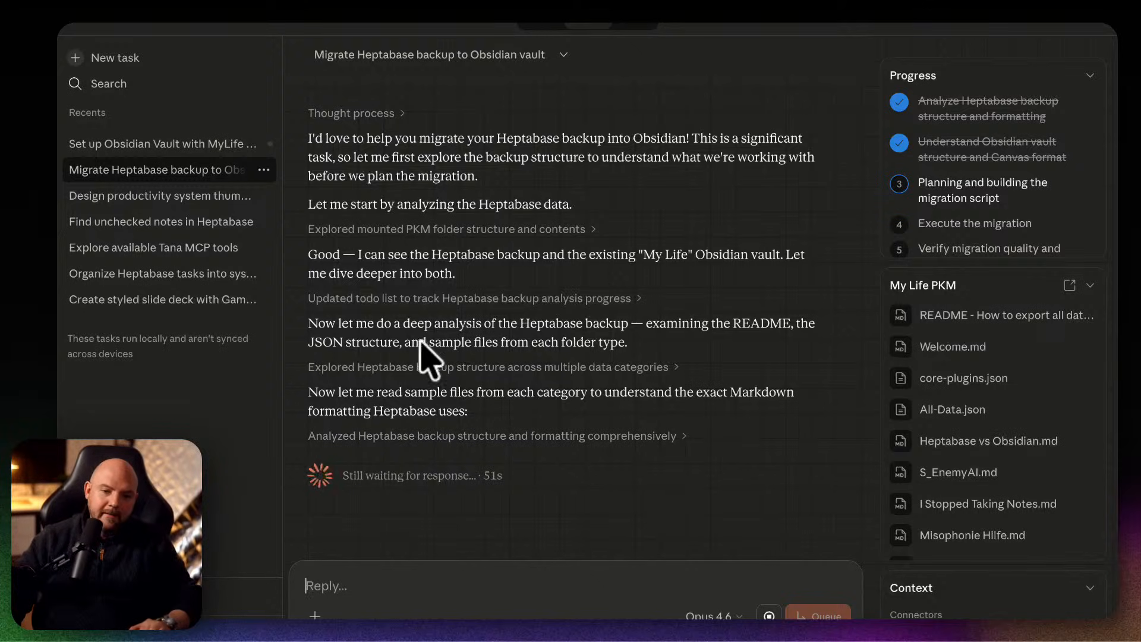
pyautogui.click(168, 141)
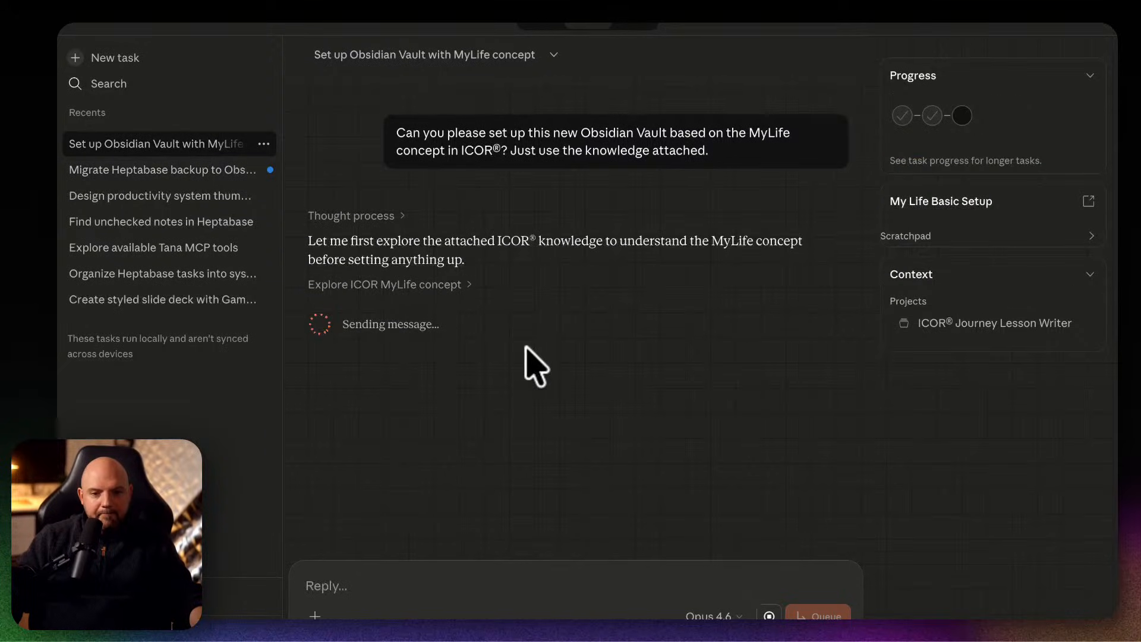
pyautogui.click(468, 285)
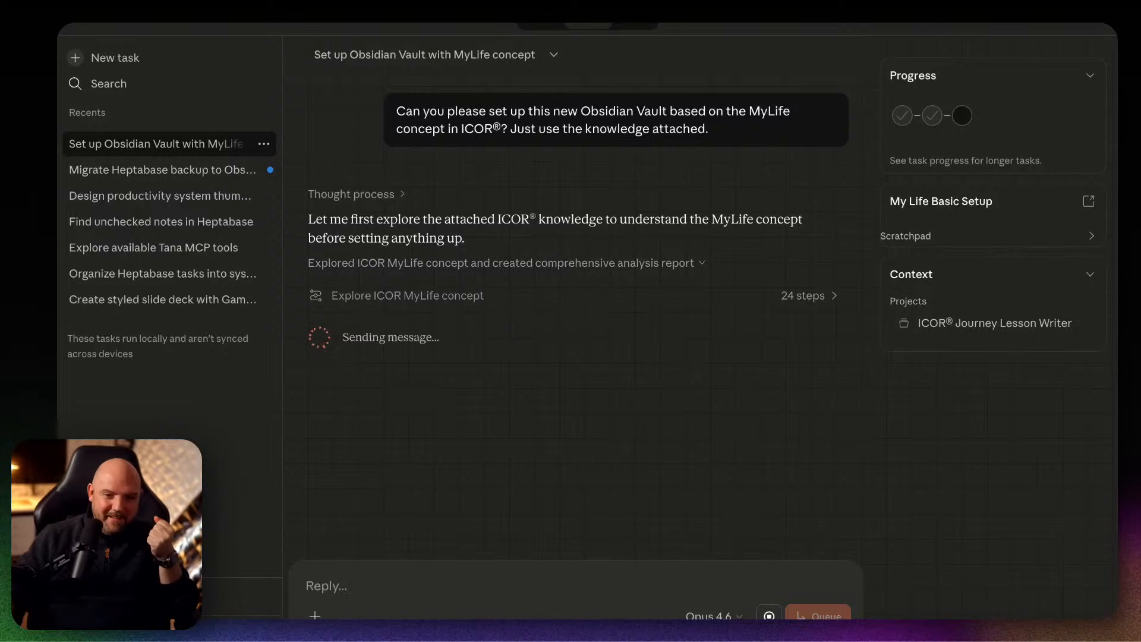
pyautogui.click(180, 173)
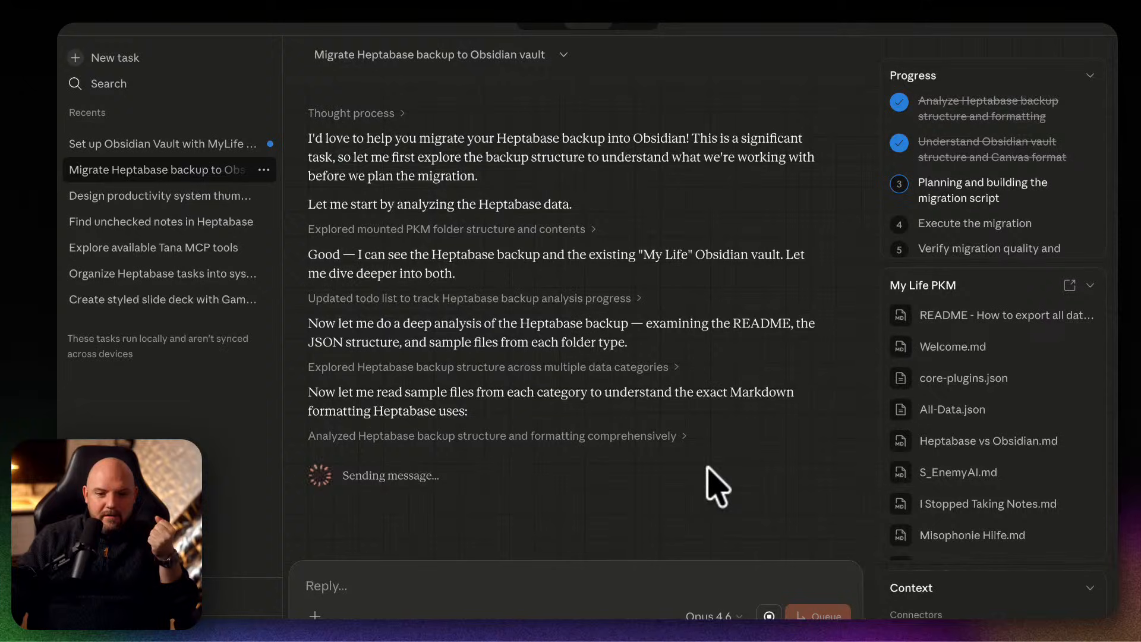
pyautogui.click(180, 145)
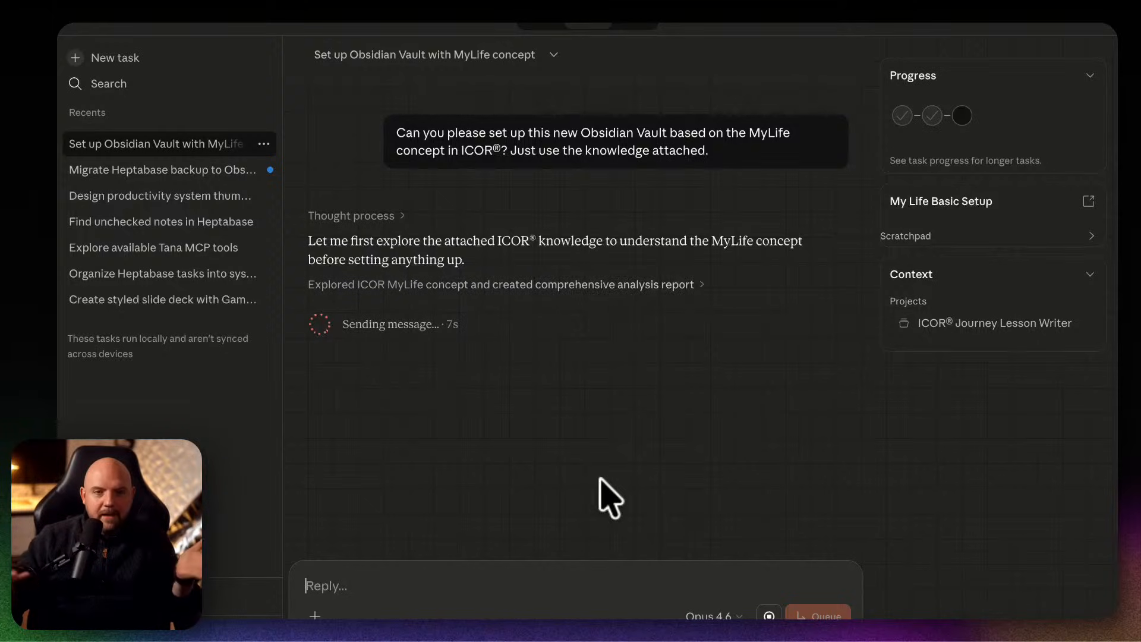
# Switch to Finder and look through the personal and team folders of the Paperless Movement Dropbox.
pyautogui.moveTo(590, 618)
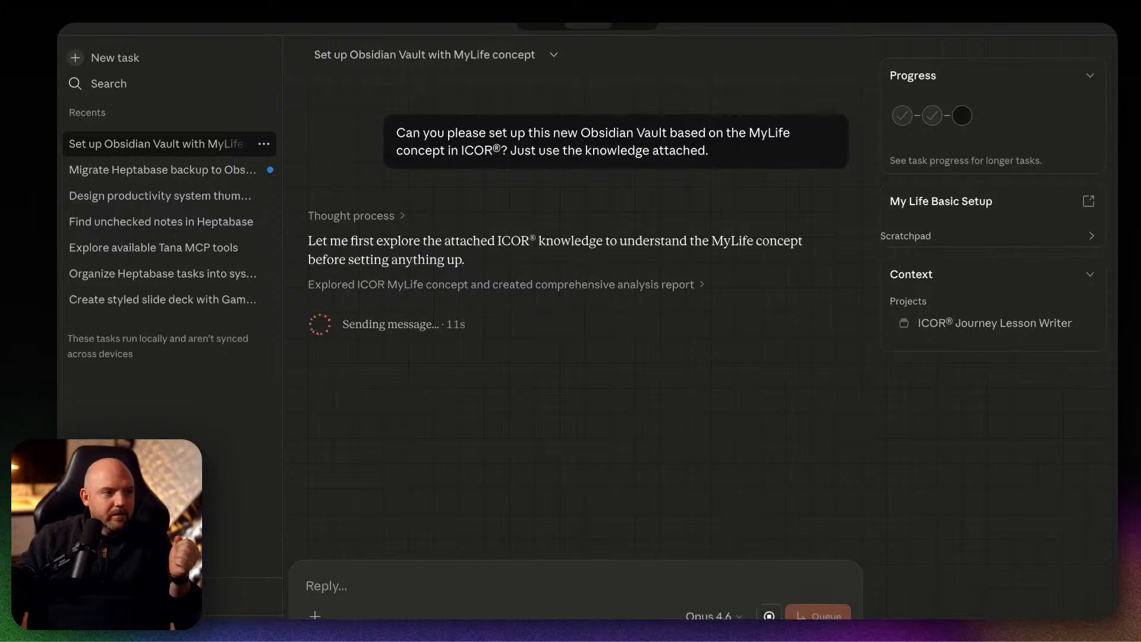
pyautogui.moveTo(773, 615); pyautogui.dragTo(371, 191)
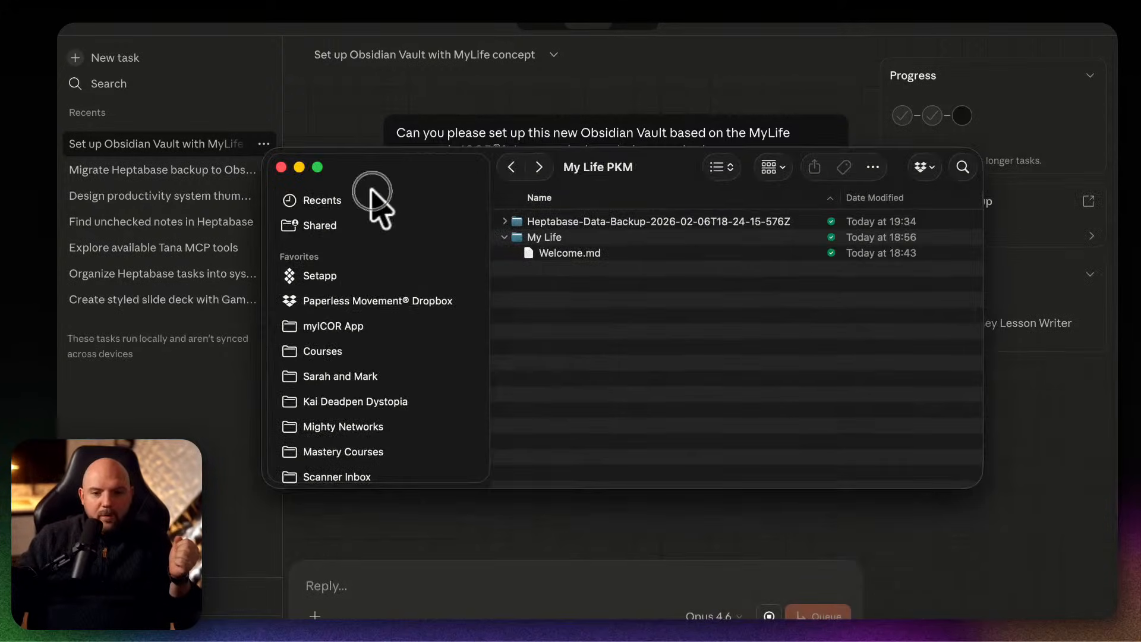
pyautogui.click(368, 301)
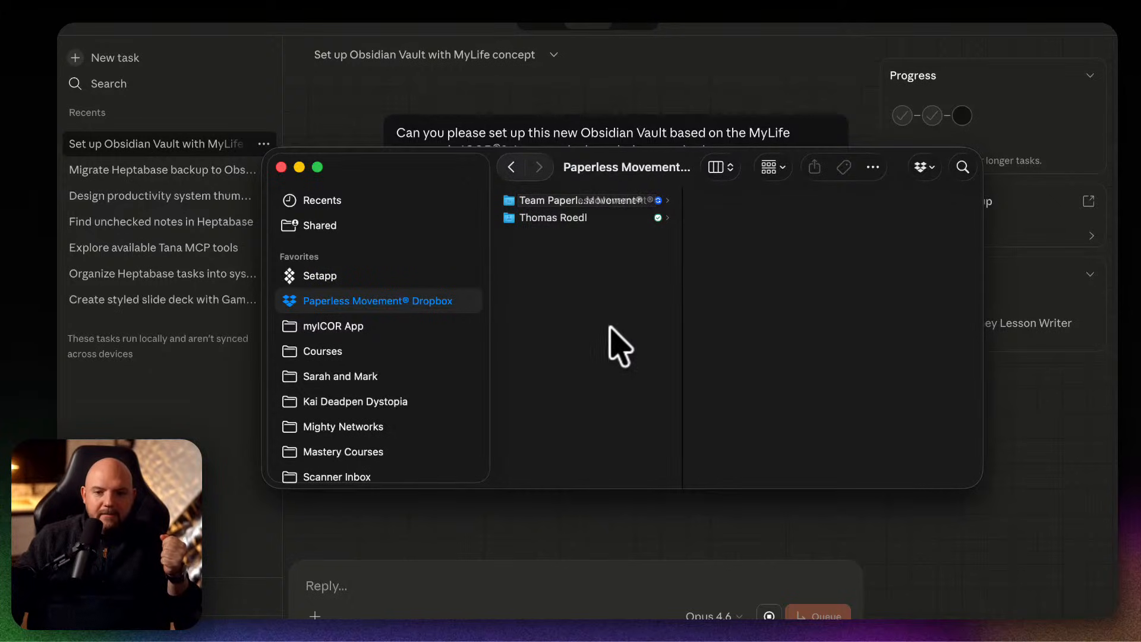
pyautogui.click(621, 217)
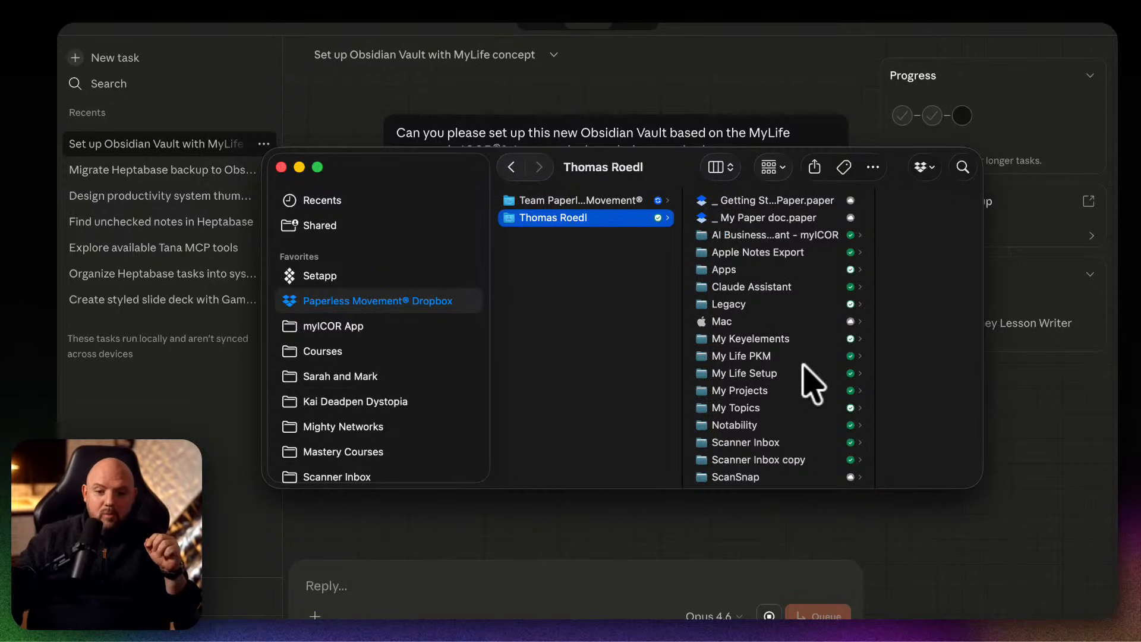
pyautogui.scroll(-1, 765, 406)
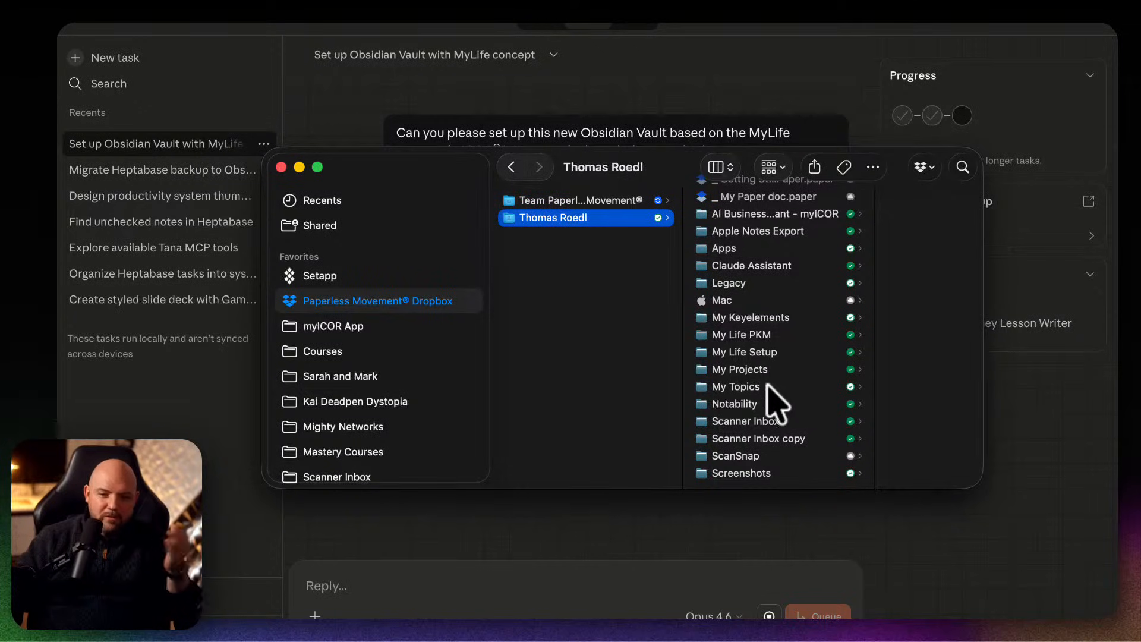
pyautogui.click(565, 200)
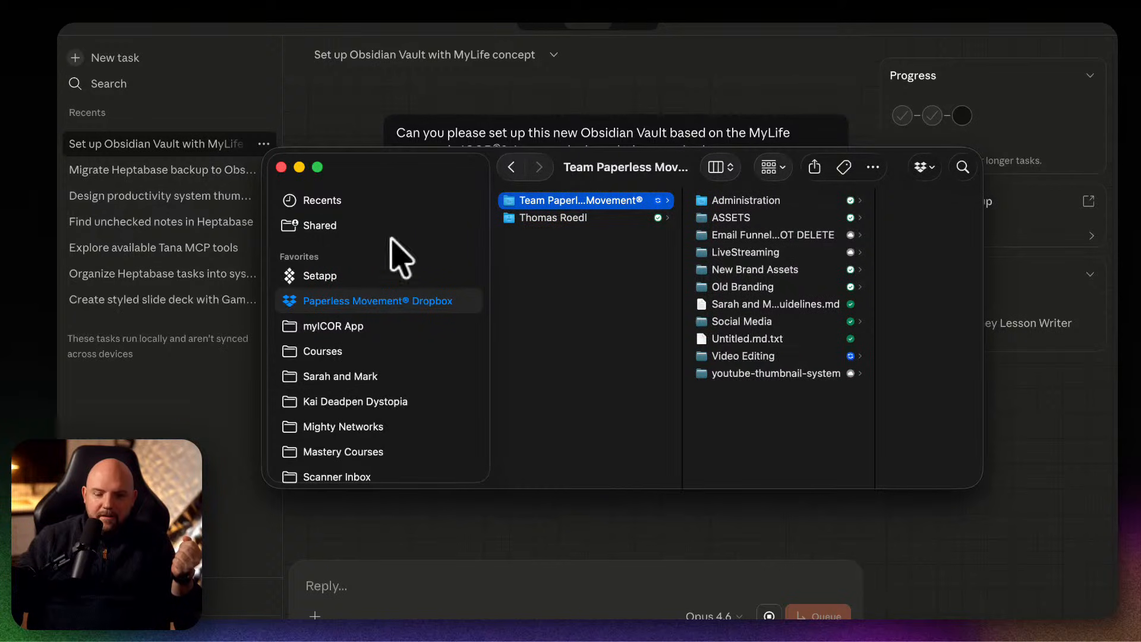
# Make the 26 01 folder online-only in the Paperless Movement channel's folder inside Video Editing's YouTube folder.
pyautogui.scroll(-2, 382, 385)
pyautogui.scroll(-5, 380, 398)
pyautogui.click(364, 401)
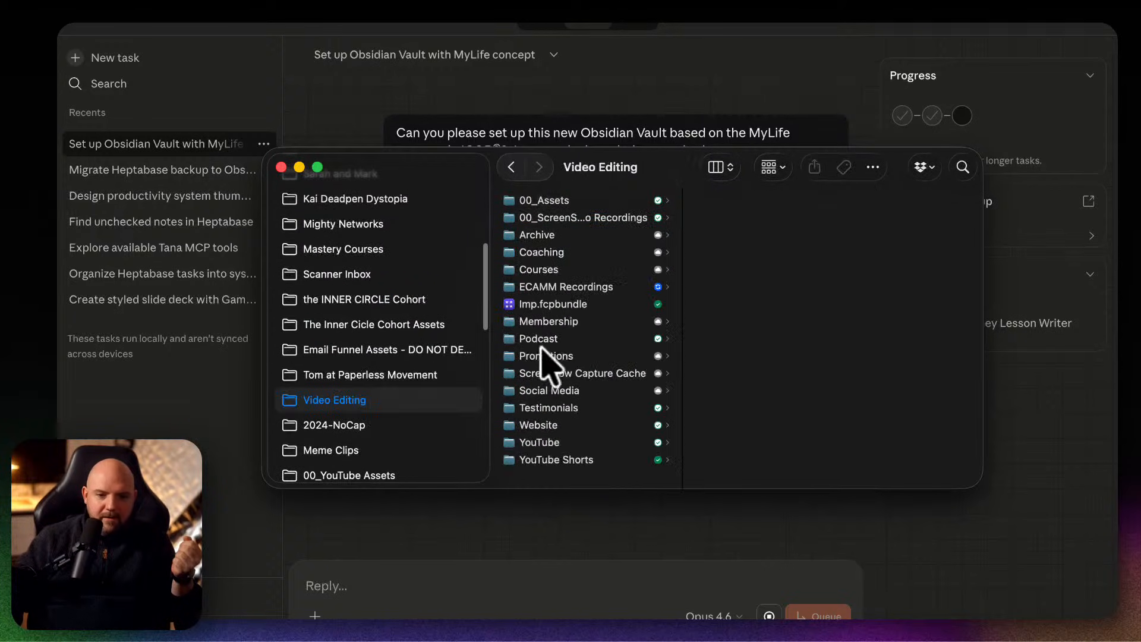
pyautogui.click(572, 444)
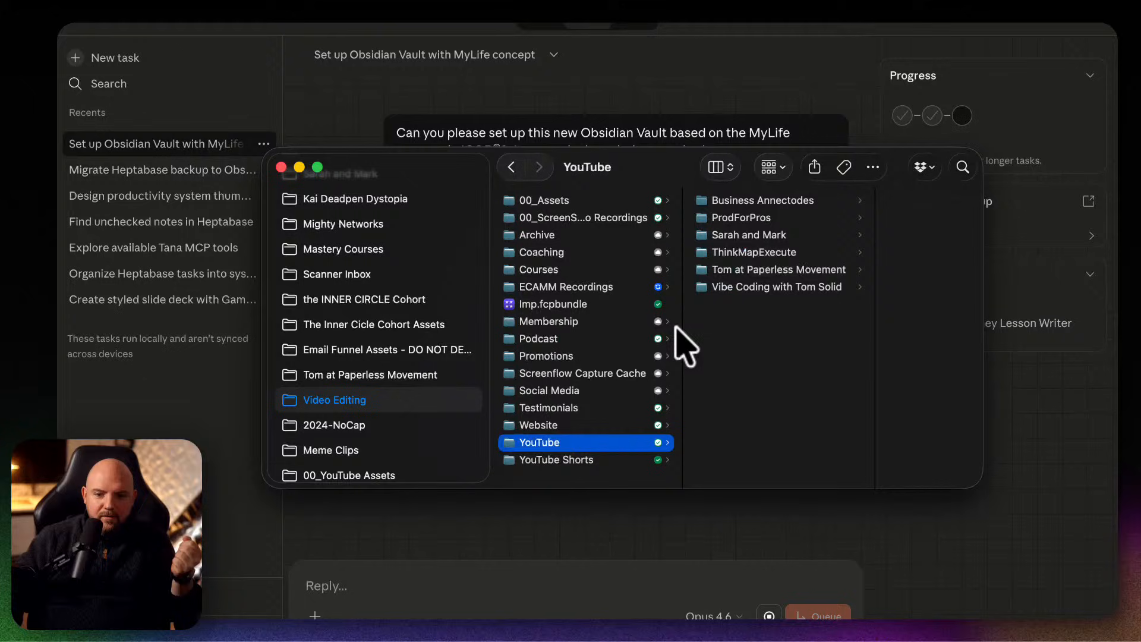
pyautogui.click(755, 271)
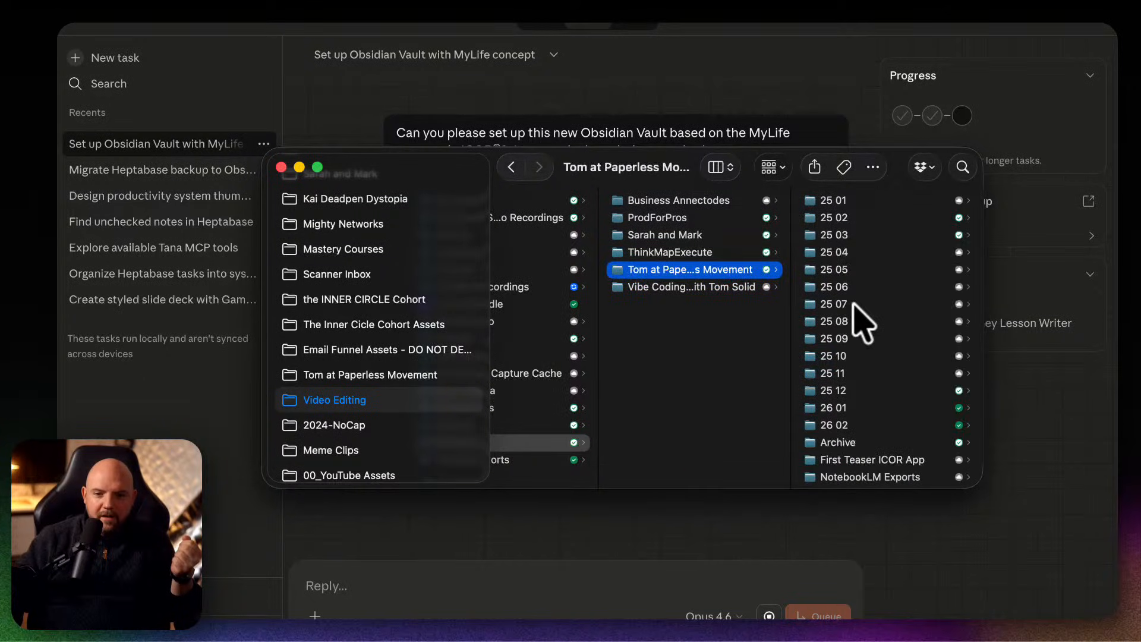
pyautogui.click(847, 426)
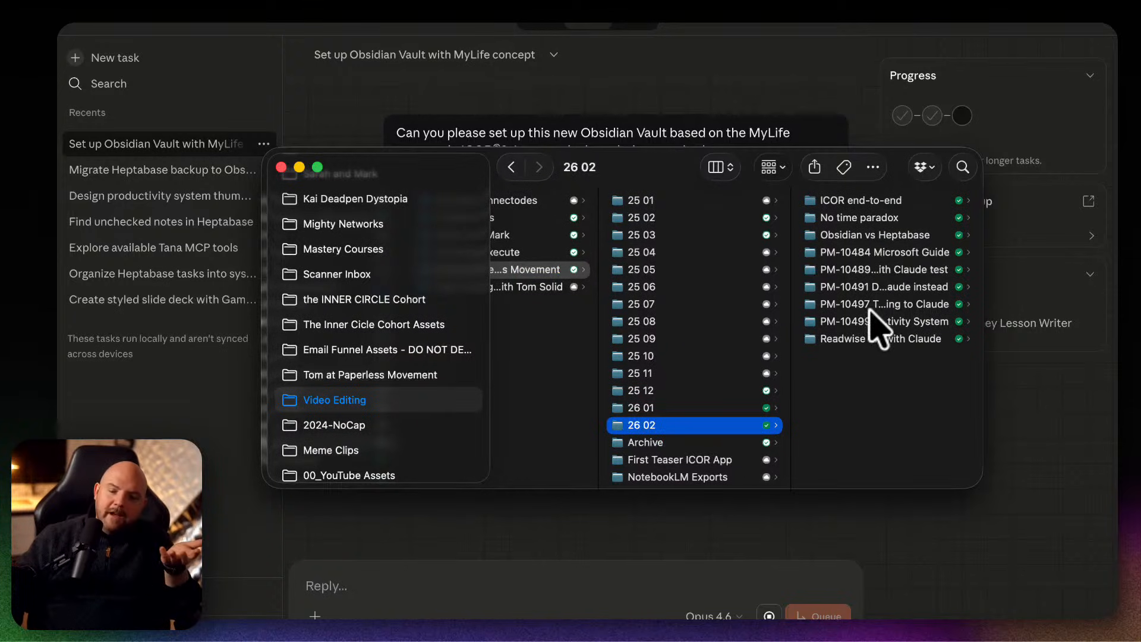
pyautogui.rightClick(654, 409)
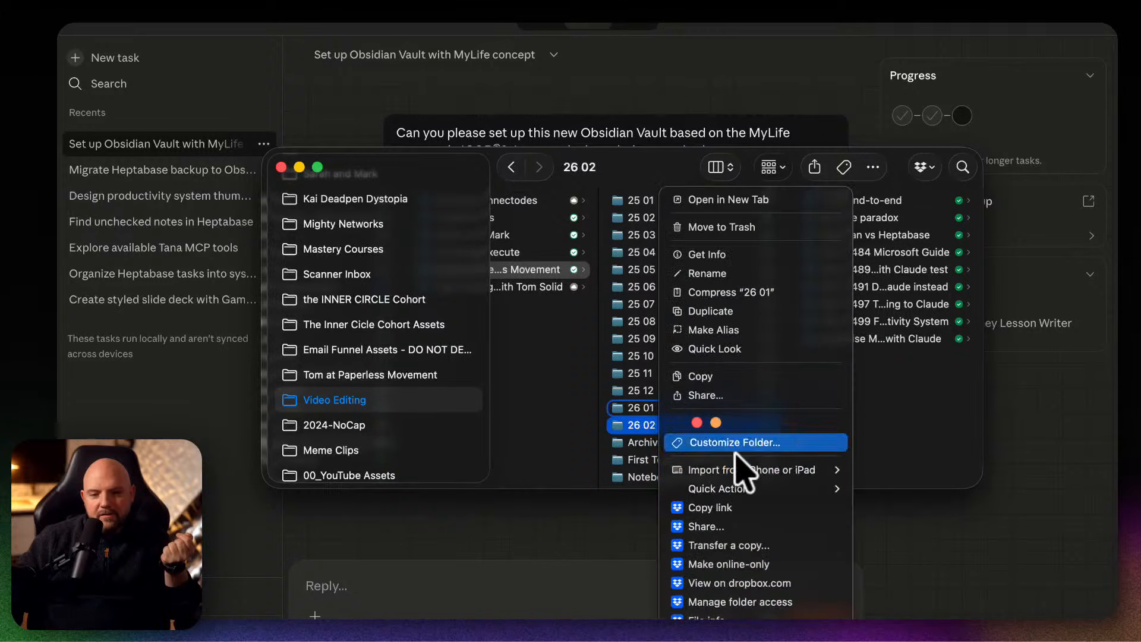
pyautogui.click(793, 566)
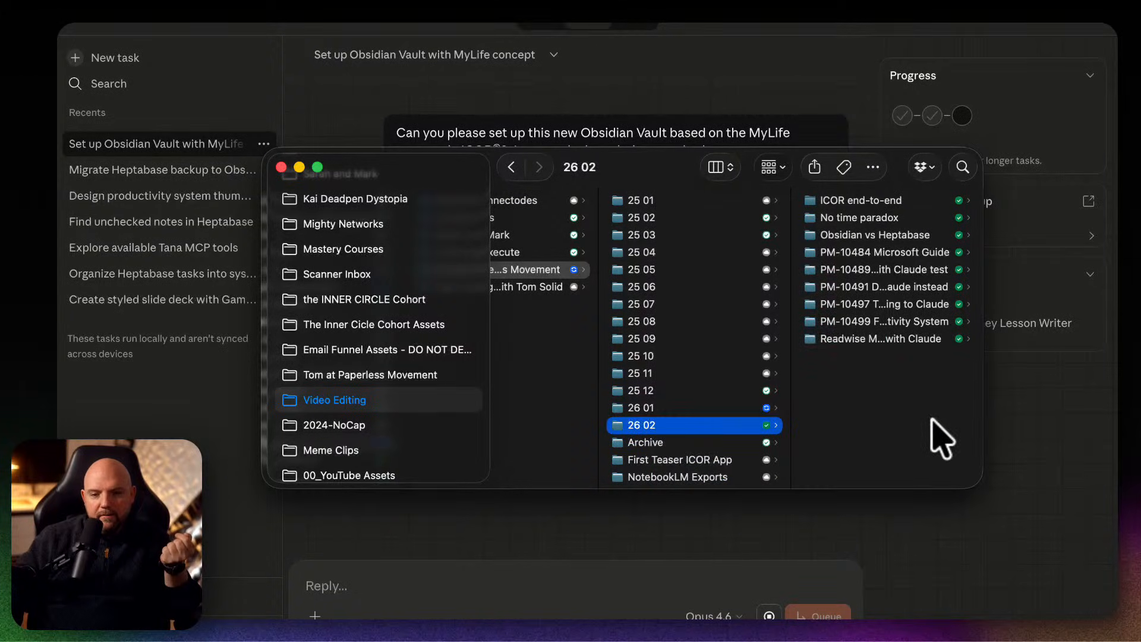
# Return to Claude and open the Migrate Heptabase backup to Obsidian vault task to check its progress.
pyautogui.hscroll(-5, 873, 446)
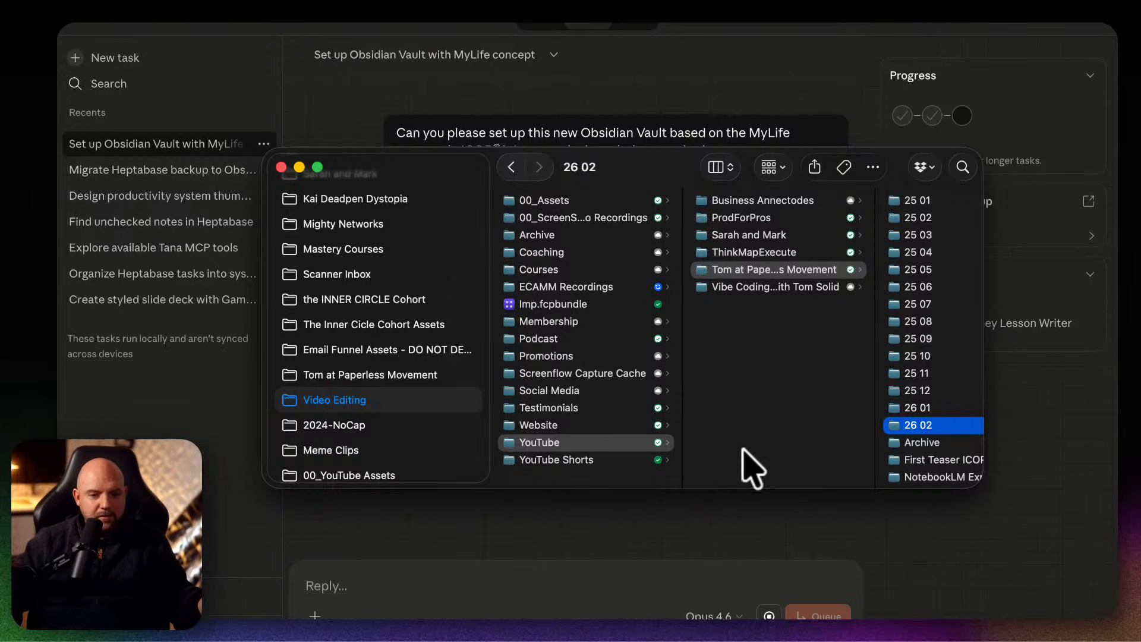
pyautogui.click(675, 516)
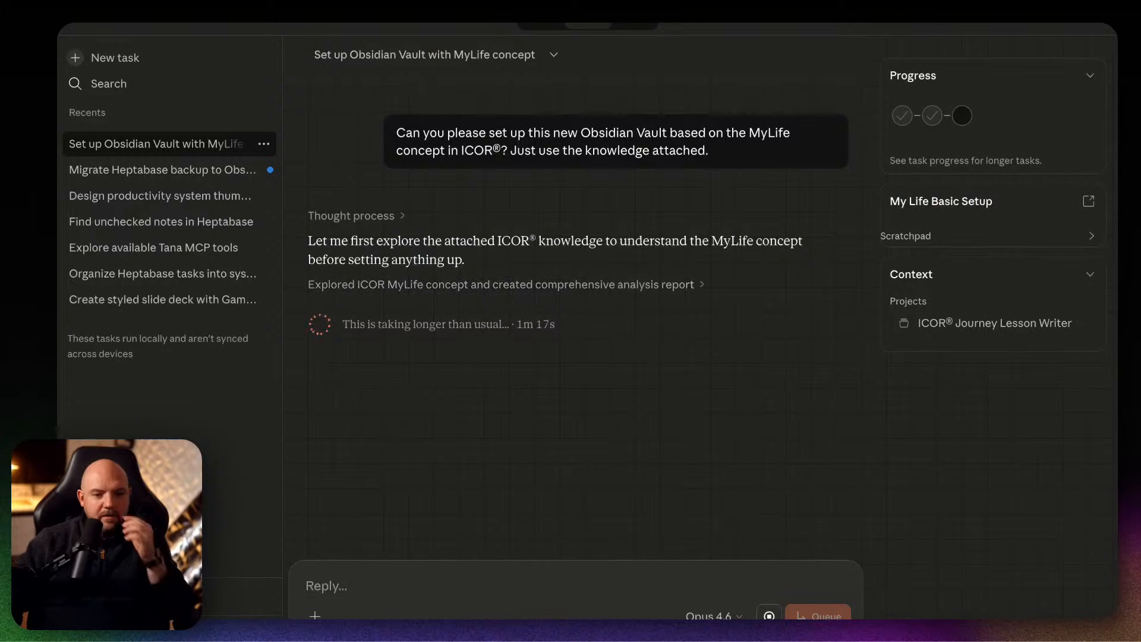
pyautogui.click(191, 170)
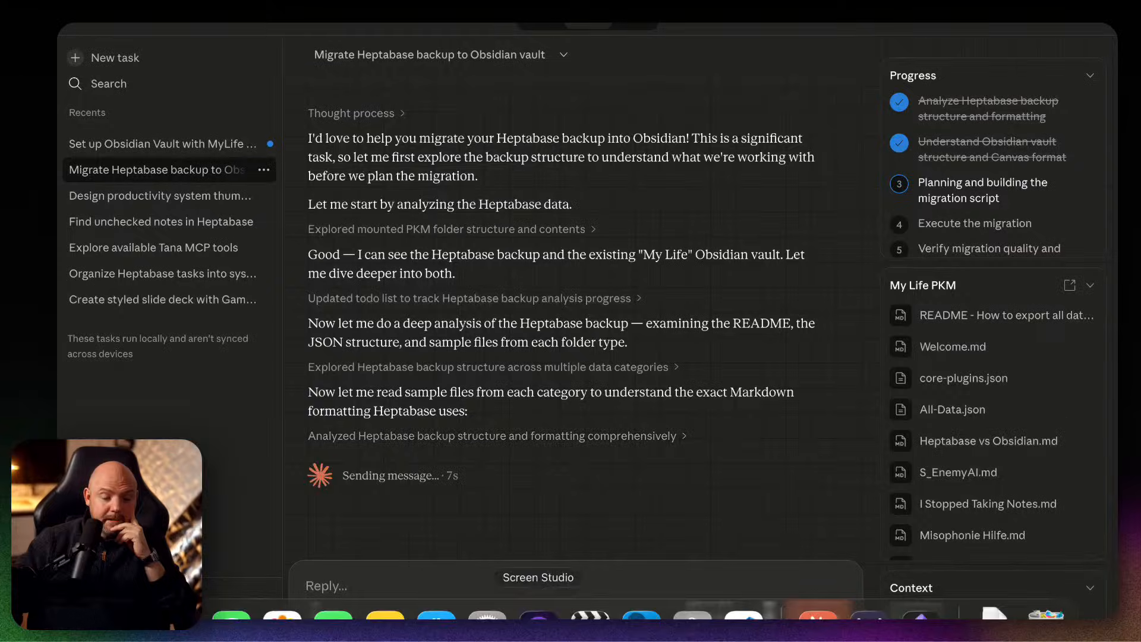
# Switch to Obsidian and try starting an internal link with [[ at the end of the Welcome note, removing the brackets again.
pyautogui.click(919, 615)
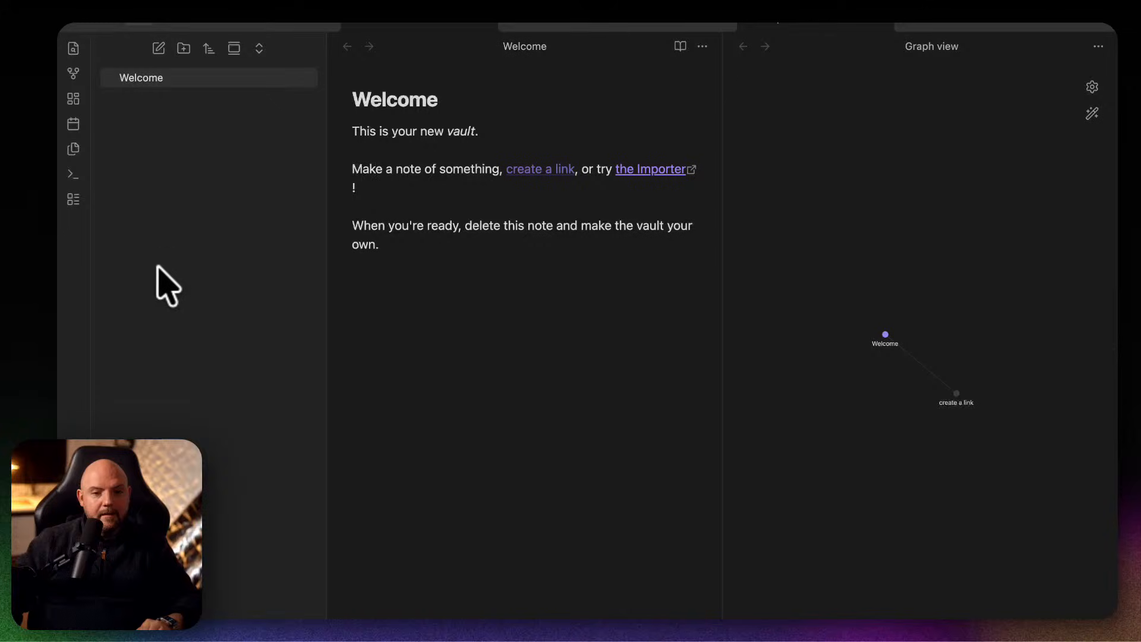
pyautogui.click(463, 242)
pyautogui.write('[[')
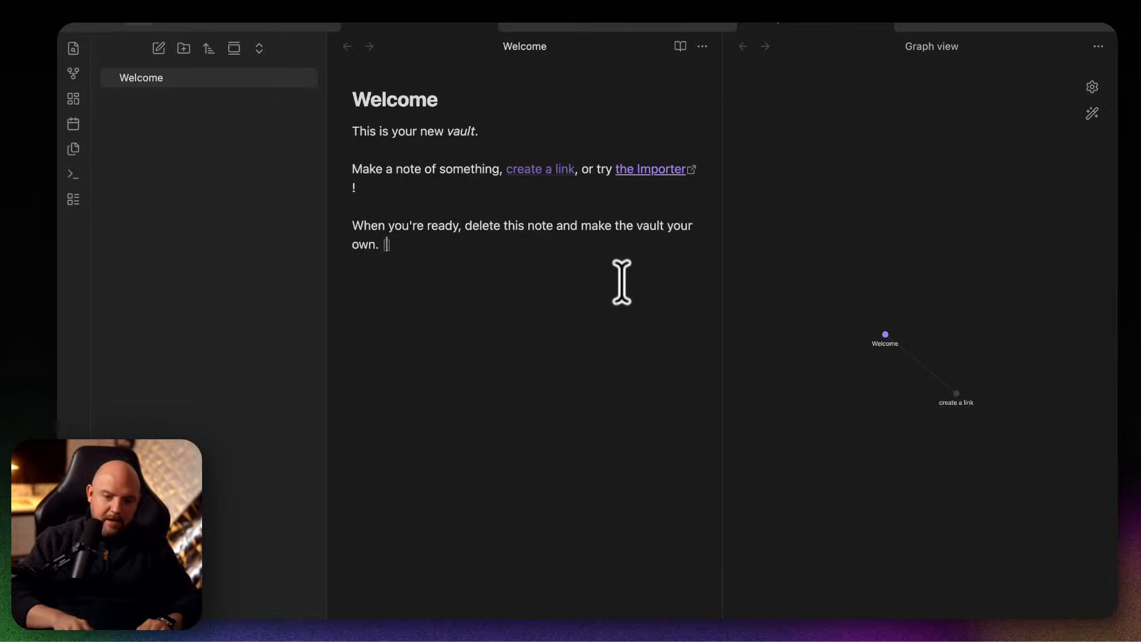
pyautogui.press('BackSpace')
pyautogui.press('BackSpace')
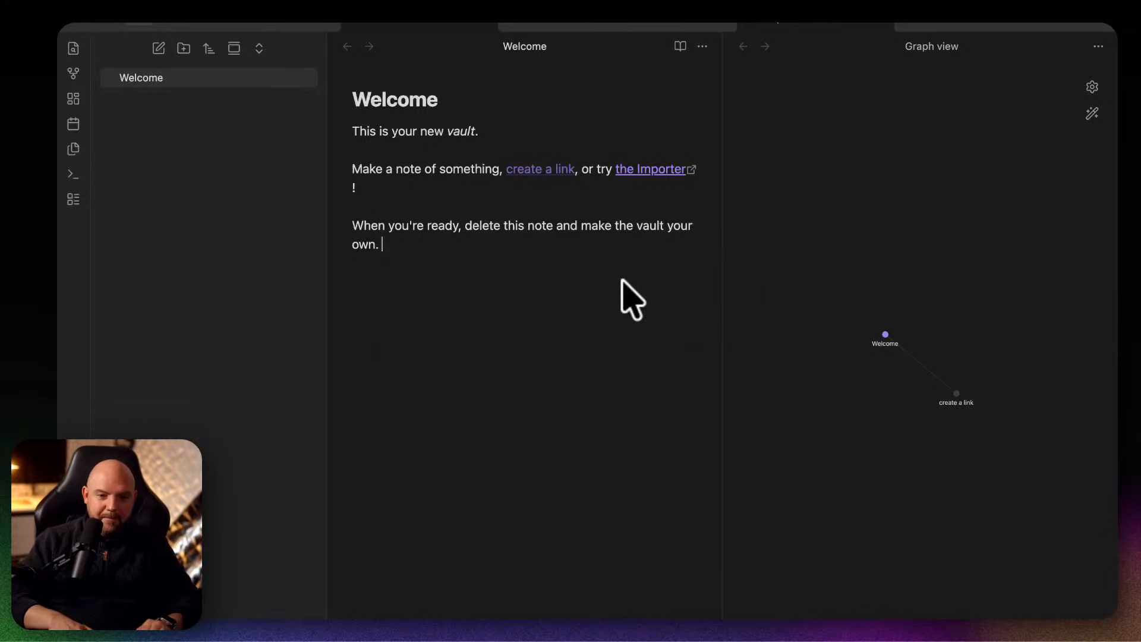
pyautogui.write('[[')
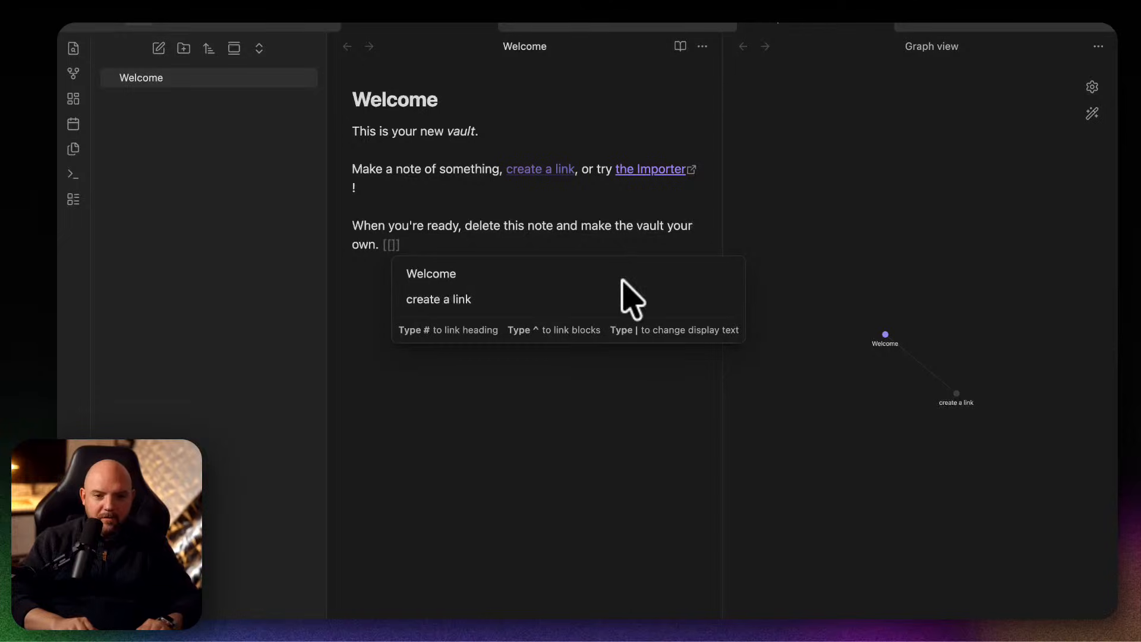
pyautogui.press('Escape')
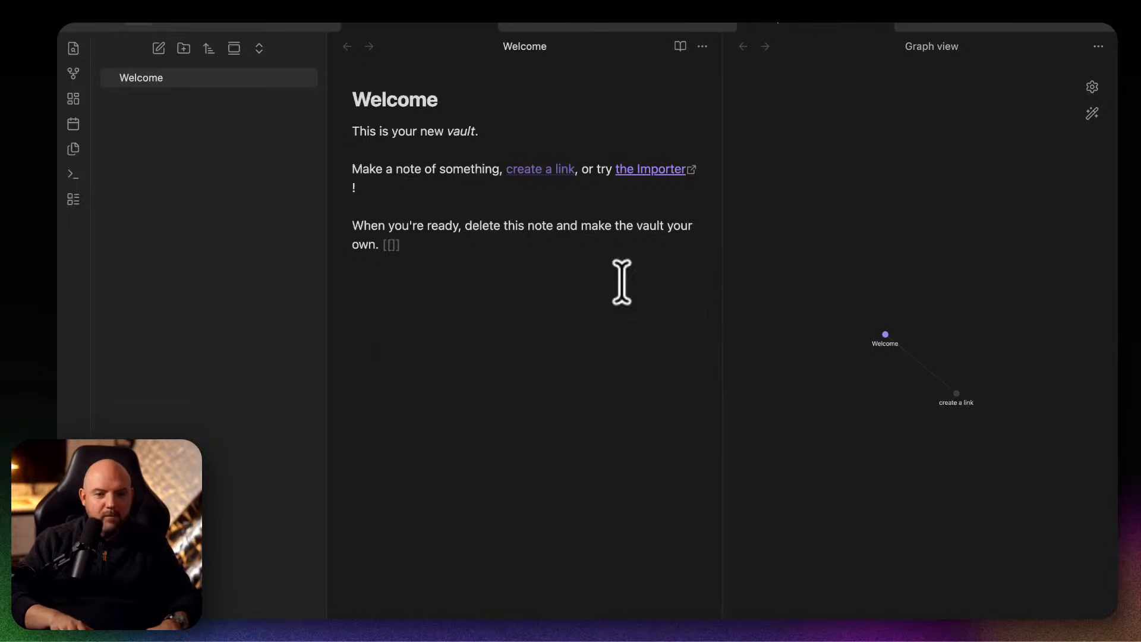
pyautogui.press('BackSpace')
pyautogui.press('BackSpace')
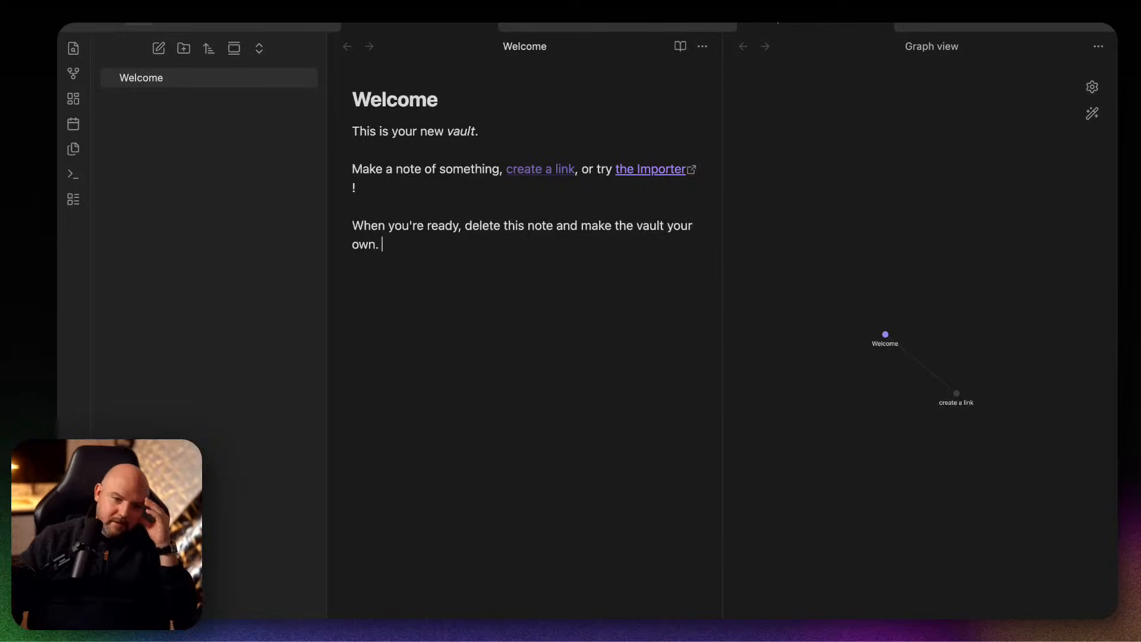
# Switch back to Claude and review the expanded Explore ICOR MyLife concept steps in the Set up Obsidian Vault task.
pyautogui.moveTo(692, 614)
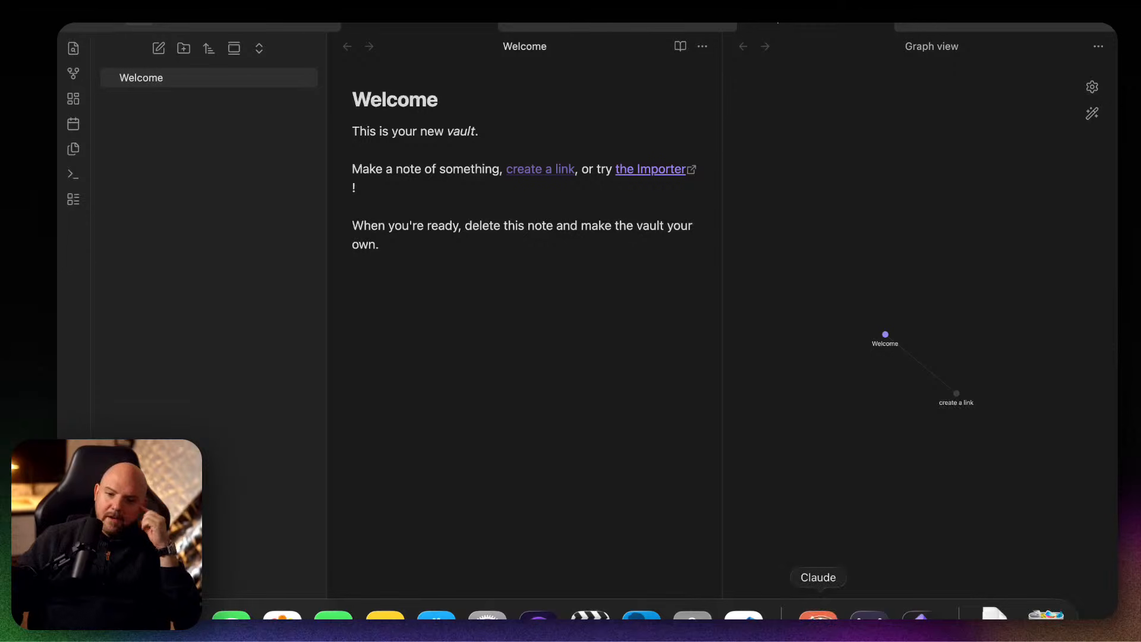
pyautogui.click(818, 613)
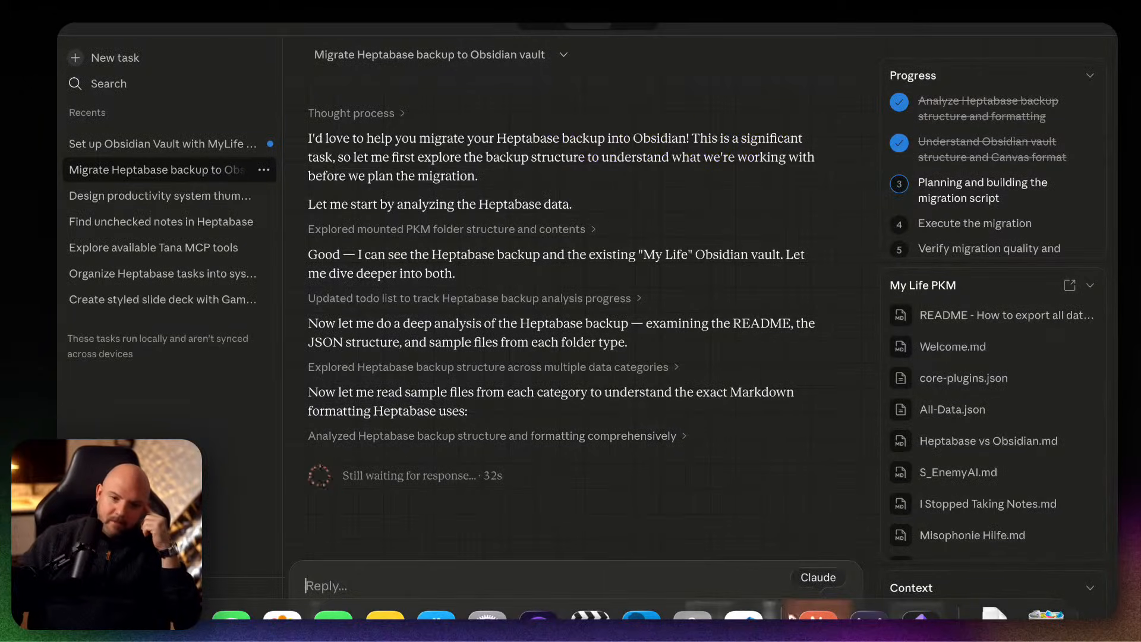
pyautogui.click(134, 145)
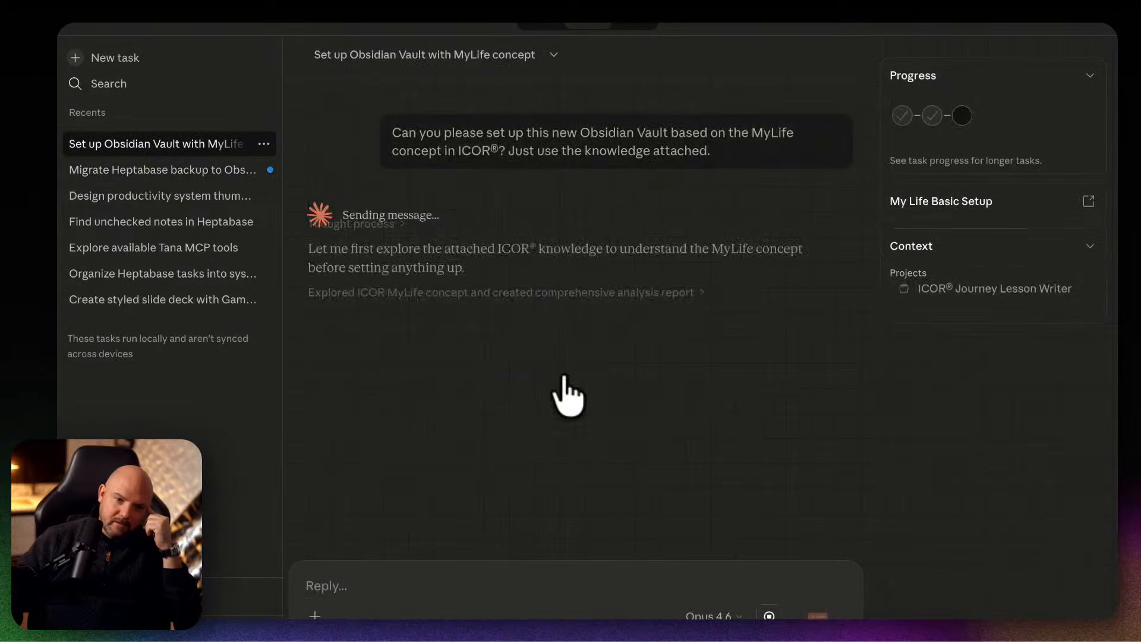
pyautogui.click(463, 288)
pyautogui.click(393, 320)
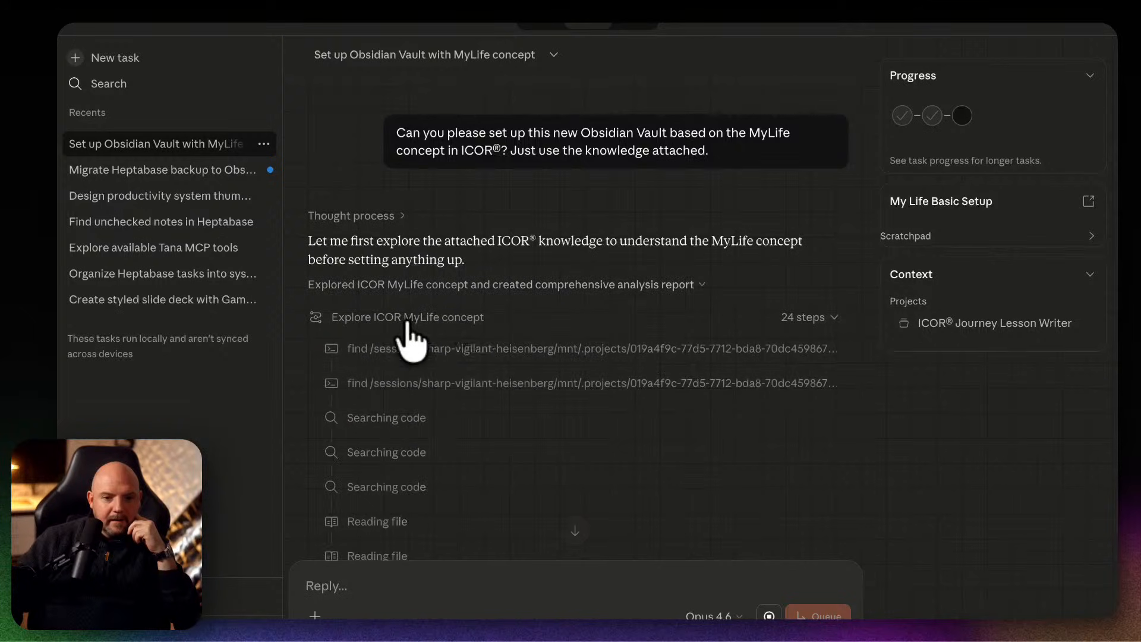
pyautogui.scroll(-5, 611, 356)
pyautogui.scroll(-4, 603, 340)
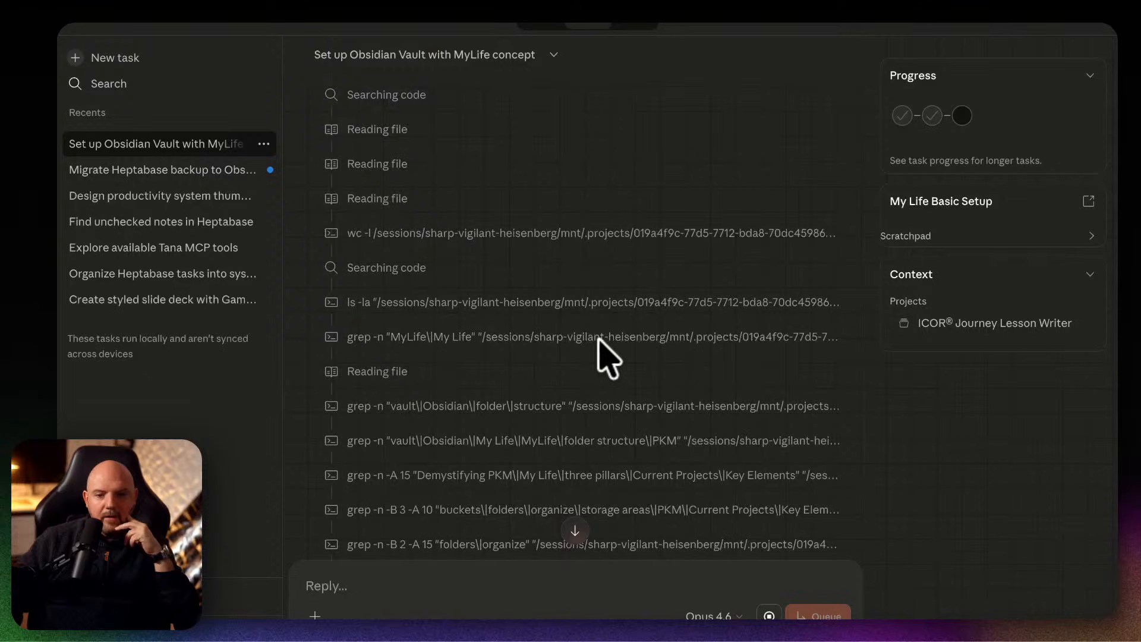
pyautogui.scroll(-2, 607, 359)
pyautogui.scroll(-3, 607, 360)
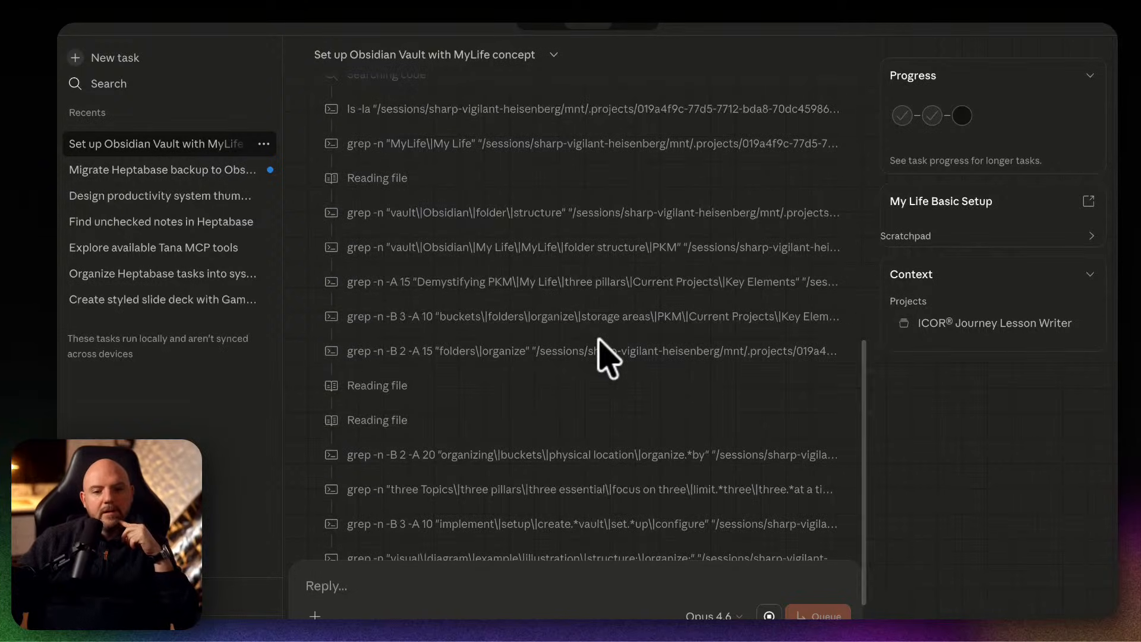
pyautogui.scroll(-3, 603, 351)
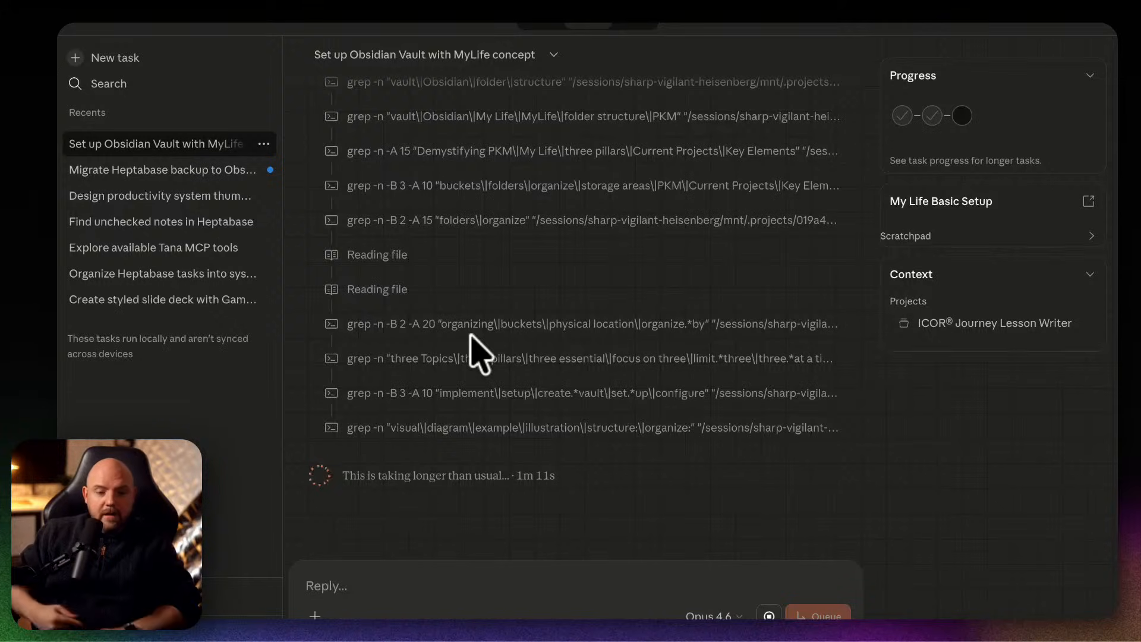
# Review the exploration steps in the Set up Obsidian Vault task, and open the Migrate Heptabase backup to Obsidian vault task to check its progress.
pyautogui.scroll(15, 479, 354)
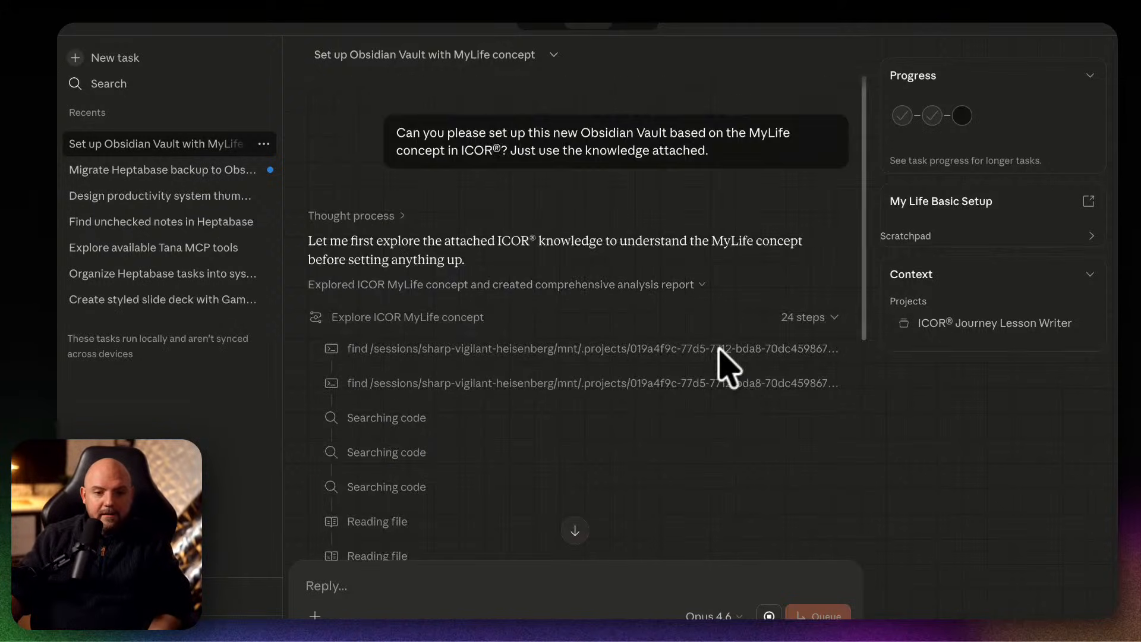
pyautogui.scroll(-15, 720, 356)
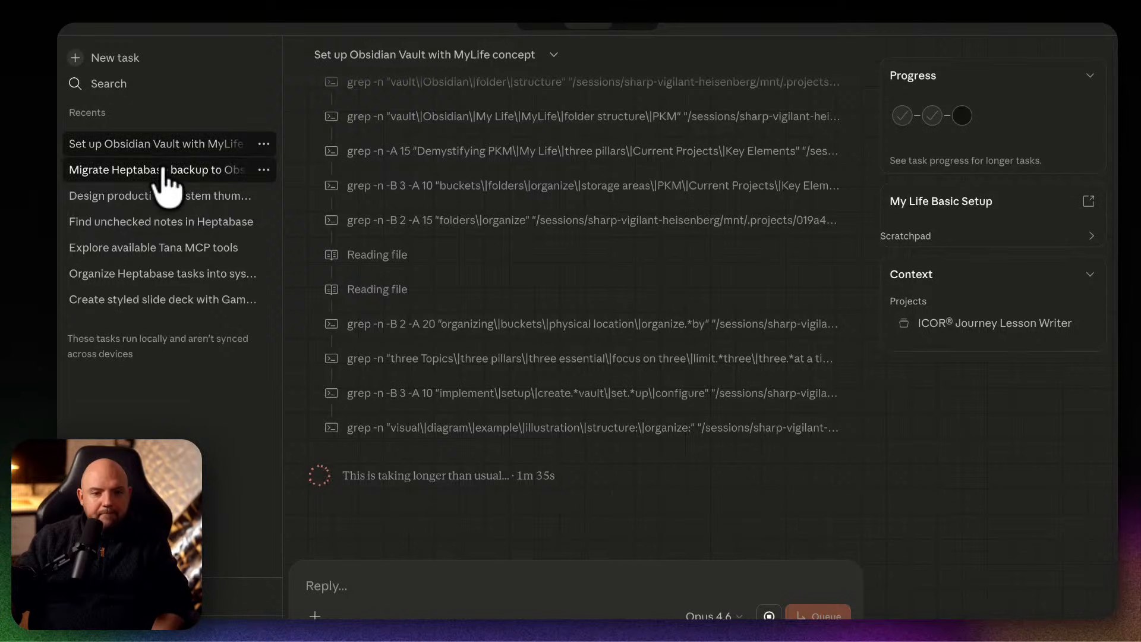
pyautogui.click(237, 171)
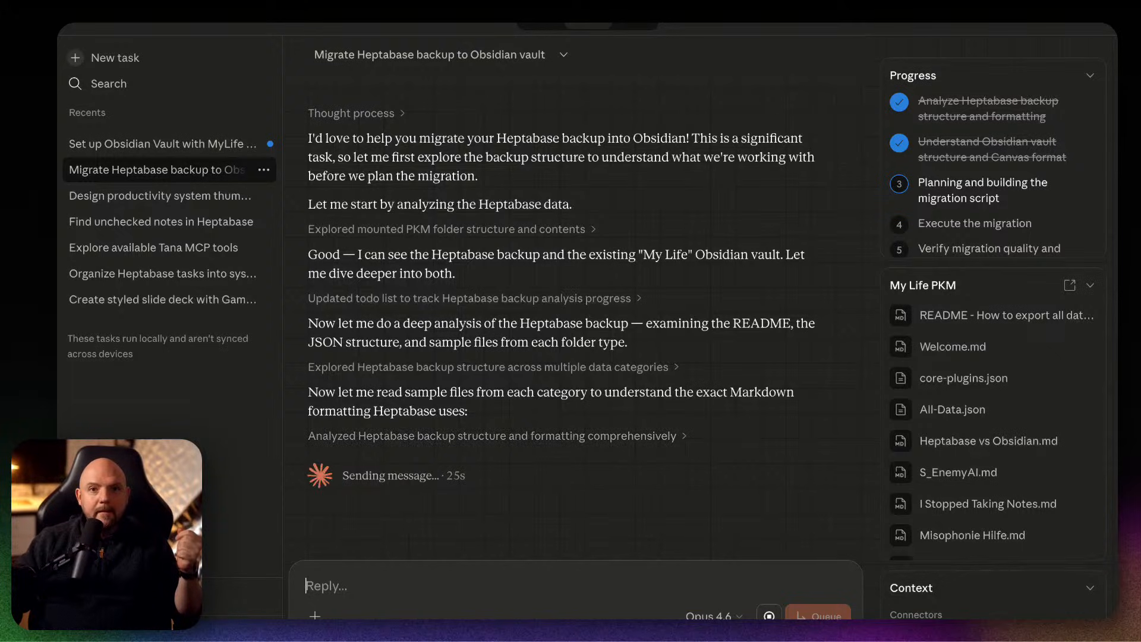
# Switch to Obsidian, create a new untitled note in the vault and close its tab.
pyautogui.moveTo(692, 619)
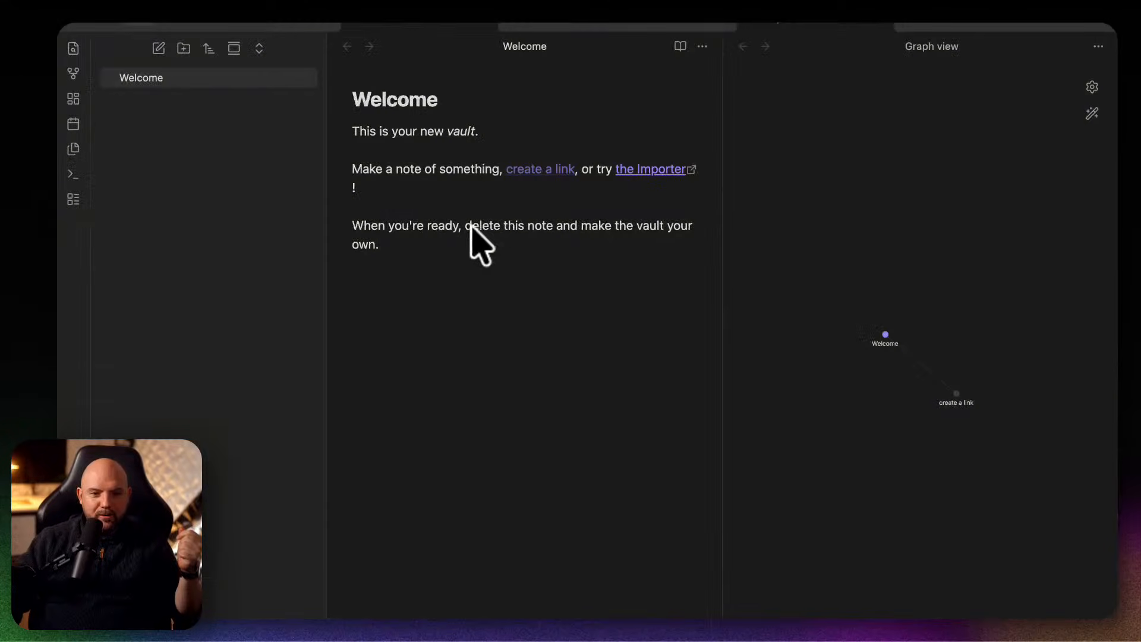
pyautogui.click(191, 18)
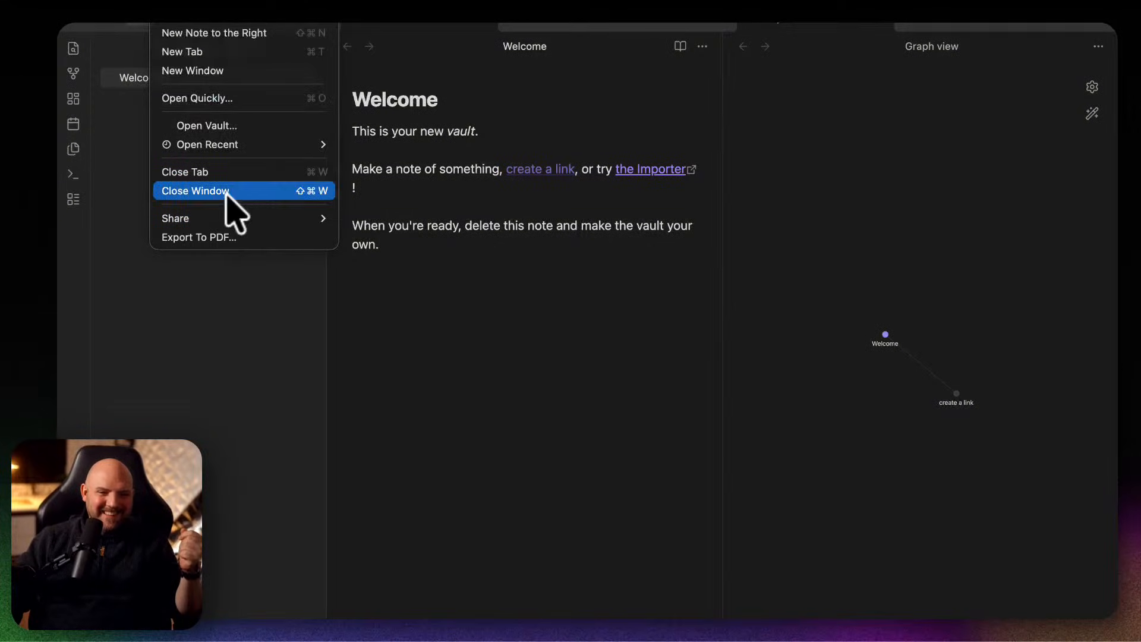
pyautogui.moveTo(150, 22)
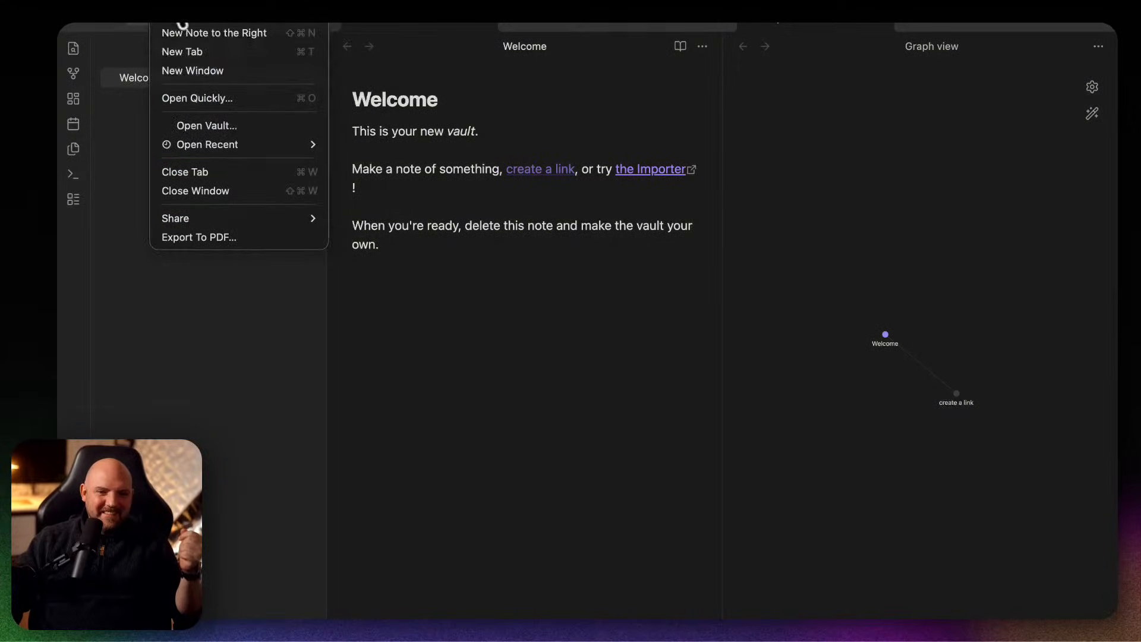
pyautogui.click(183, 25)
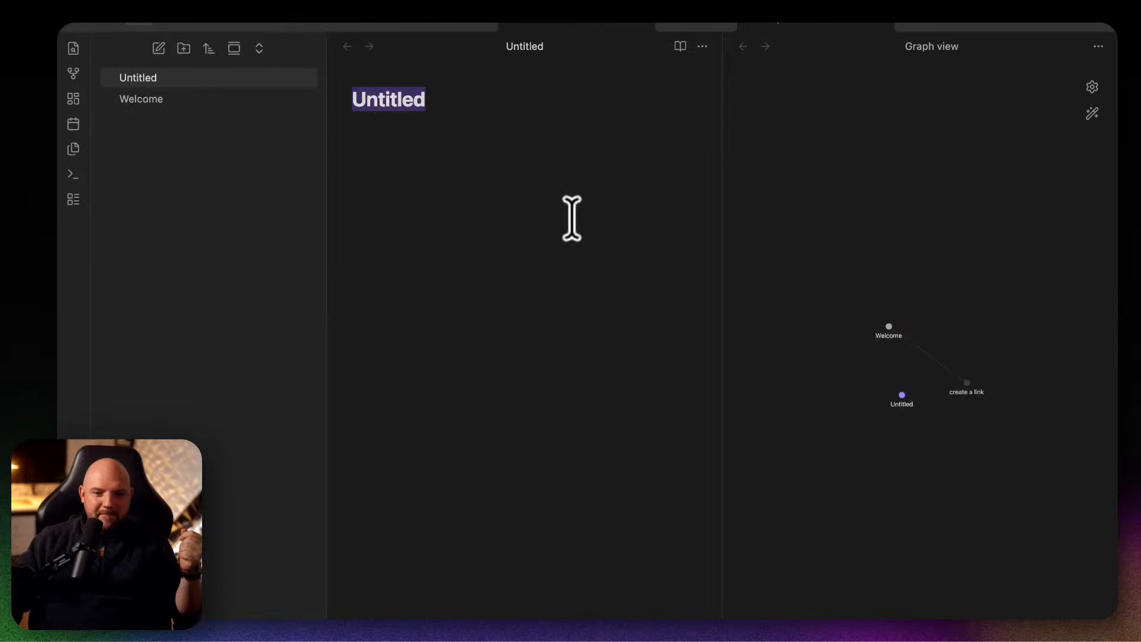
pyautogui.click(638, 21)
pyautogui.click(173, 18)
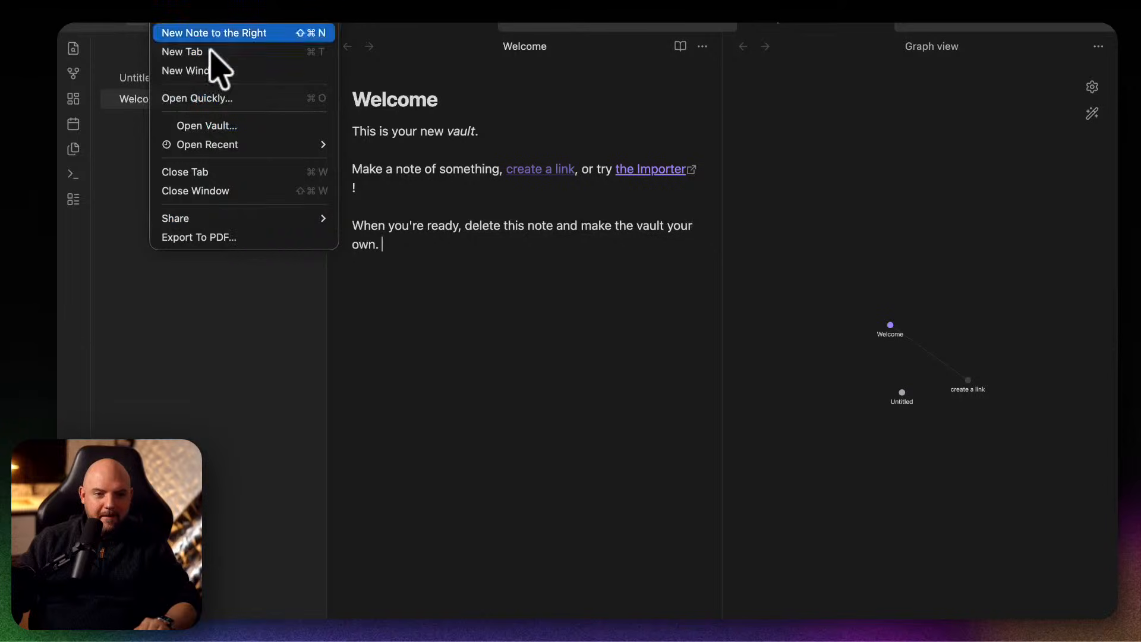
pyautogui.moveTo(215, 221)
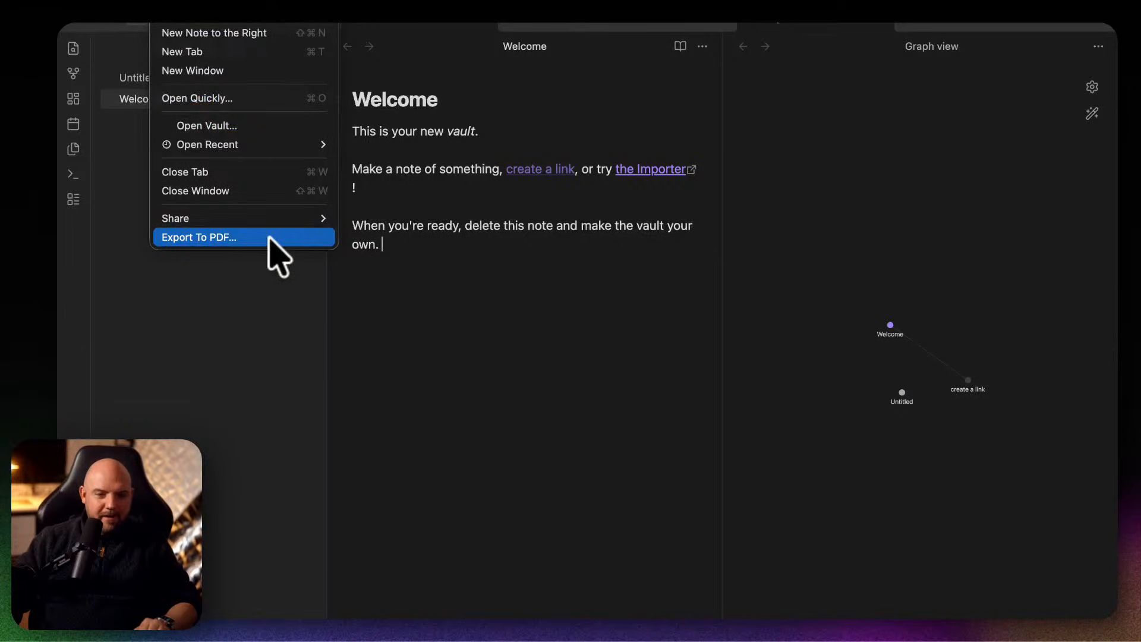
pyautogui.moveTo(277, 218)
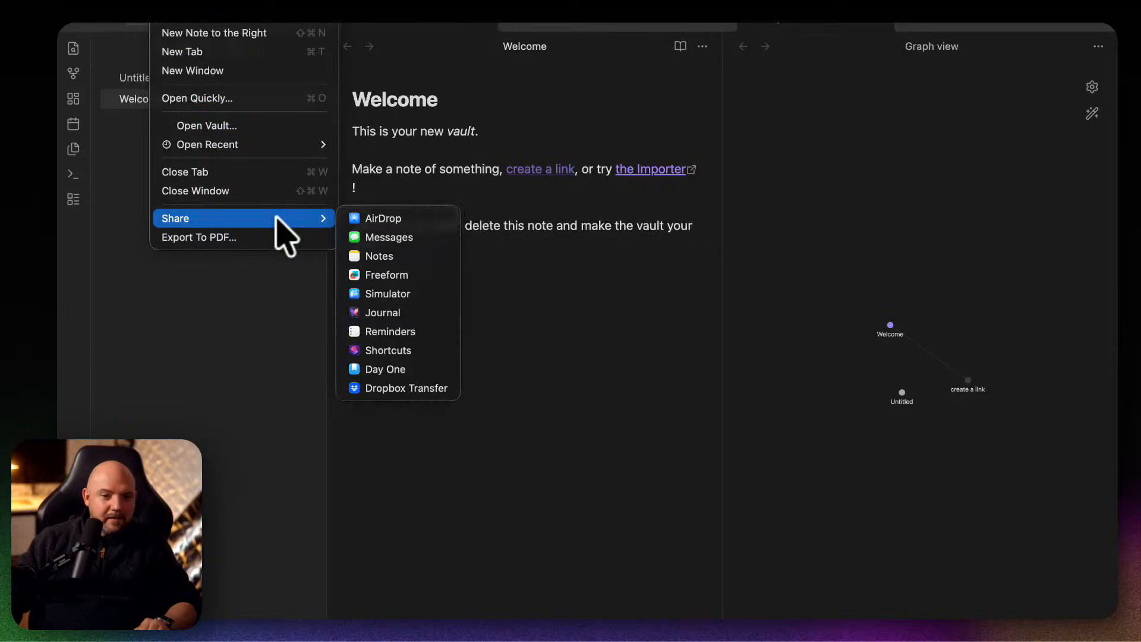
pyautogui.click(233, 237)
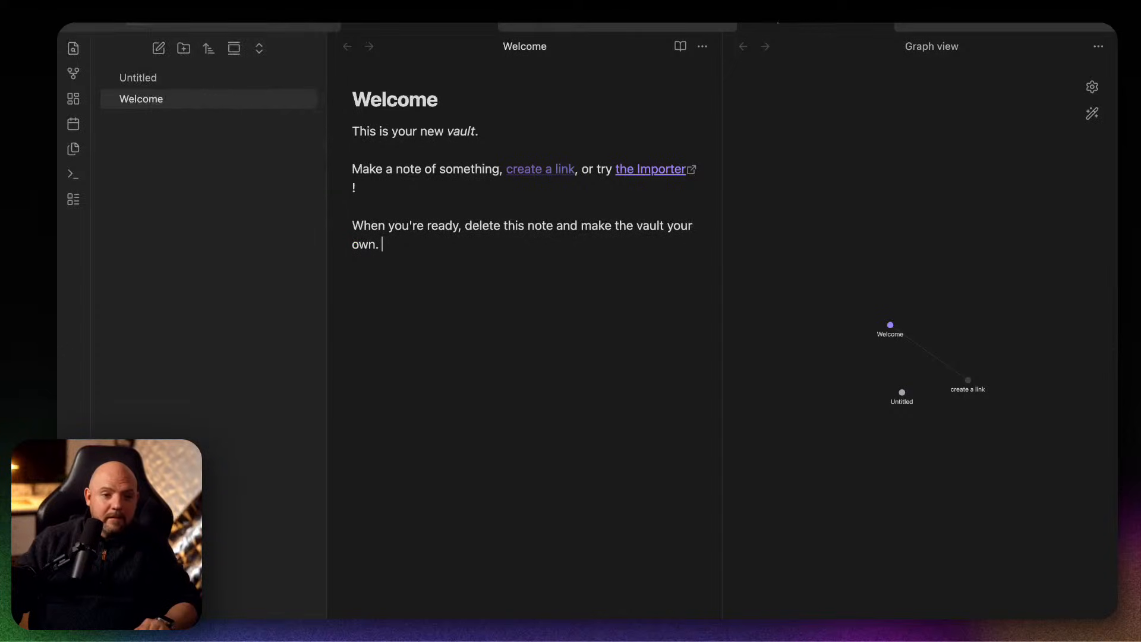
# Create a new local vault named Testing Vault in the My Life Setup folder and maximize its window.
pyautogui.click(161, 18)
pyautogui.click(242, 123)
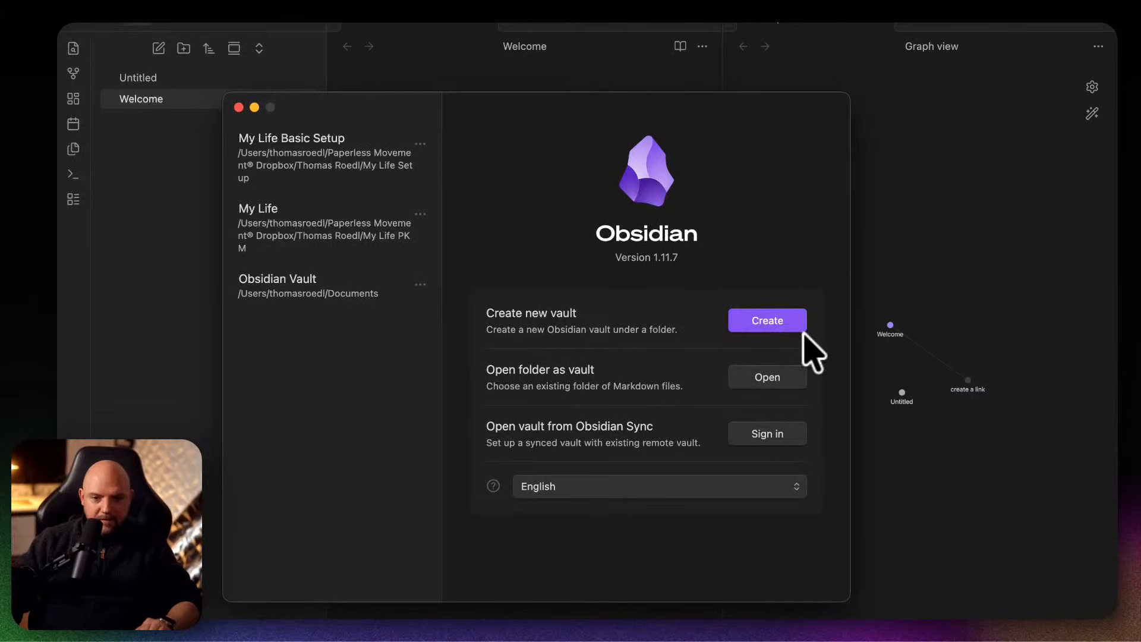
pyautogui.click(770, 321)
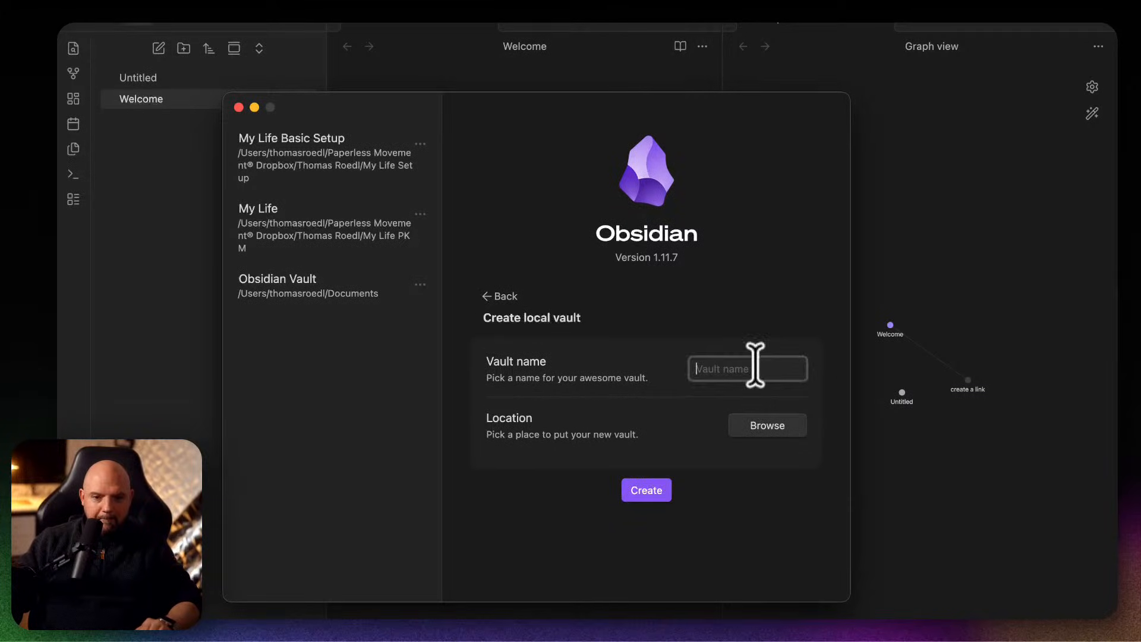
pyautogui.write('Testing V')
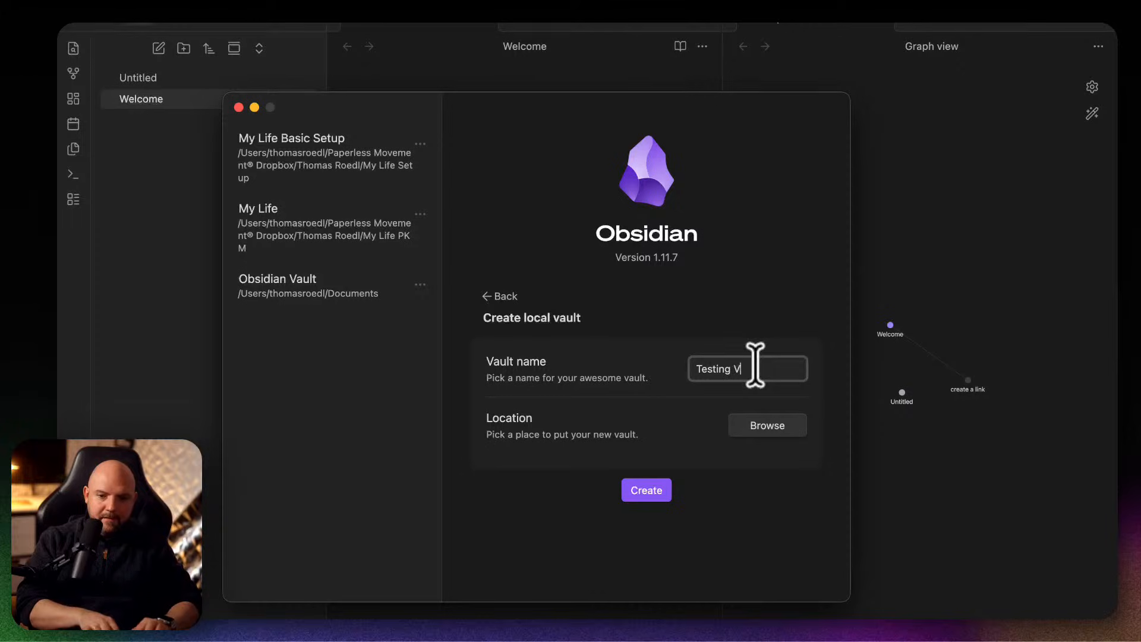
pyautogui.write('ault')
pyautogui.click(764, 437)
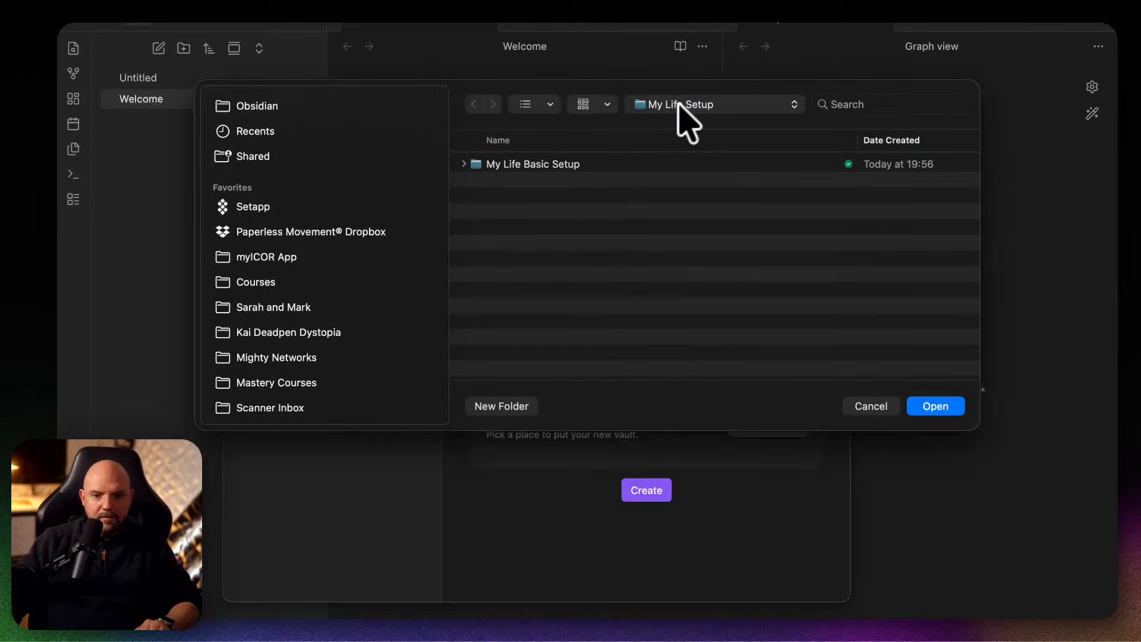
pyautogui.click(935, 406)
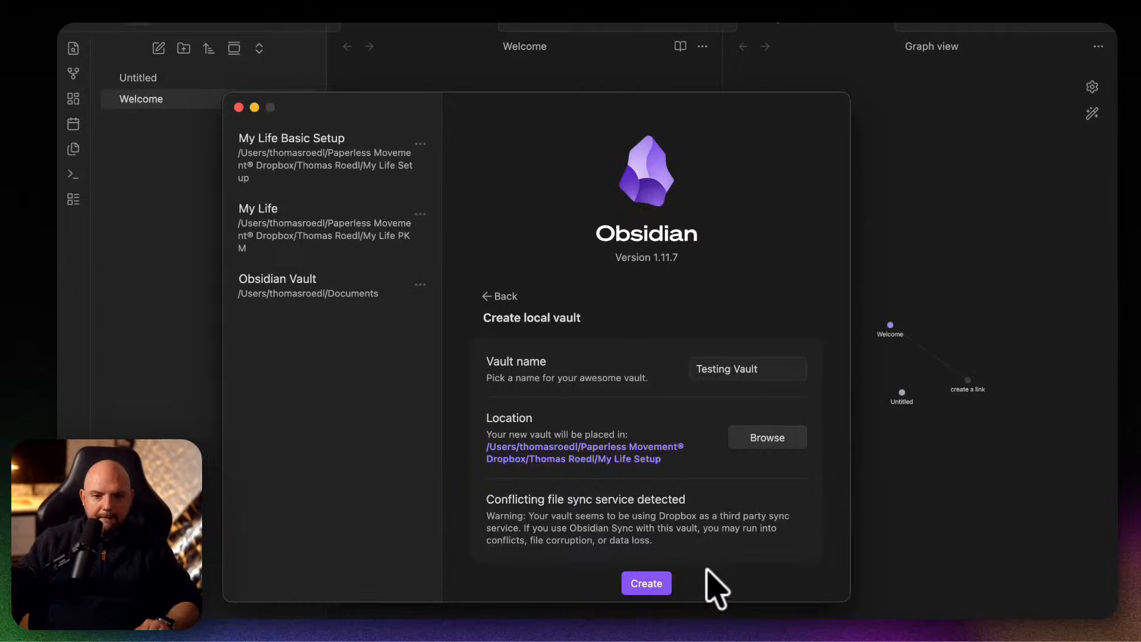
pyautogui.click(646, 583)
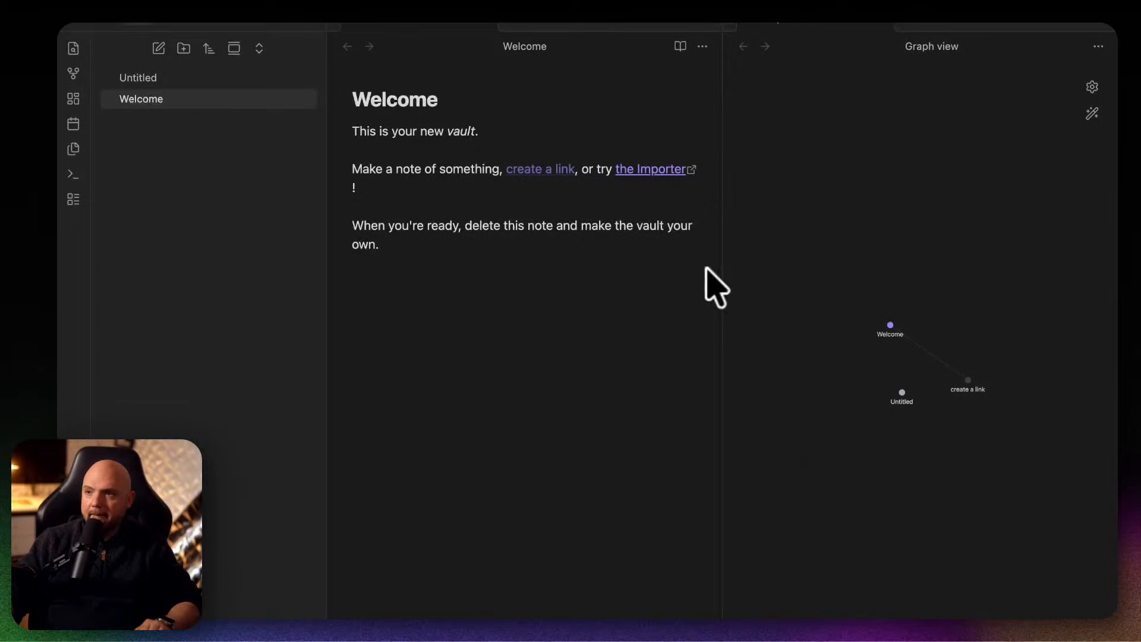
pyautogui.doubleClick(318, 196)
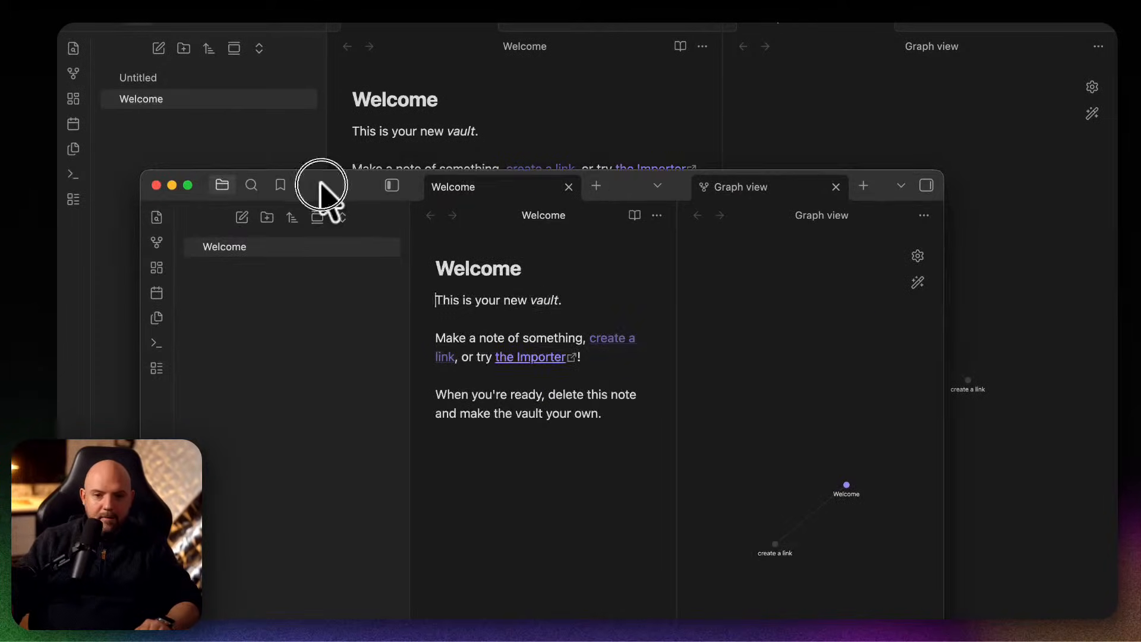
# Switch to Claude and start a new Cowork task.
pyautogui.moveTo(486, 618)
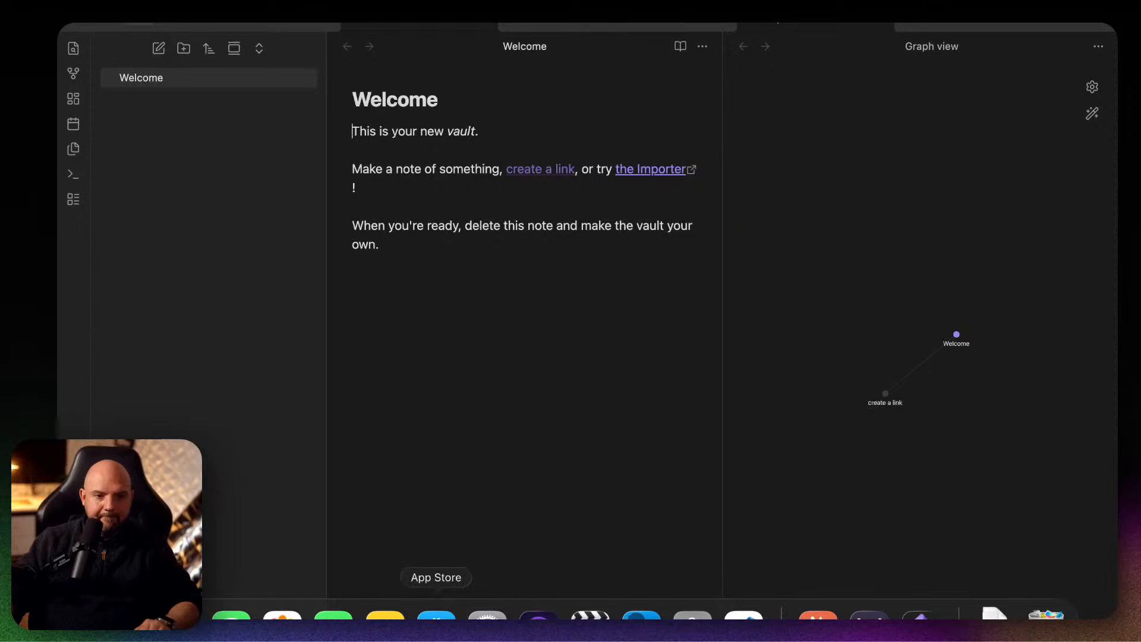
pyautogui.click(814, 615)
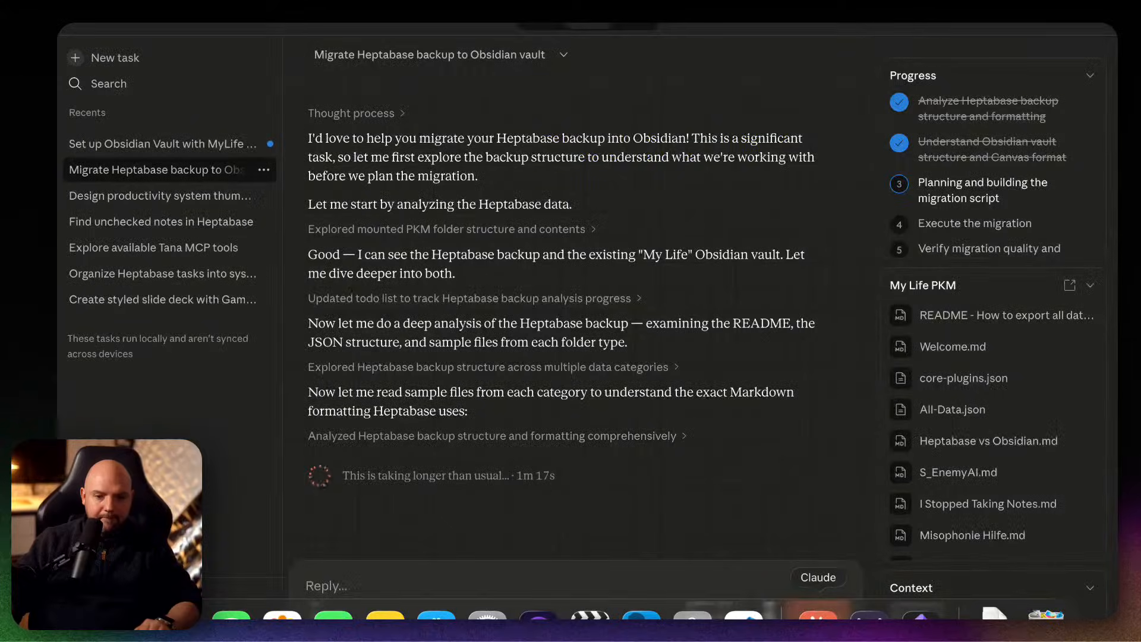
pyautogui.press('super+n')
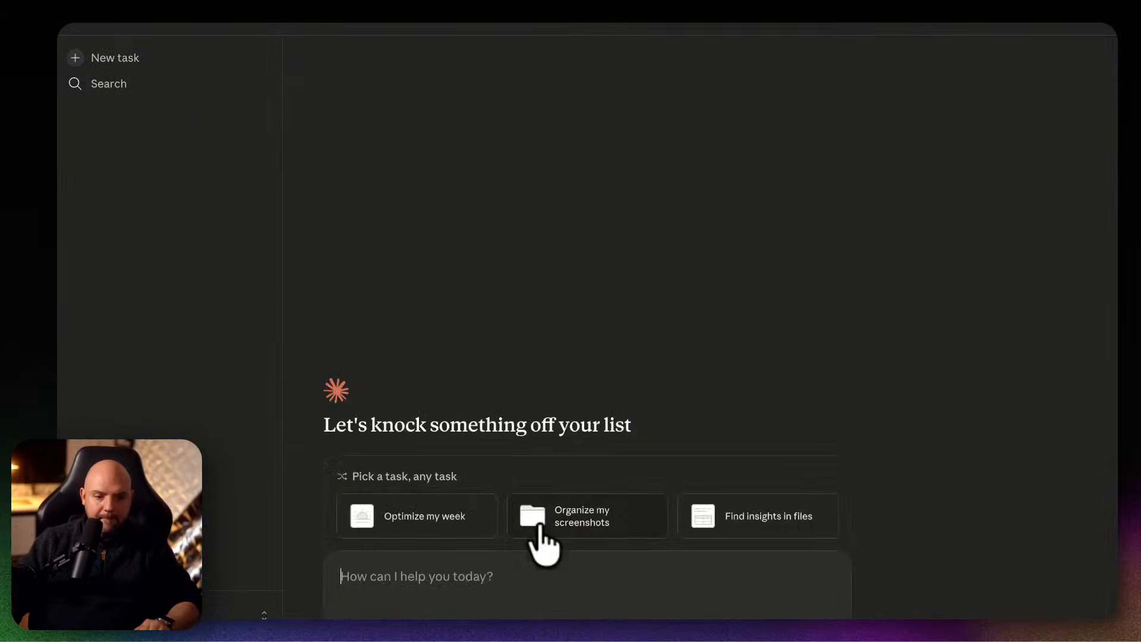
# Set the new task's working folder to Testing Vault inside My Life Setup in the personal Dropbox folder, always allowing Claude to change its files.
pyautogui.click(517, 618)
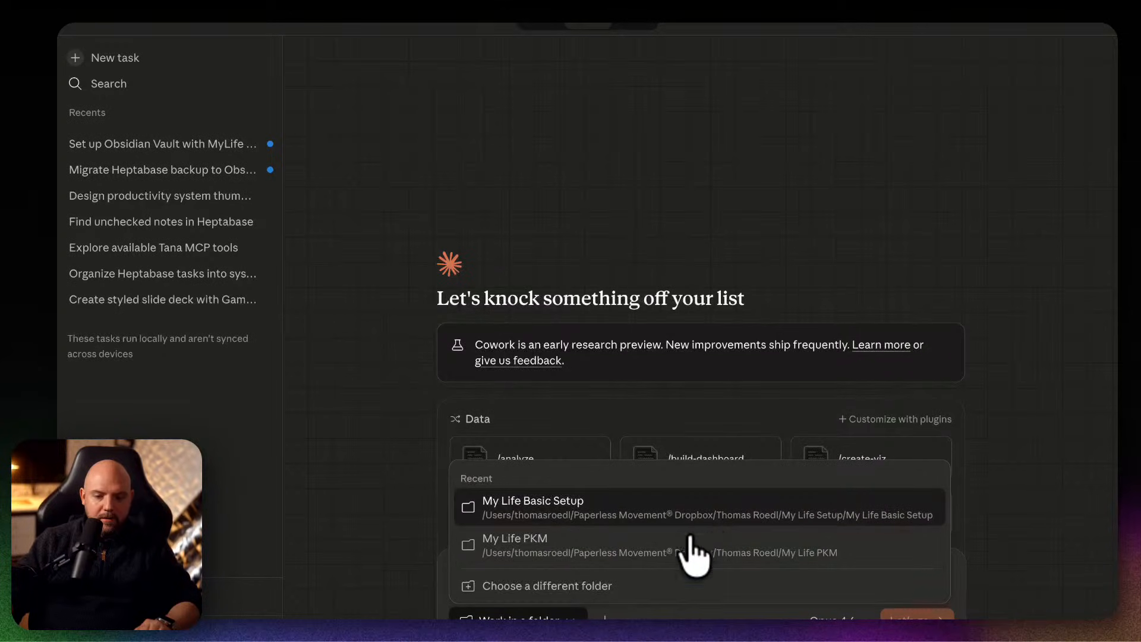
pyautogui.click(667, 588)
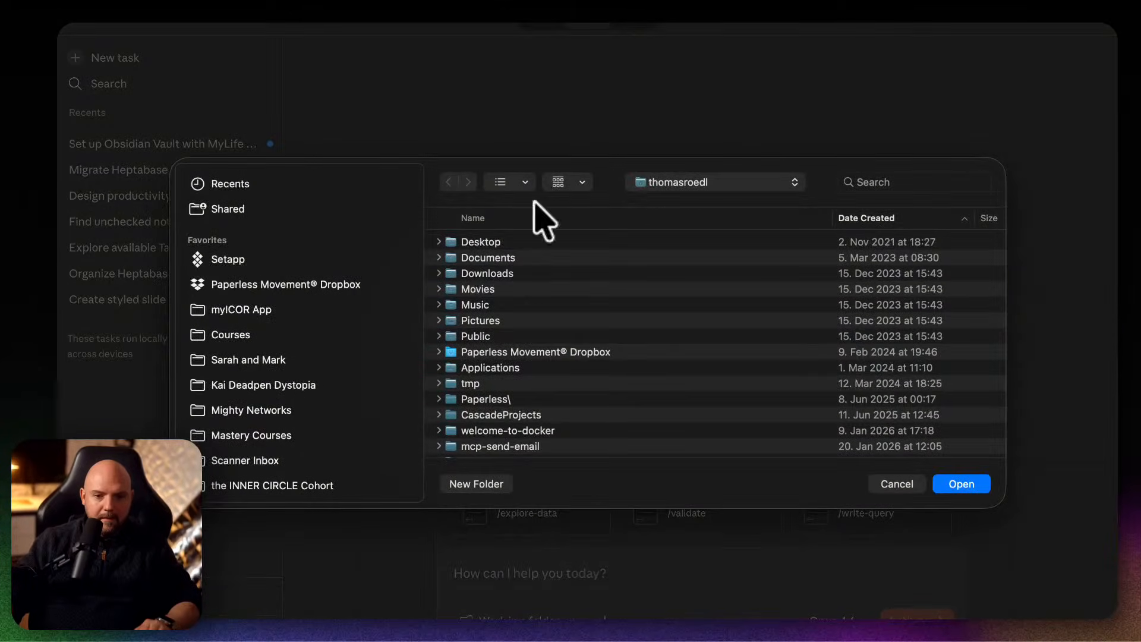
pyautogui.click(317, 284)
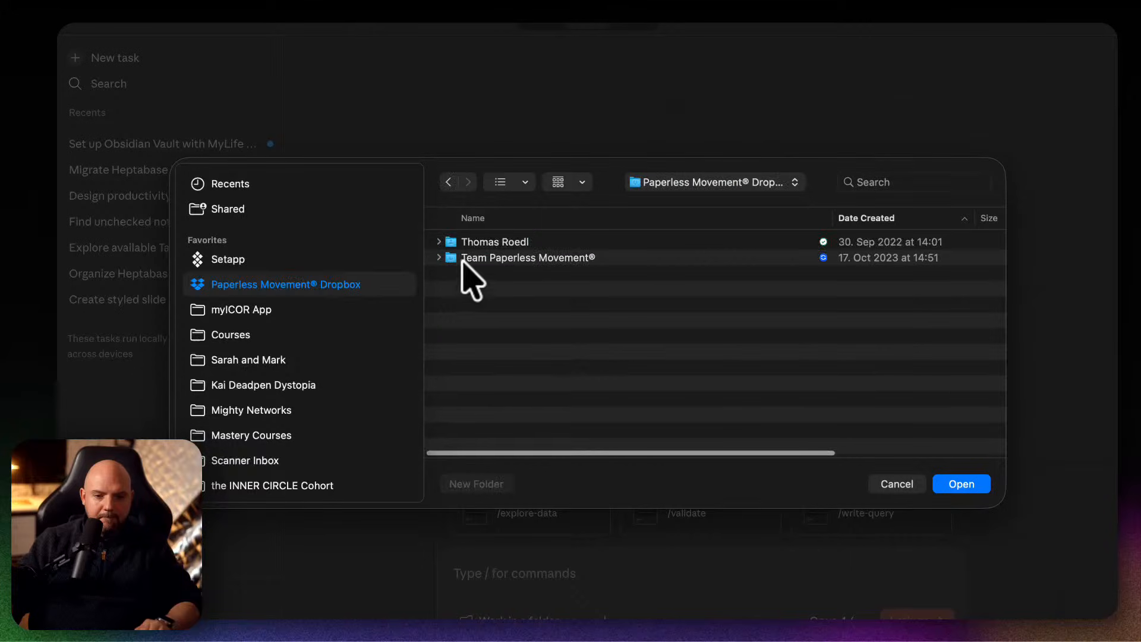
pyautogui.doubleClick(475, 242)
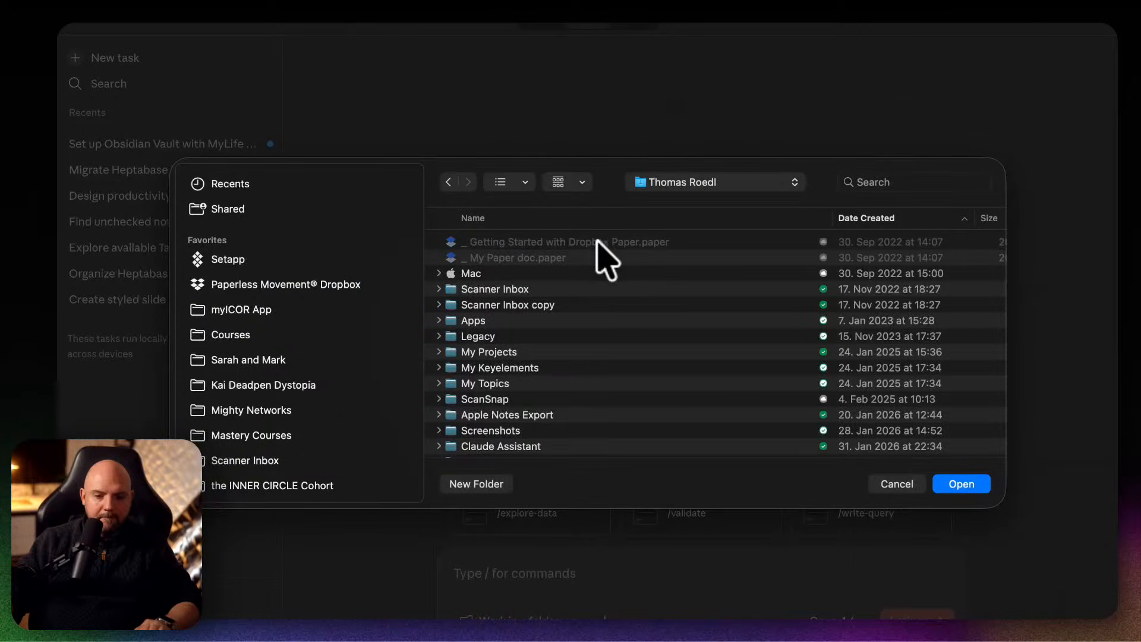
pyautogui.scroll(-3, 541, 373)
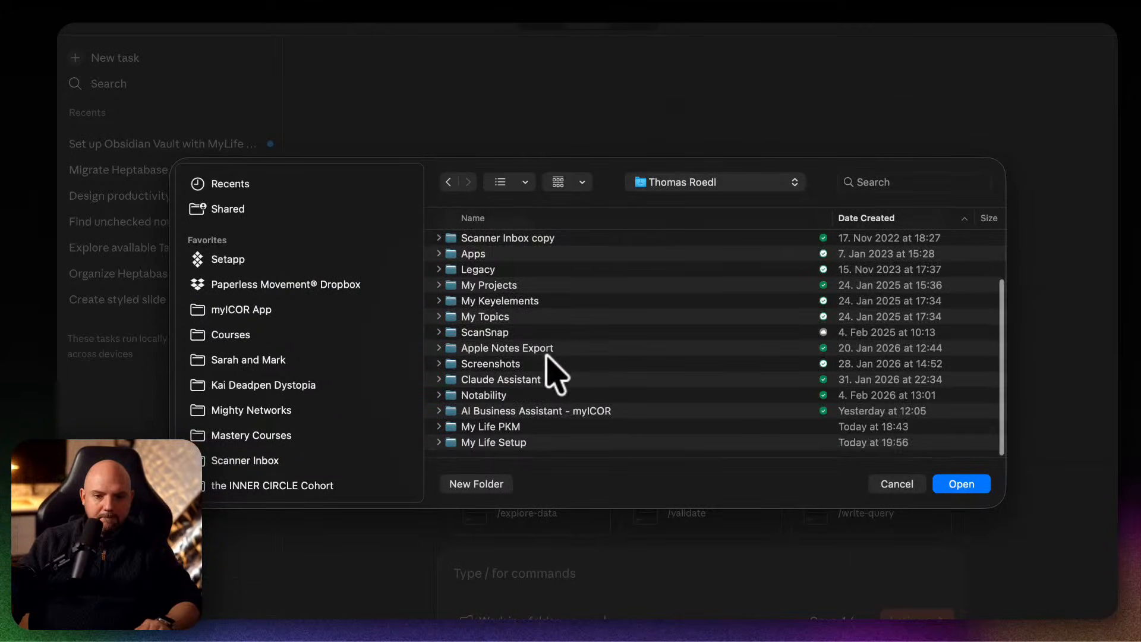
pyautogui.doubleClick(537, 442)
pyautogui.click(555, 257)
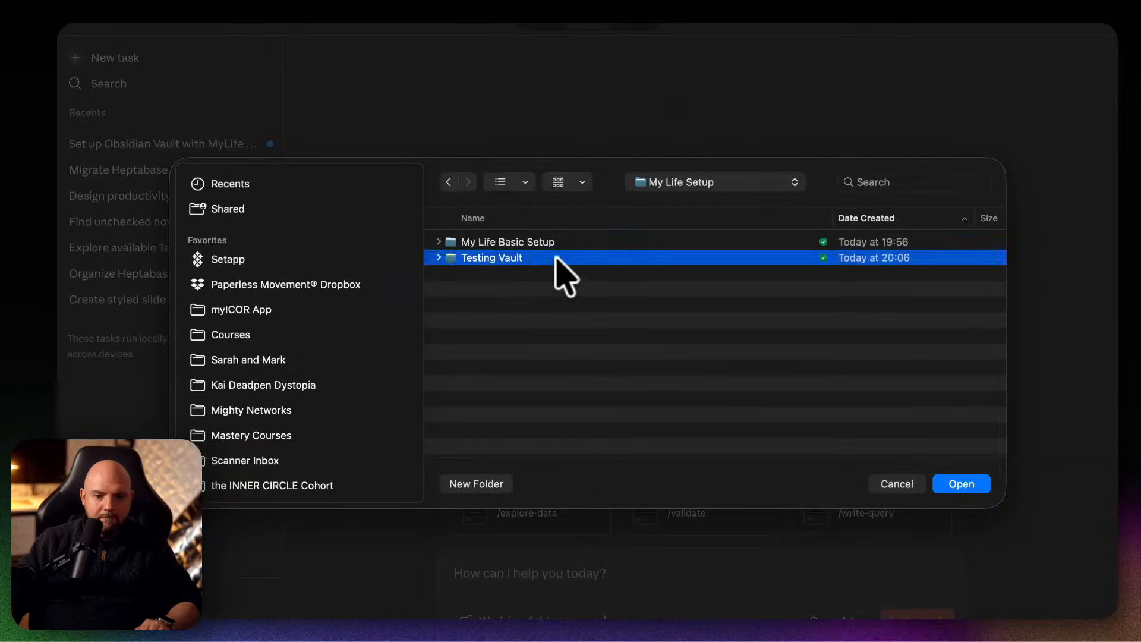
pyautogui.doubleClick(556, 257)
pyautogui.click(981, 483)
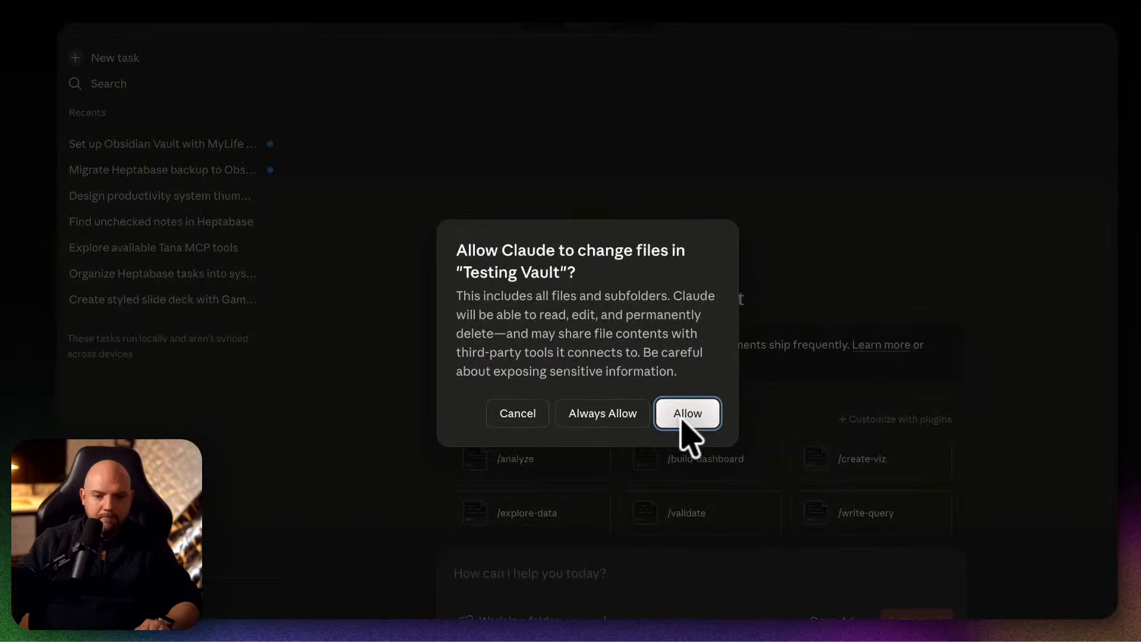
pyautogui.click(596, 414)
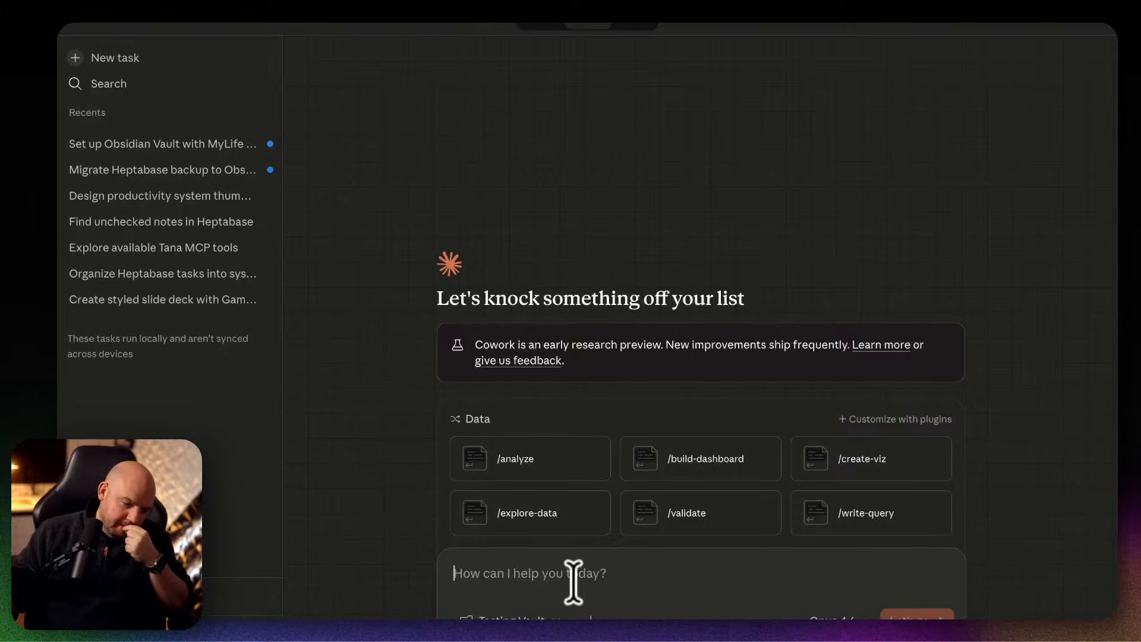
pyautogui.click(523, 618)
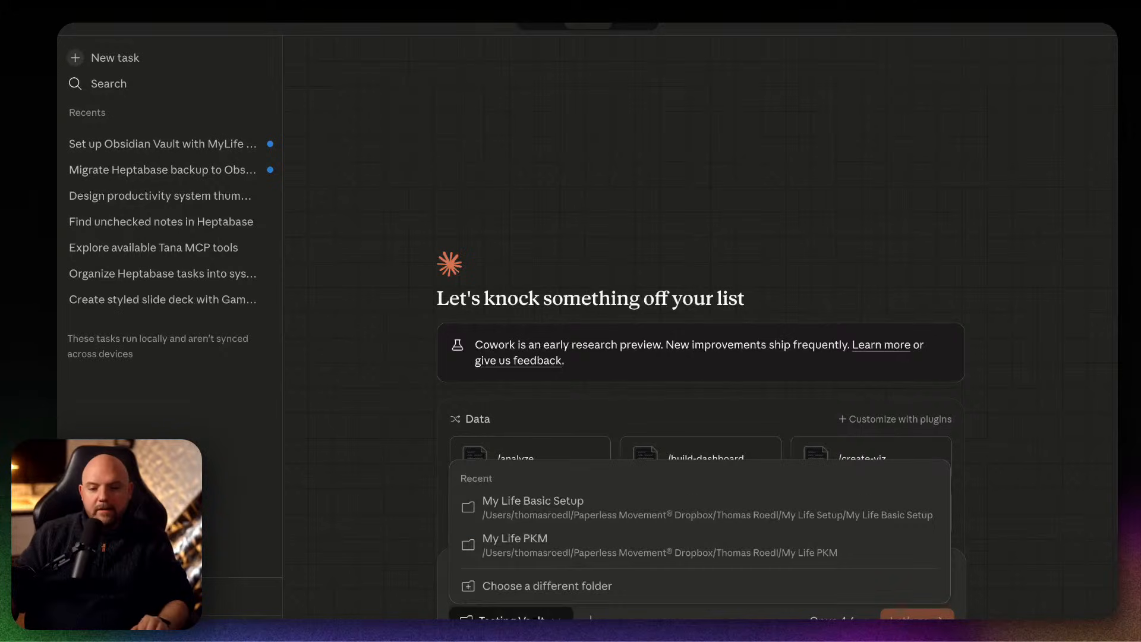
pyautogui.click(511, 617)
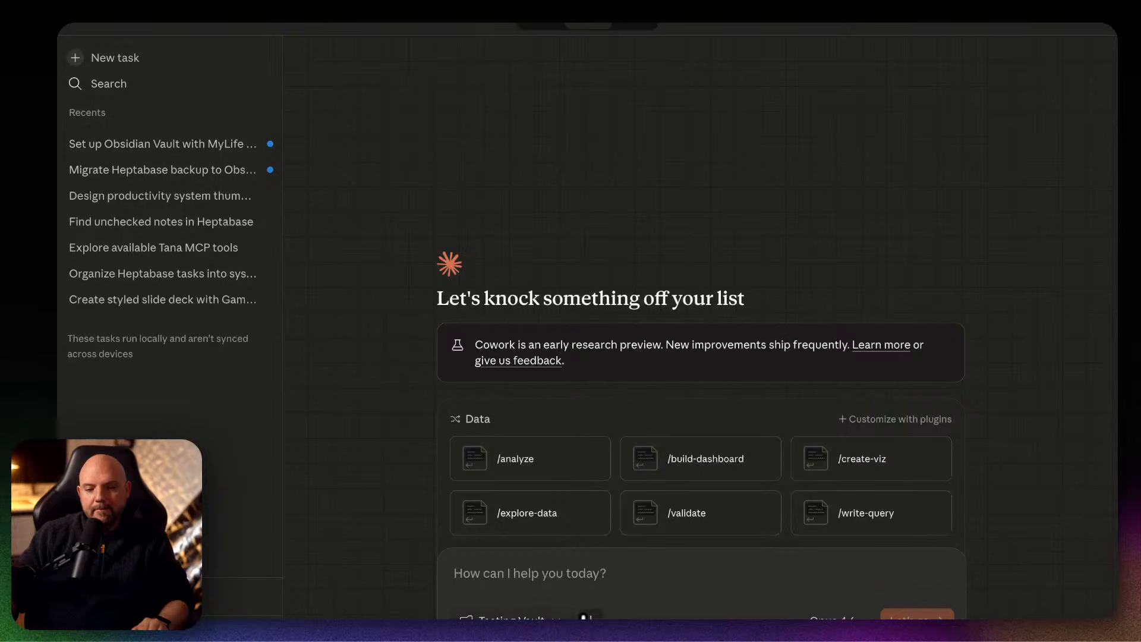
pyautogui.click(590, 618)
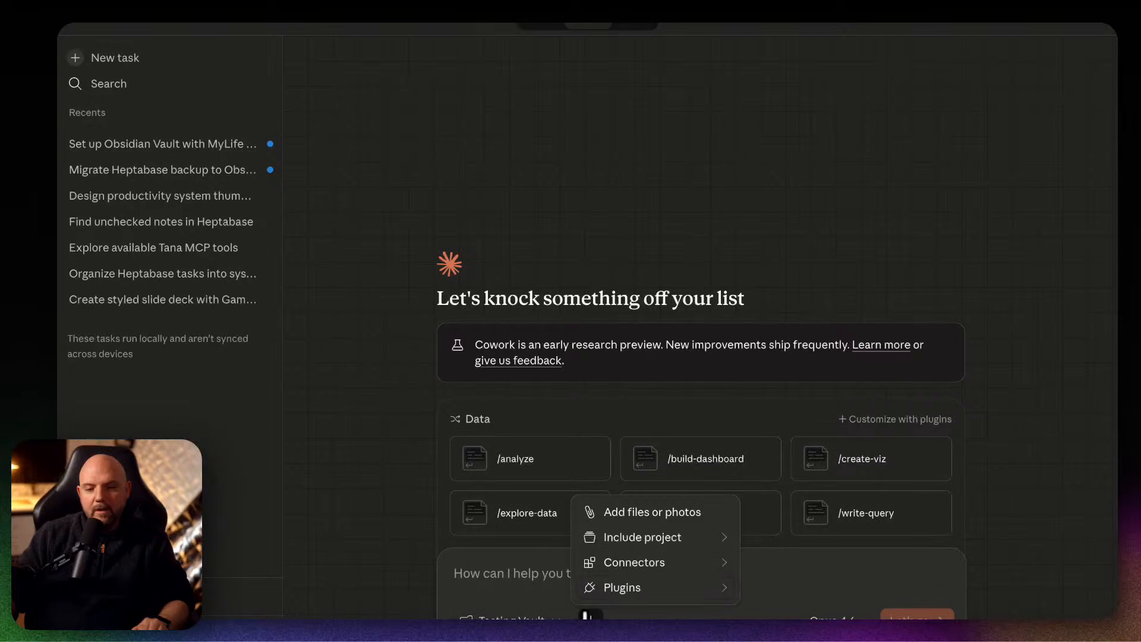
pyautogui.click(664, 538)
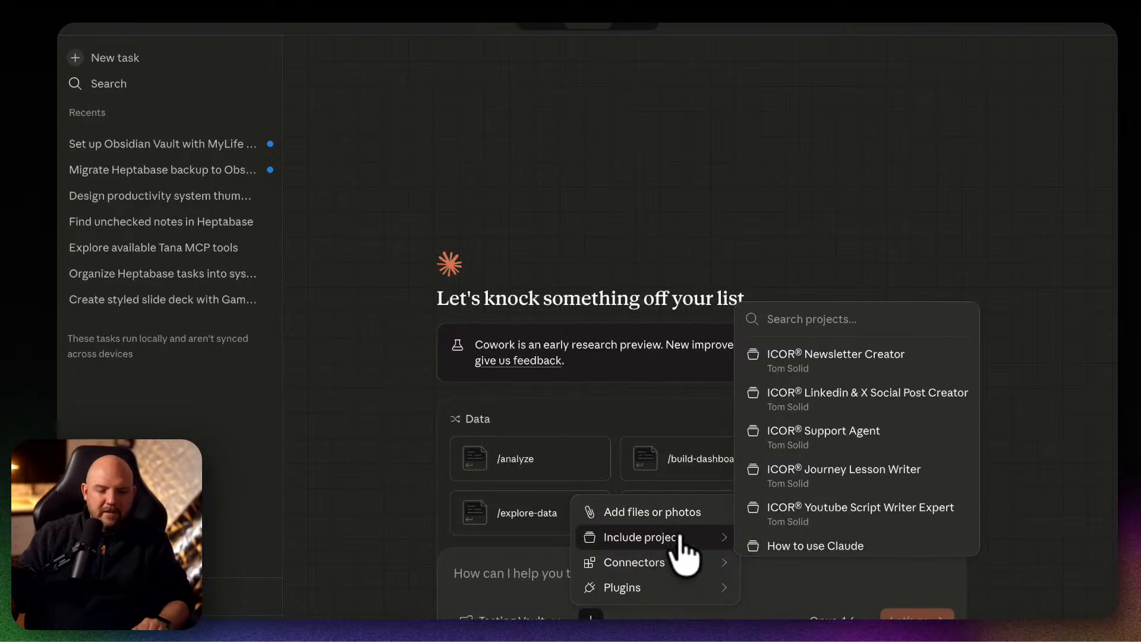
pyautogui.click(471, 575)
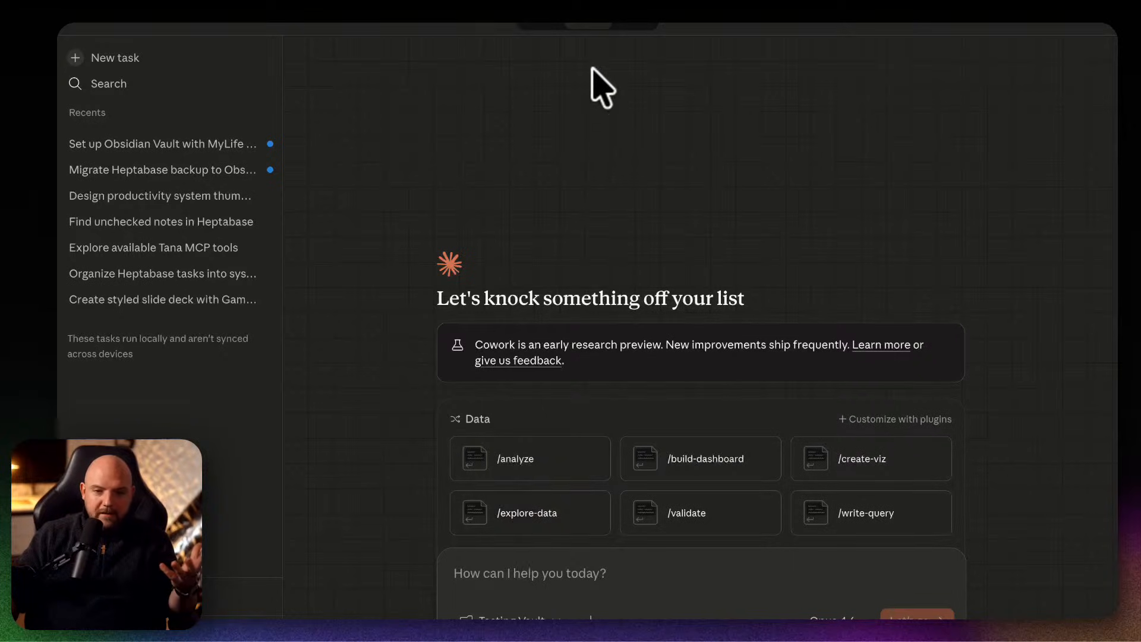
pyautogui.moveTo(385, 615)
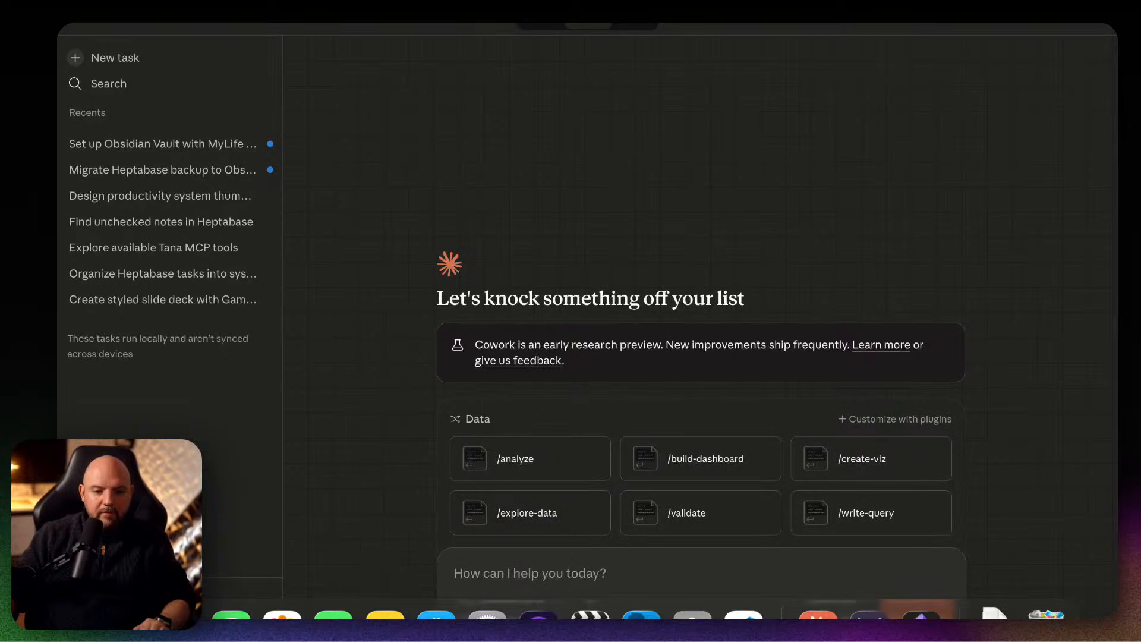
# Switch to Finder and copy the pathname of the Paperless Movement folder inside YouTube.
pyautogui.click(129, 615)
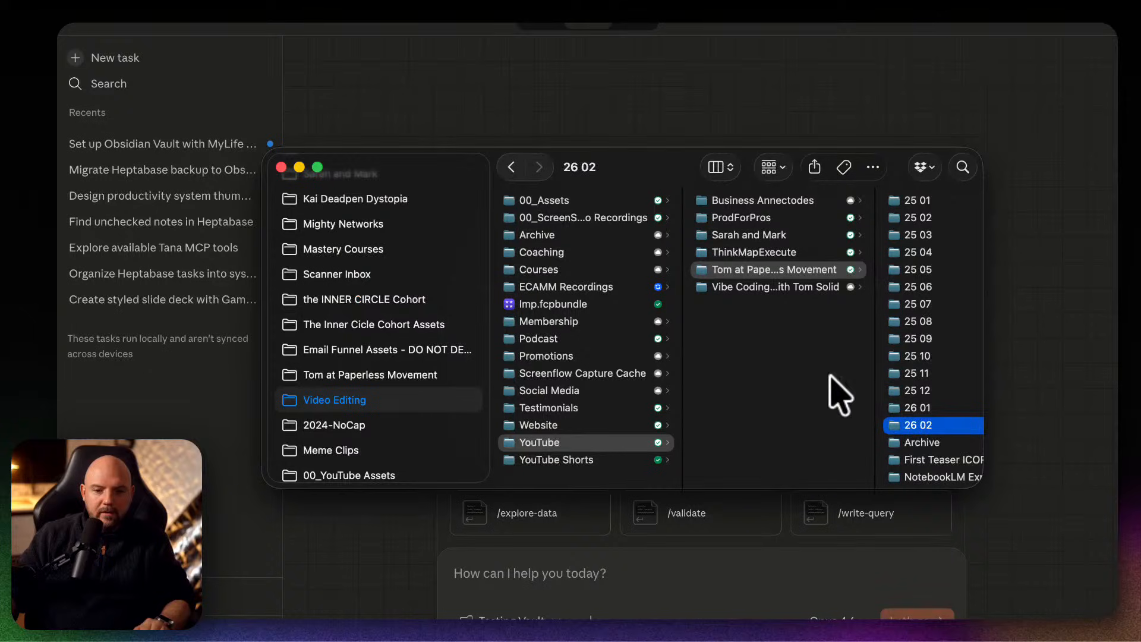
pyautogui.hscroll(1, 815, 354)
pyautogui.hscroll(2, 815, 355)
pyautogui.rightClick(670, 287)
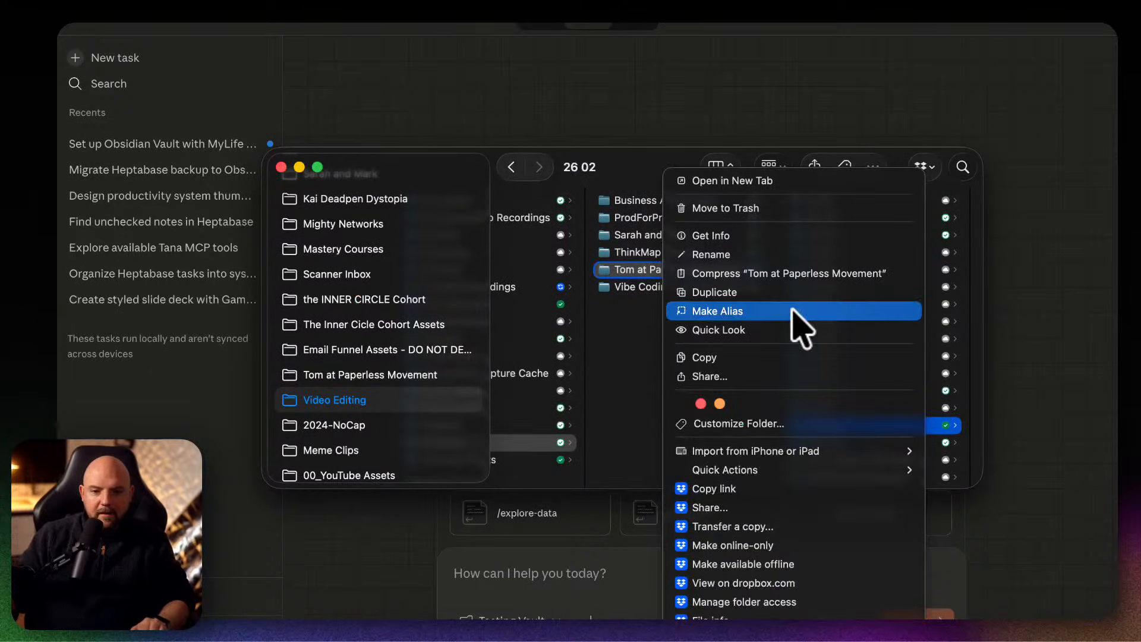
pyautogui.press('alt')
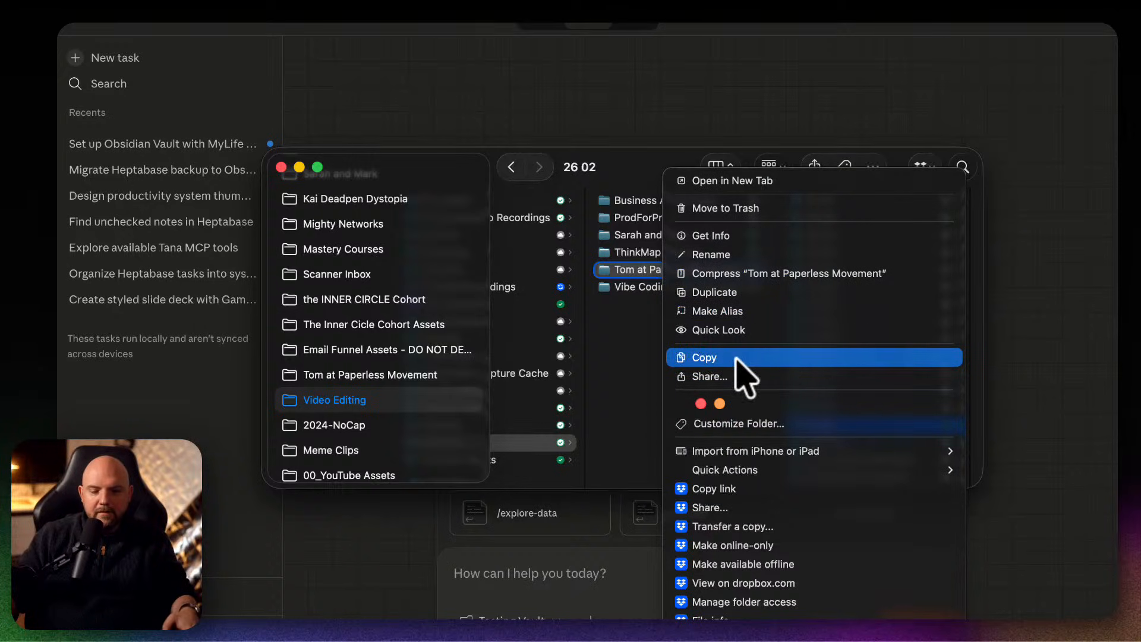
pyautogui.press('alt')
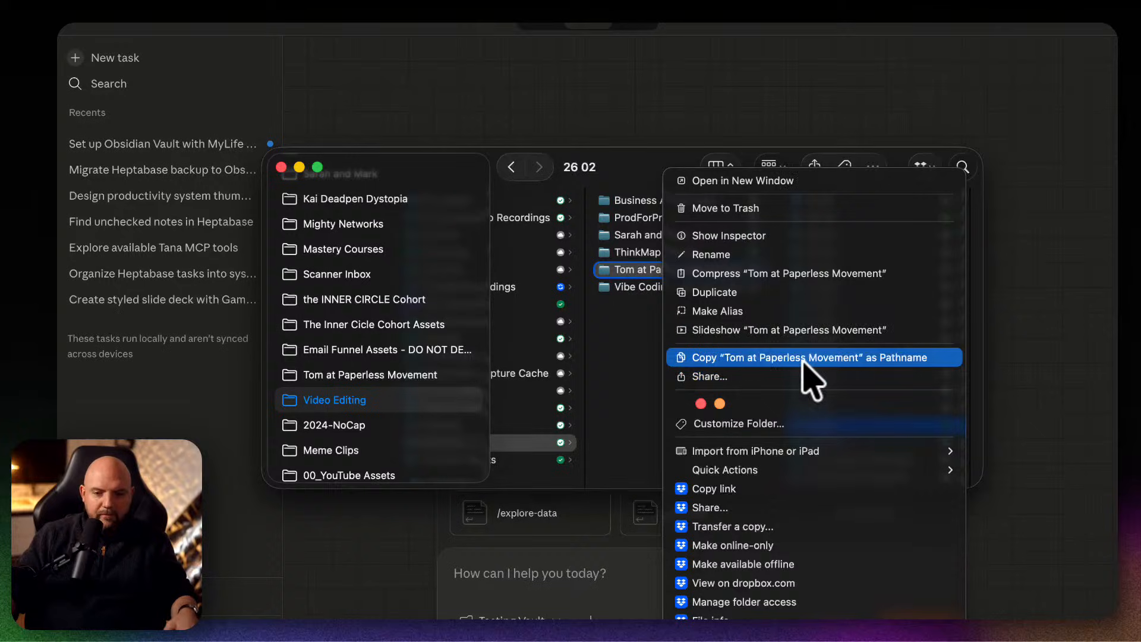
pyautogui.click(806, 357)
# Switch back to Claude, paste the copied folder path into the task prompt and clear it again.
pyautogui.click(665, 587)
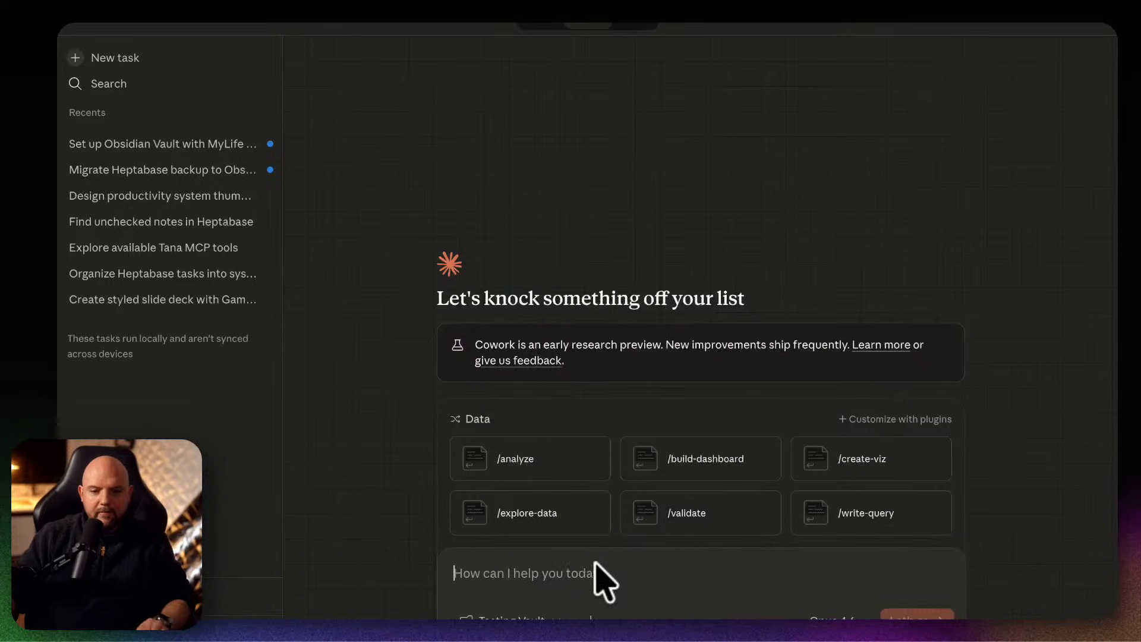
pyautogui.write("'/Users/thomasroedl/Paperless Movement® Dropbox/Team Paperless Movement®/Video Editing/YouTube/Tom at Paperless Movement'")
pyautogui.moveTo(851, 580); pyautogui.dragTo(408, 555)
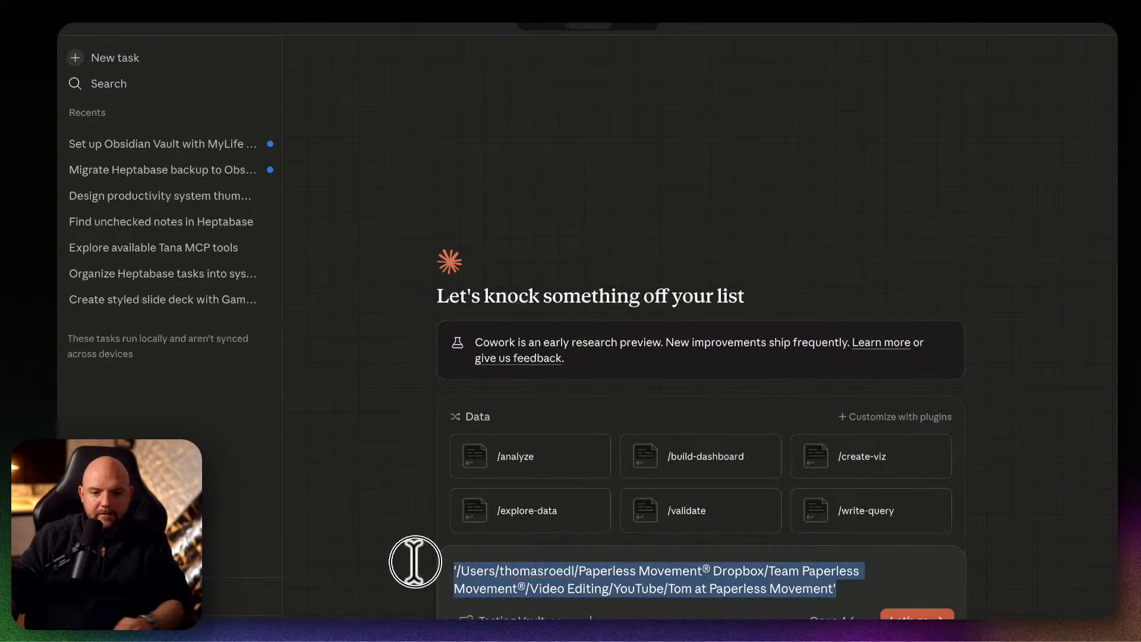
pyautogui.press('BackSpace')
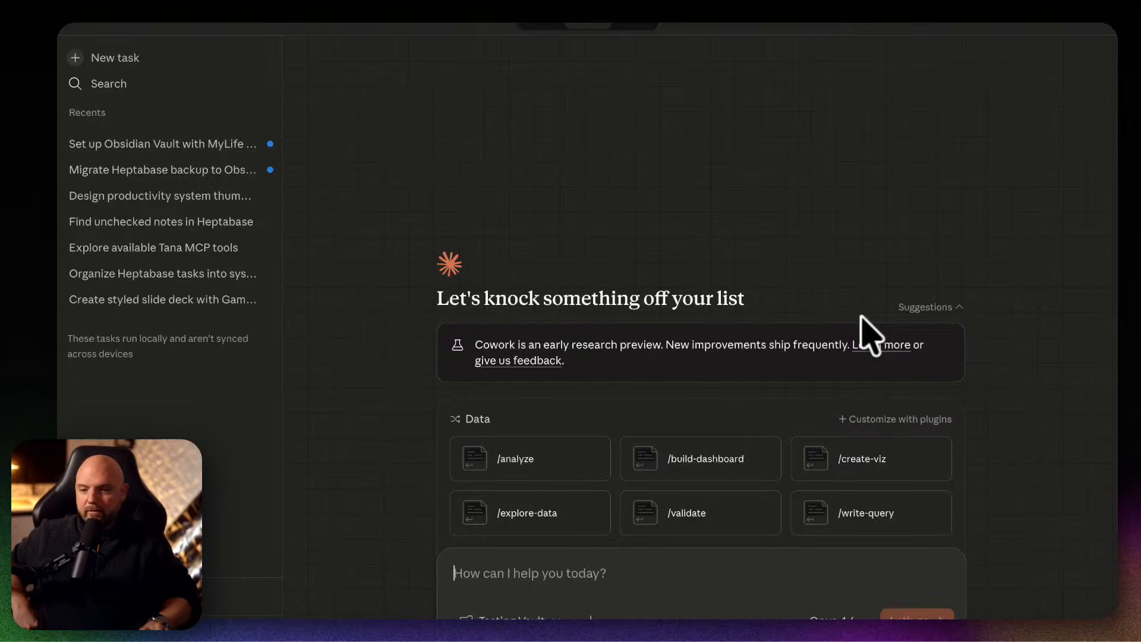
# Start the task asking Claude to find the latest AI and productivity news for professionals on Perplexity and note useful findings in today's Obsidian journal entry.
pyautogui.write('Go to Perplexity, find the latest news about AI and productivity for professionals, and create an entry for today in a journal set up in Obsidian. Note down anything that you found there that I found useful.')
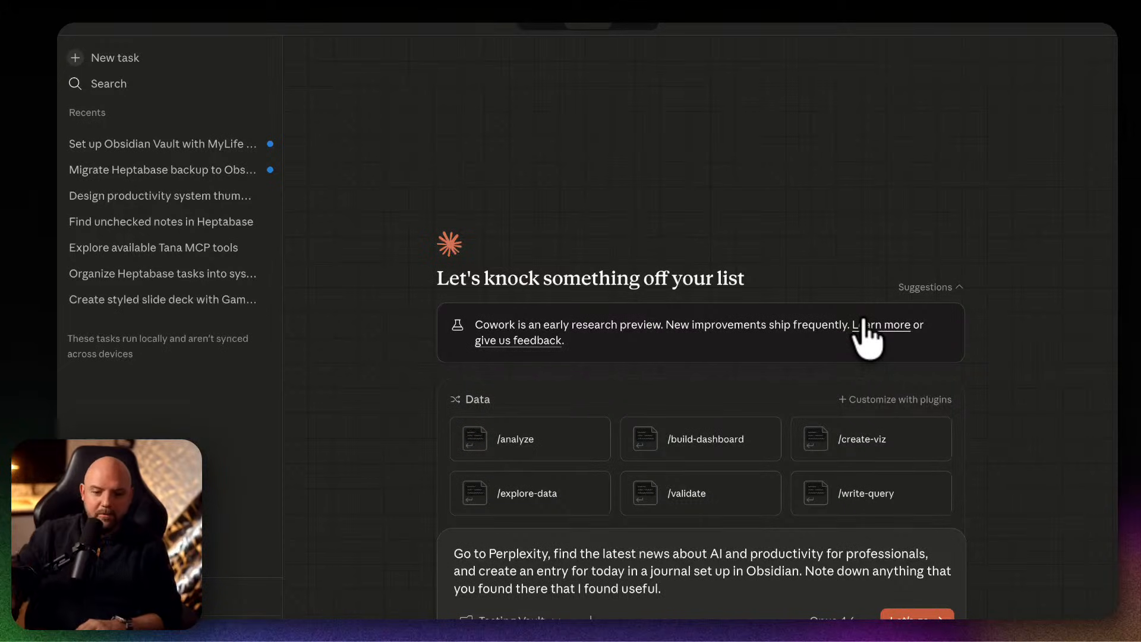
pyautogui.click(908, 615)
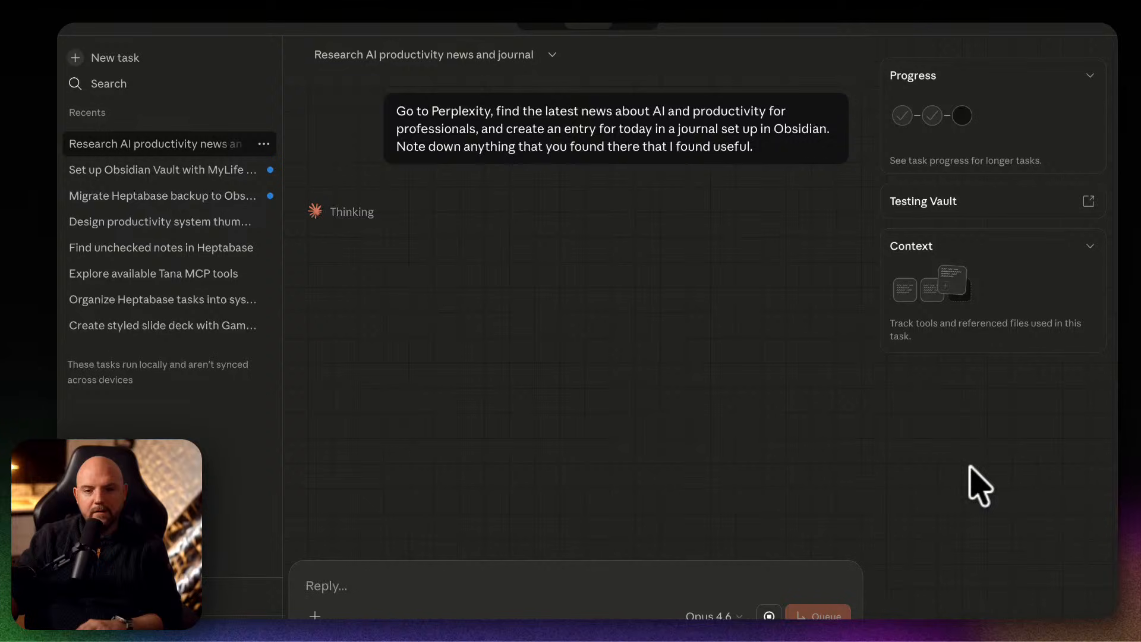
# Review the connectors available to the running task and the tool calls made through Claude in Chrome.
pyautogui.click(315, 615)
pyautogui.moveTo(389, 581)
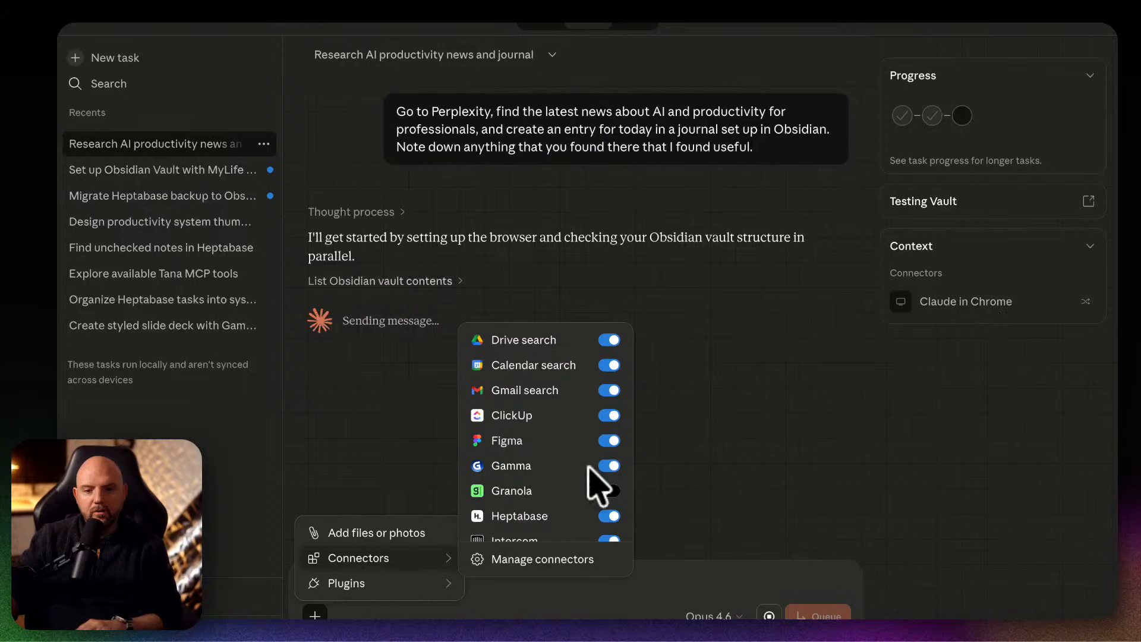
pyautogui.scroll(-4, 547, 508)
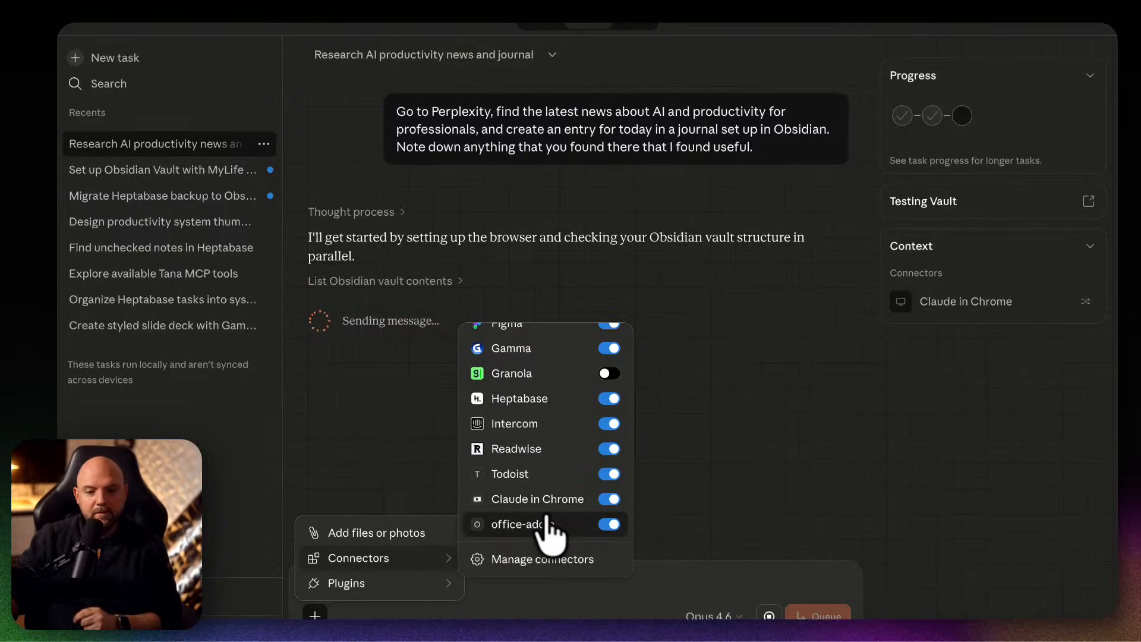
pyautogui.scroll(4, 546, 529)
pyautogui.scroll(-4, 558, 499)
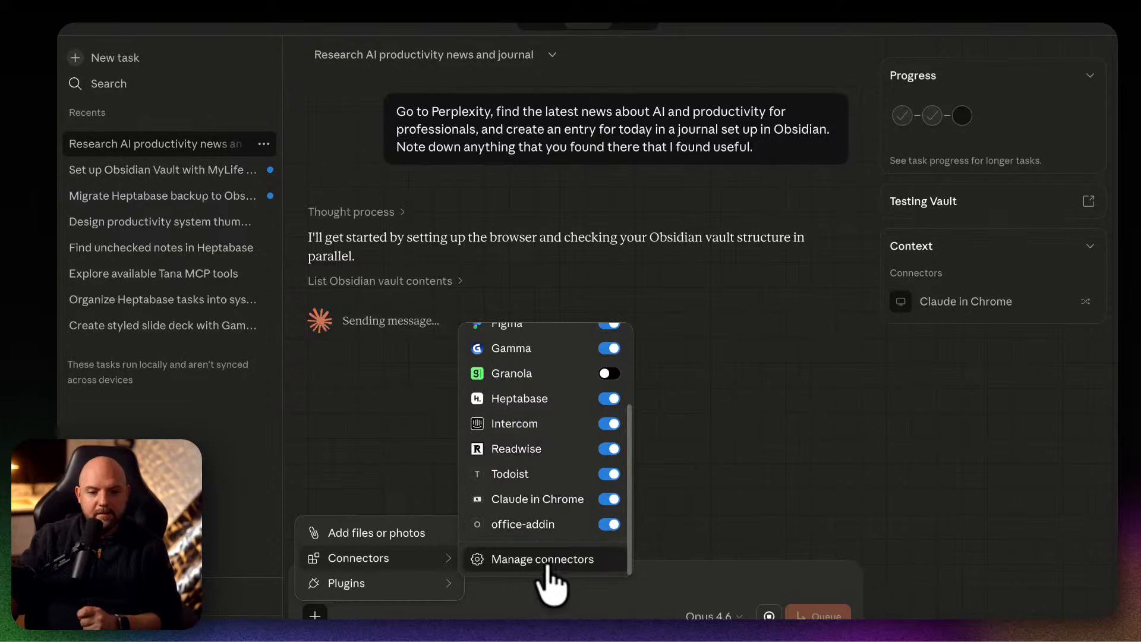
pyautogui.click(874, 520)
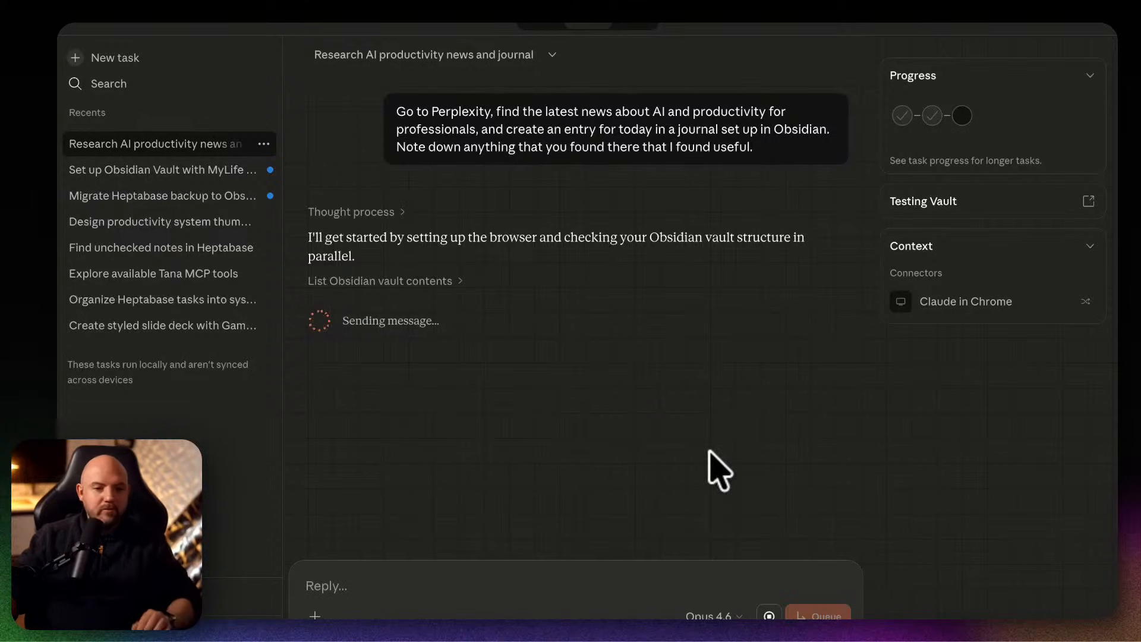
pyautogui.click(1010, 303)
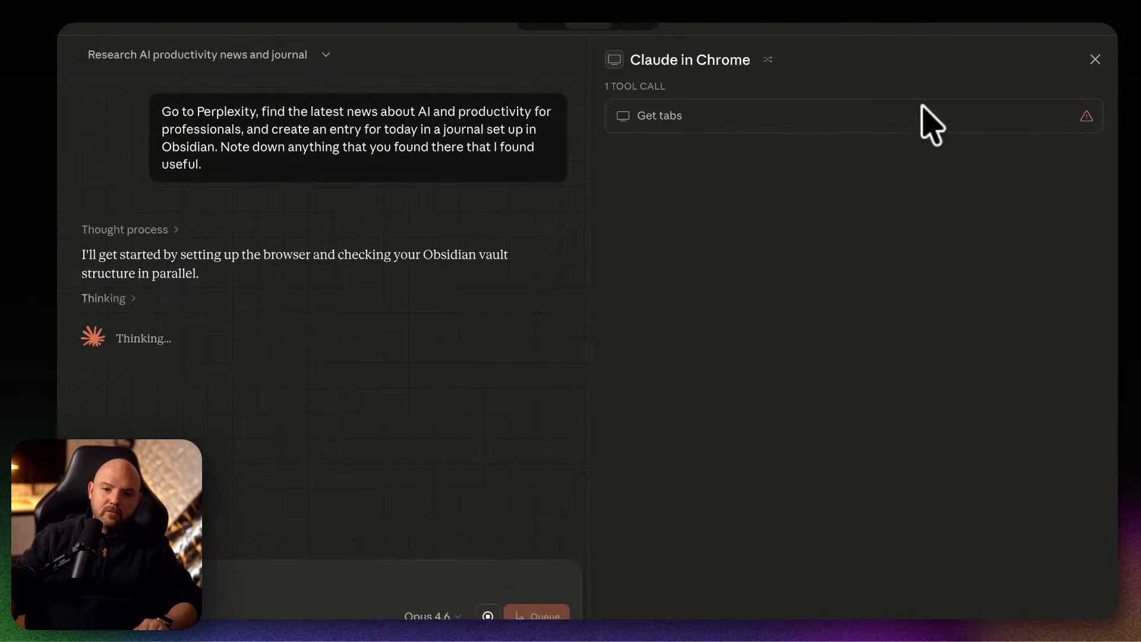
pyautogui.click(1094, 59)
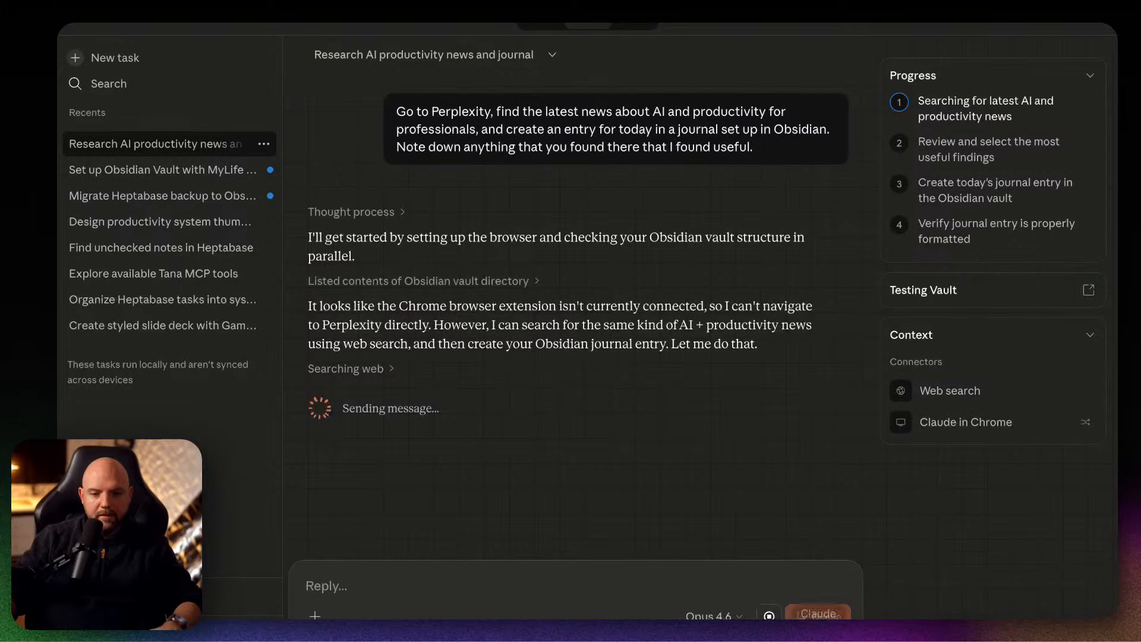
# Launch Google Chrome and open the Claude extension's side panel.
pyautogui.moveTo(817, 618)
pyautogui.hotkey('alt', 'space')
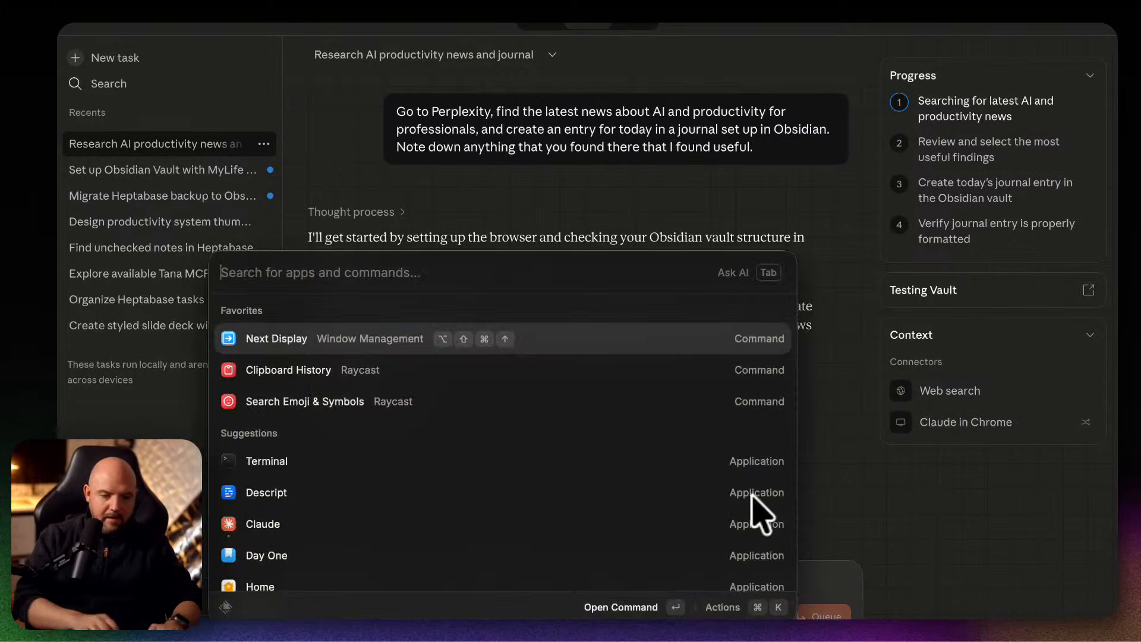
pyautogui.write('chrom')
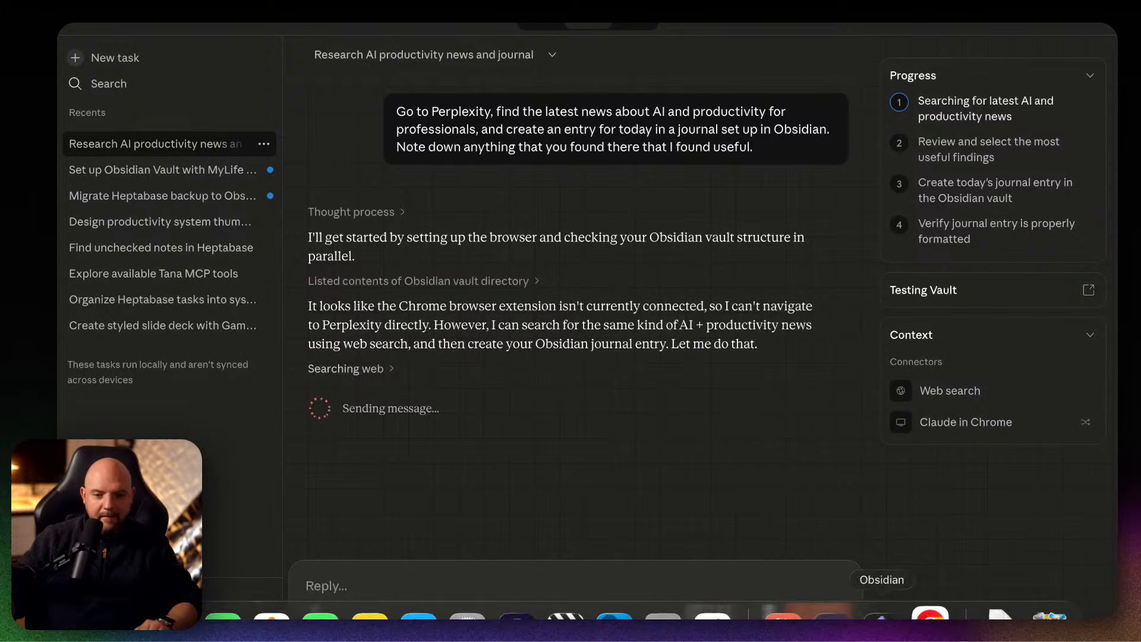
pyautogui.click(929, 612)
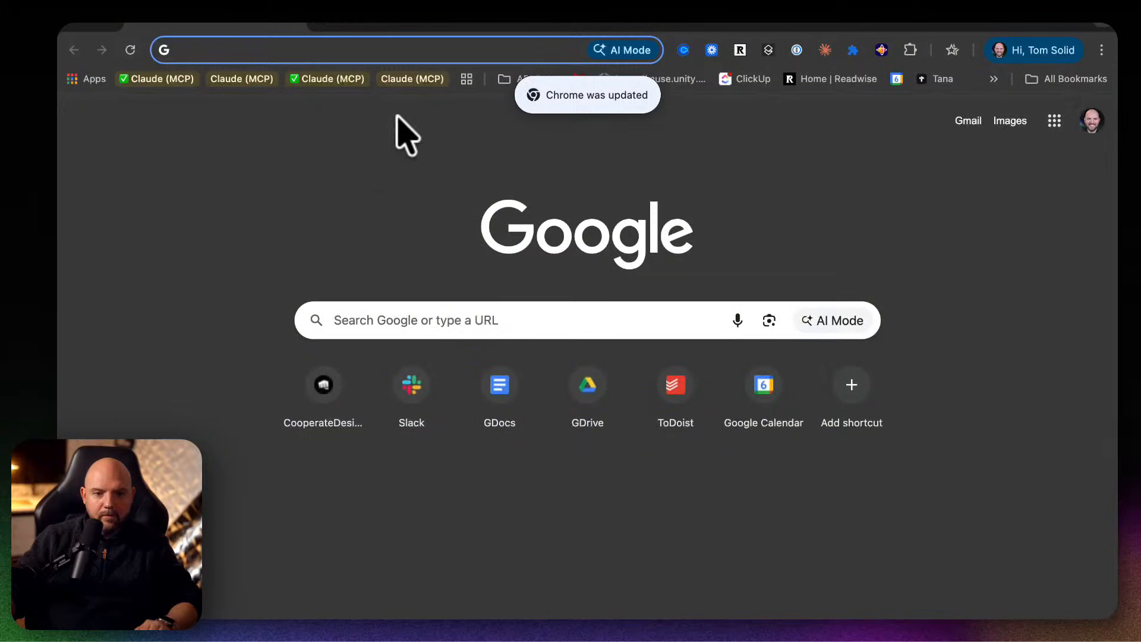
pyautogui.click(824, 49)
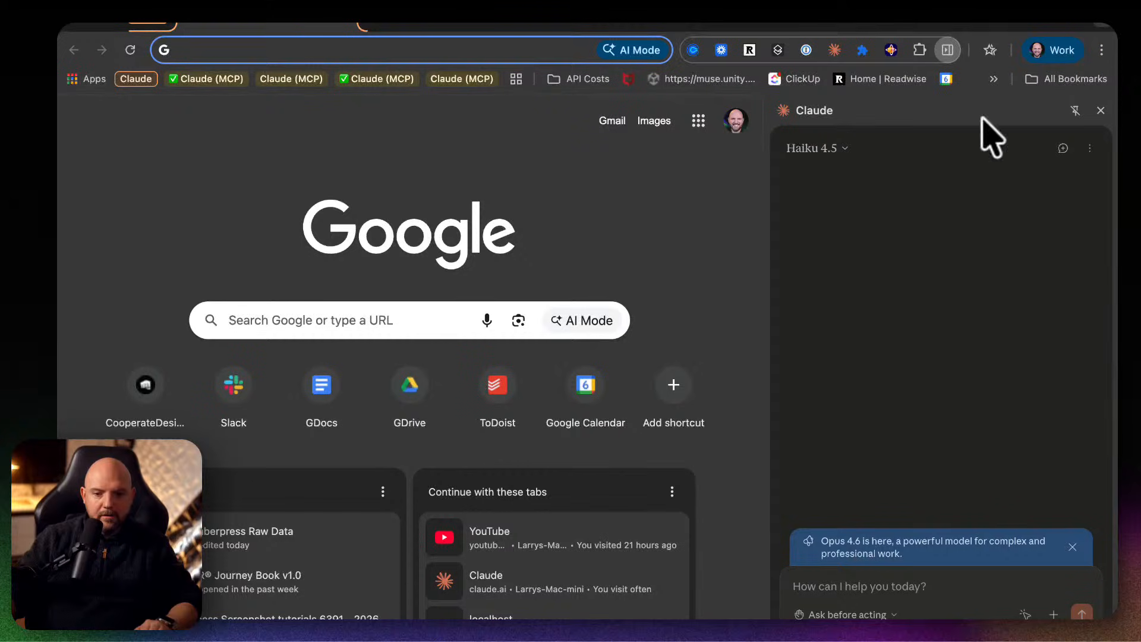
# Examine the model choices and the action permission modes offered by the Claude extension.
pyautogui.click(809, 148)
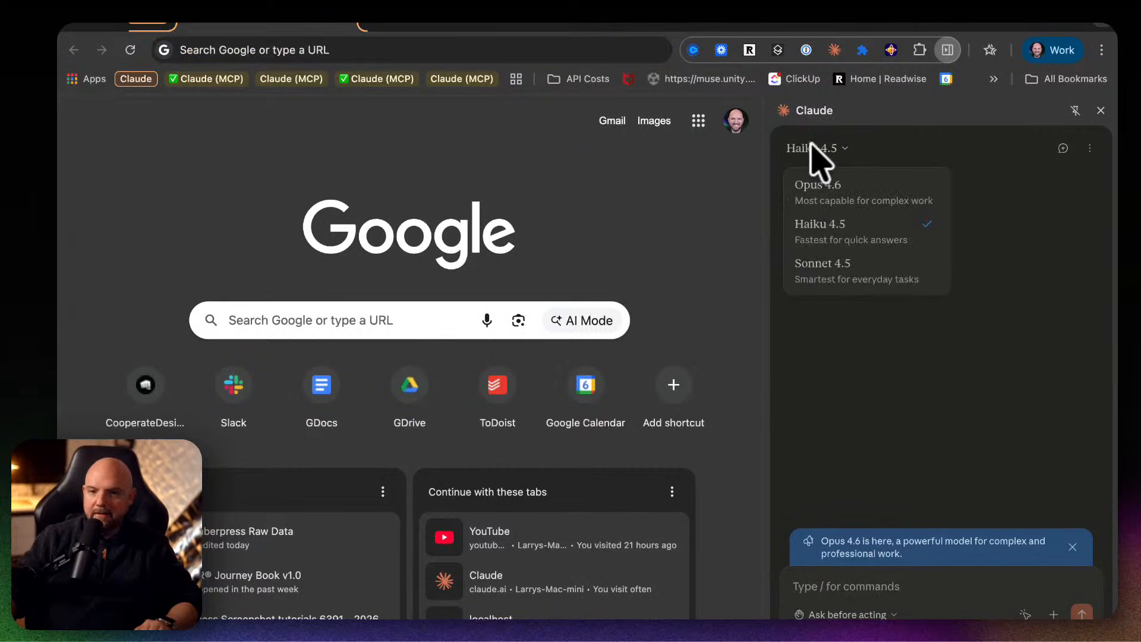
pyautogui.click(1028, 353)
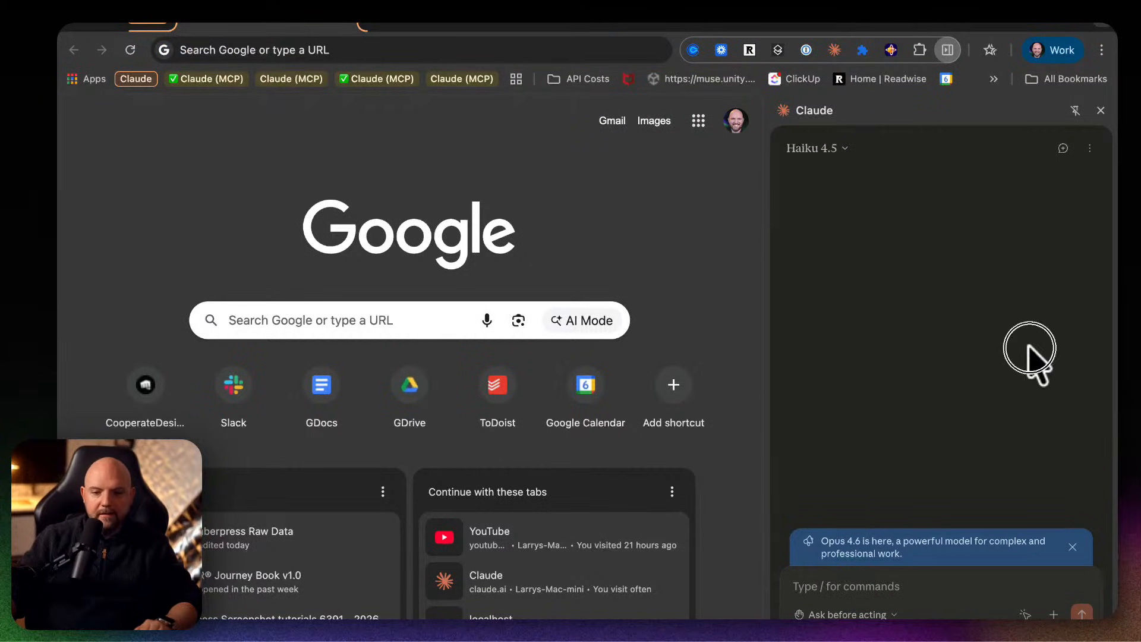
pyautogui.click(875, 614)
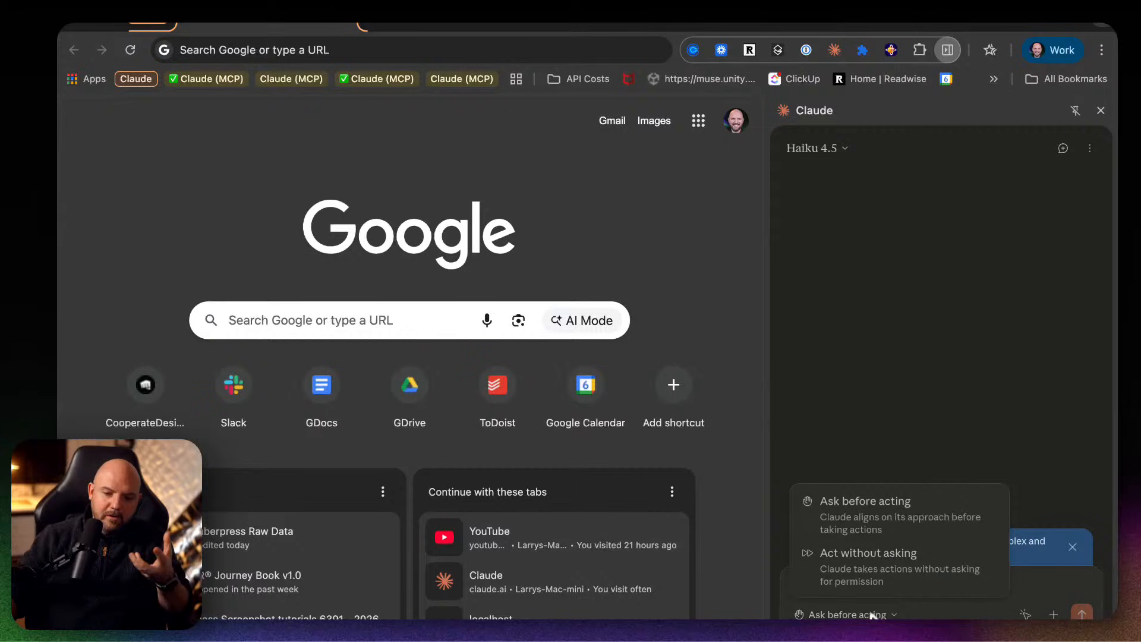
pyautogui.click(861, 315)
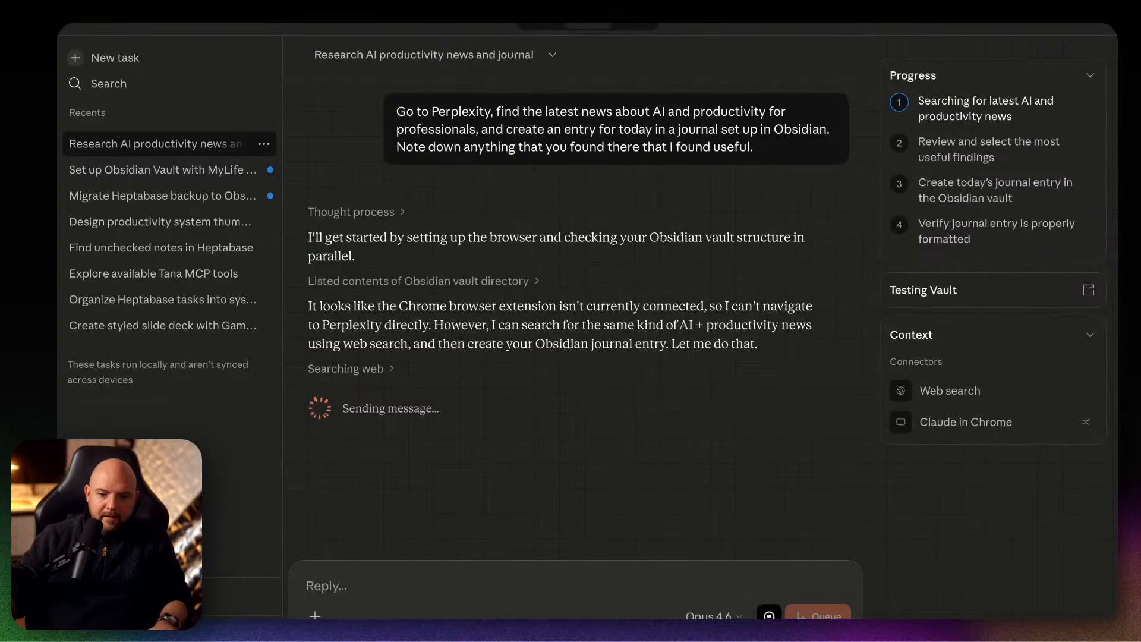
# In the Claude app's research task, send the reply "now you have access to chrome".
pyautogui.write('now you have acc')
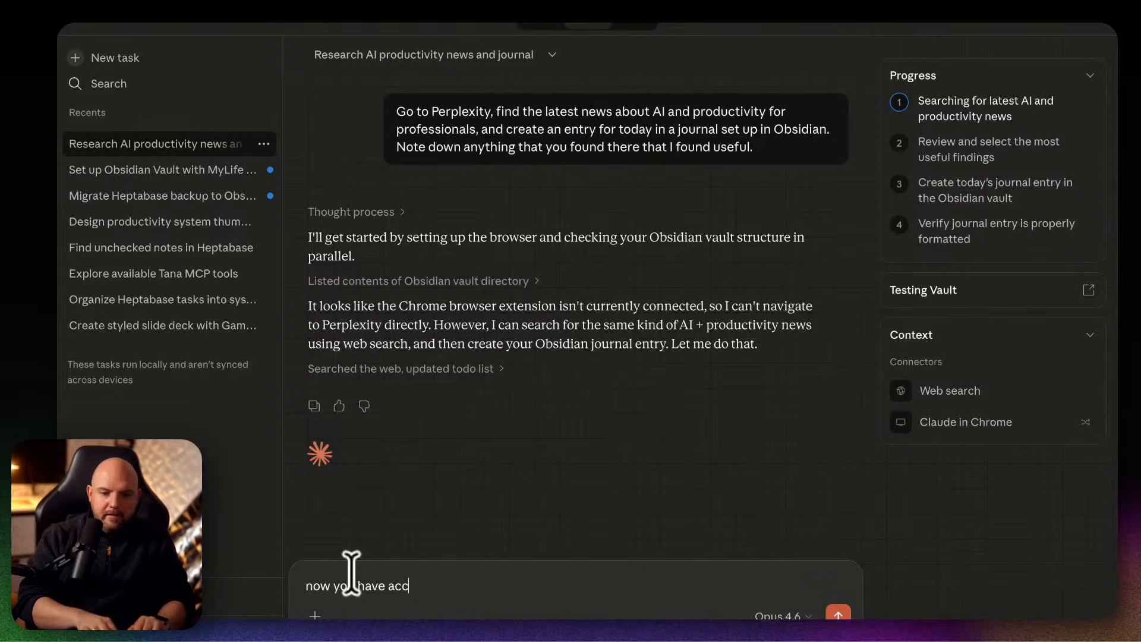
pyautogui.write('ess to chrome')
pyautogui.press('Return')
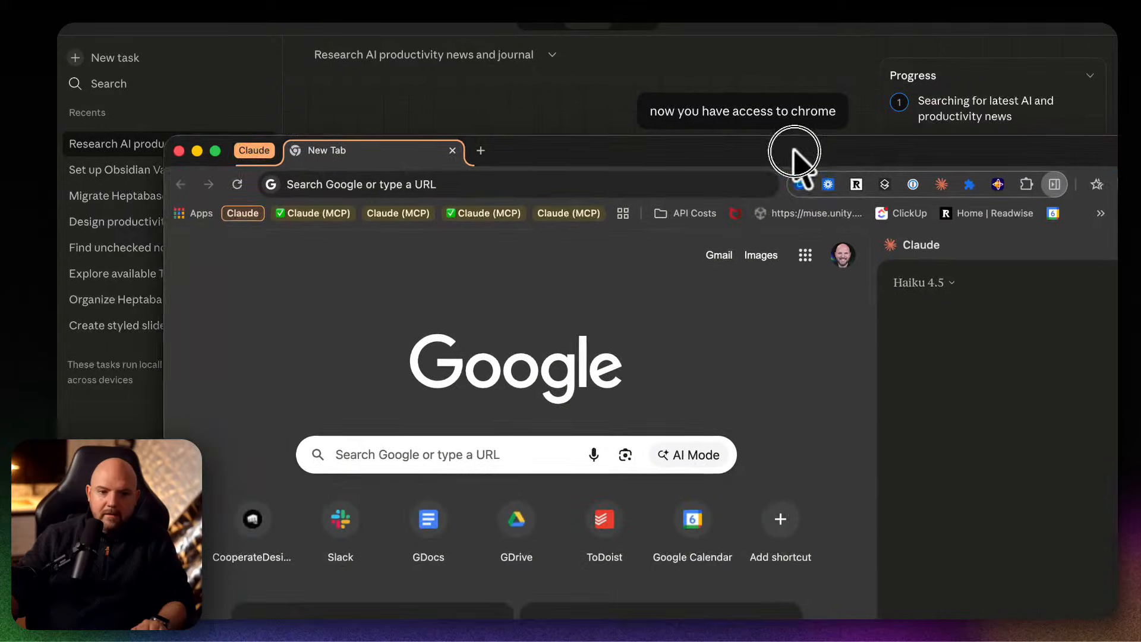
# Move and maximize the Chrome window, and open perplexity.ai.
pyautogui.moveTo(789, 158); pyautogui.dragTo(711, 258)
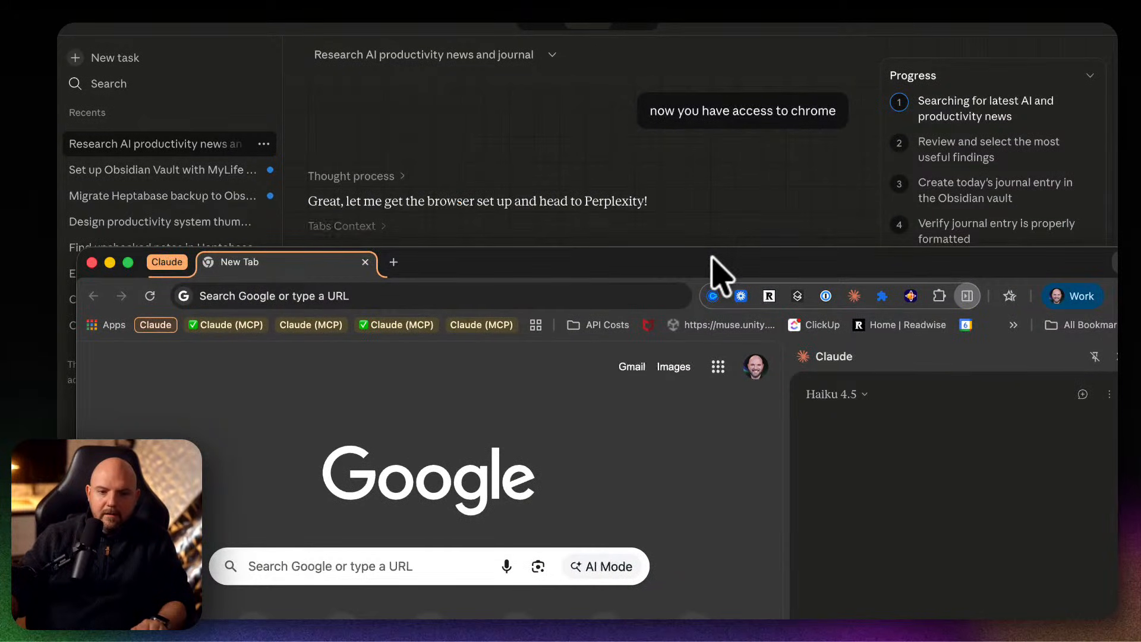
pyautogui.doubleClick(712, 258)
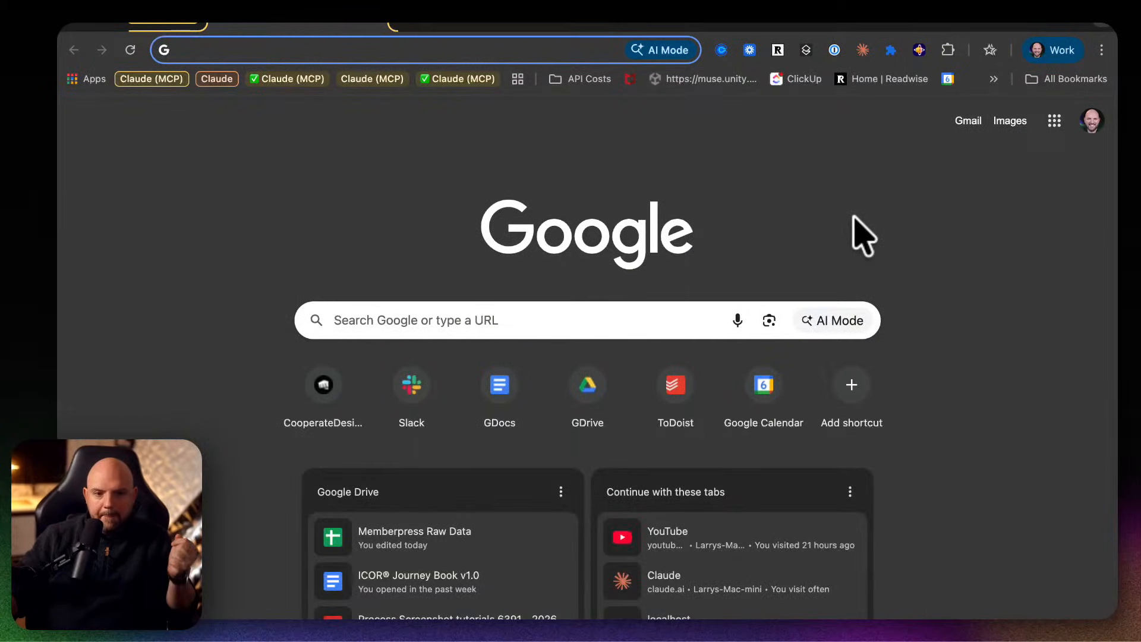
pyautogui.write('perplexity.ai')
pyautogui.press('Return')
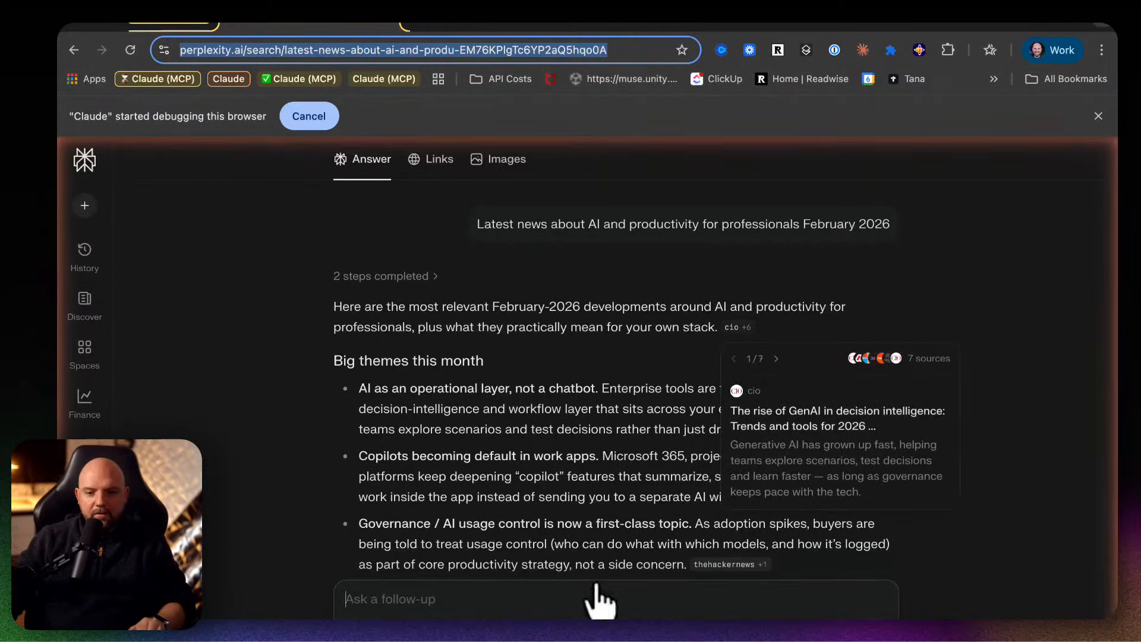
# Check Claude's Perplexity search and the New Tab page in Chrome, and return to the Claude app.
pyautogui.click(998, 280)
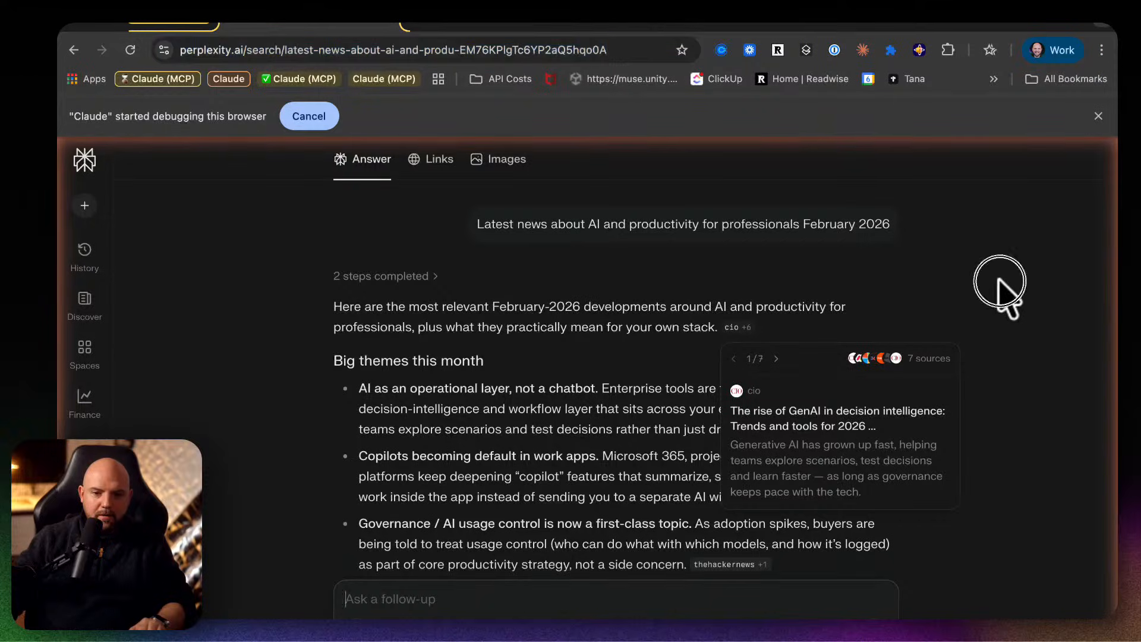
pyautogui.moveTo(696, 30); pyautogui.dragTo(1116, 58)
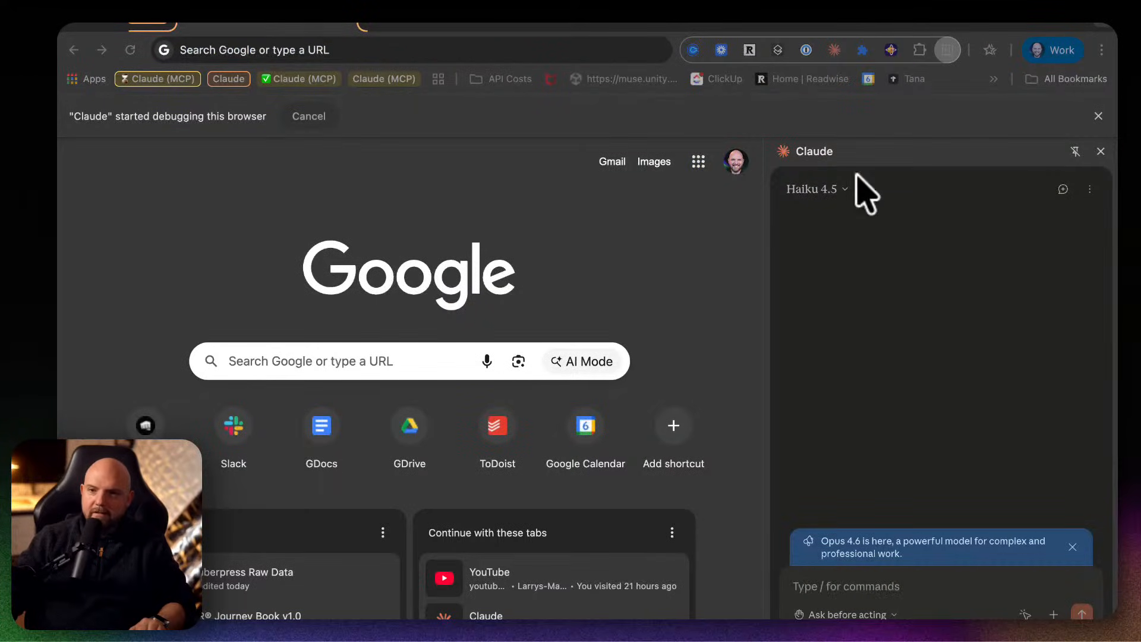
pyautogui.click(442, 28)
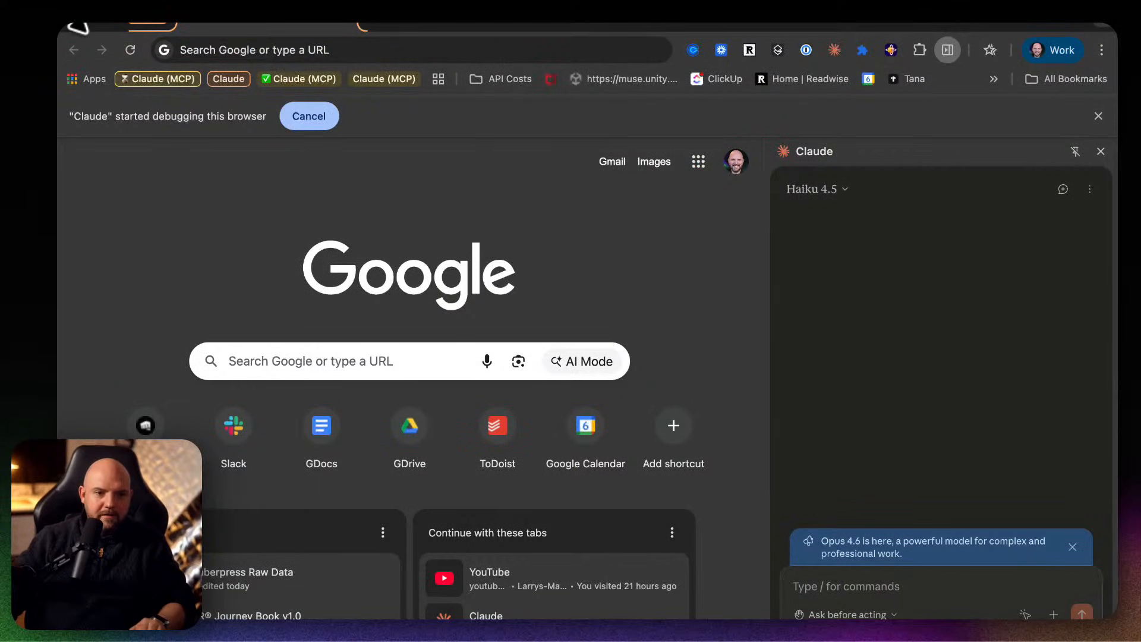
pyautogui.click(68, 10)
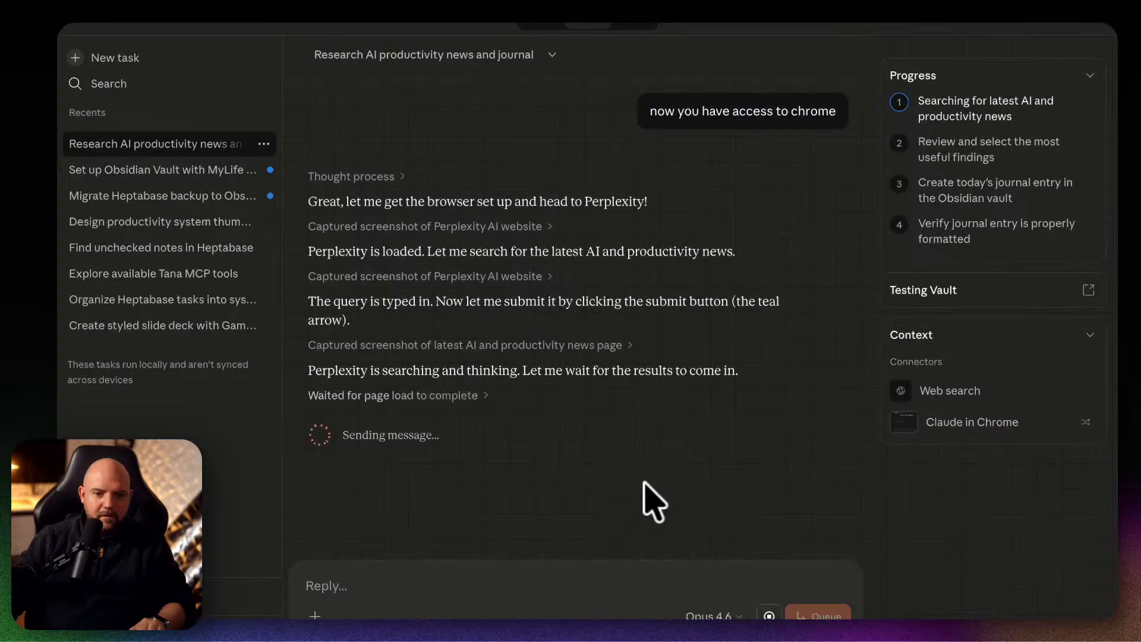
# Review the progress of the Heptabase migration task and the MyLife vault setup task.
pyautogui.click(178, 196)
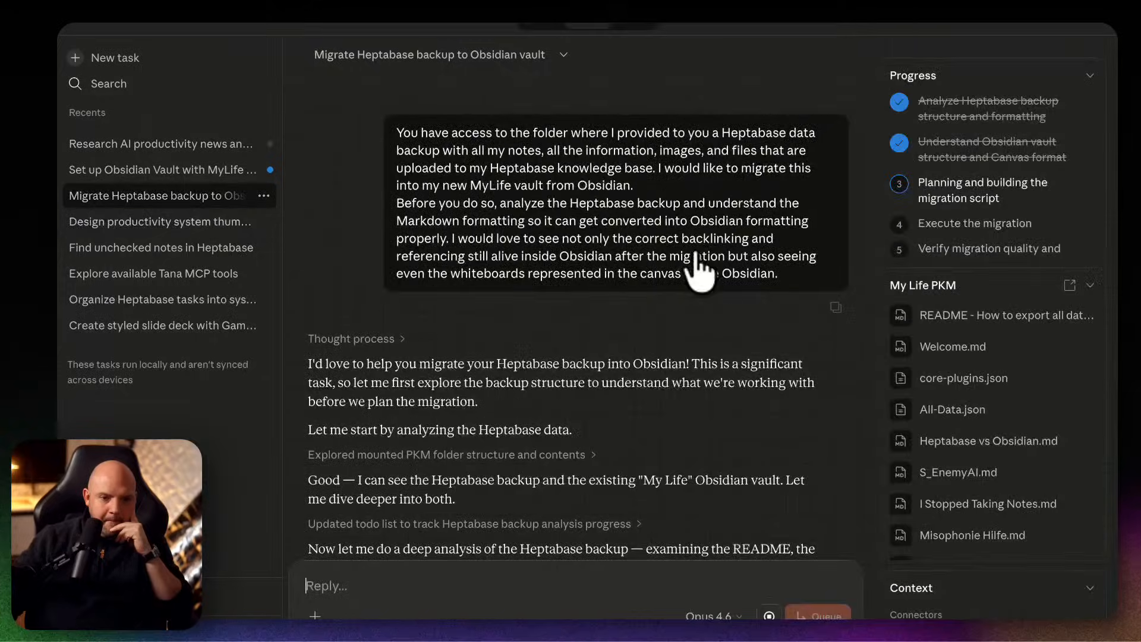
pyautogui.scroll(-4, 661, 406)
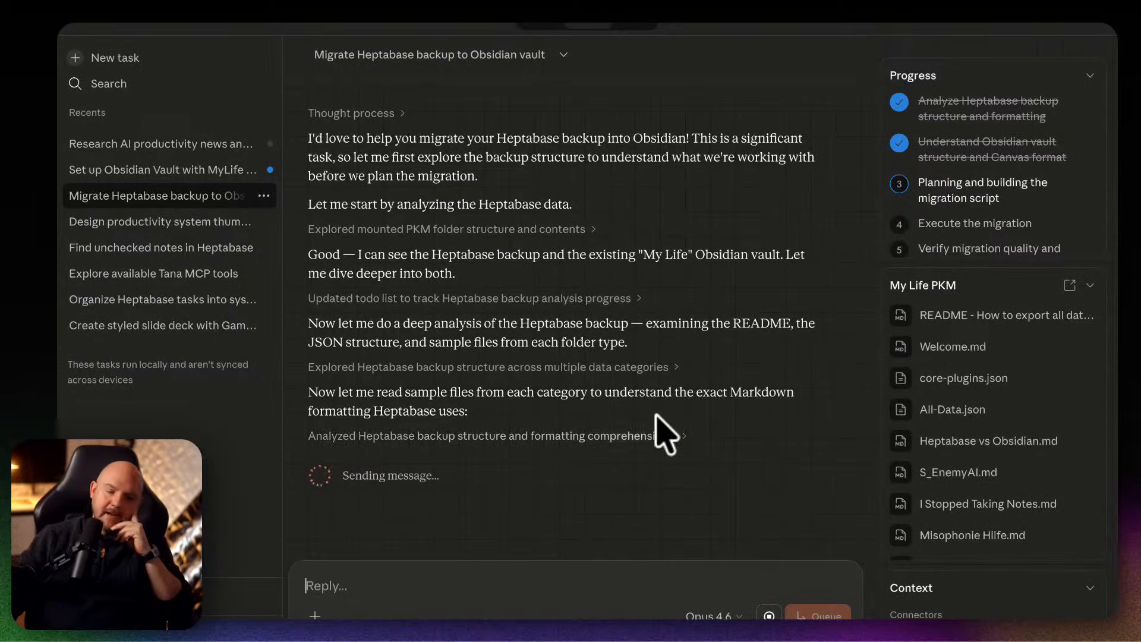
pyautogui.click(167, 172)
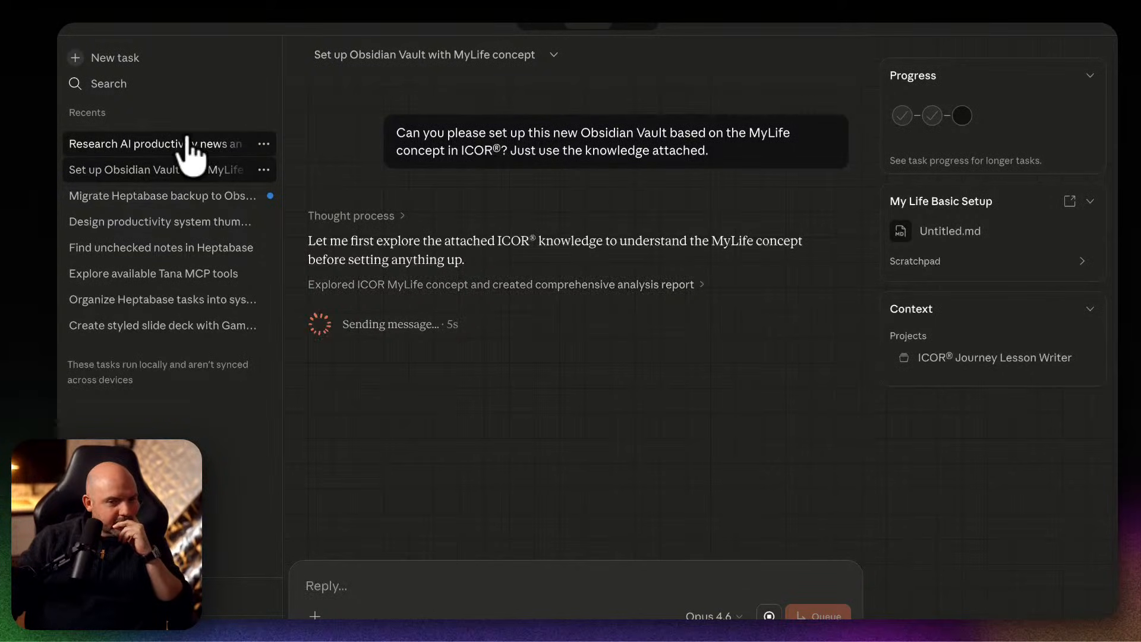
# Examine the available models and the detailed steps Claude ran to explore the ICOR MyLife concept in the vault setup task.
pyautogui.click(711, 616)
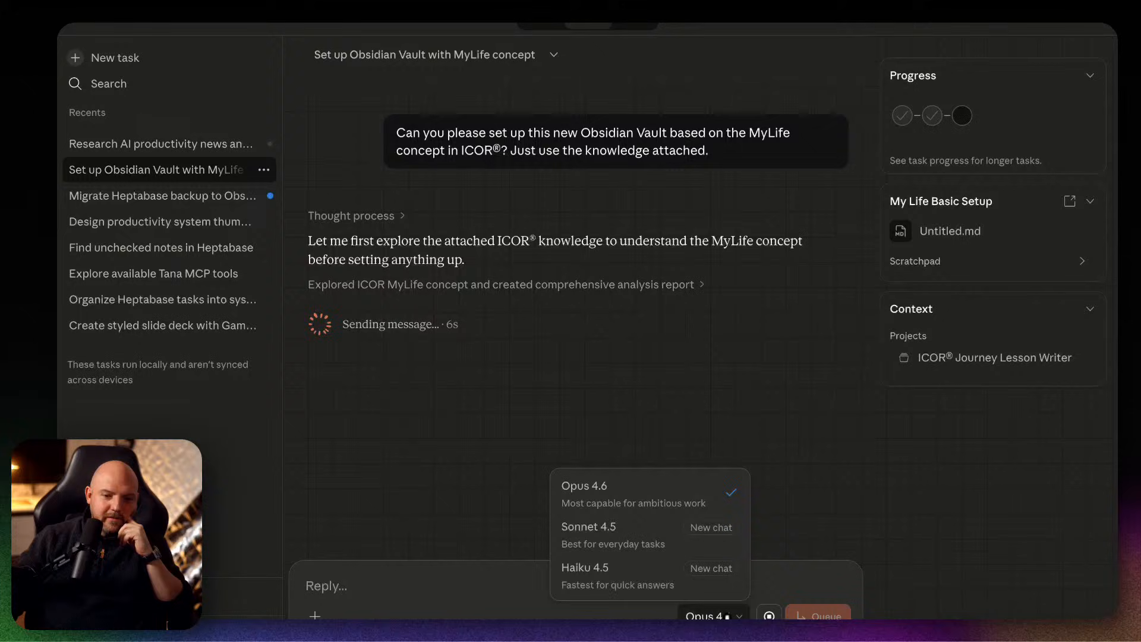
pyautogui.click(625, 288)
pyautogui.click(653, 285)
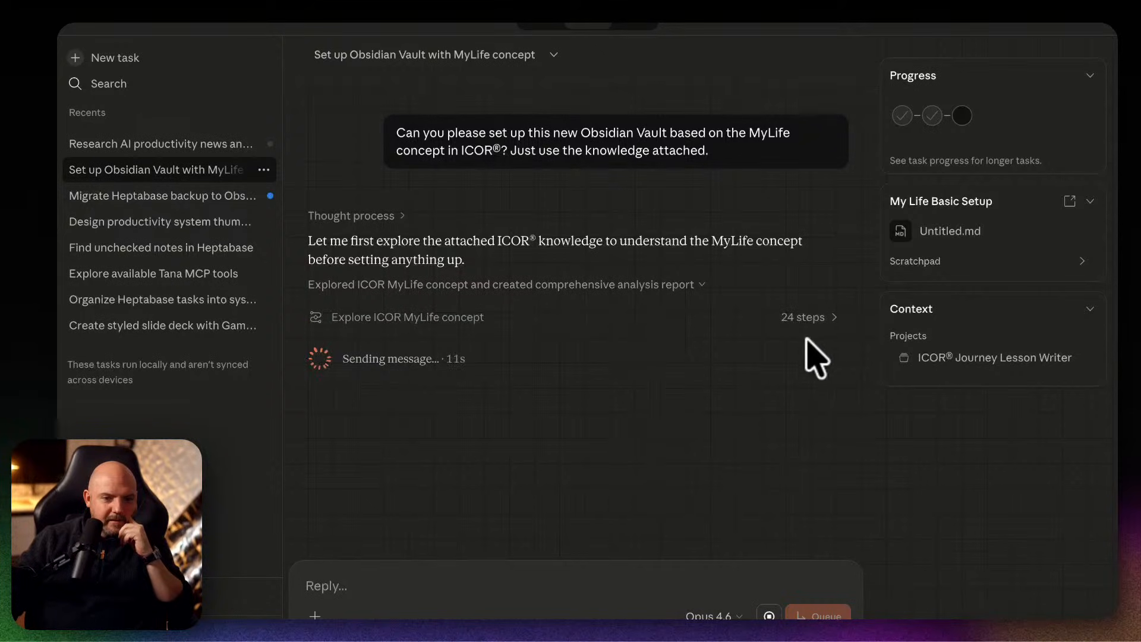
pyautogui.click(809, 317)
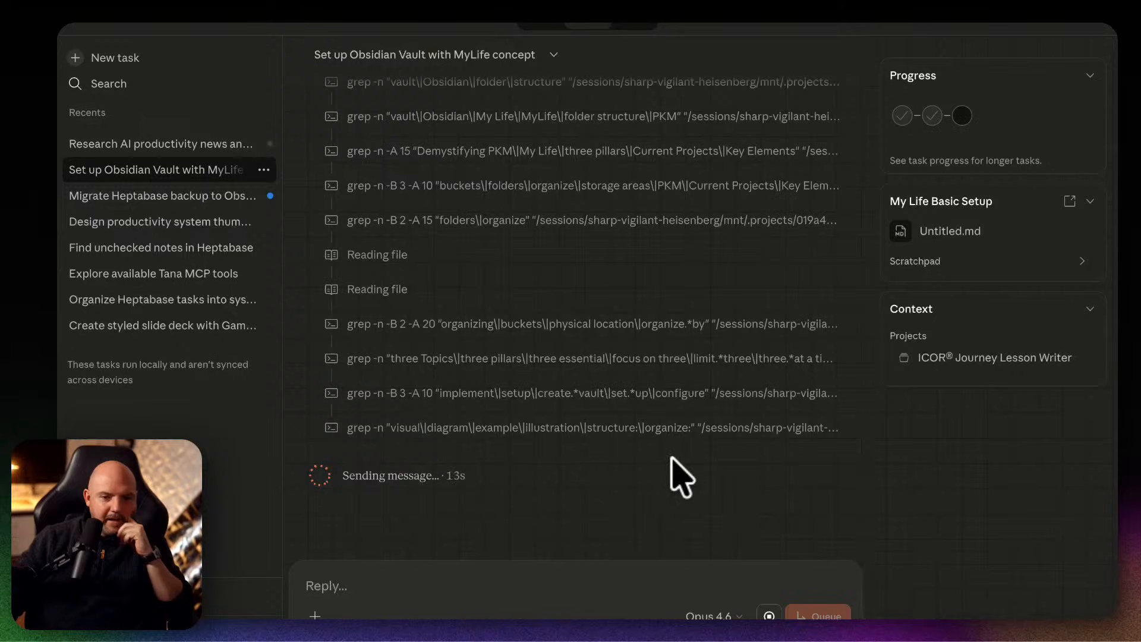
pyautogui.scroll(7, 683, 478)
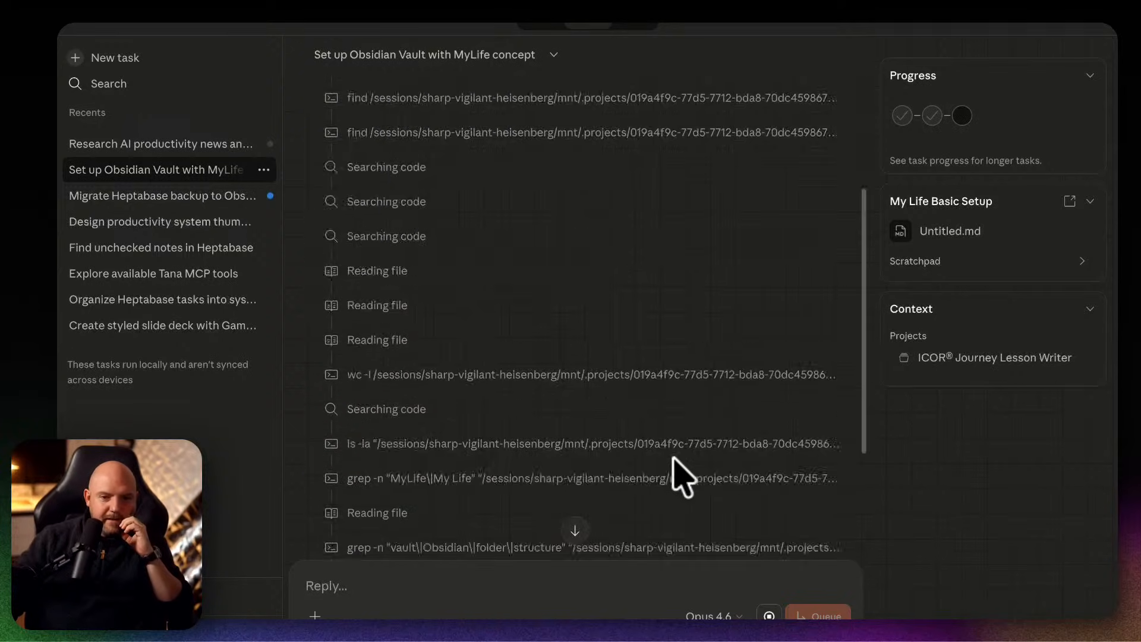
pyautogui.scroll(-7, 684, 477)
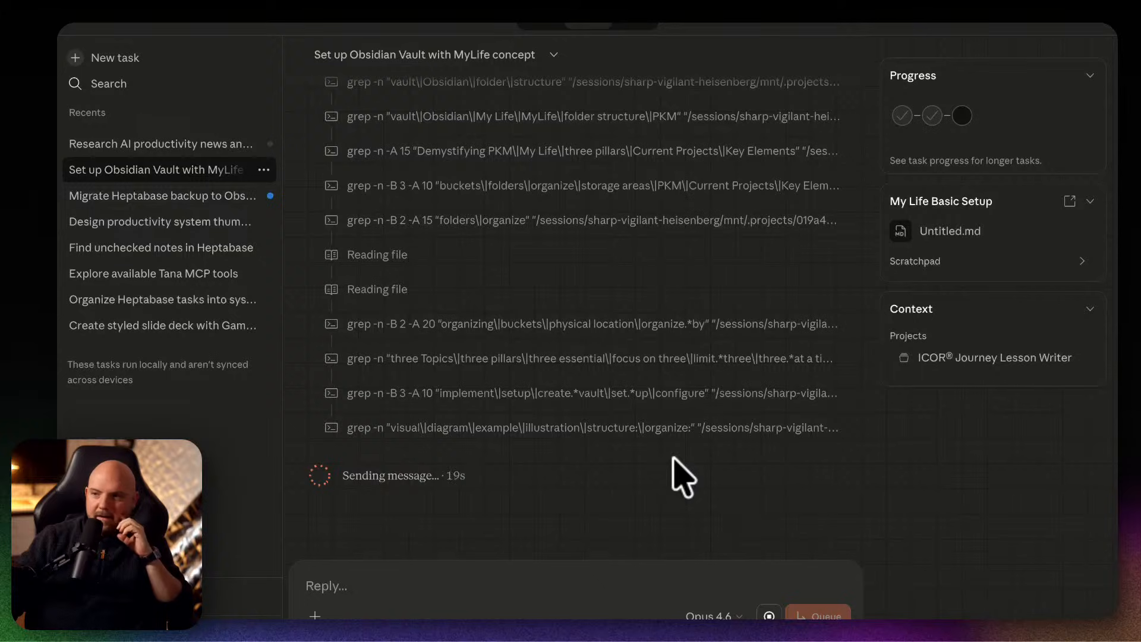
# Review Claude's progress on the "Research AI productivity news and journal" task.
pyautogui.click(210, 148)
pyautogui.scroll(-3, 649, 257)
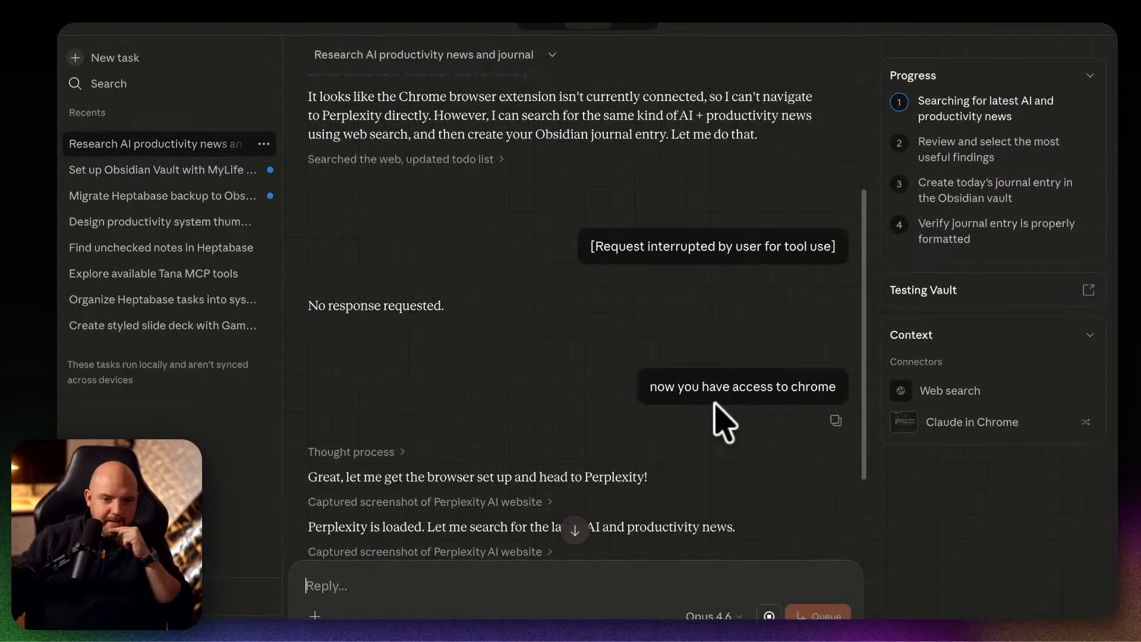
pyautogui.scroll(-6, 725, 421)
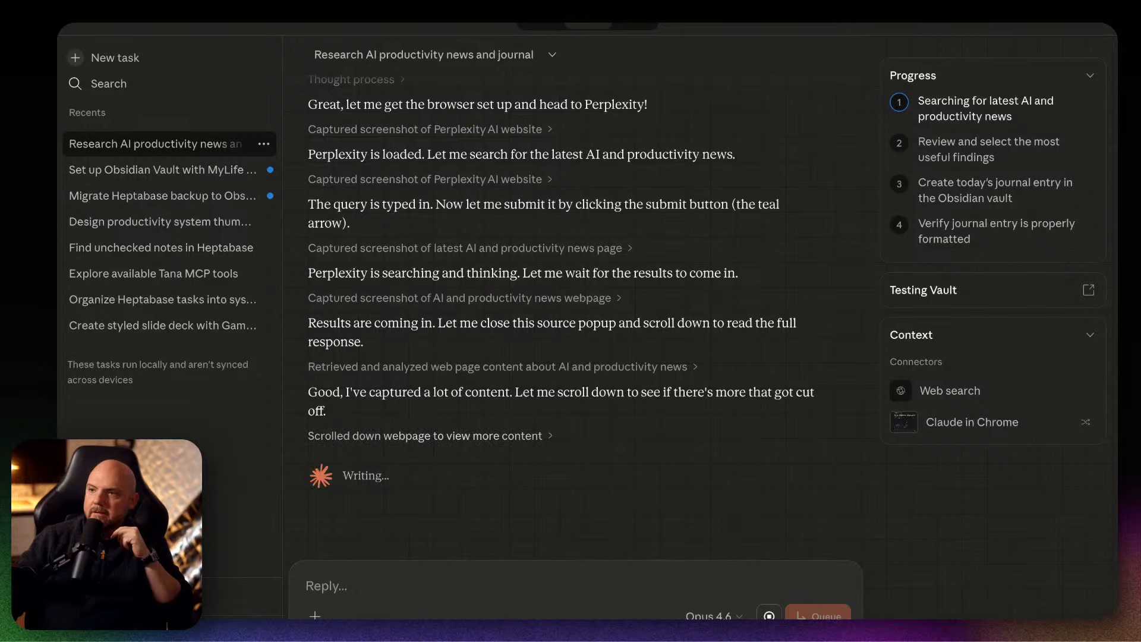
pyautogui.moveTo(1116, 30); pyautogui.dragTo(573, 28)
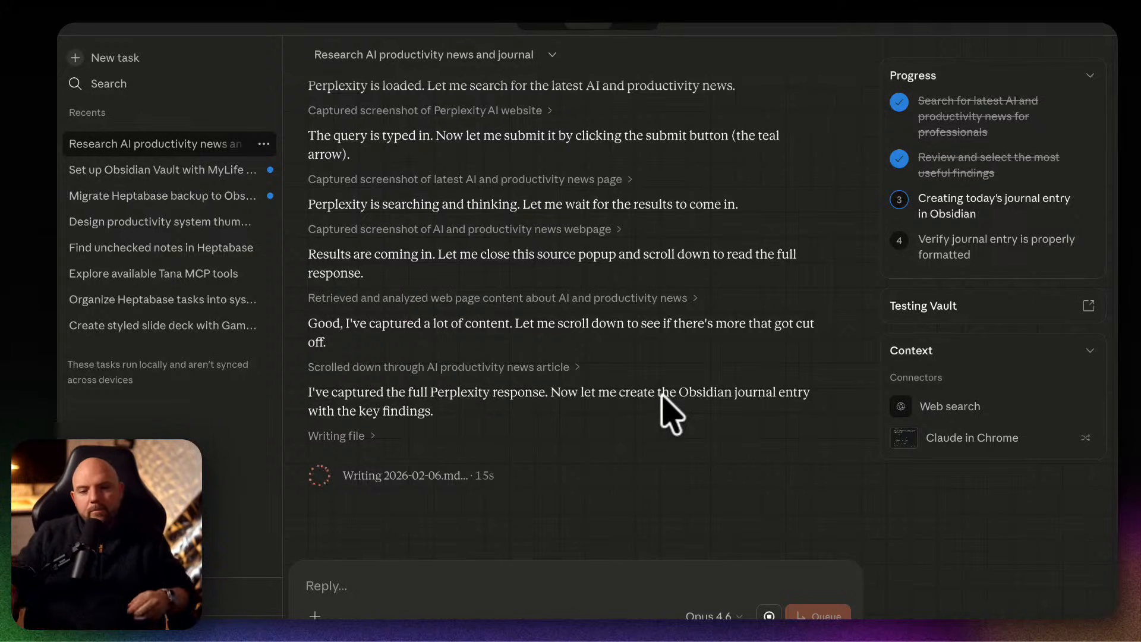
# Open Terminal, move its window over the Claude app and enlarge it.
pyautogui.moveTo(663, 618)
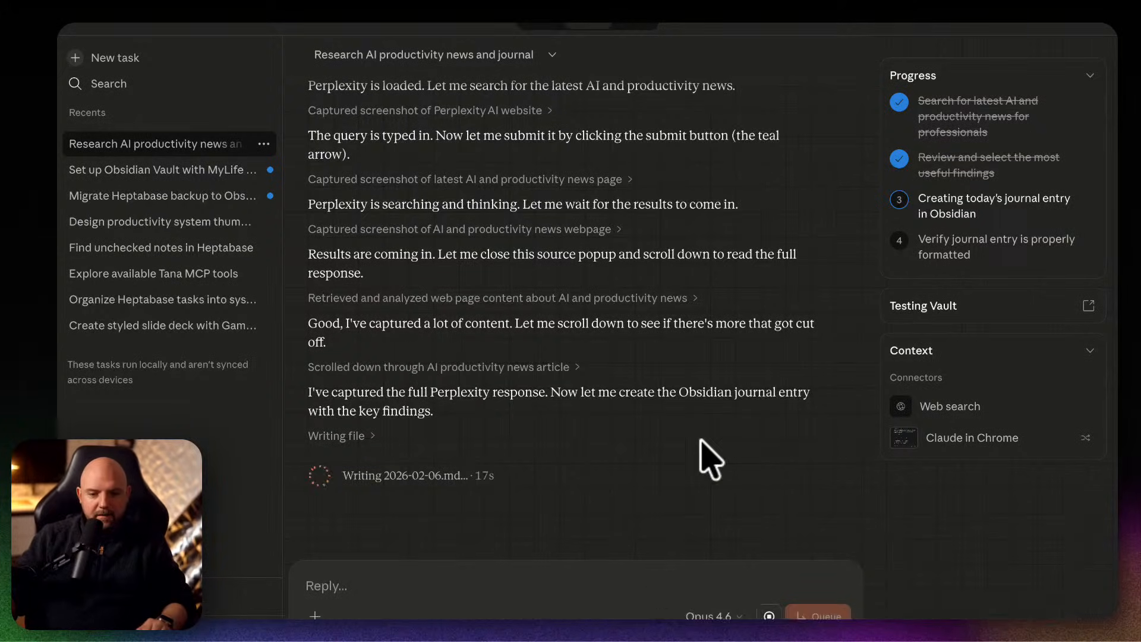
pyautogui.press('super+space')
pyautogui.write('term')
pyautogui.press('Escape')
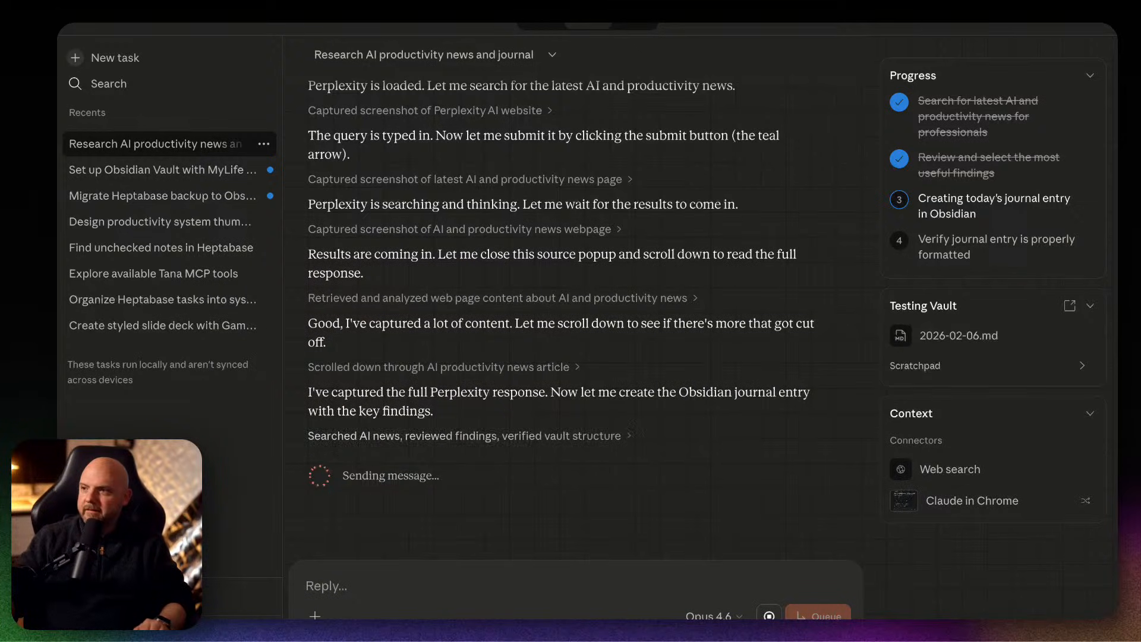
pyautogui.moveTo(797, 132); pyautogui.dragTo(535, 158)
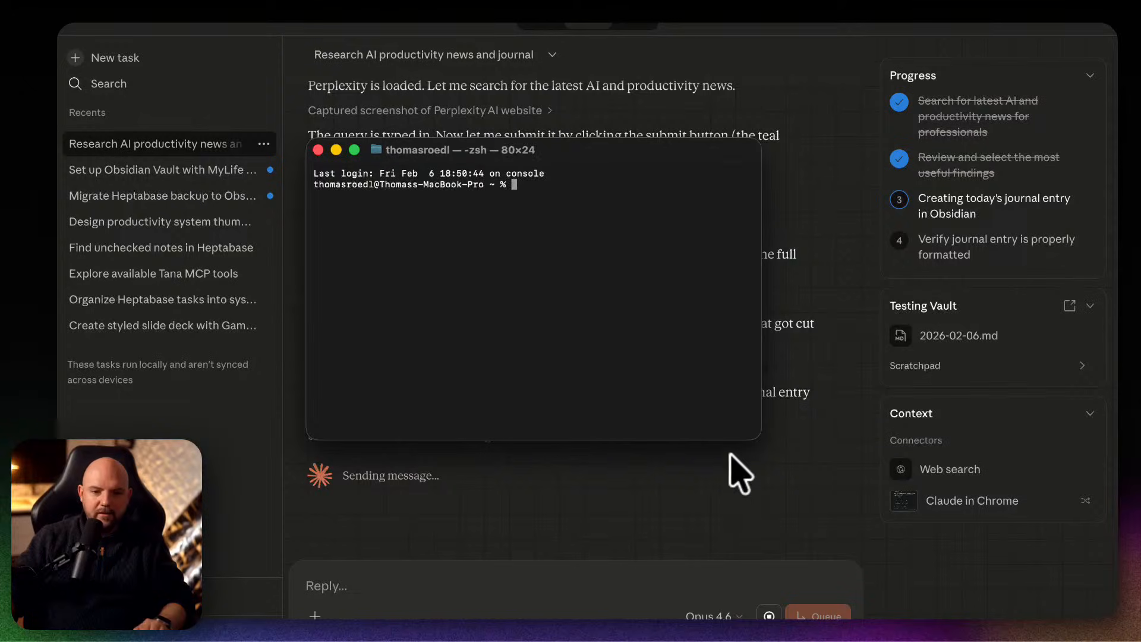
pyautogui.moveTo(755, 434); pyautogui.dragTo(842, 493)
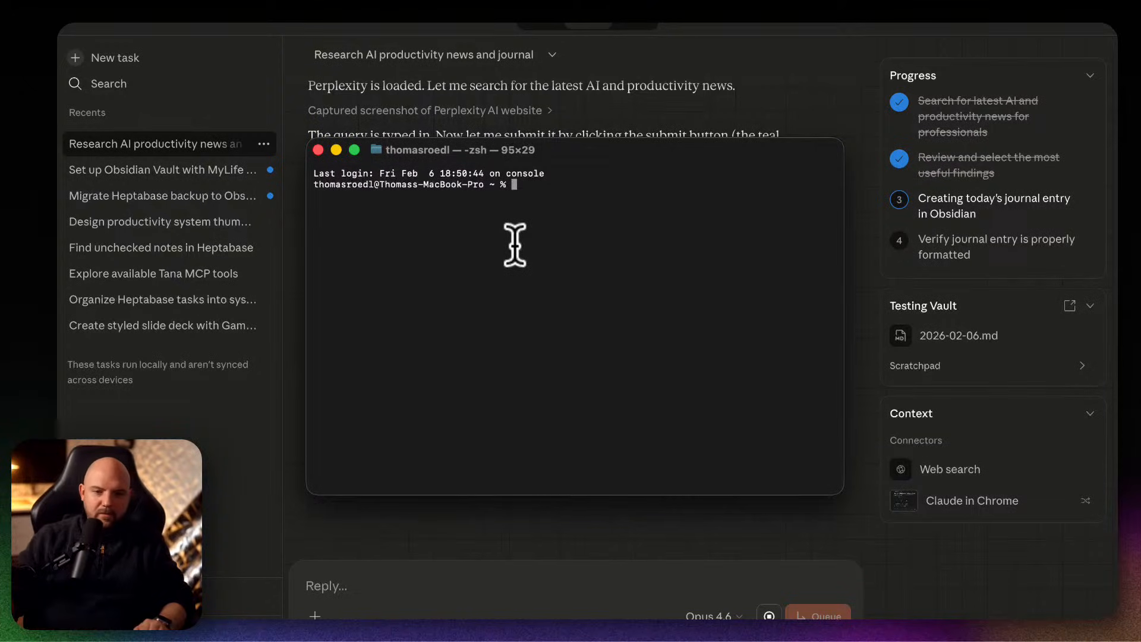
# In Finder, open the My Life Setup folder inside the personal folder of the Paperless Movement Dropbox.
pyautogui.moveTo(491, 618)
pyautogui.click(121, 618)
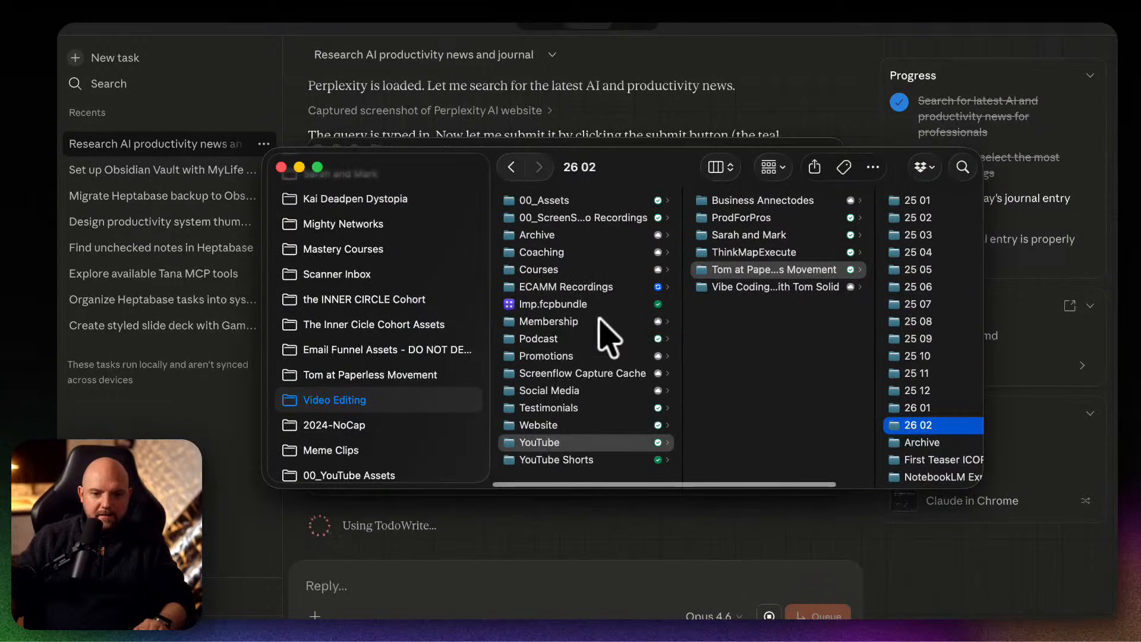
pyautogui.scroll(5, 389, 306)
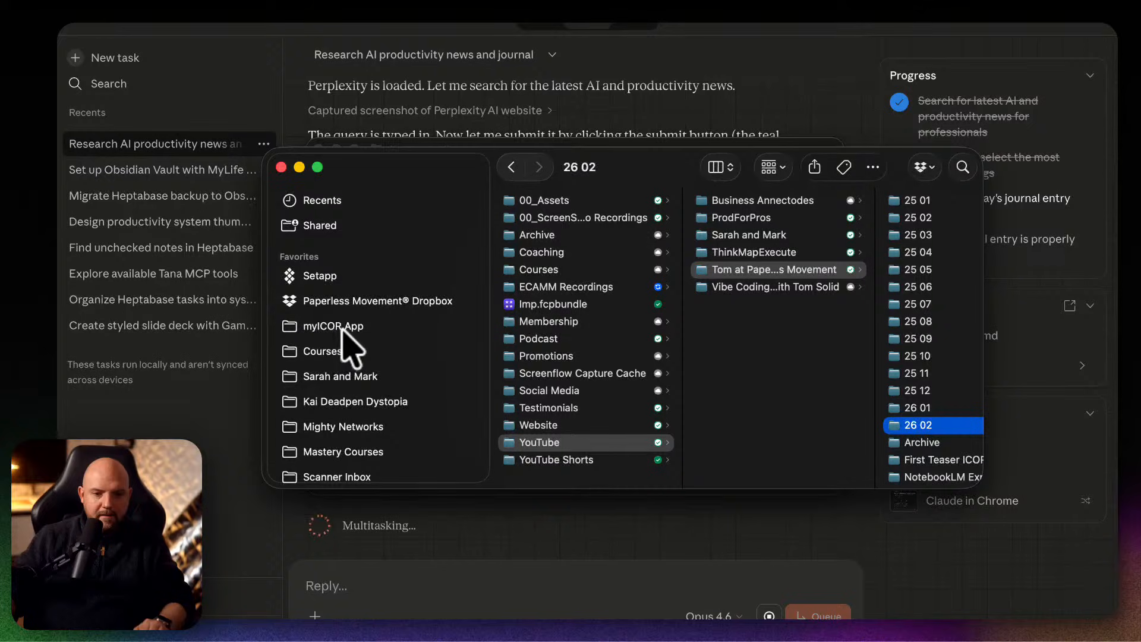
pyautogui.click(376, 302)
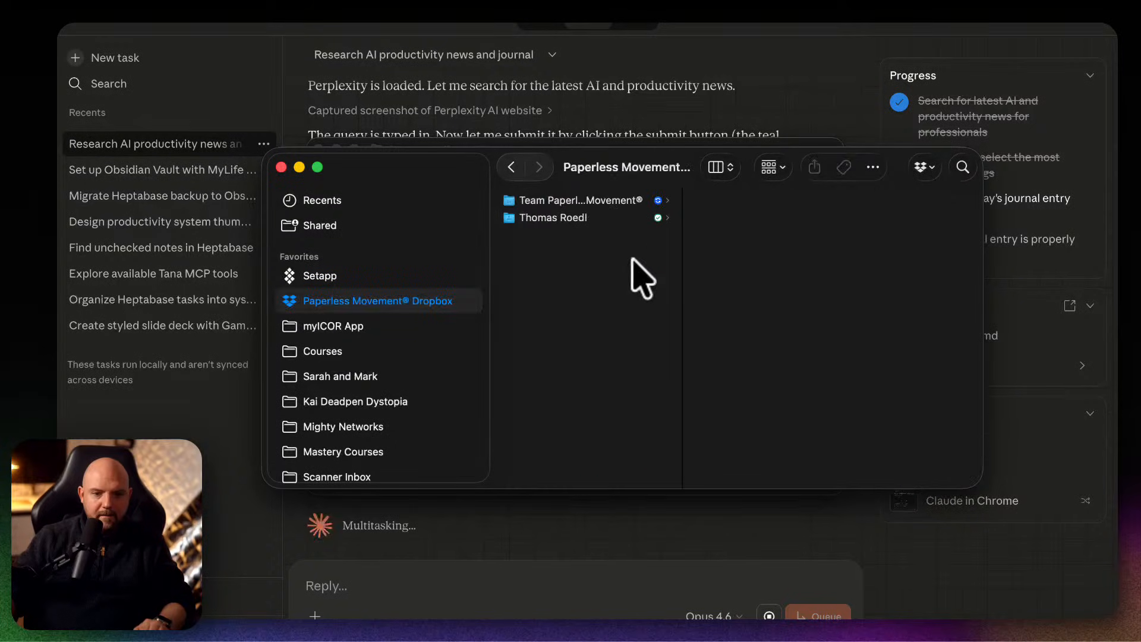
pyautogui.click(598, 213)
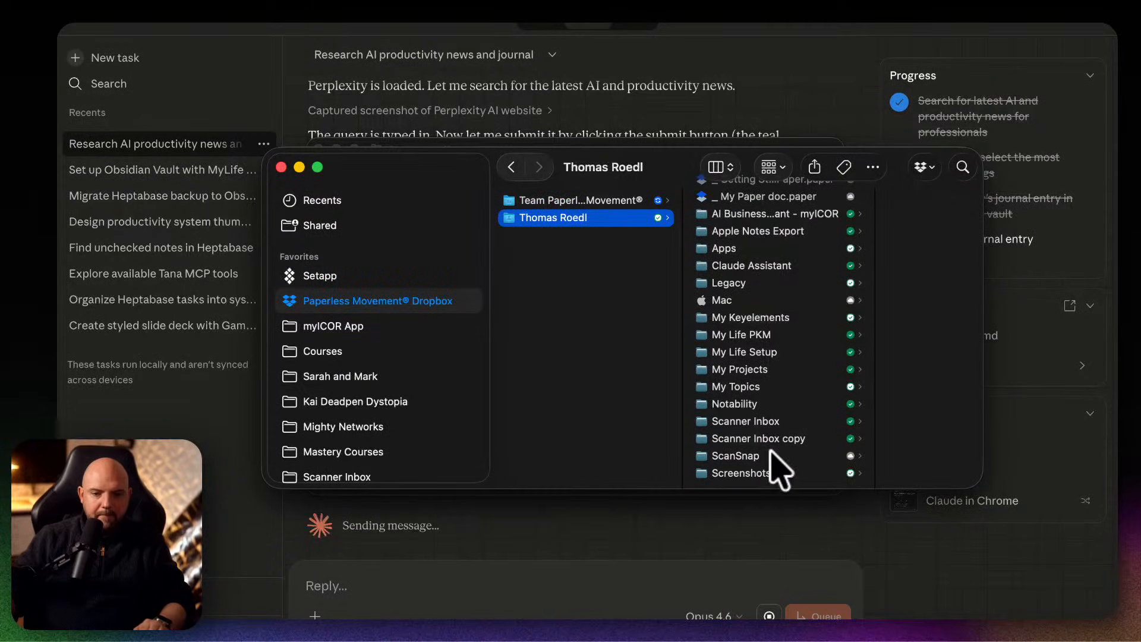
pyautogui.click(771, 351)
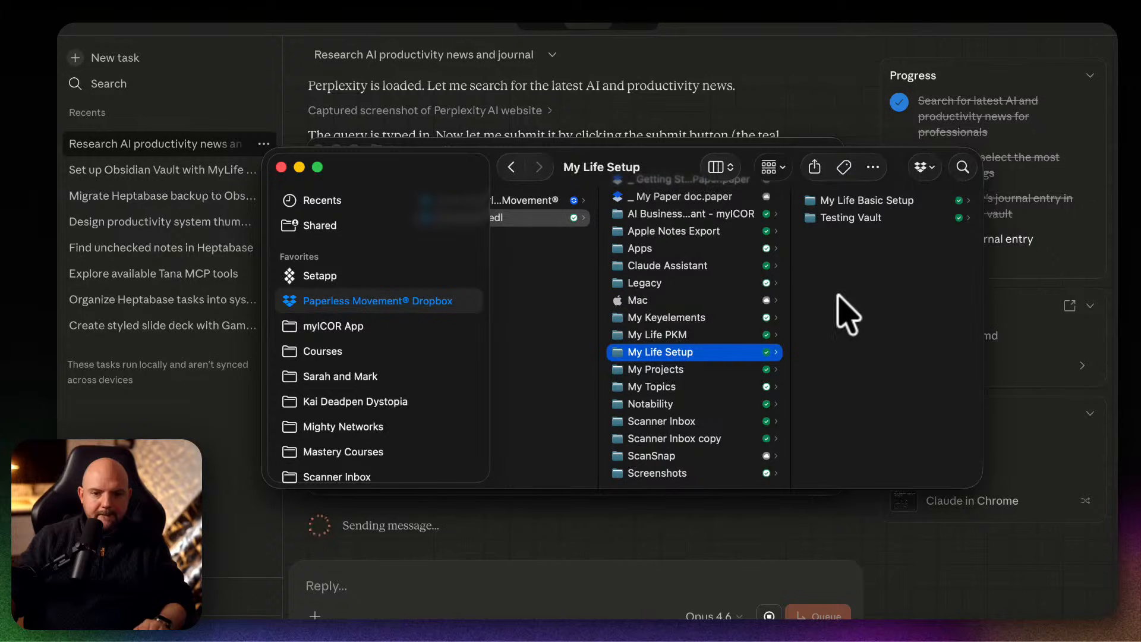
# Create a folder named "Claude Code Obsidian Vault" in My Life Setup.
pyautogui.rightClick(779, 292)
pyautogui.press('Escape')
pyautogui.press('super+shift+n')
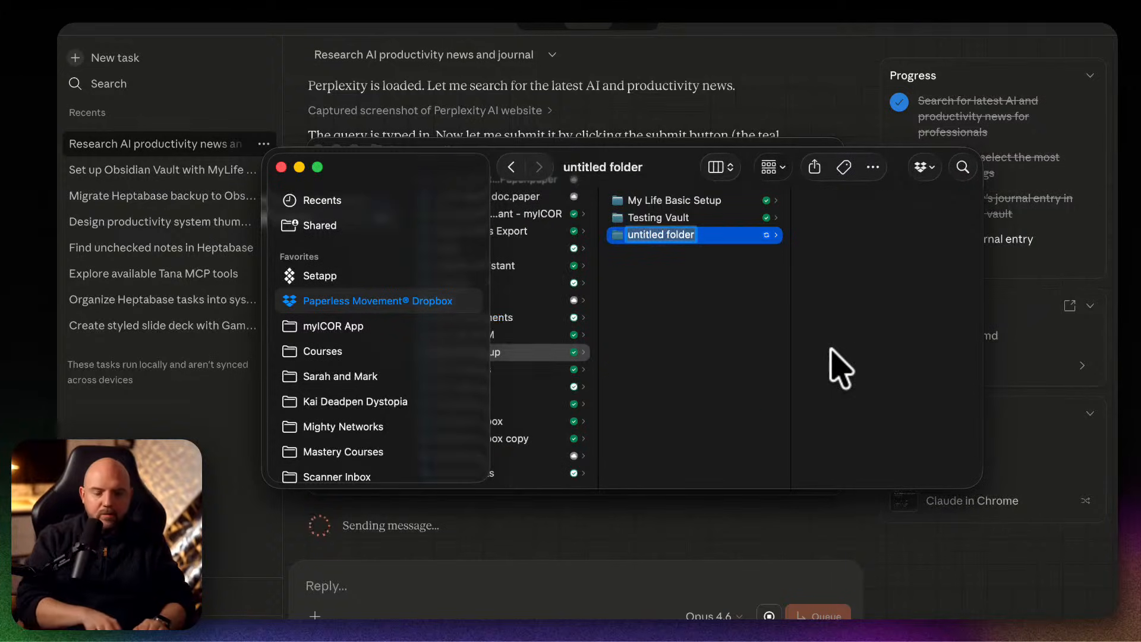
pyautogui.write('Claude C')
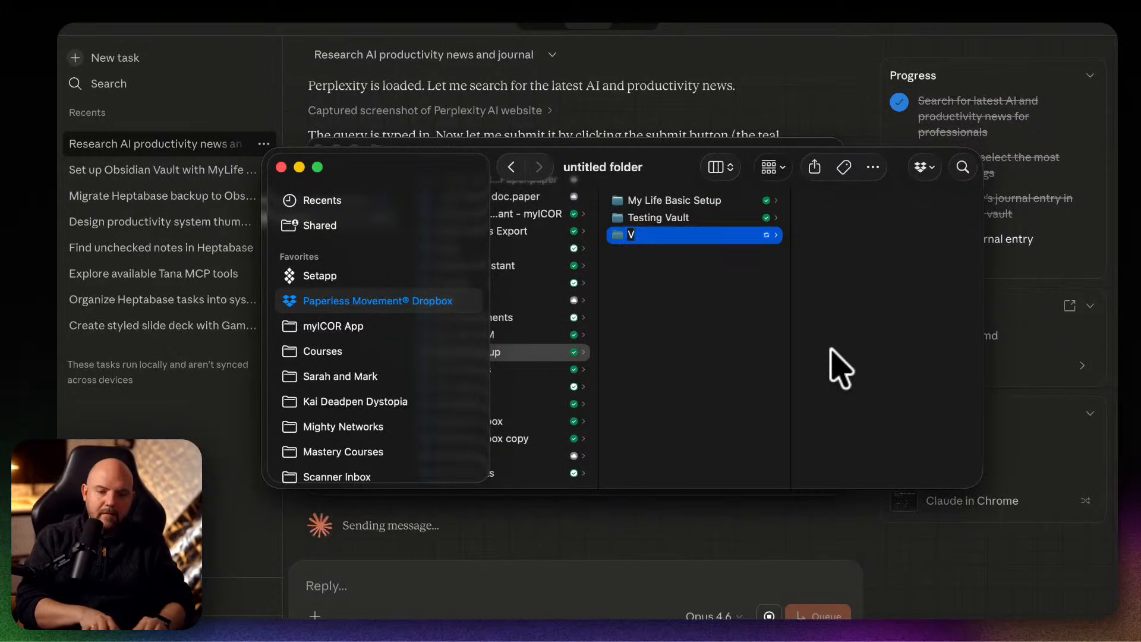
pyautogui.write('ode Obs')
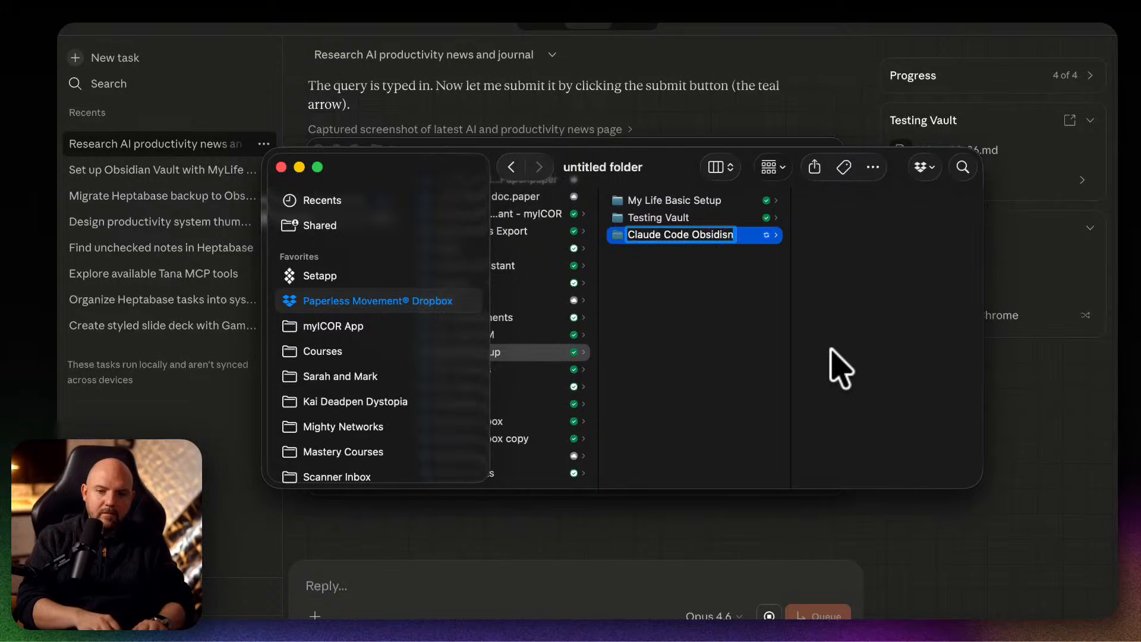
pyautogui.write('idian Va')
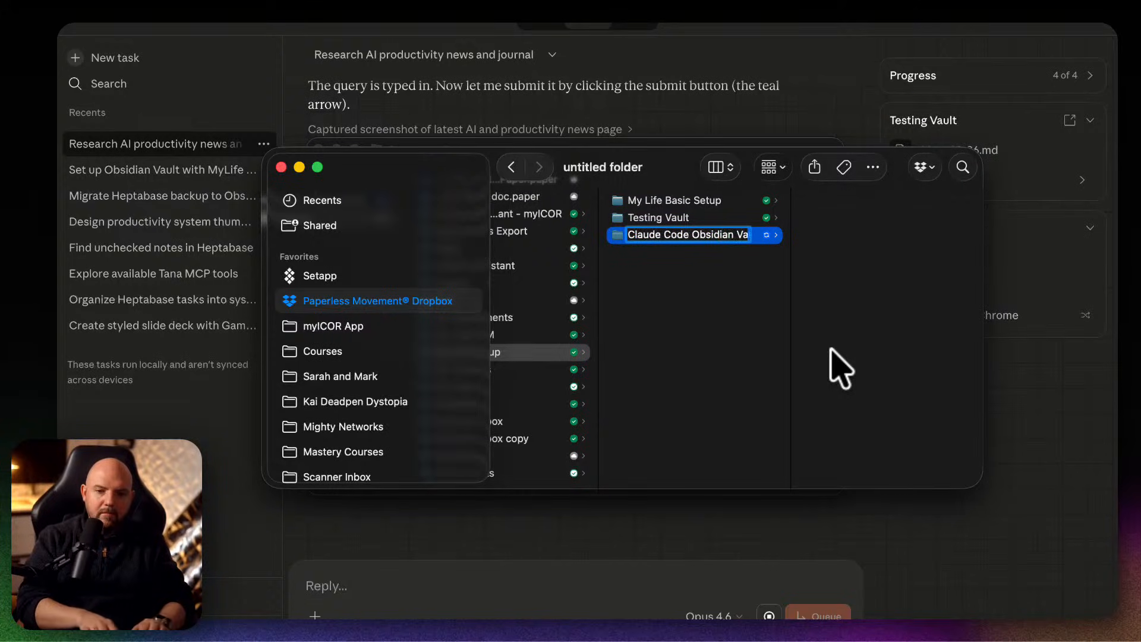
pyautogui.write('ult')
pyautogui.press('Return')
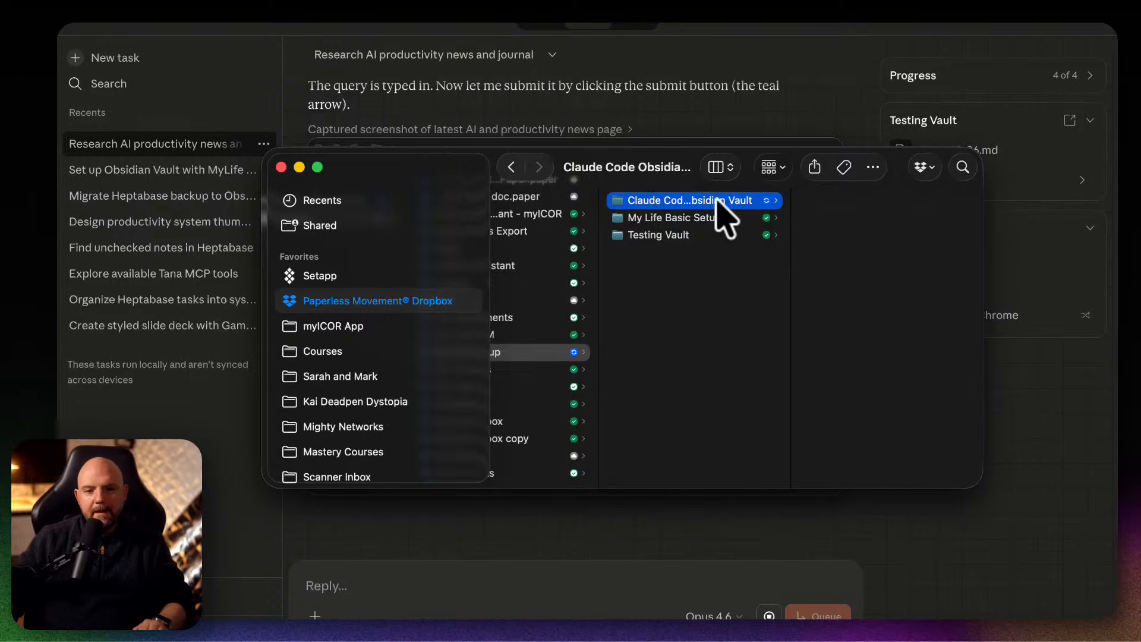
# Copy the pathname of the Claude Code Obsidian Vault folder and change the Terminal directory to it with cd.
pyautogui.rightClick(712, 205)
pyautogui.press('alt')
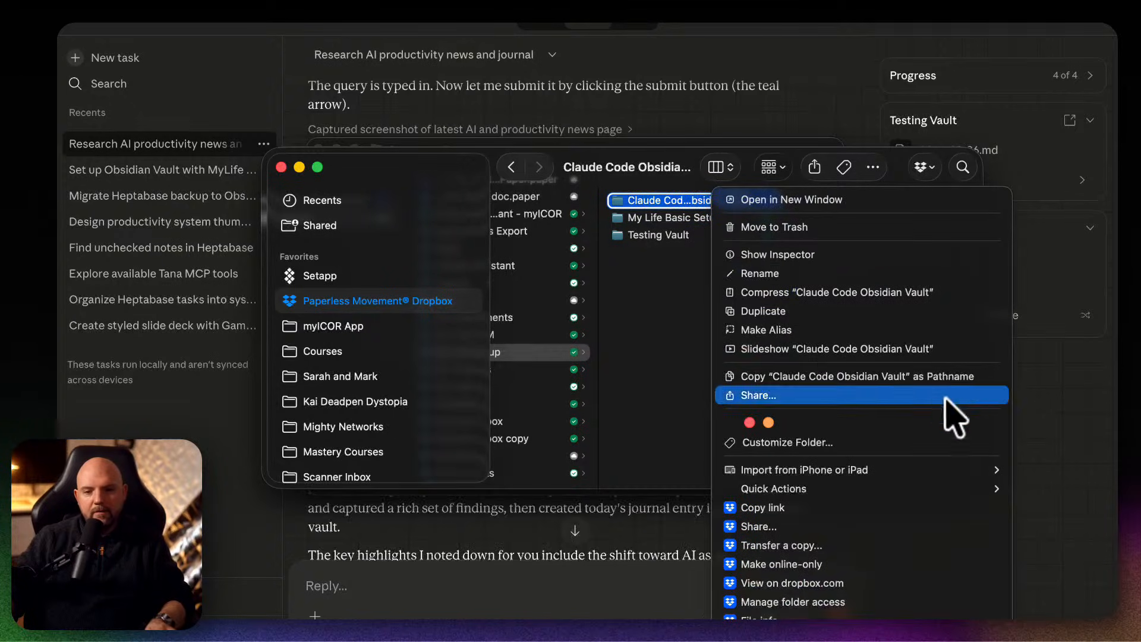
pyautogui.click(954, 380)
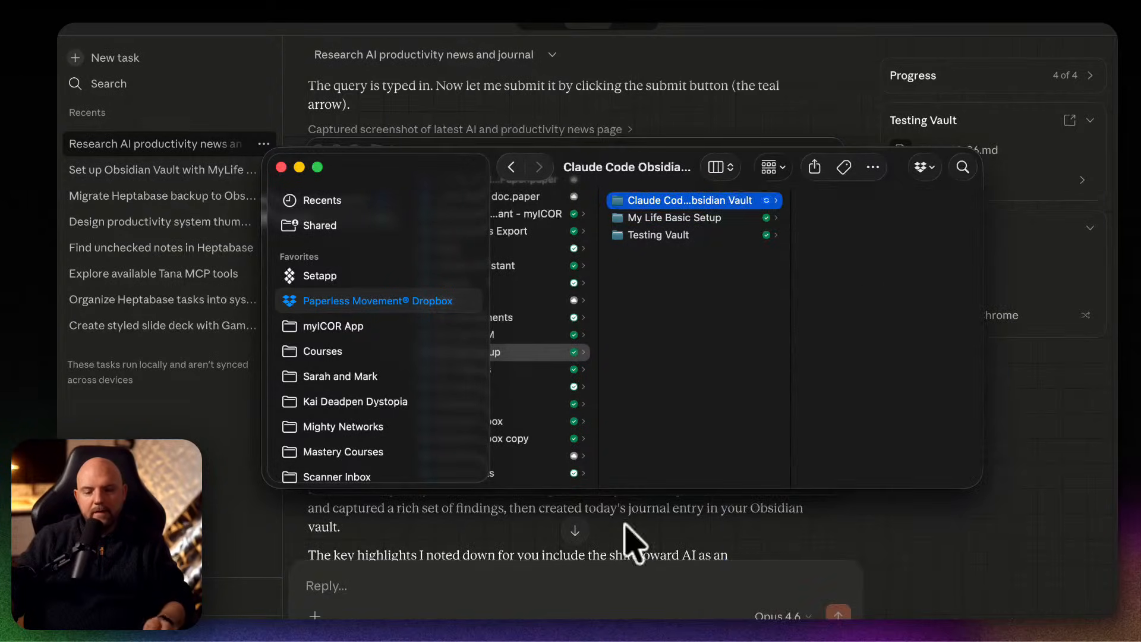
pyautogui.click(564, 141)
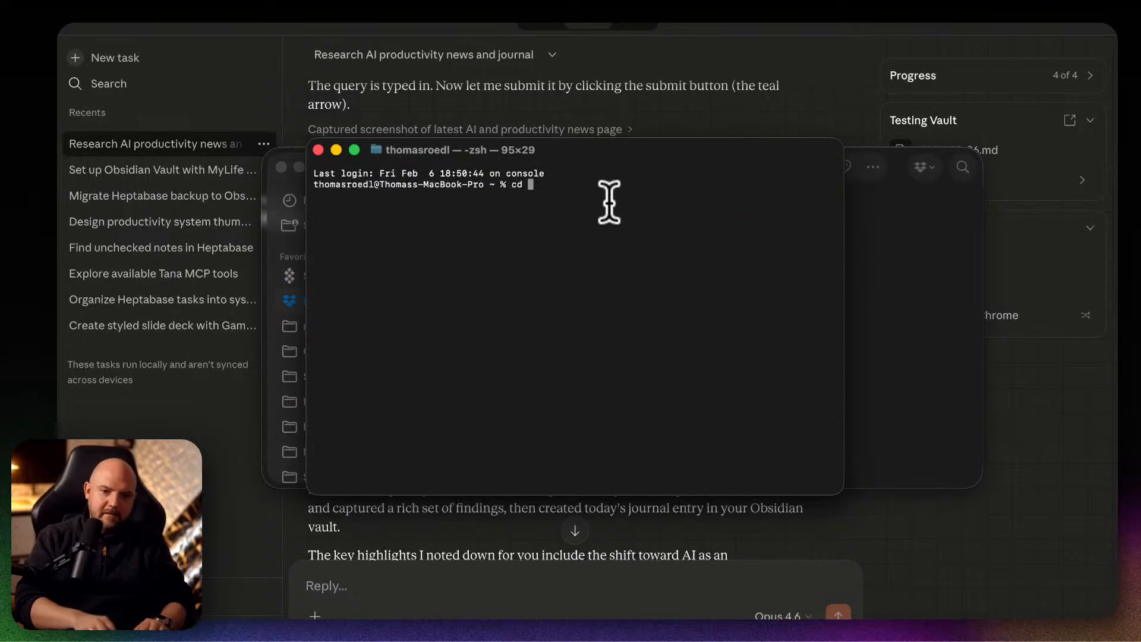
pyautogui.write('cd')
pyautogui.press('super+v')
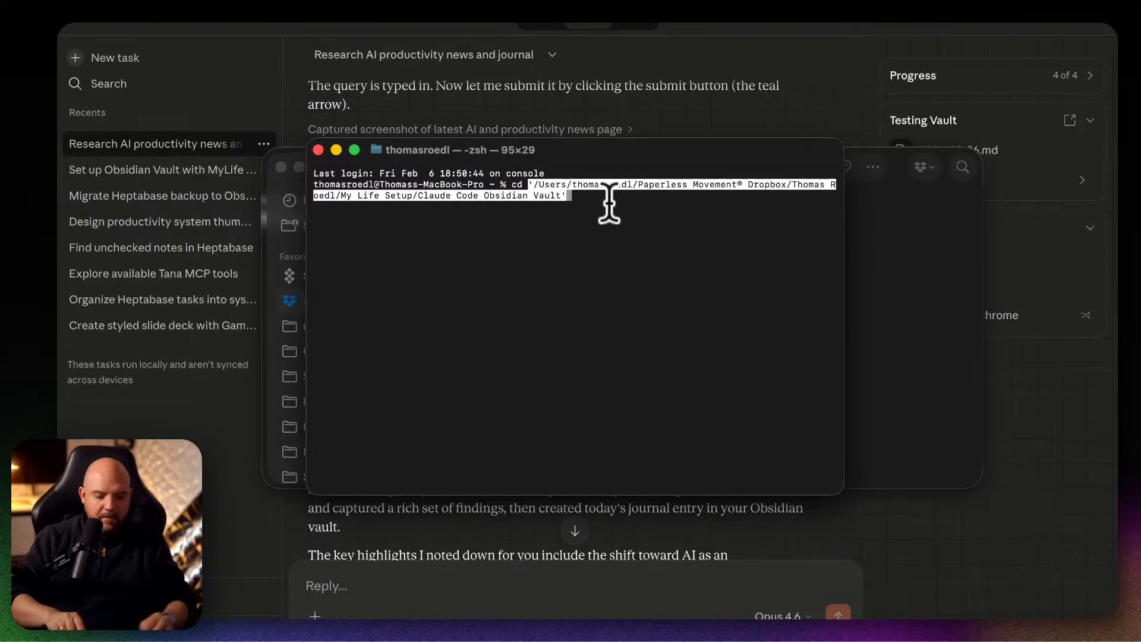
pyautogui.press('Return')
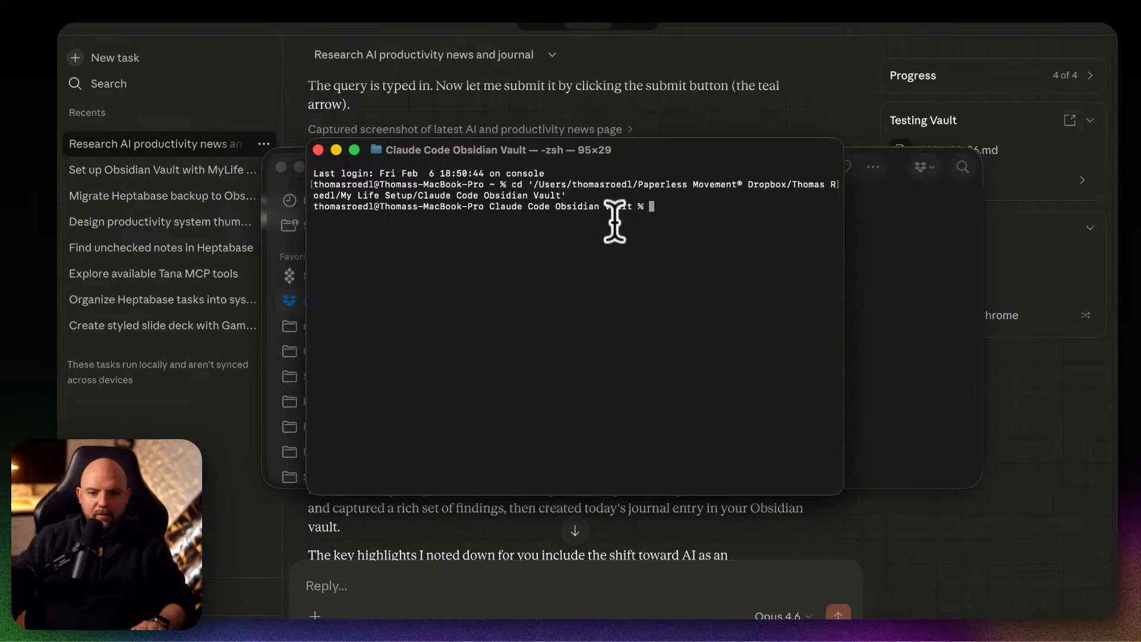
# Reposition the Terminal window, start Claude Code with the command claude, and trust the vault folder.
pyautogui.moveTo(694, 145); pyautogui.dragTo(694, 205)
pyautogui.write('claude')
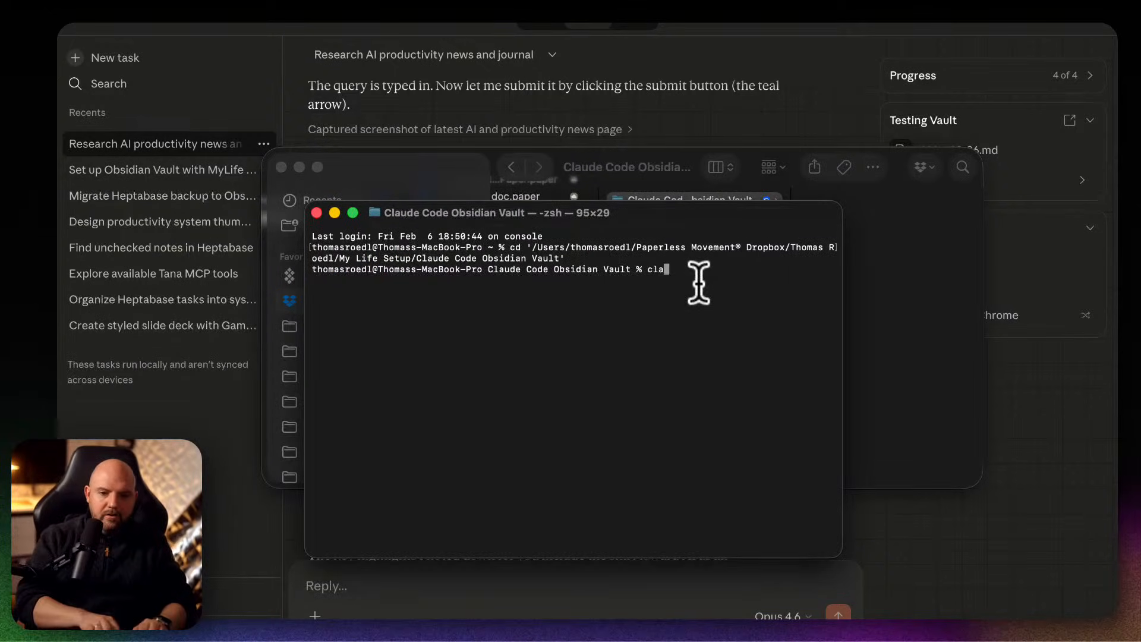
pyautogui.press('Return')
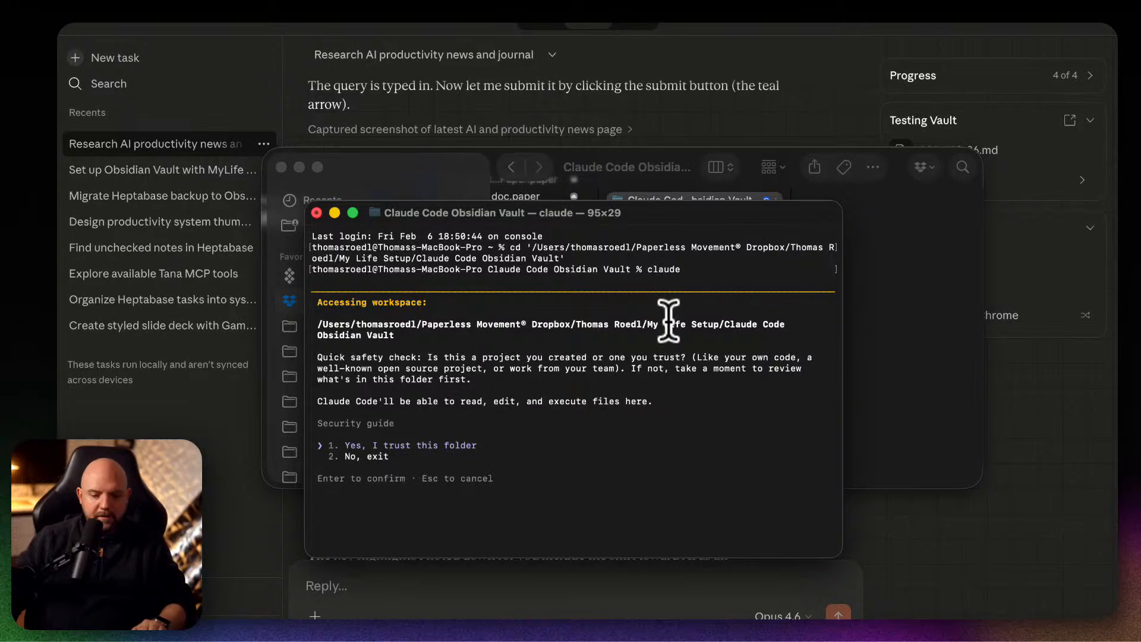
pyautogui.press('Return')
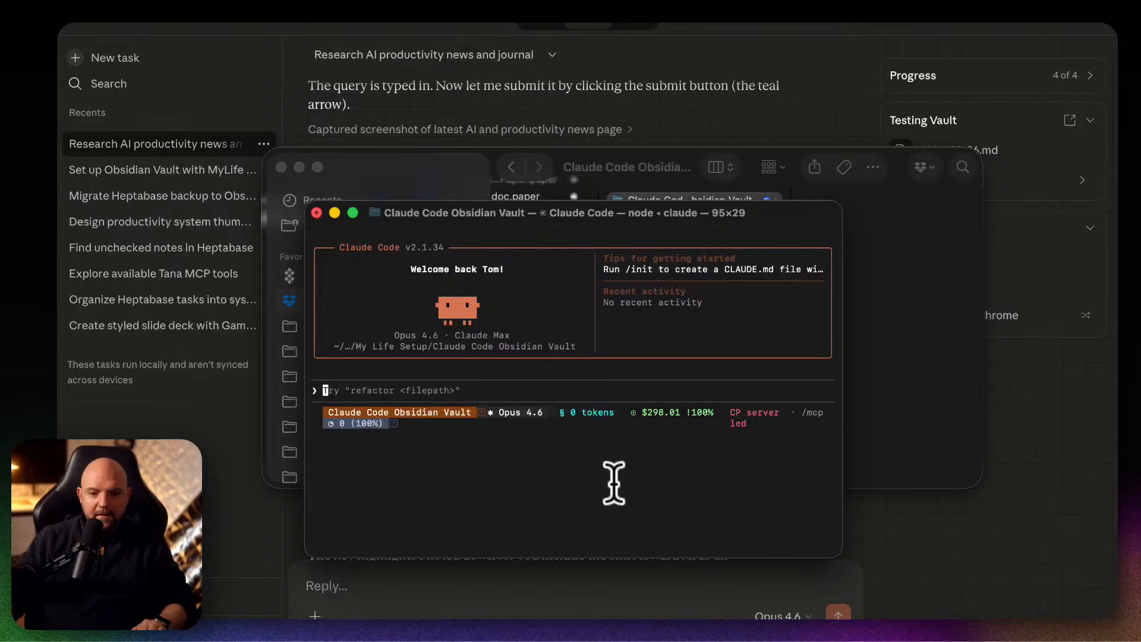
pyautogui.moveTo(644, 214)
pyautogui.mouseDown()
pyautogui.moveTo(843, 191)
pyautogui.moveTo(848, 69)
pyautogui.moveTo(574, 239)
pyautogui.moveTo(625, 264)
pyautogui.moveTo(631, 209)
pyautogui.mouseUp()
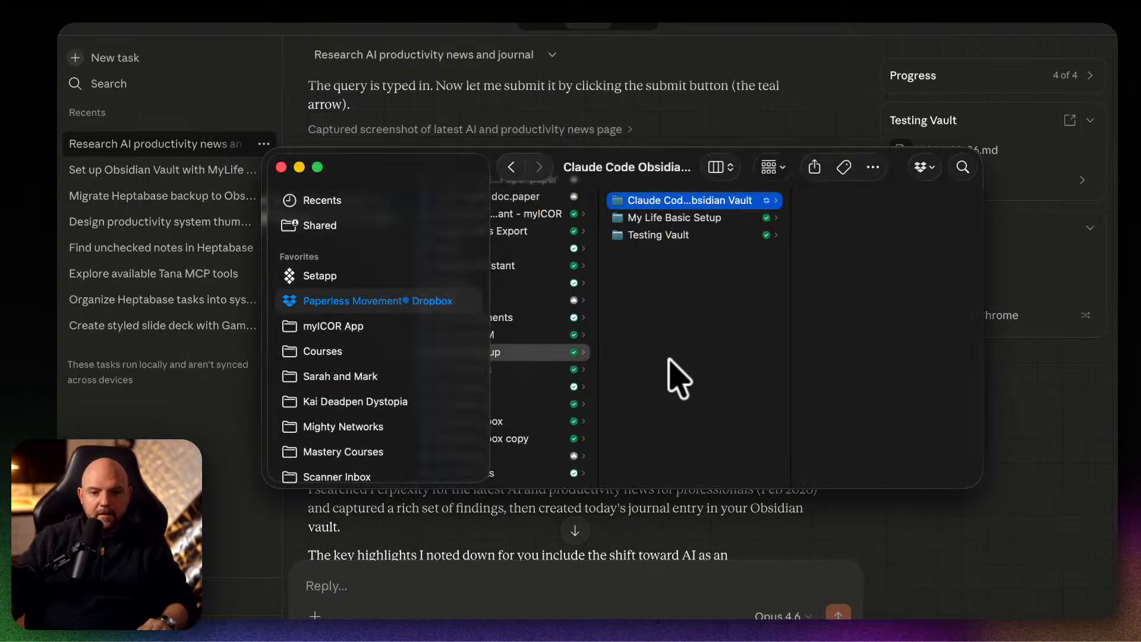
# In Finder, open the Courses folder and copy the pathname of its Like a Pro Scripts folder.
pyautogui.hscroll(-5, 675, 377)
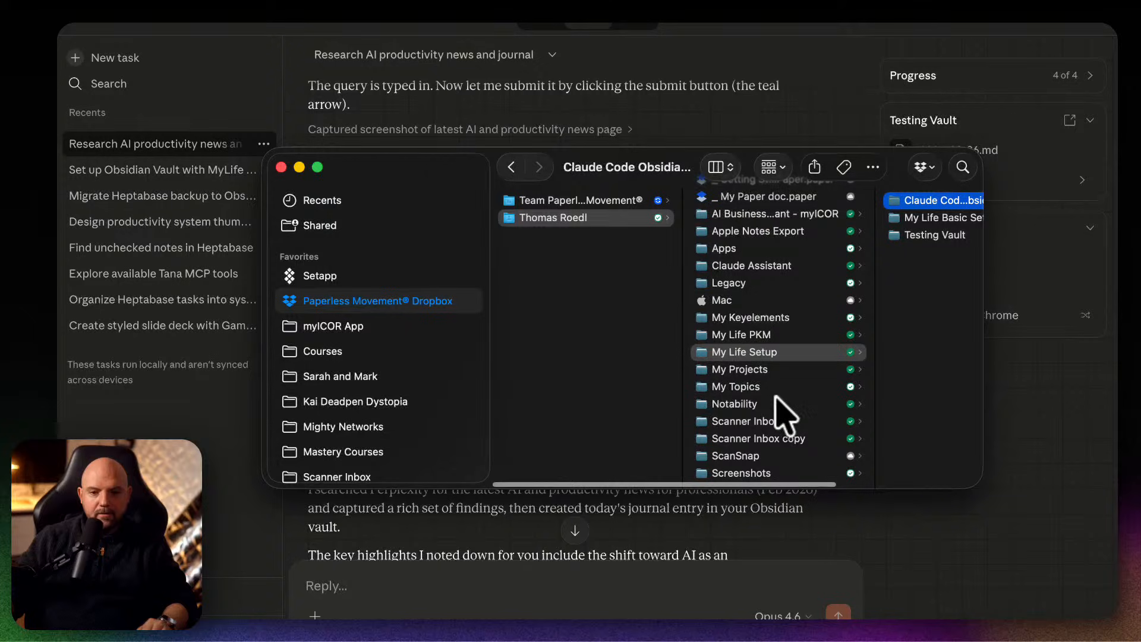
pyautogui.scroll(1, 782, 409)
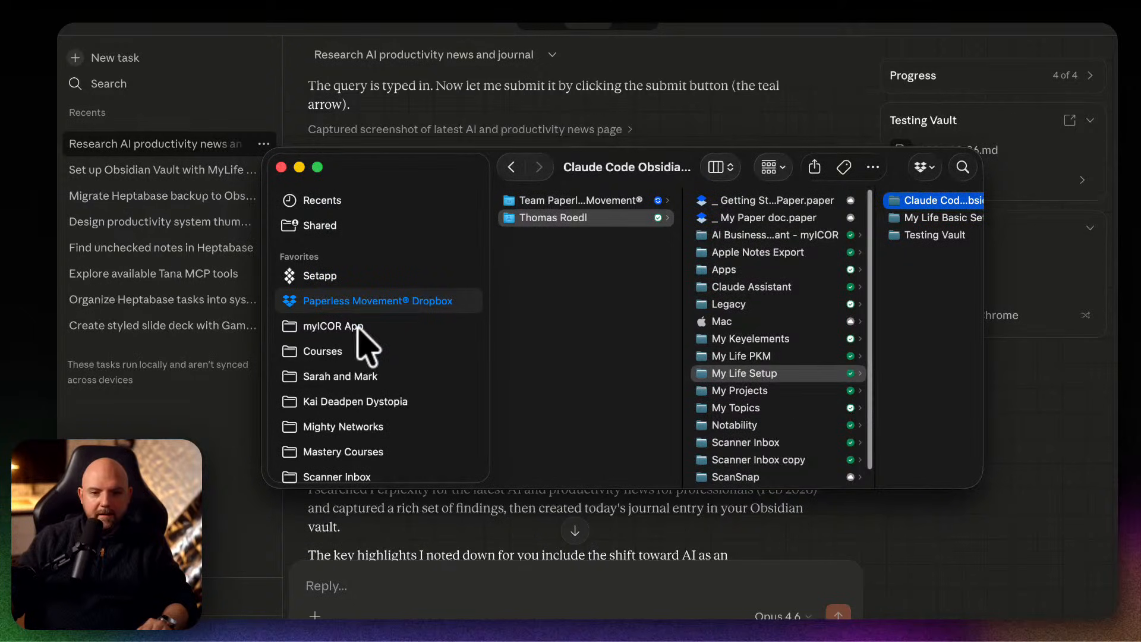
pyautogui.click(373, 352)
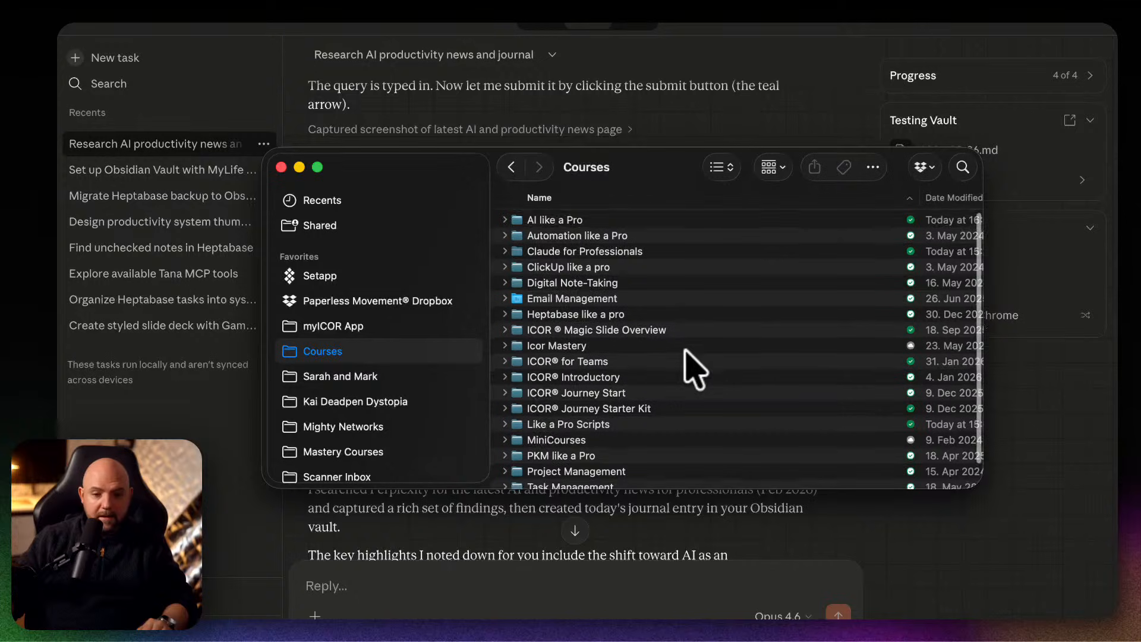
pyautogui.scroll(-1, 684, 351)
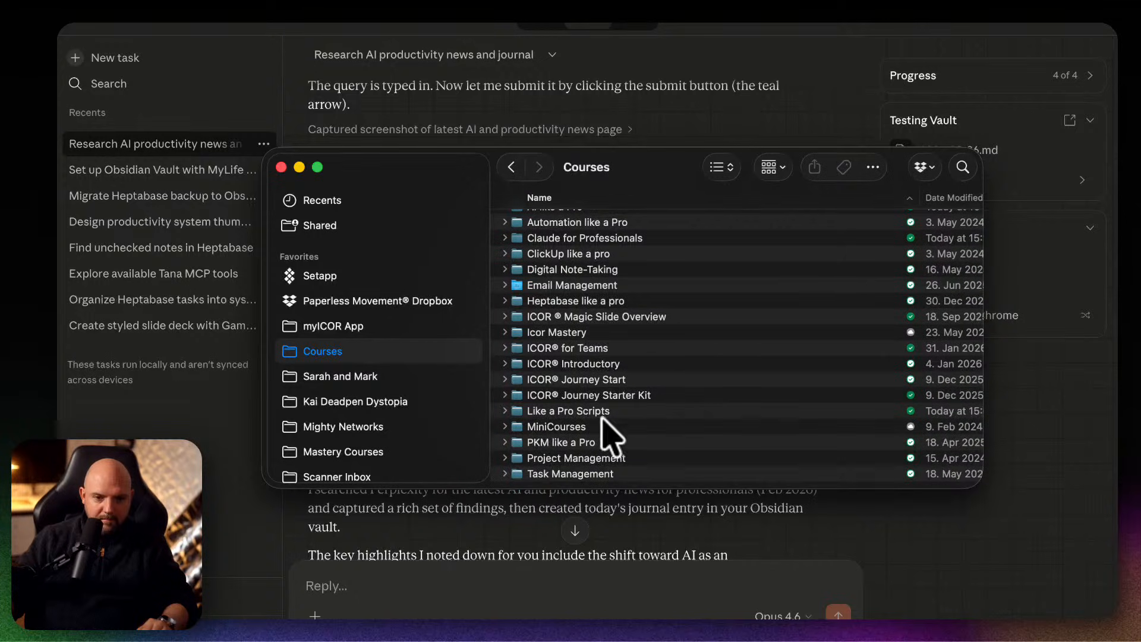
pyautogui.rightClick(579, 413)
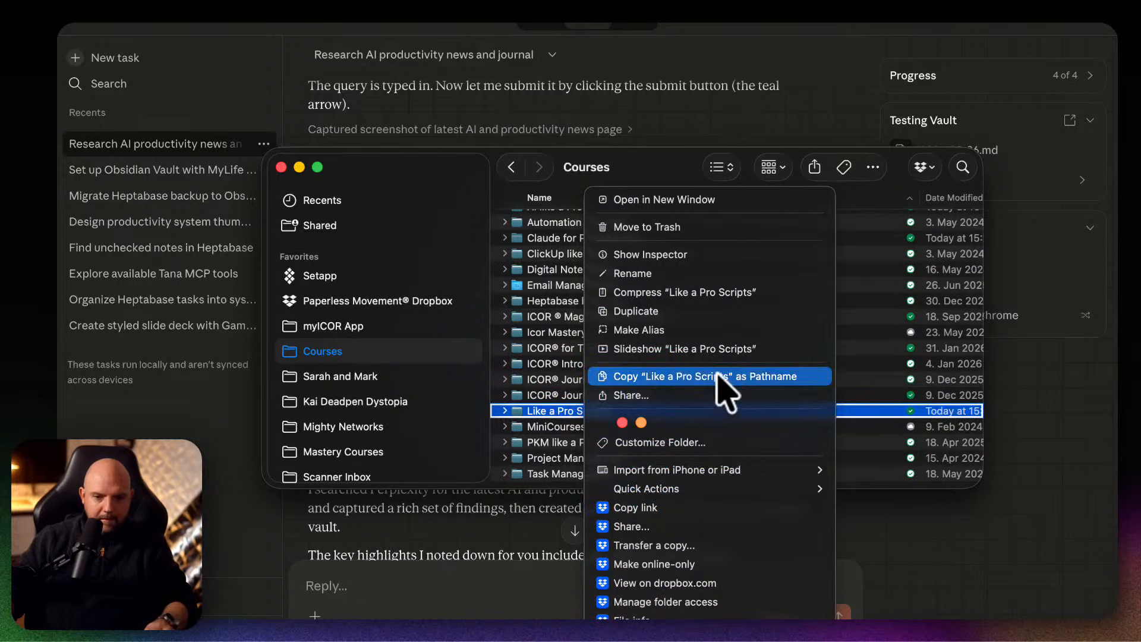
pyautogui.keyDown('alt'); pyautogui.click(737, 377); pyautogui.keyUp('alt')
# Prompt Claude Code in Terminal to study the MyLife concept in the Like a Pro Scripts path and set up an Obsidian Vault with its basic structure.
pyautogui.press('super+Tab')
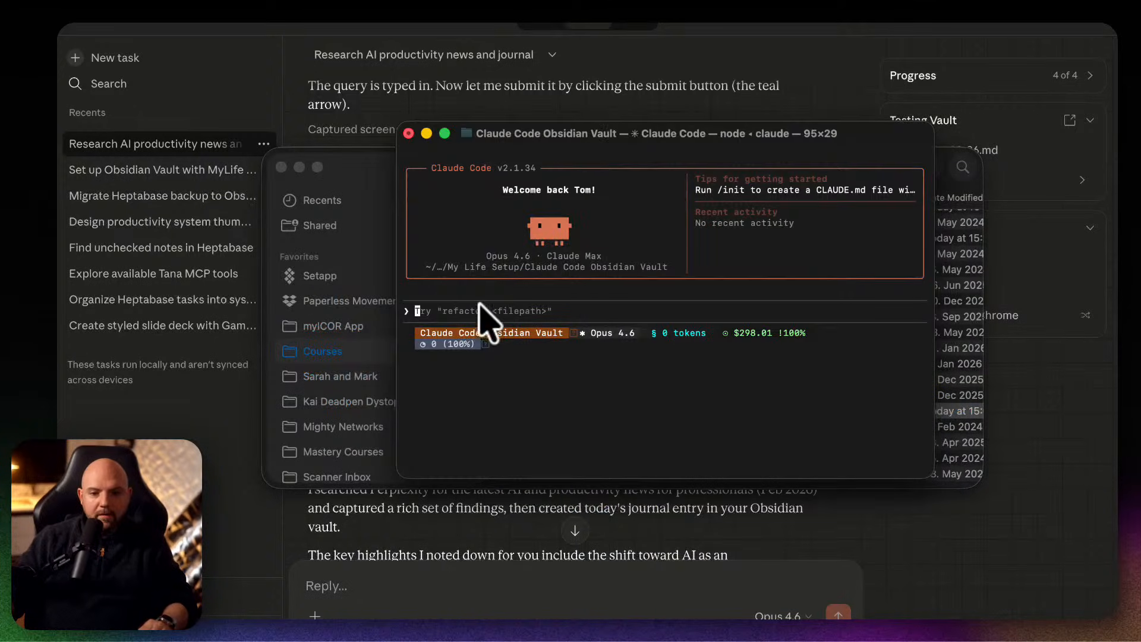
pyautogui.write('og to')
pyautogui.press('super+v')
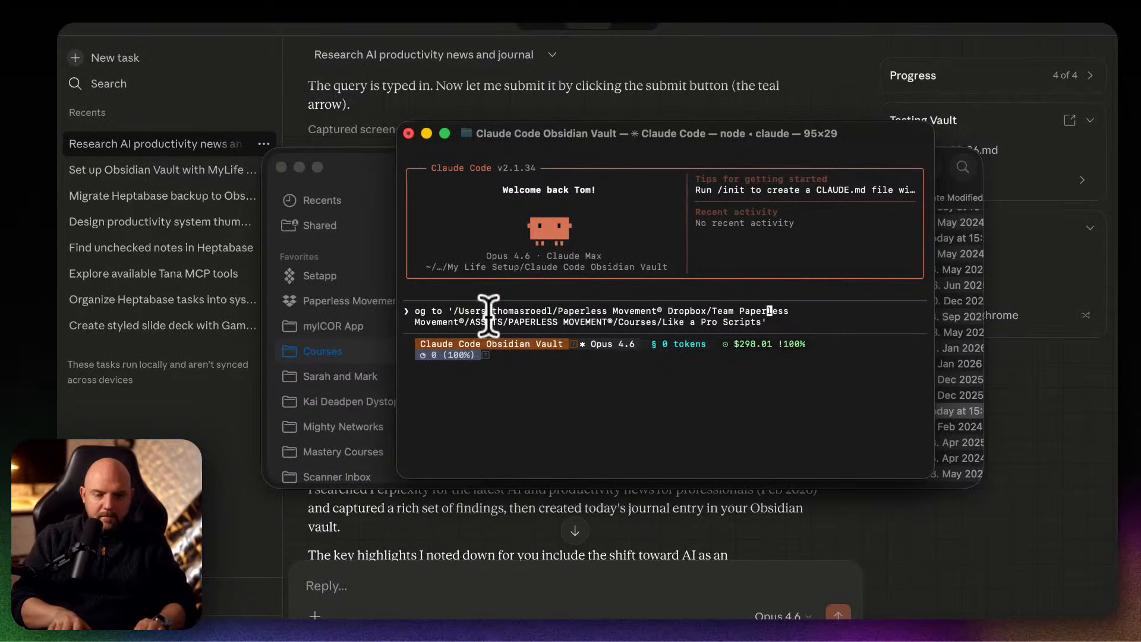
pyautogui.press('Left')
pyautogui.press('Left')
pyautogui.press('Left')
pyautogui.press('Left')
pyautogui.press('Left')
pyautogui.press('Left')
pyautogui.press('Left')
pyautogui.press('Left')
pyautogui.press('Left')
pyautogui.press('Left')
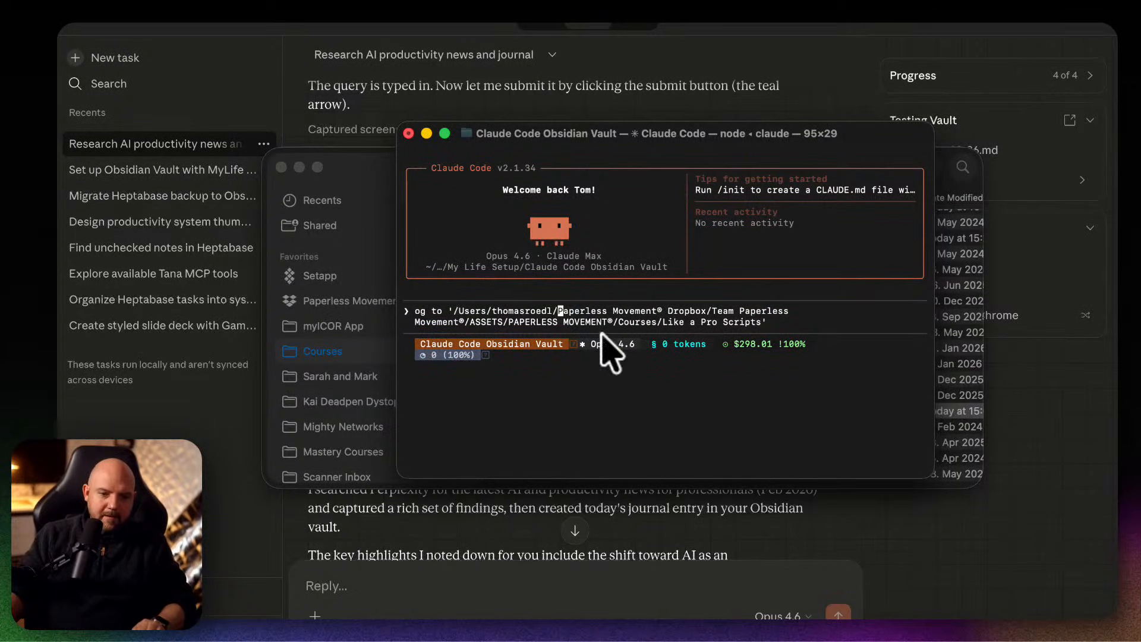
pyautogui.press('Down')
pyautogui.hotkey('alt', 'Right')
pyautogui.hotkey('alt', 'Right')
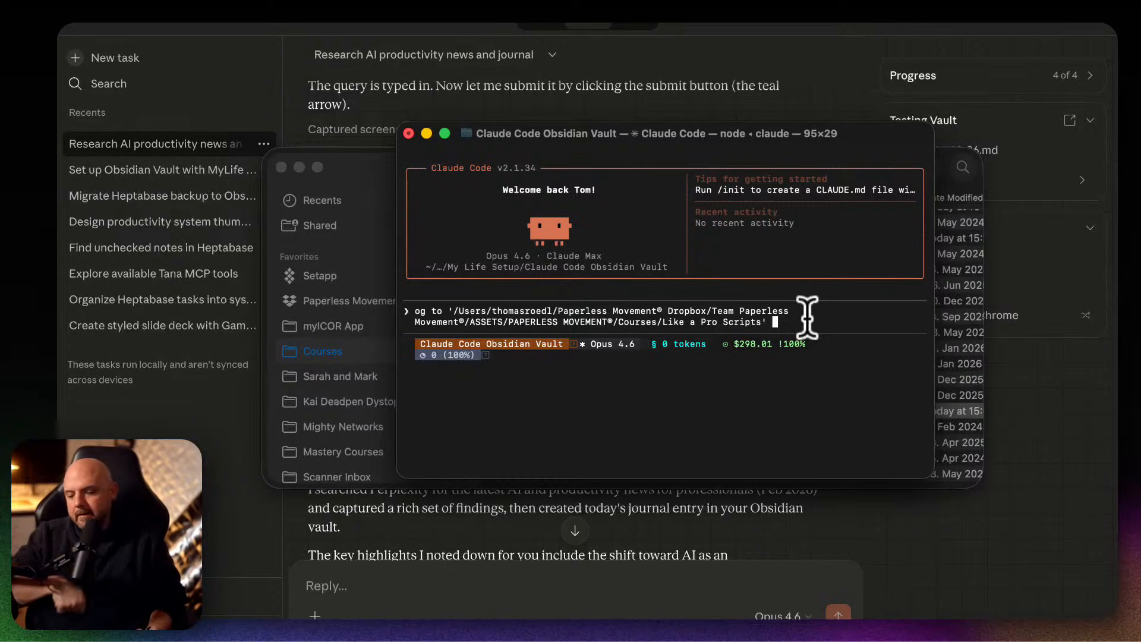
pyautogui.press('super+v')
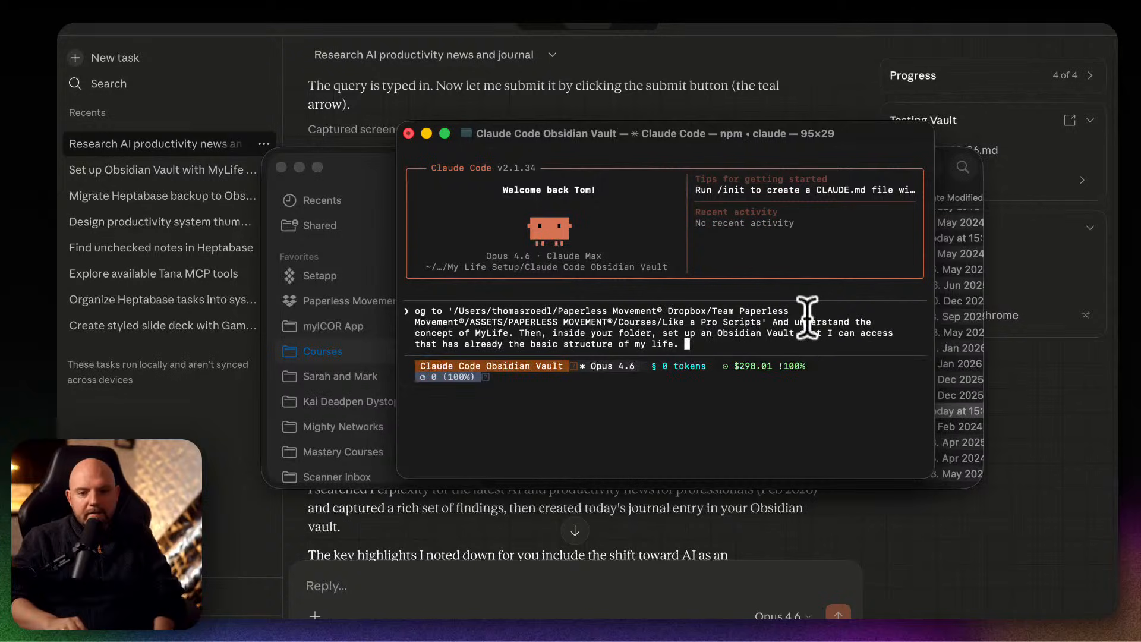
pyautogui.press('Return')
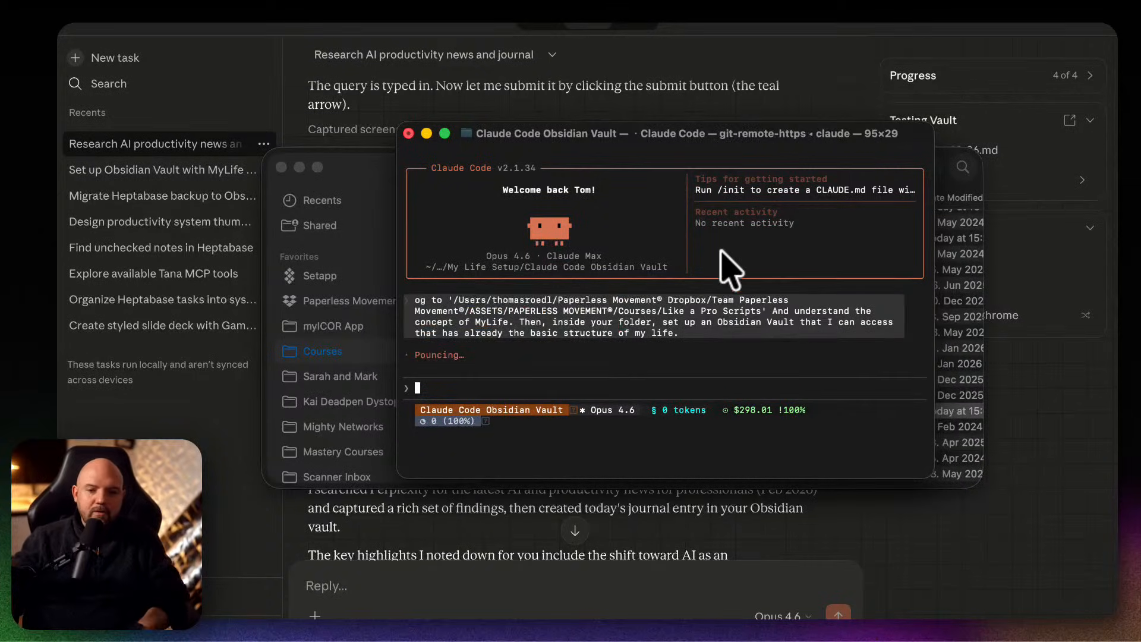
# Reposition the Terminal window, allow Claude Code to read from Like a Pro Scripts, and approve printf commands in the vault folder without asking again.
pyautogui.moveTo(735, 133); pyautogui.dragTo(668, 100)
pyautogui.click(566, 68)
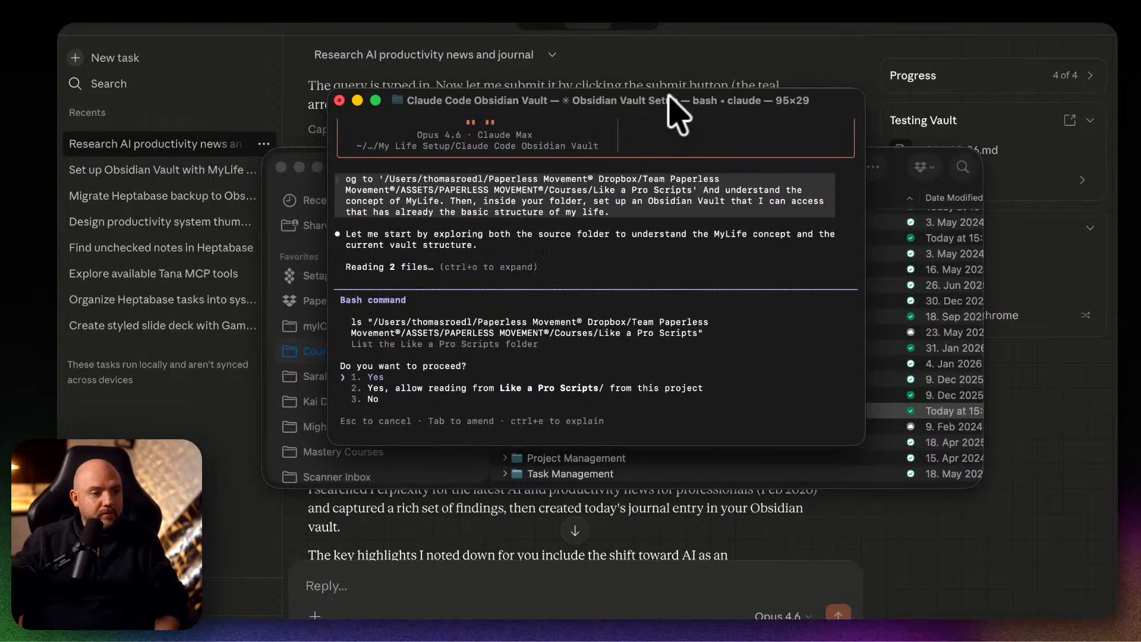
pyautogui.click(661, 270)
pyautogui.press('Down')
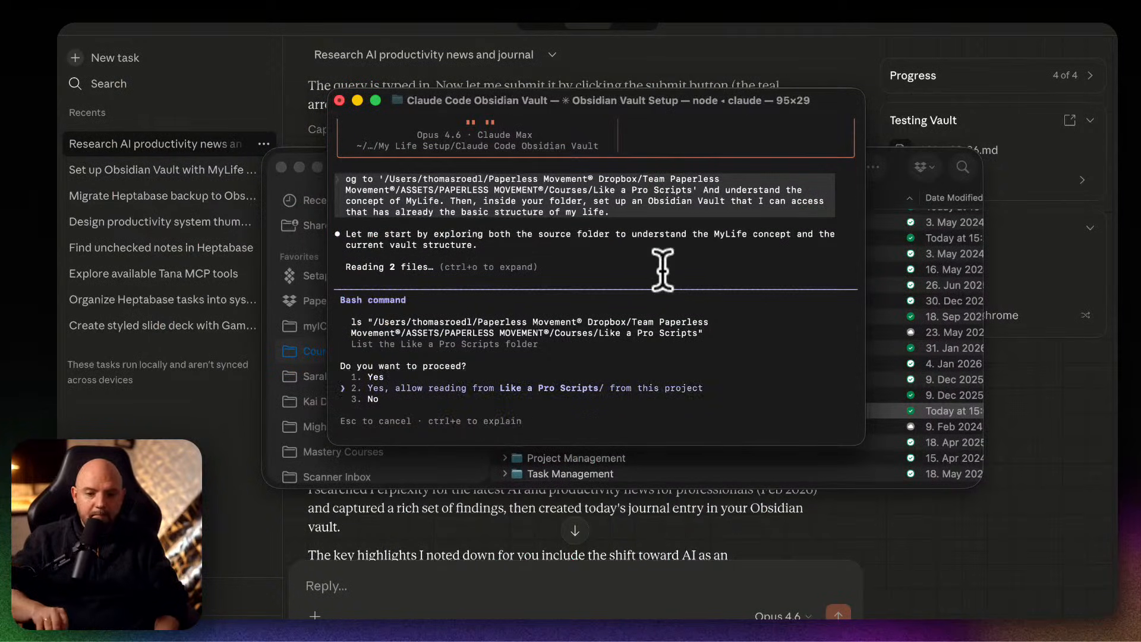
pyautogui.press('Return')
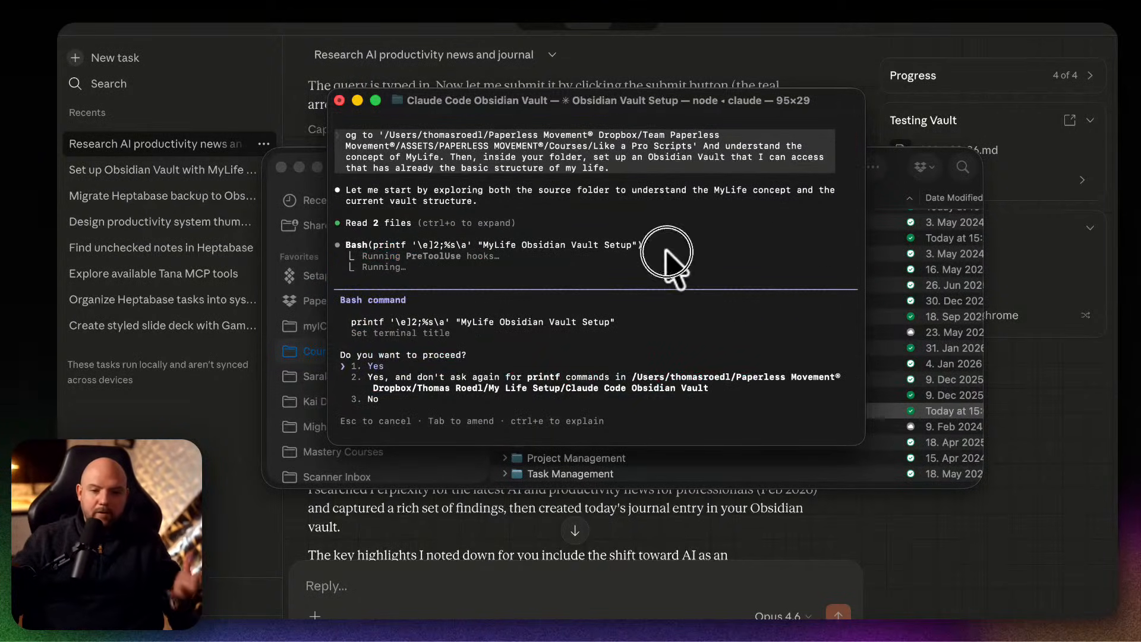
pyautogui.press('Down')
pyautogui.press('Return')
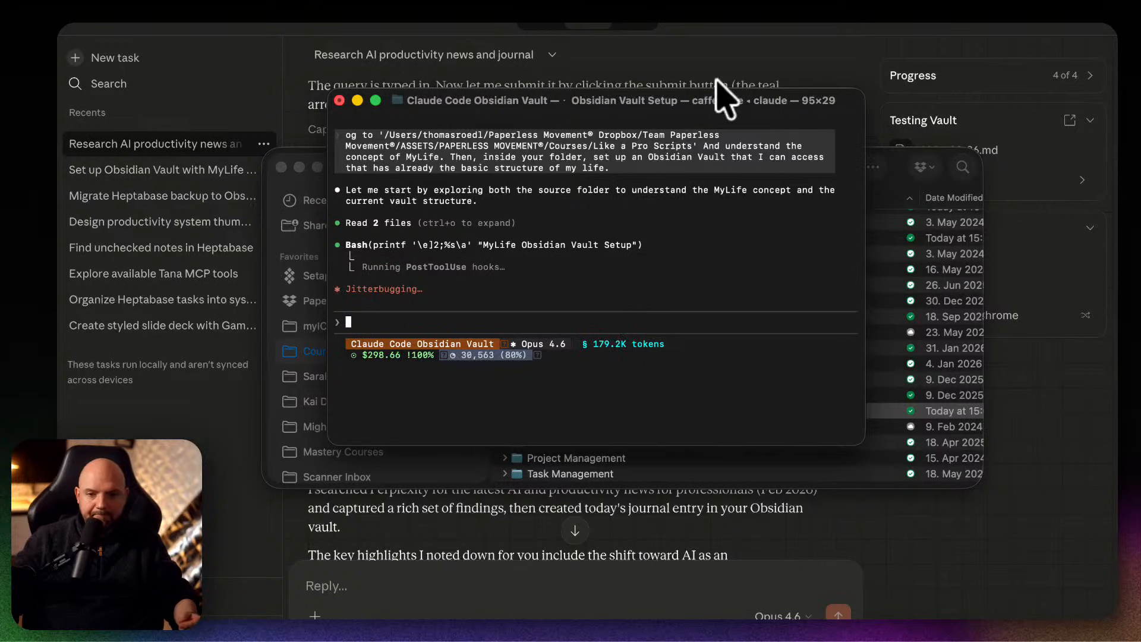
# Close the Finder window and move the Terminal window off the Claude window.
pyautogui.moveTo(712, 98); pyautogui.dragTo(446, 250)
pyautogui.click(601, 178)
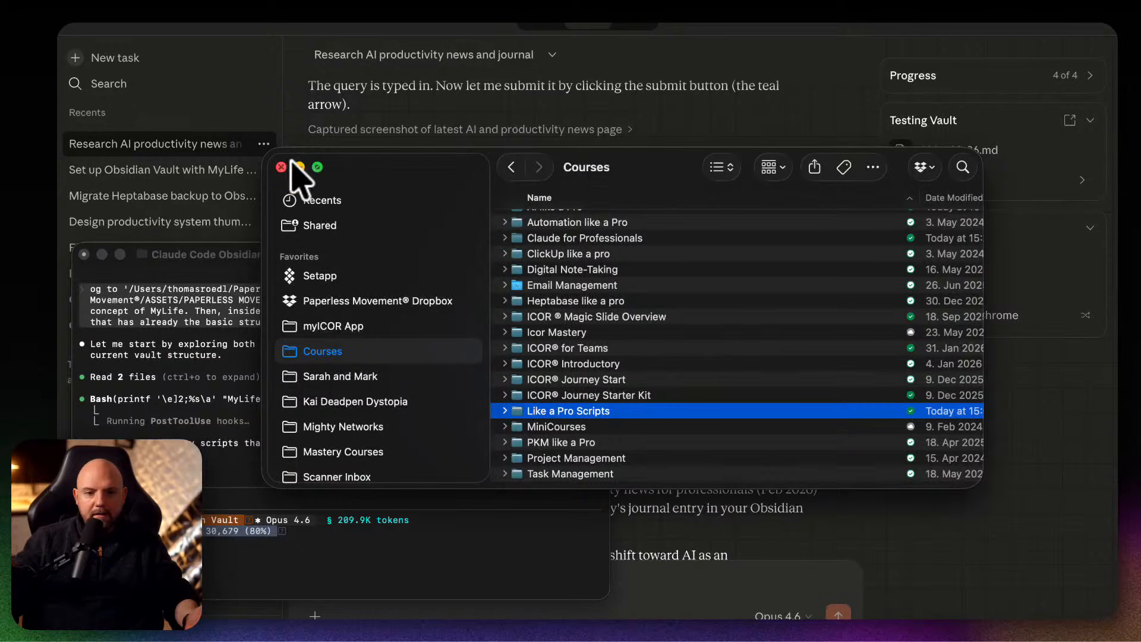
pyautogui.click(280, 167)
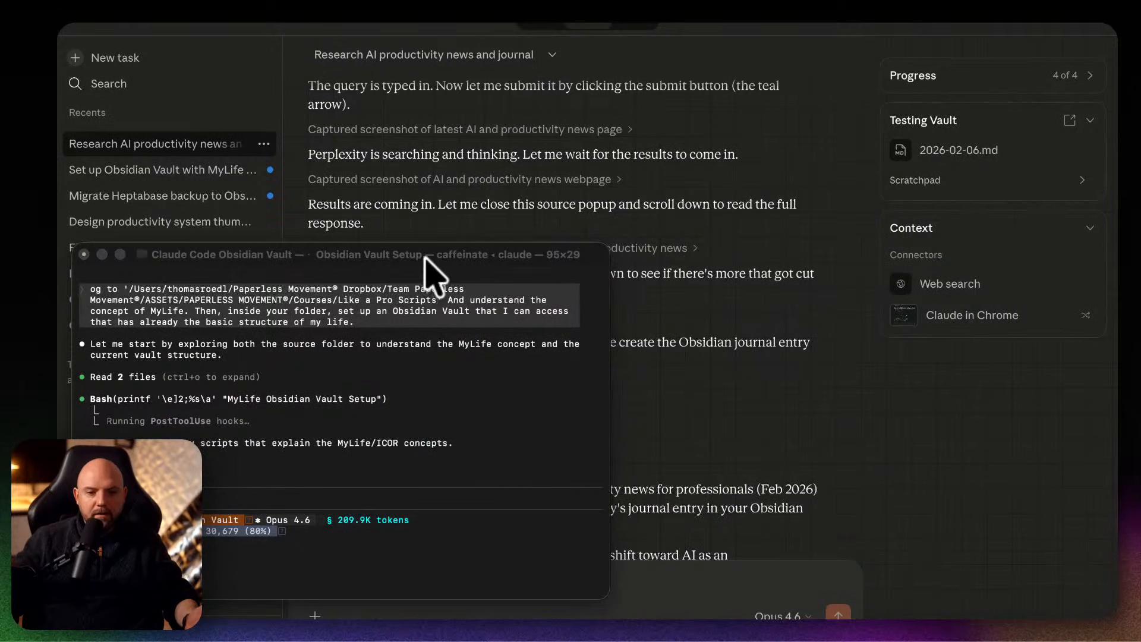
pyautogui.moveTo(425, 257); pyautogui.dragTo(0, 119)
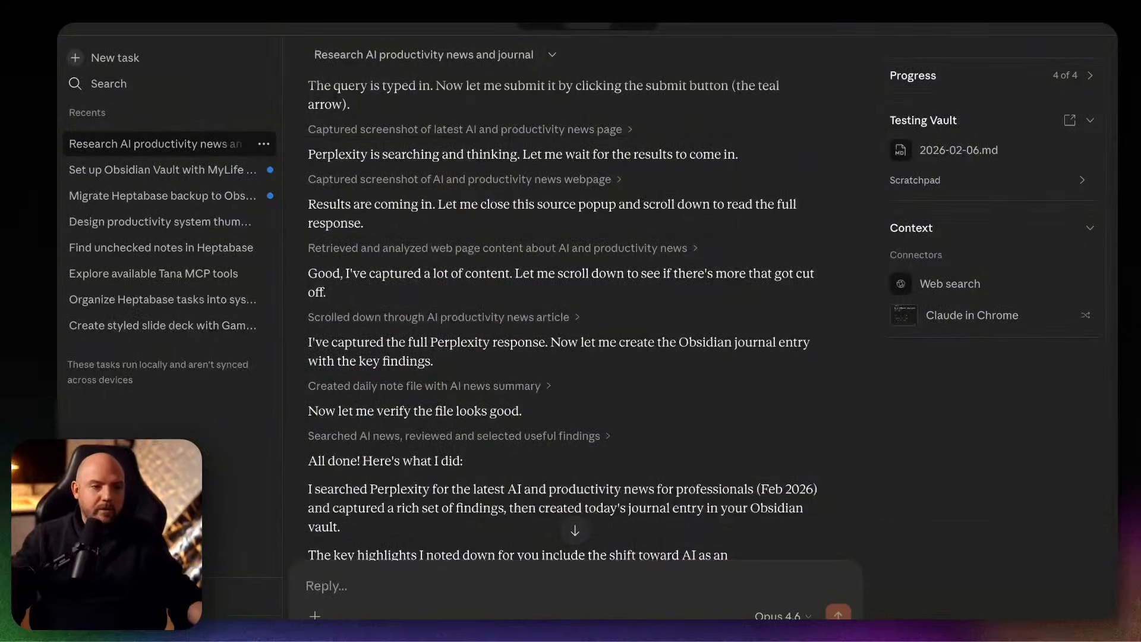
# Review Claude's closing summary of the AI productivity news research and the 2026 02 06 journal document.
pyautogui.scroll(-6, 657, 363)
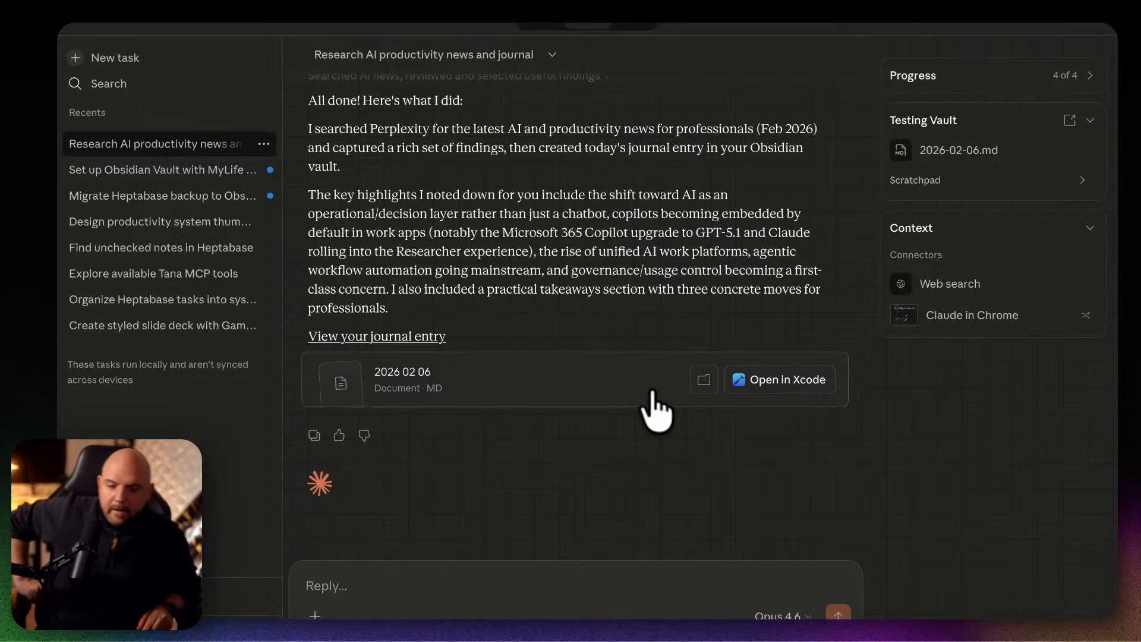
pyautogui.scroll(10, 665, 413)
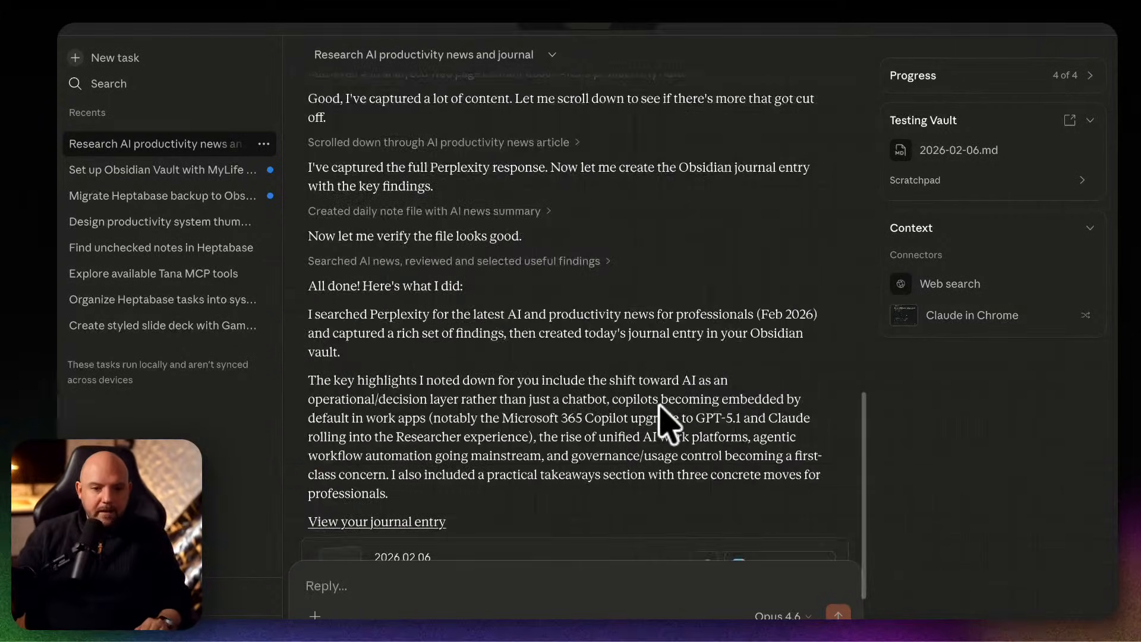
pyautogui.scroll(-10, 666, 423)
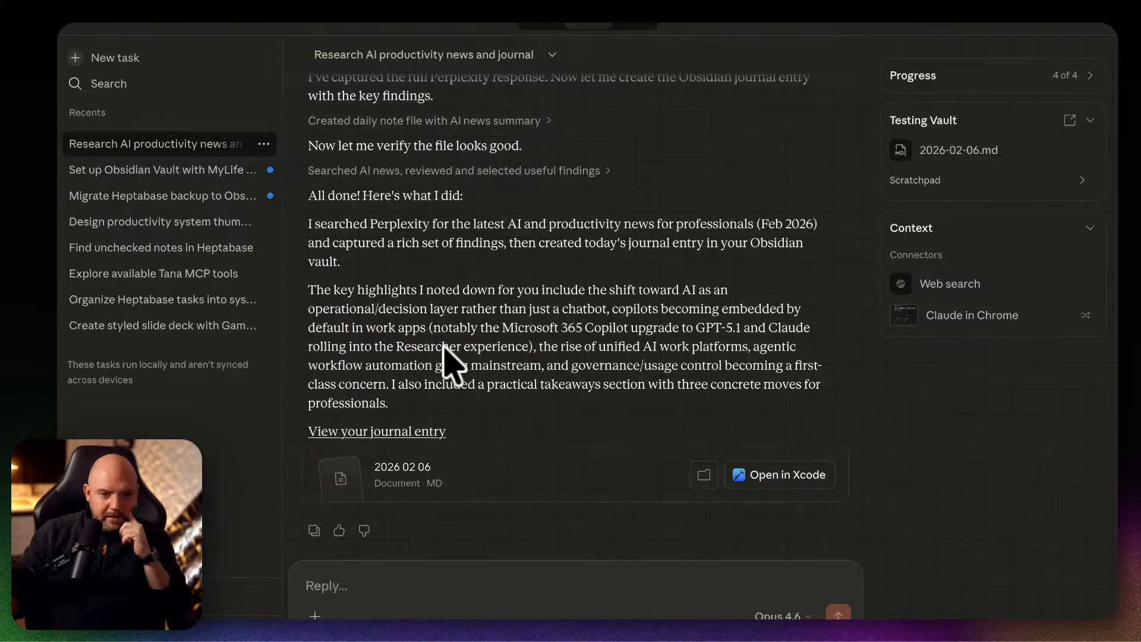
pyautogui.scroll(-1, 631, 366)
pyautogui.scroll(-1, 631, 365)
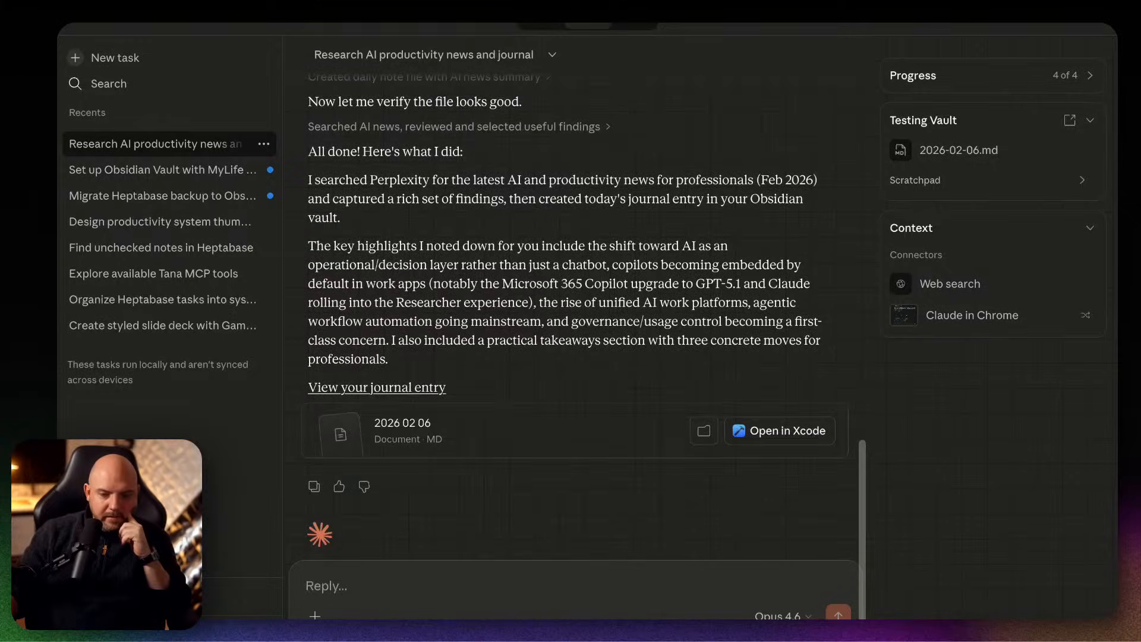
# Switch to the Testing Vault window in Obsidian and open the 2026-02-06 note.
pyautogui.click(844, 618)
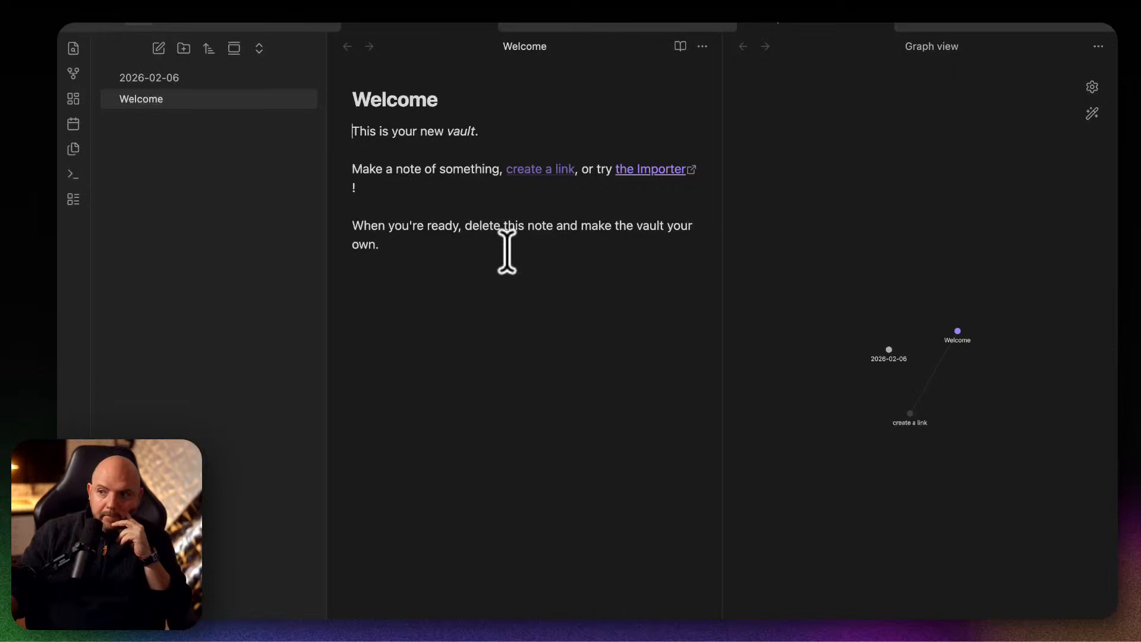
pyautogui.hotkey('ctrl', 'Up')
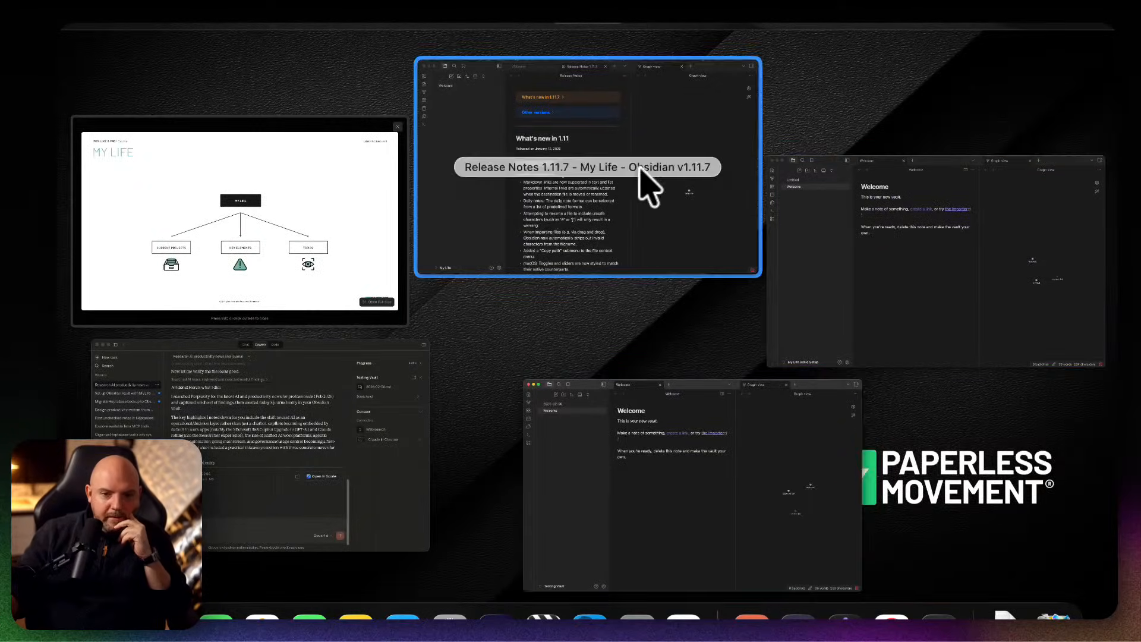
pyautogui.click(641, 169)
pyautogui.hotkey('ctrl', 'Up')
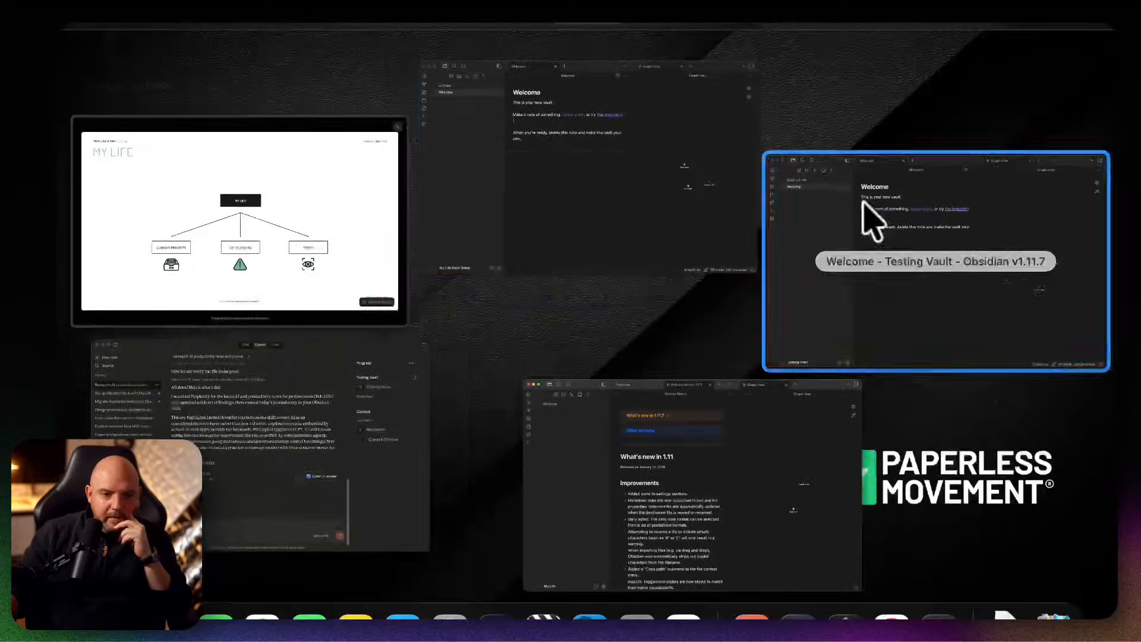
pyautogui.click(840, 217)
pyautogui.click(152, 78)
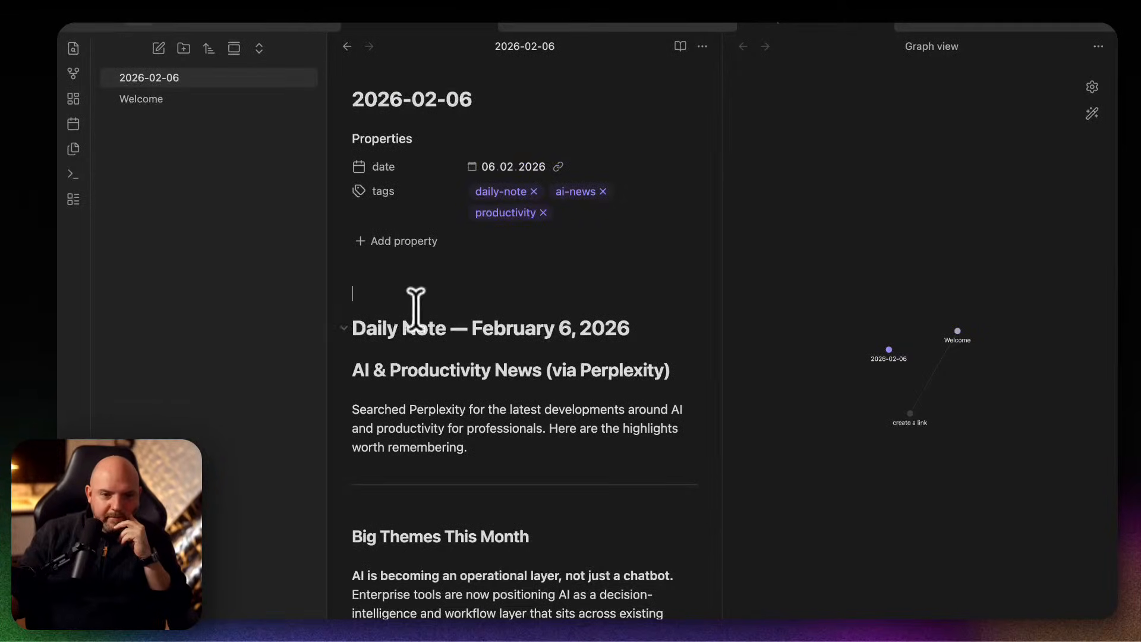
# Examine the 2026-02-06 daily note, from its properties and big themes through notable updates, categories, practical takeaways and market narrative.
pyautogui.scroll(-10, 504, 420)
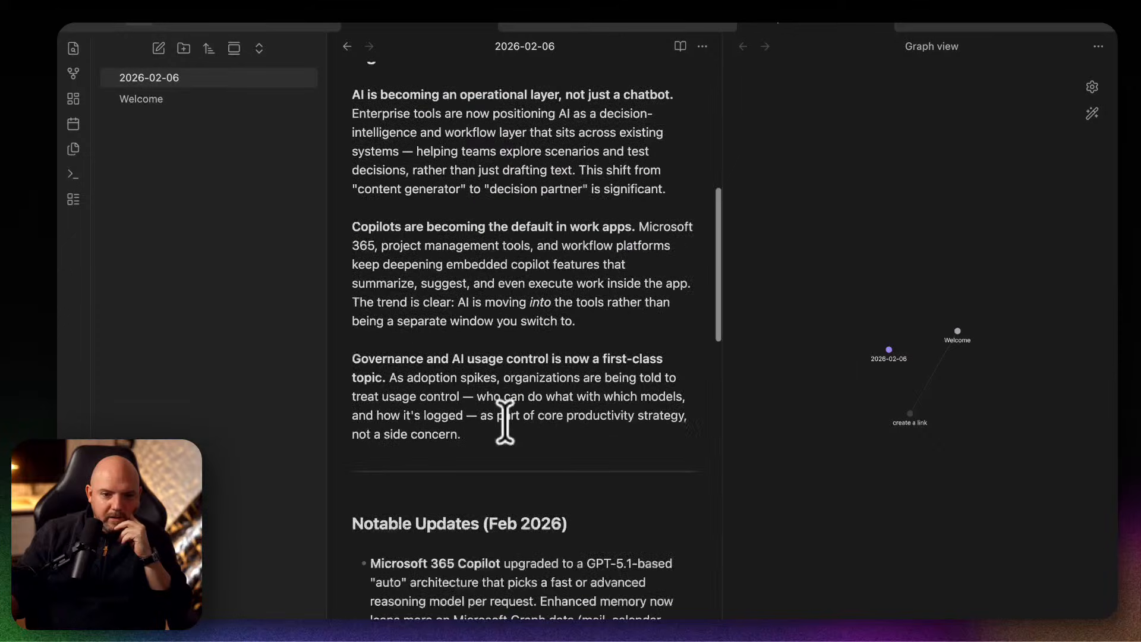
pyautogui.scroll(-10, 505, 420)
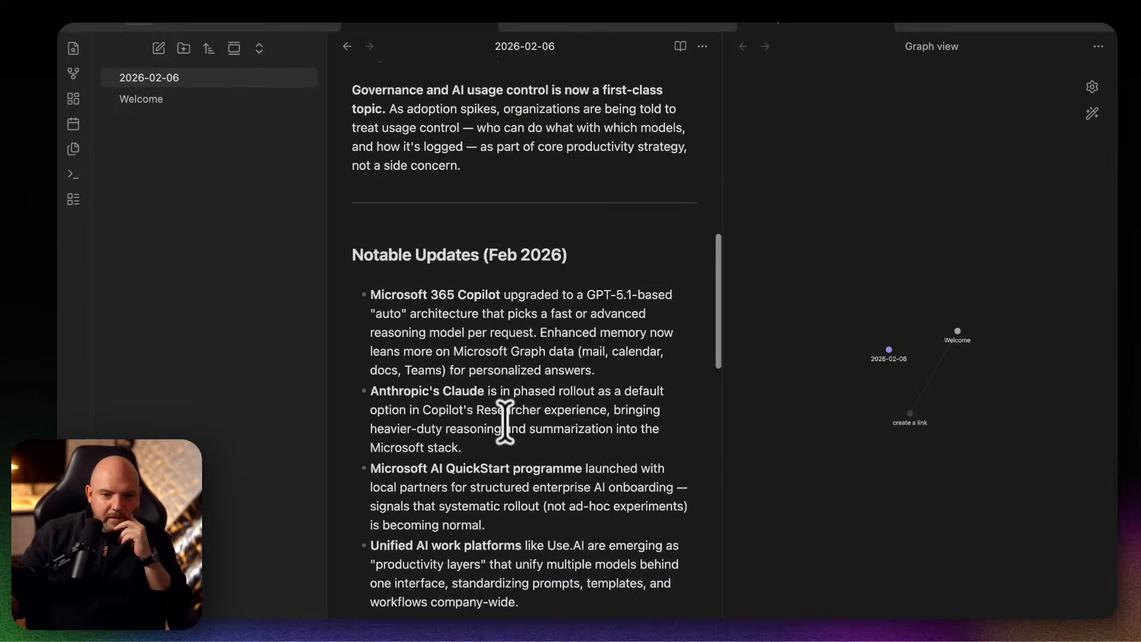
pyautogui.scroll(-10, 504, 420)
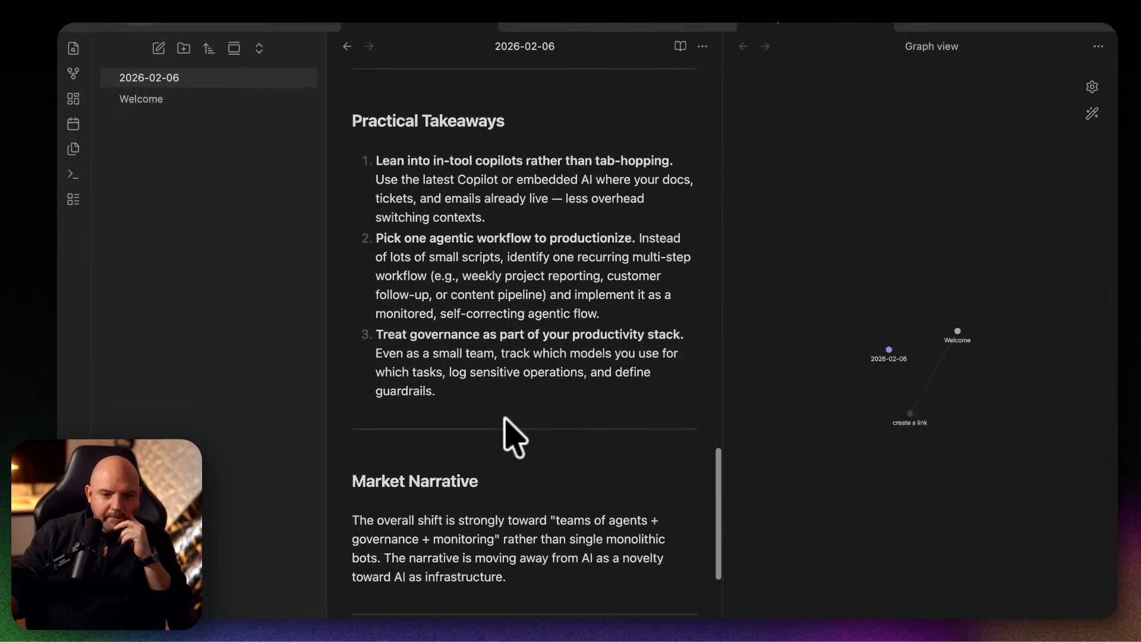
pyautogui.scroll(15, 507, 374)
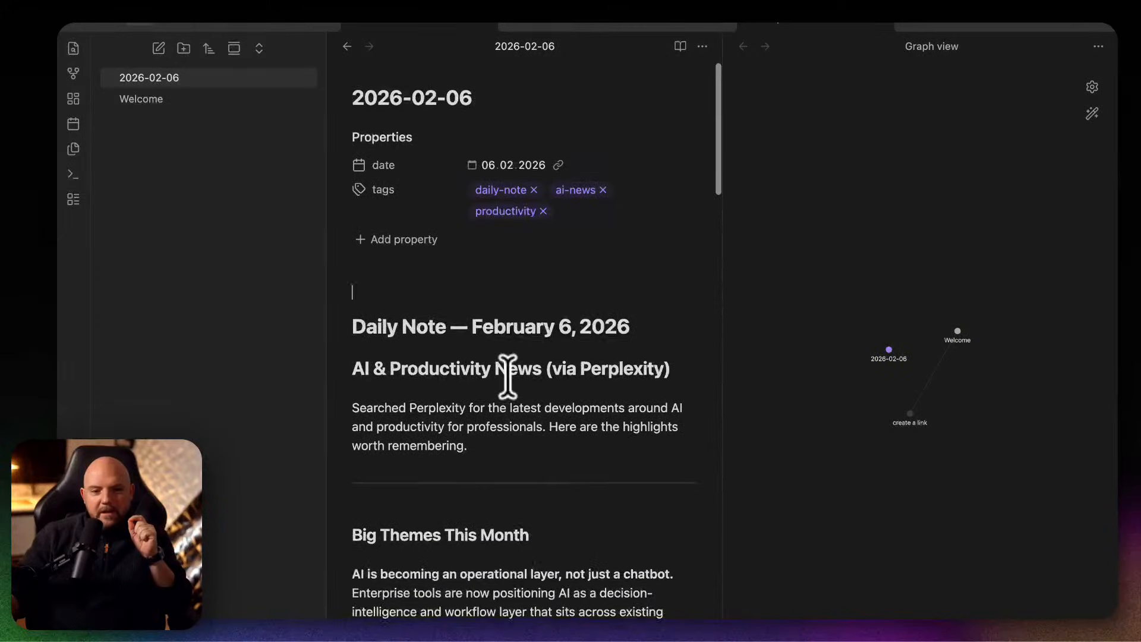
pyautogui.scroll(-5, 507, 375)
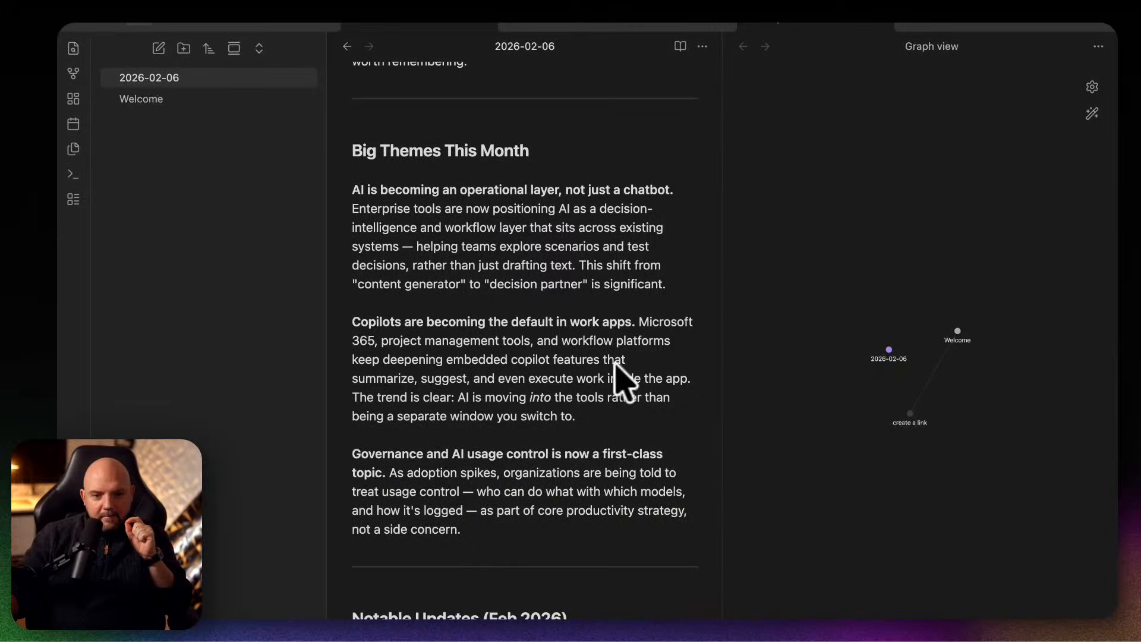
pyautogui.scroll(-2, 526, 452)
pyautogui.scroll(-10, 529, 457)
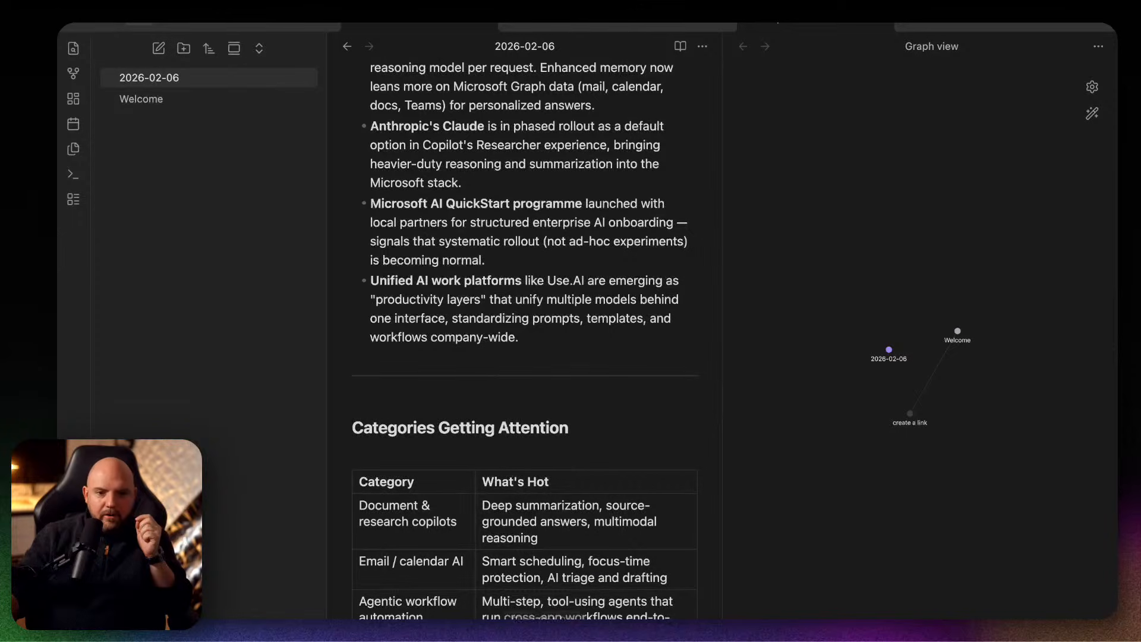
pyautogui.scroll(4, 522, 292)
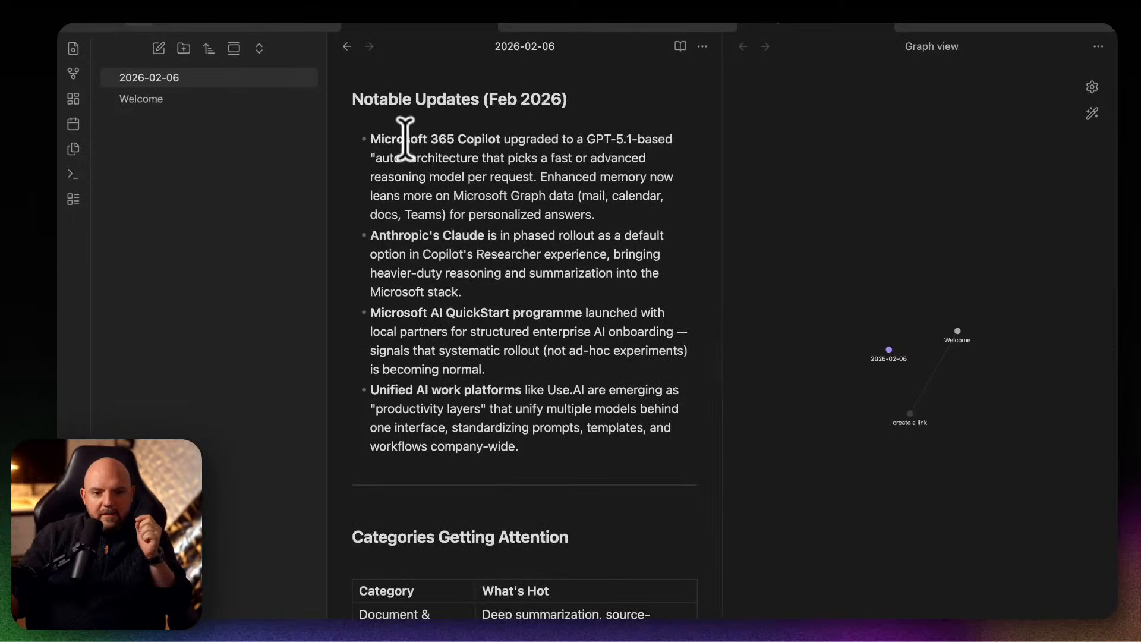
pyautogui.scroll(-20, 580, 542)
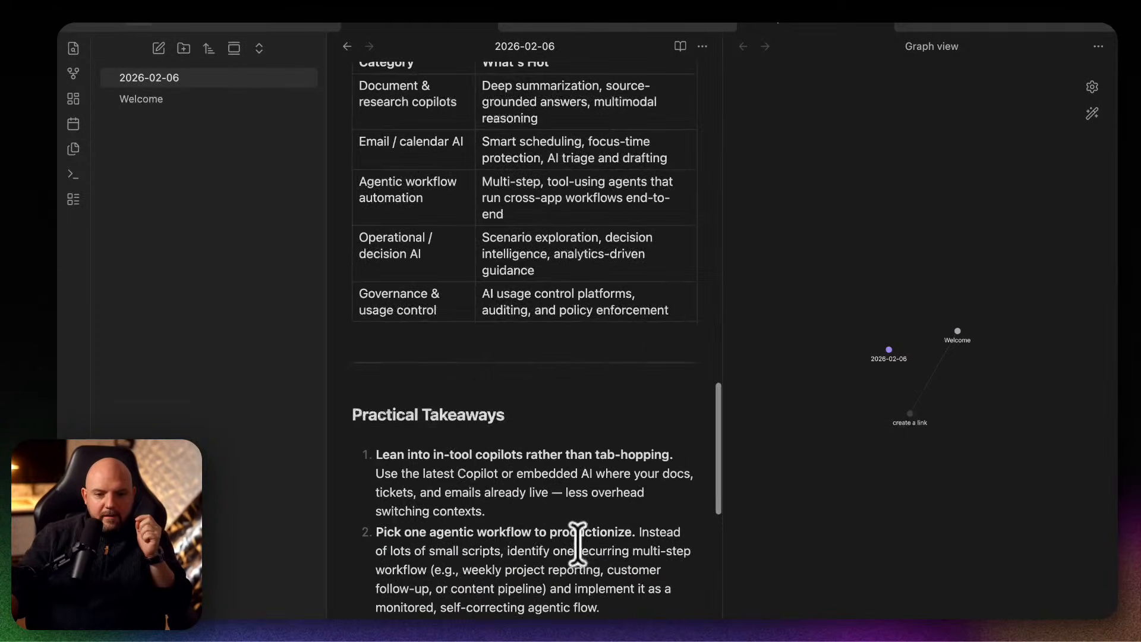
pyautogui.moveTo(589, 618)
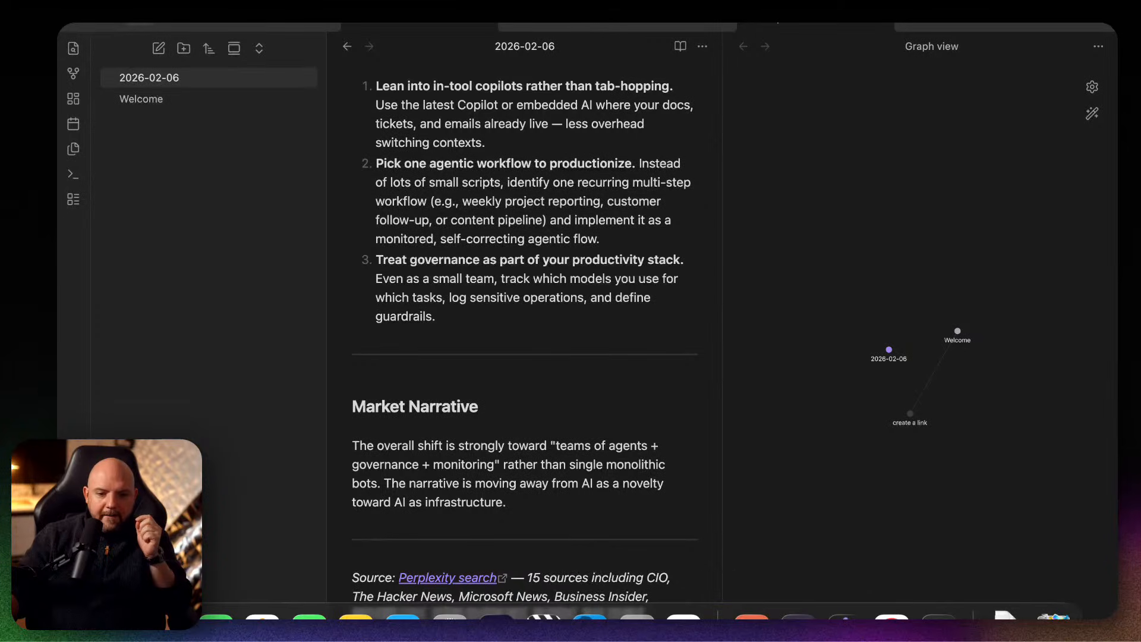
# Switch to Claude and send the reply "ensure that everything is backllinked in there" in the AI productivity news task.
pyautogui.click(751, 618)
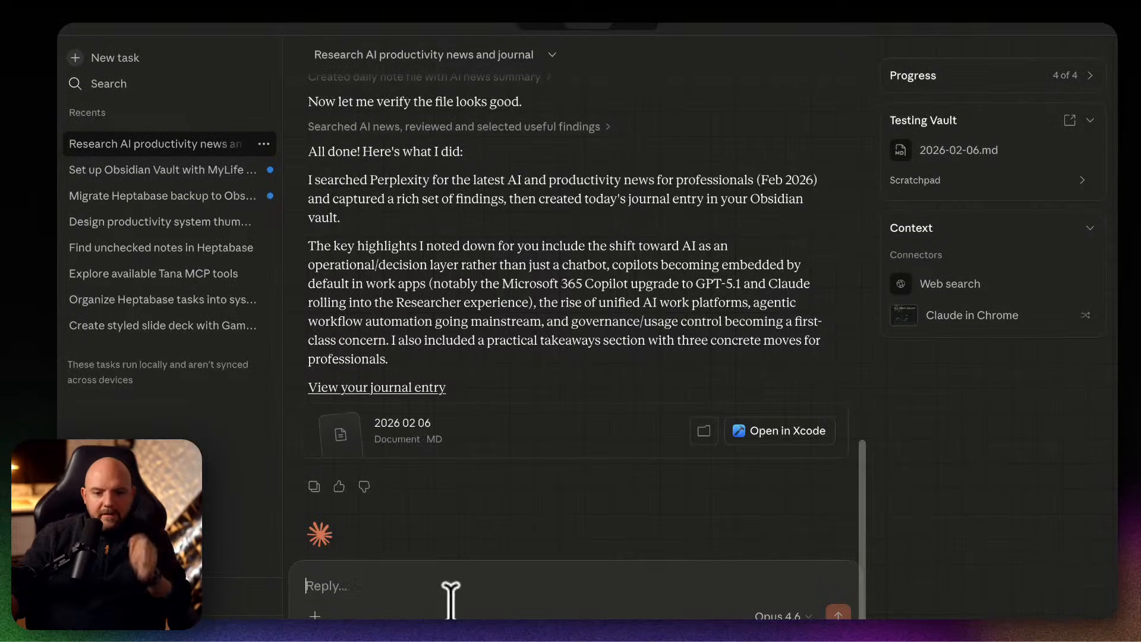
pyautogui.write('ensure')
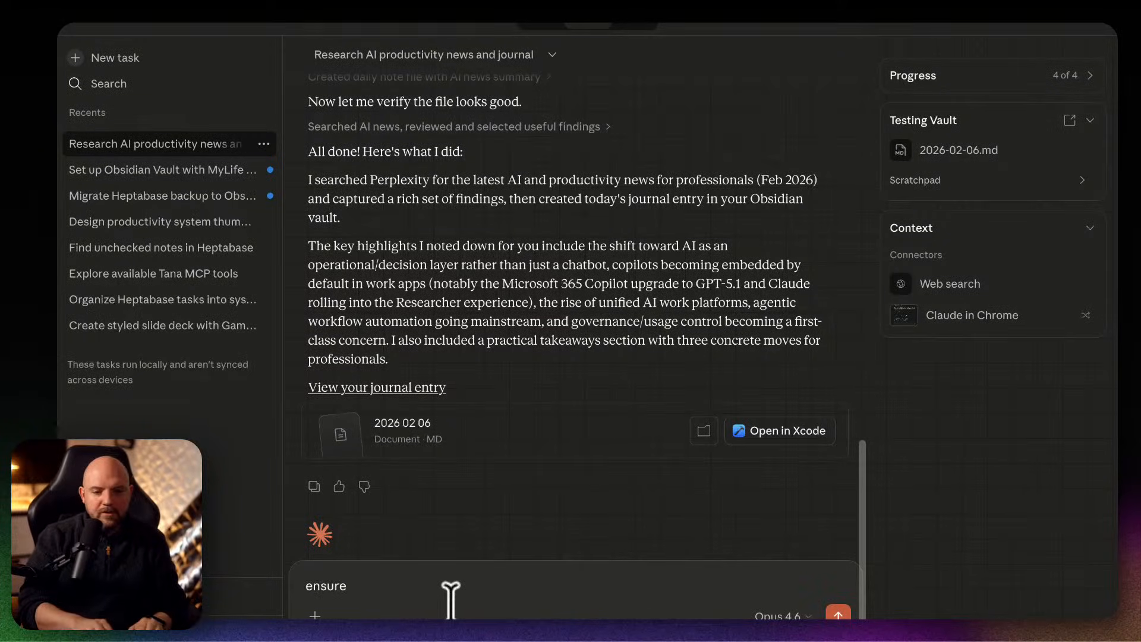
pyautogui.write(' that everythign')
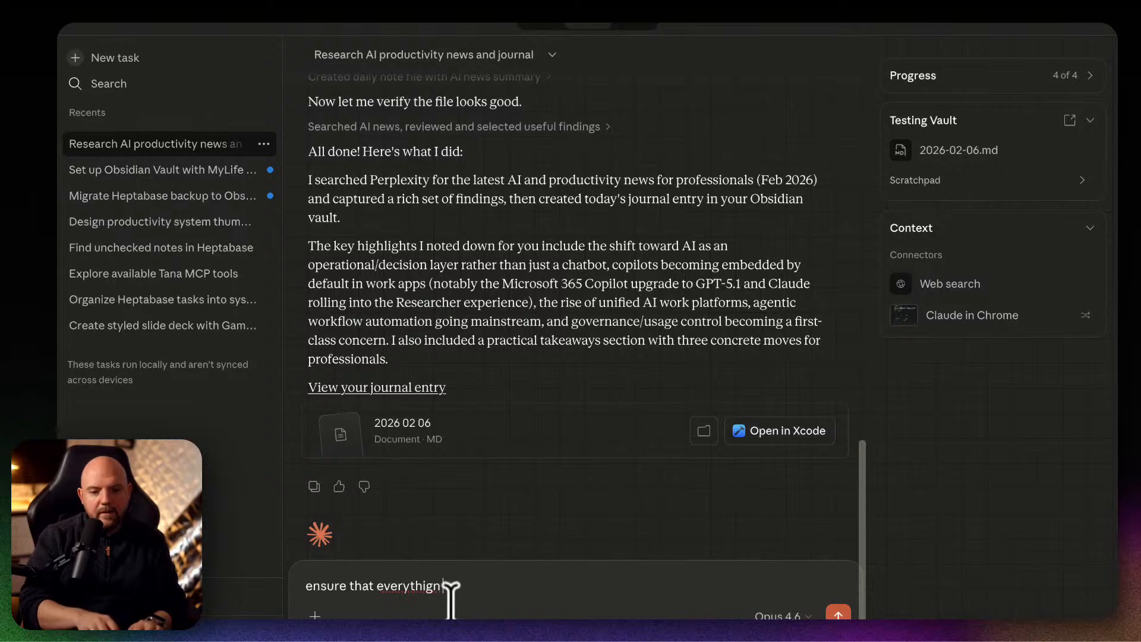
pyautogui.press('BackSpace')
pyautogui.press('BackSpace')
pyautogui.write('ng is backllinked in there')
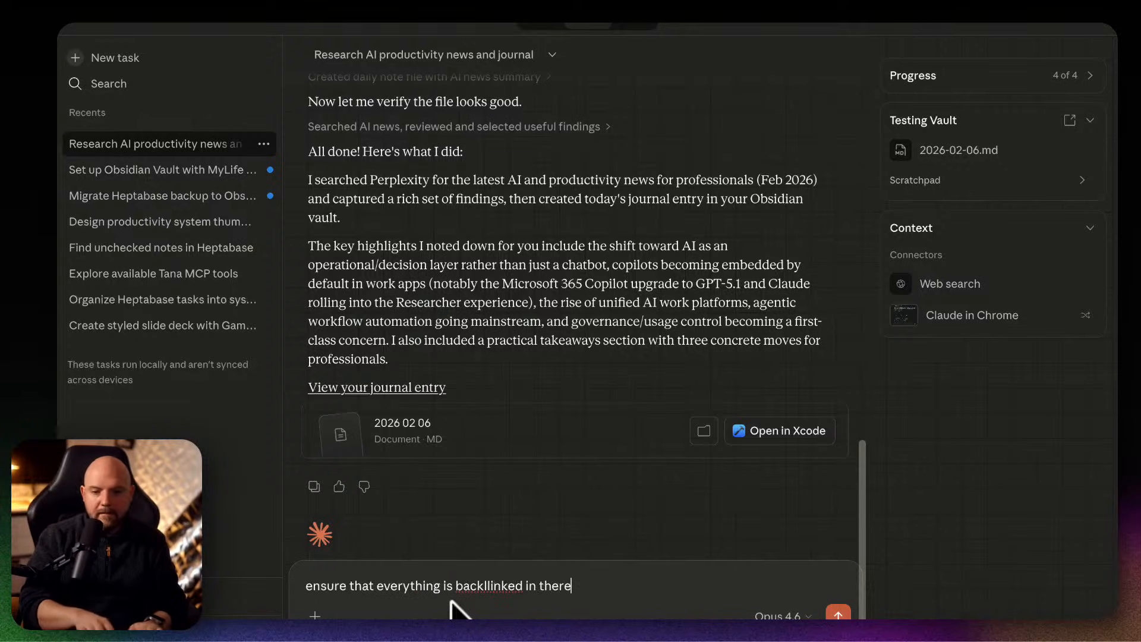
pyautogui.press('Return')
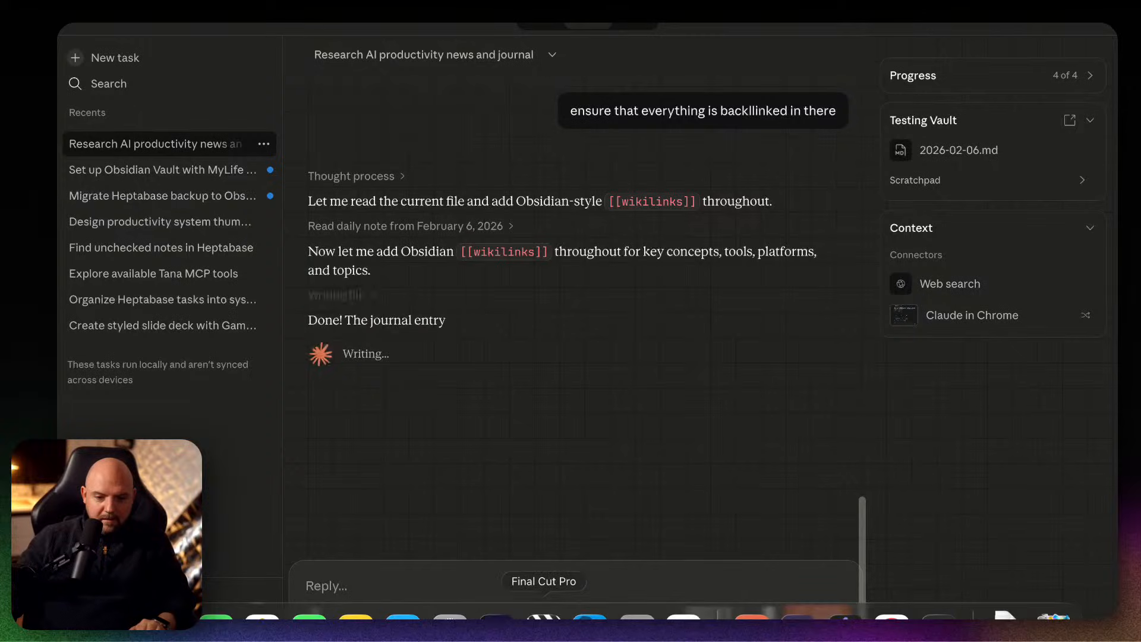
# Switch to the browser and examine the MCP-Obsidian page, covering recent updates, quick install, MCP Inspector, supported platforms and privacy notes.
pyautogui.click(630, 618)
pyautogui.hotkey('ctrl', 'Tab')
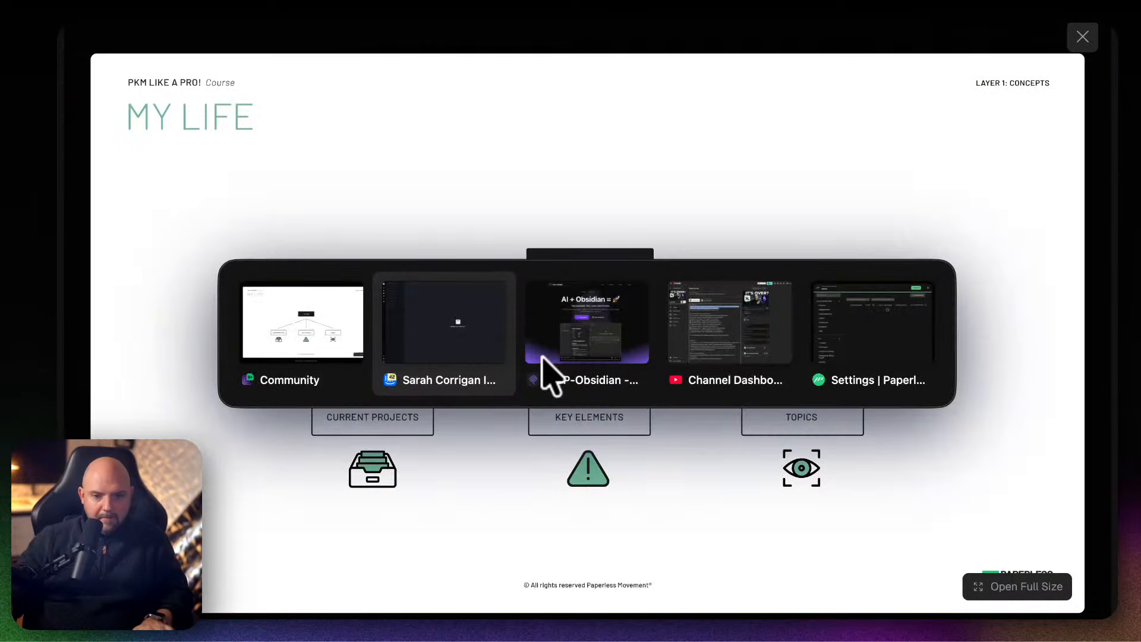
pyautogui.scroll(10, 720, 191)
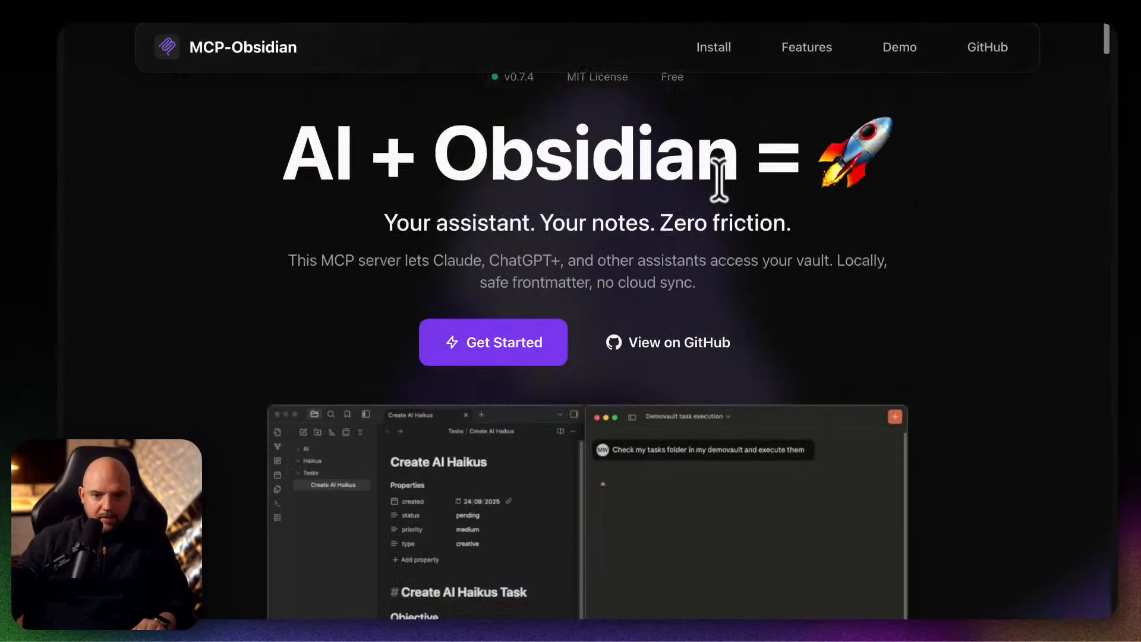
pyautogui.scroll(-20, 820, 326)
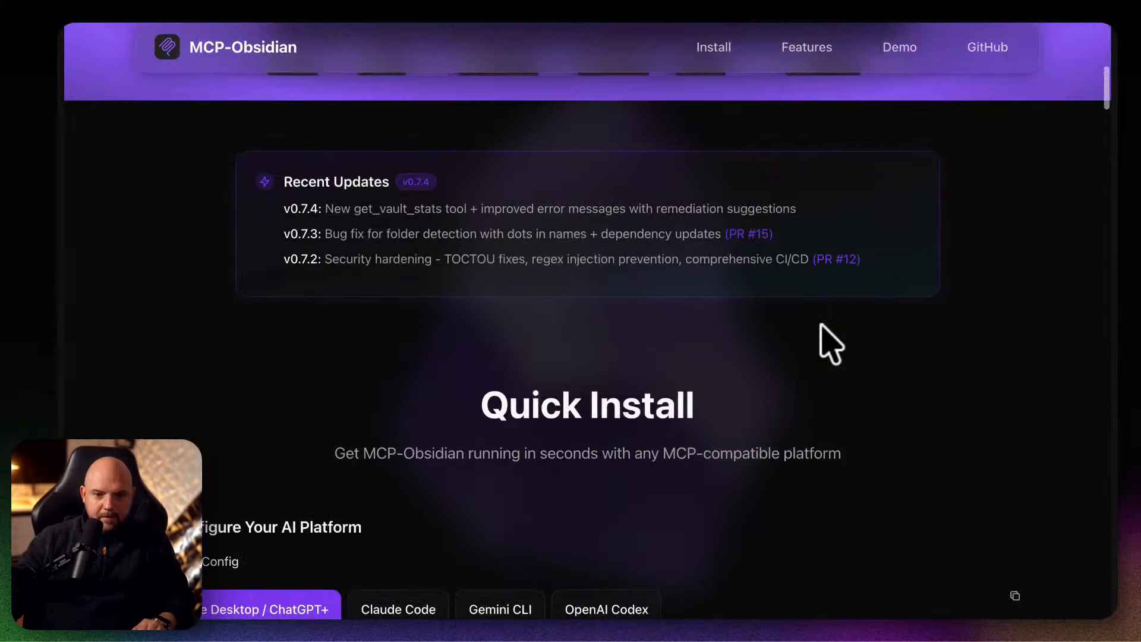
pyautogui.scroll(-15, 830, 343)
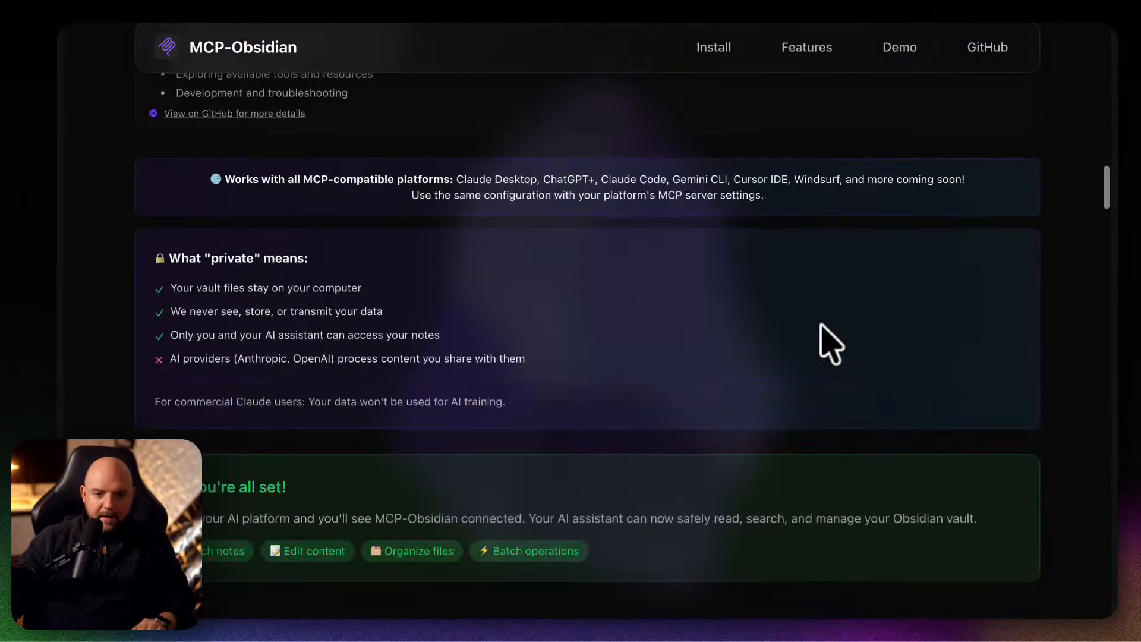
pyautogui.scroll(3, 831, 344)
pyautogui.scroll(6, 830, 344)
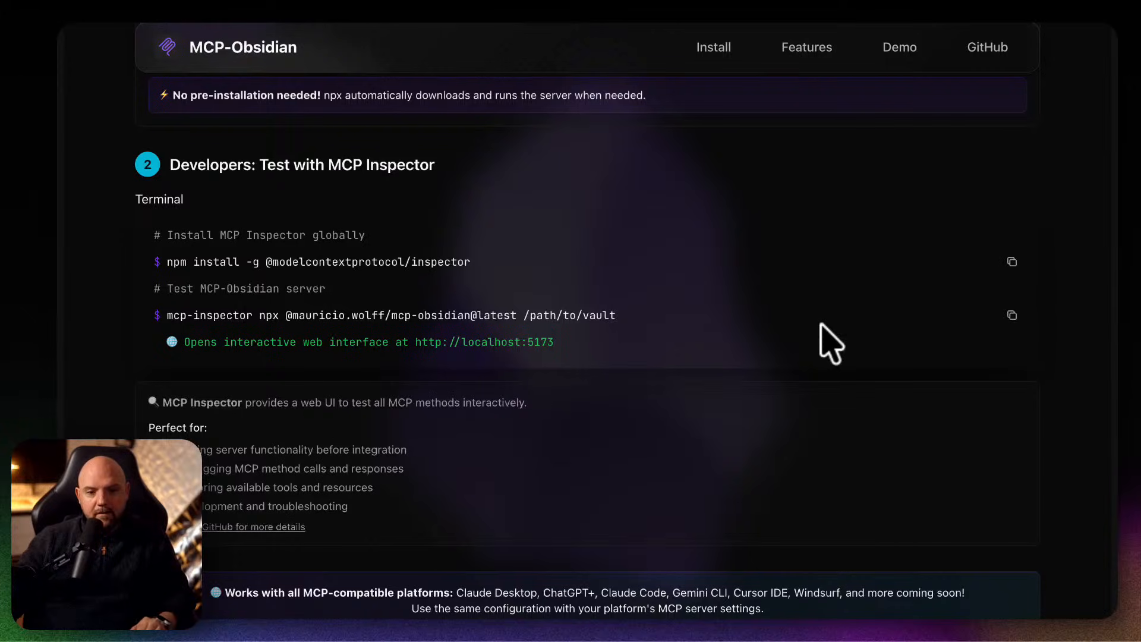
pyautogui.scroll(6, 831, 343)
pyautogui.scroll(-18, 828, 339)
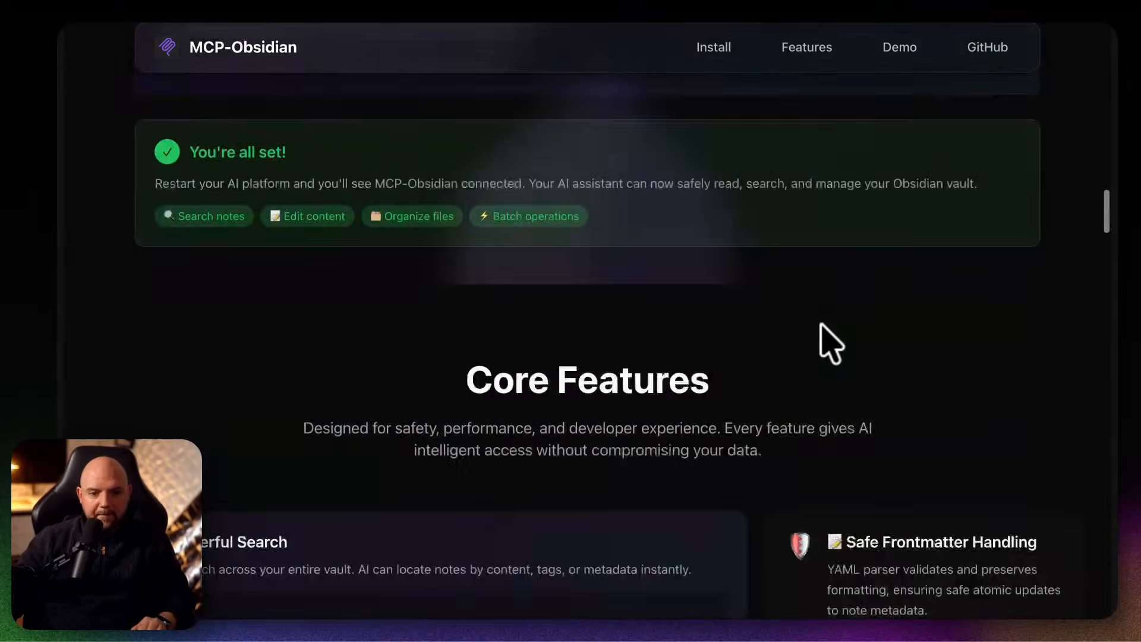
pyautogui.scroll(6, 828, 338)
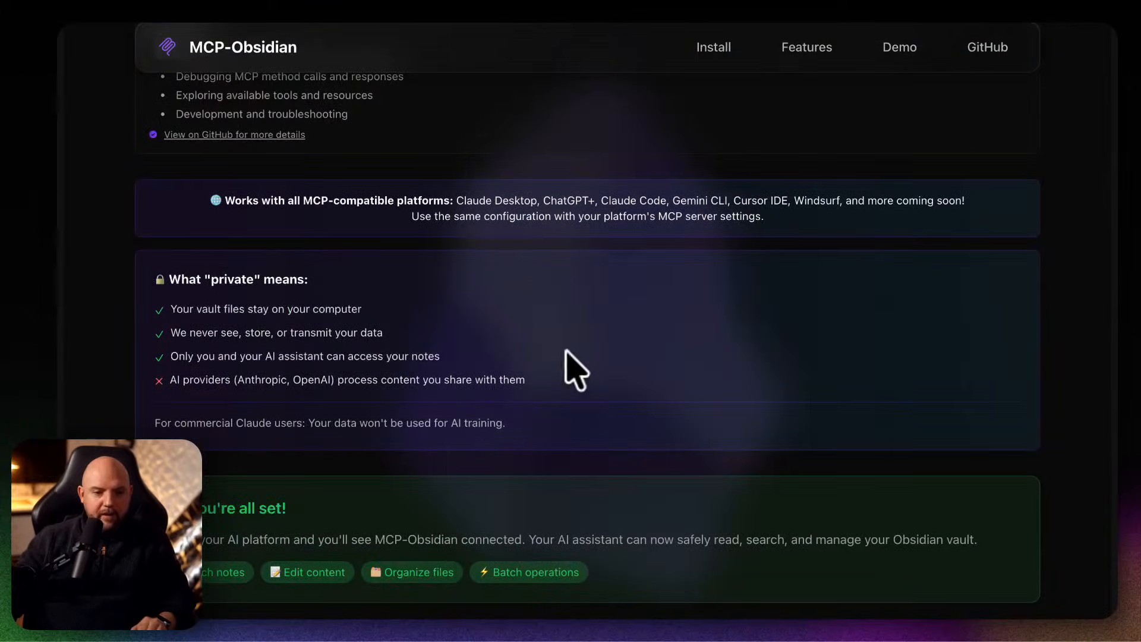
pyautogui.scroll(3, 559, 389)
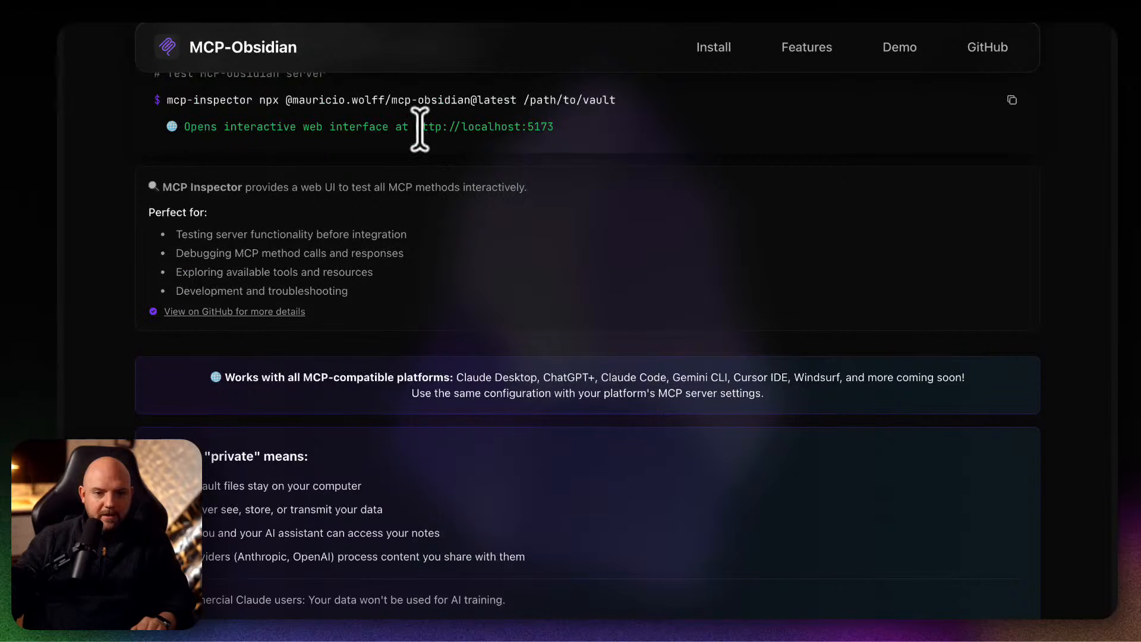
pyautogui.moveTo(416, 126); pyautogui.dragTo(549, 128)
pyautogui.click(565, 148)
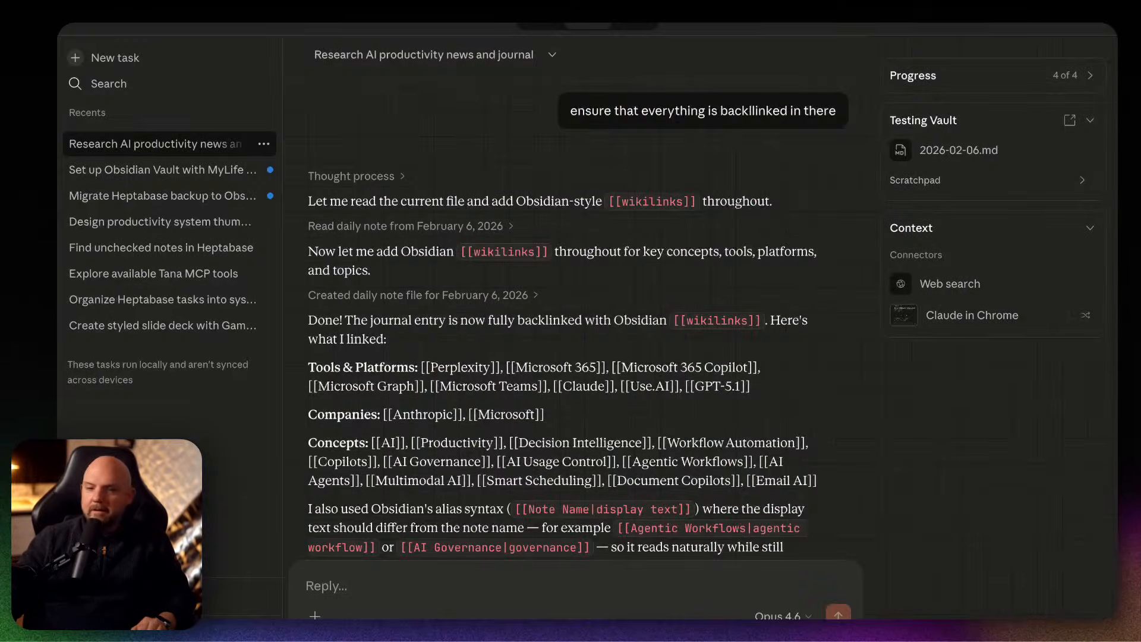
# Review Claude's backlinking summary, from the linked tools and platforms, companies and concepts to the alias syntax and updated journal document.
pyautogui.scroll(-5, 689, 434)
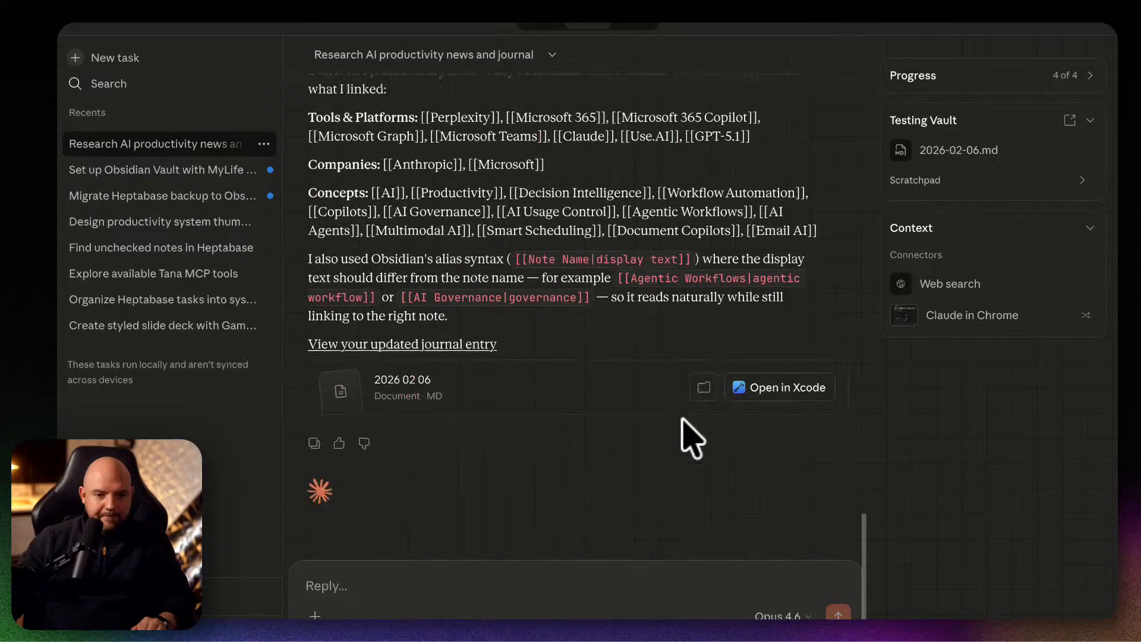
pyautogui.scroll(3, 434, 397)
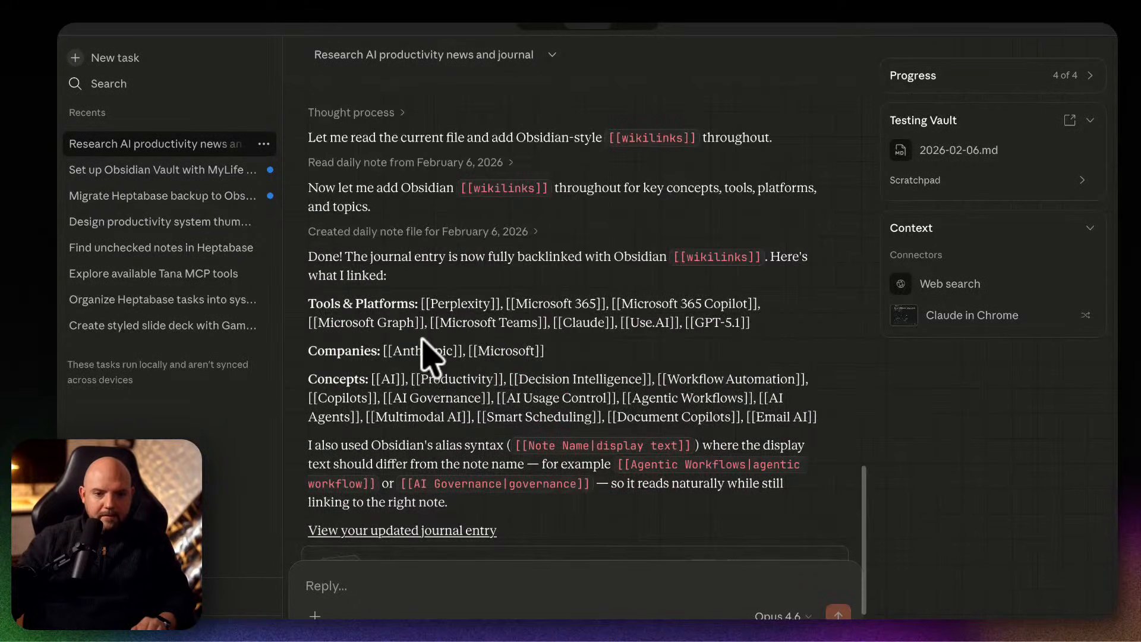
pyautogui.moveTo(466, 303); pyautogui.dragTo(571, 330)
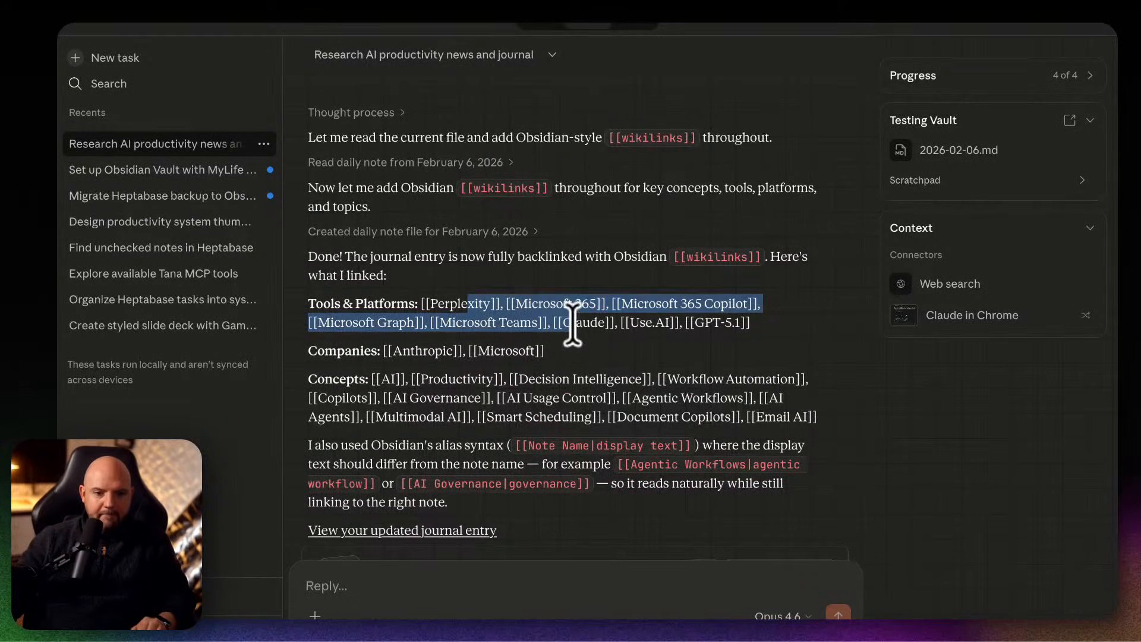
pyautogui.scroll(-1, 603, 395)
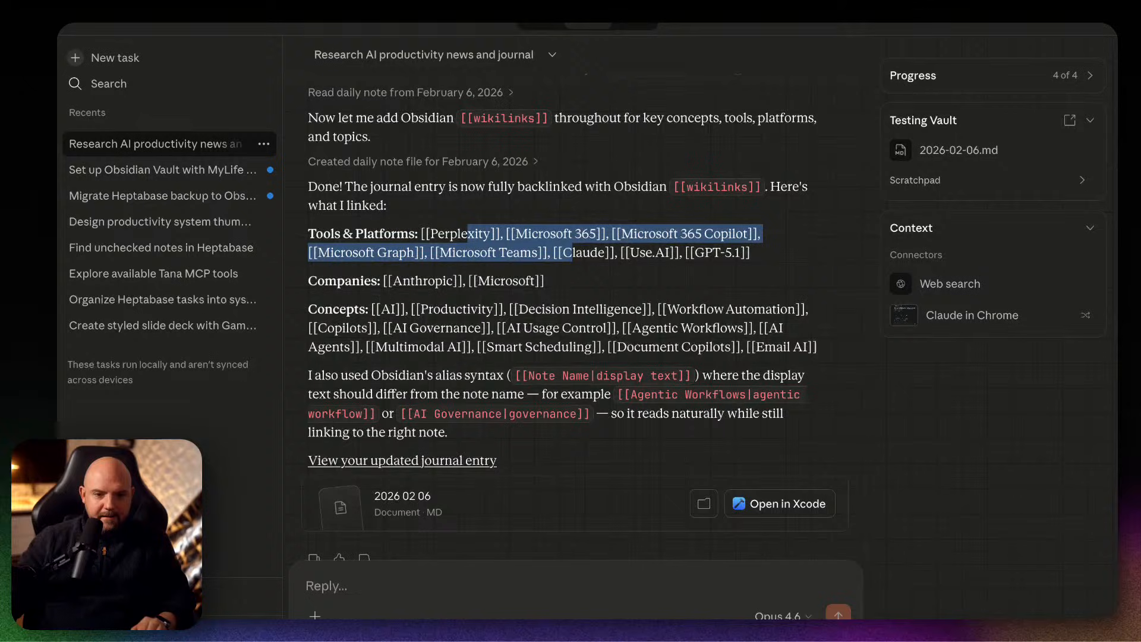
# Switch to the Testing Vault in Obsidian, create the Copilots note from its link in 2026-02-06, and return to the daily note.
pyautogui.moveTo(543, 617)
pyautogui.click(842, 614)
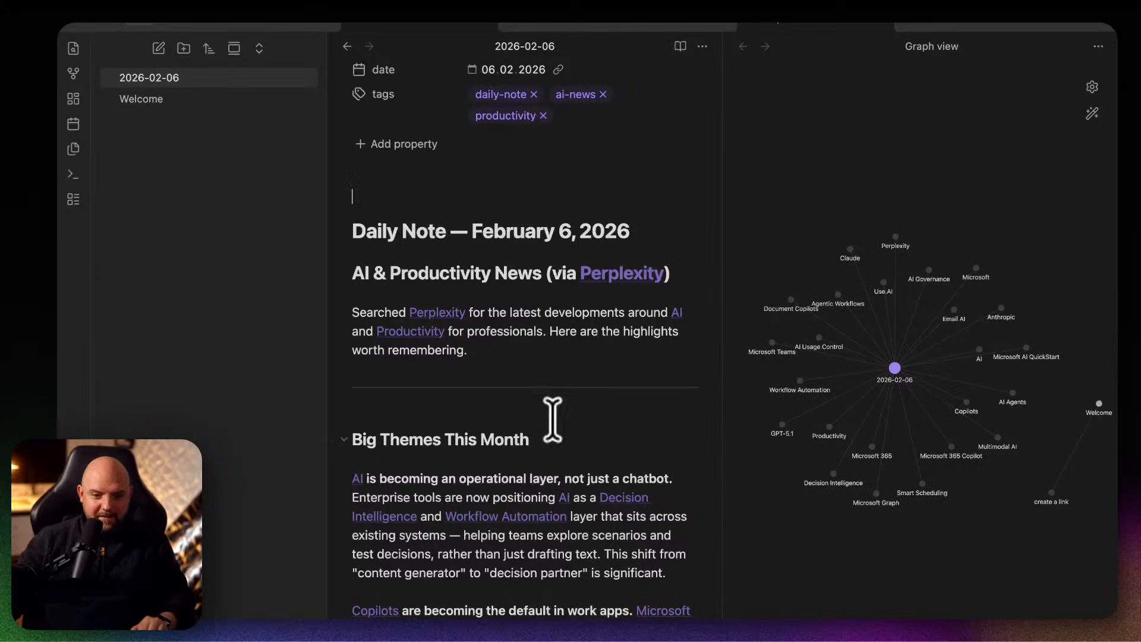
pyautogui.scroll(-3, 520, 416)
pyautogui.click(379, 440)
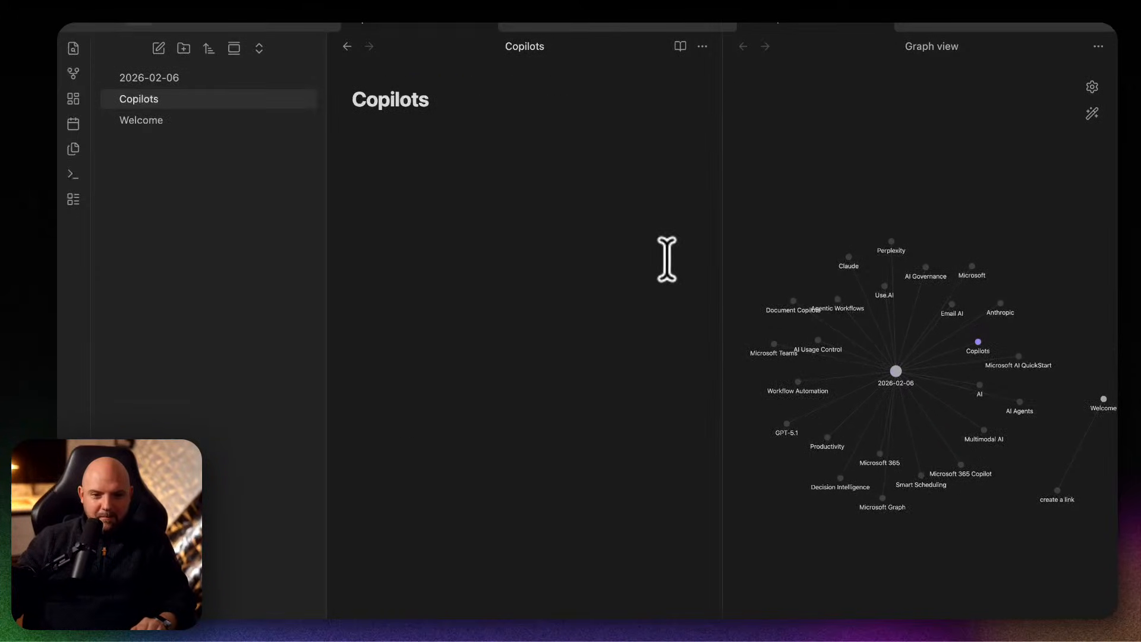
pyautogui.click(317, 72)
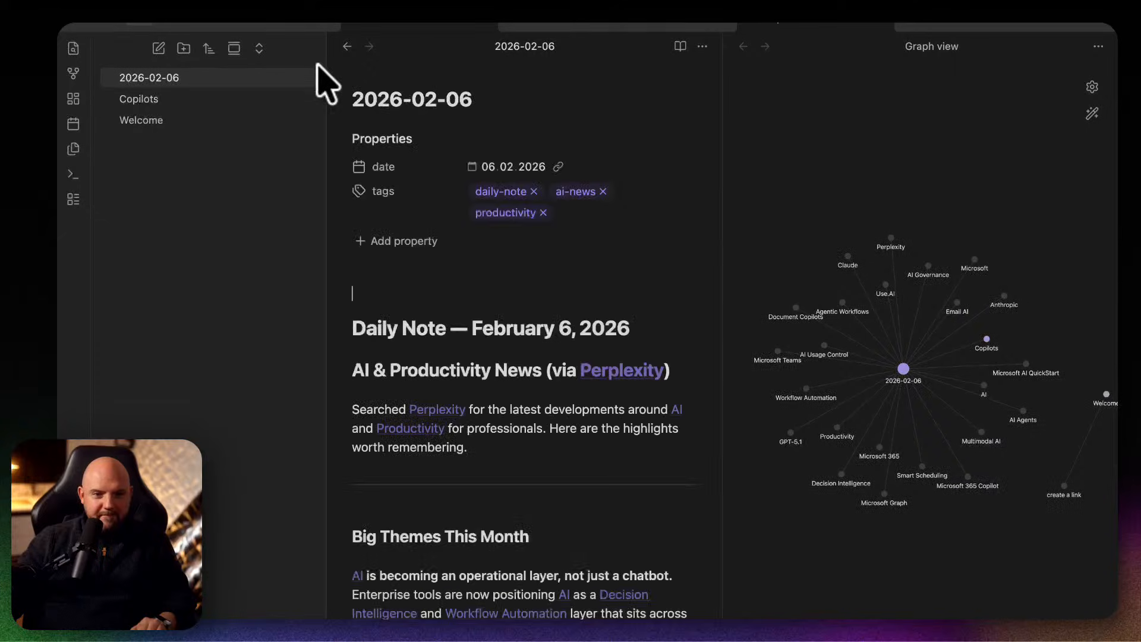
# Read the backlinked daily note down to its notable updates and create the Microsoft 365 Copilot note from its link there.
pyautogui.moveTo(637, 614)
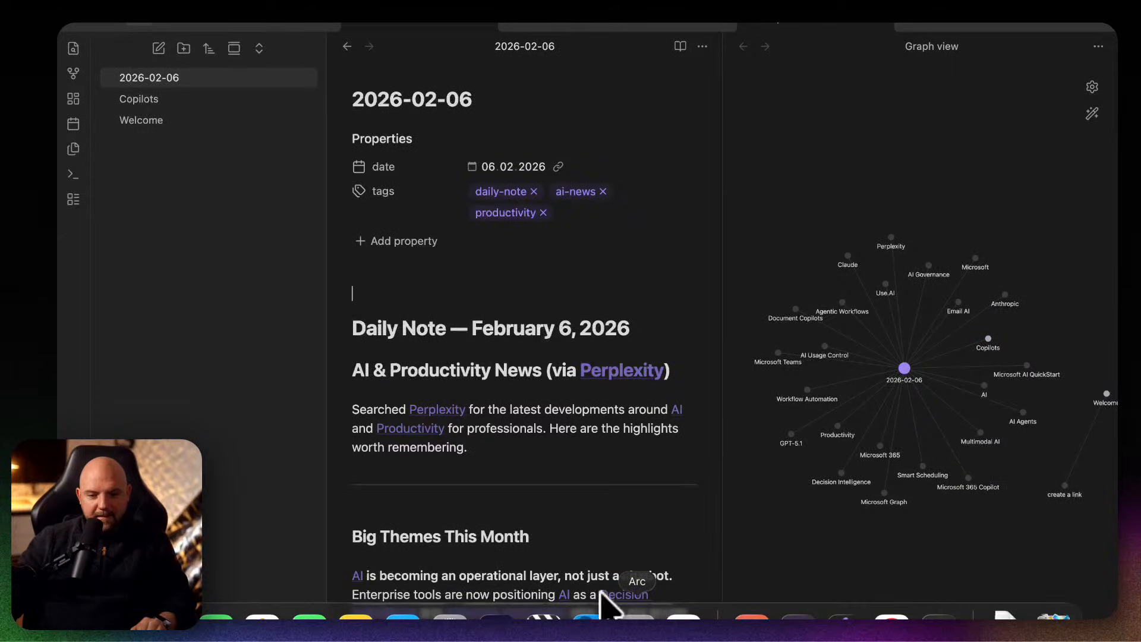
pyautogui.scroll(-3, 511, 446)
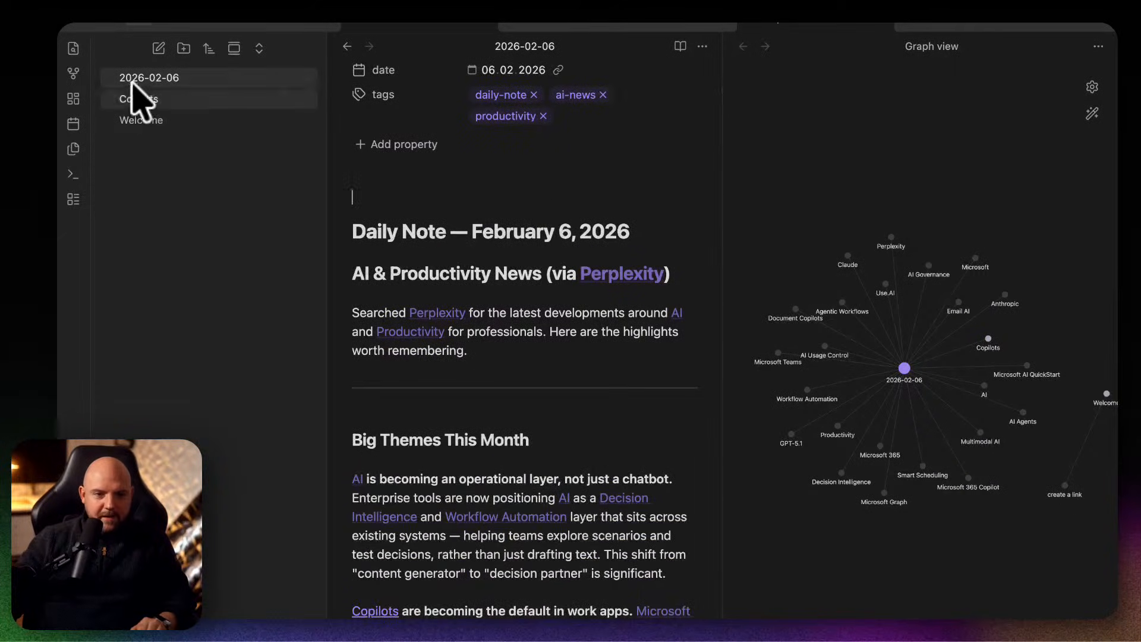
pyautogui.scroll(-5, 590, 537)
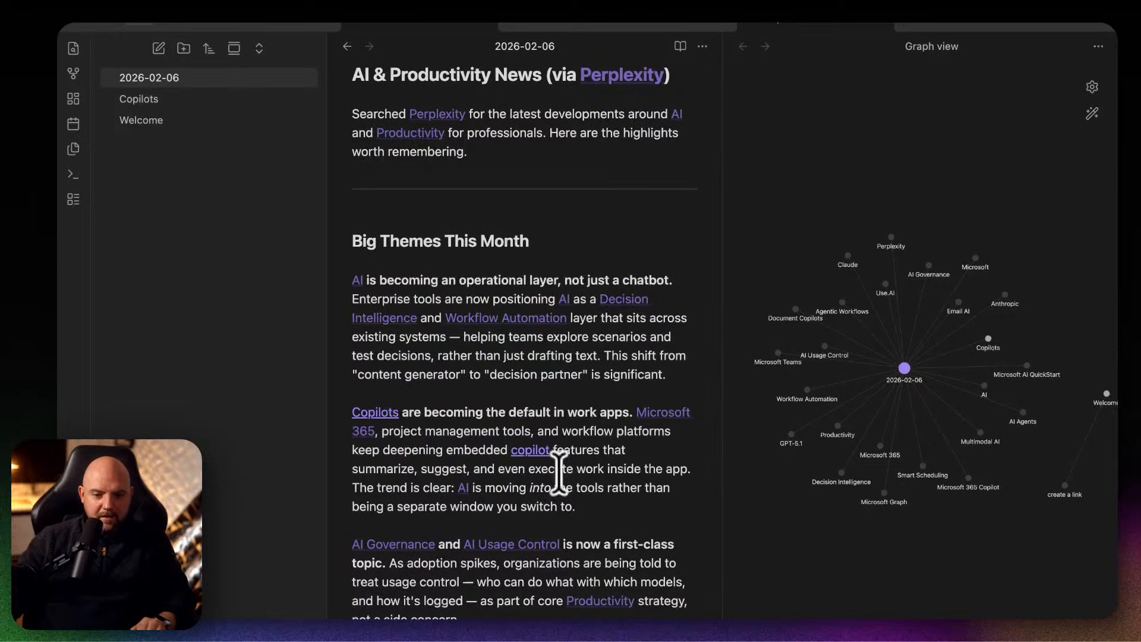
pyautogui.scroll(-5, 559, 469)
pyautogui.scroll(-3, 624, 588)
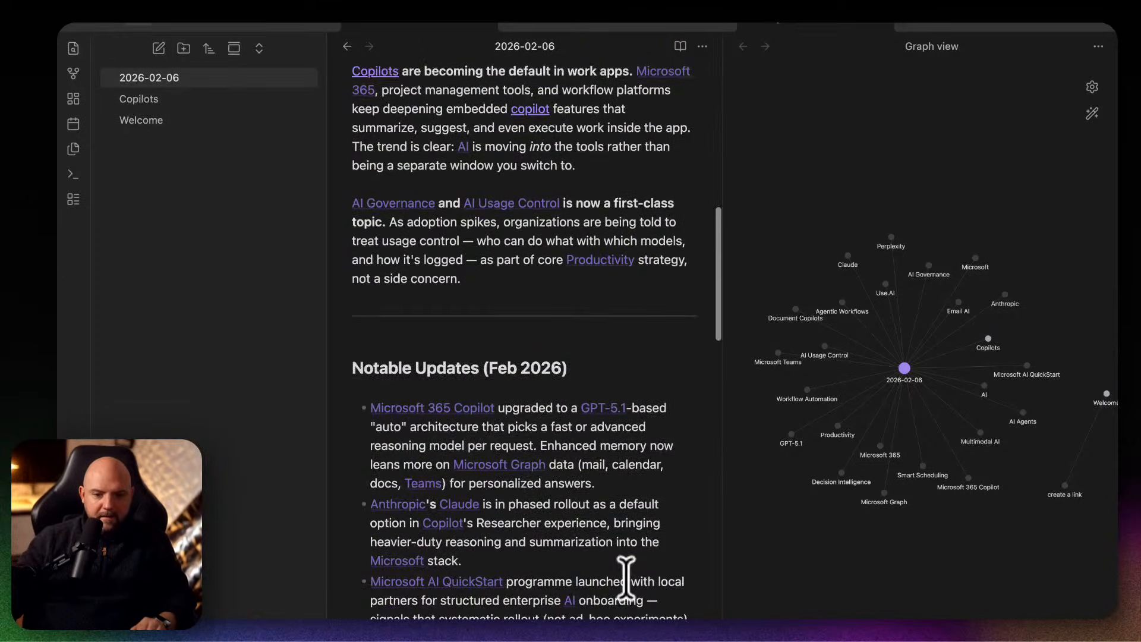
pyautogui.click(443, 408)
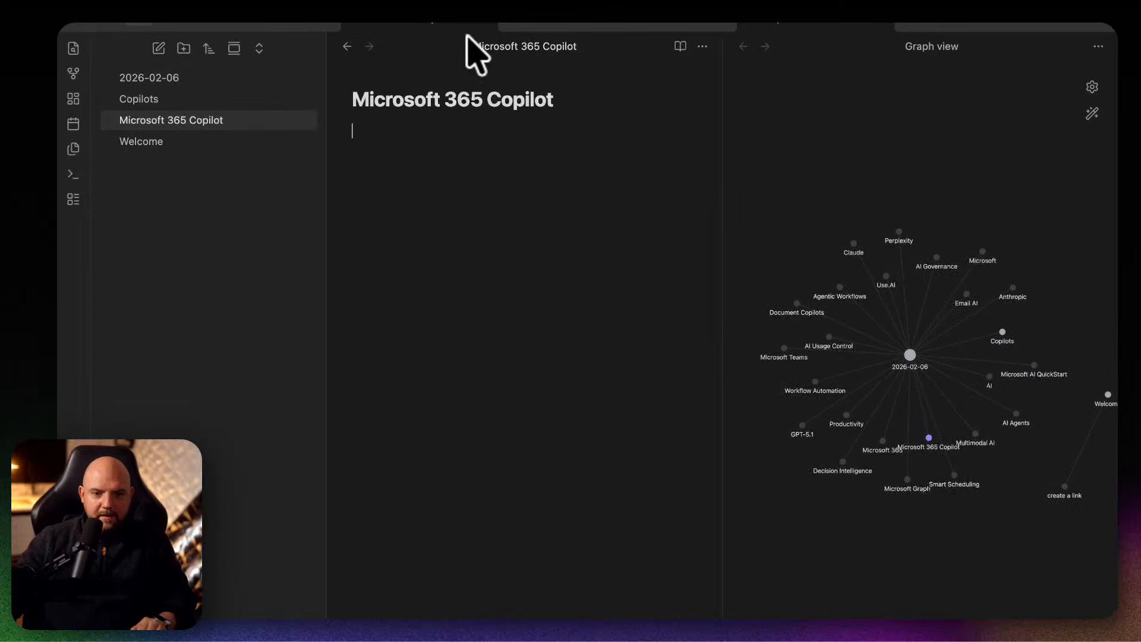
# Switch to Claude and ask it to research which things are related, connect them with context added to their nodes, and create a relevant file.
pyautogui.moveTo(543, 621)
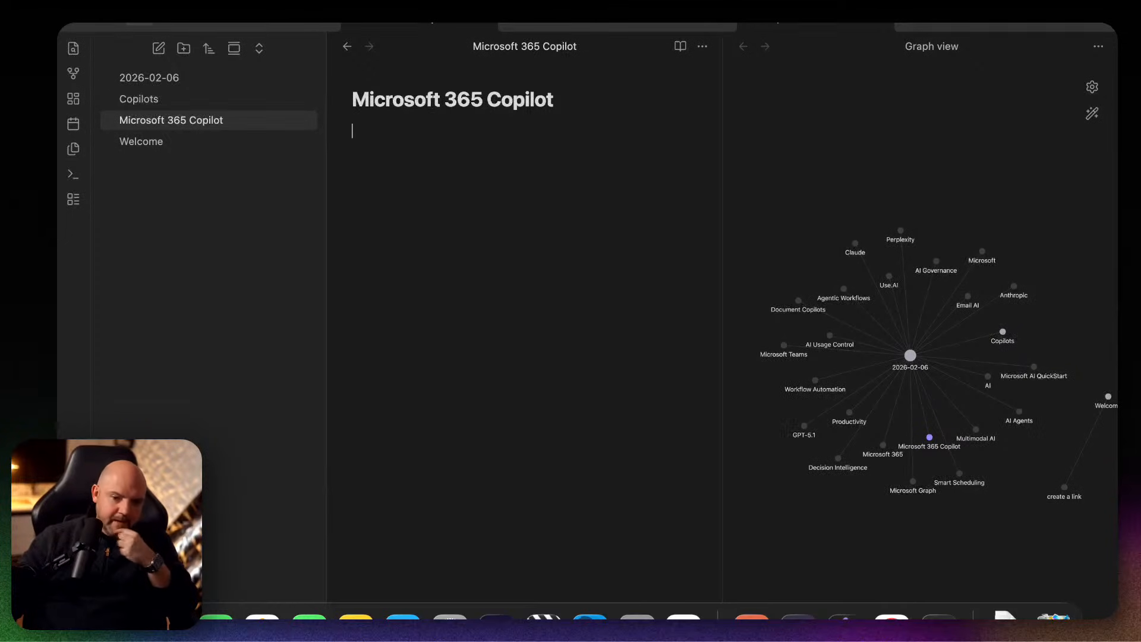
pyautogui.click(752, 618)
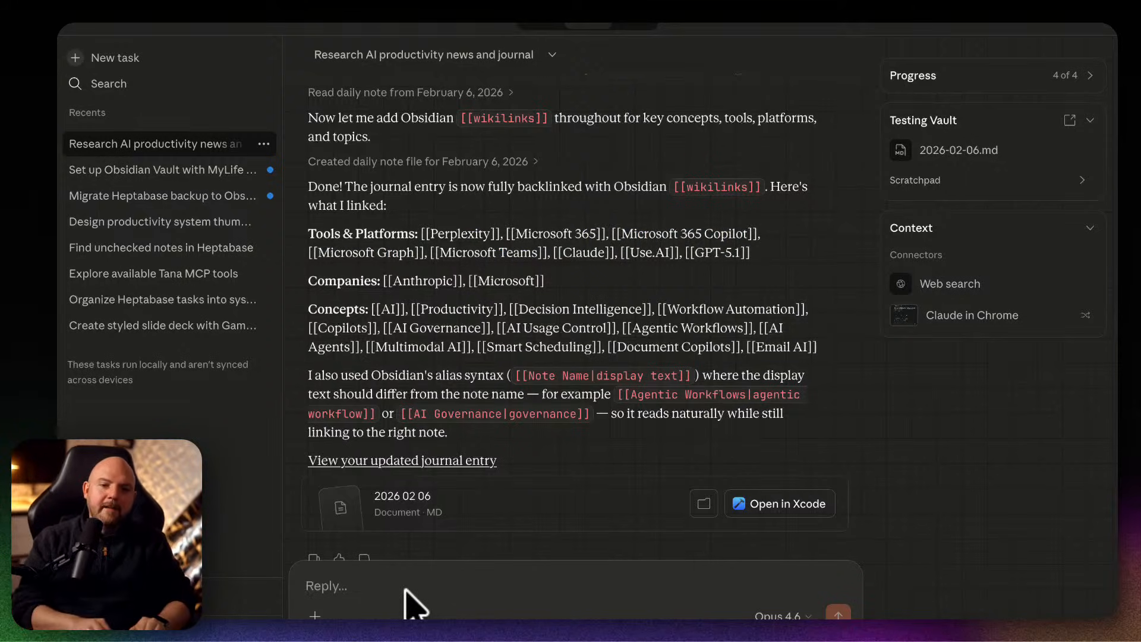
pyautogui.write('now')
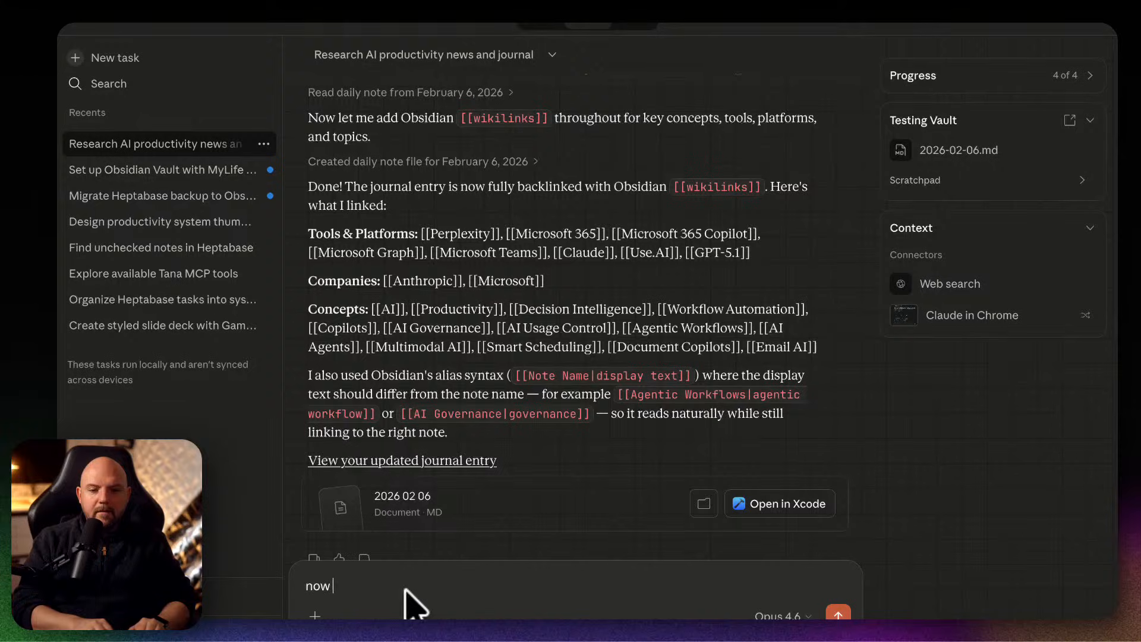
pyautogui.press('BackSpace')
pyautogui.press('BackSpace')
pyautogui.press('BackSpace')
pyautogui.press('BackSpace')
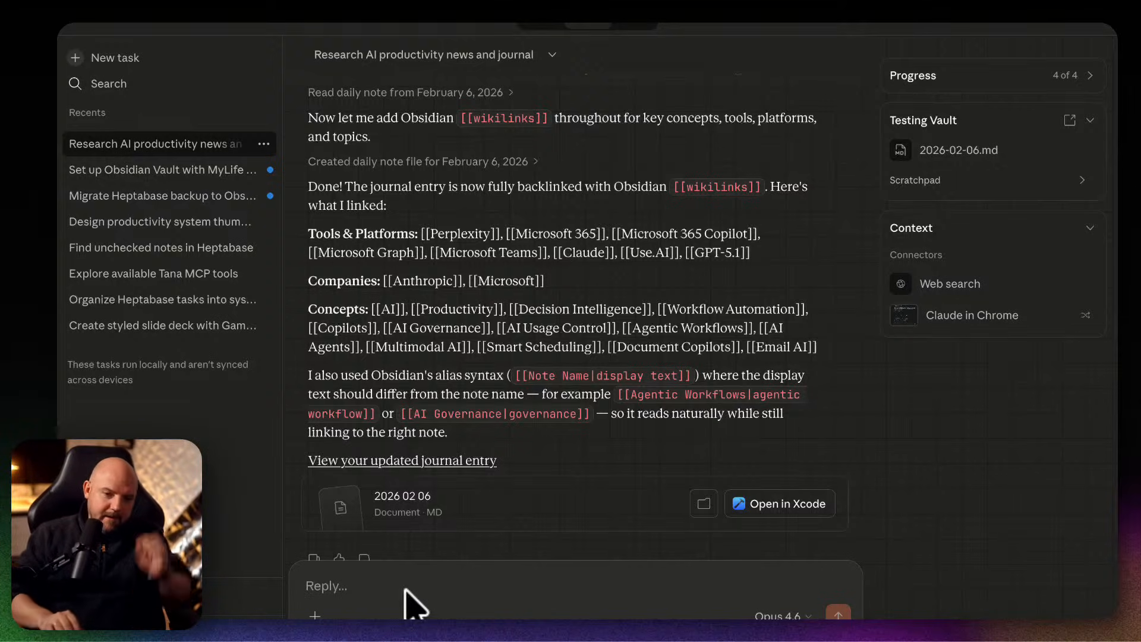
pyautogui.write('Research what different things can be interconnected and are related to each other, and connect them together with some context added to their nodes. Therefore, you have to create a relevant file.')
pyautogui.press('Return')
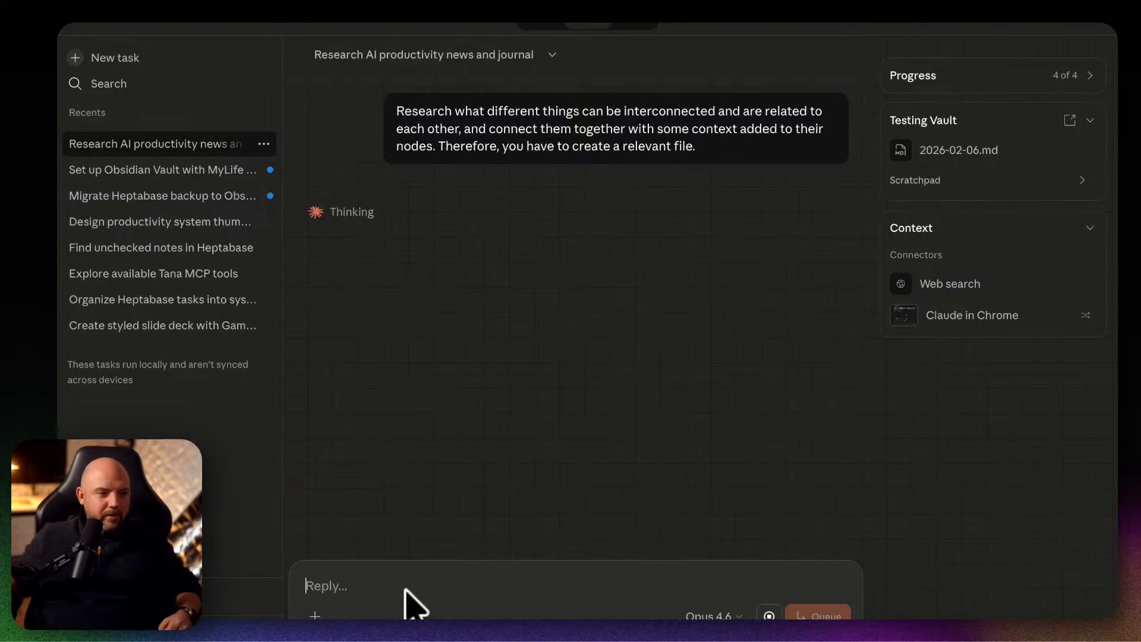
pyautogui.click(410, 603)
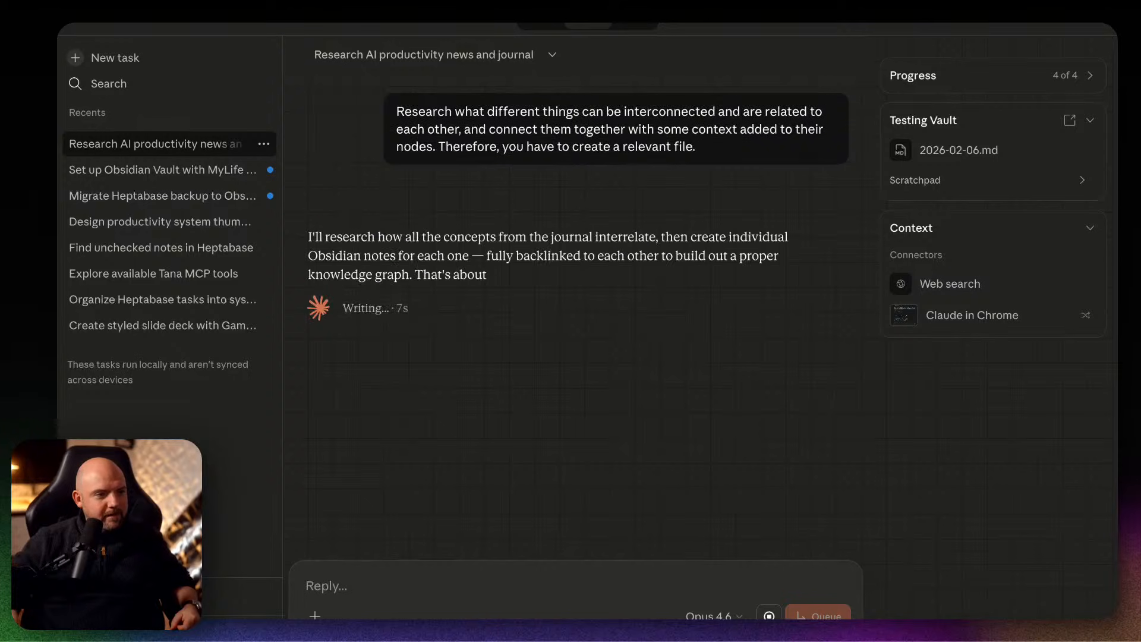
# Bring the Terminal window over the Claude task and check Claude Code's progress on the Obsidian vault setup.
pyautogui.moveTo(60, 267); pyautogui.dragTo(595, 128)
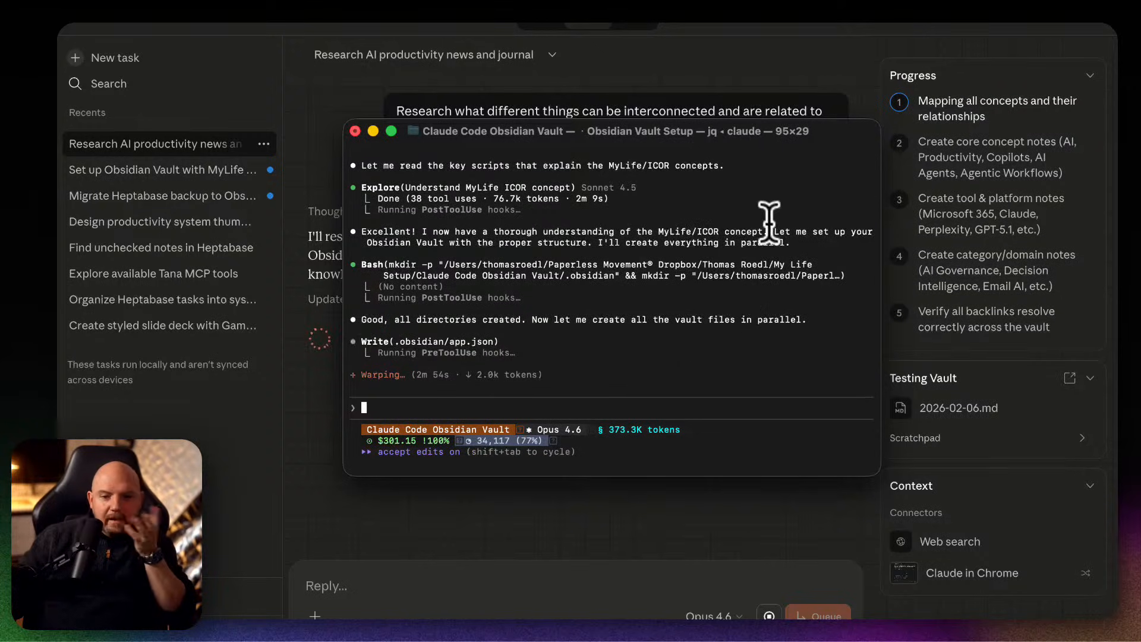
pyautogui.scroll(10, 704, 309)
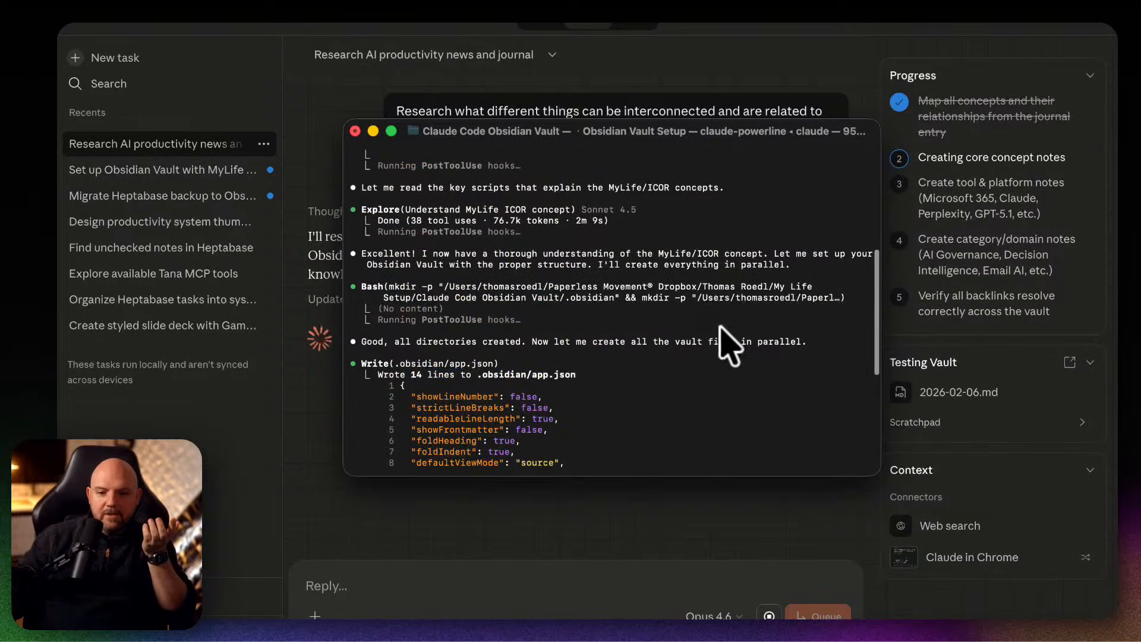
pyautogui.scroll(-5, 733, 345)
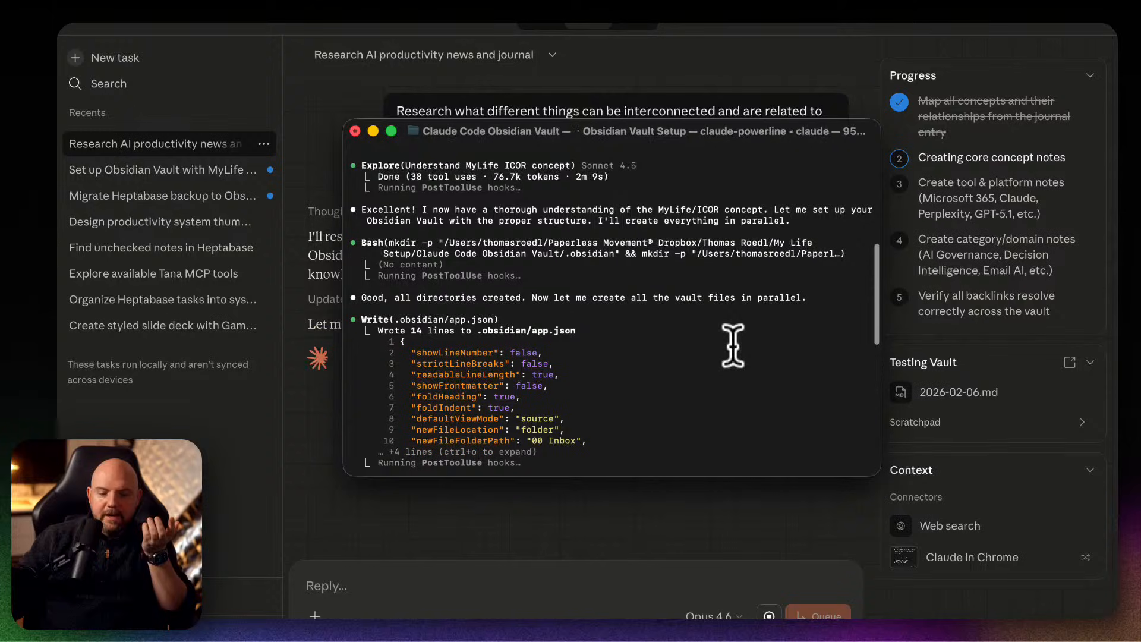
# Read Claude Code's log down to its latest output and move the Terminal window off the Claude task.
pyautogui.scroll(-10, 733, 345)
pyautogui.scroll(-4, 733, 345)
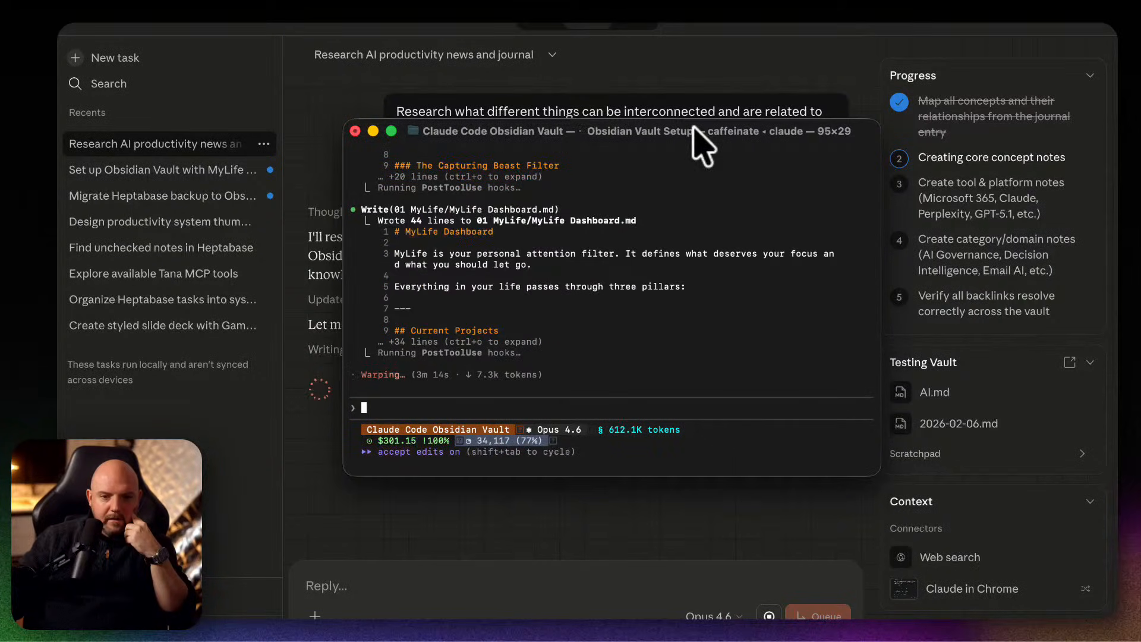
pyautogui.moveTo(693, 127); pyautogui.dragTo(0, 333)
# Check the Heptabase migration task and the MyLife vault setup task's exploration steps, and return to the AI productivity research task.
pyautogui.click(177, 195)
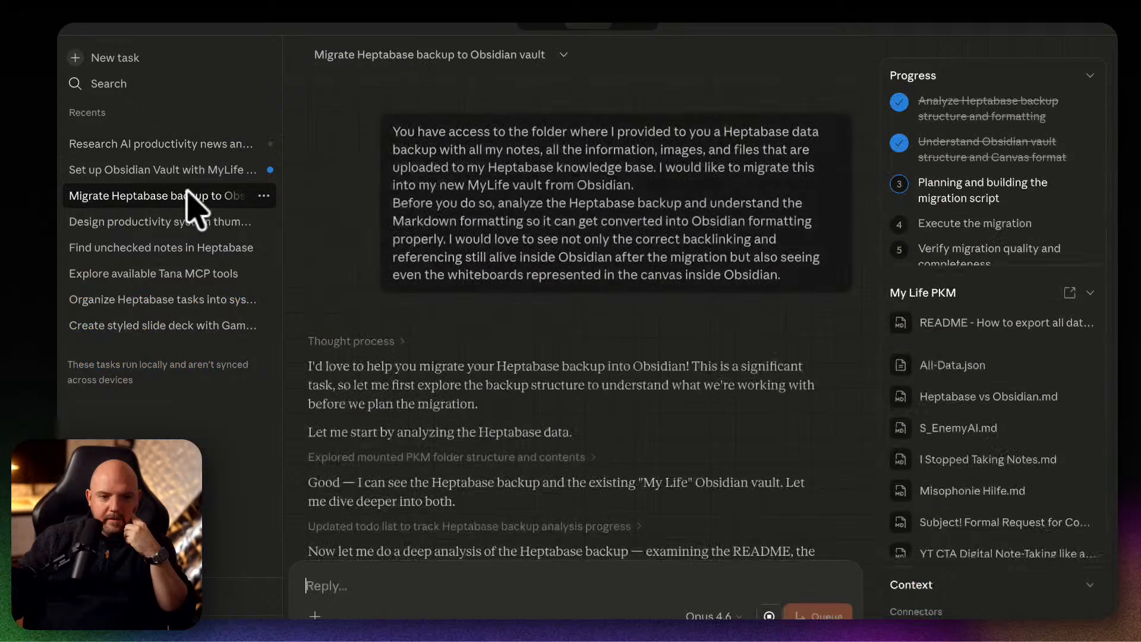
pyautogui.scroll(-3, 541, 369)
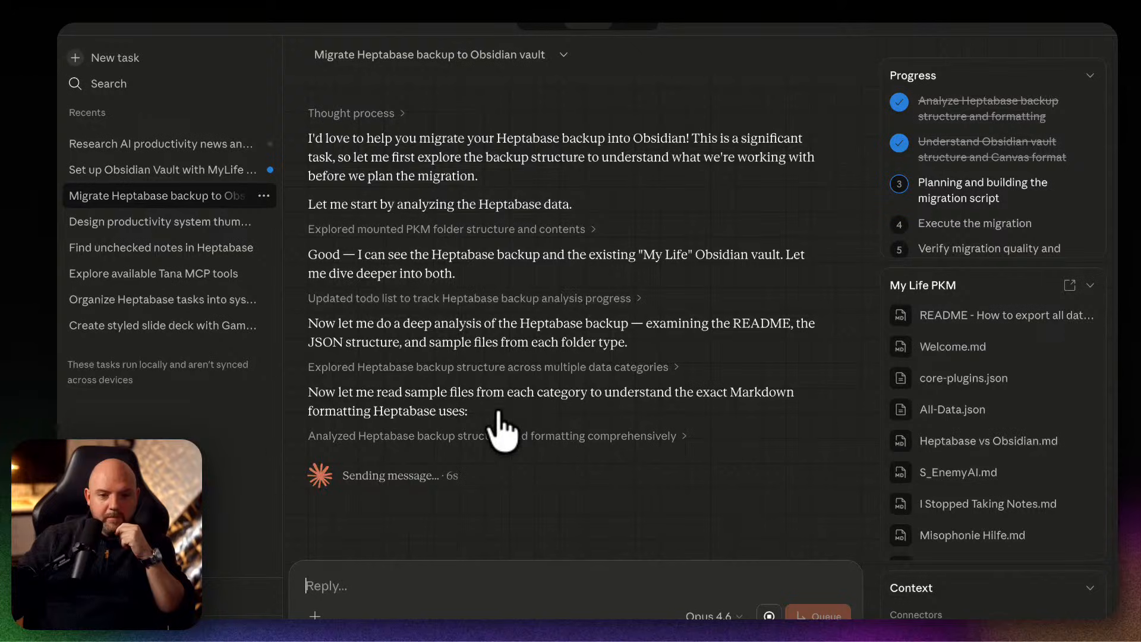
pyautogui.click(175, 171)
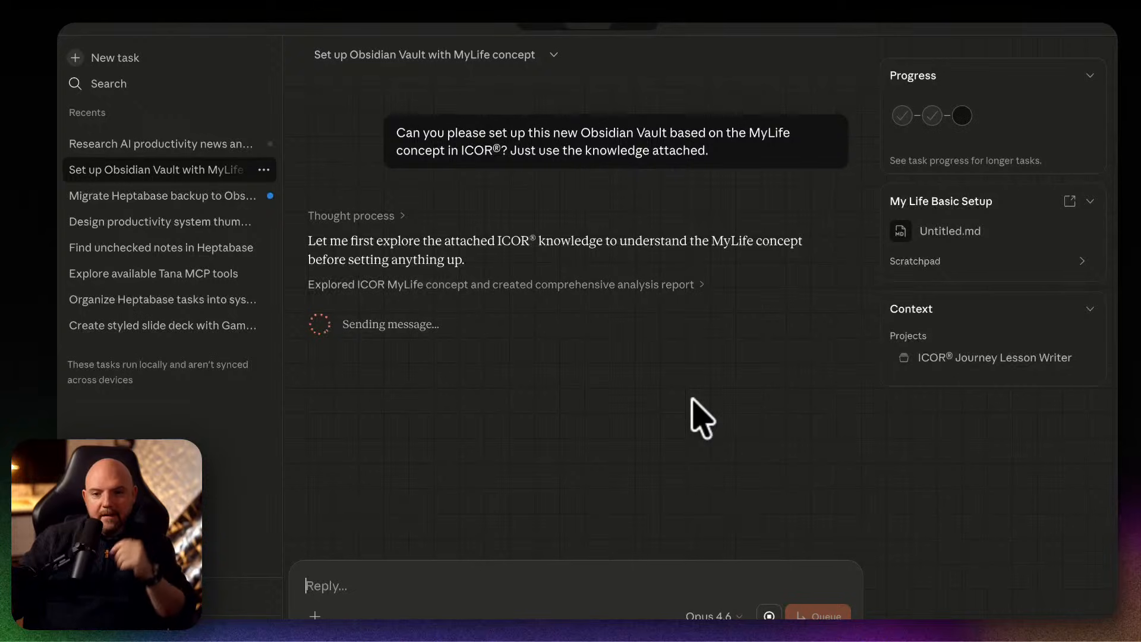
pyautogui.click(440, 283)
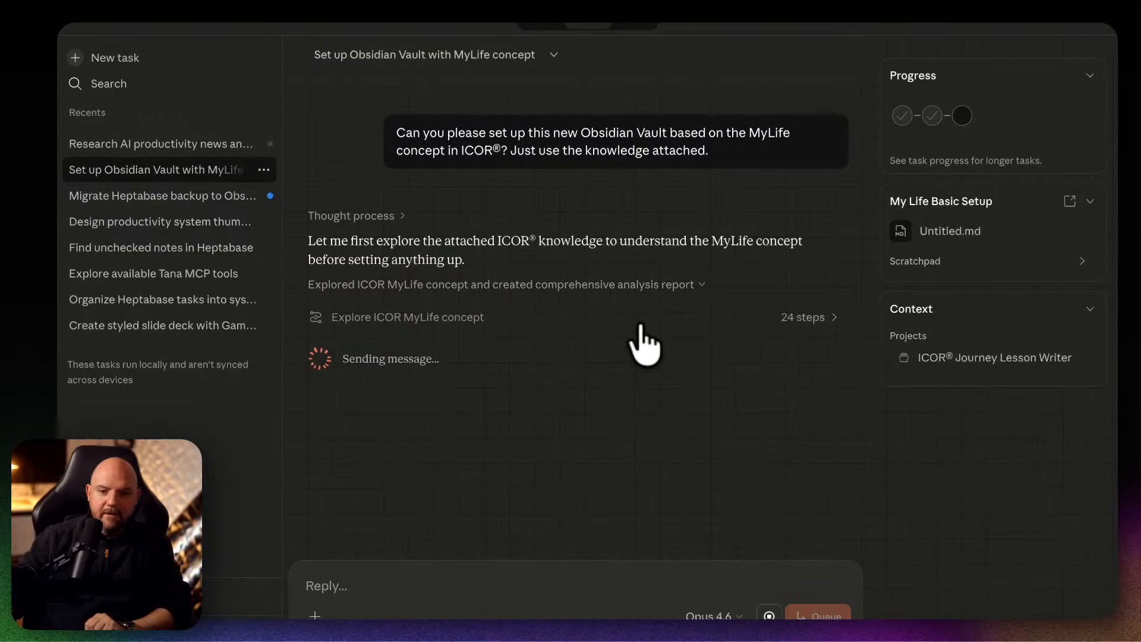
pyautogui.click(829, 318)
pyautogui.scroll(-10, 713, 357)
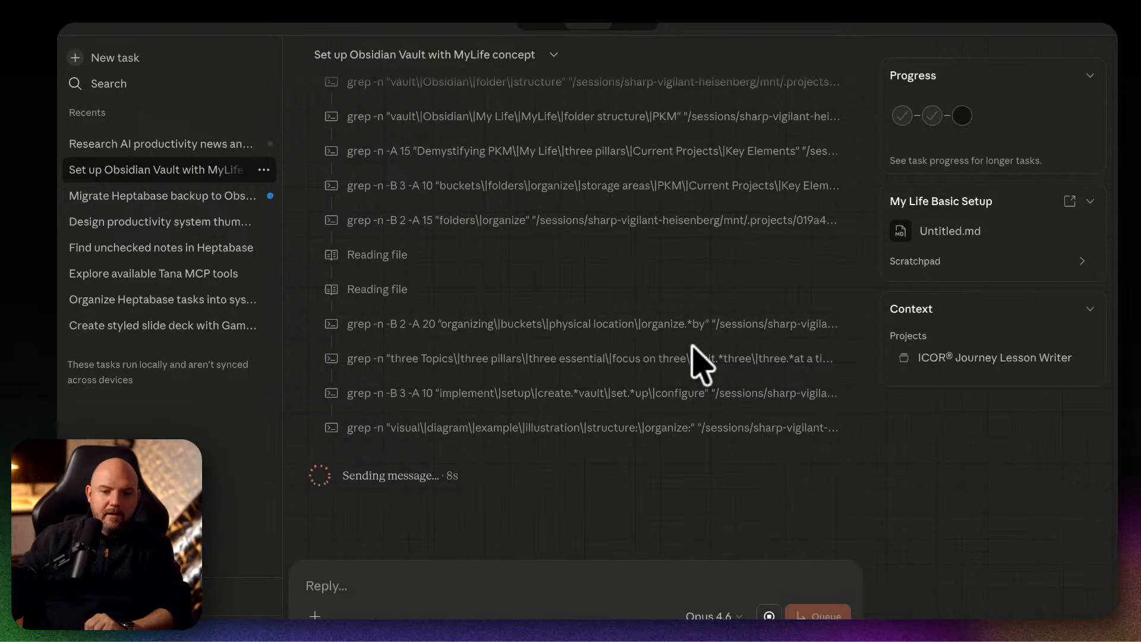
pyautogui.scroll(10, 698, 360)
pyautogui.click(158, 195)
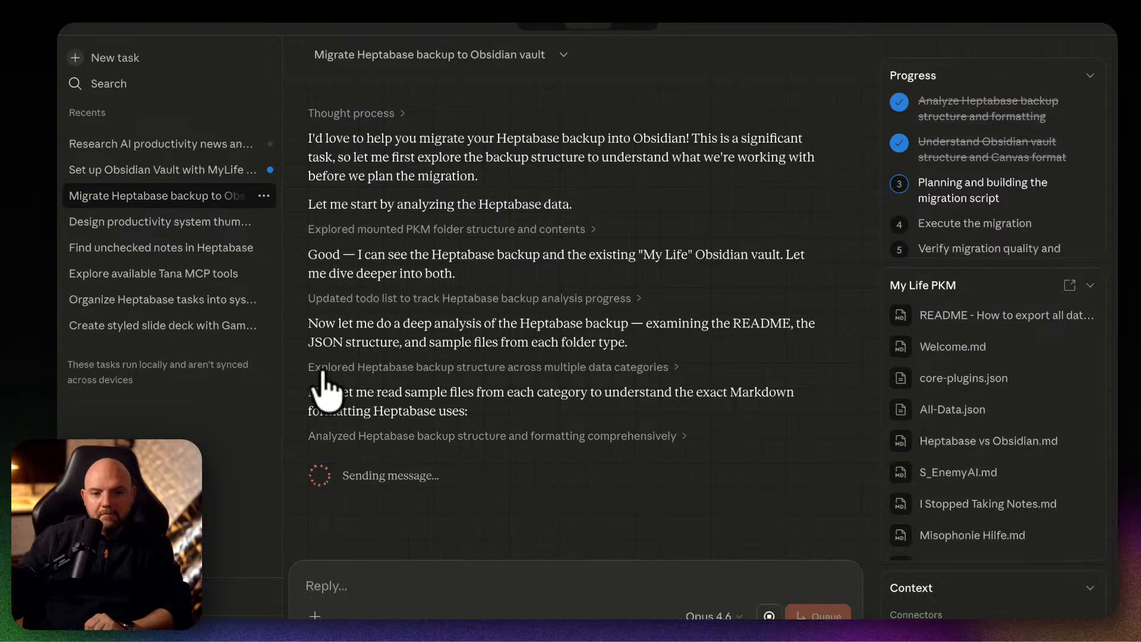
pyautogui.click(156, 150)
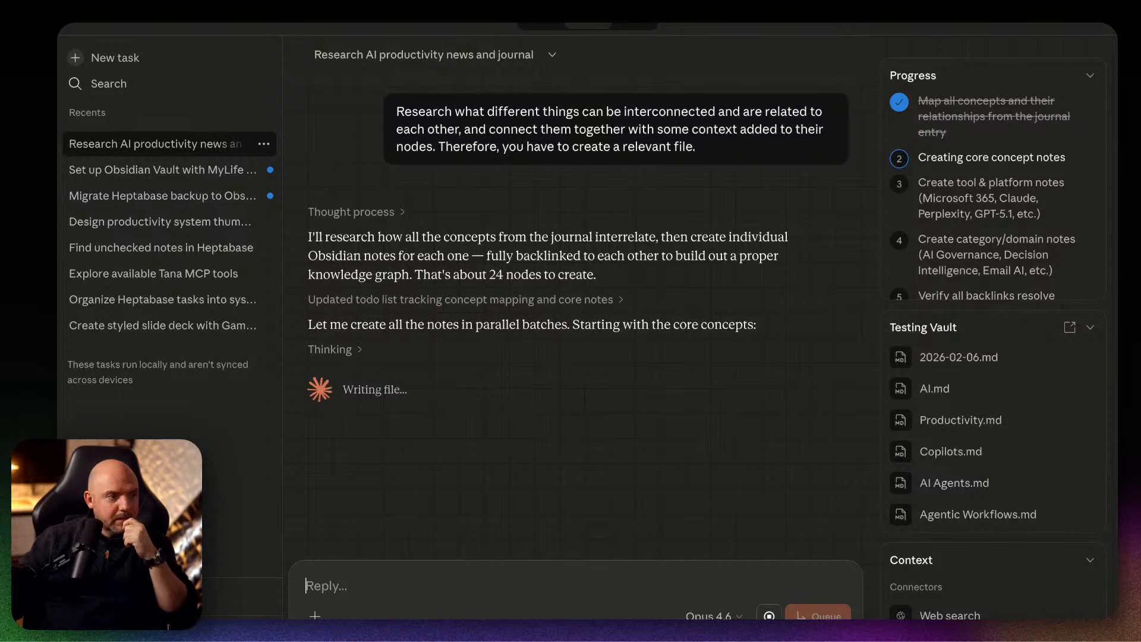
# Bring the Terminal window back over the Claude task and enlarge it to fill the screen.
pyautogui.moveTo(1116, 137); pyautogui.dragTo(535, 137)
pyautogui.scroll(5, 604, 291)
pyautogui.scroll(-5, 633, 300)
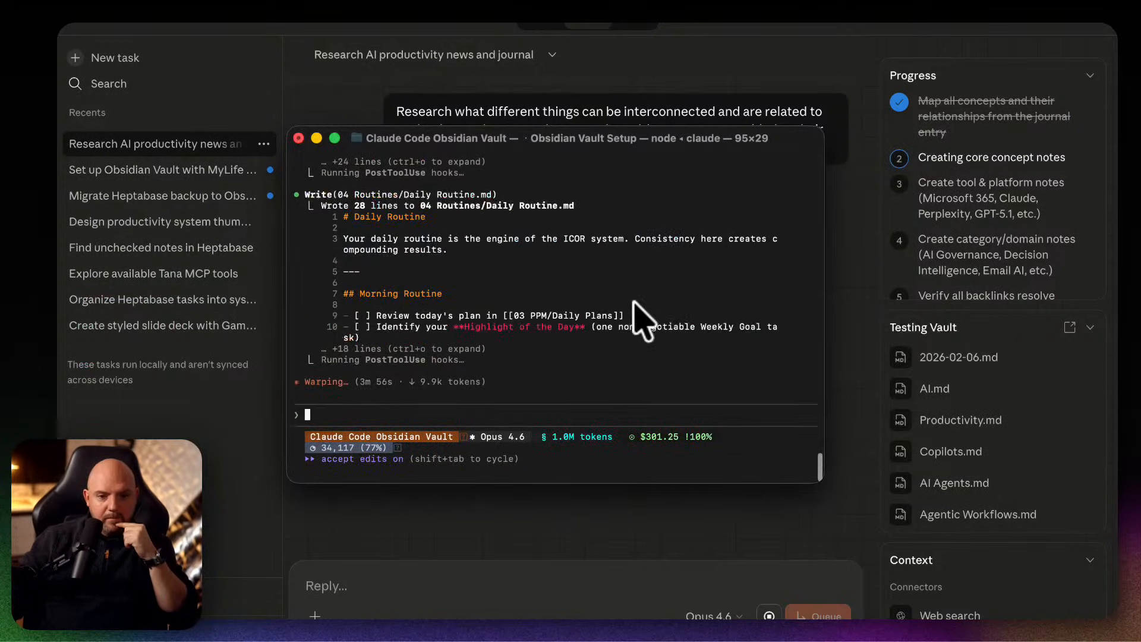
pyautogui.doubleClick(616, 146)
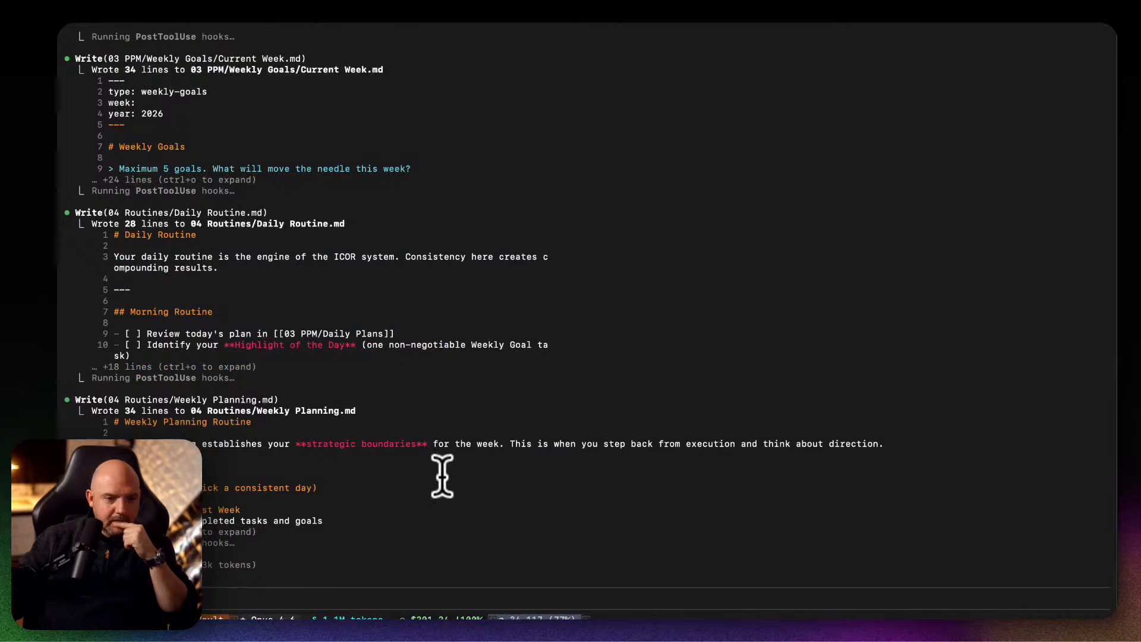
# Review the vault files Claude Code has written, from the MyLife Dashboard through key elements, PPM and templates to the latest output.
pyautogui.scroll(15, 442, 475)
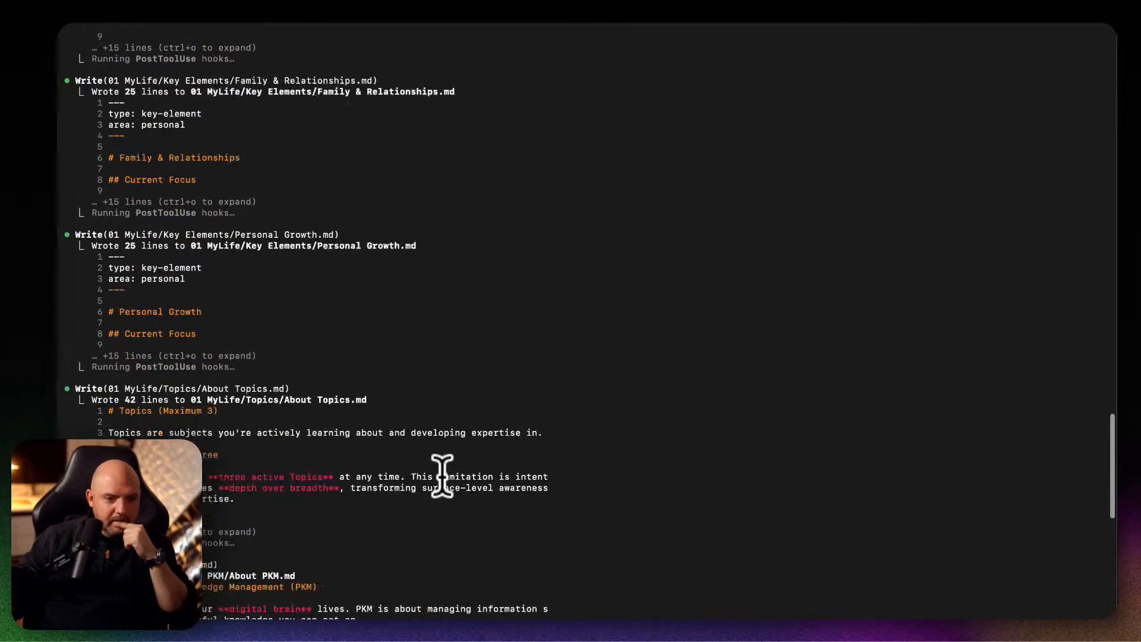
pyautogui.scroll(10, 442, 475)
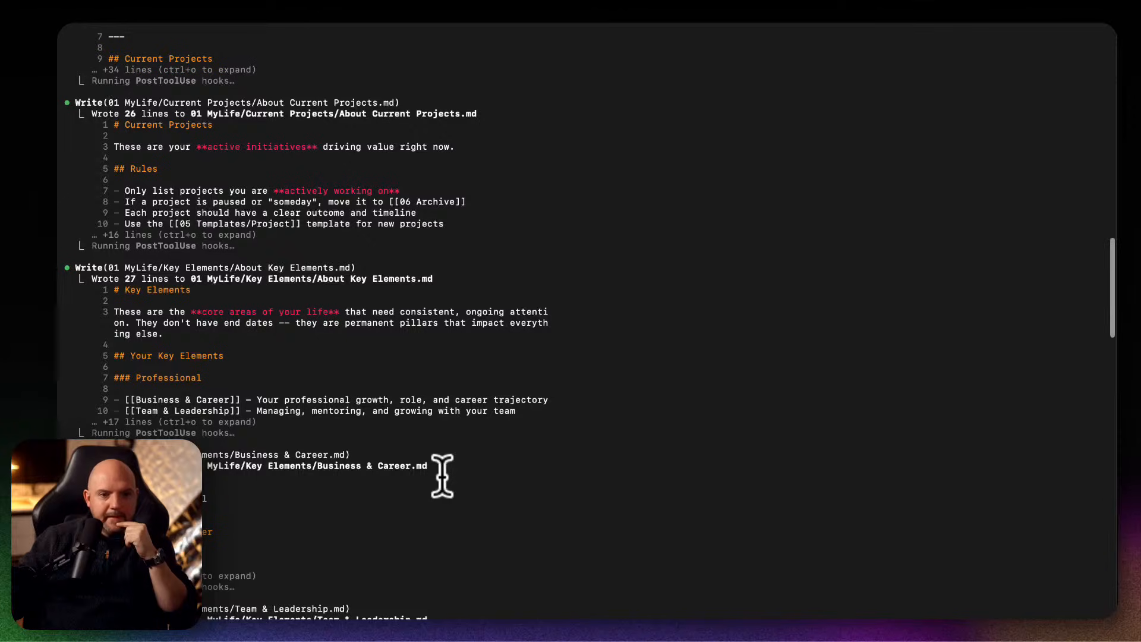
pyautogui.scroll(3, 442, 475)
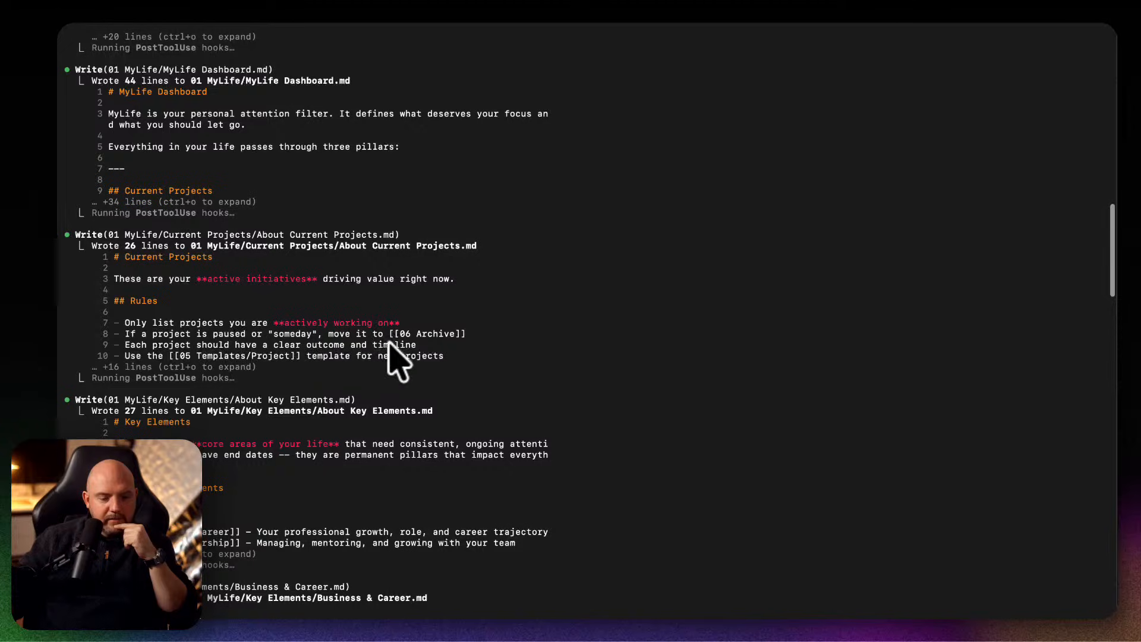
pyautogui.scroll(-3, 354, 380)
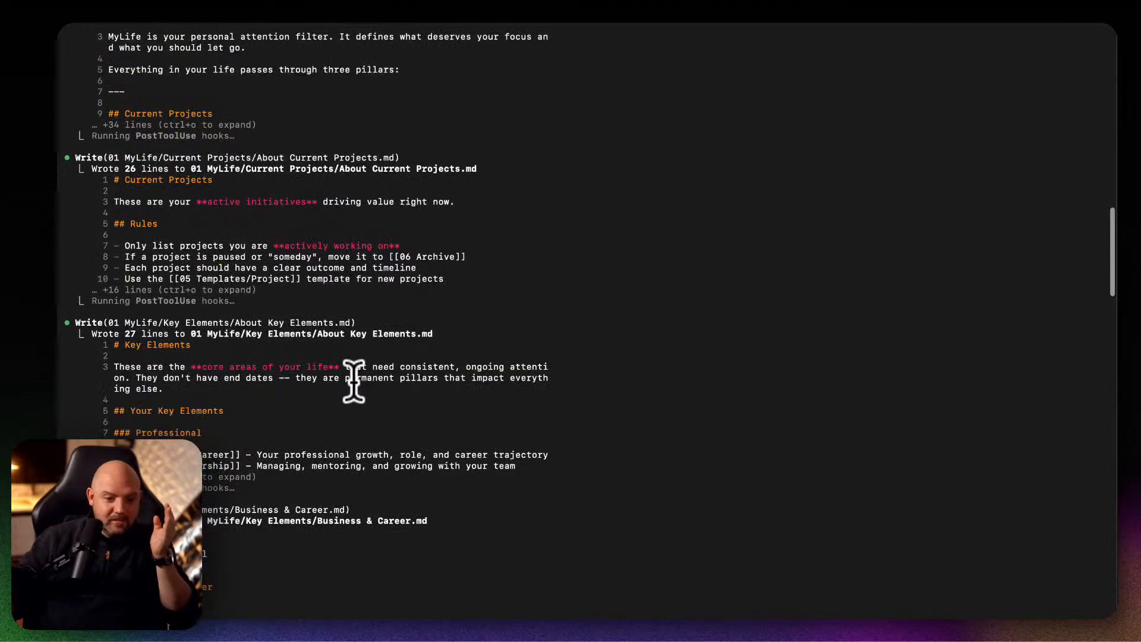
pyautogui.scroll(-4, 474, 413)
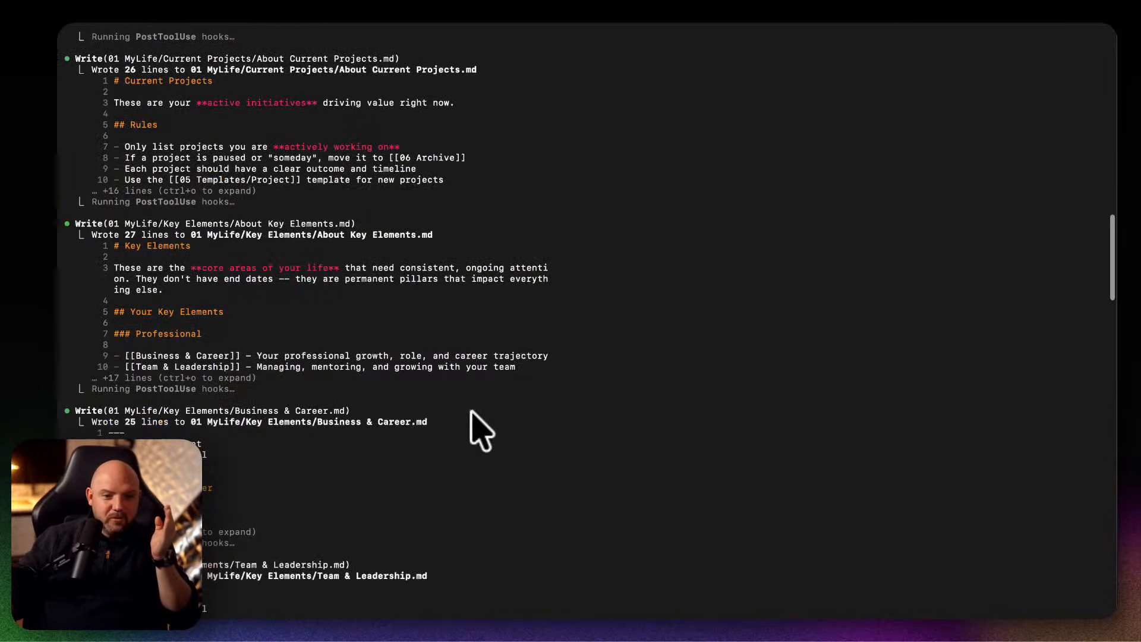
pyautogui.scroll(-6, 474, 413)
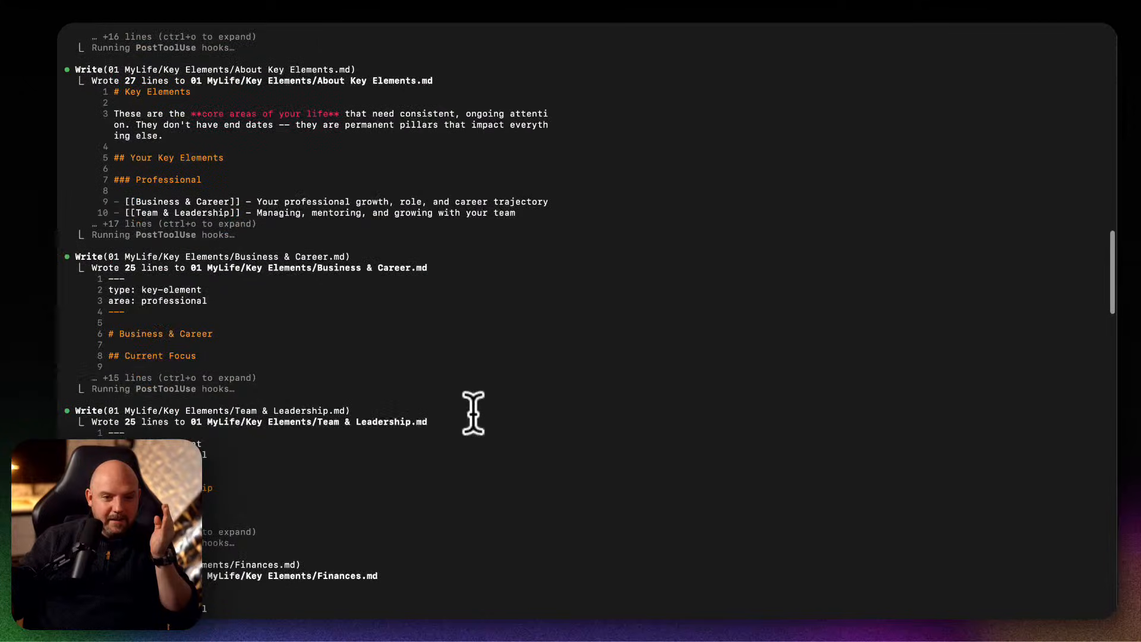
pyautogui.scroll(-2, 474, 412)
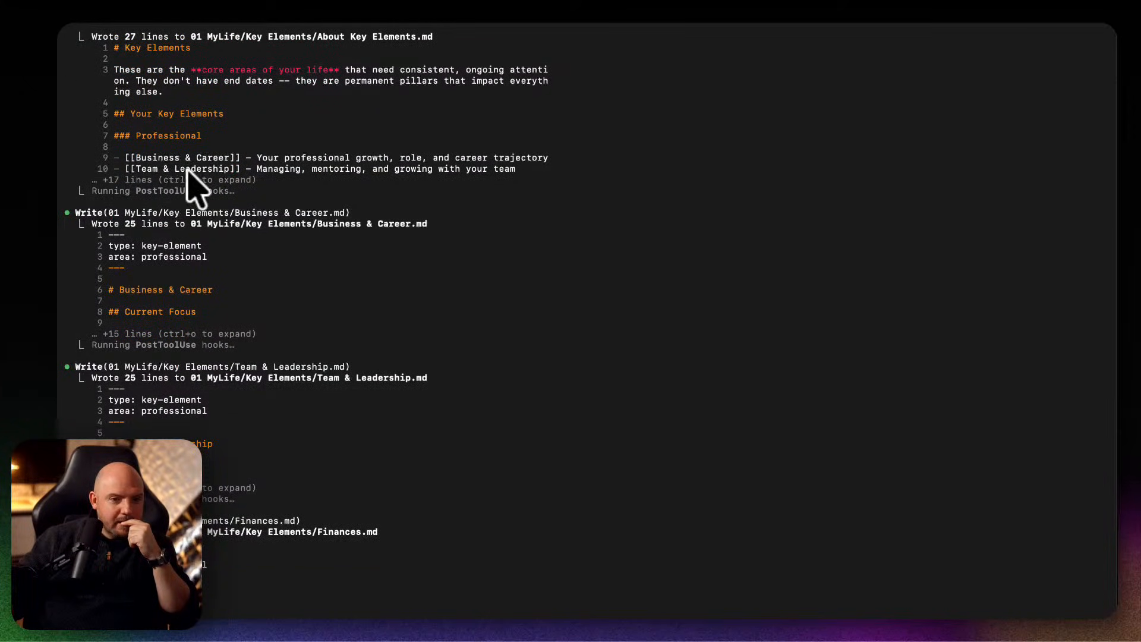
pyautogui.scroll(-4, 356, 371)
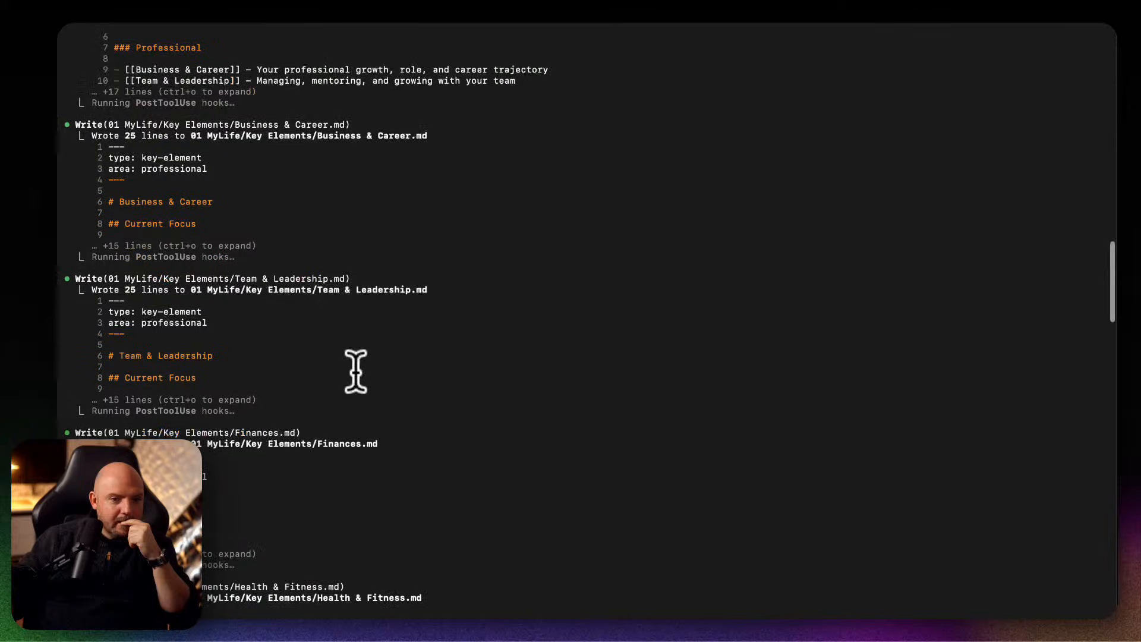
pyautogui.scroll(-20, 355, 371)
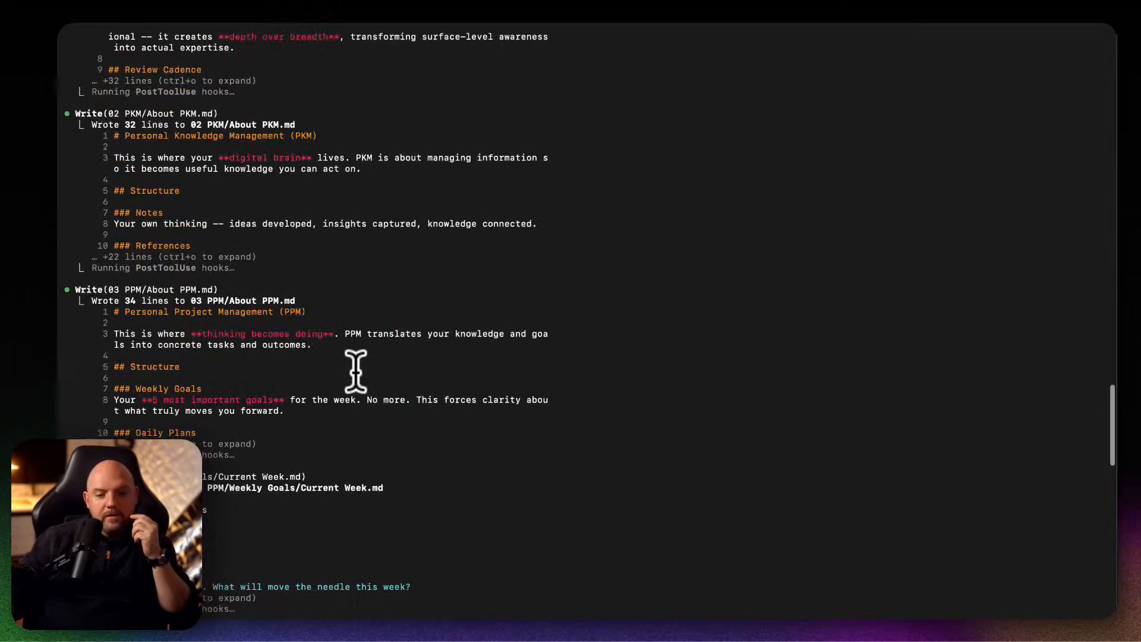
pyautogui.scroll(-15, 354, 369)
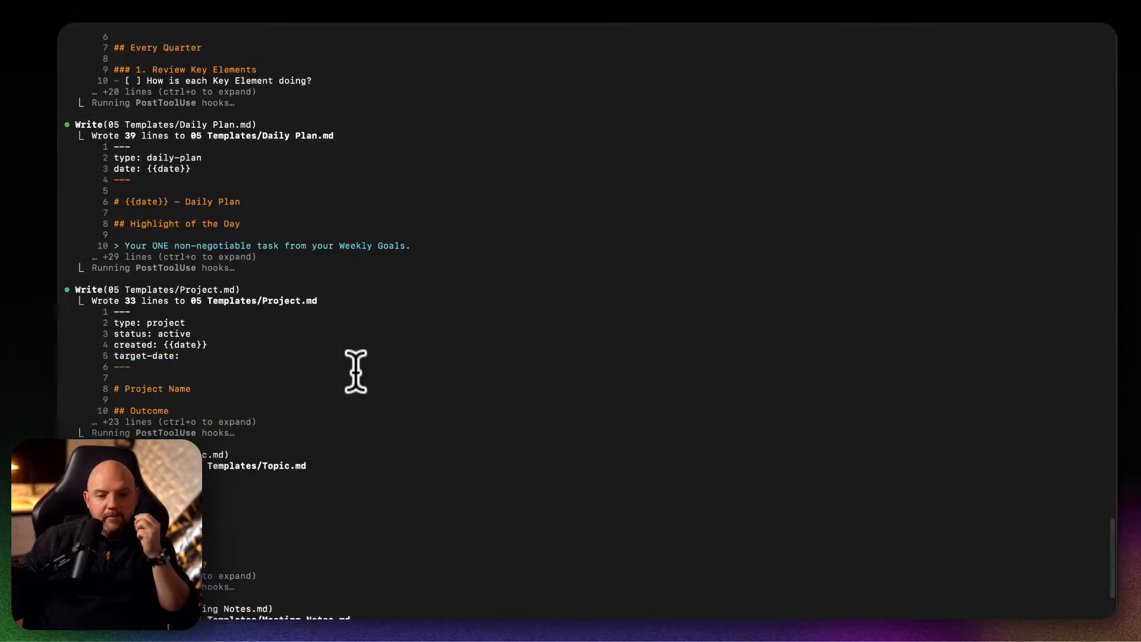
pyautogui.scroll(-20, 356, 371)
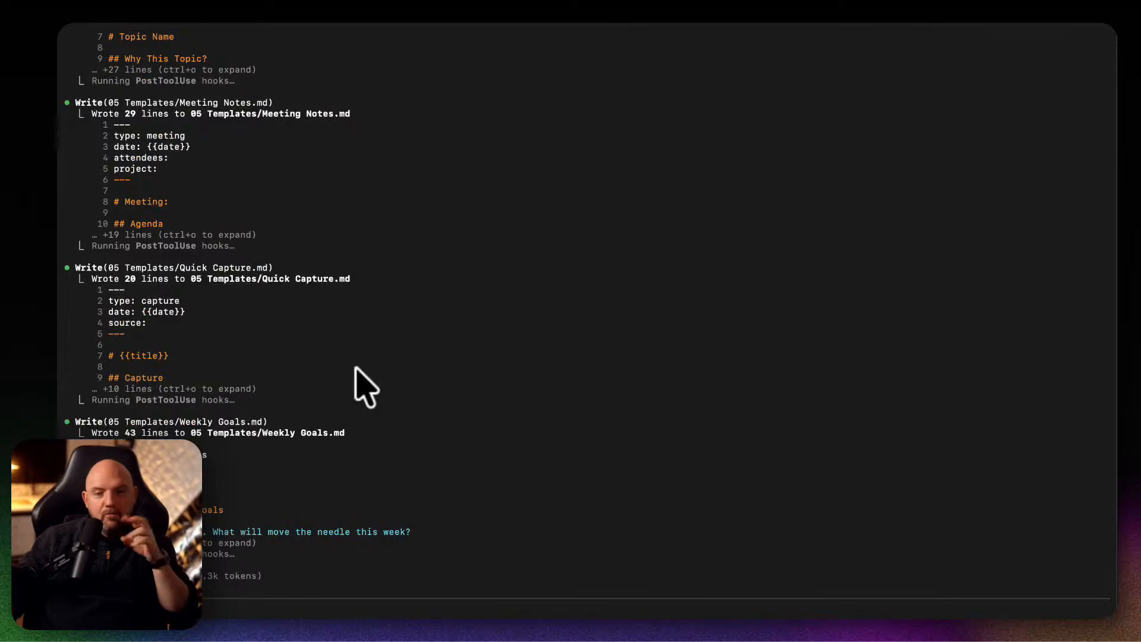
pyautogui.scroll(-5, 359, 374)
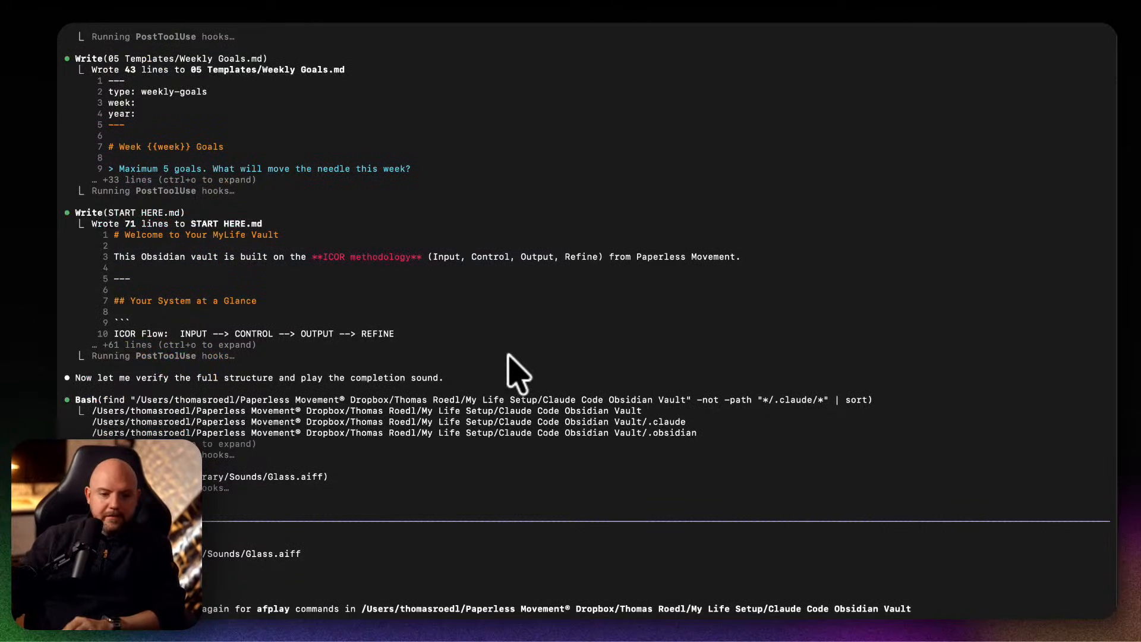
# Allow Claude Code to run afplay commands in the Claude Code Obsidian Vault folder without asking again.
pyautogui.press('Down')
pyautogui.press('Return')
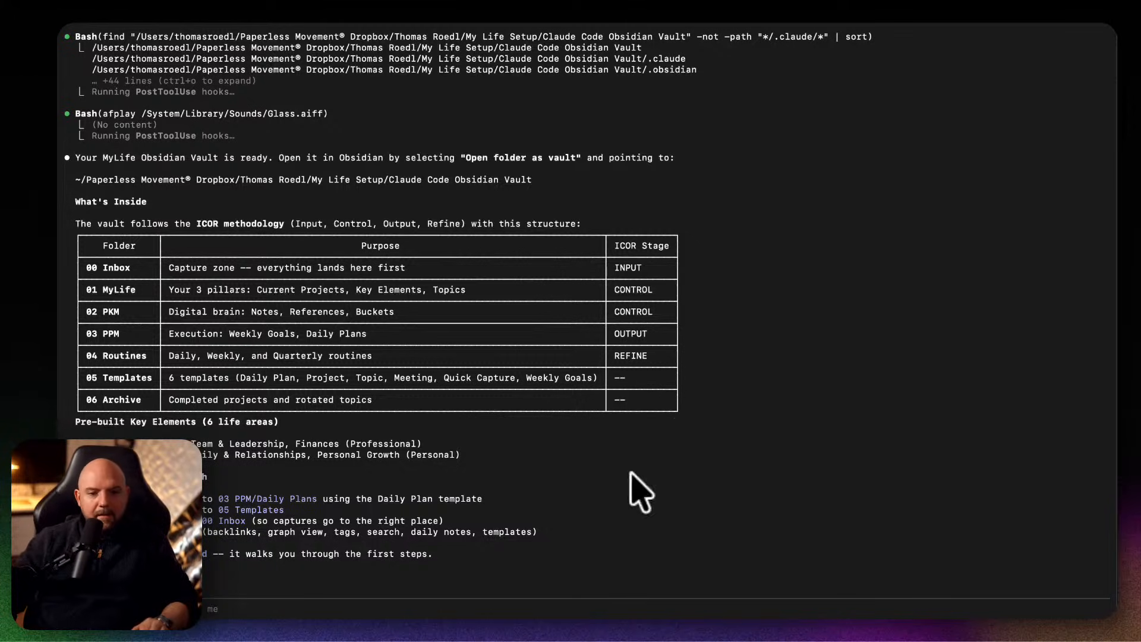
# Review Claude Code's completion summary, covering the vault's folder structure, key elements and first-steps guidance.
pyautogui.scroll(5, 586, 517)
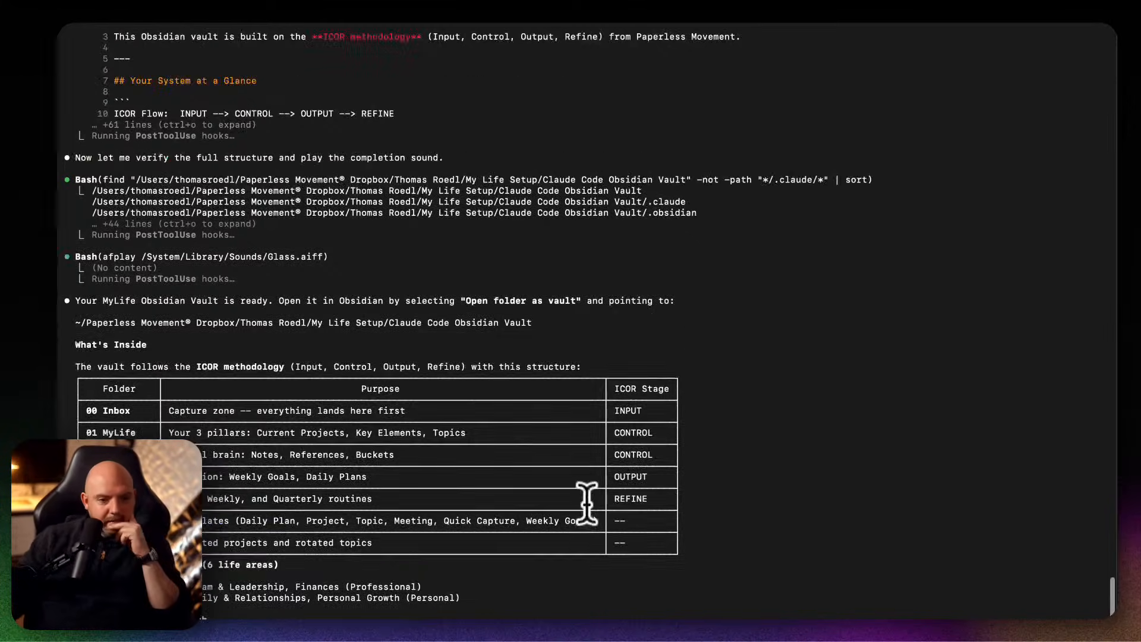
pyautogui.scroll(-5, 586, 504)
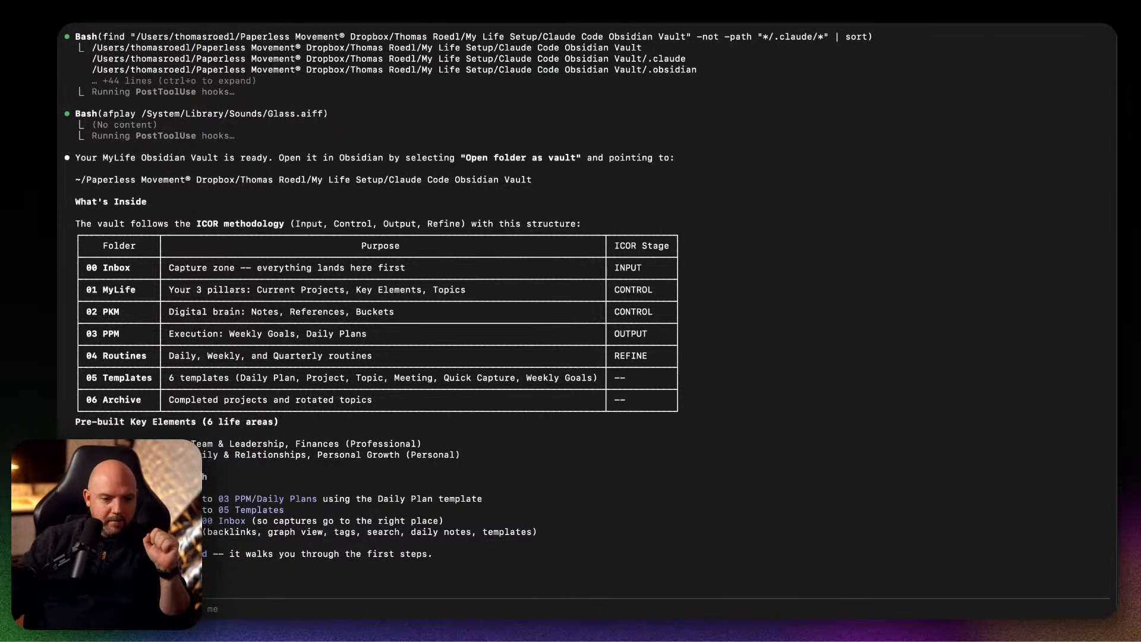
pyautogui.moveTo(203, 557); pyautogui.dragTo(426, 556)
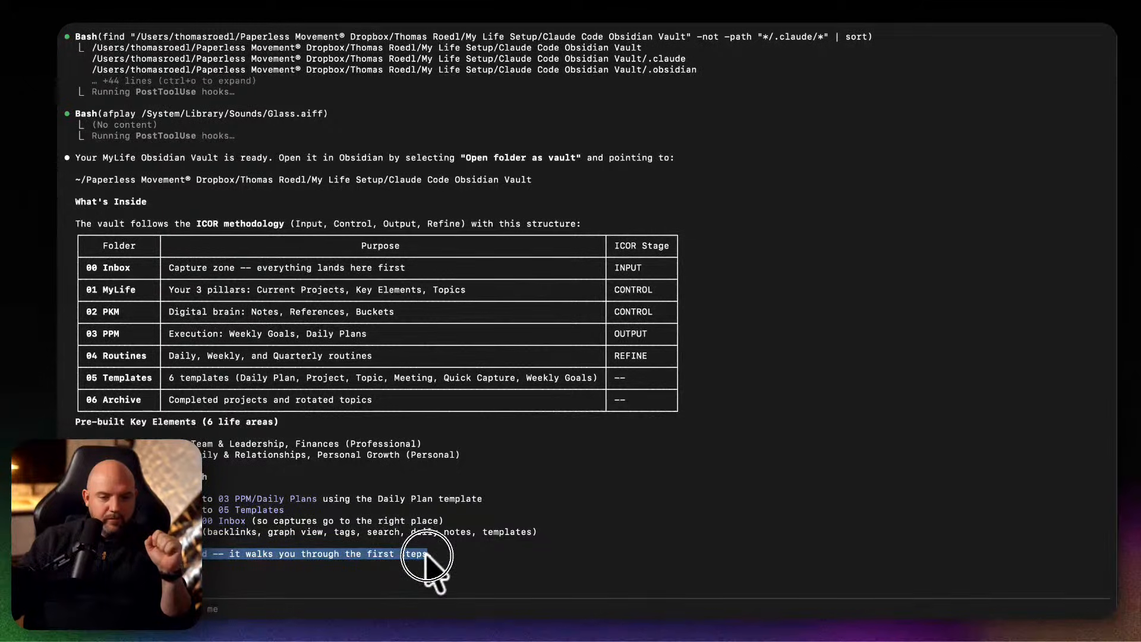
pyautogui.click(143, 505)
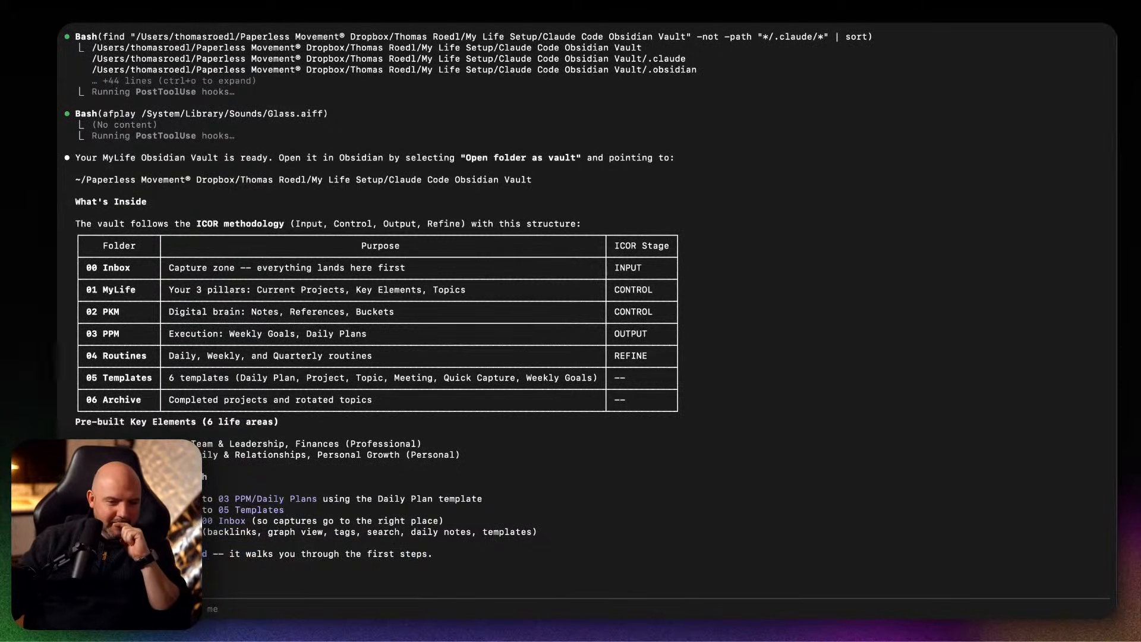
pyautogui.moveTo(196, 476); pyautogui.dragTo(308, 528)
pyautogui.click(201, 521)
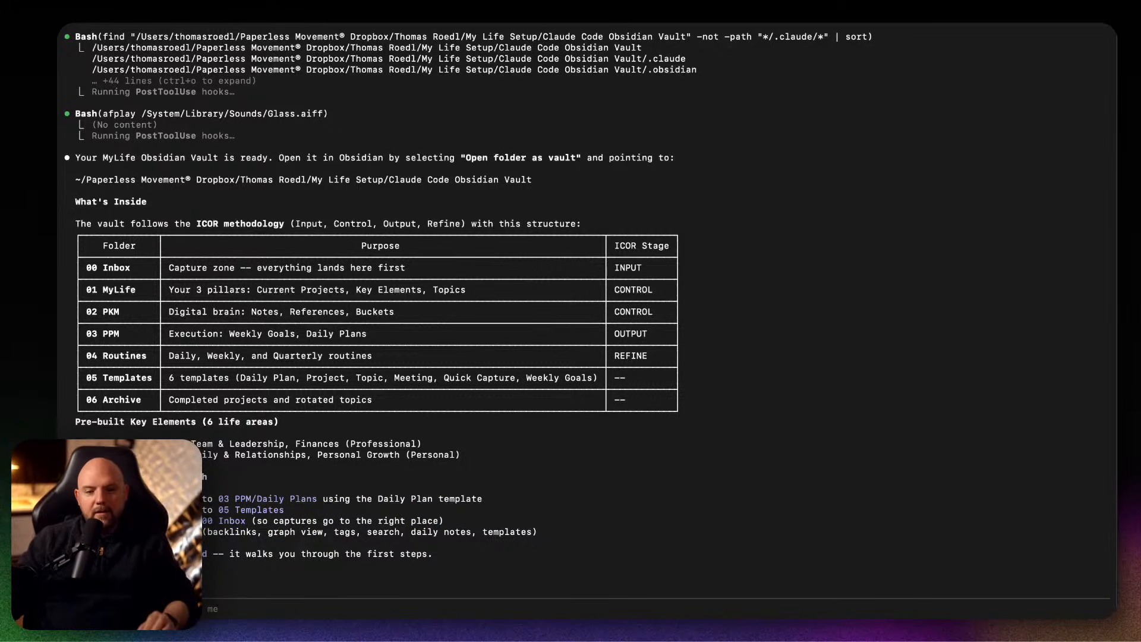
# Switch to Obsidian and read the GPT-5.1 note's role, significance and backlinks in the Testing Vault.
pyautogui.moveTo(751, 624)
pyautogui.click(844, 619)
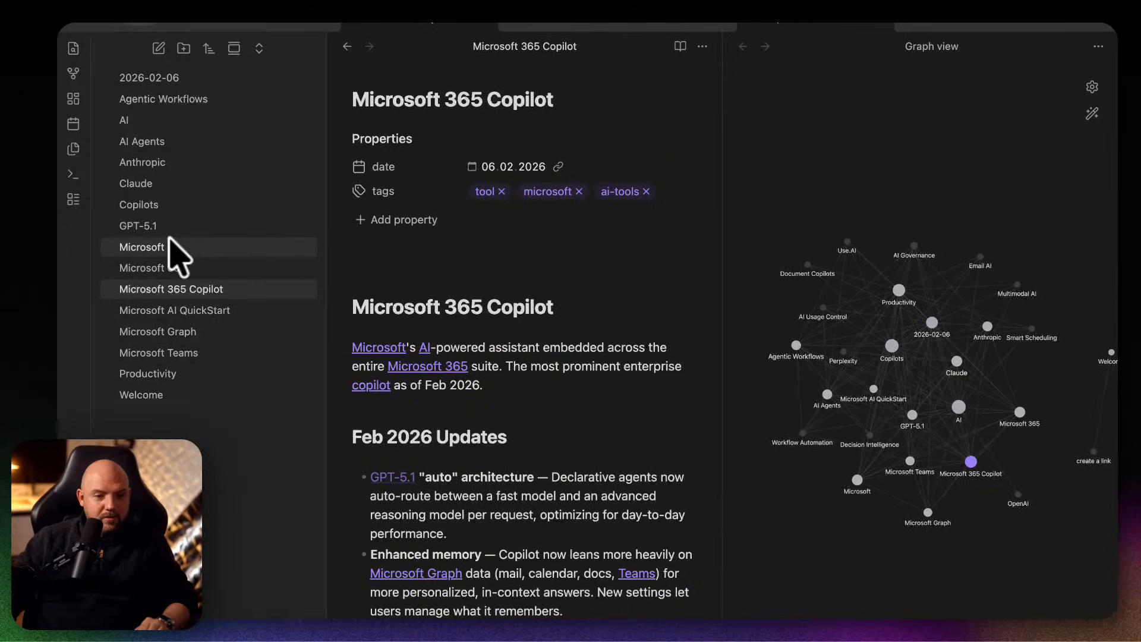
pyautogui.click(168, 228)
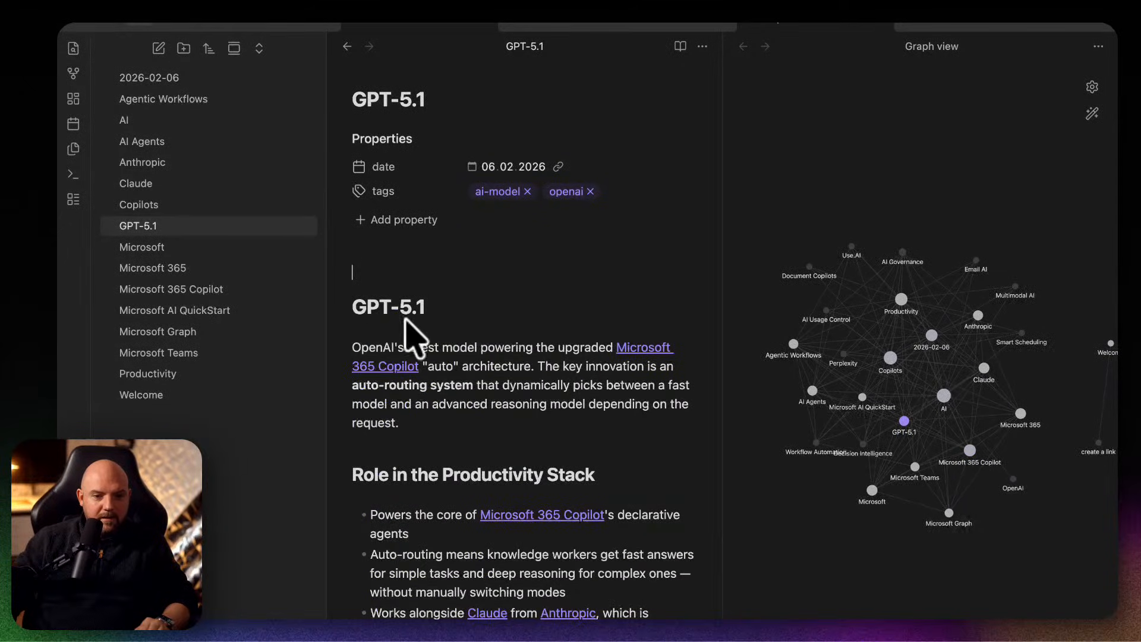
pyautogui.scroll(-3, 559, 404)
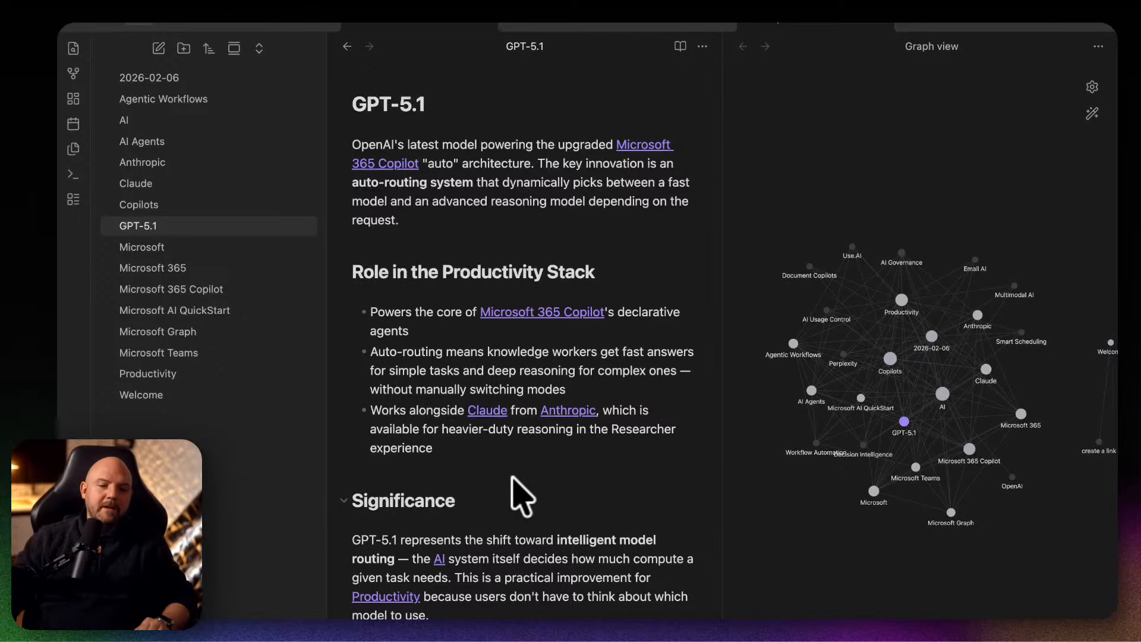
pyautogui.scroll(-2, 630, 557)
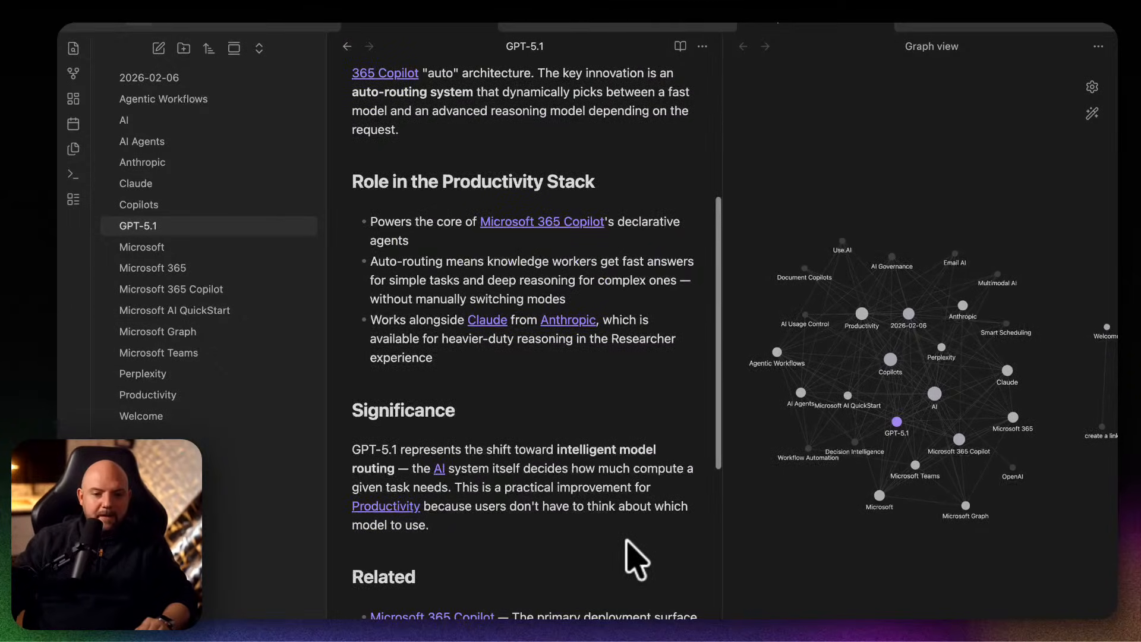
pyautogui.scroll(-2, 633, 549)
pyautogui.scroll(5, 628, 529)
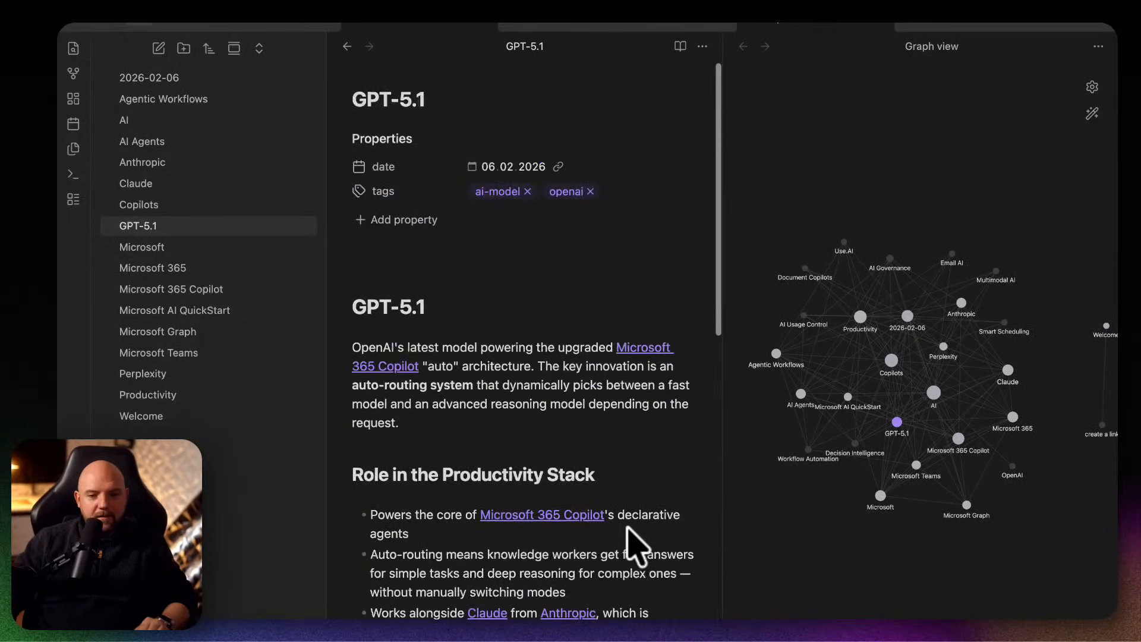
pyautogui.scroll(-3, 629, 529)
pyautogui.scroll(-1, 628, 527)
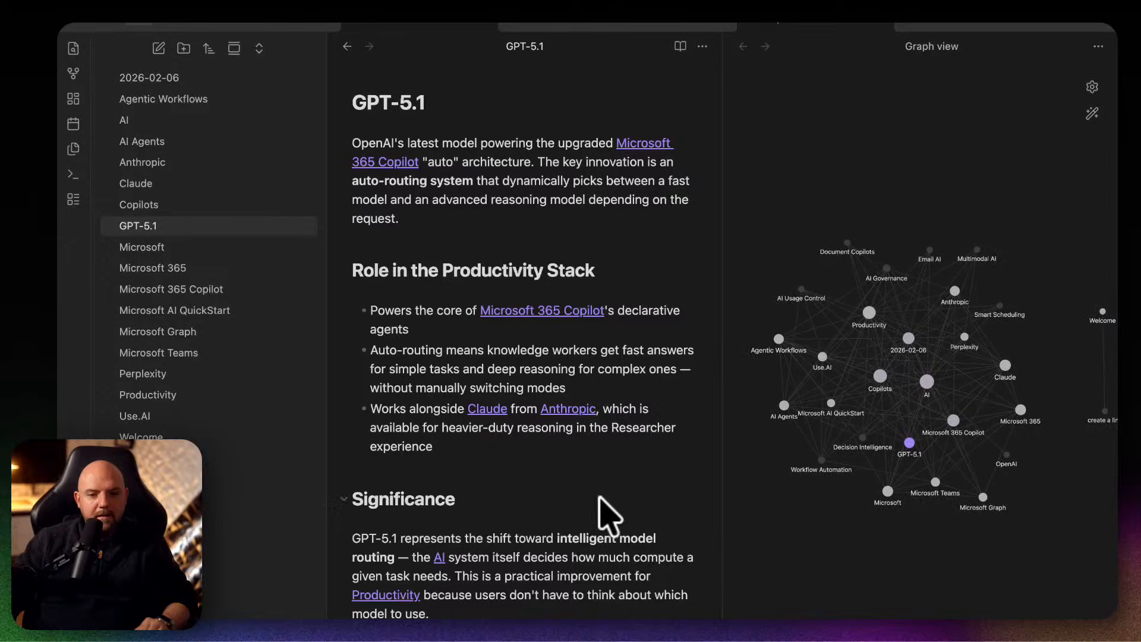
# Create a new blank canvas in the Testing Vault.
pyautogui.click(74, 99)
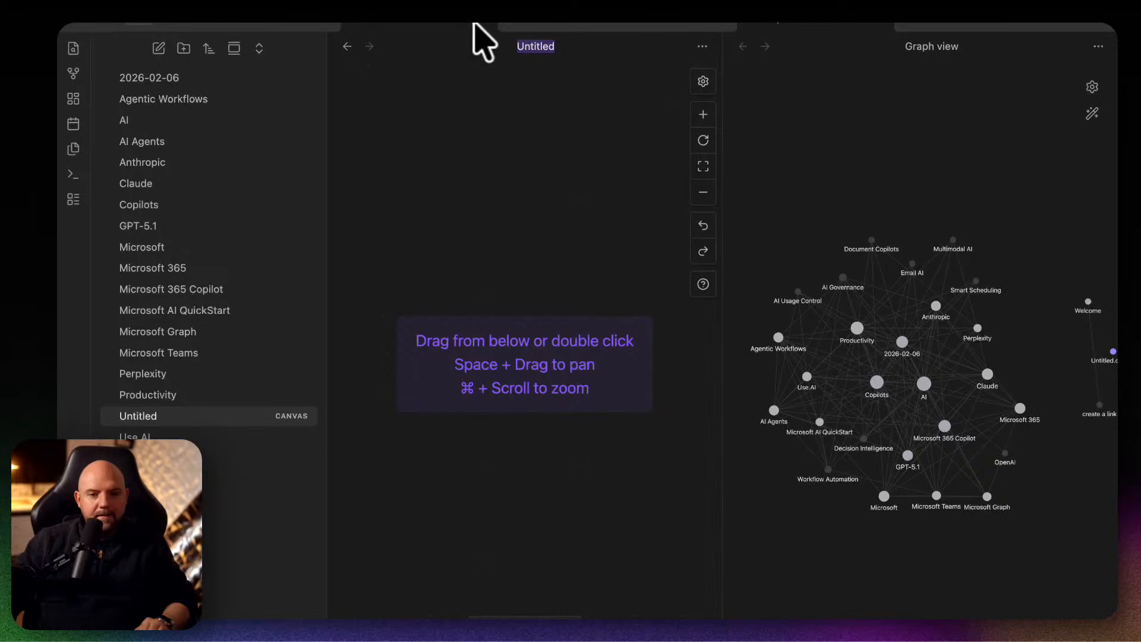
# Switch to Claude to check the Cowork research task's progress, and to the terminal to read Claude Code's vault location and folder summary.
pyautogui.moveTo(547, 618)
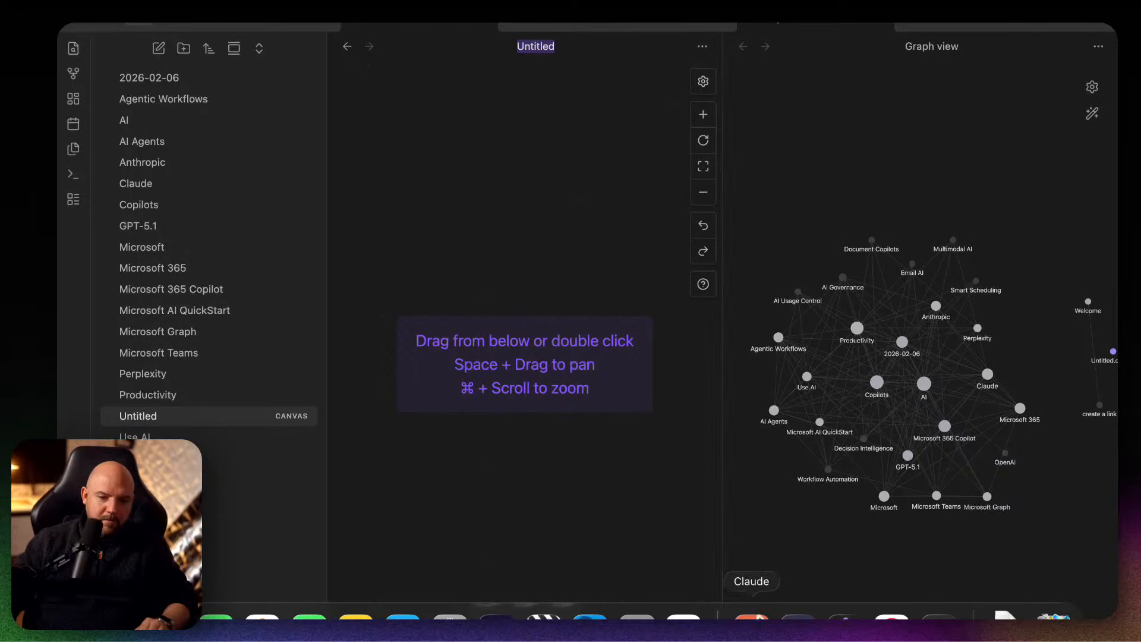
pyautogui.click(751, 618)
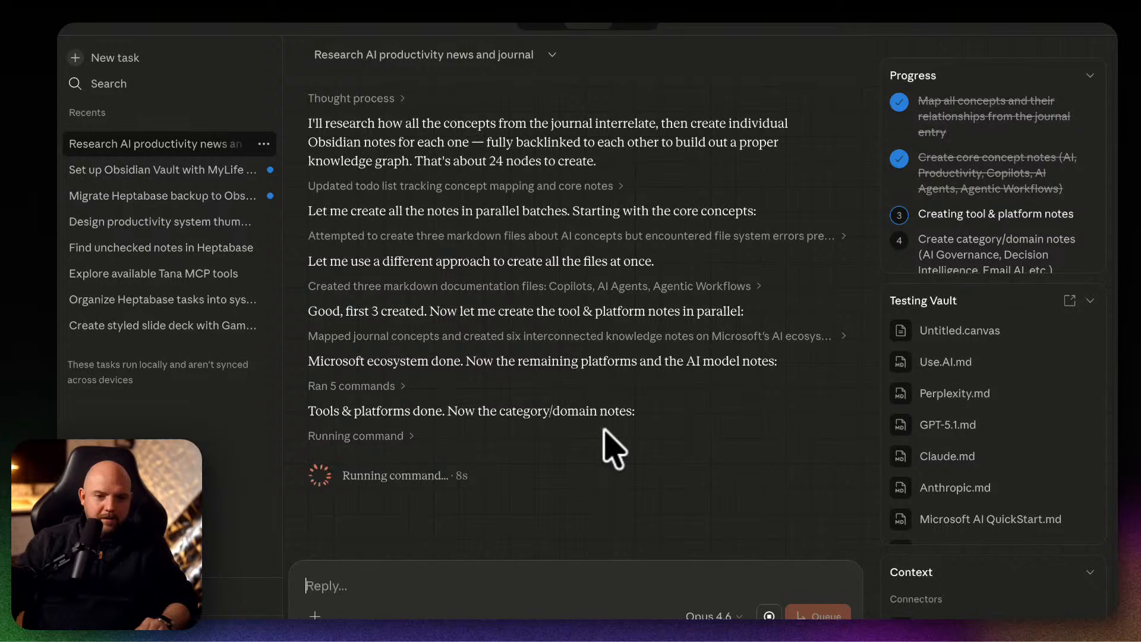
pyautogui.moveTo(591, 618)
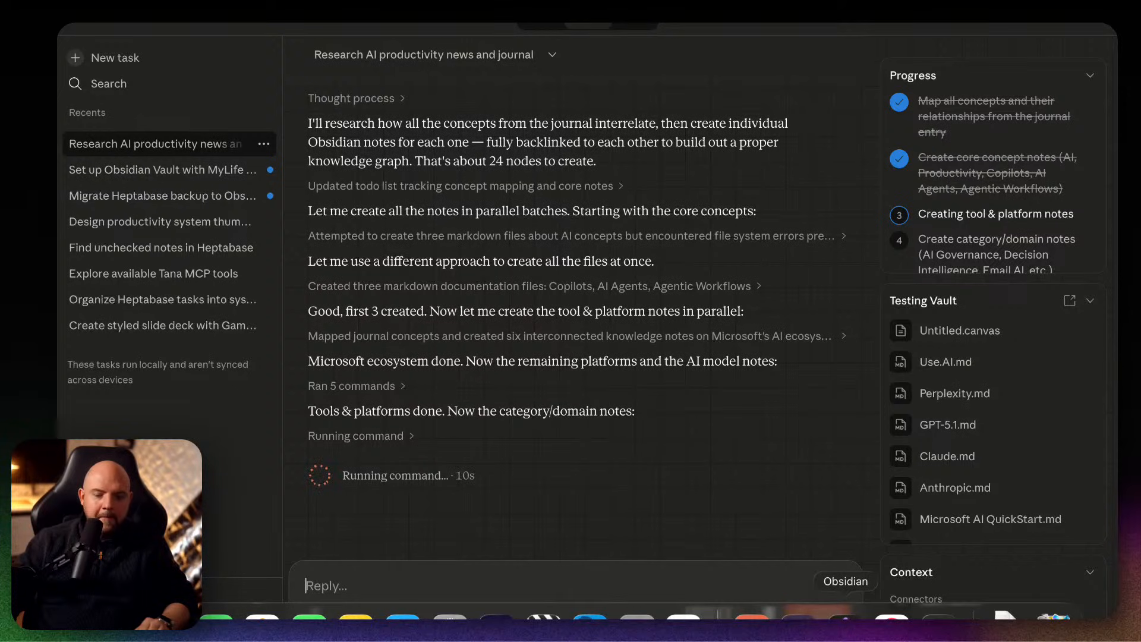
pyautogui.hotkey('ctrl', 'Up')
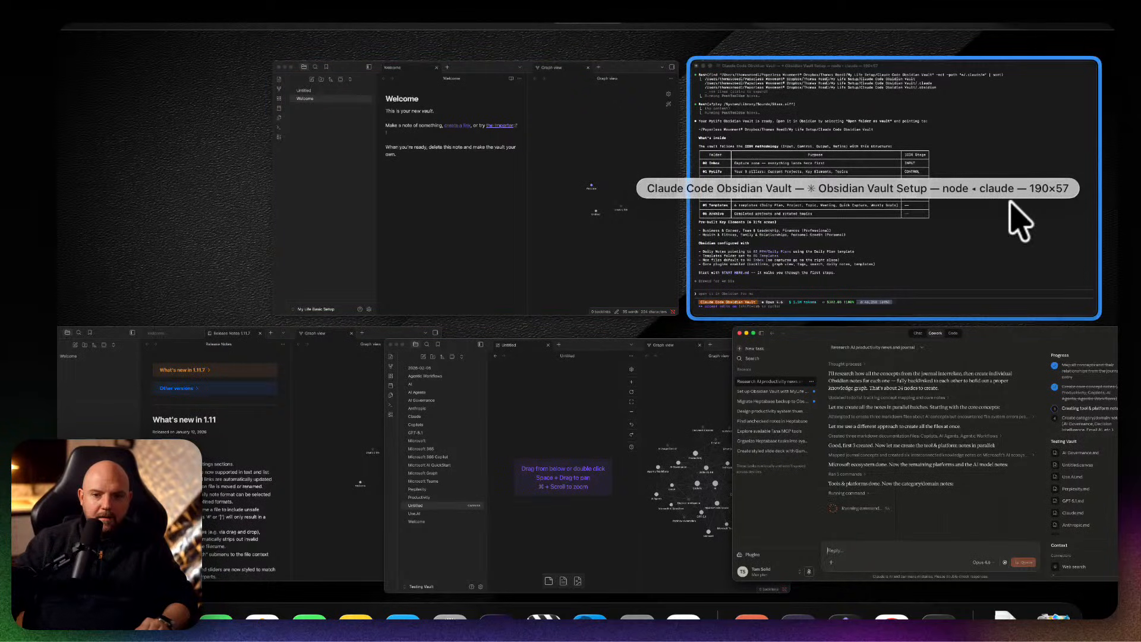
pyautogui.click(965, 185)
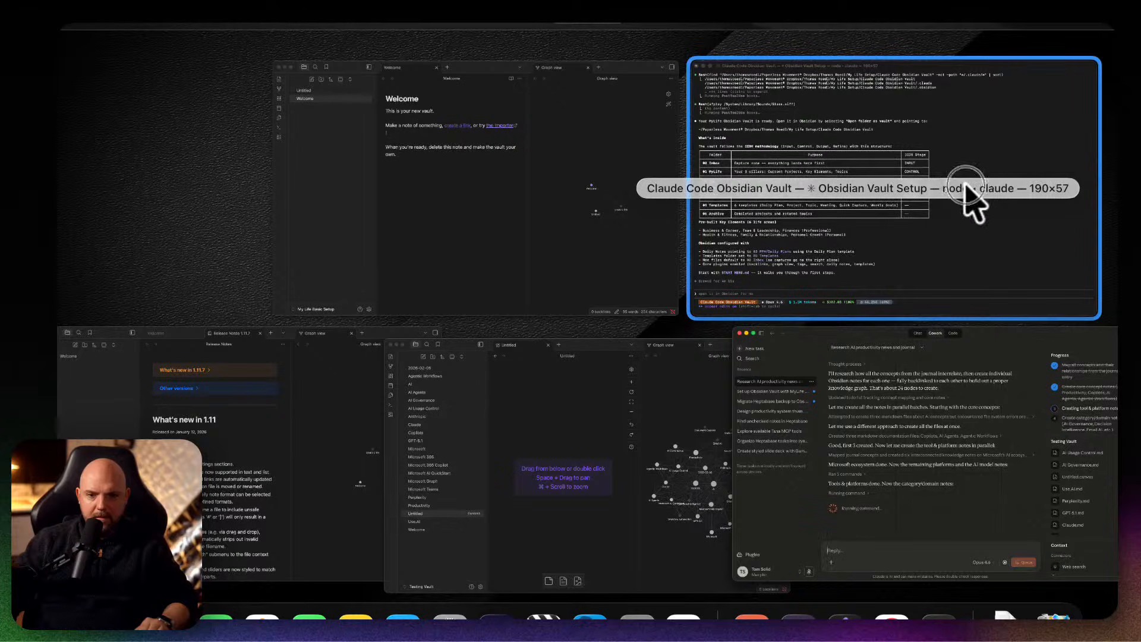
pyautogui.hotkey('ctrl', 'Up')
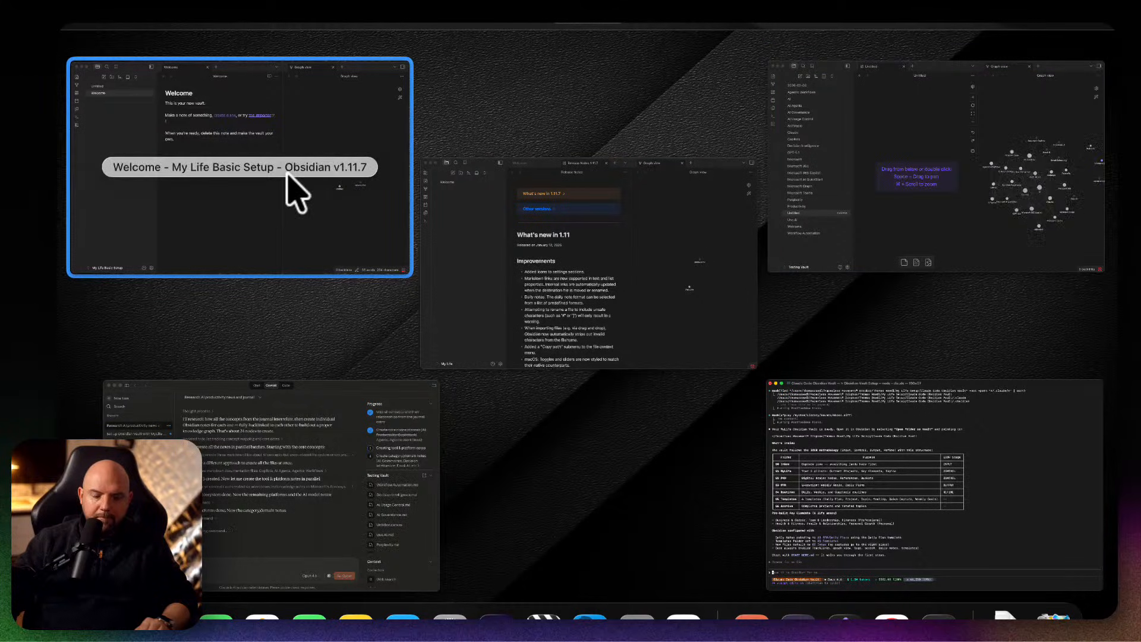
pyautogui.click(581, 467)
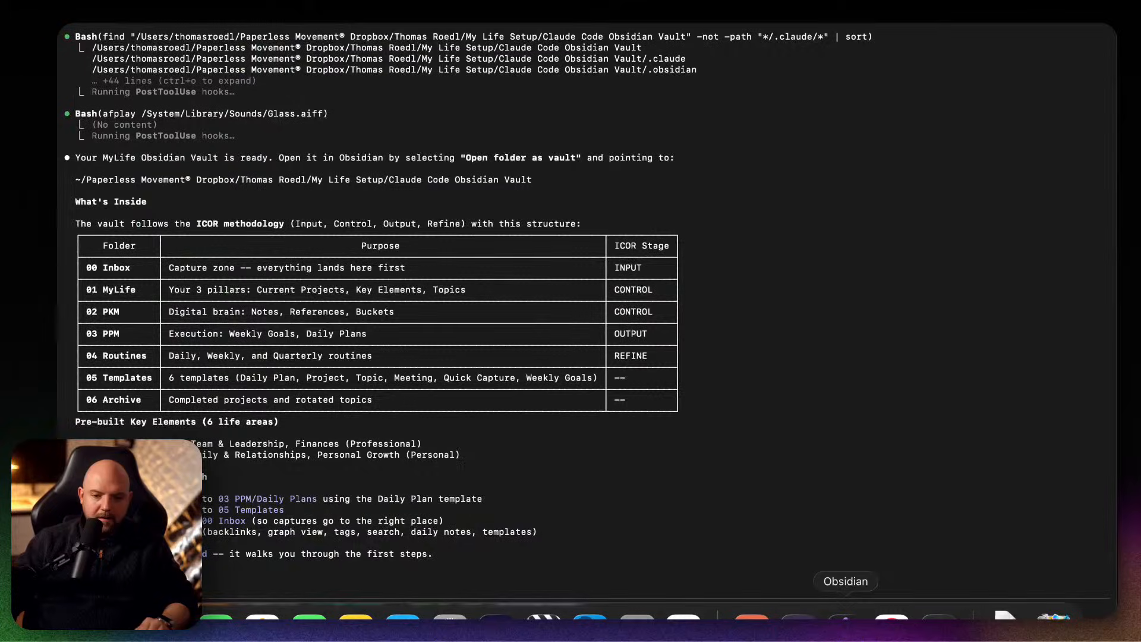
# Switch to Obsidian and open the Claude Code Obsidian Vault folder inside My Life Setup as a vault.
pyautogui.click(845, 616)
pyautogui.click(176, 22)
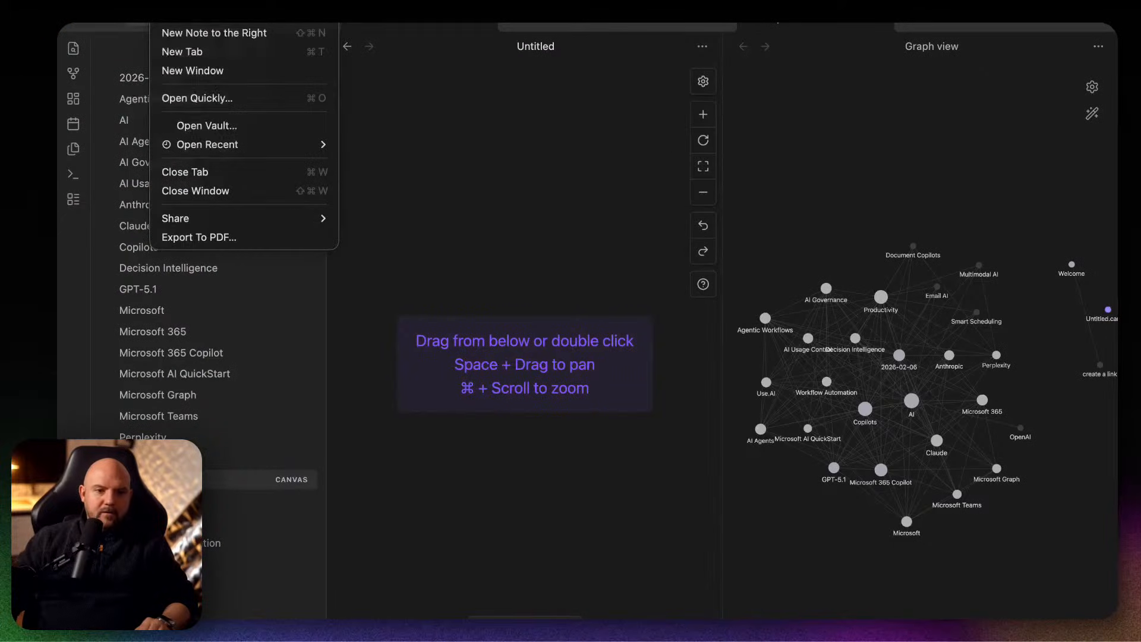
pyautogui.click(206, 126)
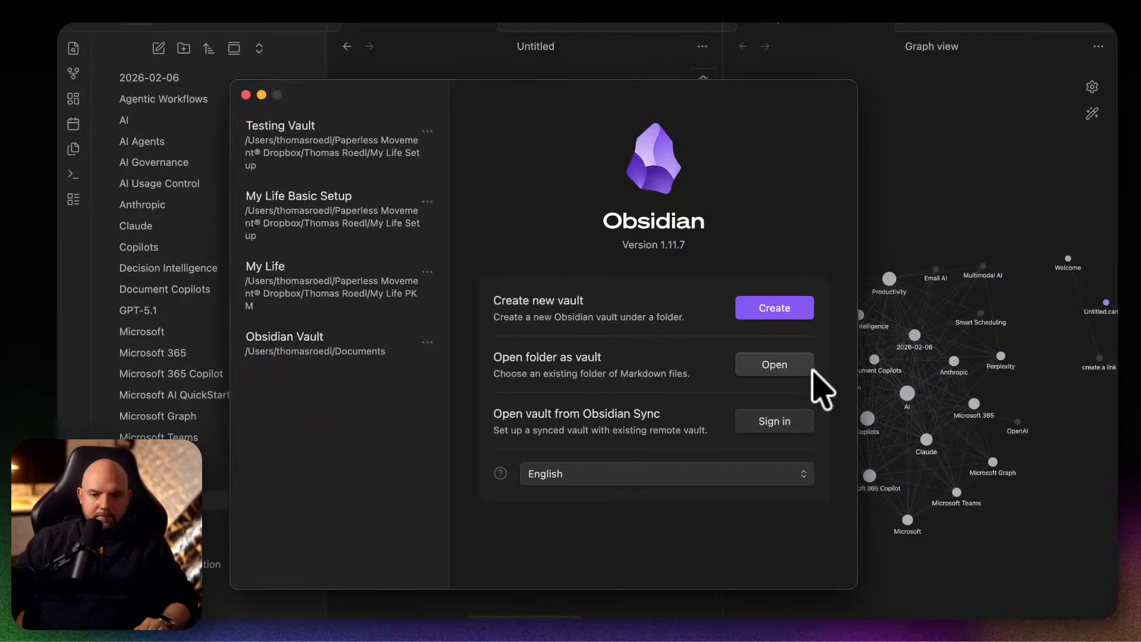
pyautogui.click(811, 371)
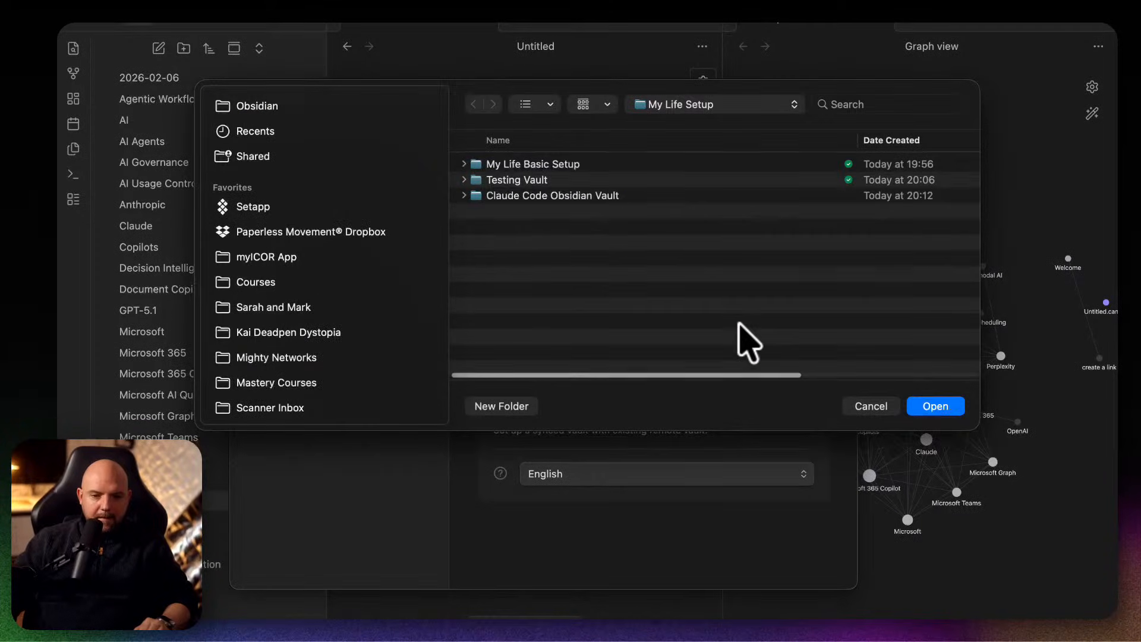
pyautogui.doubleClick(541, 196)
pyautogui.click(935, 407)
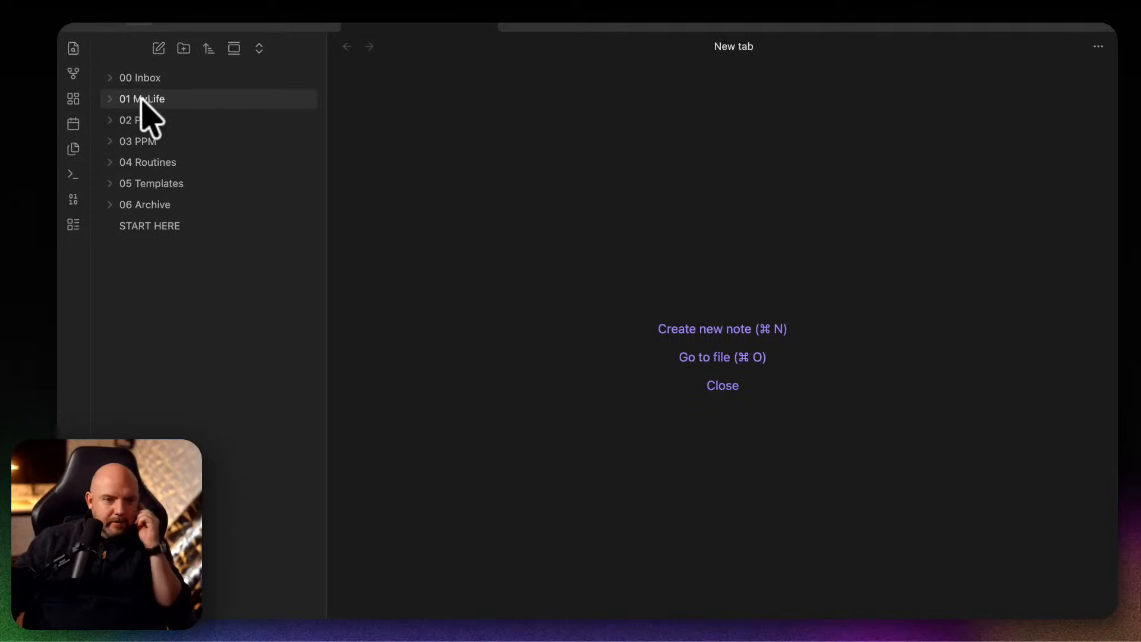
# Expand the 01 MyLife folder together with its Current Projects, Key Elements and Topics subfolders.
pyautogui.click(113, 99)
pyautogui.click(123, 120)
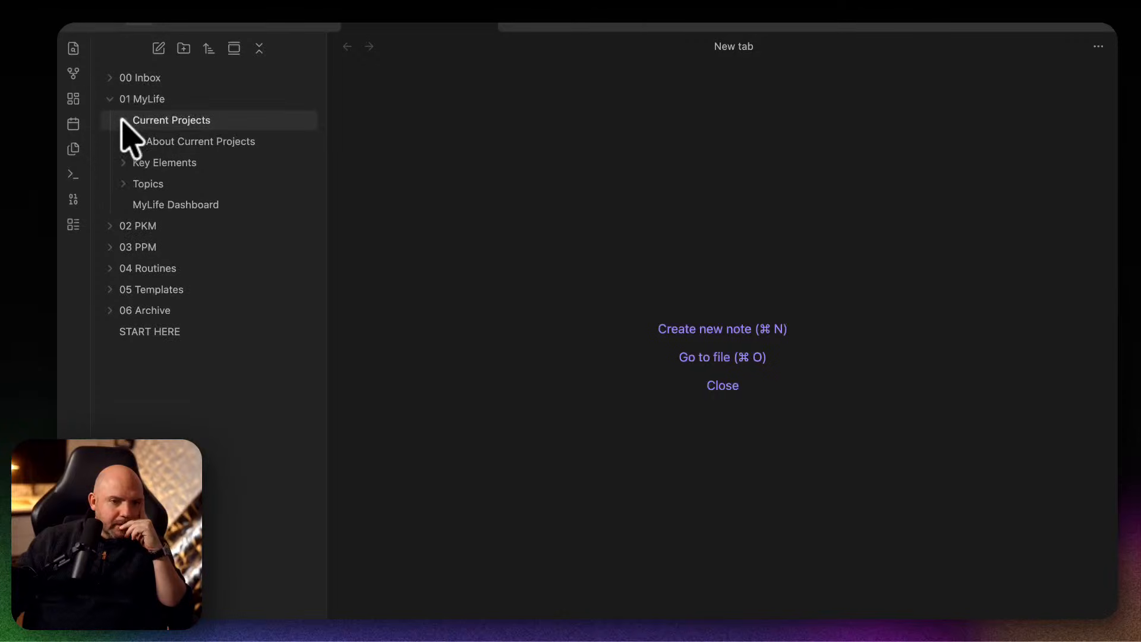
pyautogui.click(124, 163)
pyautogui.click(123, 332)
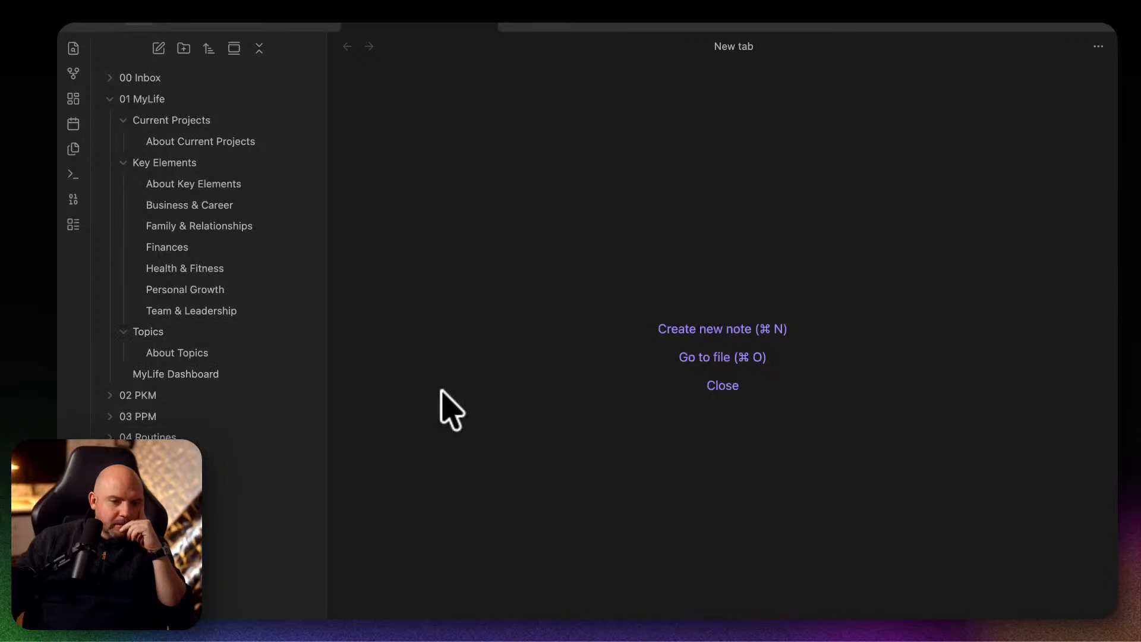
# Open the About Topics note and turn its three empty Active Topics entries into a properly formatted numbered list.
pyautogui.click(182, 352)
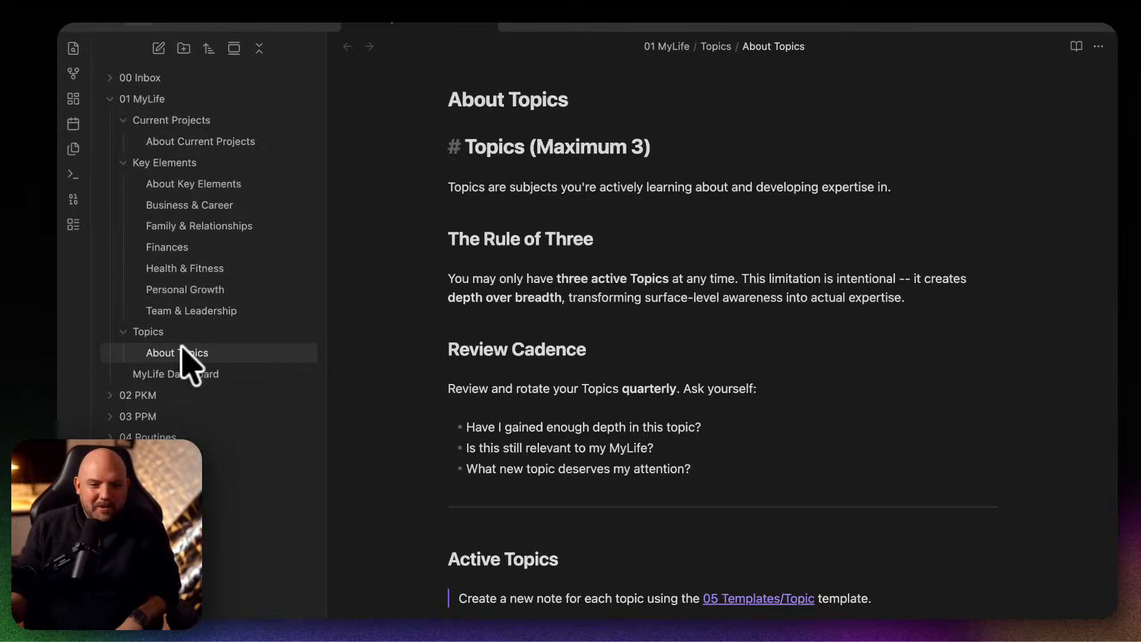
pyautogui.scroll(-10, 606, 400)
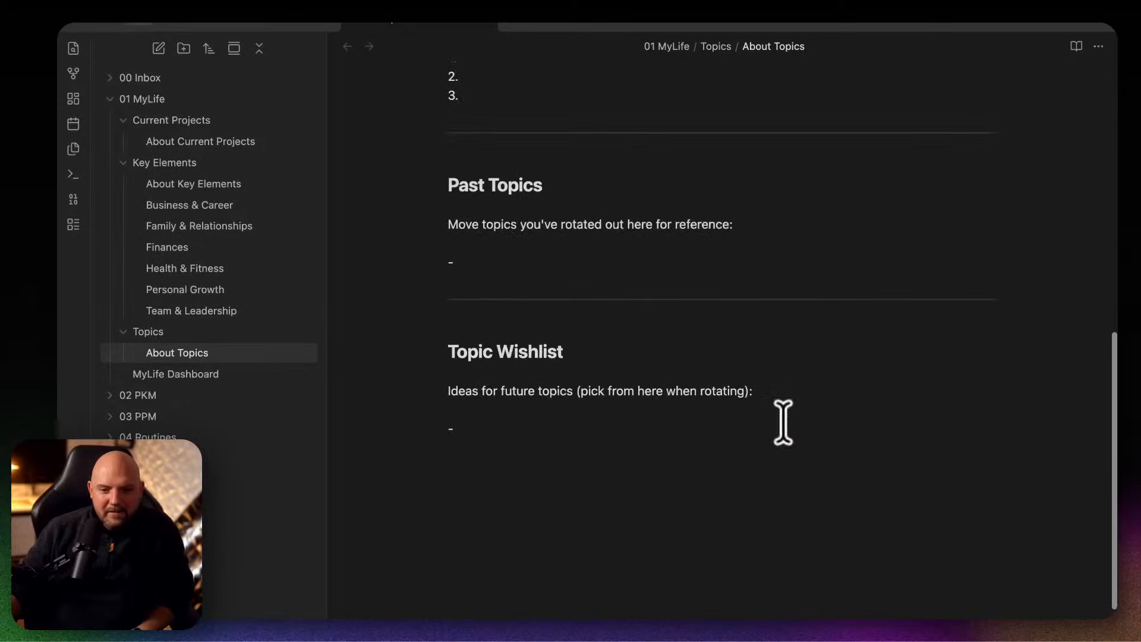
pyautogui.scroll(5, 783, 422)
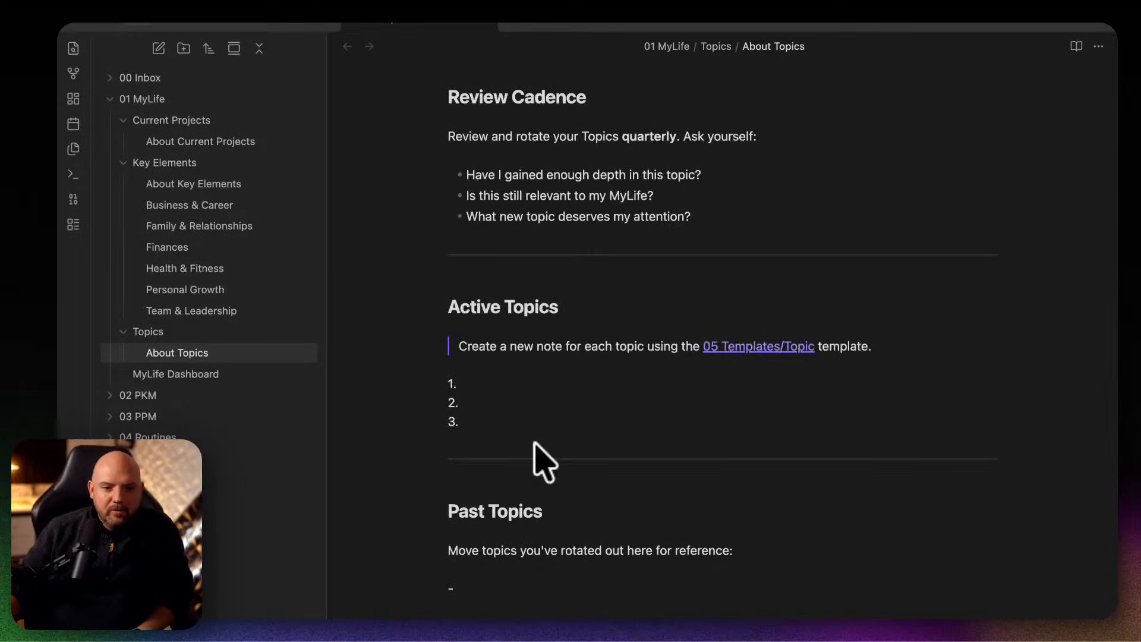
pyautogui.click(549, 389)
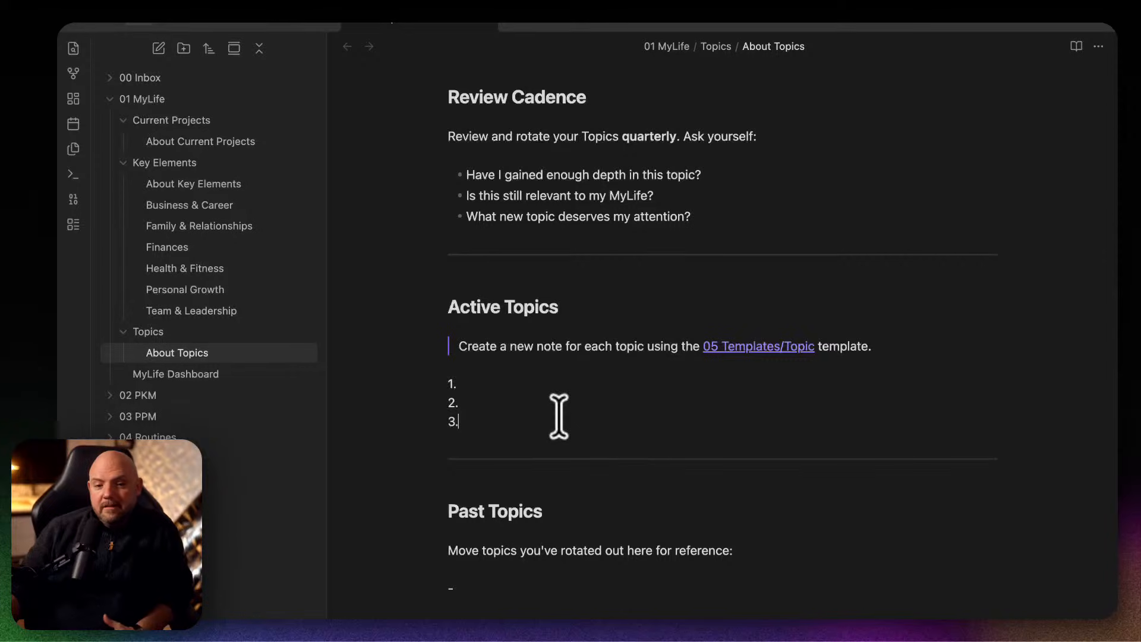
pyautogui.scroll(1, 528, 404)
pyautogui.scroll(-3, 780, 434)
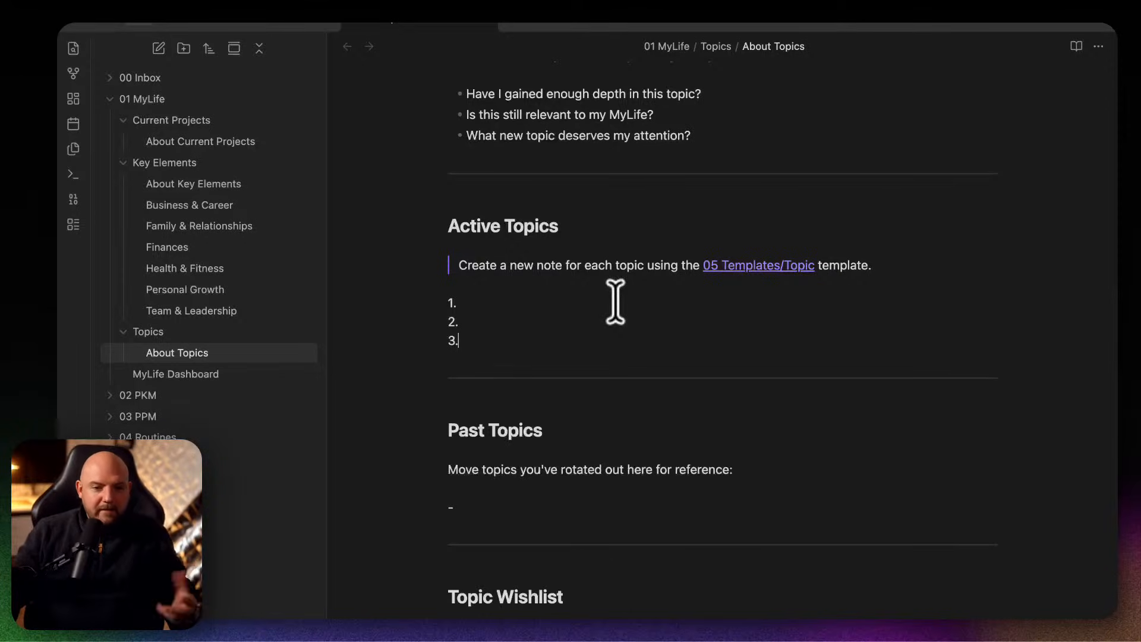
pyautogui.click(509, 300)
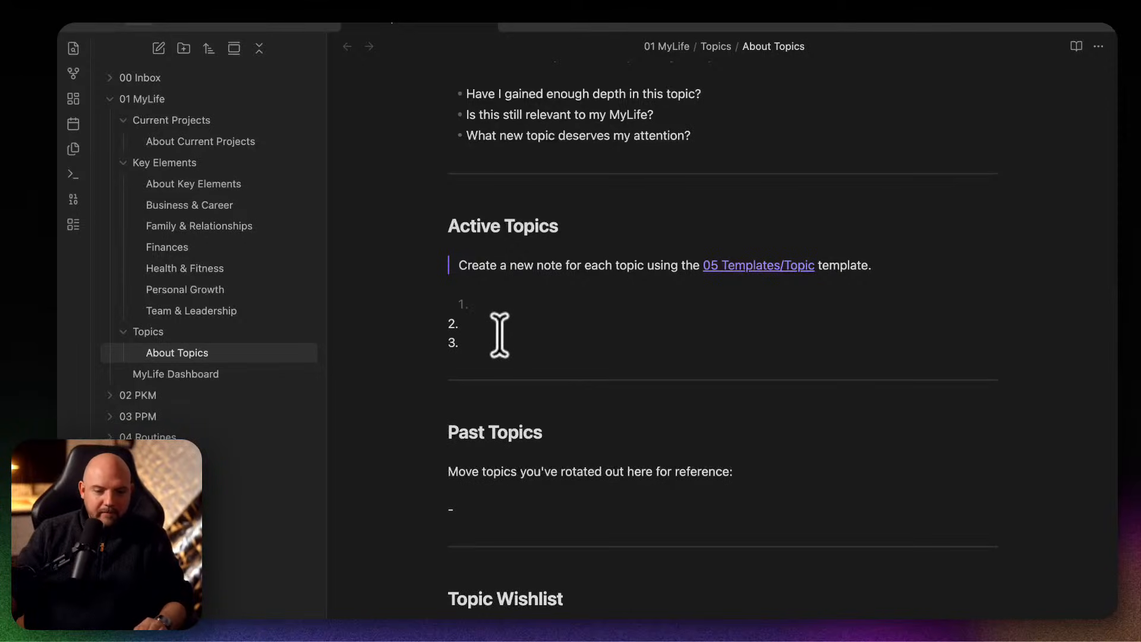
pyautogui.click(536, 311)
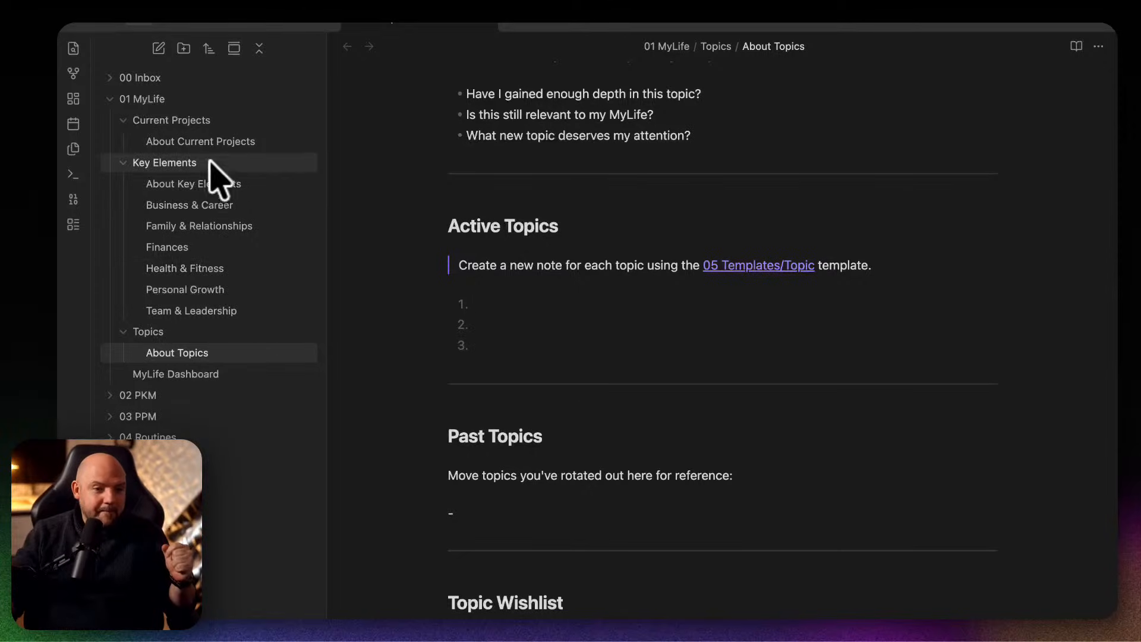
# Look through the Key Elements notes, including Family & Relationships, Business & Career and Team & Leadership, to compare their properties and sections.
pyautogui.click(208, 270)
pyautogui.click(232, 227)
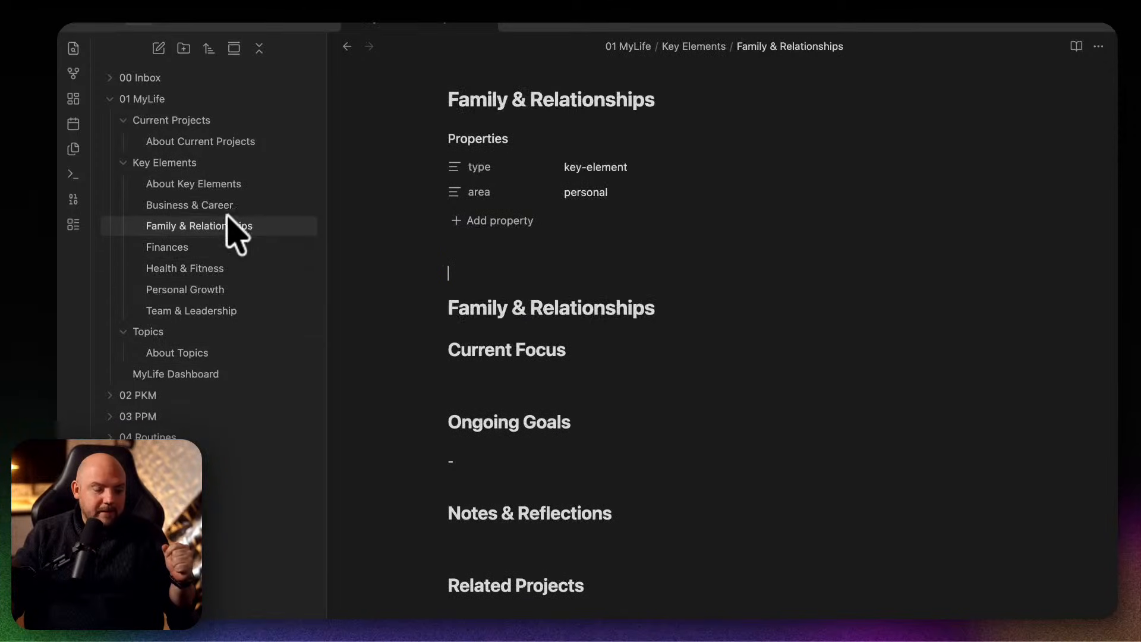
pyautogui.click(230, 207)
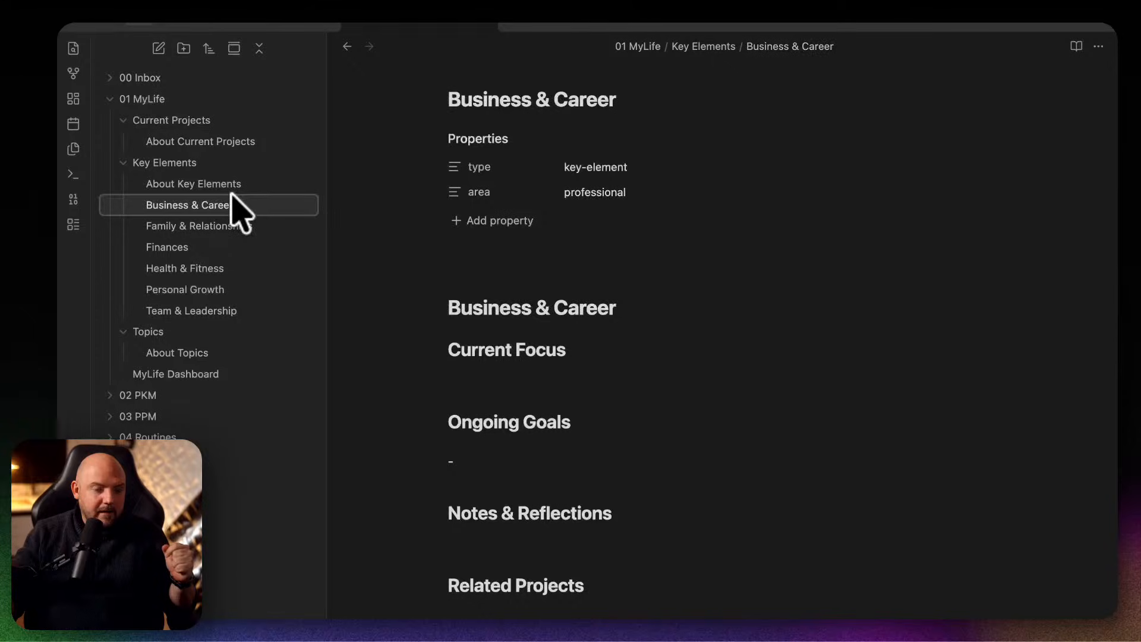
pyautogui.click(241, 141)
pyautogui.click(238, 227)
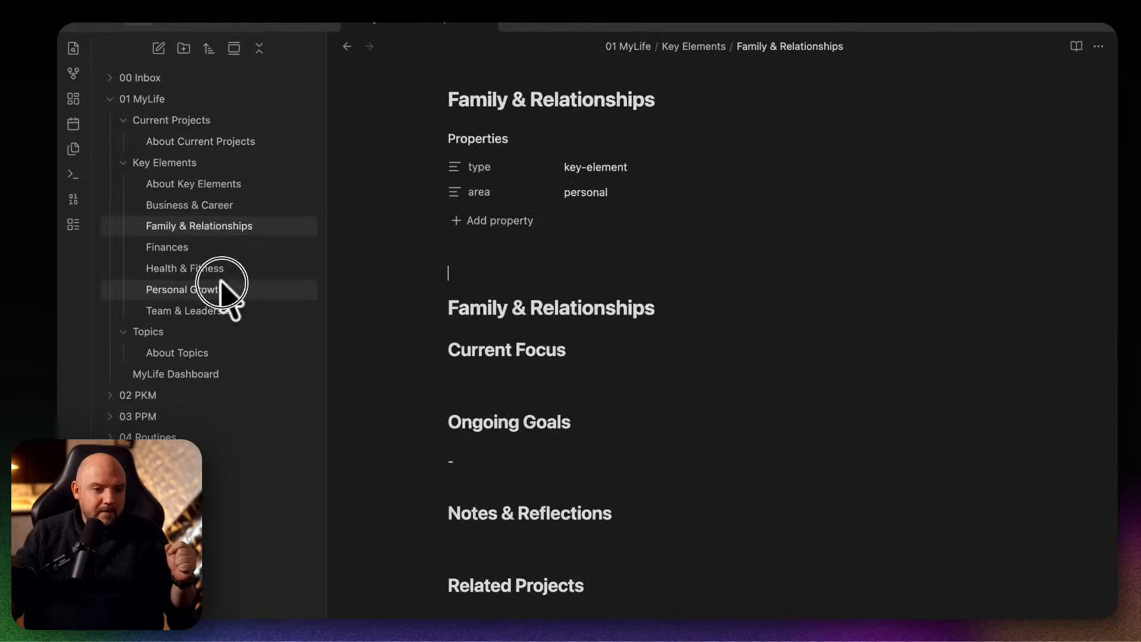
pyautogui.click(221, 289)
pyautogui.click(225, 309)
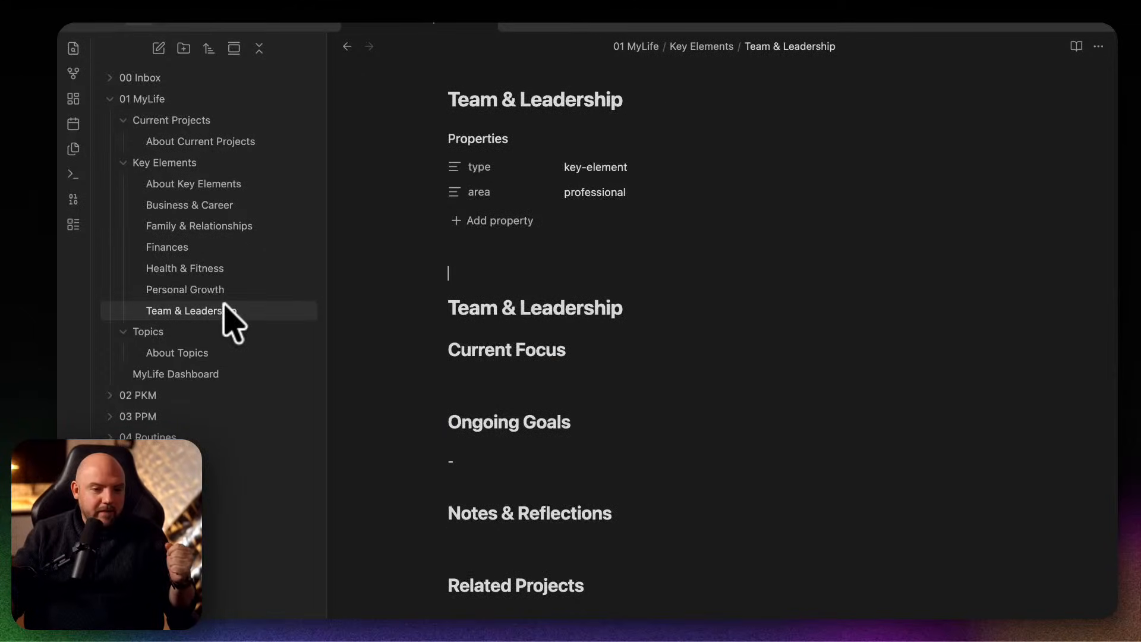
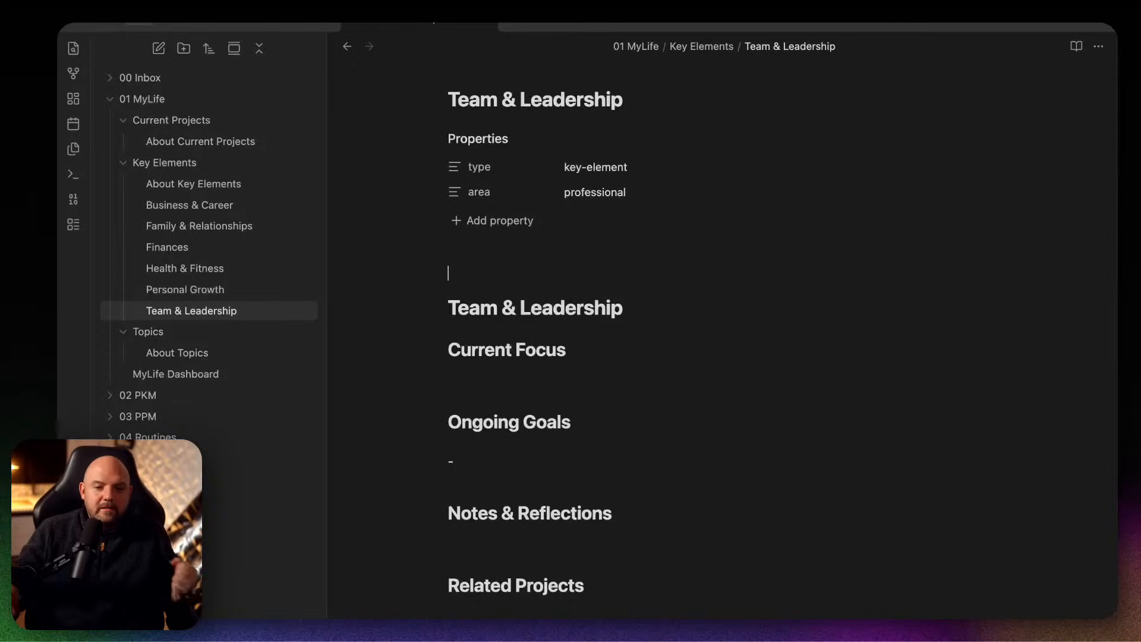
# Switch from the Team & Leadership note to the Claude Code terminal session.
pyautogui.click(633, 399)
pyautogui.click(683, 468)
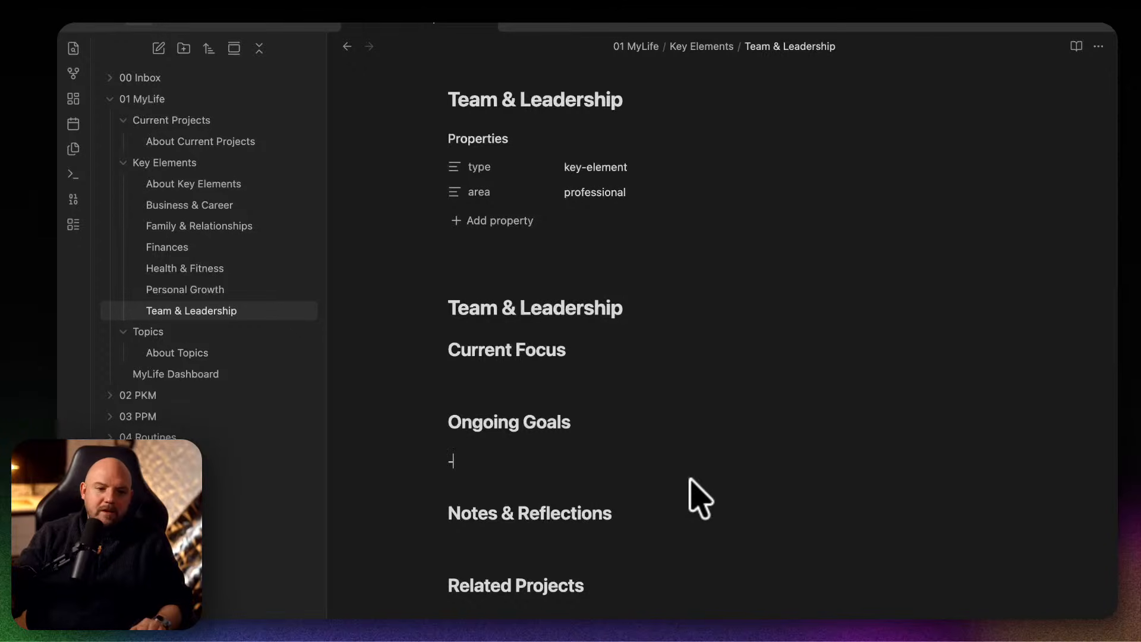
pyautogui.click(940, 618)
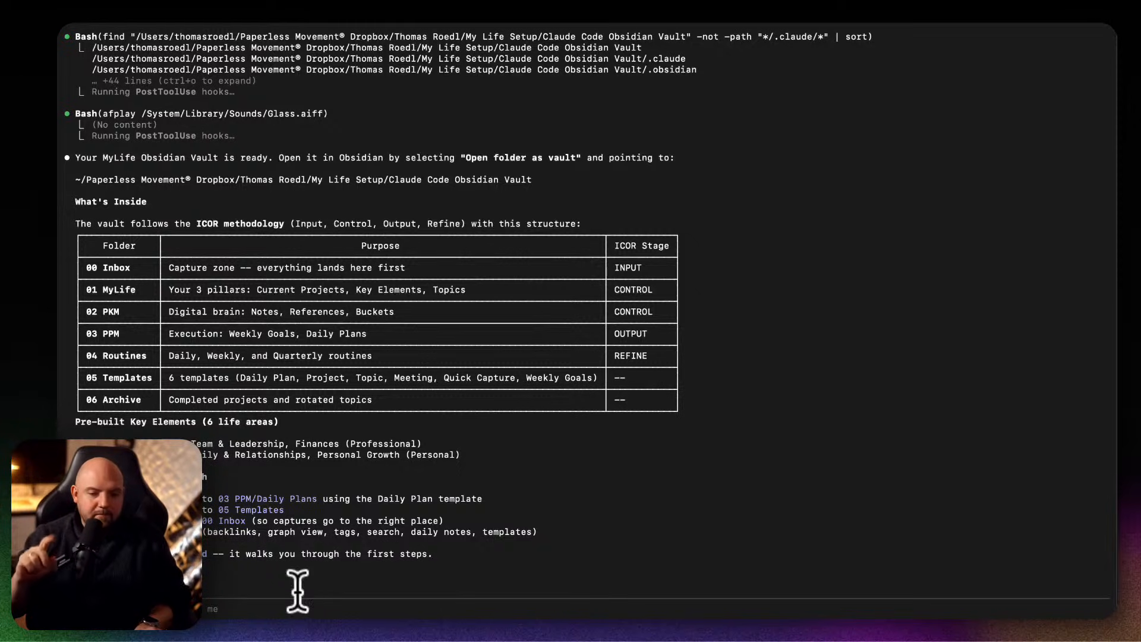
pyautogui.write('CRM system or people database?')
pyautogui.press('BackSpace')
pyautogui.press('BackSpace')
pyautogui.press('BackSpace')
pyautogui.press('BackSpace')
pyautogui.press('BackSpace')
pyautogui.press('BackSpace')
pyautogui.press('BackSpace')
pyautogui.press('BackSpace')
pyautogui.press('BackSpace')
pyautogui.press('BackSpace')
pyautogui.press('BackSpace')
pyautogui.press('BackSpace')
pyautogui.press('BackSpace')
pyautogui.press('BackSpace')
pyautogui.press('BackSpace')
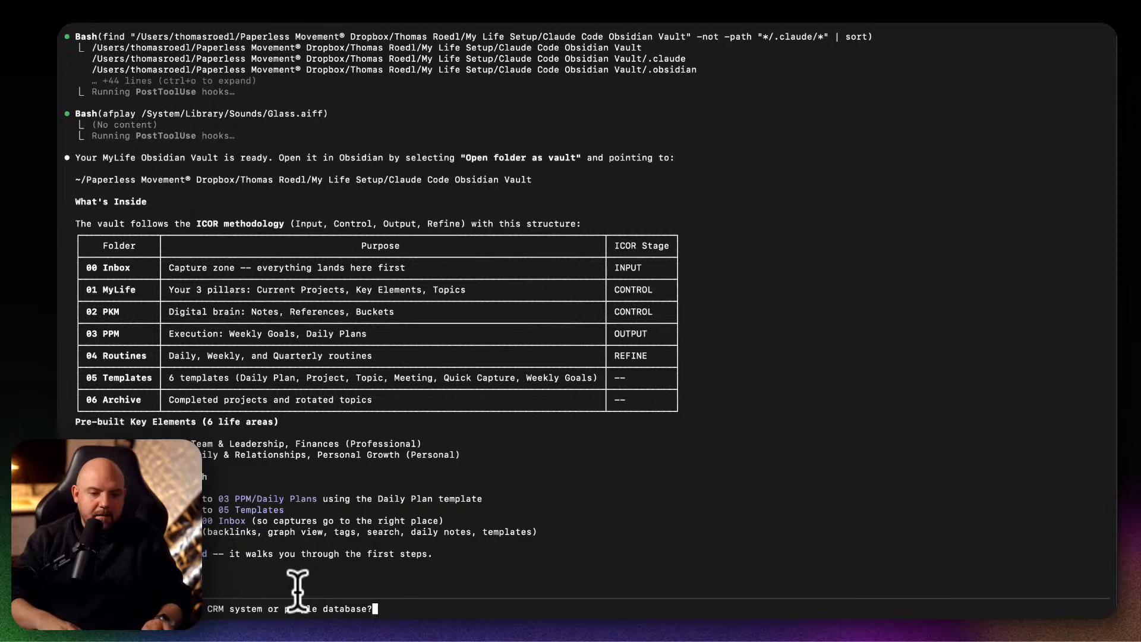
pyautogui.press('BackSpace')
pyautogui.press('BackSpace')
pyautogui.press('BackSpace')
pyautogui.press('BackSpace')
pyautogui.press('BackSpace')
pyautogui.press('BackSpace')
pyautogui.press('BackSpace')
pyautogui.press('BackSpace')
pyautogui.press('BackSpace')
pyautogui.press('BackSpace')
pyautogui.press('BackSpace')
pyautogui.press('BackSpace')
pyautogui.press('BackSpace')
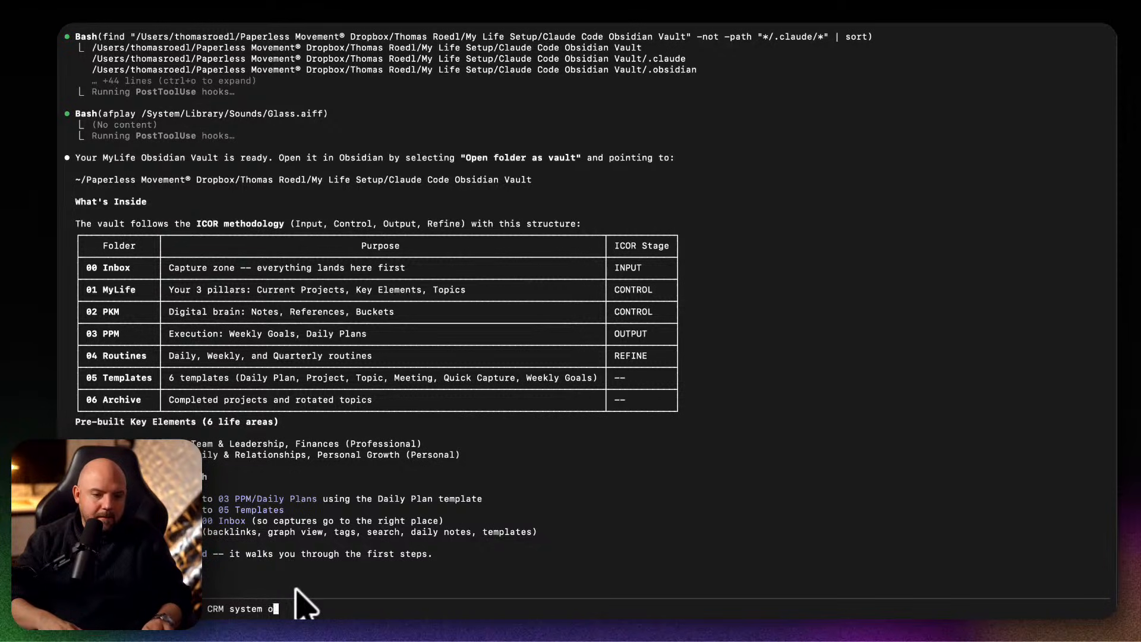
pyautogui.press('BackSpace')
pyautogui.press('BackSpace')
pyautogui.press('BackSpace')
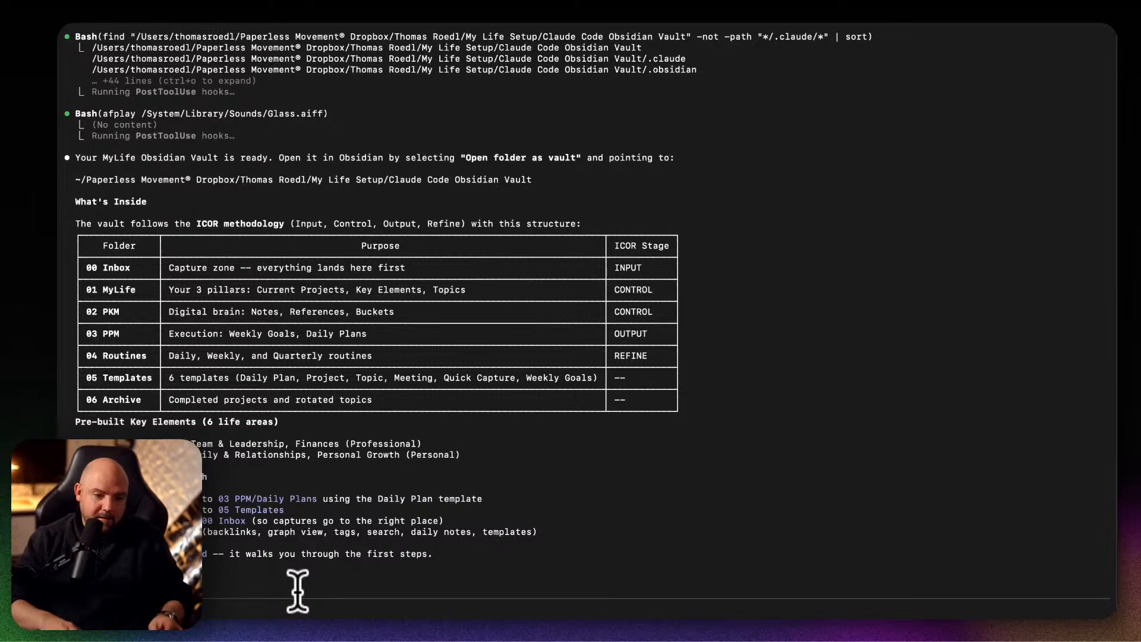
pyautogui.hotkey('alt', 'BackSpace')
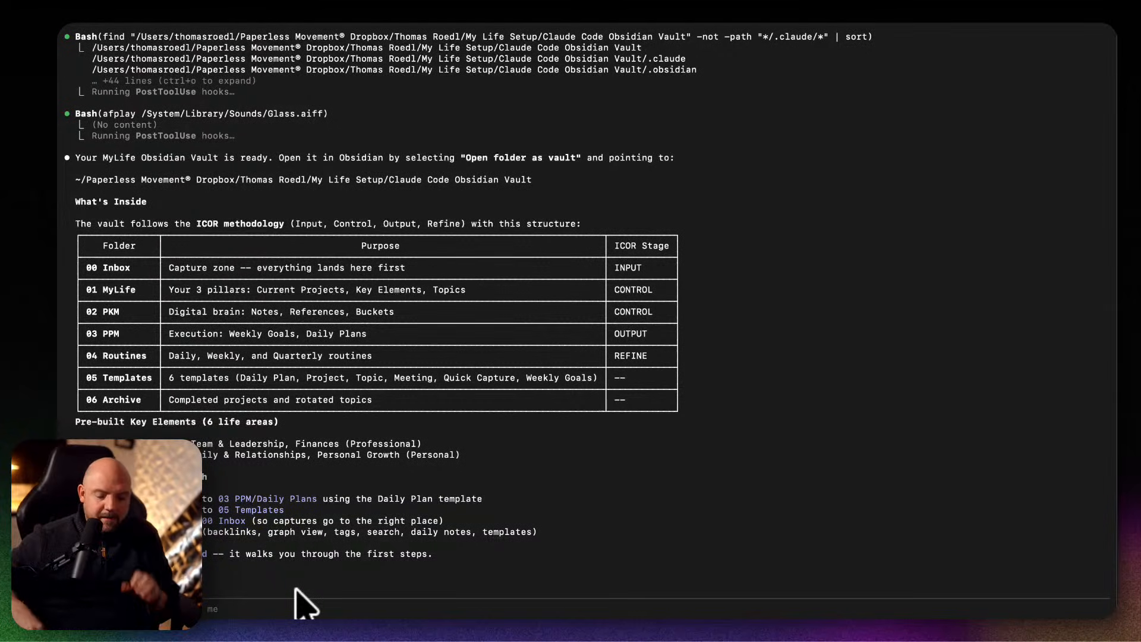
# Ask Claude Code to set up a simple Obsidian people database with birthday, email, phone, business address, private address and relationship fields.
pyautogui.press('super+v')
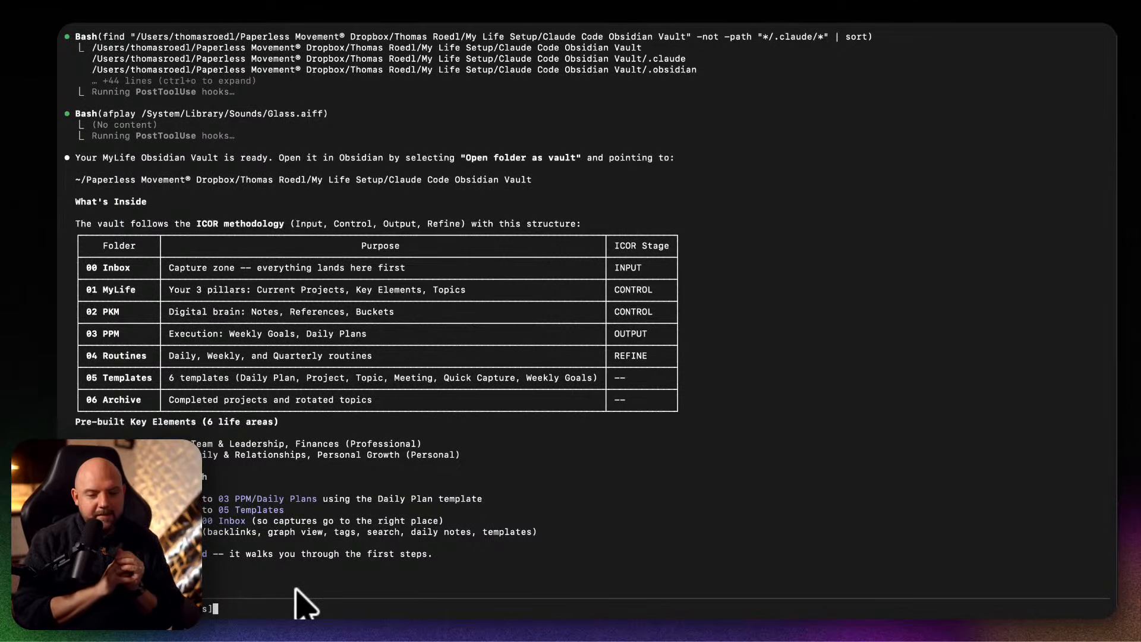
pyautogui.press('Return')
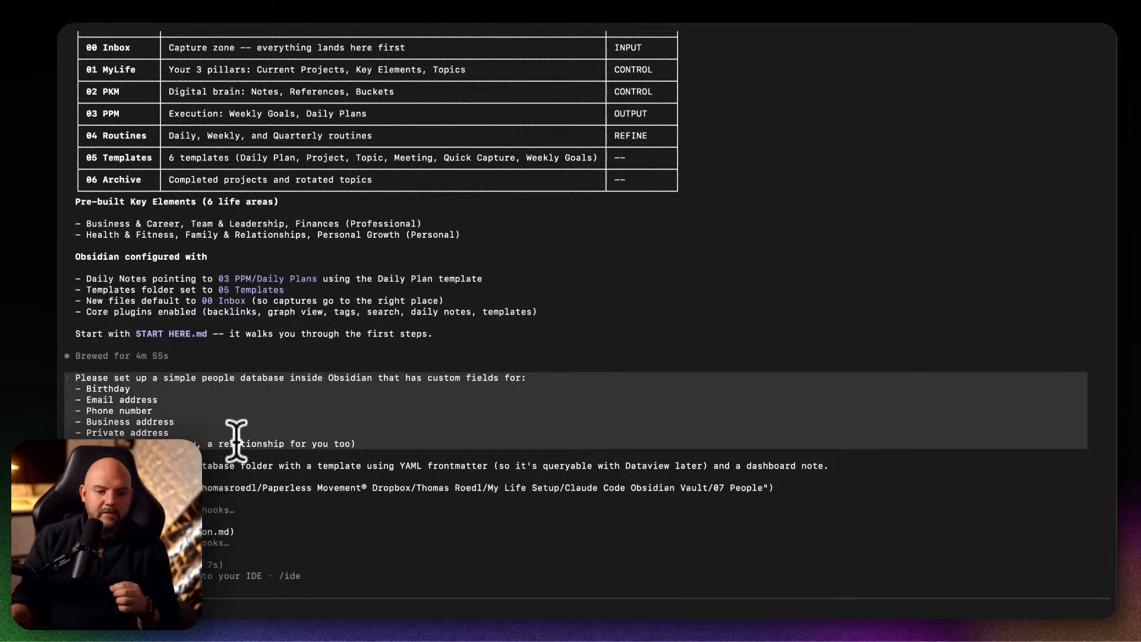
# Switch to Obsidian and review the People Dashboard note in the 07 People folder, including its Fields Reference and Dataview Queries.
pyautogui.moveTo(308, 619)
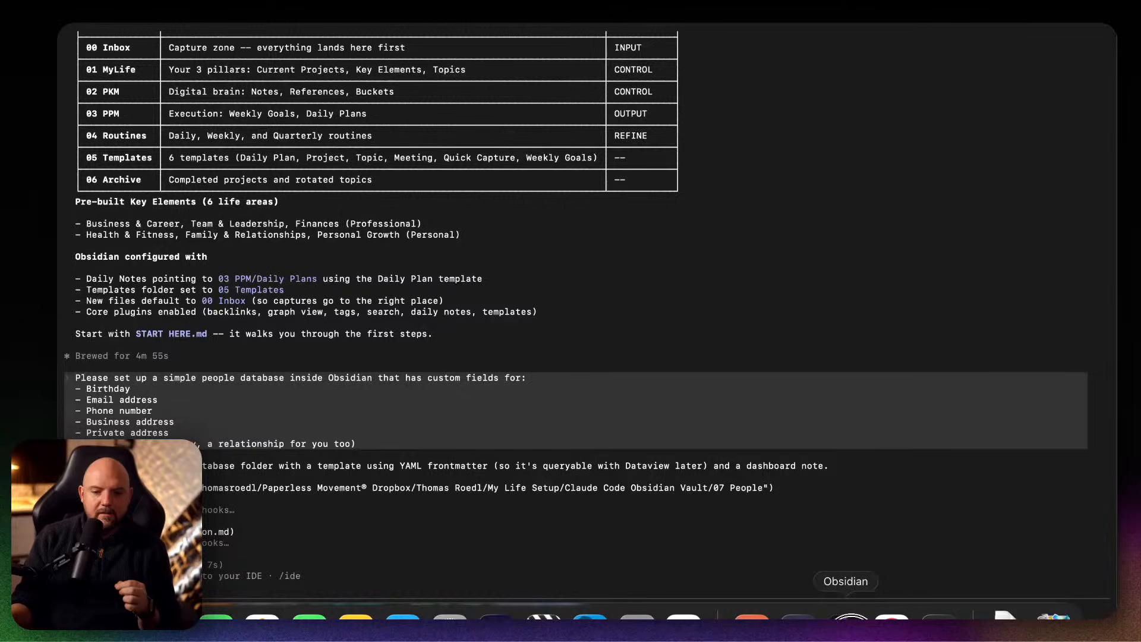
pyautogui.click(842, 621)
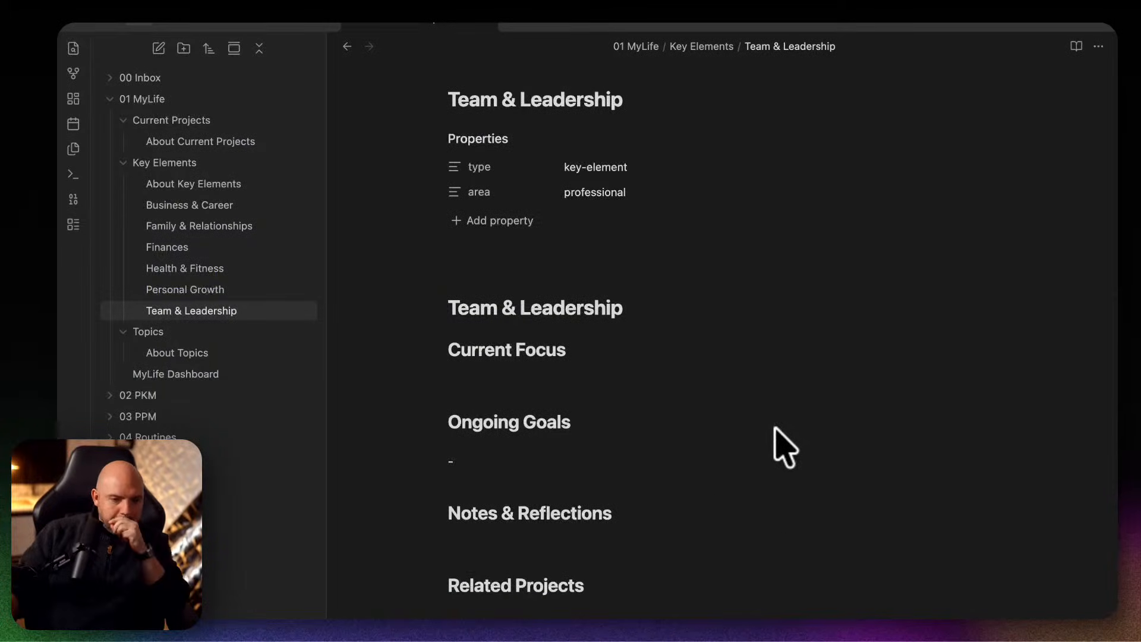
pyautogui.click(154, 501)
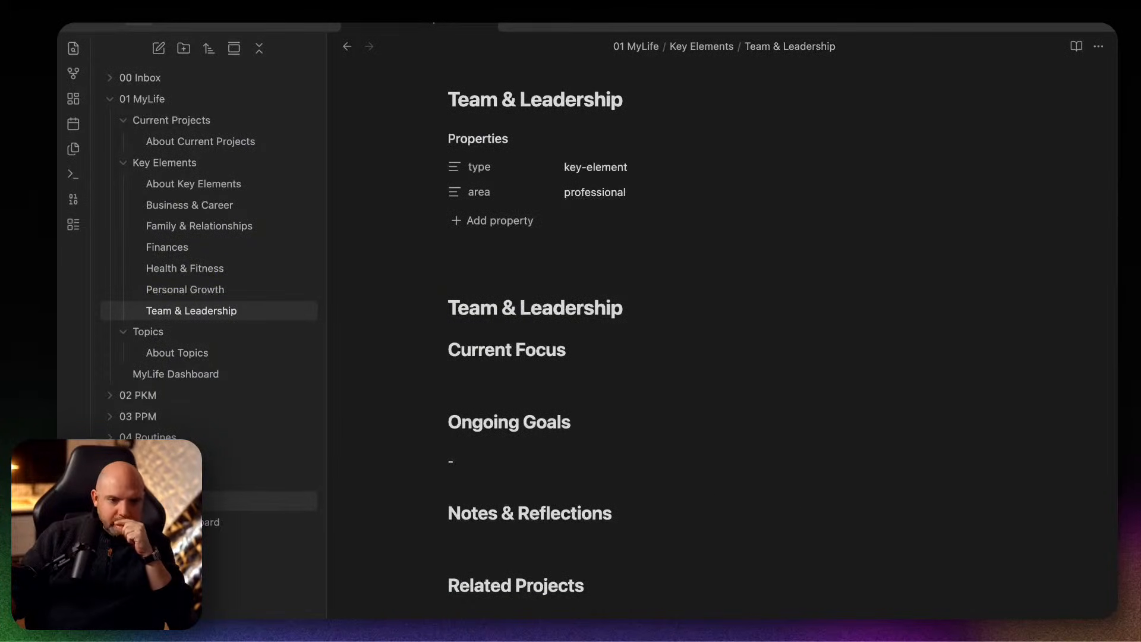
pyautogui.click(167, 523)
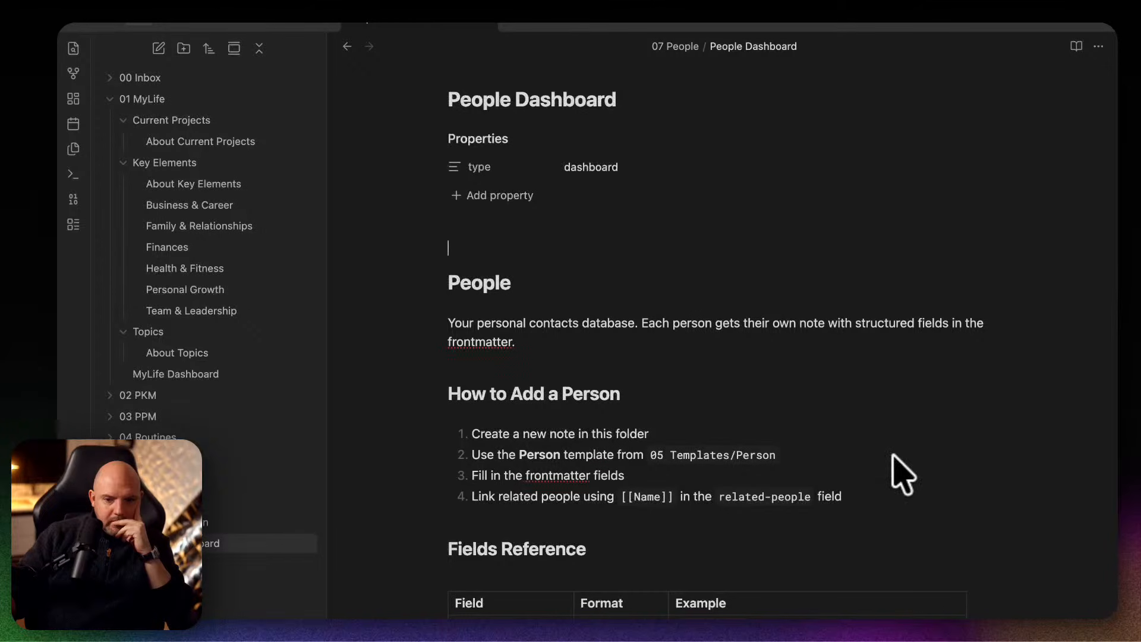
pyautogui.scroll(-7, 923, 449)
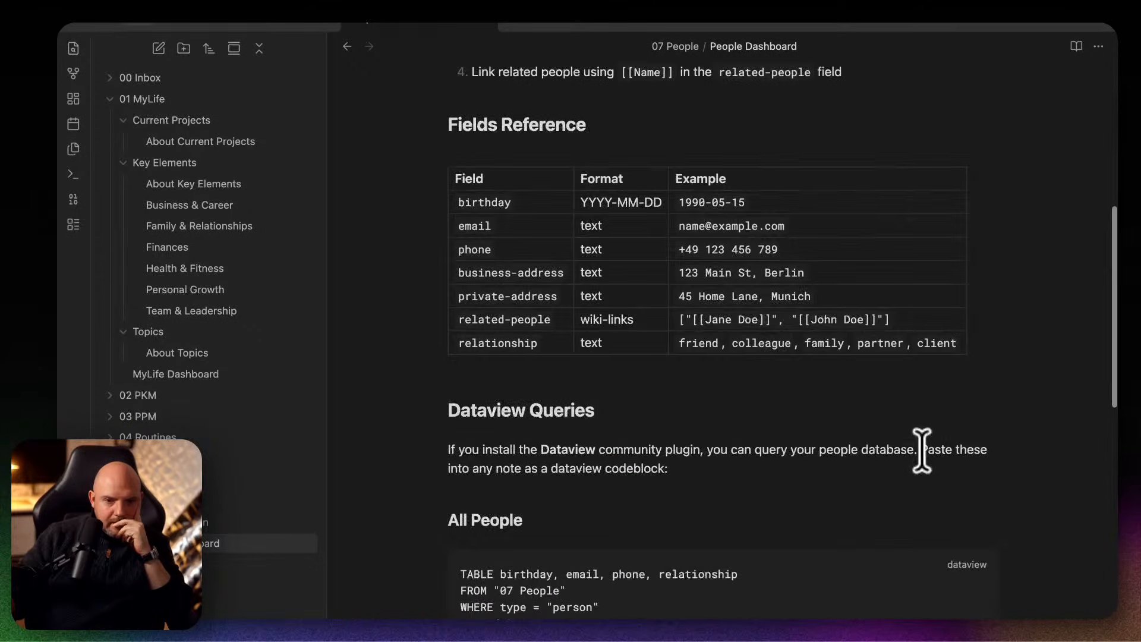
pyautogui.scroll(-13, 921, 450)
pyautogui.scroll(20, 921, 450)
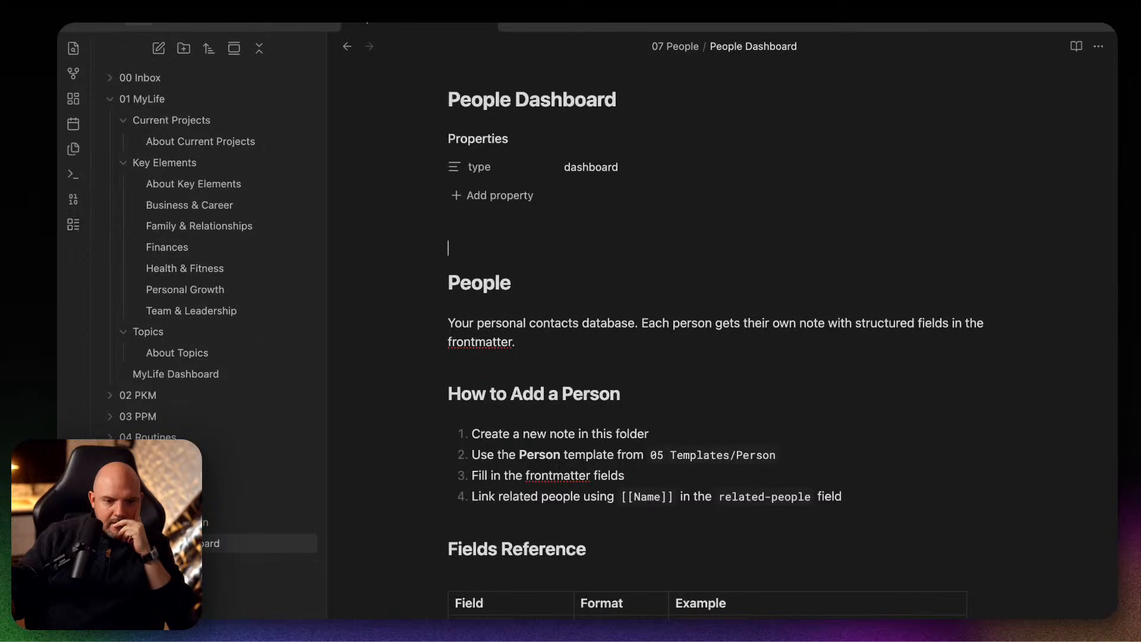
# Return to Claude Code and send the follow-up "but you didn't setup a base".
pyautogui.click(939, 618)
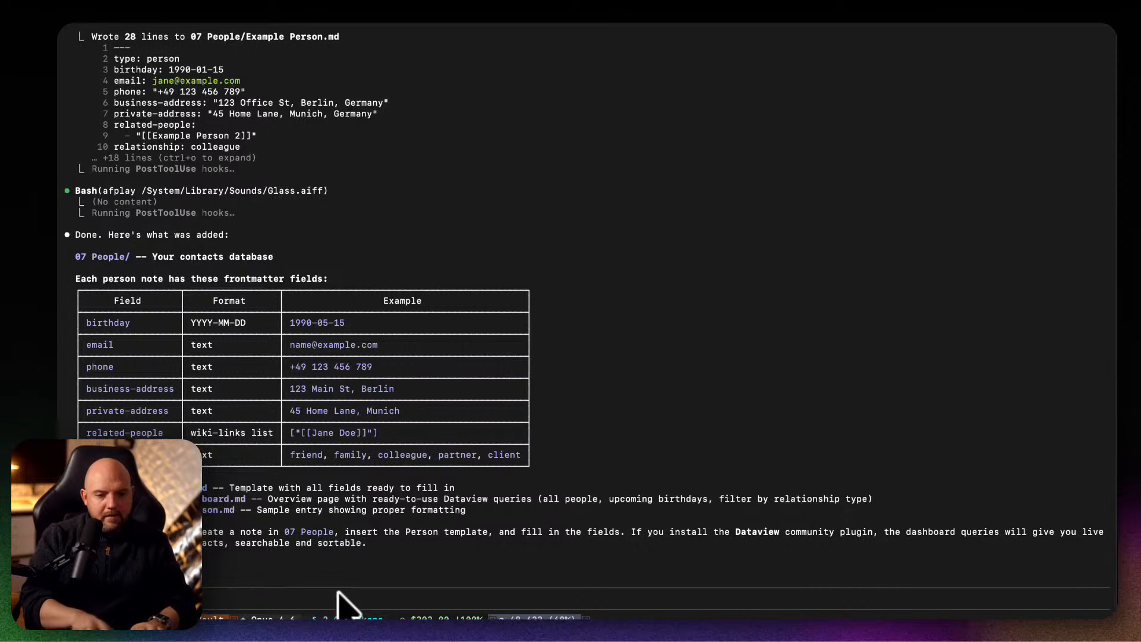
pyautogui.write('e')
pyautogui.press('Return')
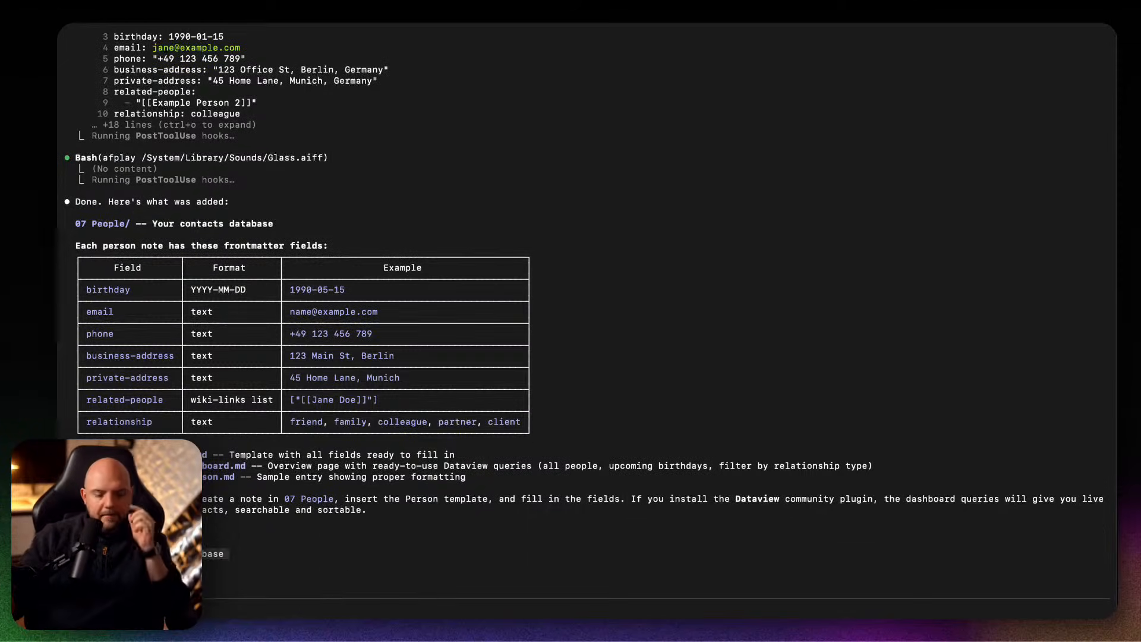
# Switch back to Obsidian, create a new base and look through the files it lists.
pyautogui.moveTo(590, 618)
pyautogui.click(845, 618)
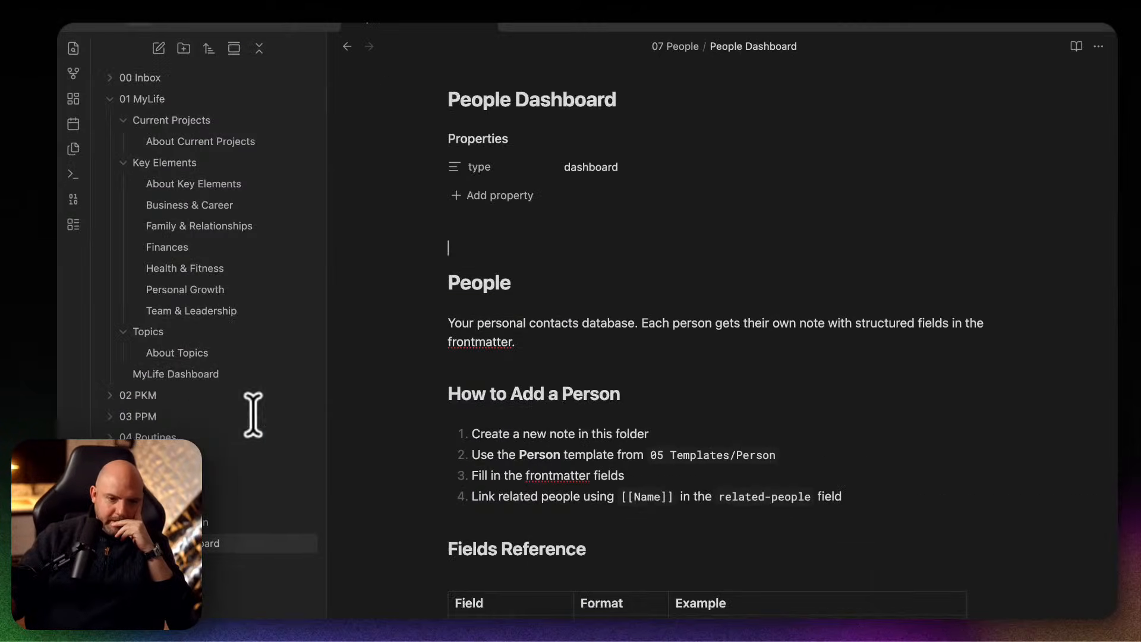
pyautogui.click(73, 224)
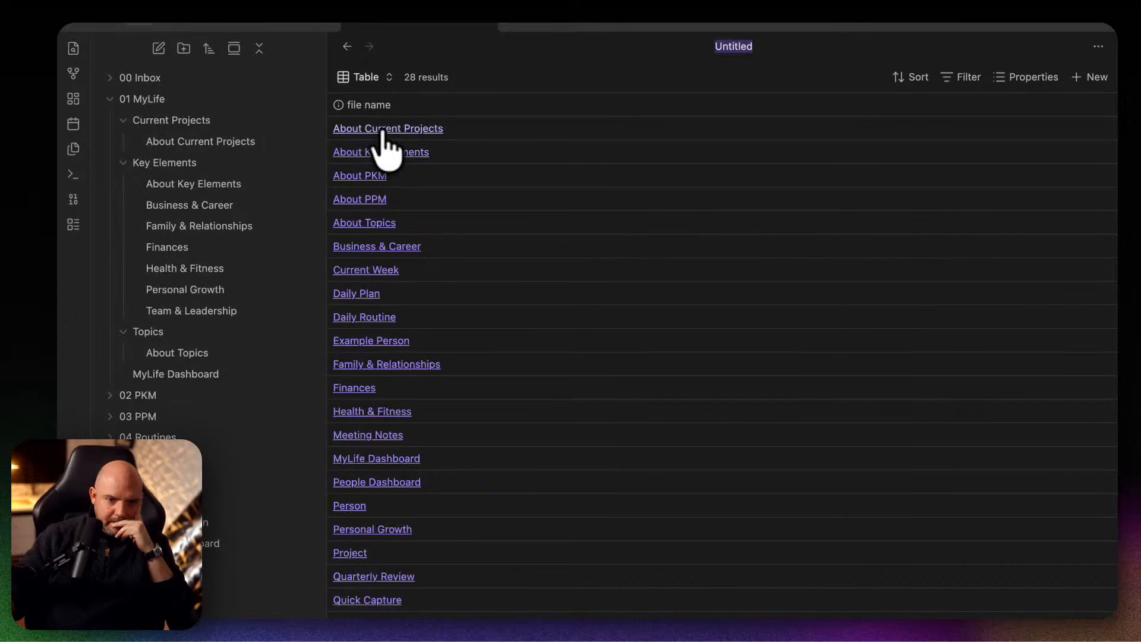
pyautogui.scroll(-3, 355, 538)
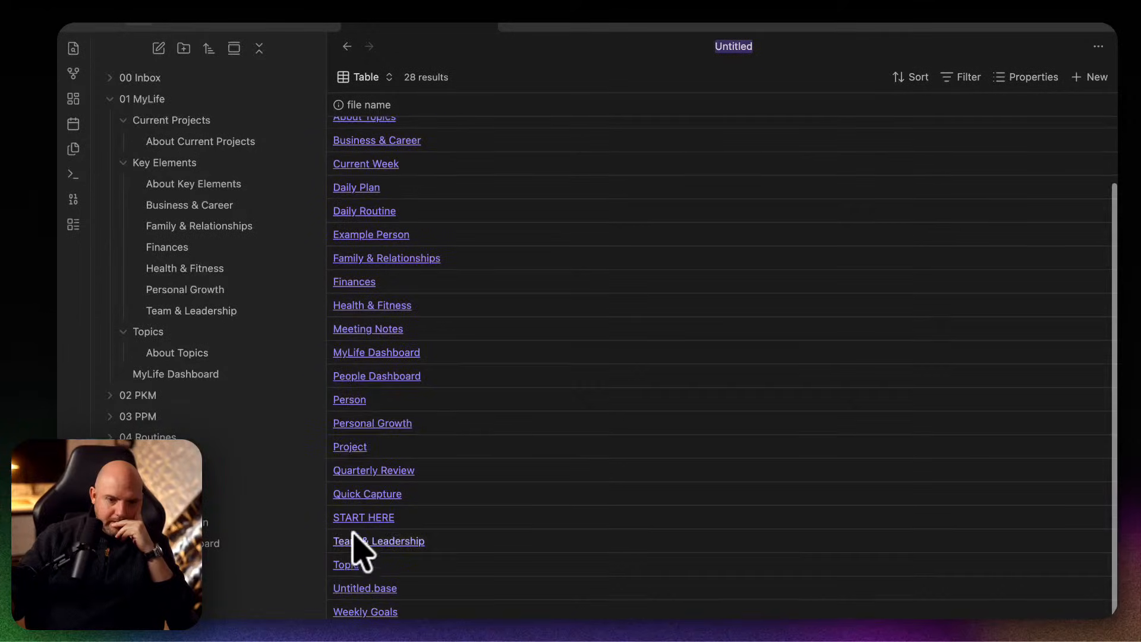
# Examine the People Dashboard note's properties and queries, along with the Example Person note's properties and sections.
pyautogui.click(358, 377)
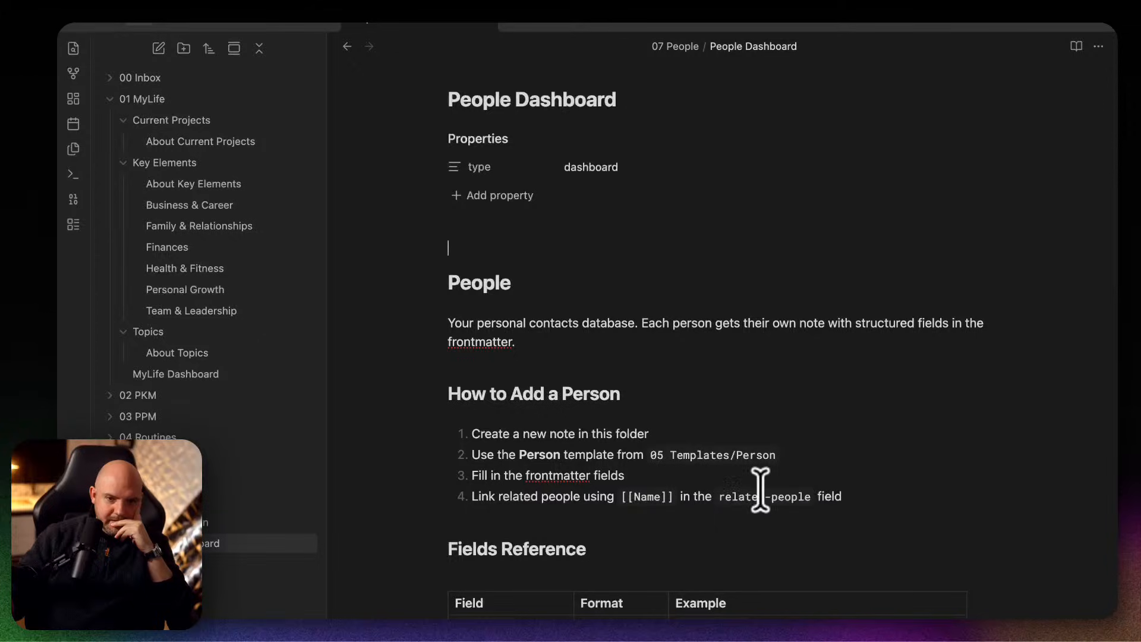
pyautogui.click(606, 165)
pyautogui.click(705, 221)
pyautogui.scroll(-15, 842, 451)
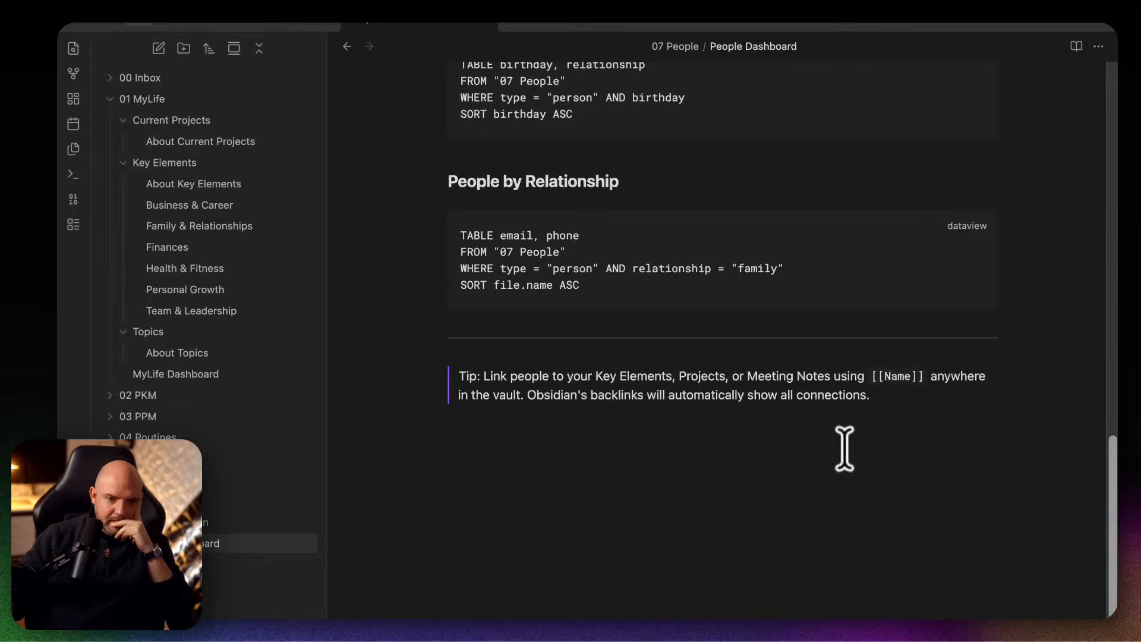
pyautogui.scroll(15, 844, 449)
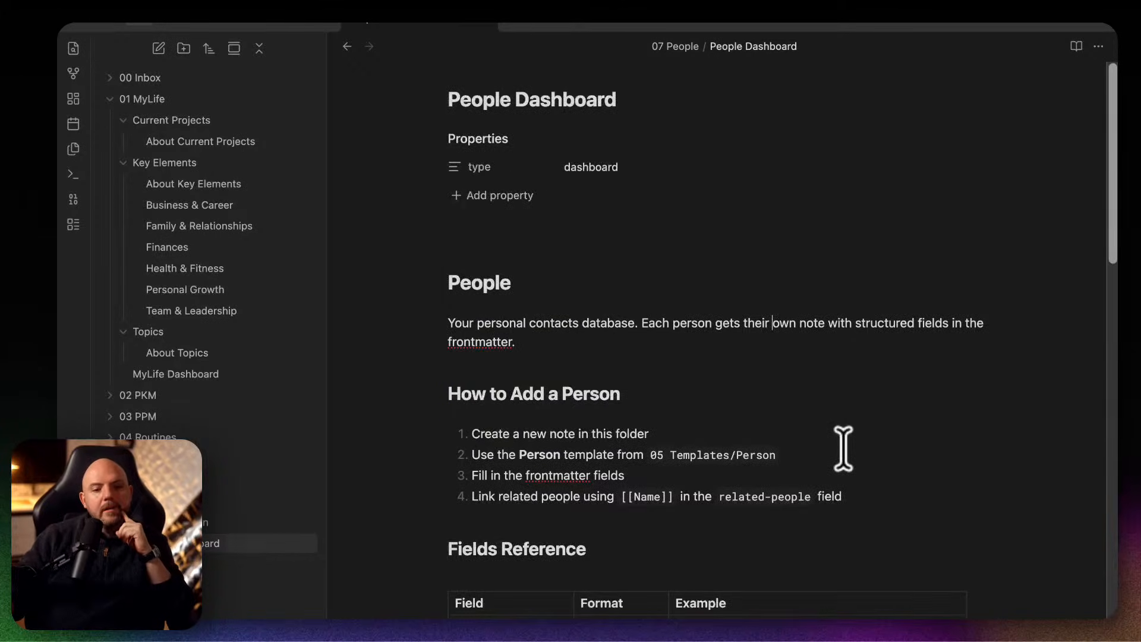
pyautogui.click(244, 504)
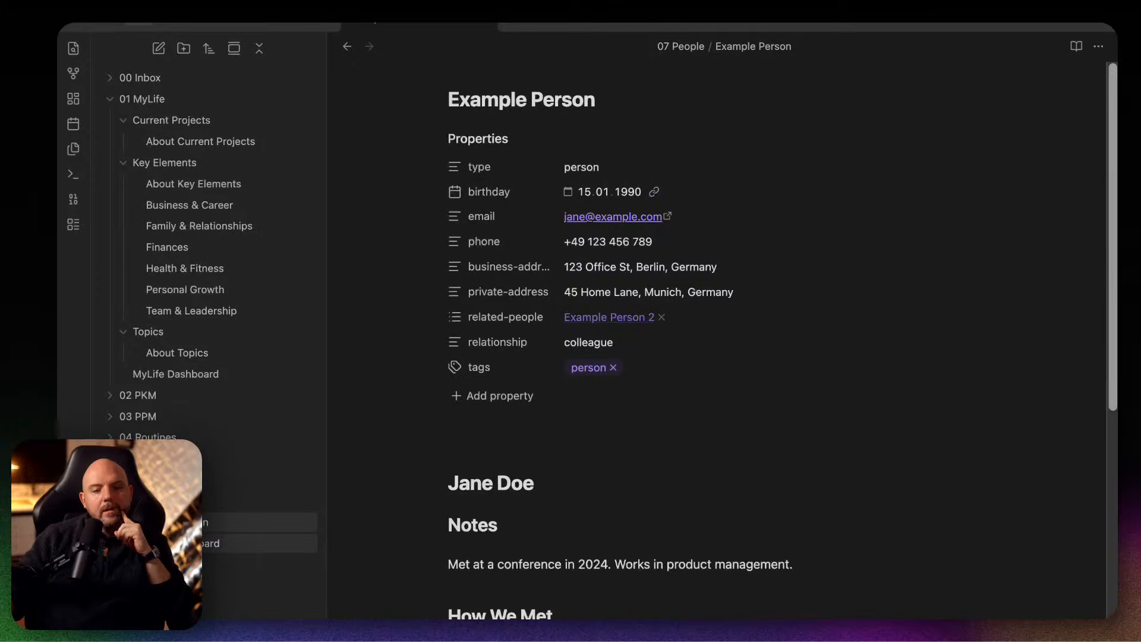
pyautogui.scroll(-3, 843, 460)
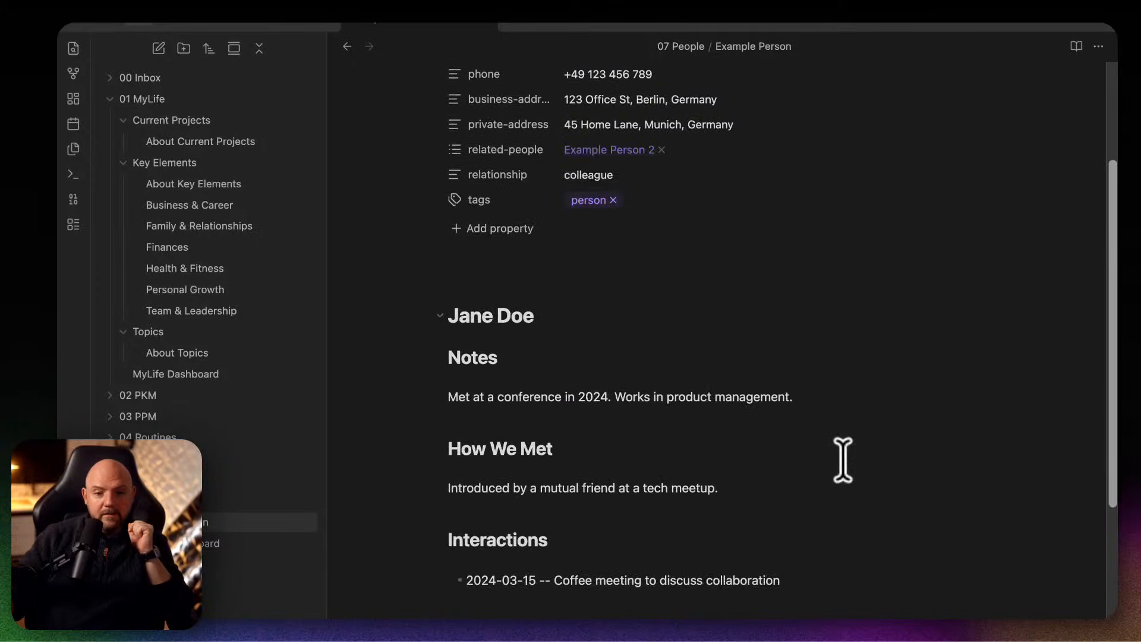
pyautogui.scroll(3, 843, 460)
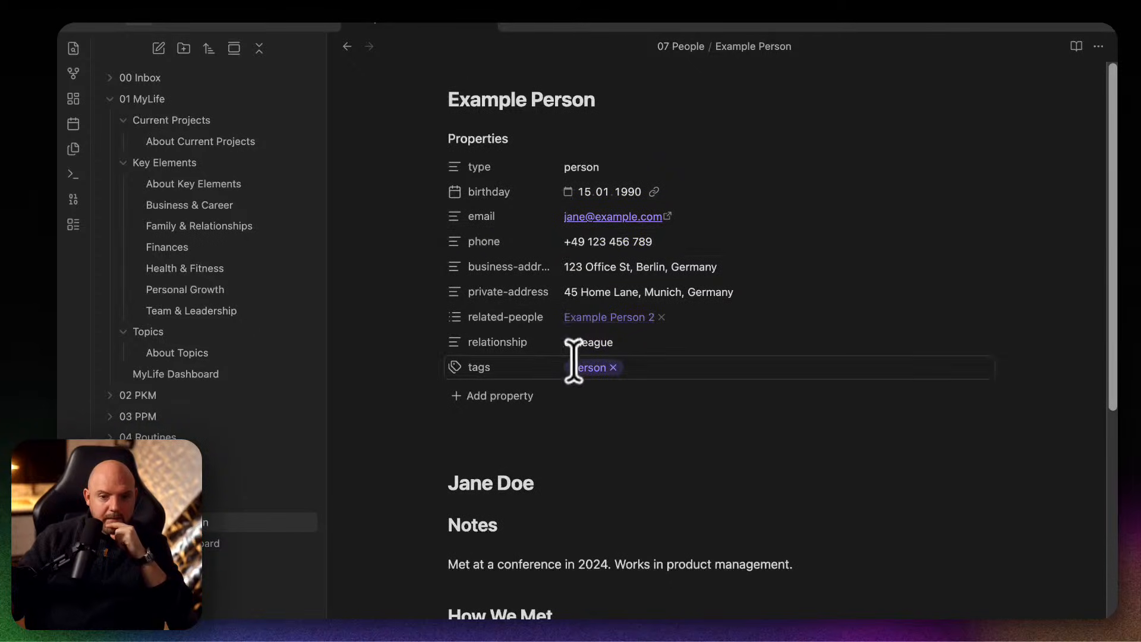
# Create the Example Person 2 note from the related-people link, and go back through Example Person to the People Dashboard.
pyautogui.click(603, 318)
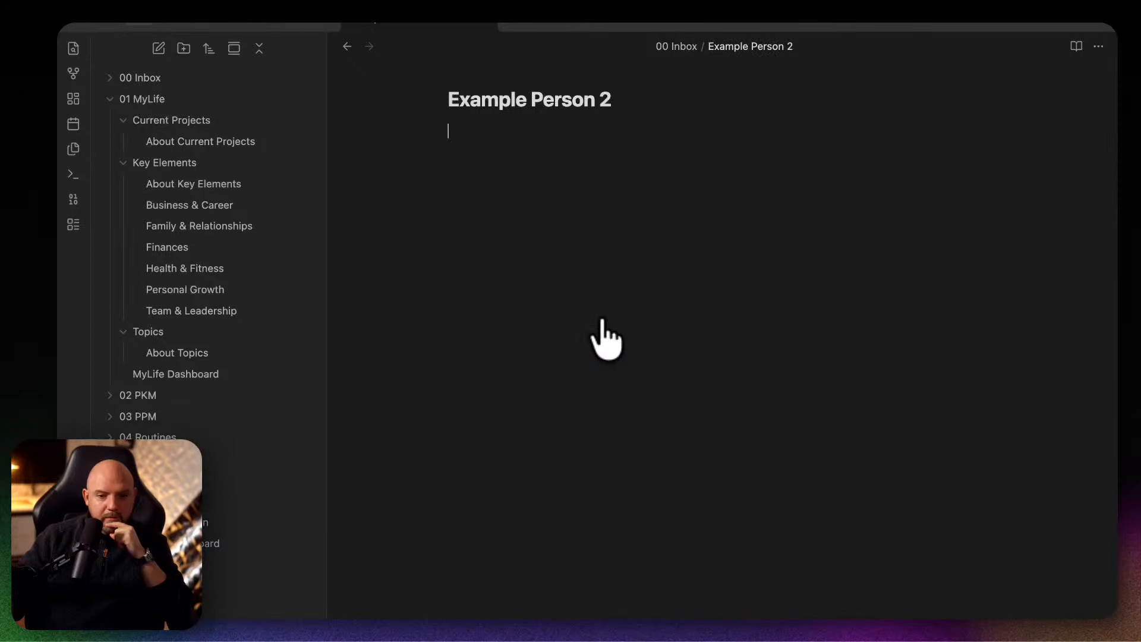
pyautogui.click(271, 520)
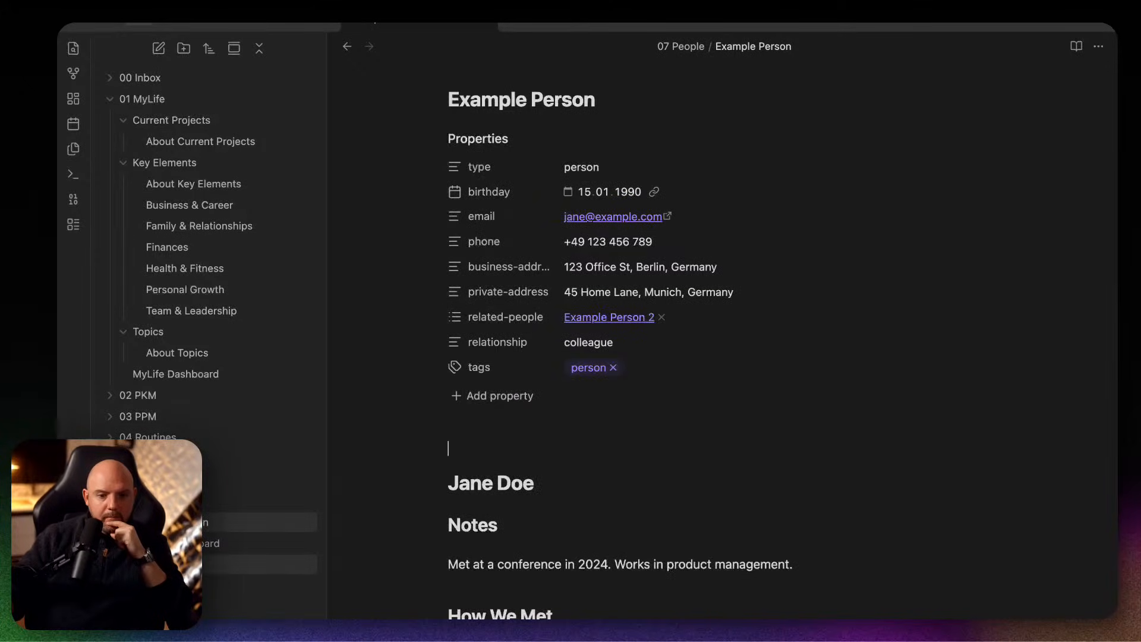
pyautogui.click(262, 543)
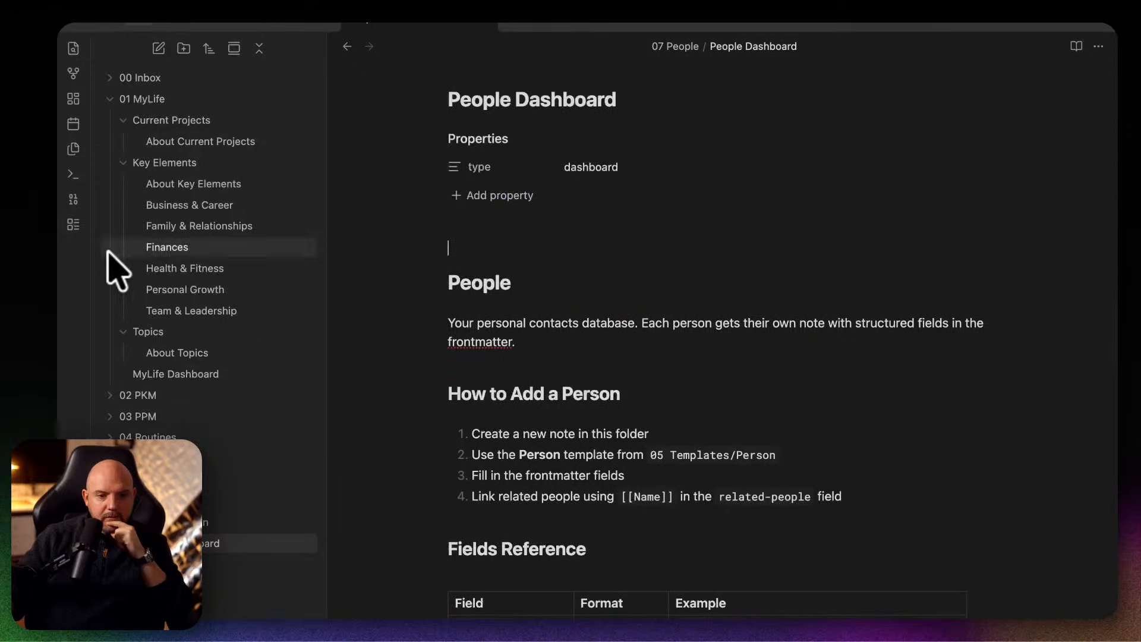
# Create two more bases, checking the view options and listed files of the first one.
pyautogui.click(75, 227)
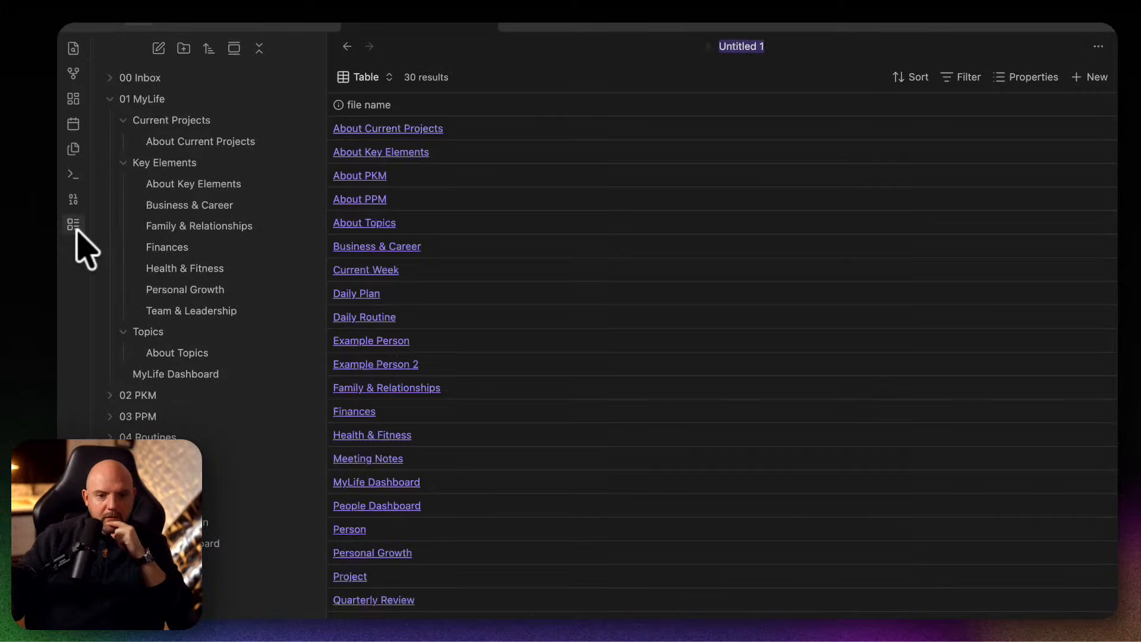
pyautogui.click(373, 79)
pyautogui.click(375, 75)
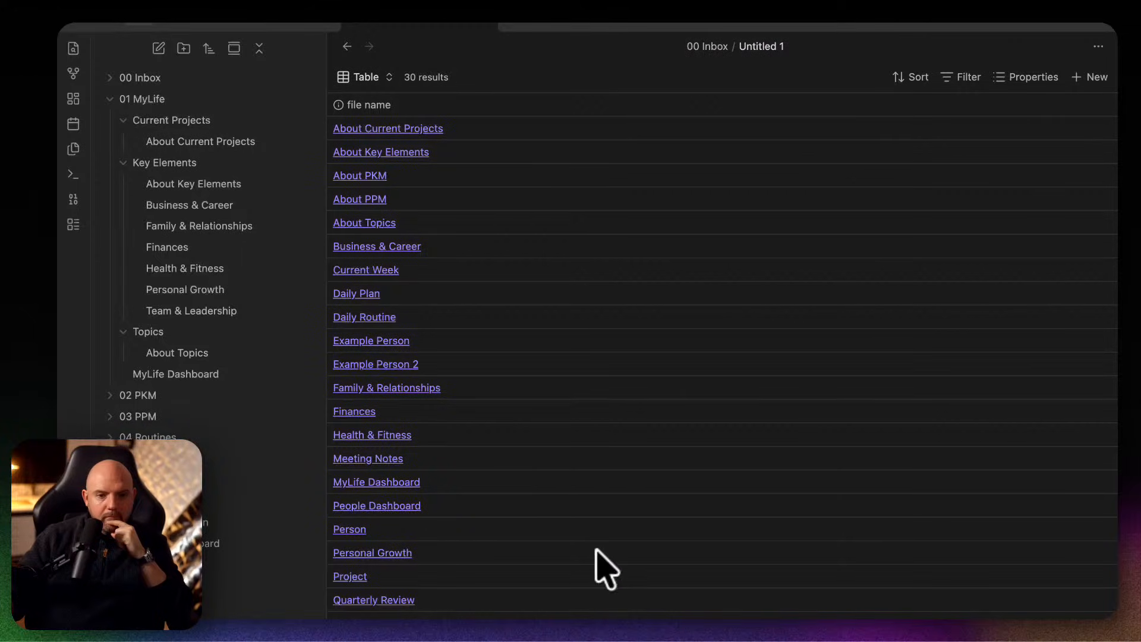
pyautogui.scroll(-3, 604, 565)
pyautogui.scroll(3, 604, 565)
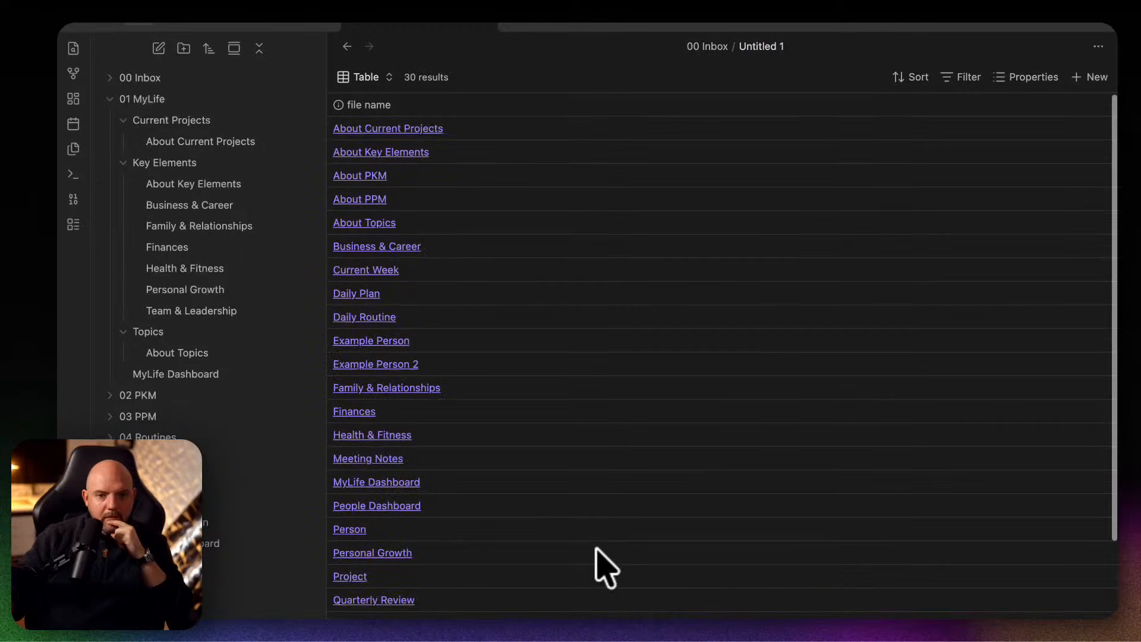
pyautogui.click(73, 223)
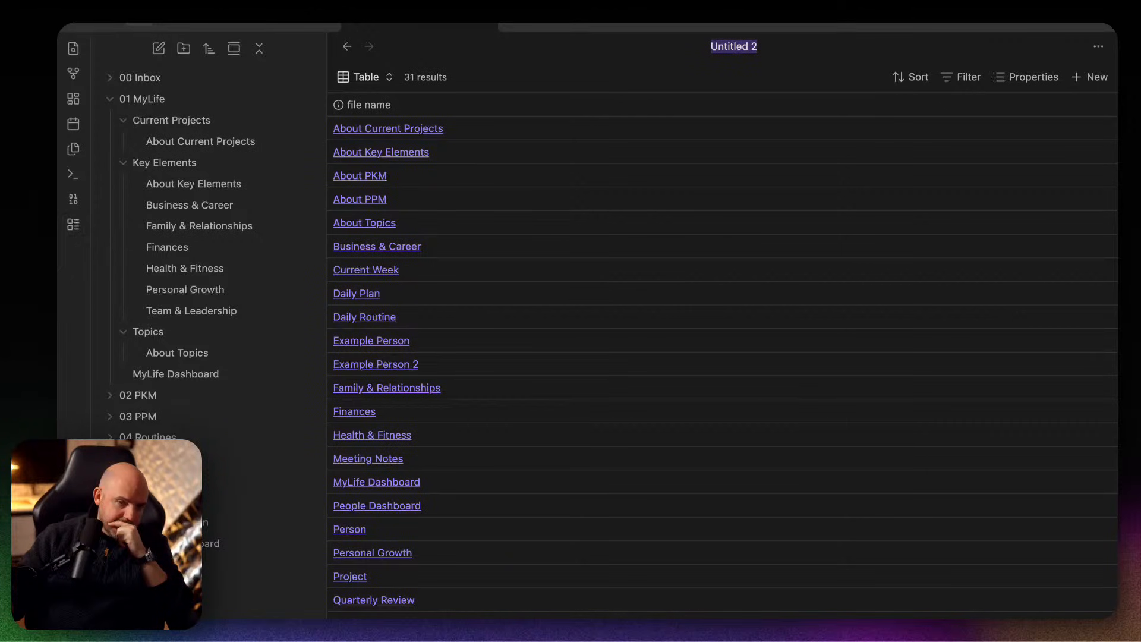
# Switch back to the Claude Code terminal to check progress on the base setup.
pyautogui.moveTo(355, 617)
pyautogui.click(752, 621)
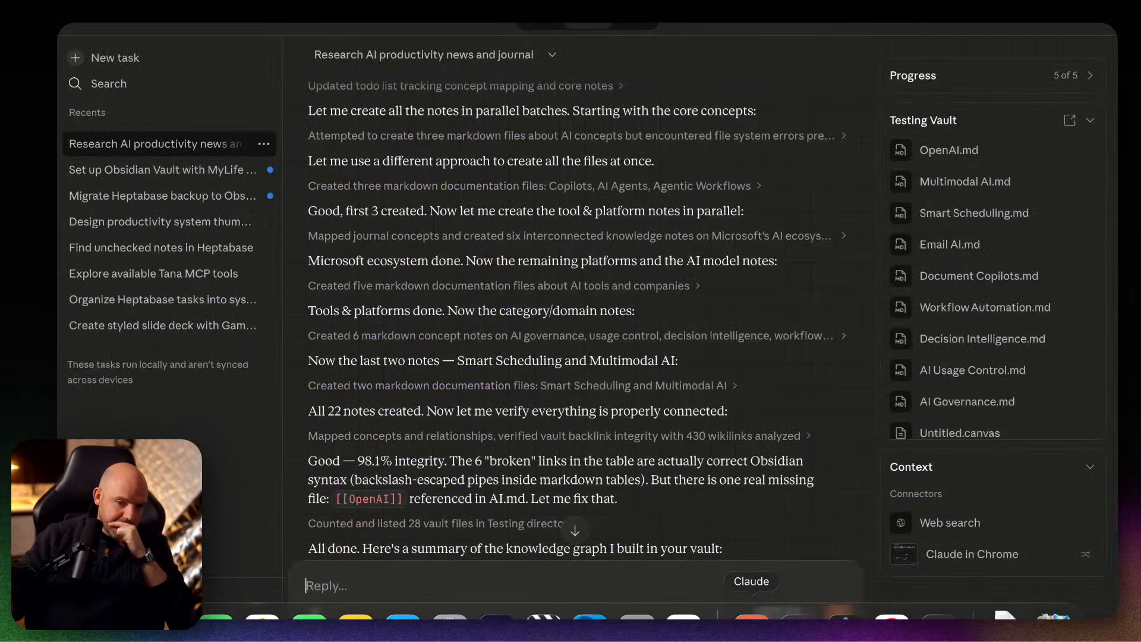
pyautogui.click(939, 621)
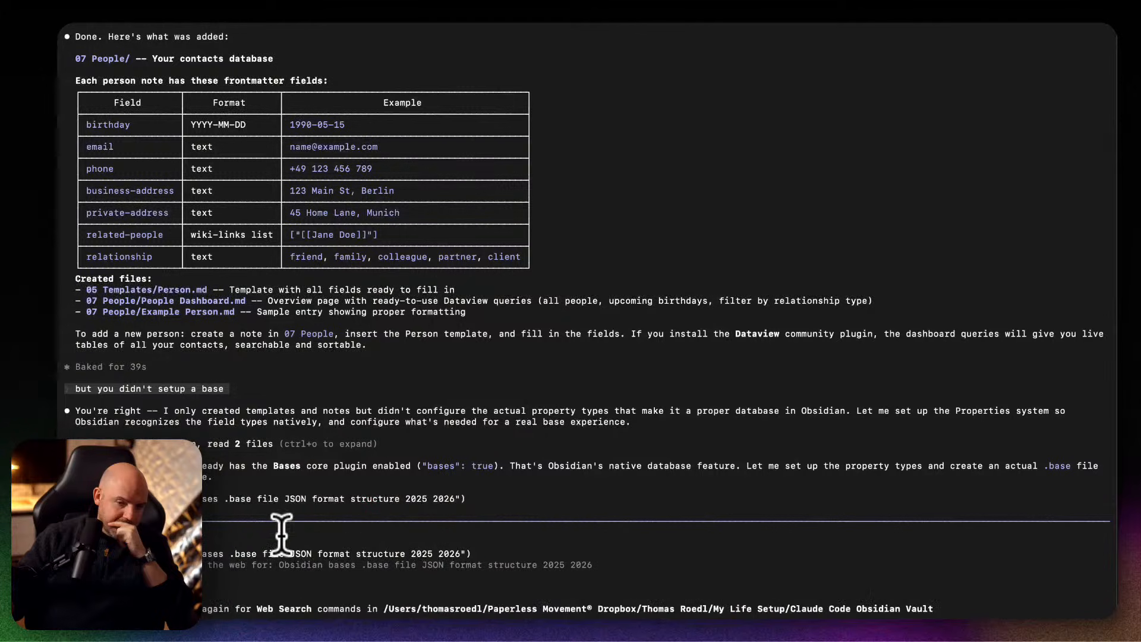
# Approve Claude Code's web search on the Obsidian .base file format and its fetches of the Obsidian help pages.
pyautogui.press('Return')
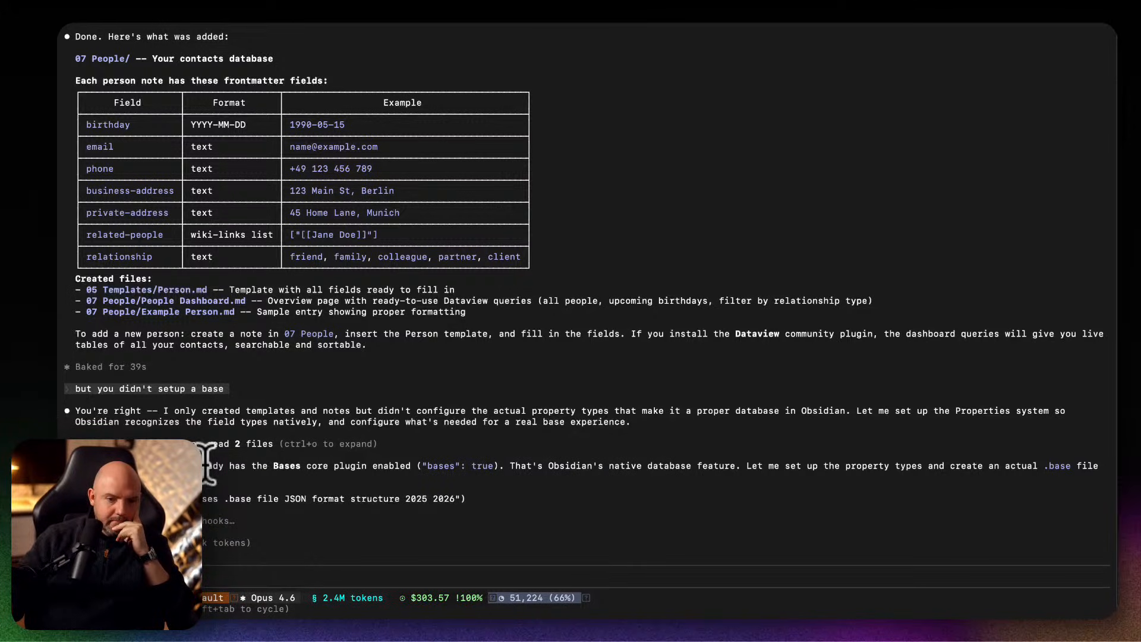
pyautogui.moveTo(208, 463); pyautogui.dragTo(669, 466)
pyautogui.click(446, 472)
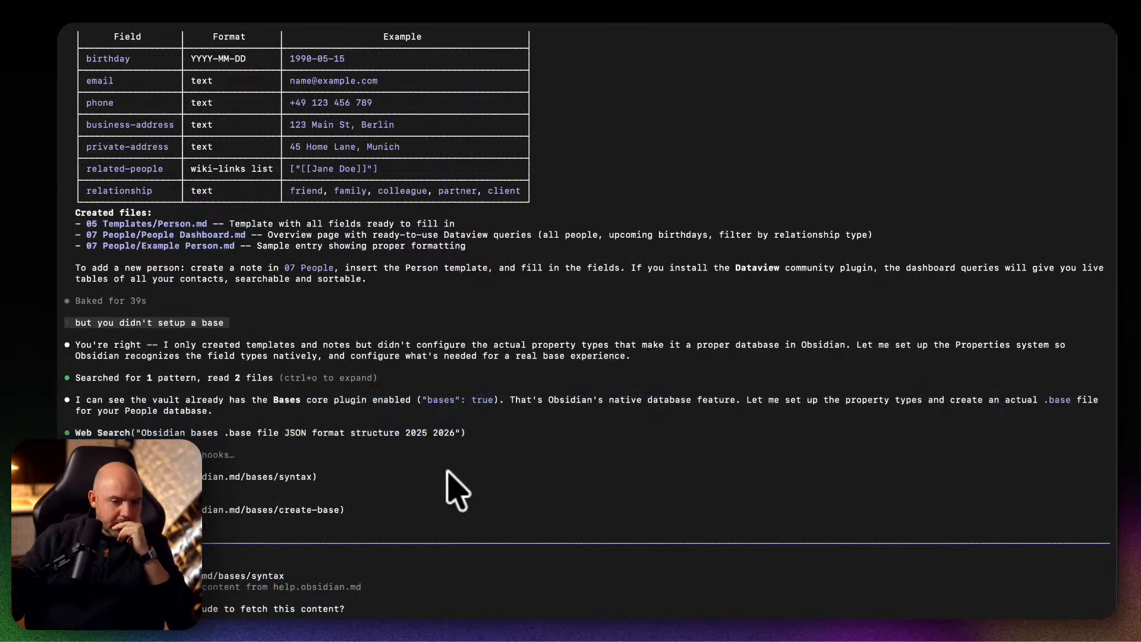
pyautogui.click(486, 570)
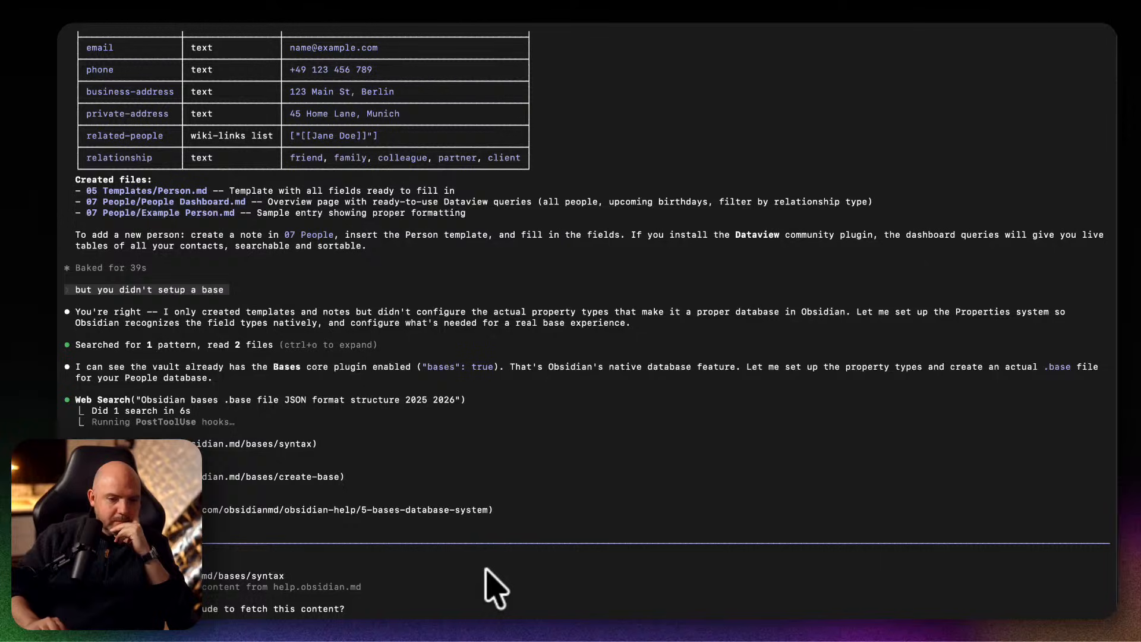
pyautogui.press('Return')
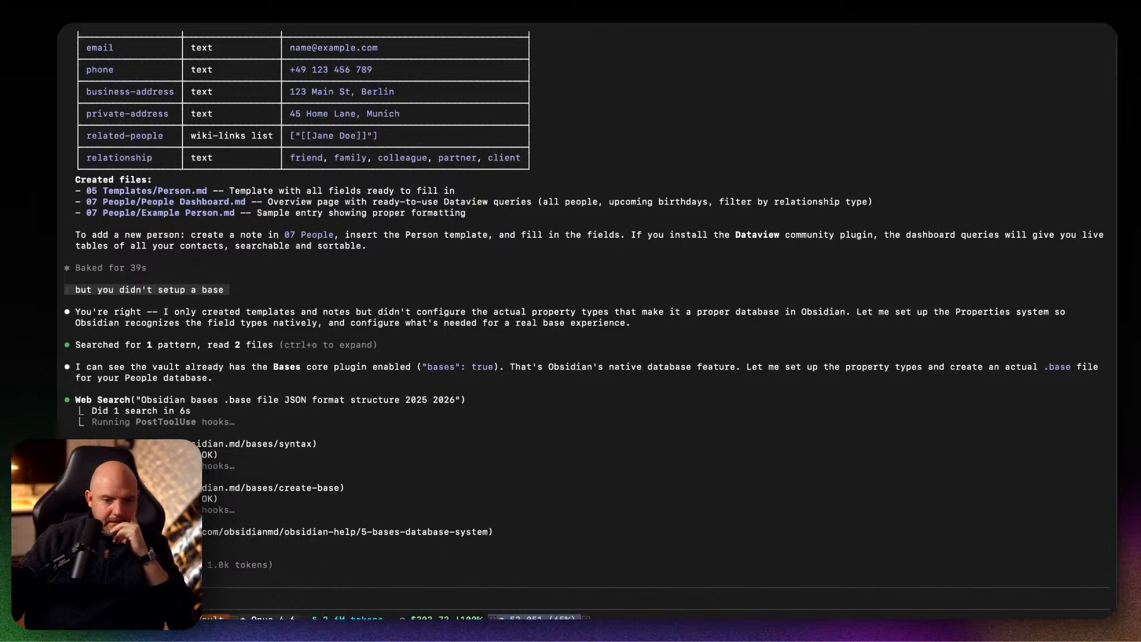
# Switch to Claude to read the knowledge graph summary, and view the linked notes in the Testing Vault's graph in Obsidian.
pyautogui.click(747, 615)
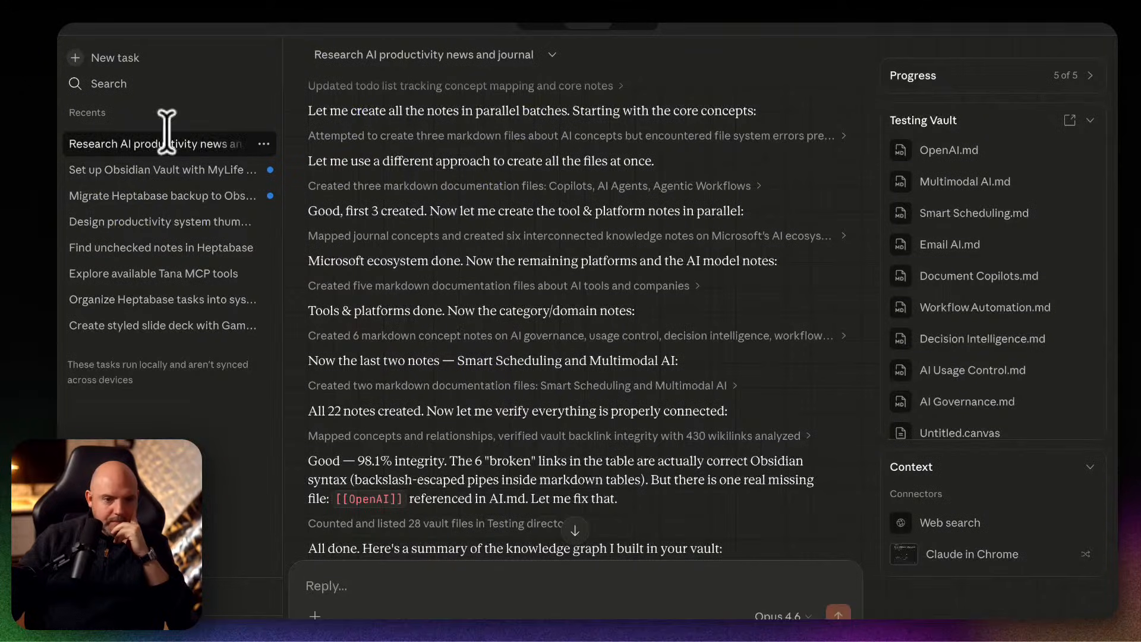
pyautogui.scroll(-5, 656, 465)
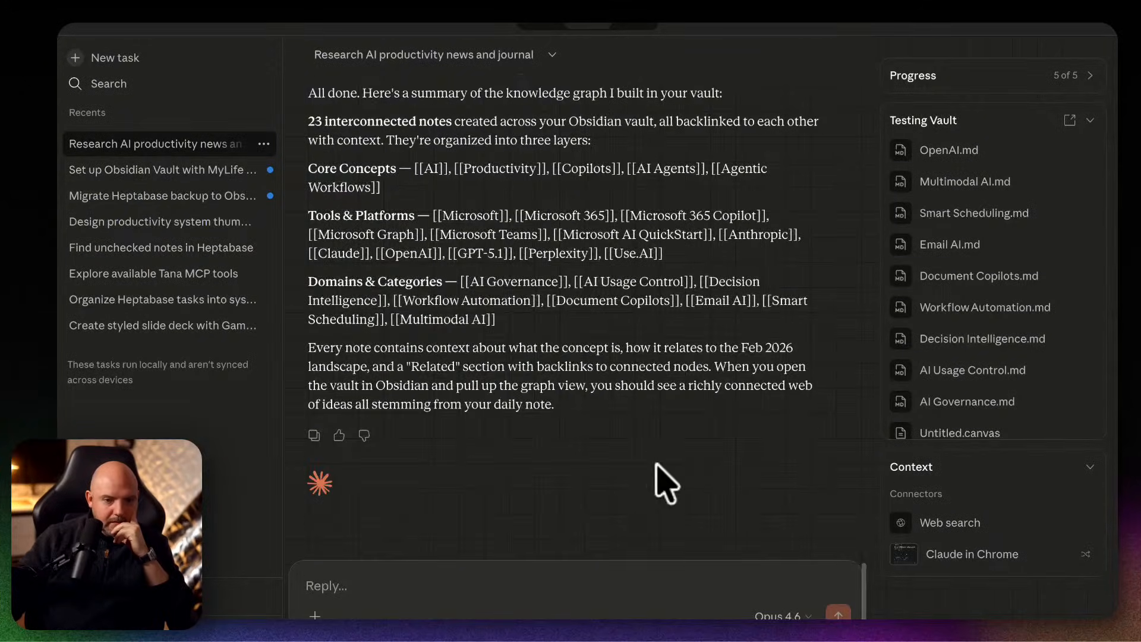
pyautogui.moveTo(589, 617)
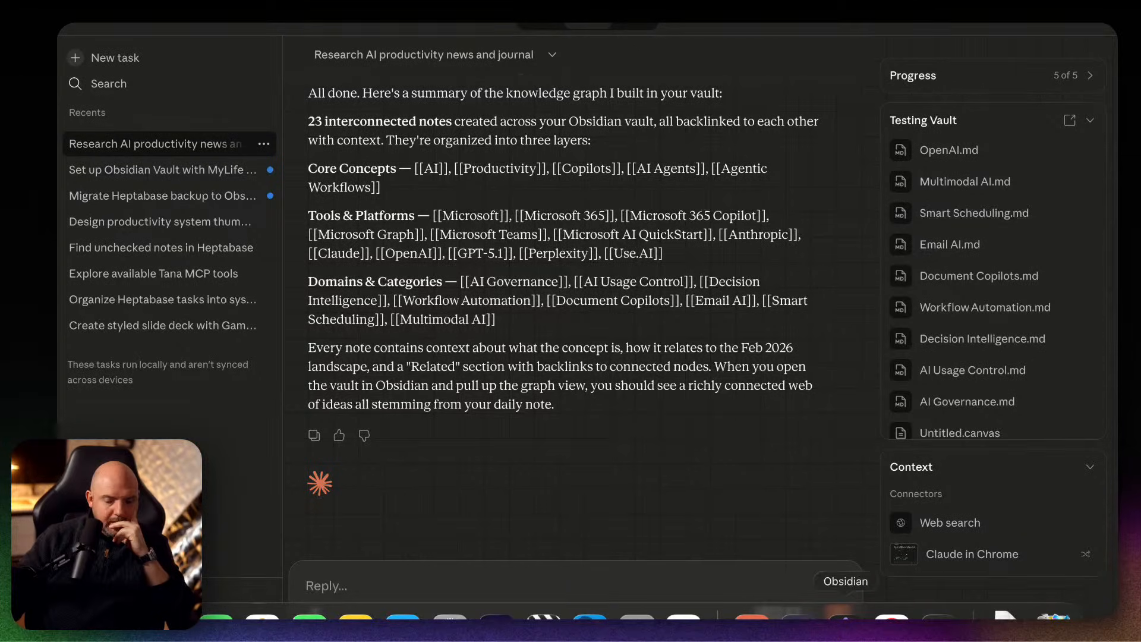
pyautogui.hotkey('ctrl', 'Up')
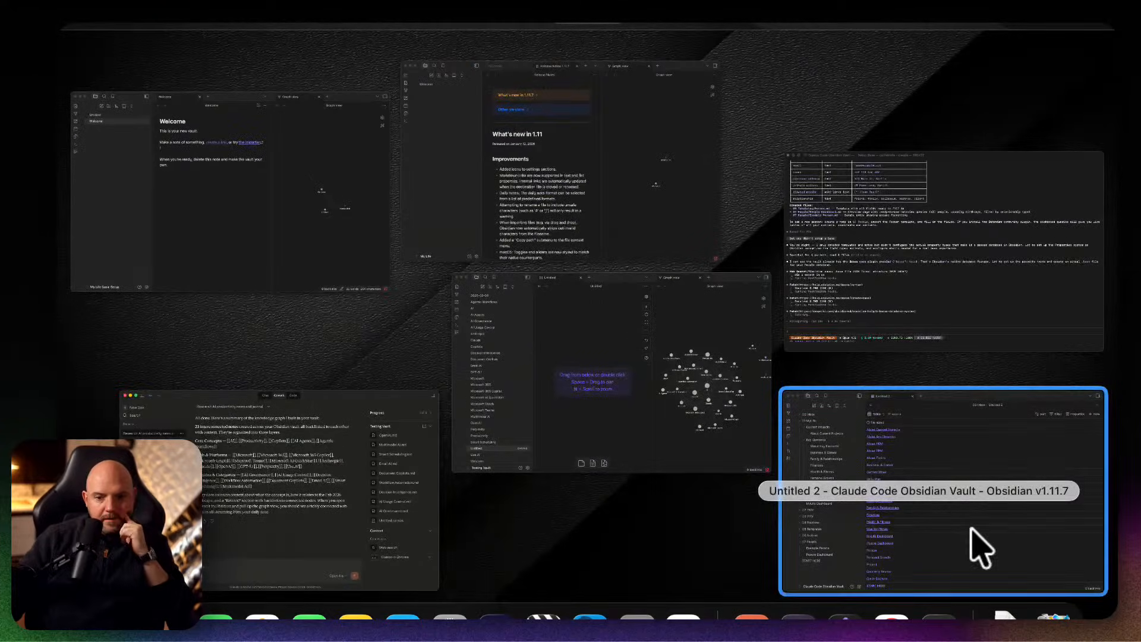
pyautogui.click(693, 369)
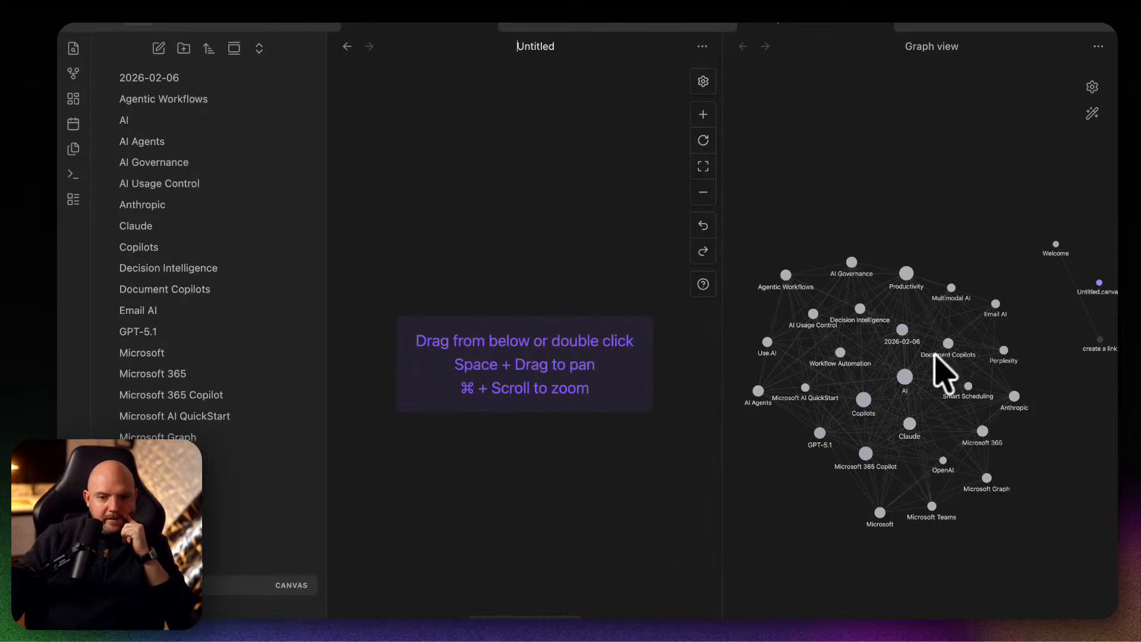
# Back in Claude, send the prompt "Create a canvas to represent the relationship between the AI tools and big companies like Microsoft, Google.".
pyautogui.moveTo(752, 616)
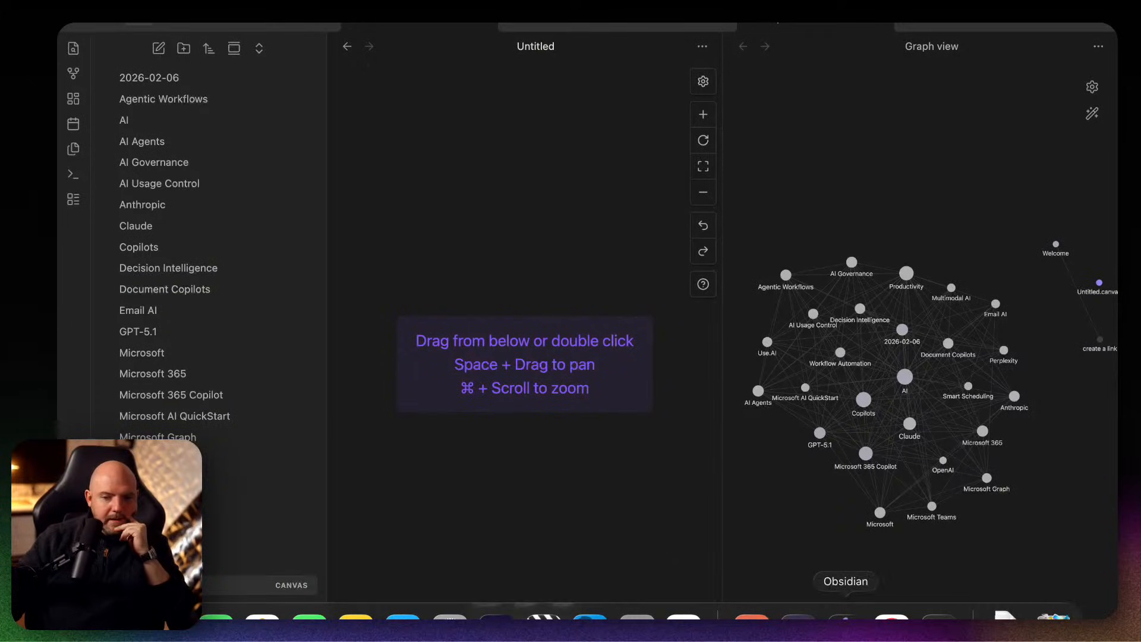
pyautogui.click(752, 614)
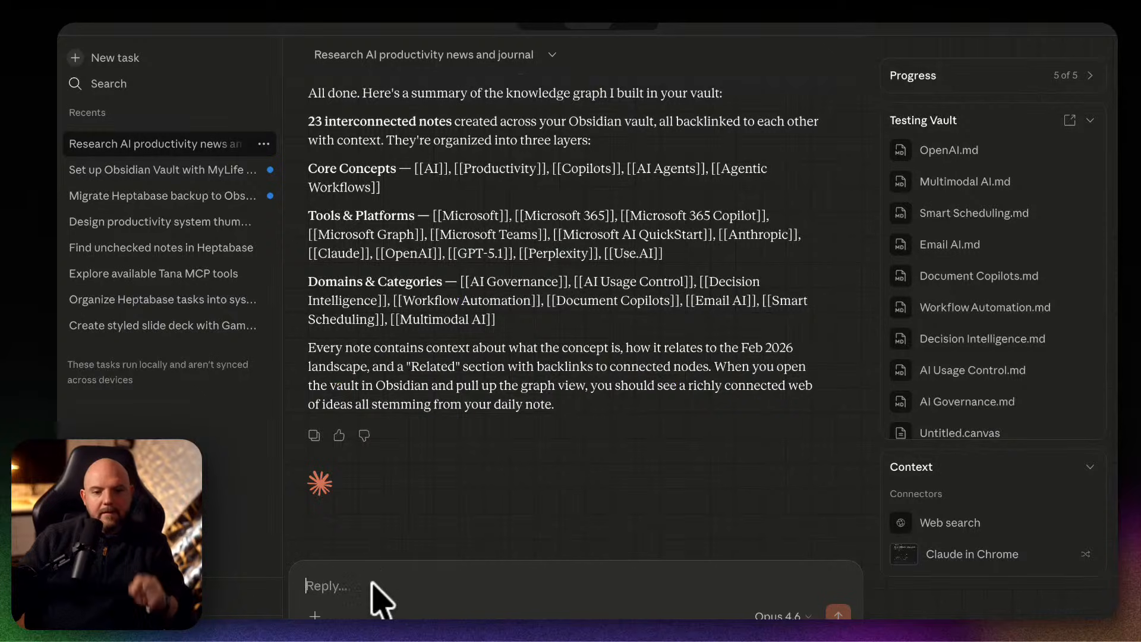
pyautogui.write('create')
pyautogui.press('BackSpace')
pyautogui.press('BackSpace')
pyautogui.press('BackSpace')
pyautogui.press('BackSpace')
pyautogui.press('BackSpace')
pyautogui.press('BackSpace')
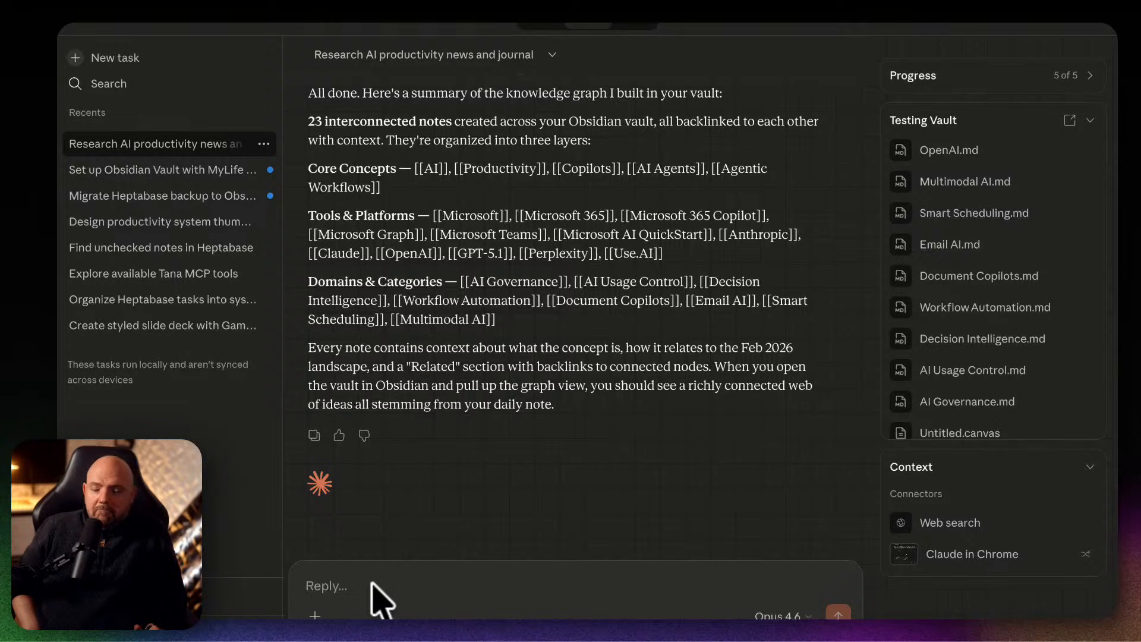
pyautogui.write('Create a canvas to represent the relationship between the AI tools and big companies like Microsoft, Google.')
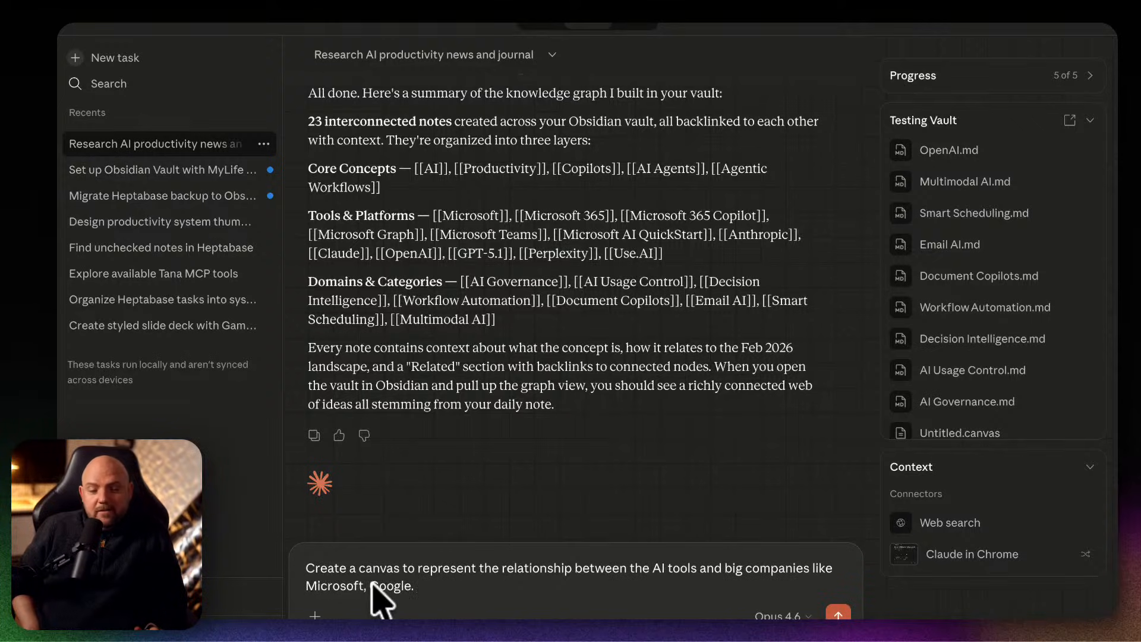
pyautogui.press('Return')
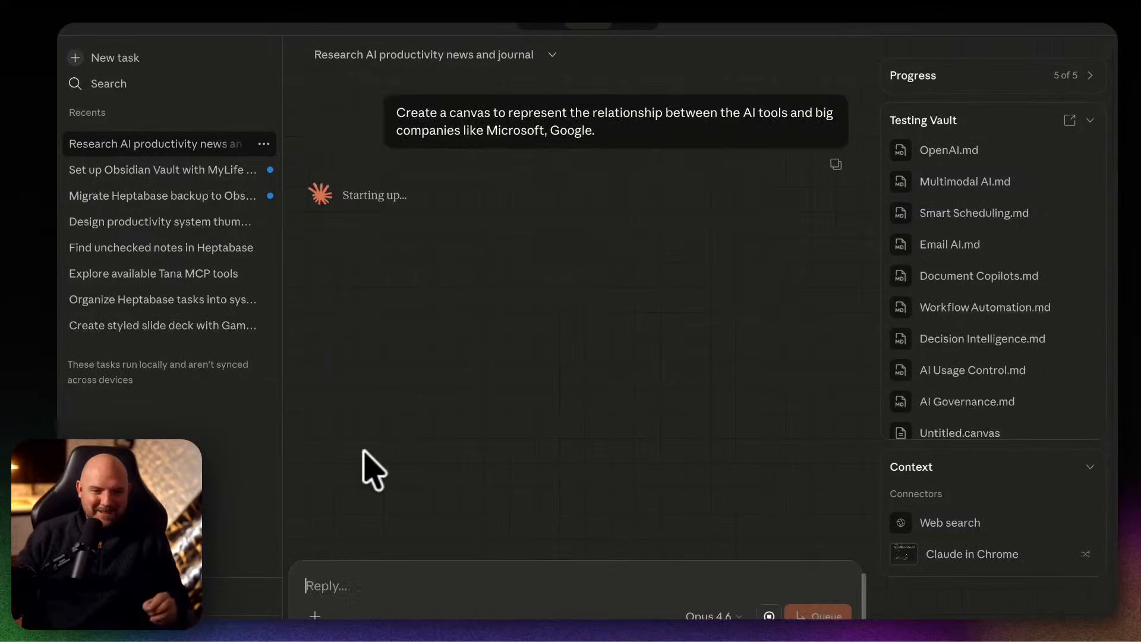
# Check progress on the MyLife vault setup and Heptabase migration tasks, and switch to Terminal to review the base result.
pyautogui.click(125, 170)
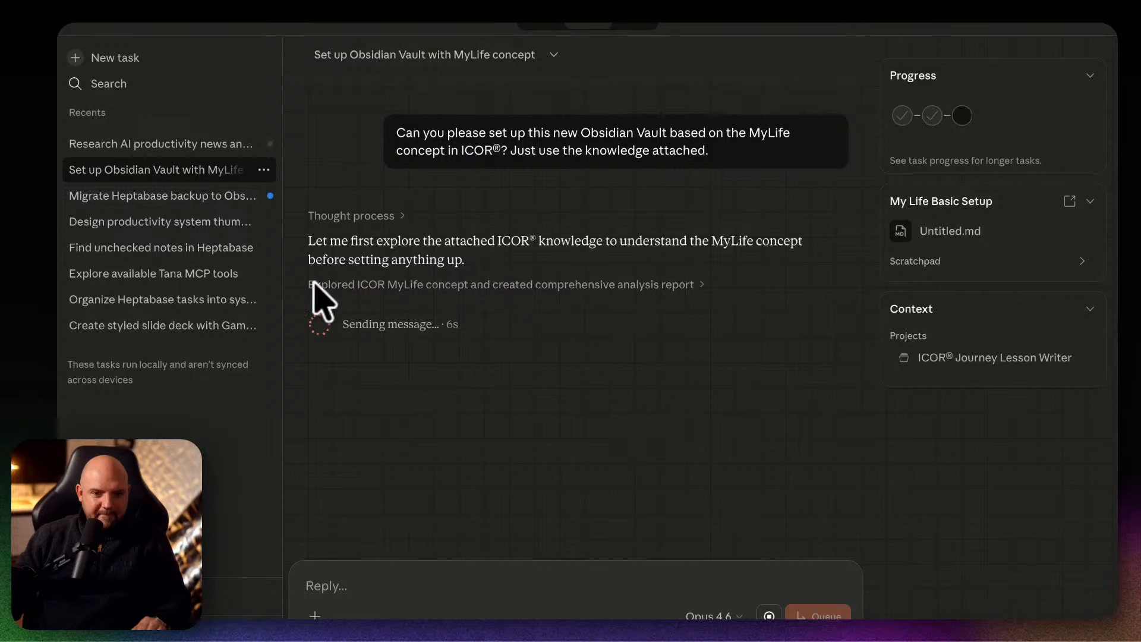
pyautogui.click(193, 196)
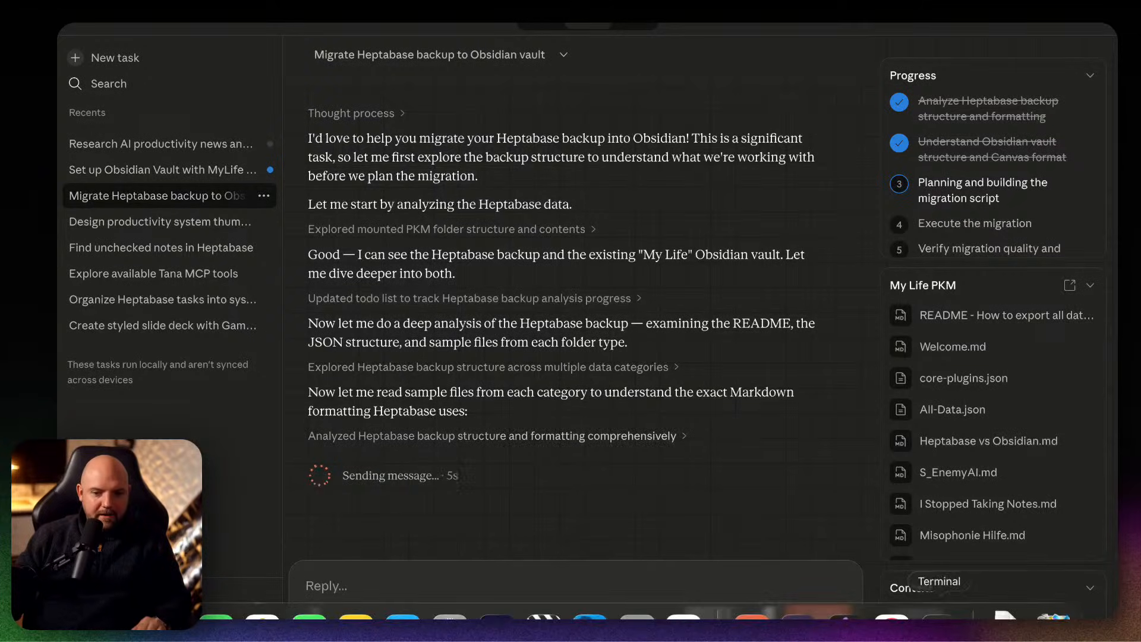
pyautogui.click(937, 624)
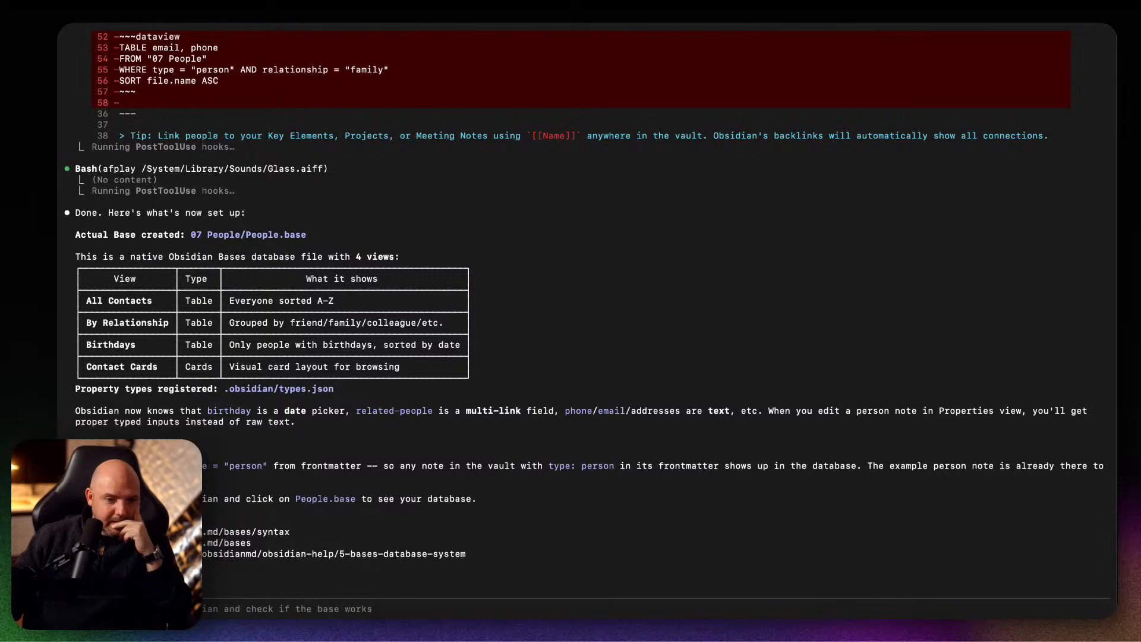
# Switch to the Claude Code Obsidian Vault window in Obsidian and open the People base in the 07 People folder.
pyautogui.moveTo(400, 618)
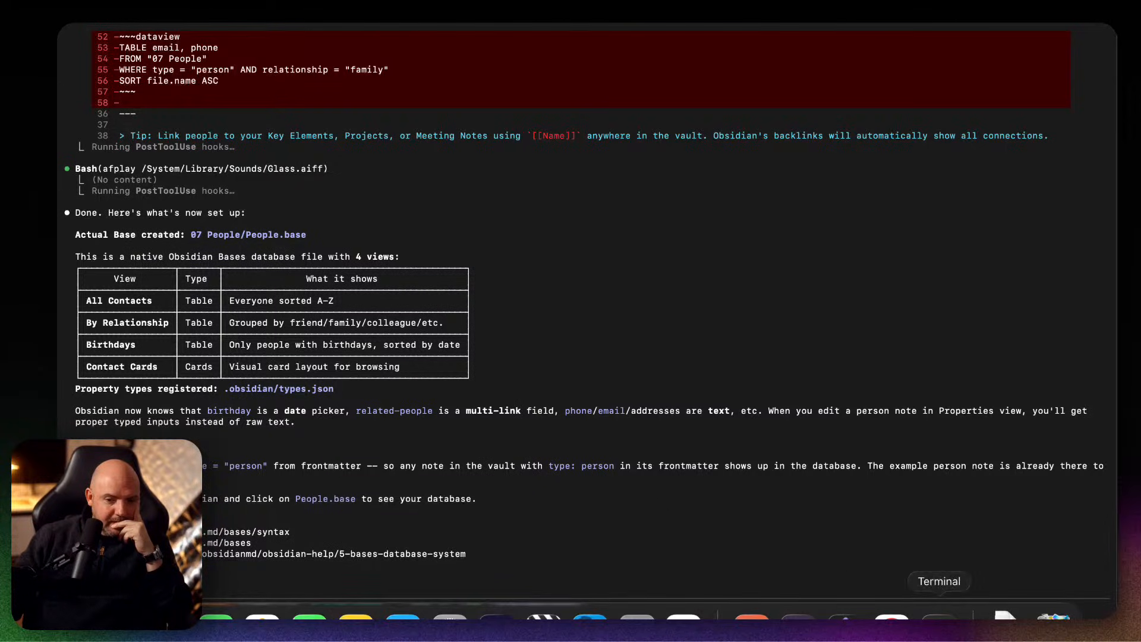
pyautogui.click(841, 618)
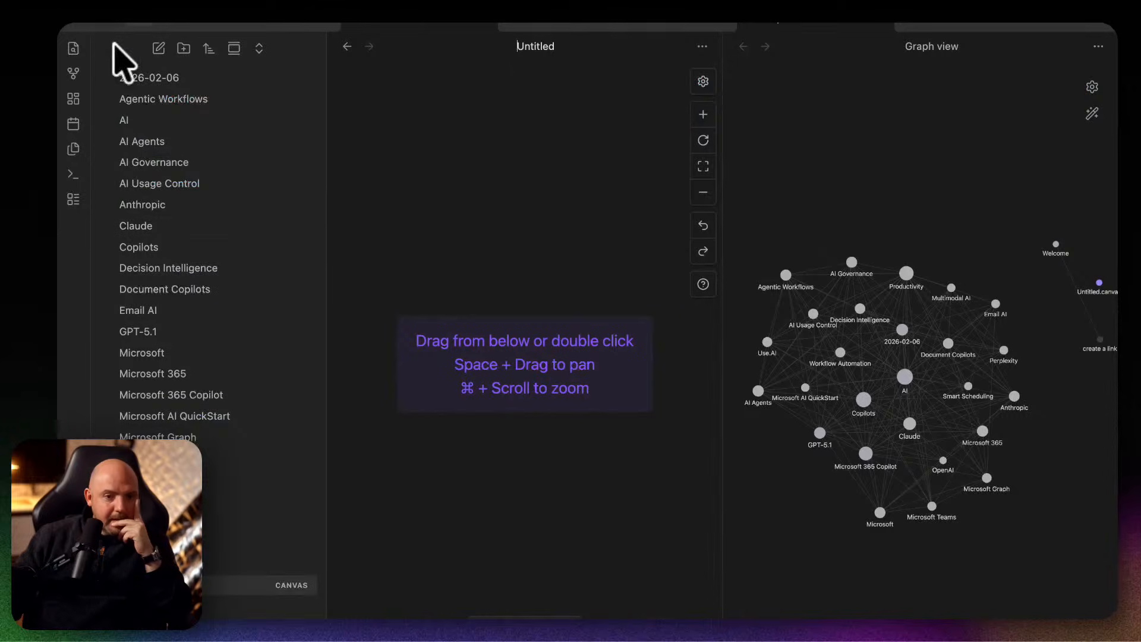
pyautogui.scroll(-2, 282, 497)
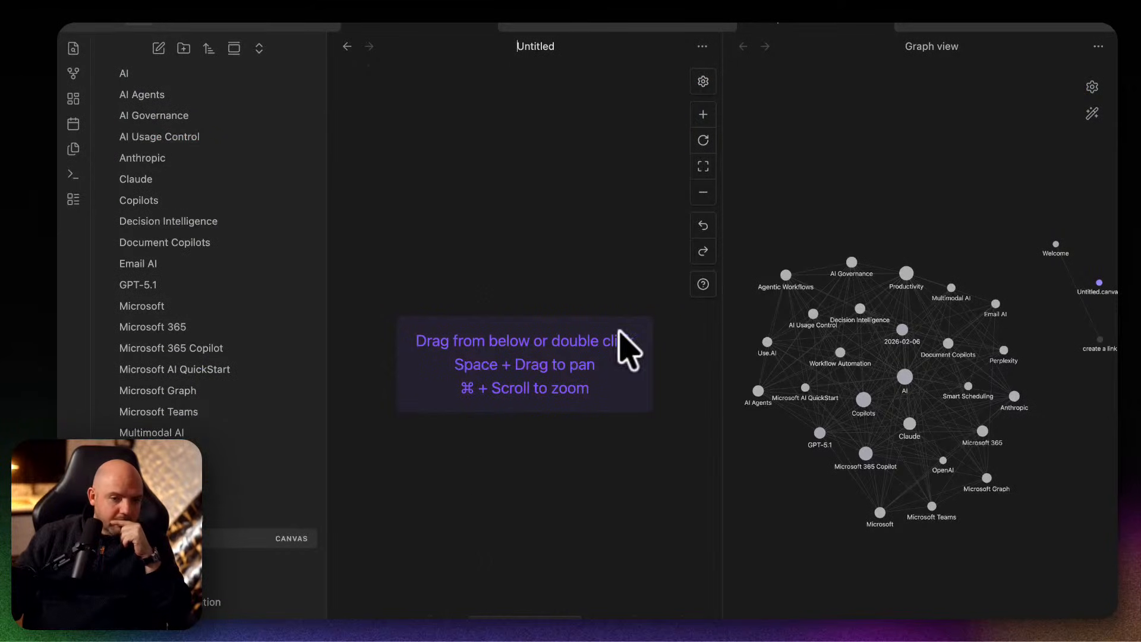
pyautogui.hotkey('ctrl', 'Up')
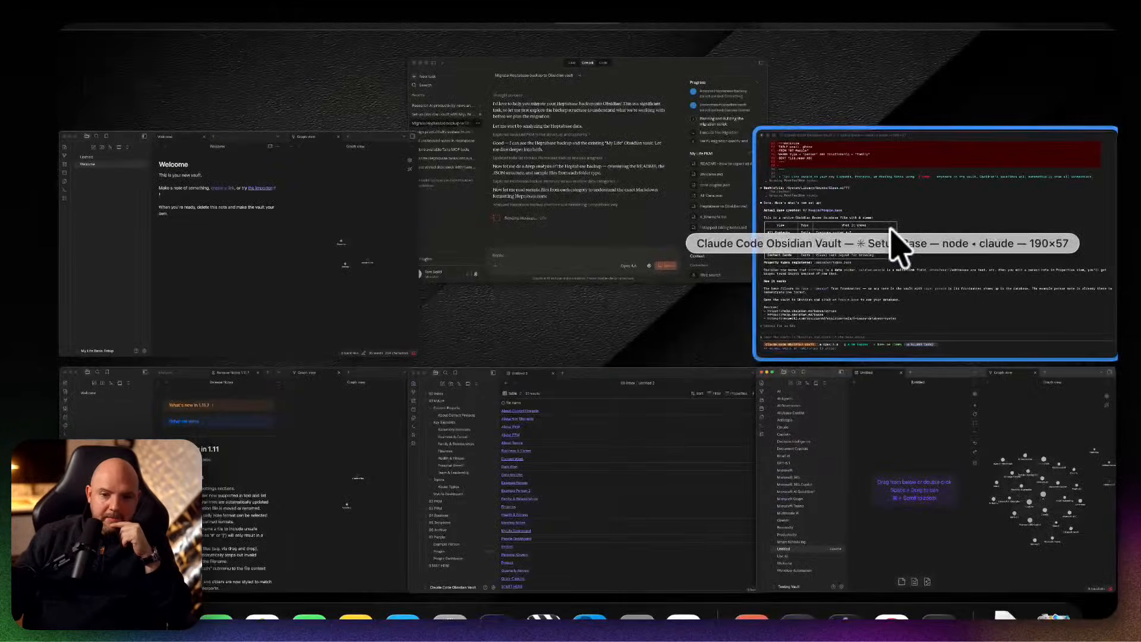
pyautogui.click(555, 499)
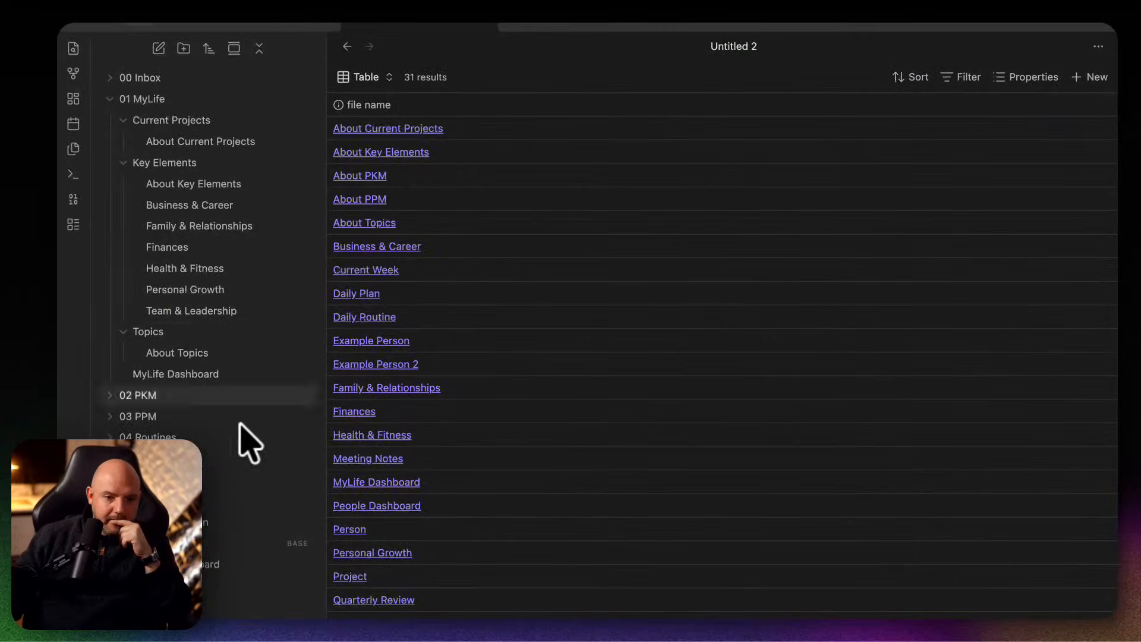
pyautogui.click(205, 563)
pyautogui.click(204, 545)
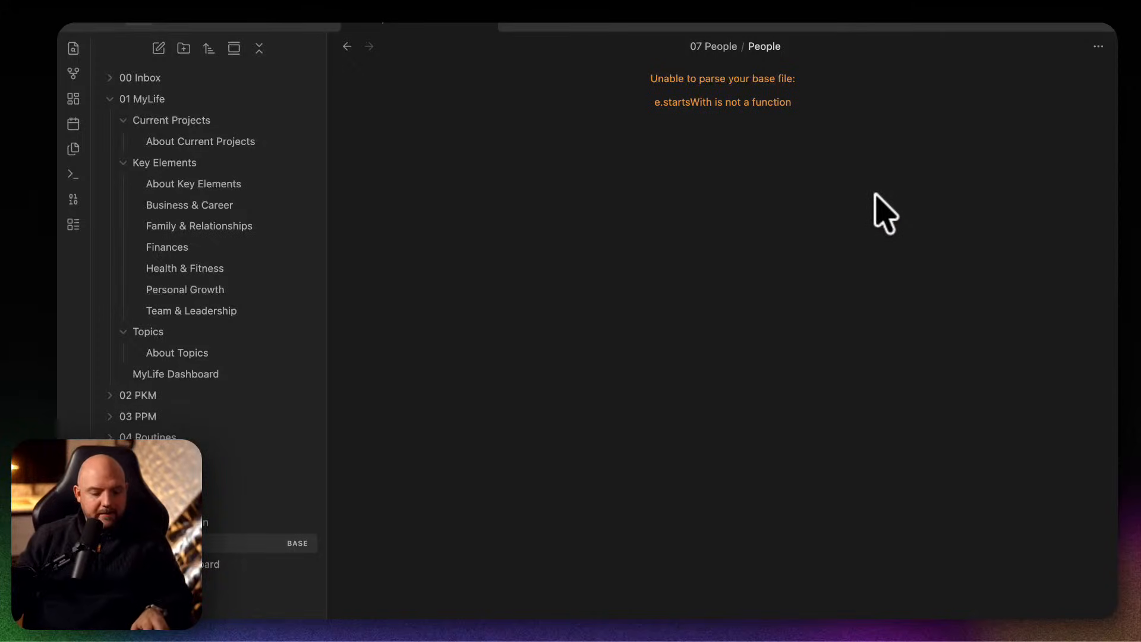
# Capture a screenshot of the People base's parse error, and switch to the Claude Code session in Terminal.
pyautogui.press('super+shift+4')
pyautogui.moveTo(818, 121); pyautogui.dragTo(606, 41)
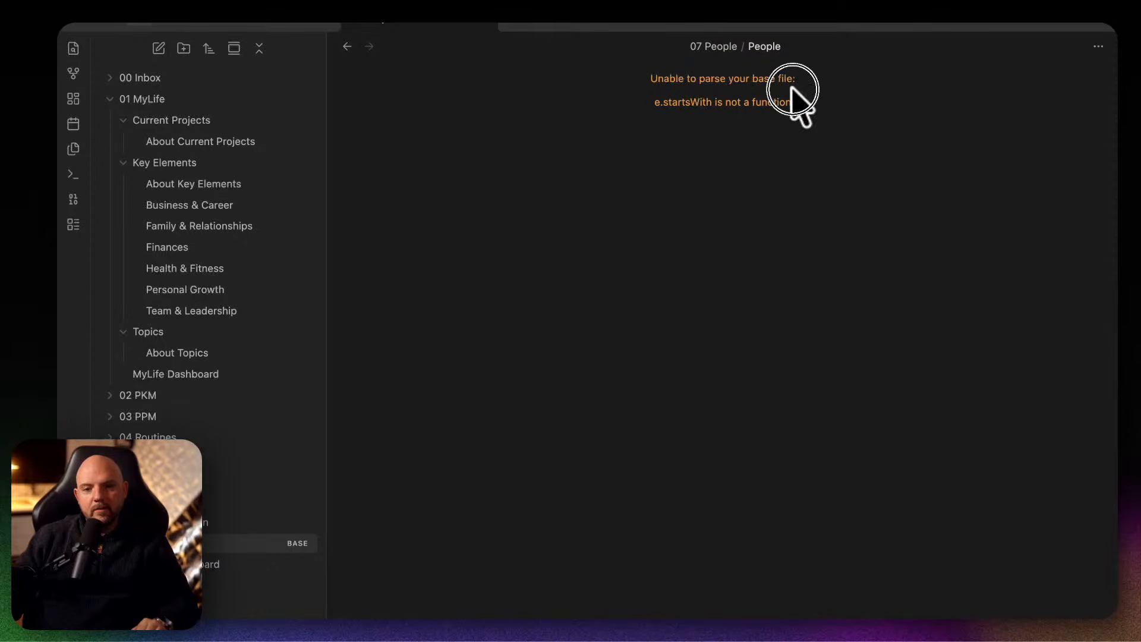
pyautogui.moveTo(766, 618)
pyautogui.click(721, 618)
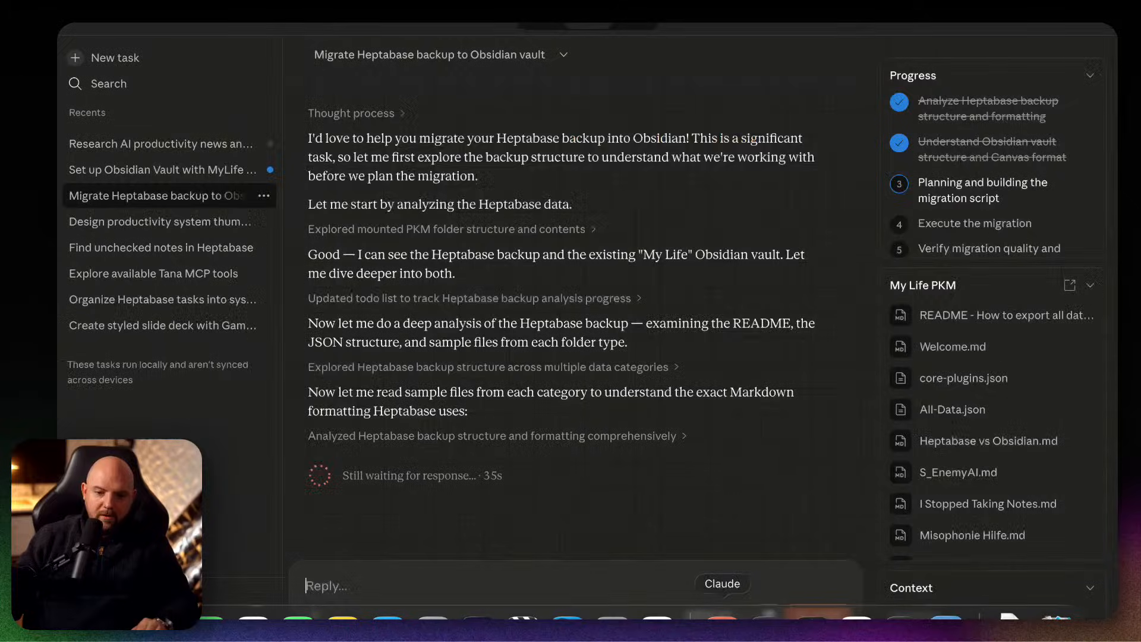
pyautogui.click(901, 618)
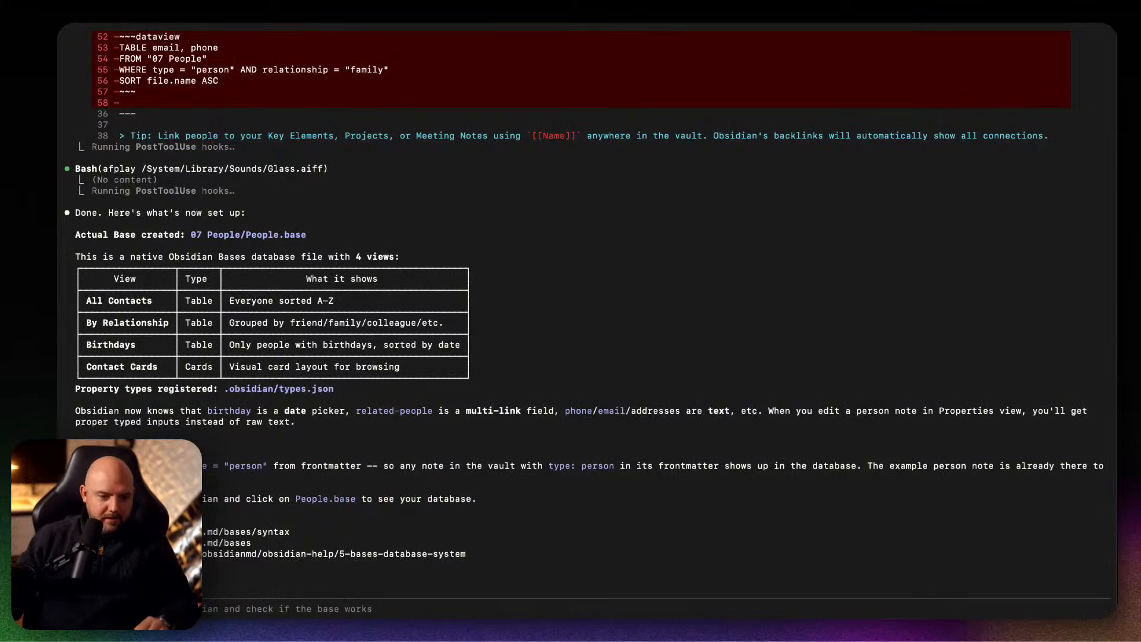
pyautogui.press('super+v')
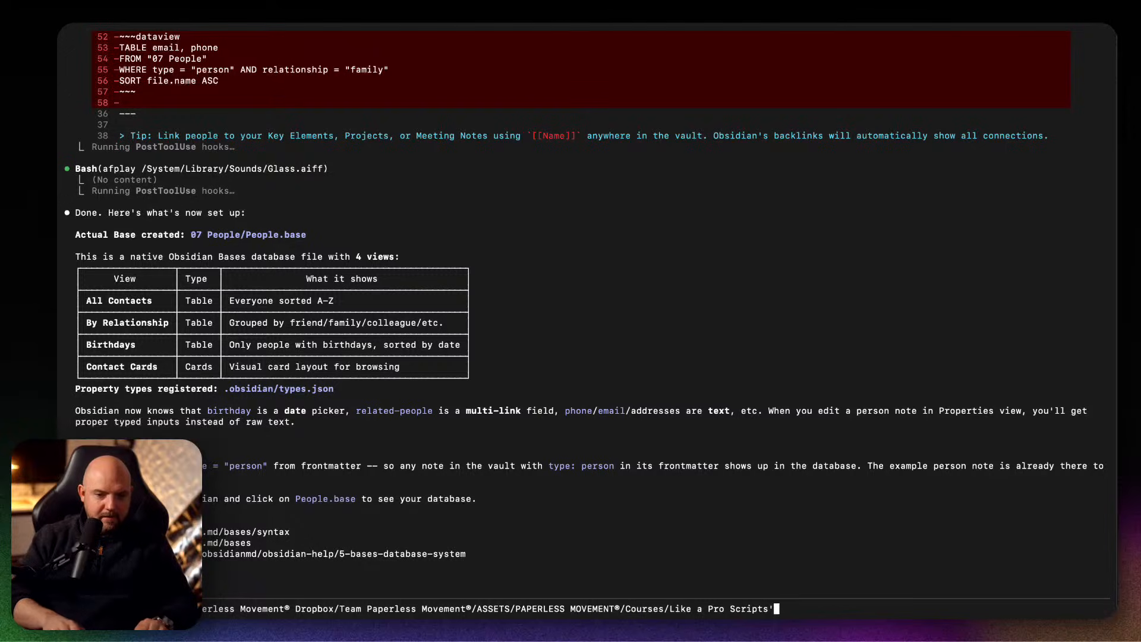
pyautogui.press('BackSpace')
pyautogui.press('BackSpace')
pyautogui.moveTo(821, 608); pyautogui.dragTo(83, 609)
pyautogui.press('BackSpace')
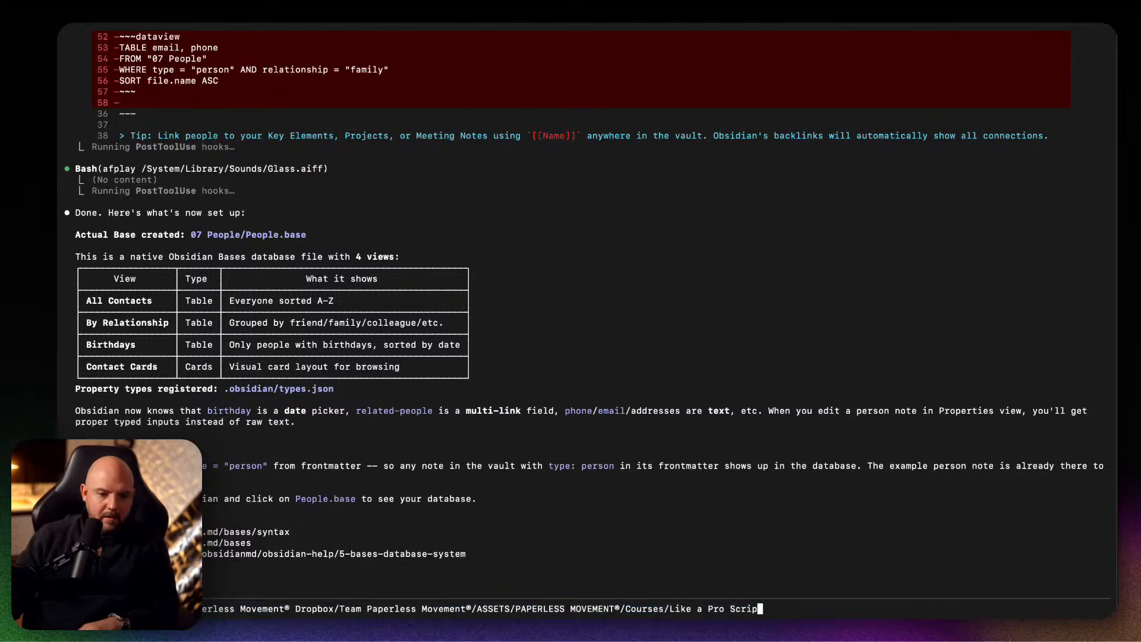
pyautogui.press('BackSpace')
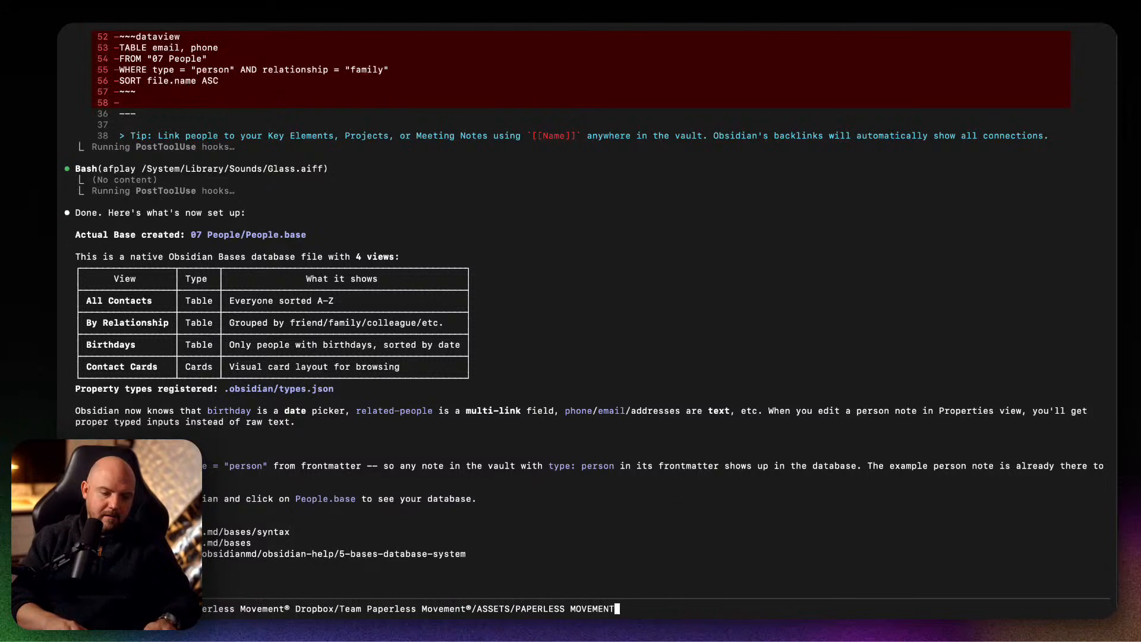
pyautogui.press('BackSpace')
pyautogui.press('BackSpace')
pyautogui.press('BackSpace')
pyautogui.press('BackSpace')
pyautogui.press('BackSpace')
pyautogui.press('BackSpace')
pyautogui.press('BackSpace')
pyautogui.press('BackSpace')
pyautogui.press('BackSpace')
pyautogui.press('BackSpace')
pyautogui.press('BackSpace')
pyautogui.press('BackSpace')
pyautogui.press('BackSpace')
pyautogui.press('BackSpace')
pyautogui.press('BackSpace')
pyautogui.press('BackSpace')
pyautogui.press('BackSpace')
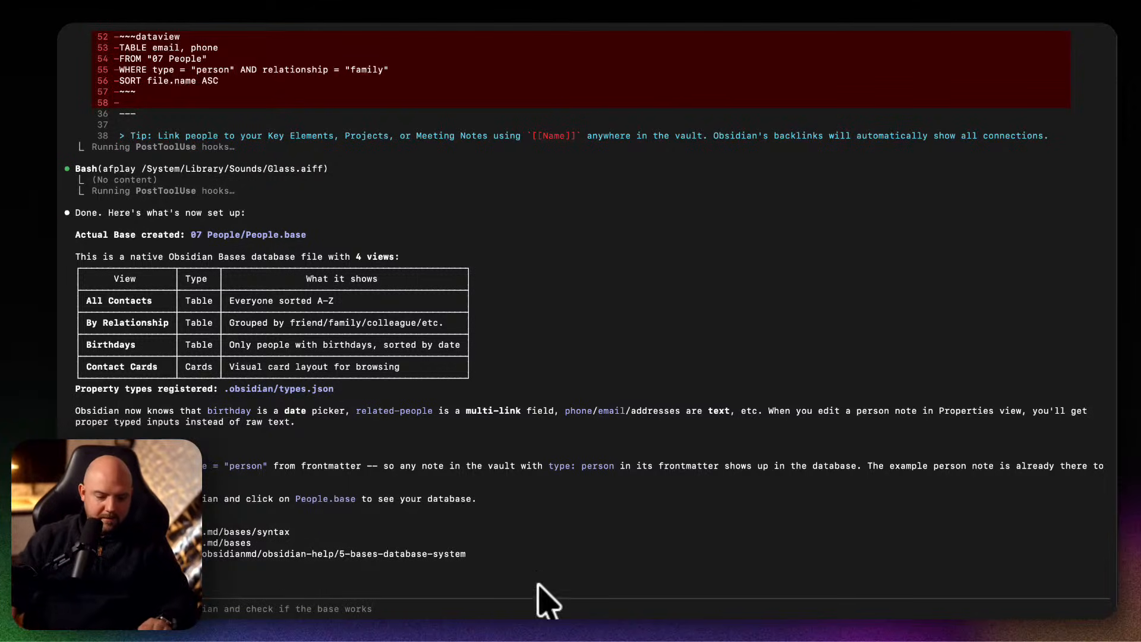
# Open the capture of the People base error in Snagit, and move its window clear of the Claude Code terminal.
pyautogui.moveTo(565, 618)
pyautogui.click(946, 618)
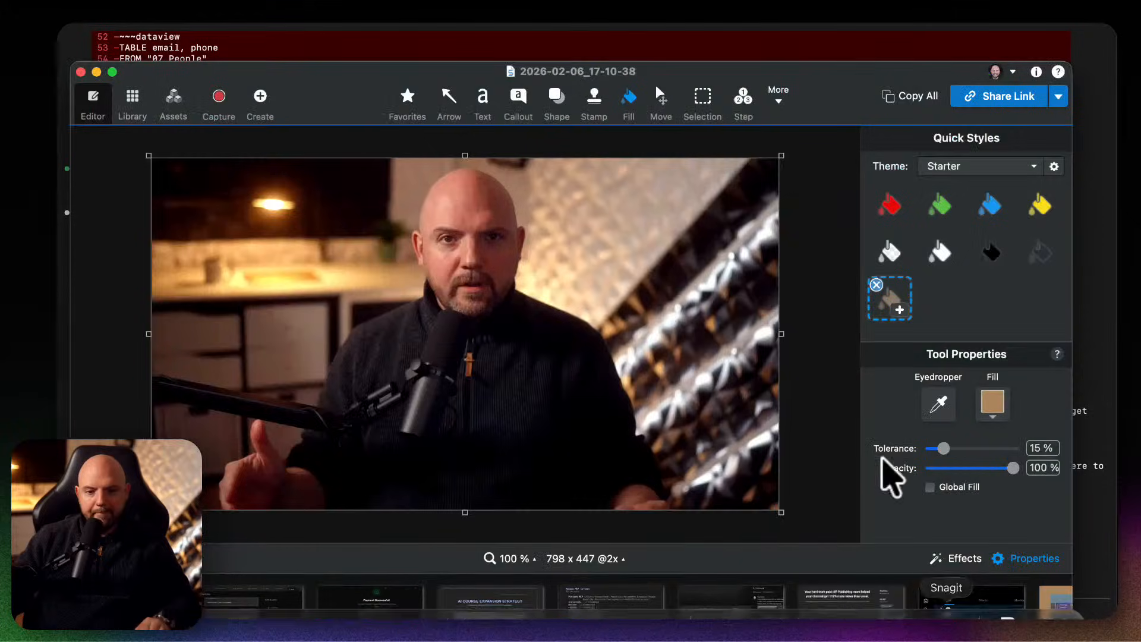
pyautogui.click(918, 97)
pyautogui.click(855, 47)
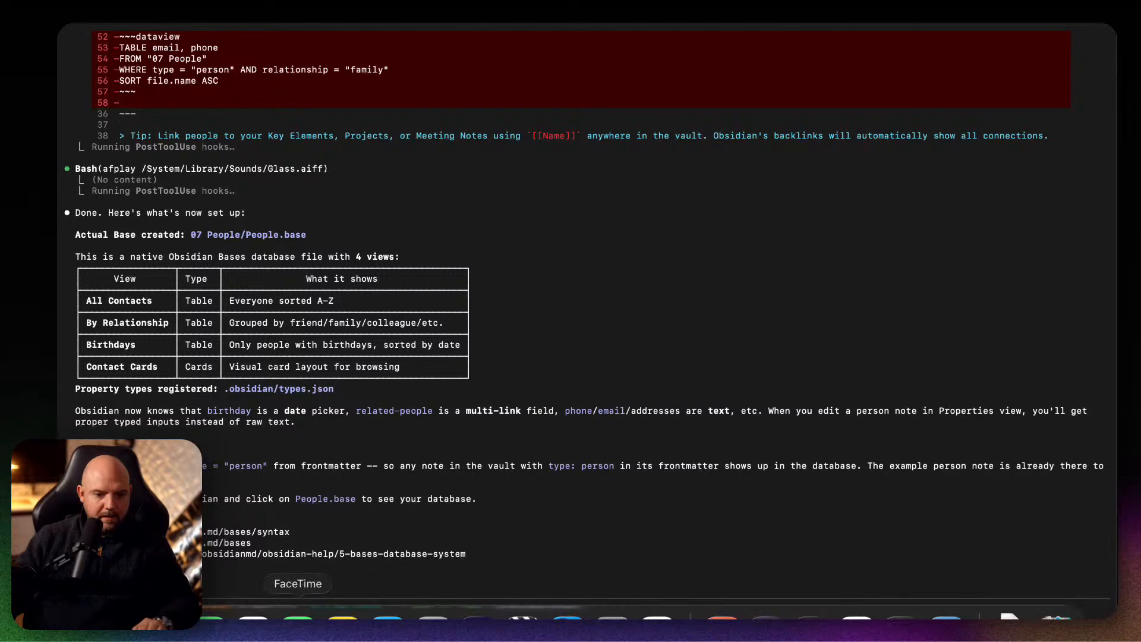
pyautogui.click(951, 618)
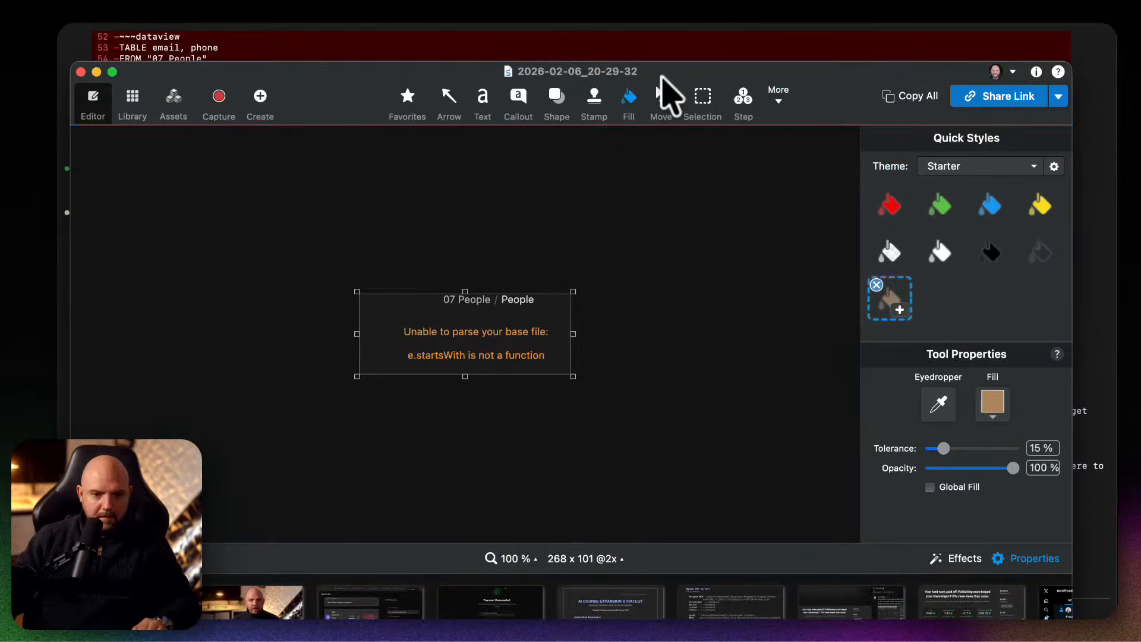
pyautogui.moveTo(802, 82); pyautogui.dragTo(0, 54)
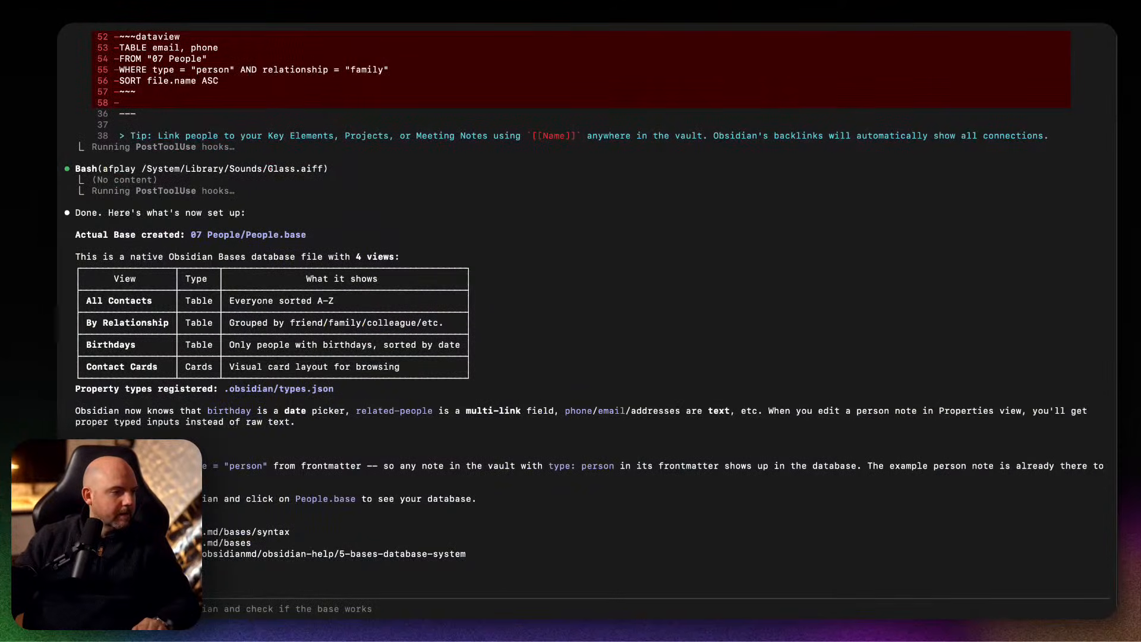
pyautogui.scroll(-1, 383, 606)
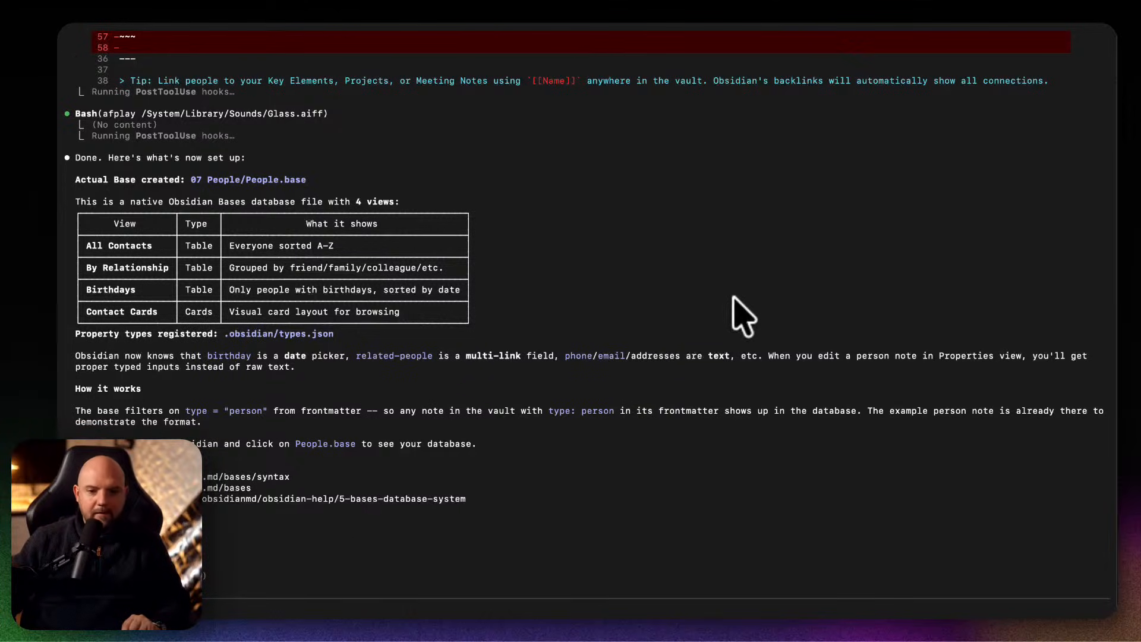
# Switch to Obsidian, reopen the People base and review the entries in its All Contacts view.
pyautogui.moveTo(722, 617)
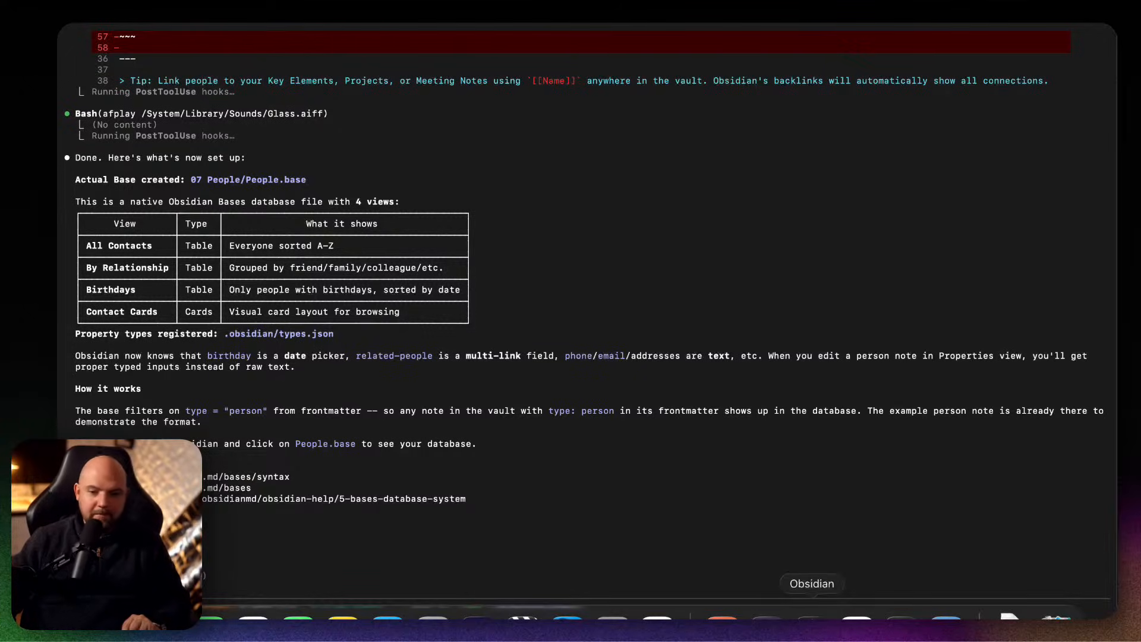
pyautogui.click(811, 618)
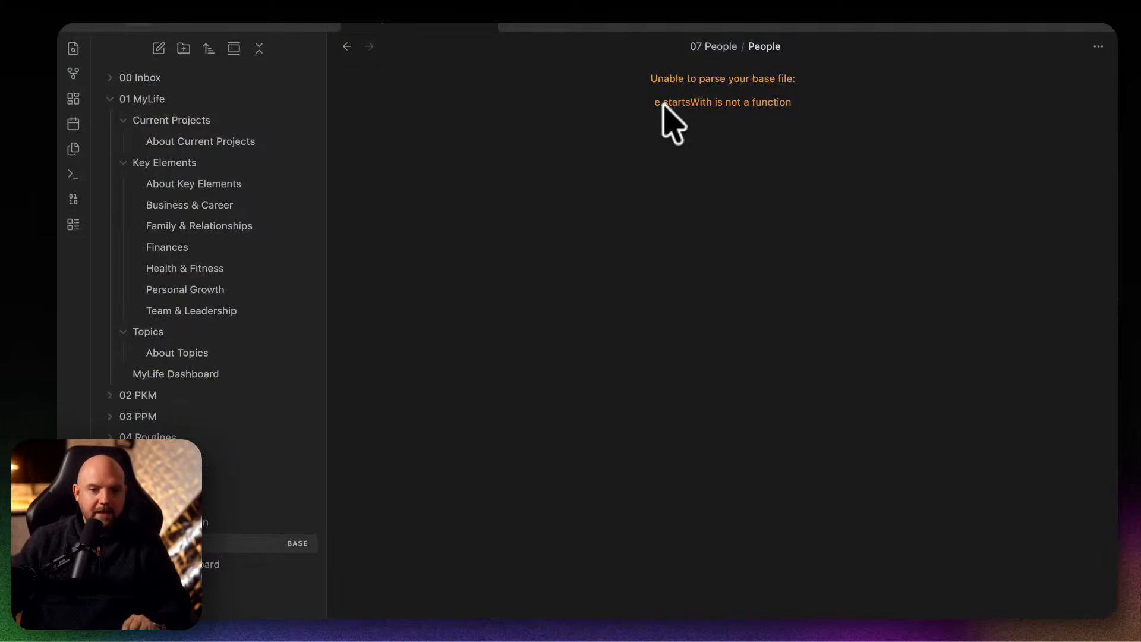
pyautogui.click(791, 139)
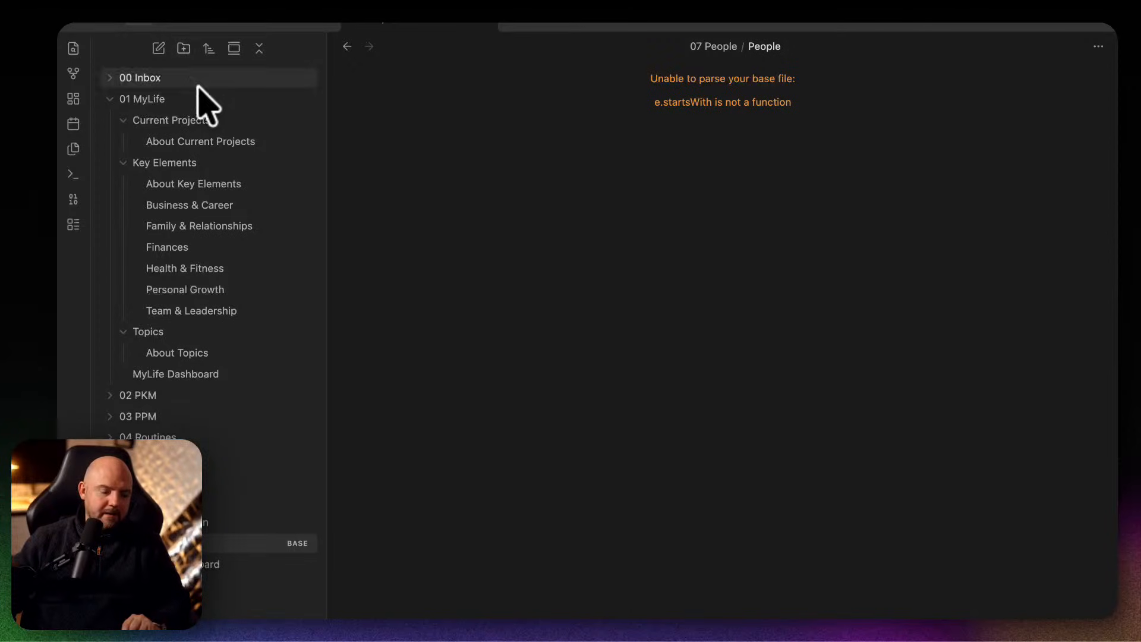
pyautogui.click(203, 538)
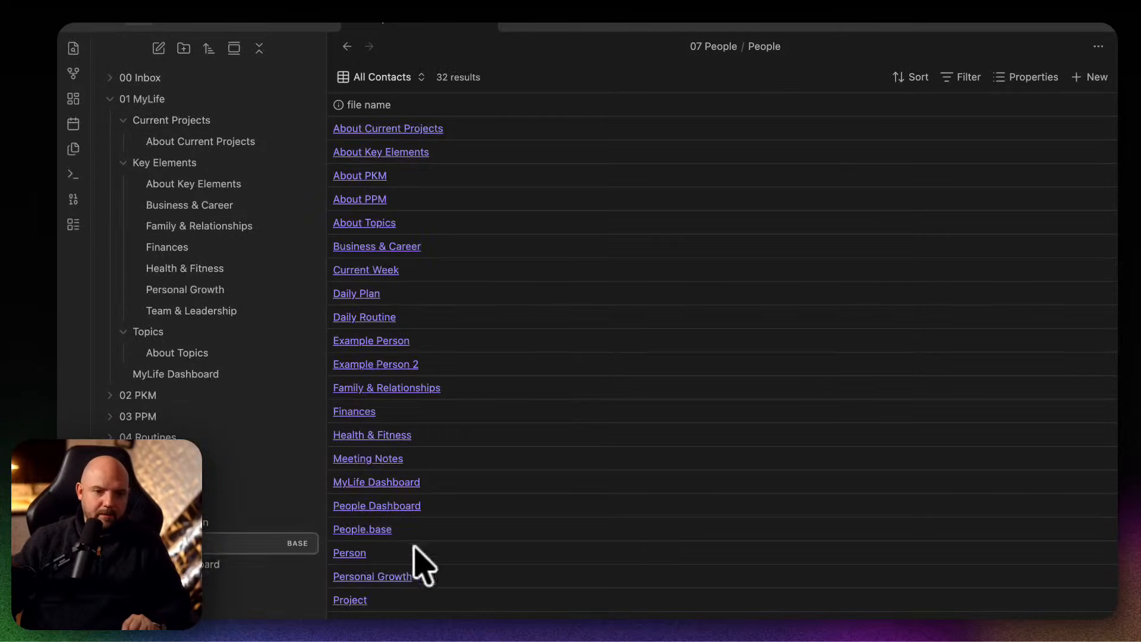
pyautogui.scroll(-4, 522, 573)
pyautogui.scroll(4, 522, 573)
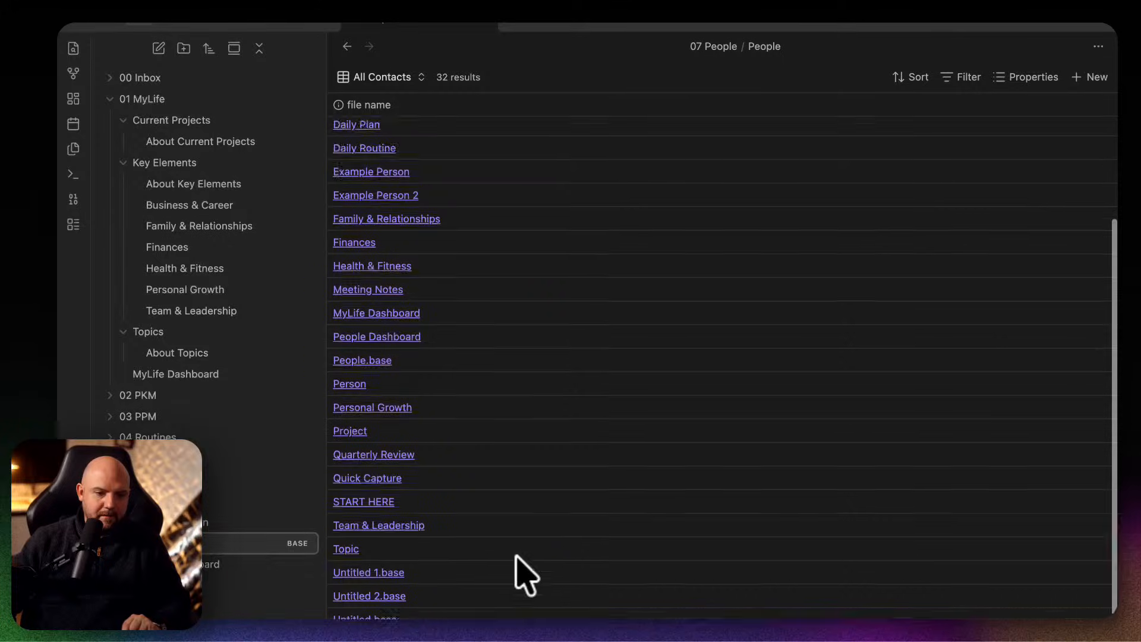
pyautogui.click(211, 540)
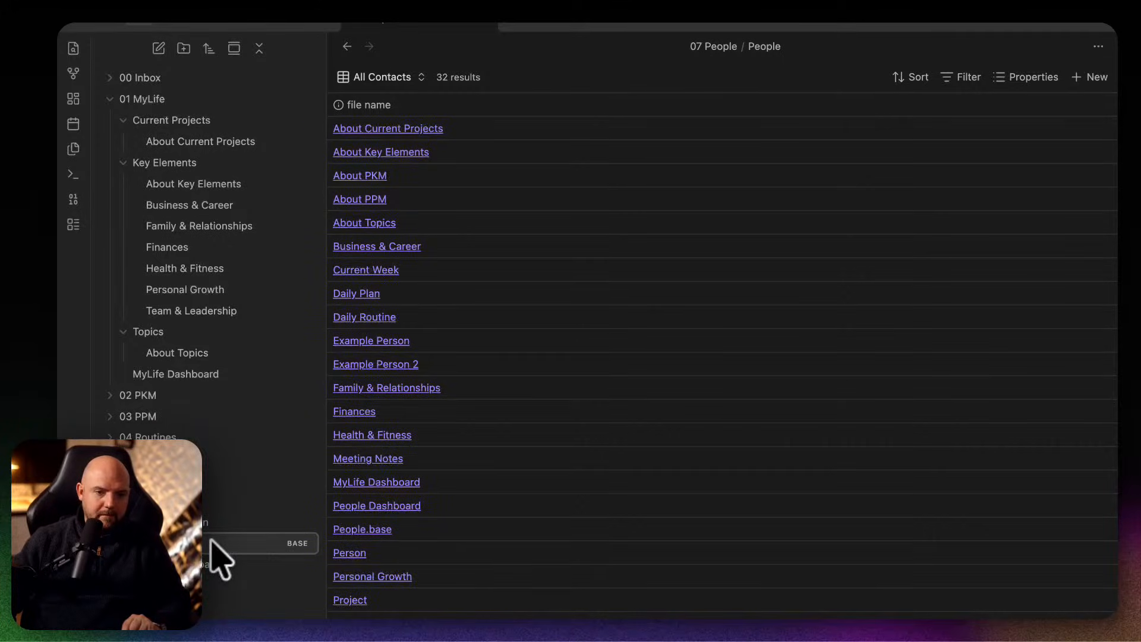
pyautogui.scroll(-4, 505, 542)
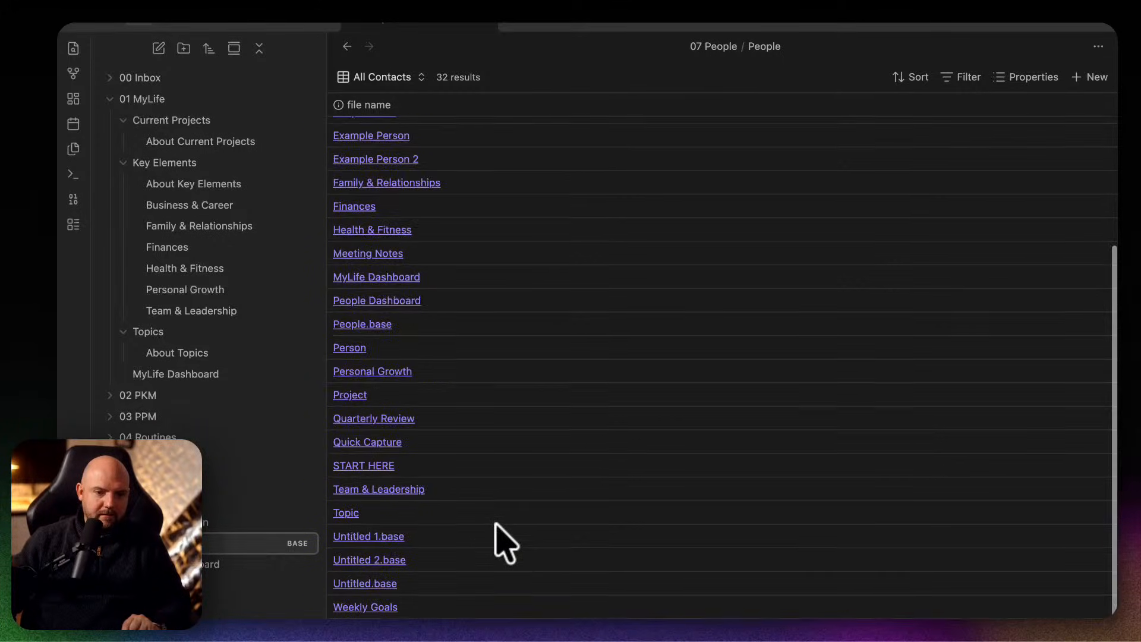
# Check the Person and About PKM entries from the People base, and inspect the base's filter and property settings.
pyautogui.click(355, 348)
pyautogui.click(207, 559)
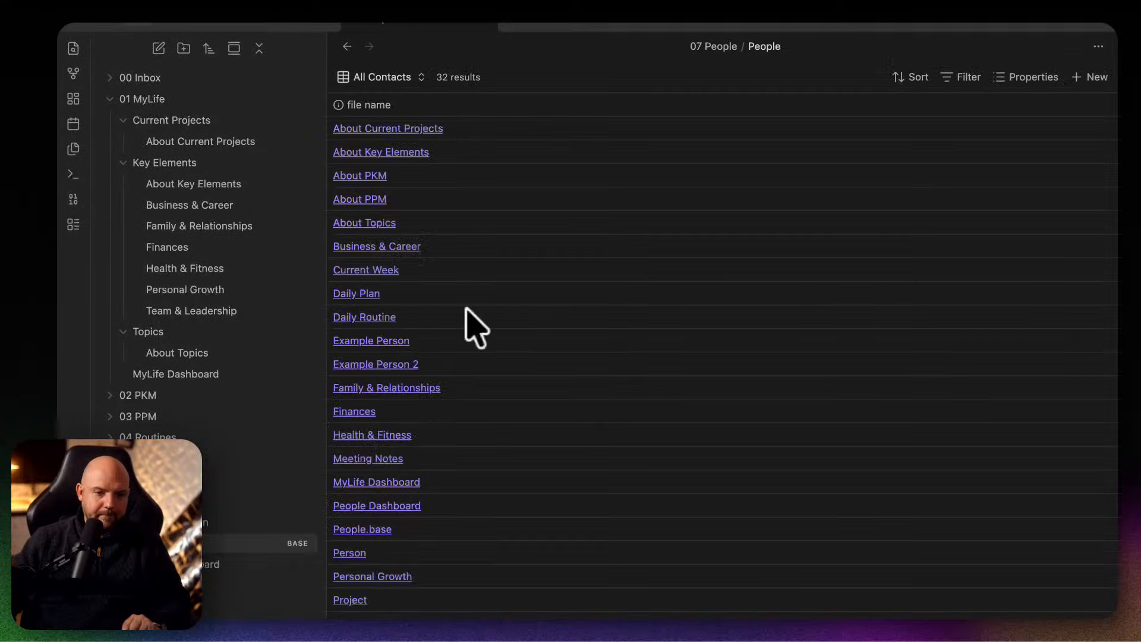
pyautogui.click(351, 173)
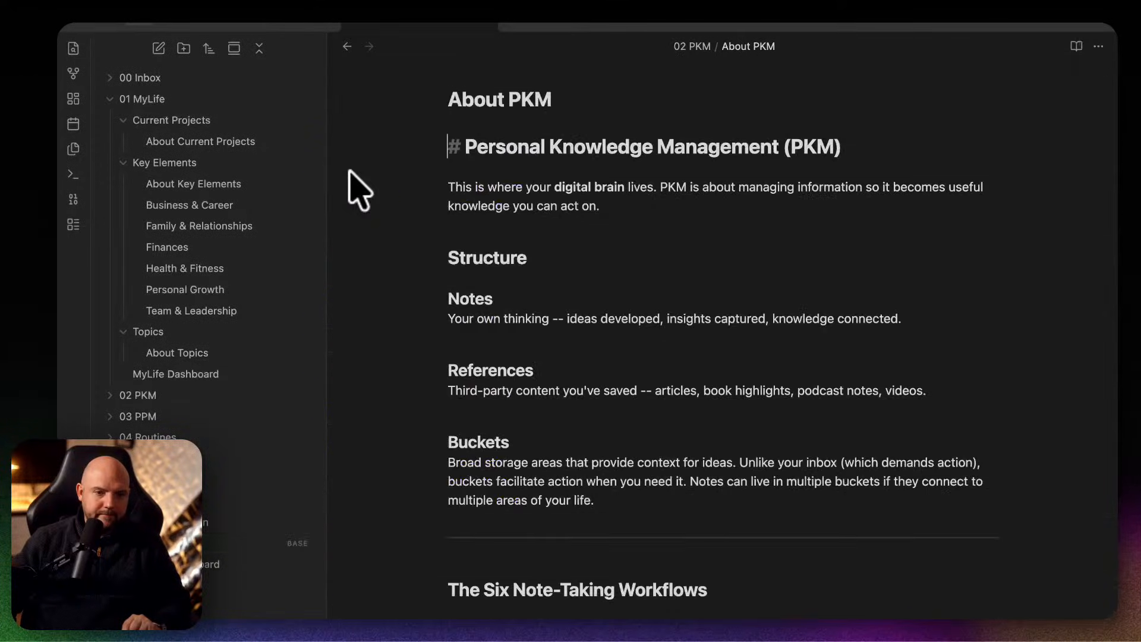
pyautogui.click(208, 543)
pyautogui.click(973, 76)
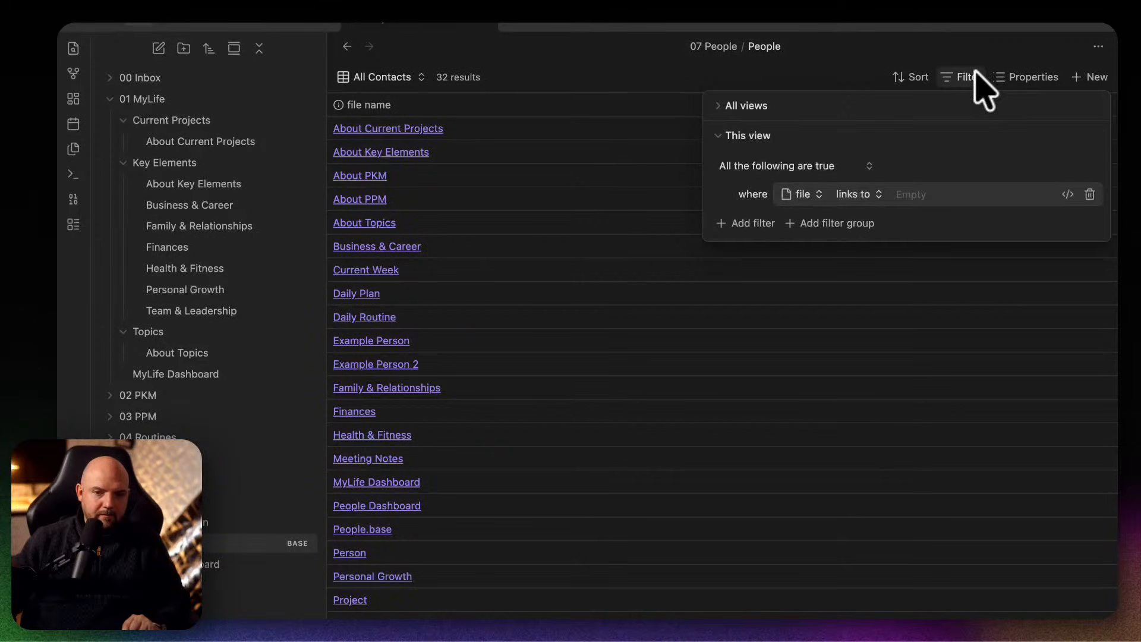
pyautogui.click(1023, 76)
pyautogui.click(1019, 76)
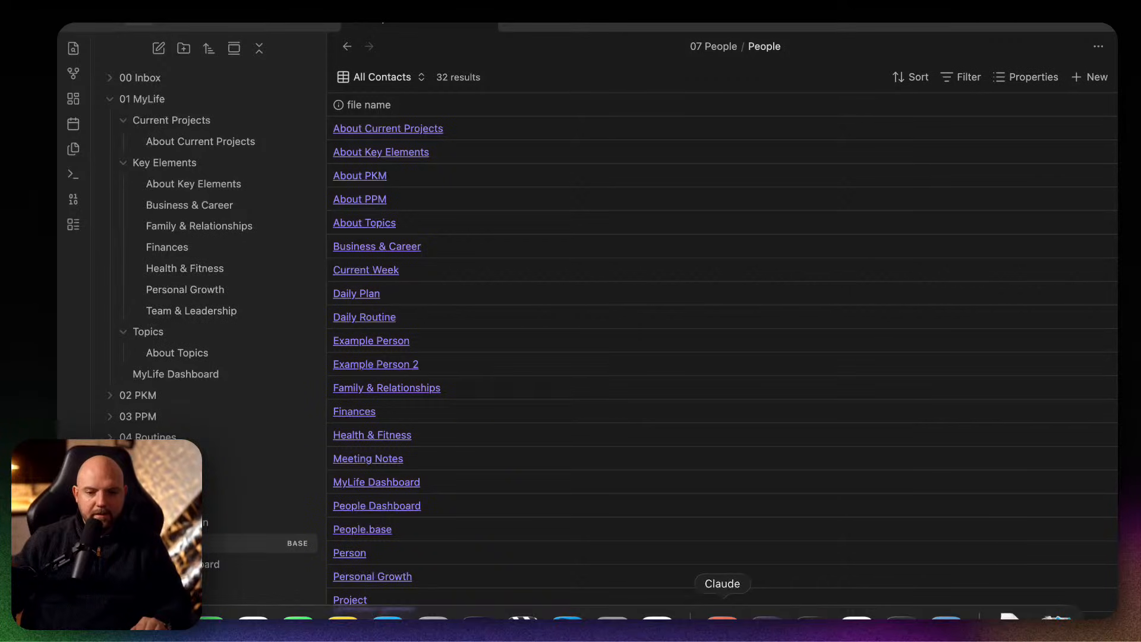
# Open the daily plan note for 2026-02-06.
pyautogui.click(73, 199)
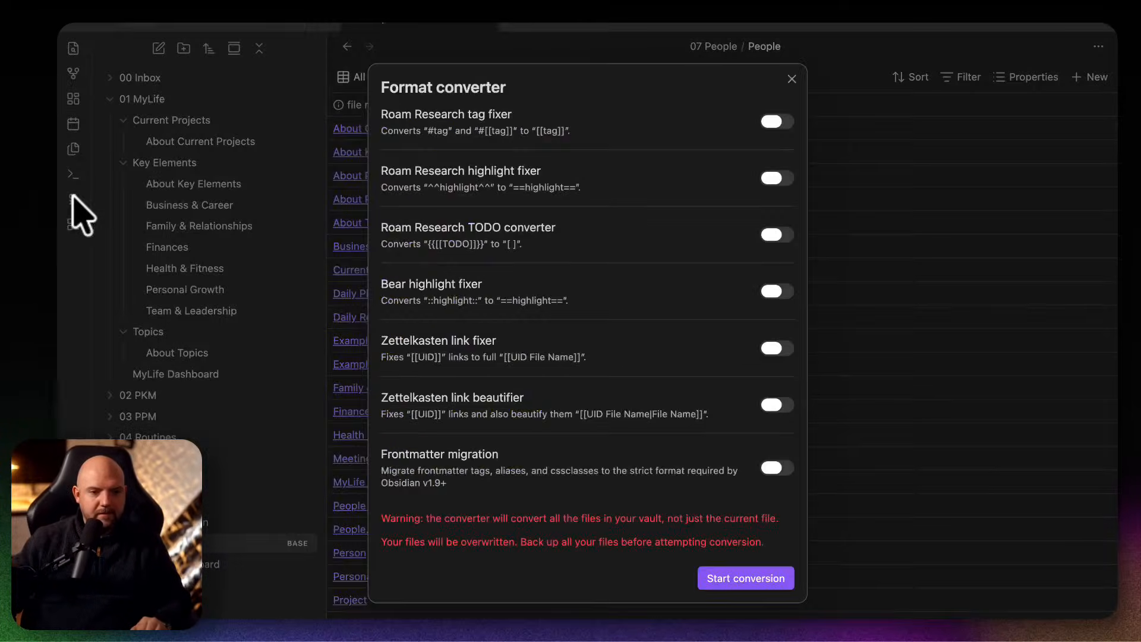
pyautogui.click(72, 196)
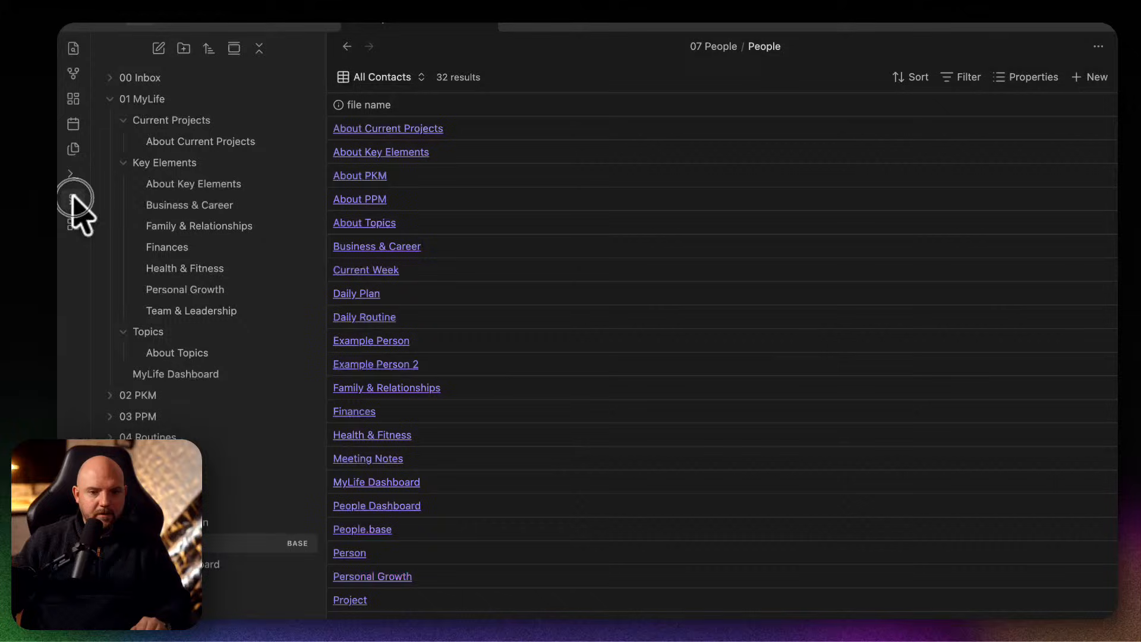
pyautogui.click(74, 123)
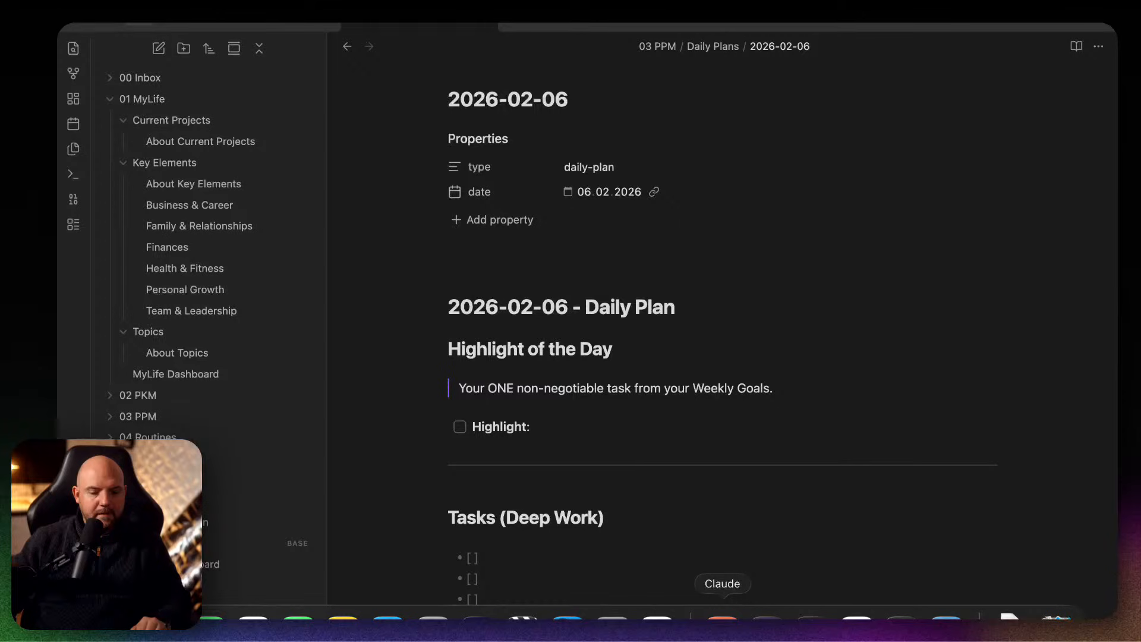
# Switch to the Claude Code session in Terminal and ask it to add mock up data for the past 14 days on the journal.
pyautogui.click(722, 619)
pyautogui.click(904, 618)
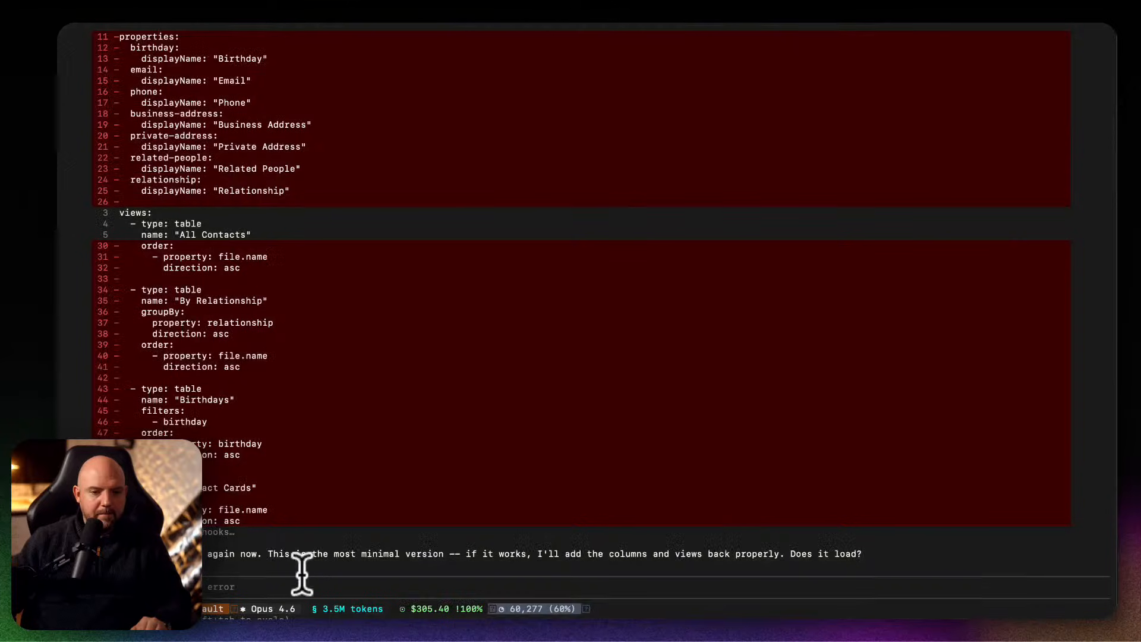
pyautogui.write('y')
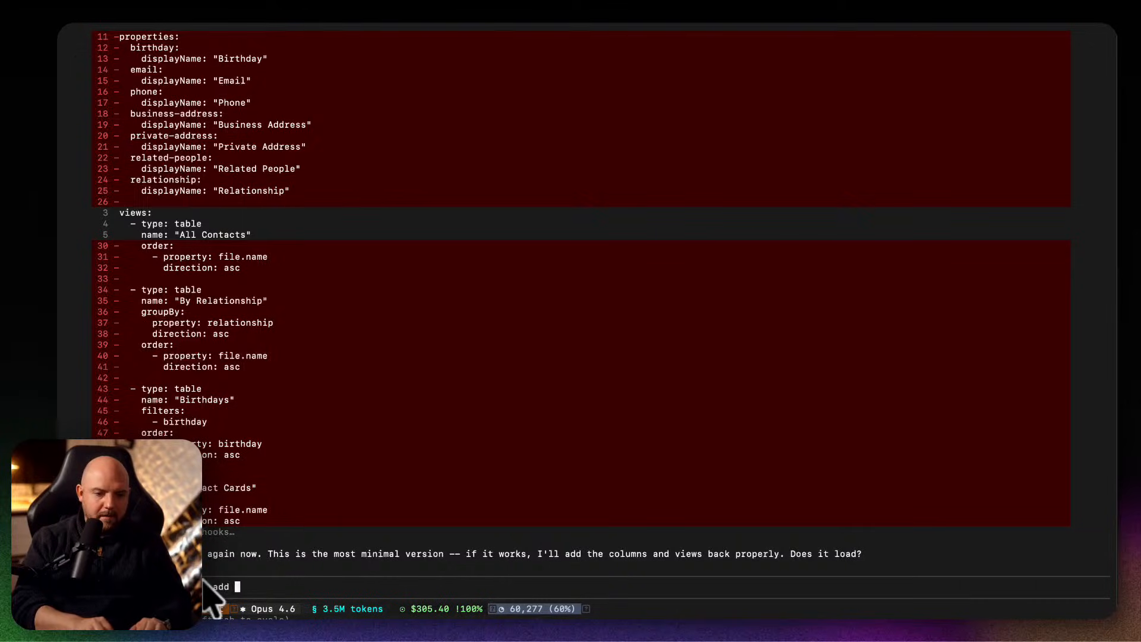
pyautogui.write('add mock up data for the past 1')
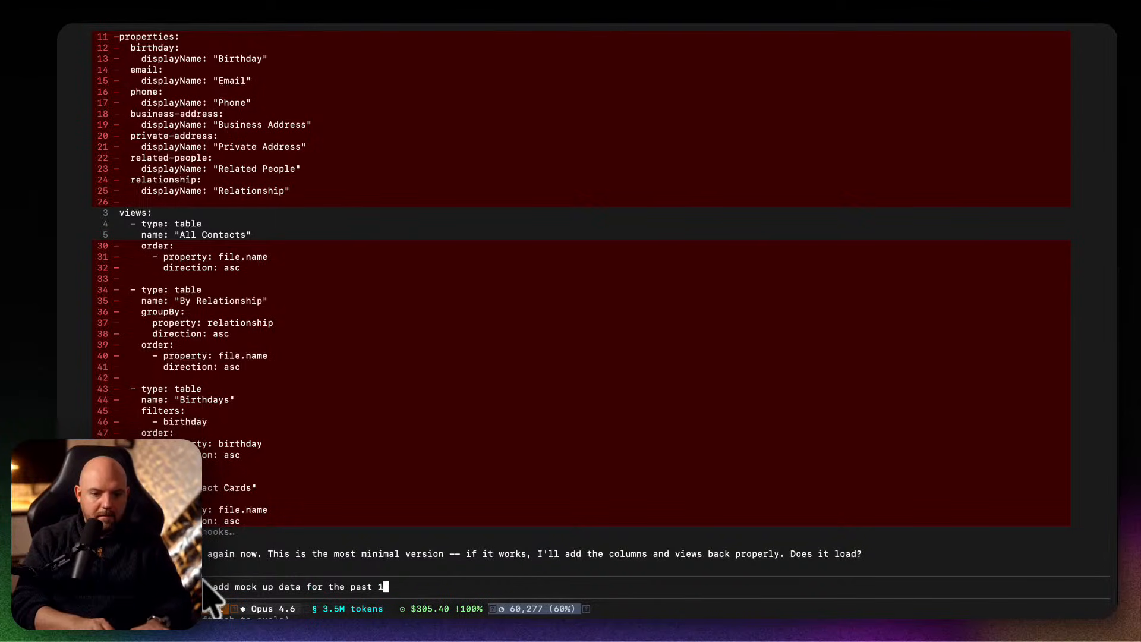
pyautogui.write('4 days on the')
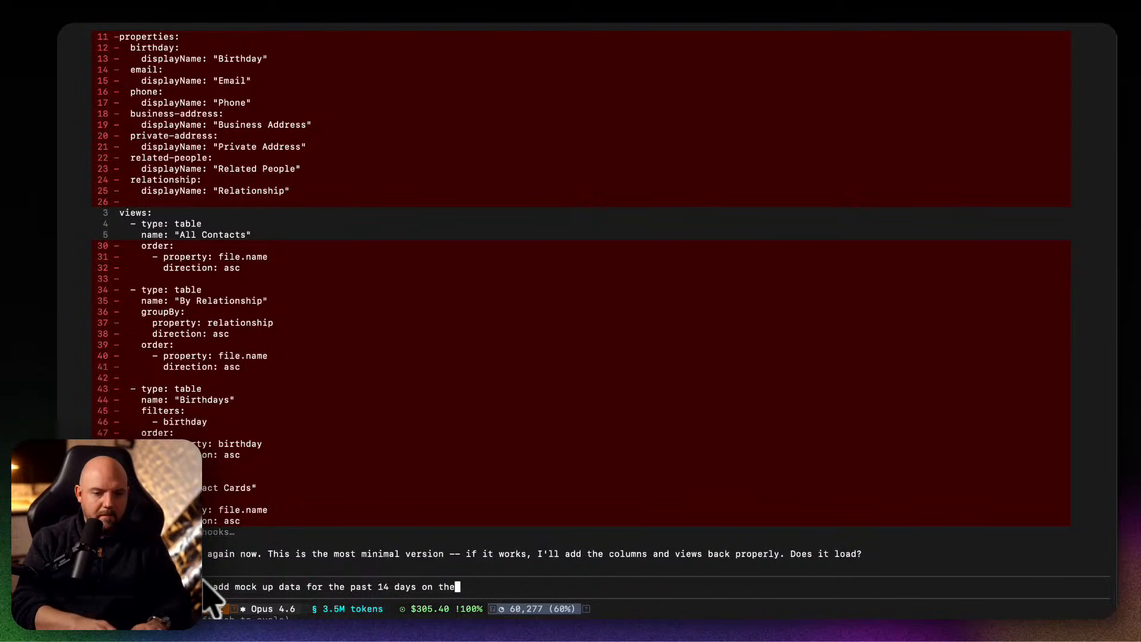
pyautogui.write(' journal')
pyautogui.press('Return')
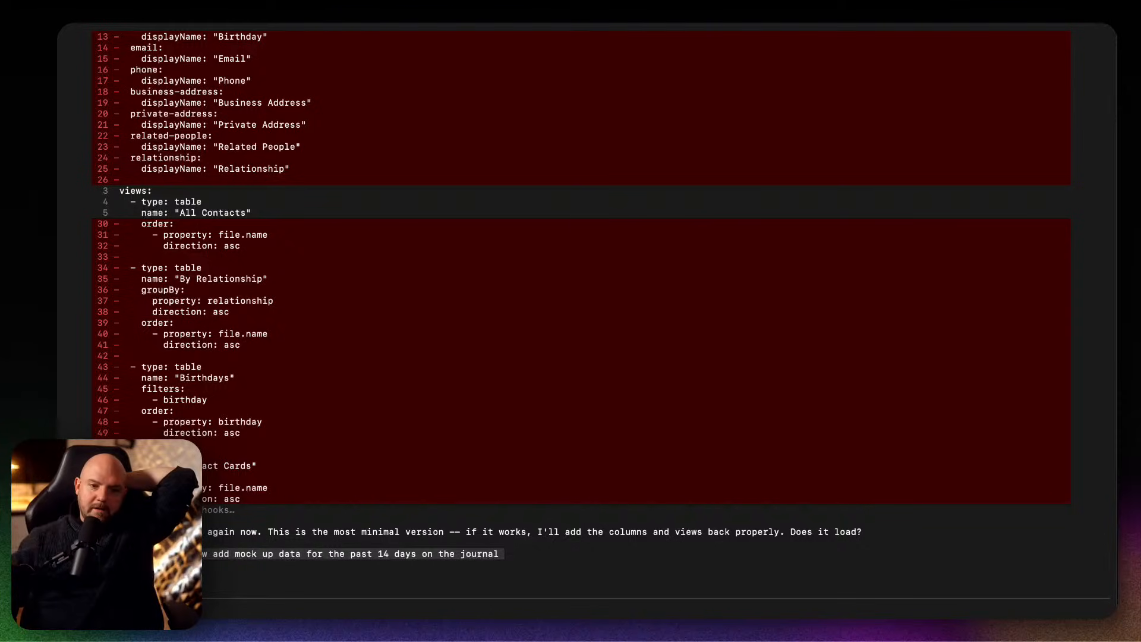
# Switch to Claude and check the progress of the MyLife vault setup and Heptabase migration tasks.
pyautogui.moveTo(657, 617)
pyautogui.click(720, 618)
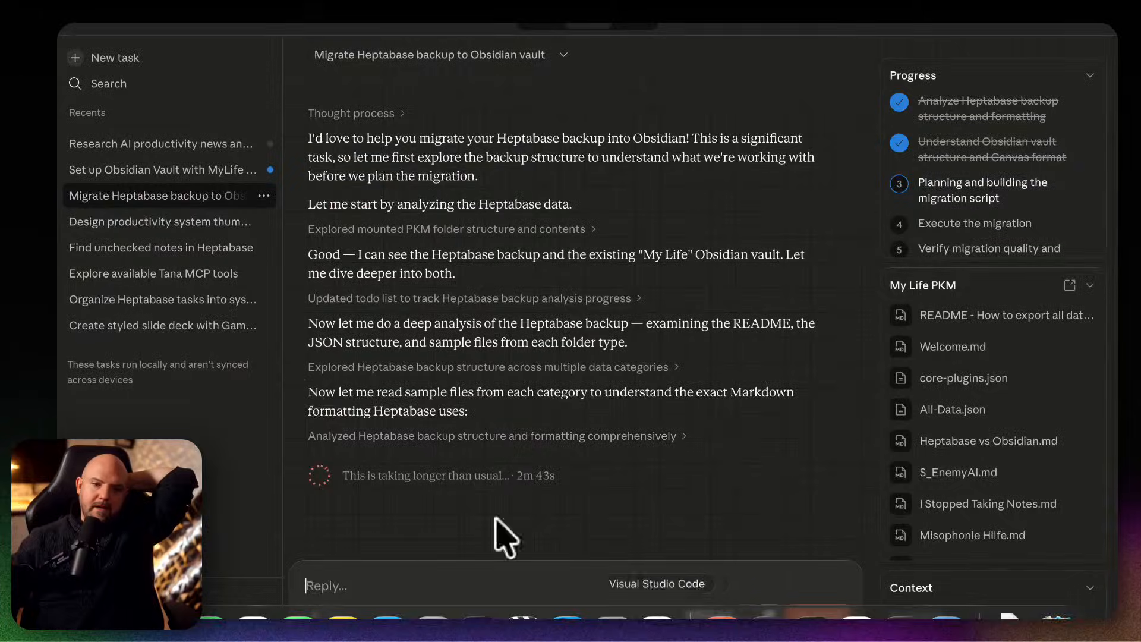
pyautogui.click(209, 170)
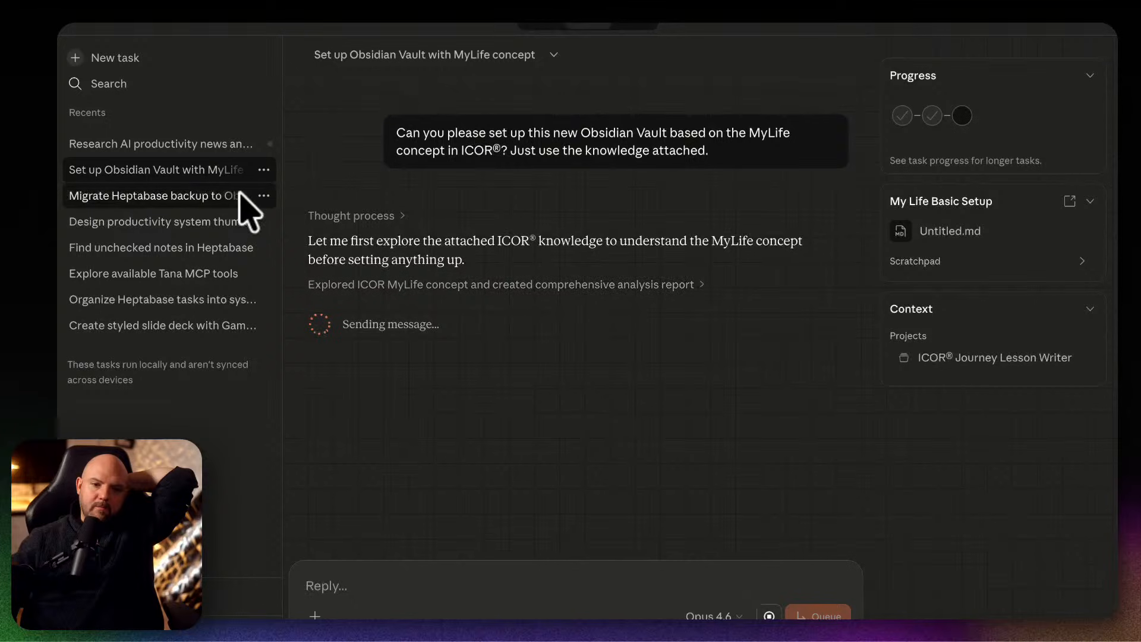
pyautogui.click(165, 200)
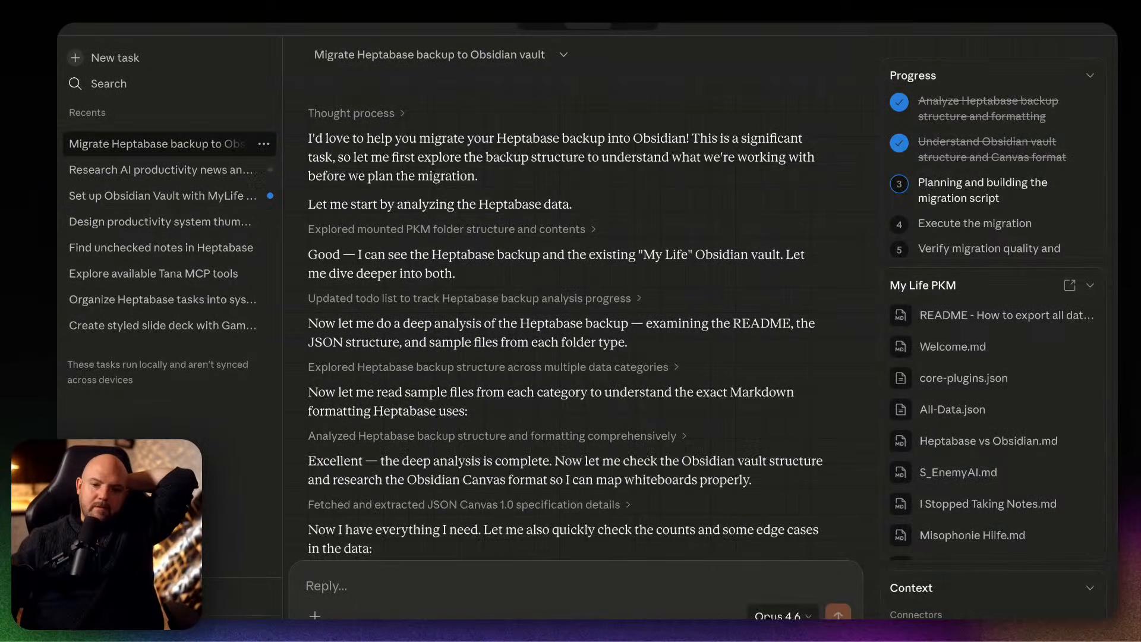
# Examine the Heptabase migration task's analysis, its Obsidian mapping table and the closing question to the user.
pyautogui.scroll(-15, 658, 512)
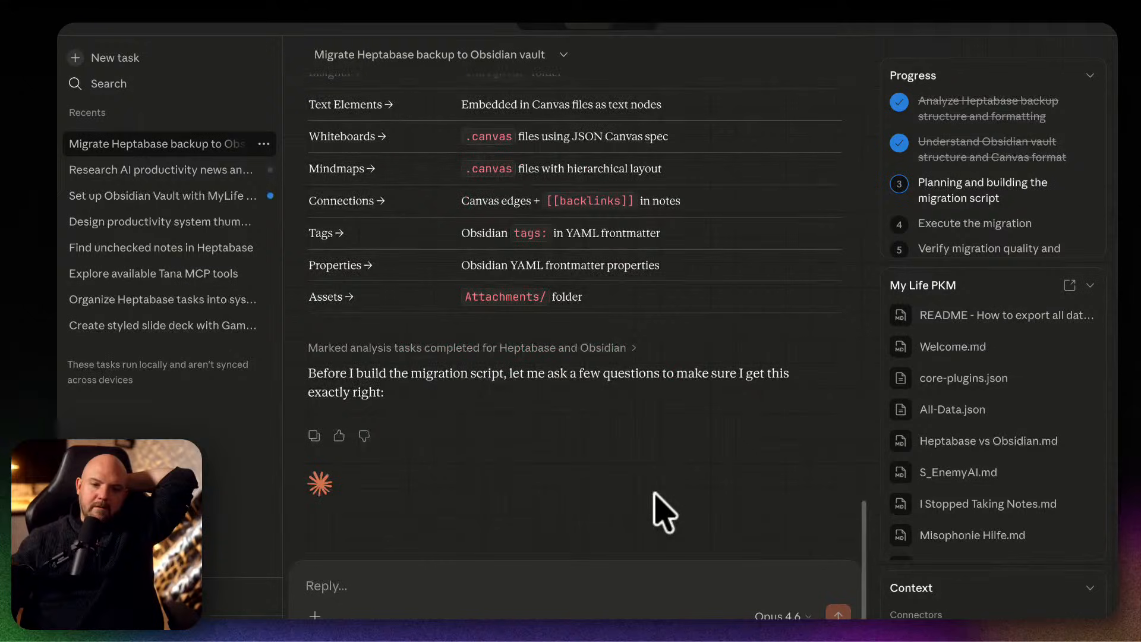
pyautogui.scroll(2, 656, 510)
pyautogui.scroll(-2, 651, 492)
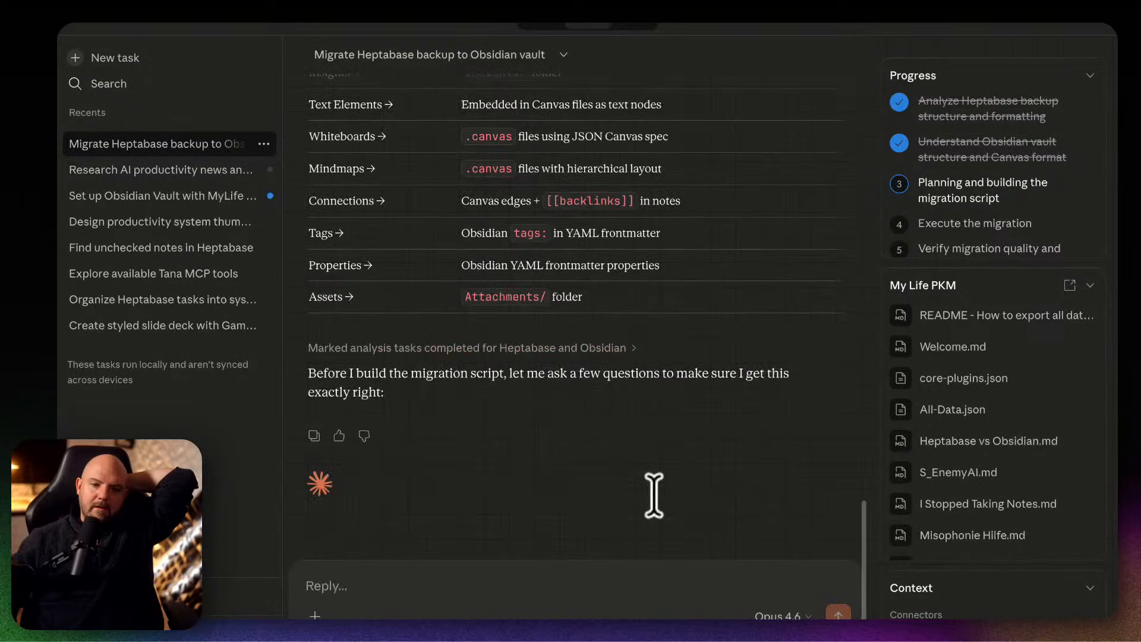
pyautogui.click(461, 579)
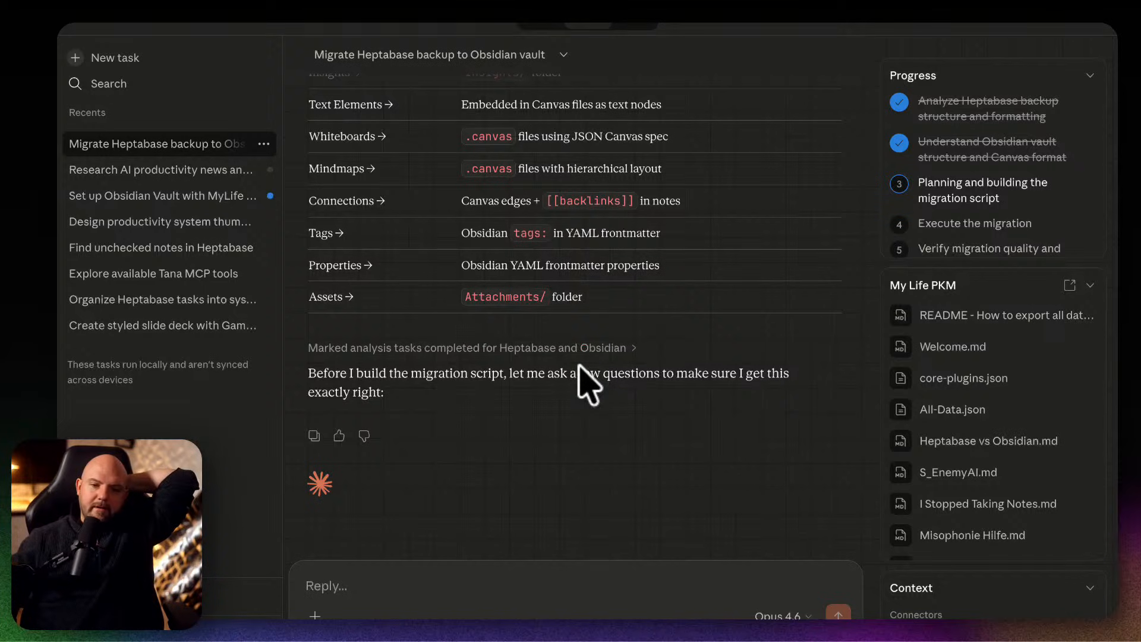
pyautogui.scroll(5, 579, 366)
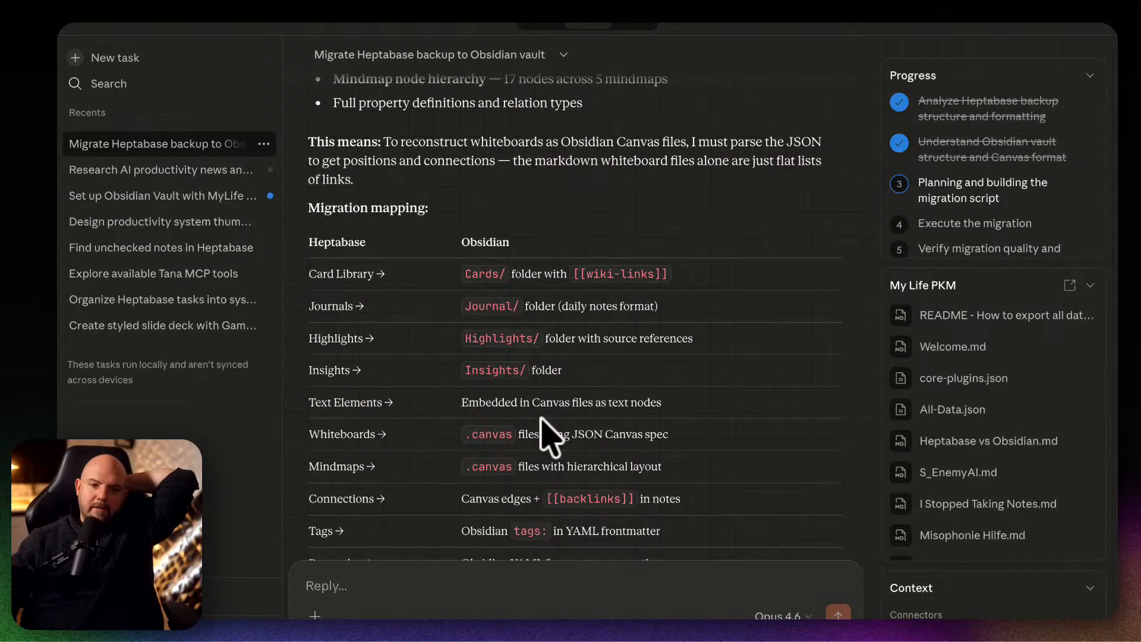
pyautogui.scroll(5, 550, 436)
pyautogui.scroll(-7, 549, 437)
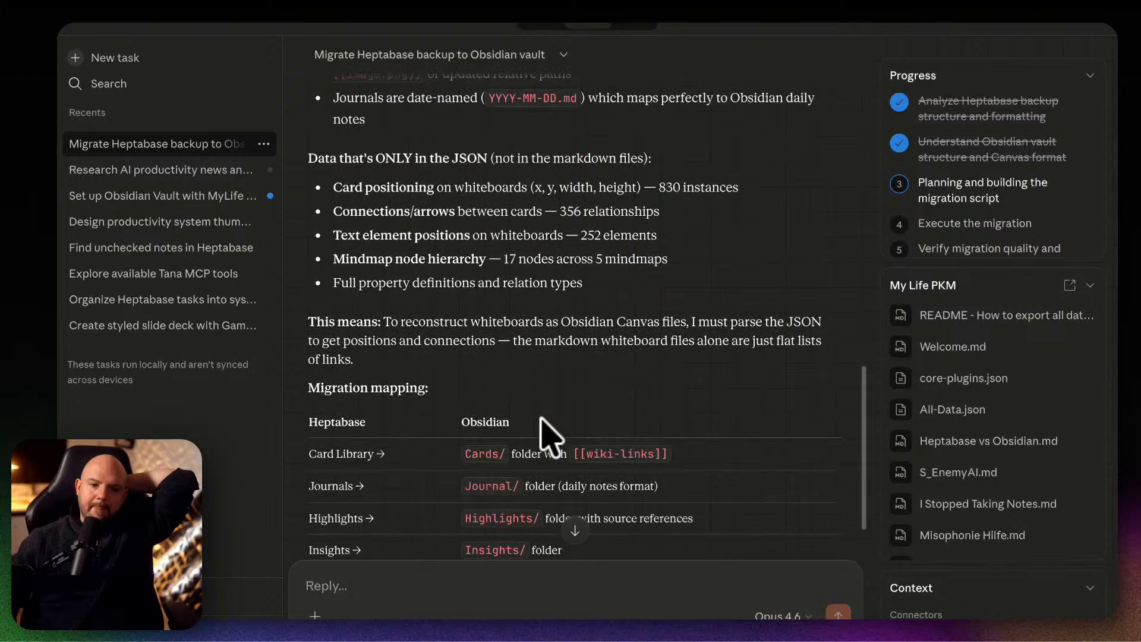
# Select the entire Heptabase migration conversation, from the last reply up to the original prompt.
pyautogui.scroll(-4, 539, 416)
pyautogui.moveTo(427, 392); pyautogui.dragTo(387, 126)
pyautogui.scroll(20, 419, 194)
pyautogui.scroll(1, 415, 203)
# Open a new Terminal window and place it over the middle of the migration conversation.
pyautogui.press('super+space')
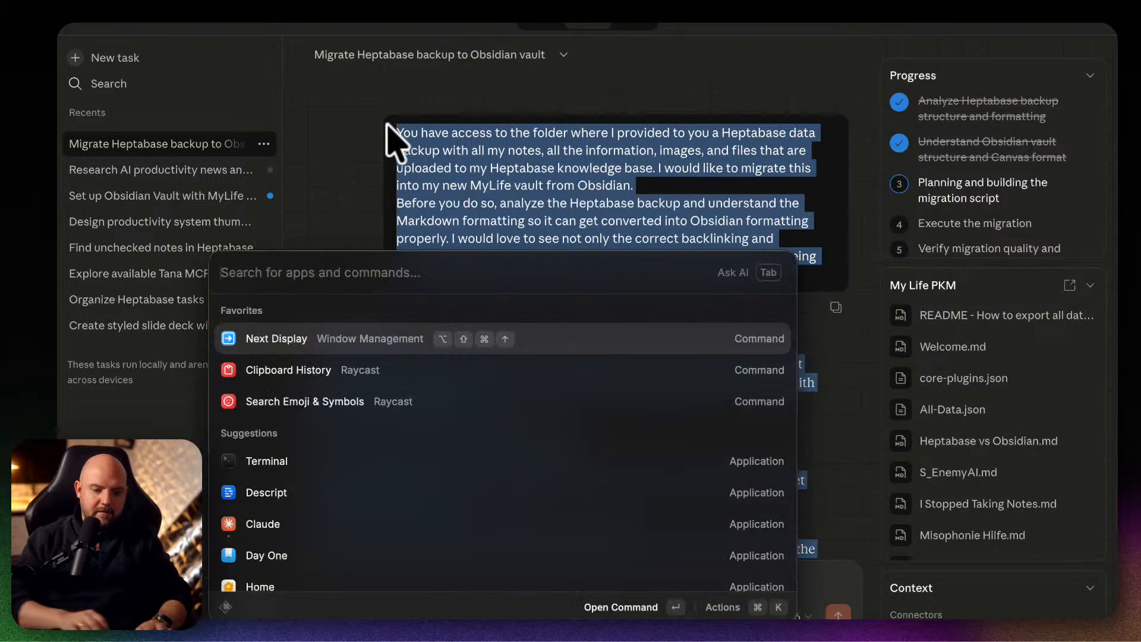
pyautogui.press('Escape')
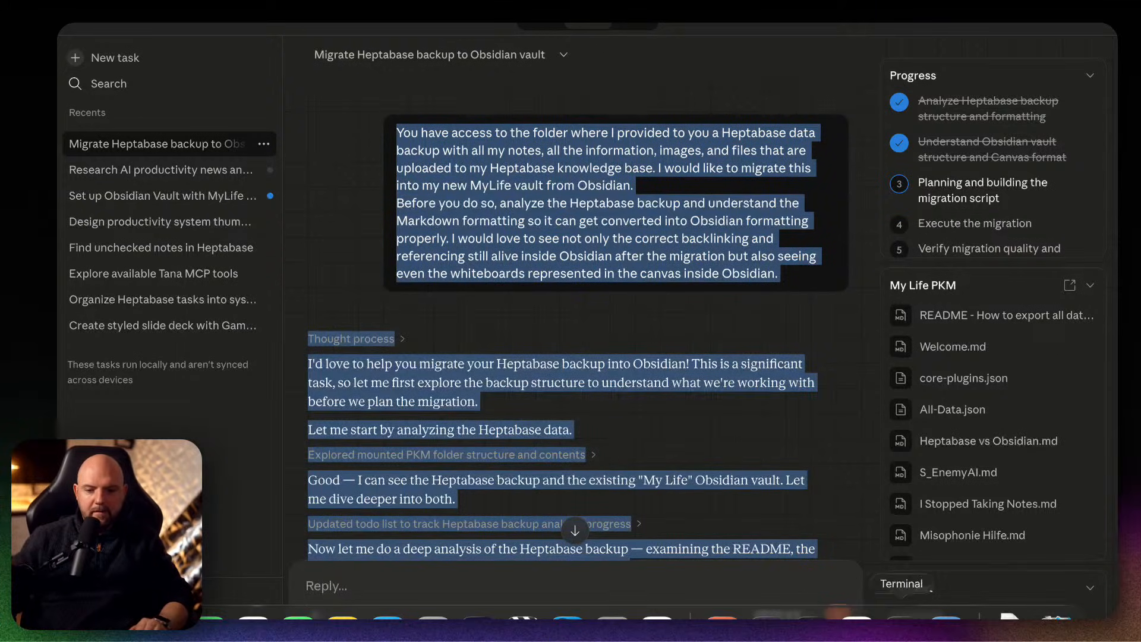
pyautogui.rightClick(907, 617)
pyautogui.click(853, 423)
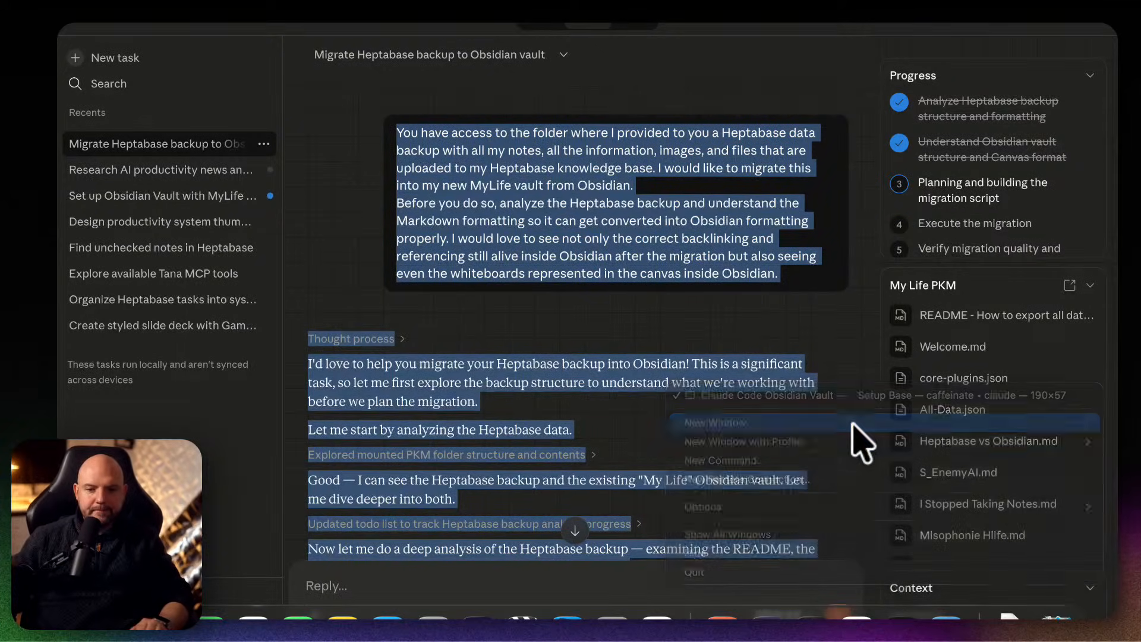
pyautogui.moveTo(408, 25); pyautogui.dragTo(590, 209)
# Start Claude Code from the home folder in the new Terminal window, and exit the session with /exit.
pyautogui.write('claude')
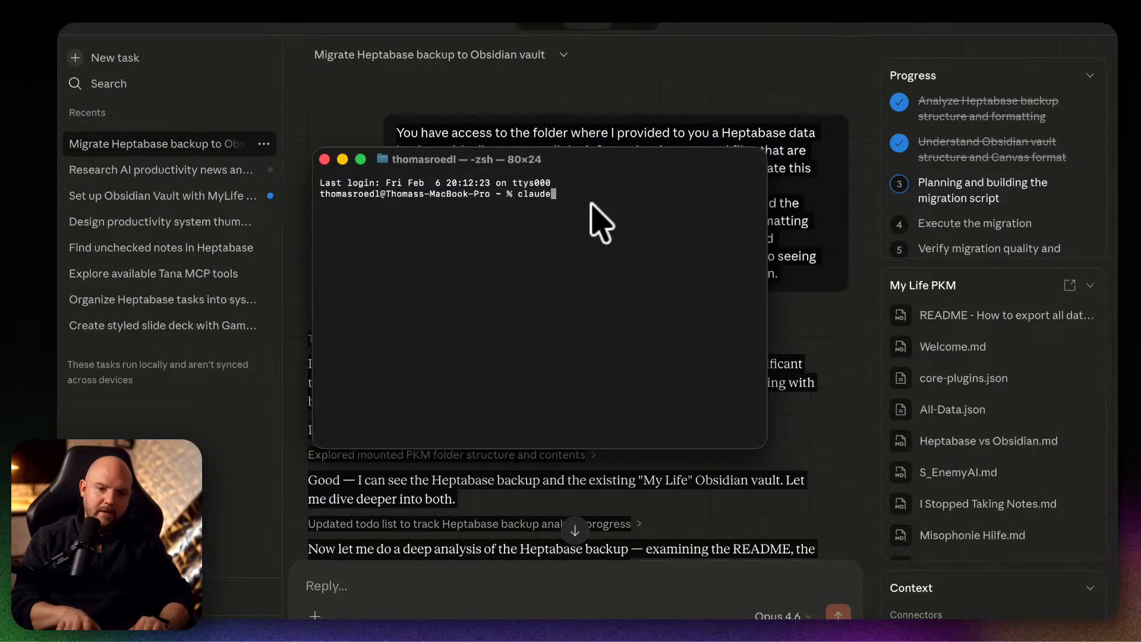
pyautogui.press('Return')
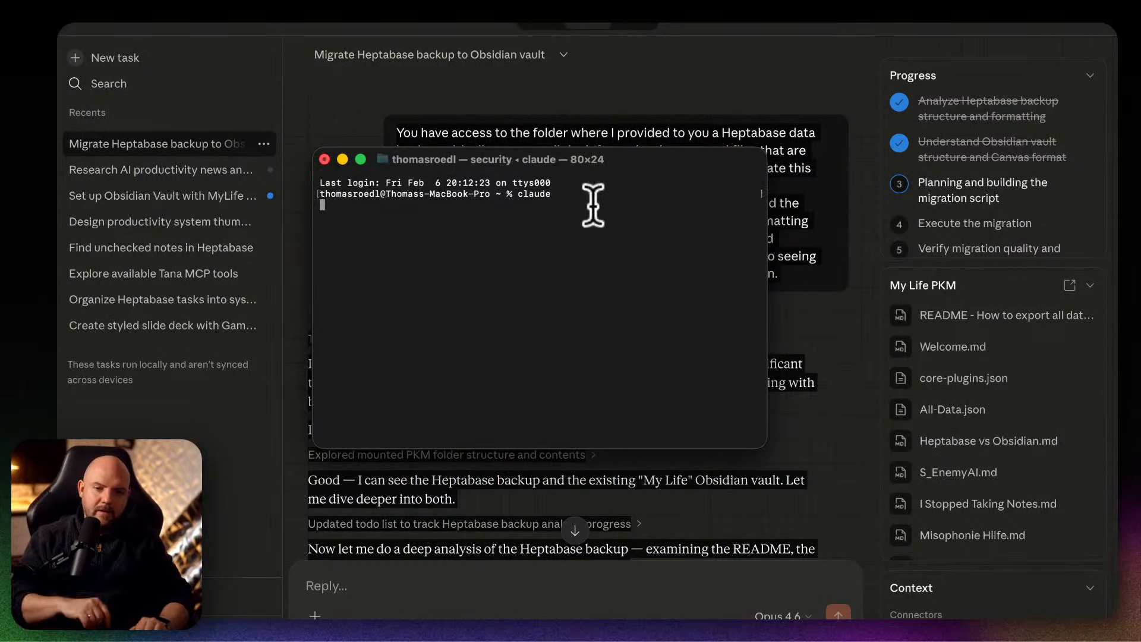
pyautogui.press('Return')
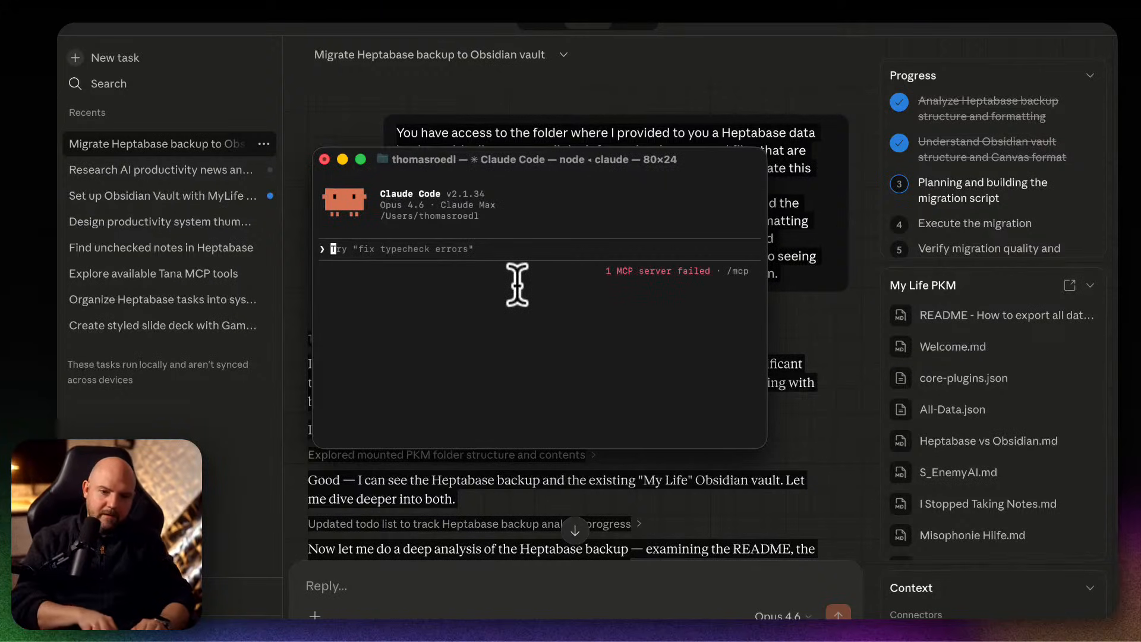
pyautogui.write('/exit')
pyautogui.press('Return')
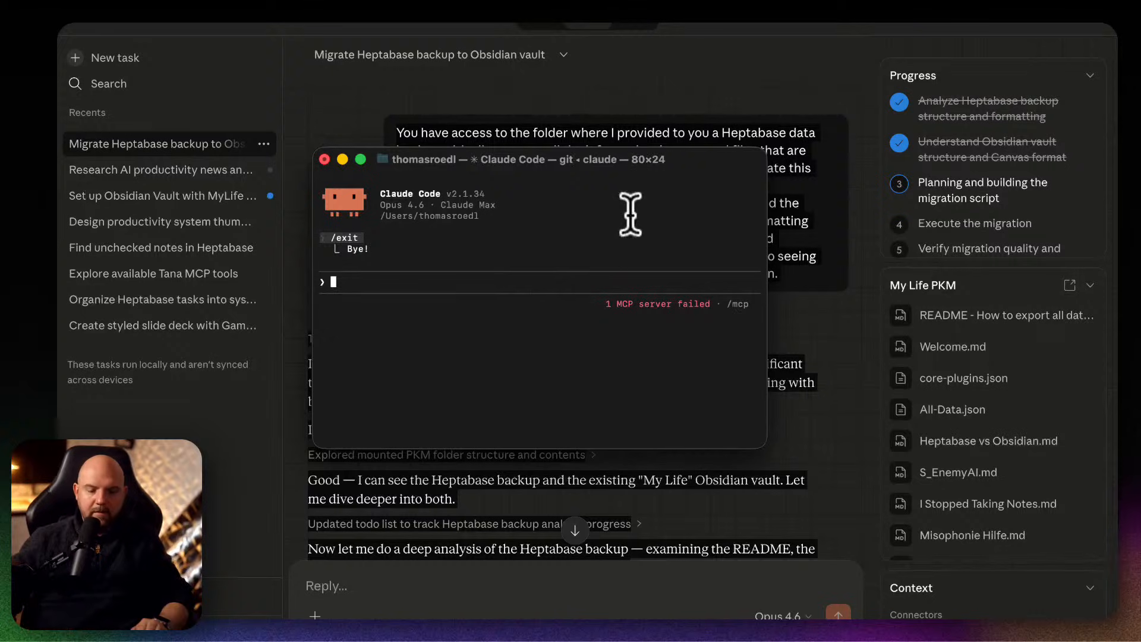
pyautogui.moveTo(523, 618)
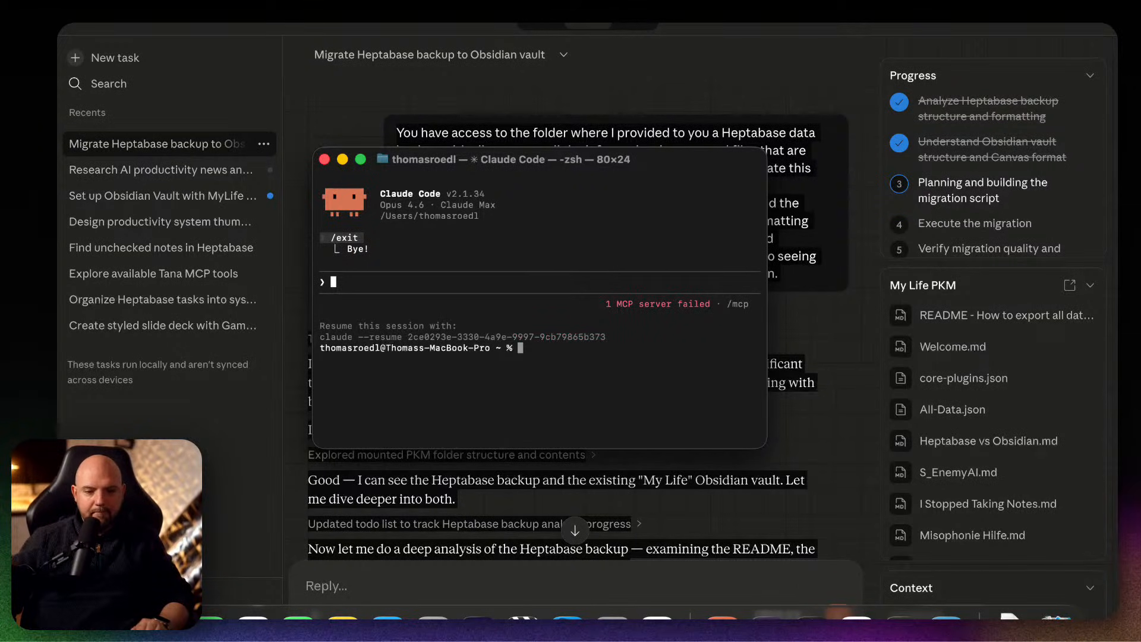
# Try to change the Terminal's working directory to the My Life PKM folder using its full path without quotes.
pyautogui.click(522, 618)
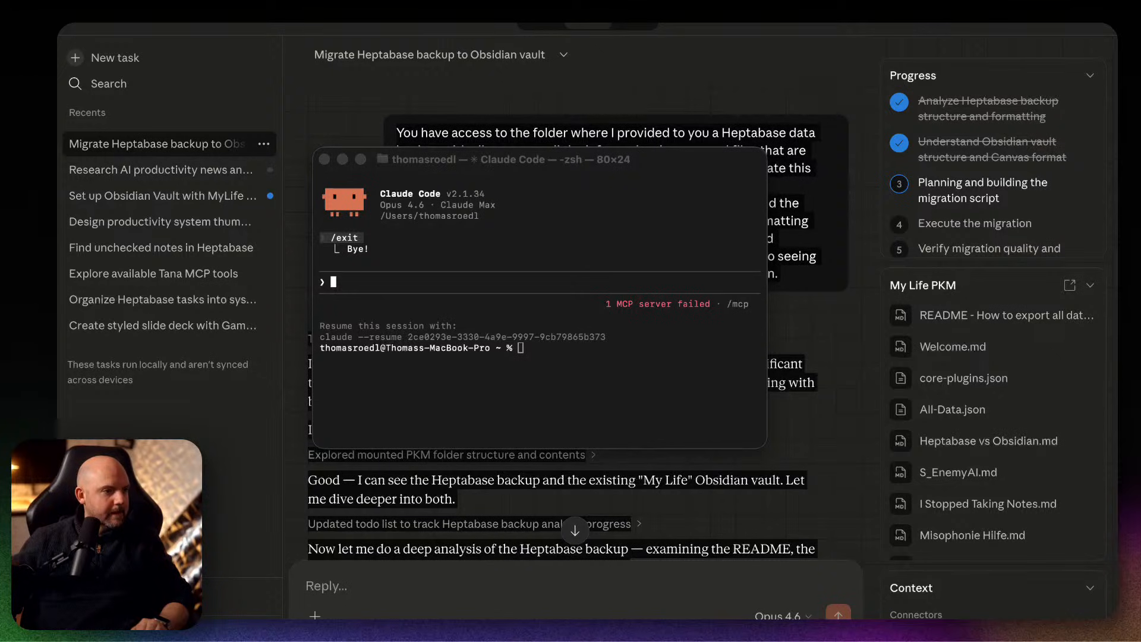
pyautogui.click(537, 382)
pyautogui.write('cd')
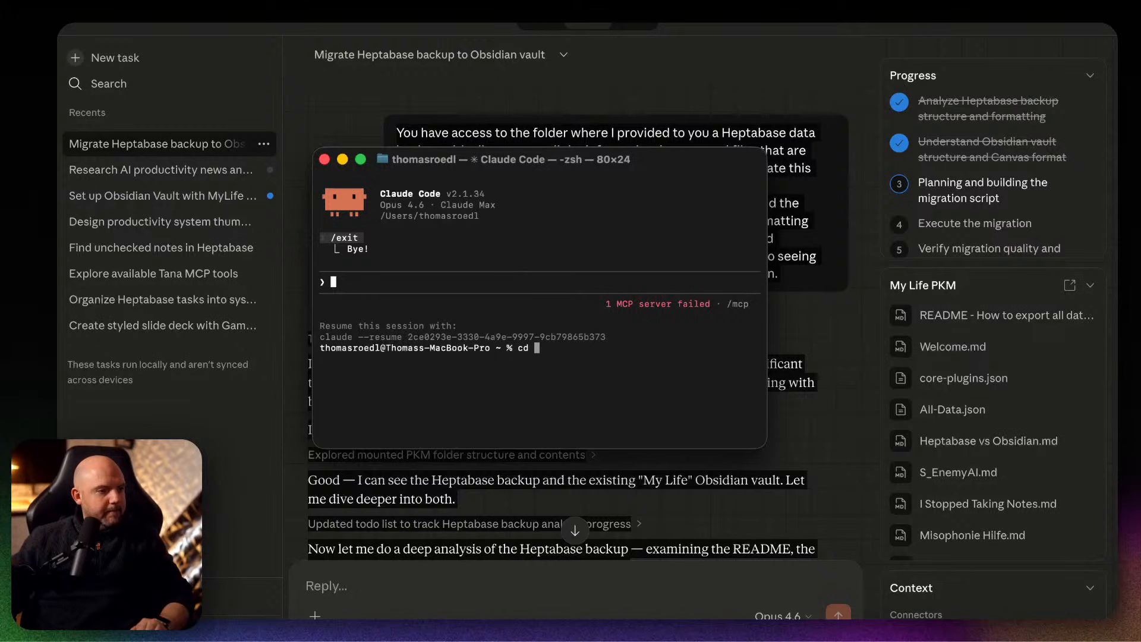
pyautogui.press('super+Tab')
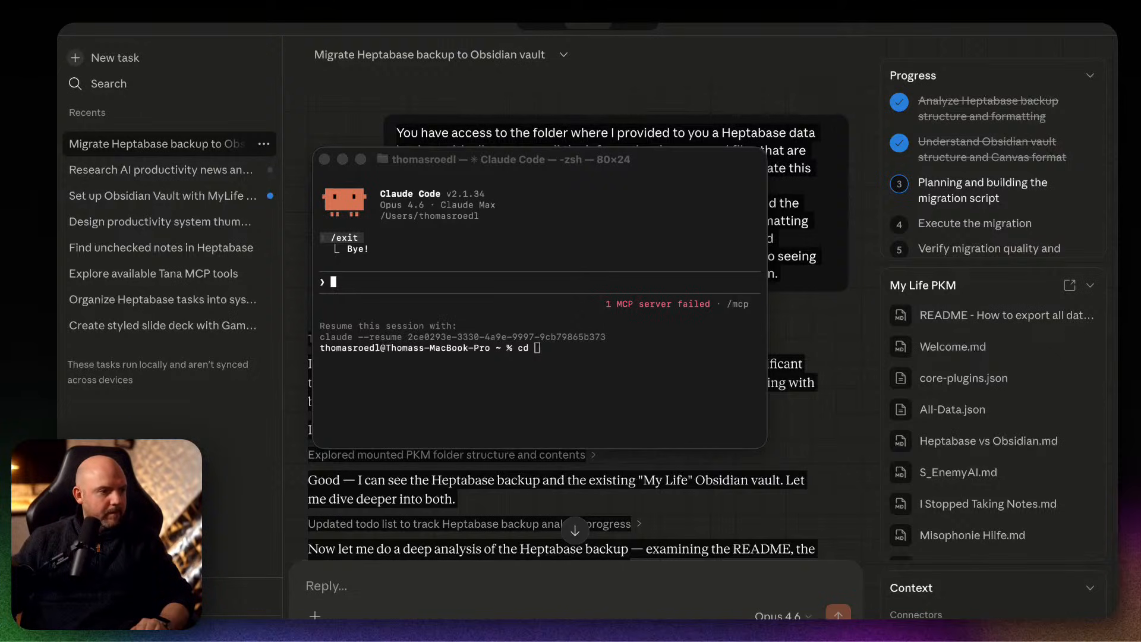
pyautogui.moveTo(59, 196); pyautogui.dragTo(600, 369)
pyautogui.moveTo(600, 370); pyautogui.dragTo(603, 382)
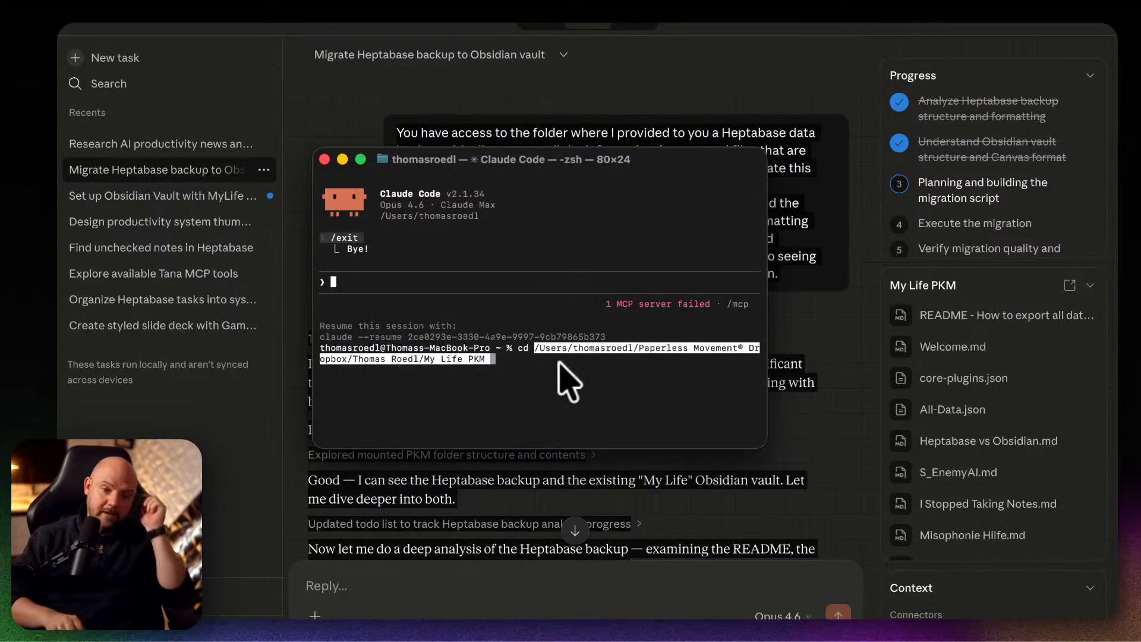
pyautogui.press('Return')
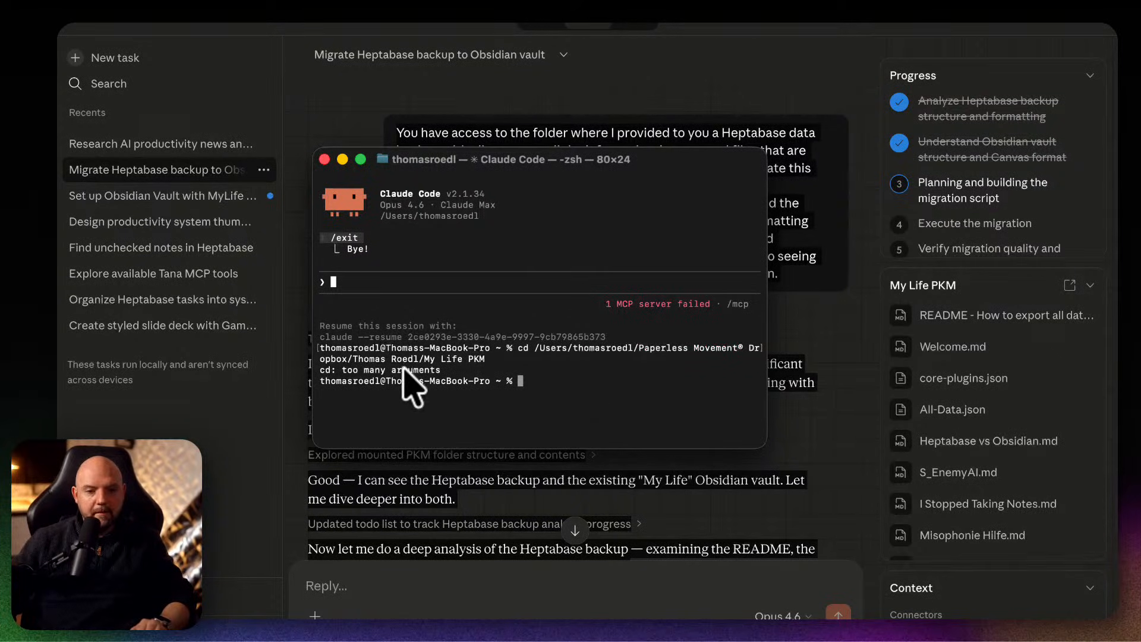
# Change the Terminal's working directory to the My Life PKM folder using its full path in single quotes.
pyautogui.write('ca')
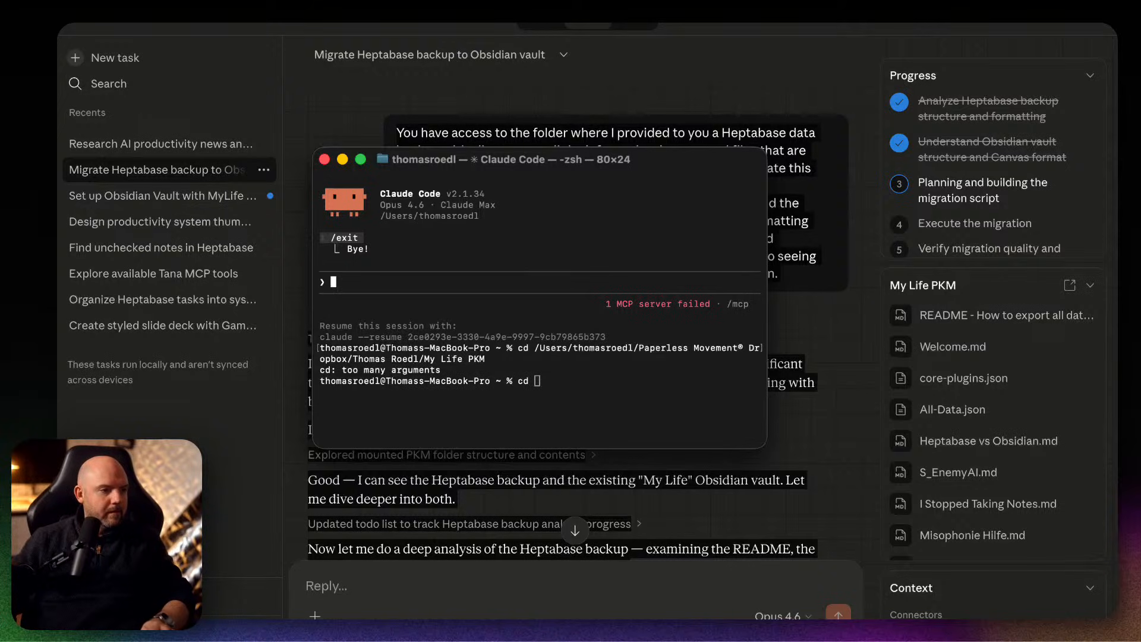
pyautogui.write("'/Users/thomasroedl/Paperless Movement® Dropbox/Thomas Roedl/My Life PKM'")
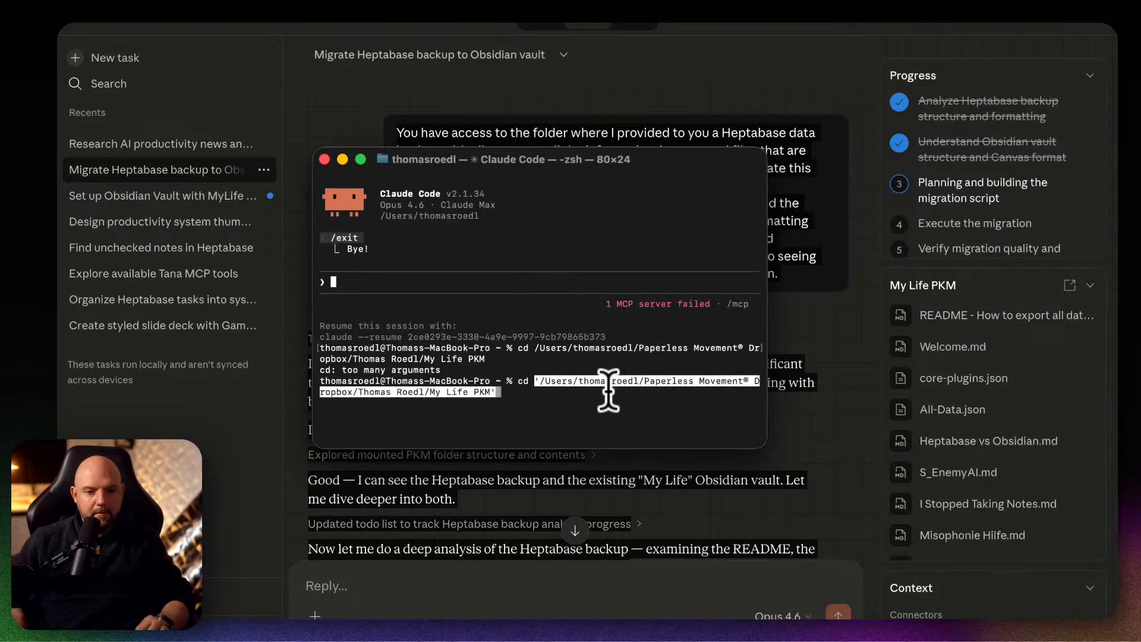
pyautogui.press('Return')
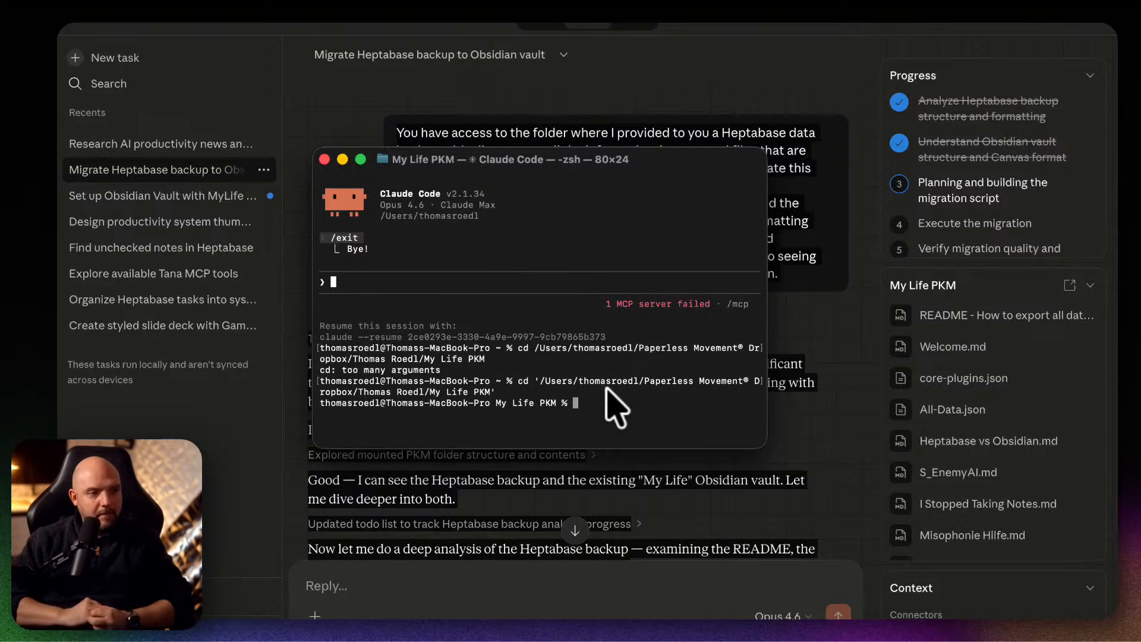
# Switch to Claude and copy the entire Heptabase migration conversation.
pyautogui.click(793, 129)
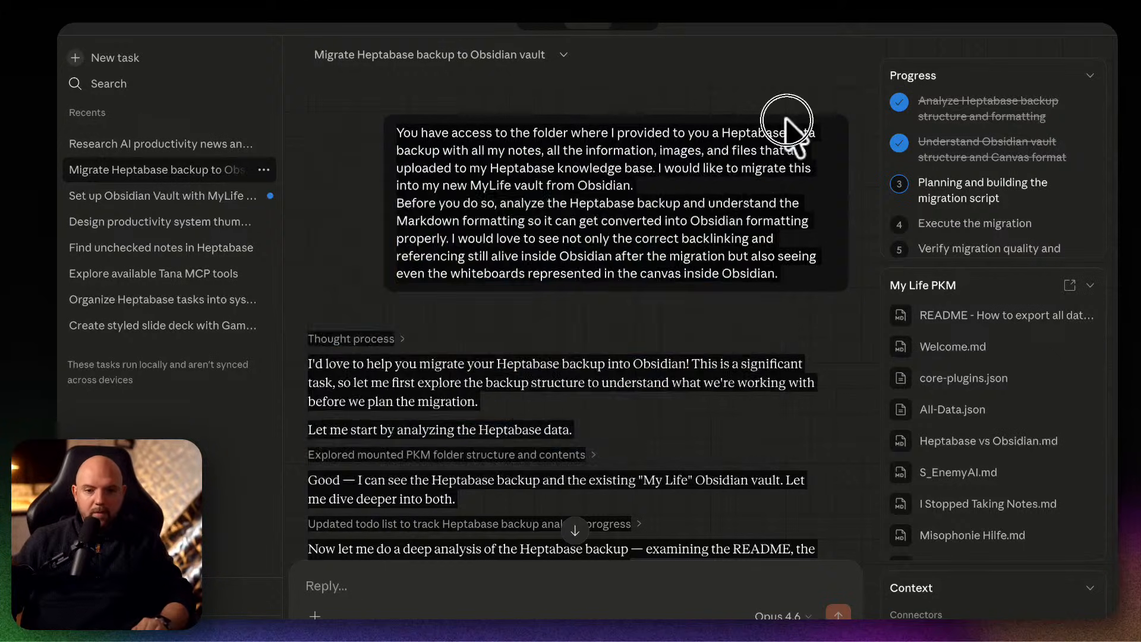
pyautogui.press('super+a')
pyautogui.rightClick(650, 148)
pyautogui.click(690, 188)
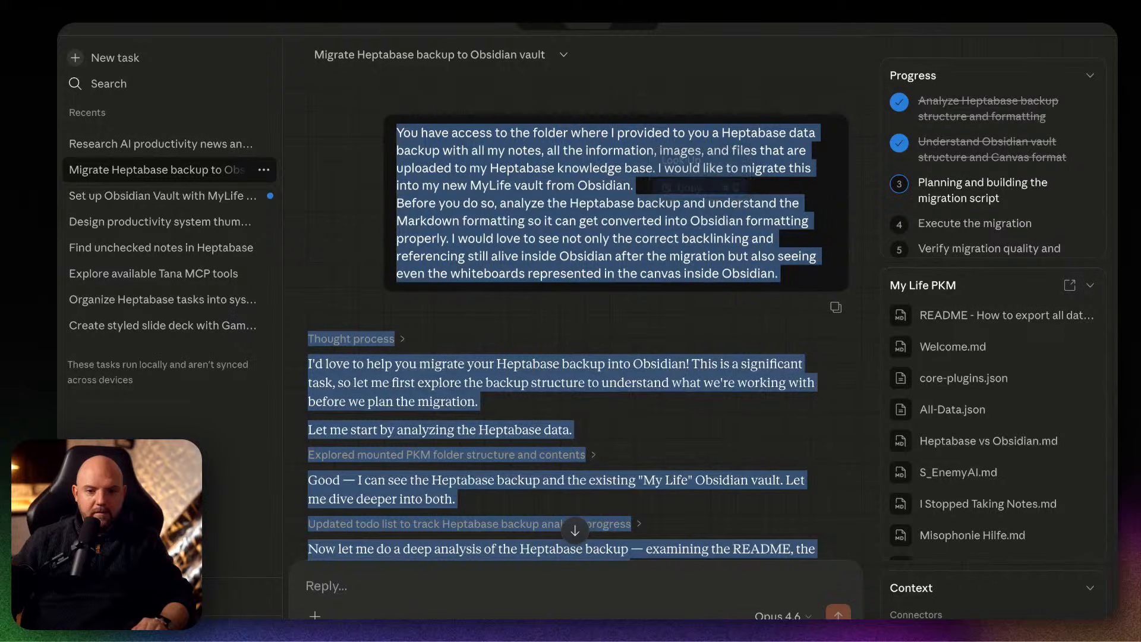
pyautogui.click(901, 615)
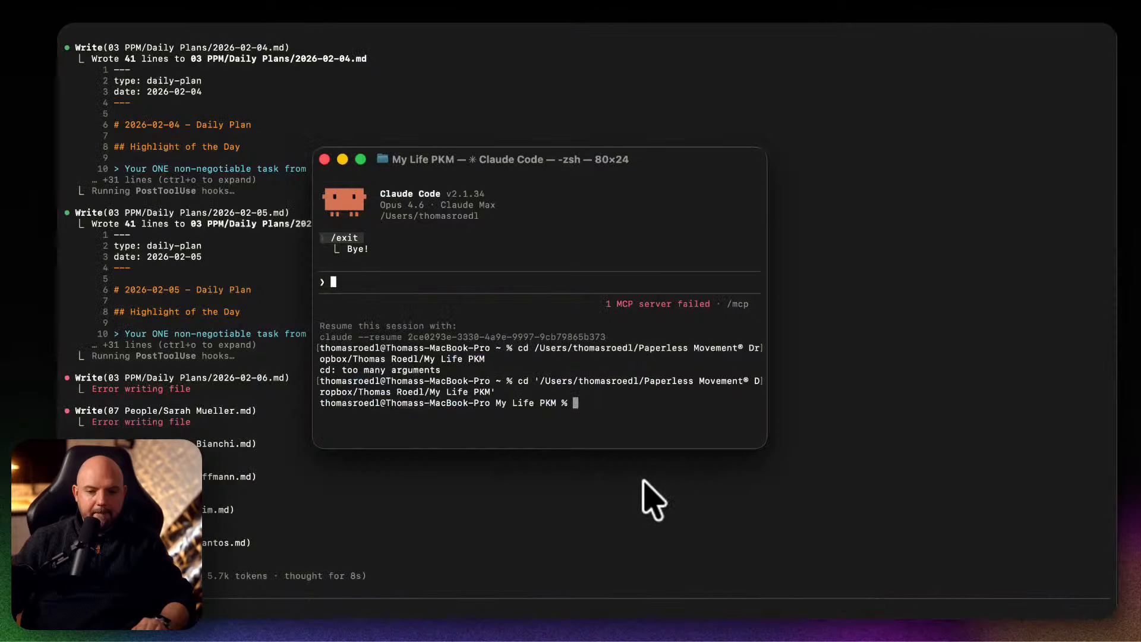
pyautogui.press('super+v')
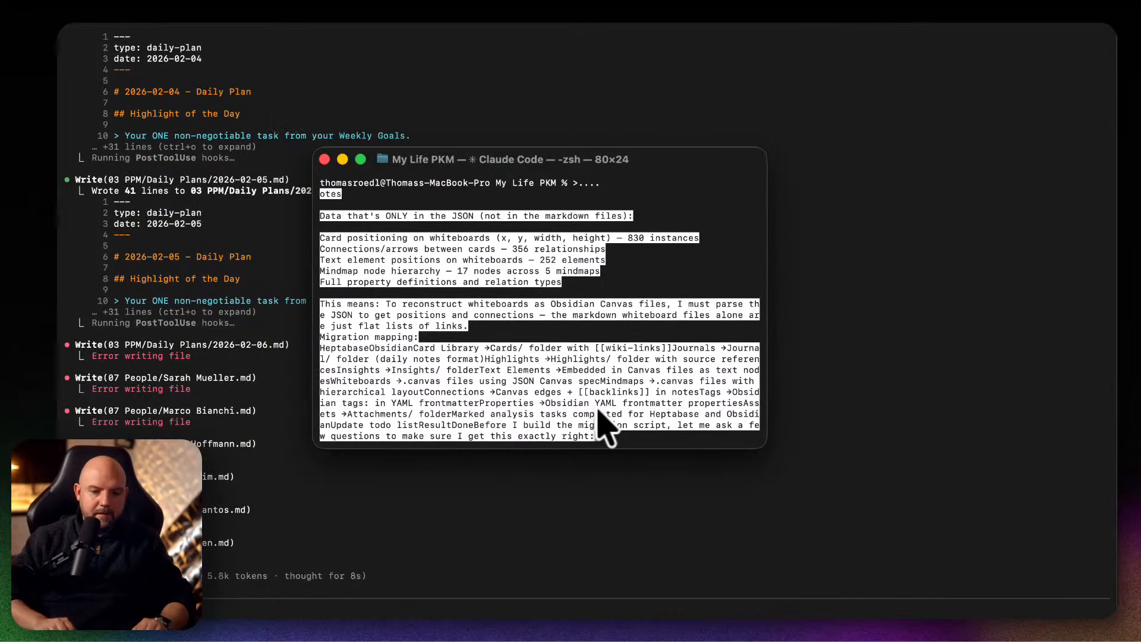
pyautogui.press('Return')
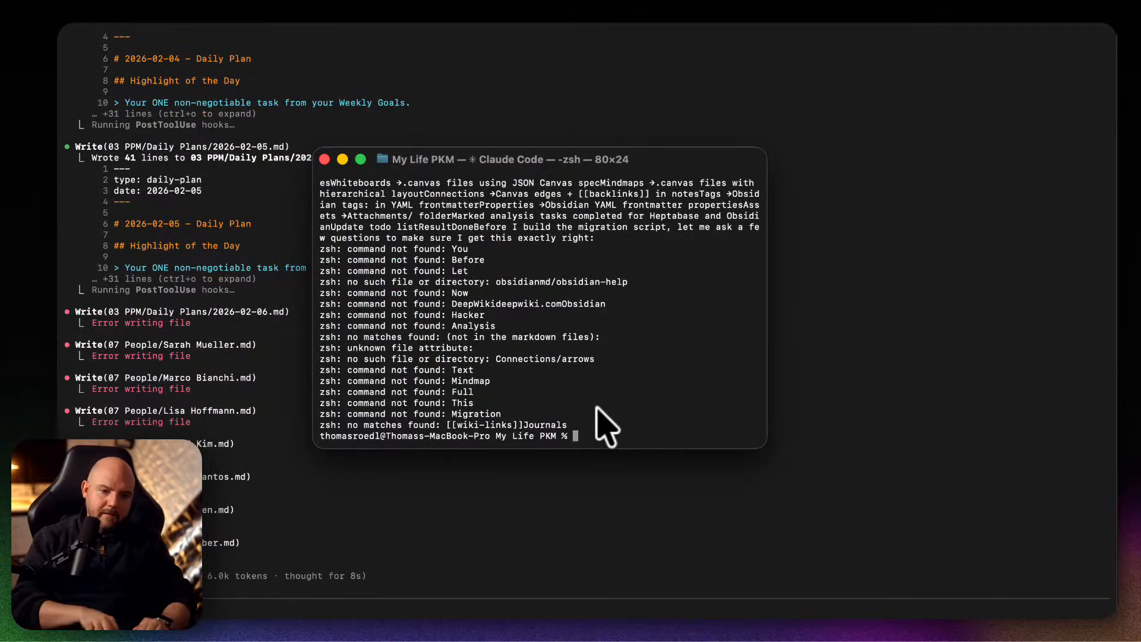
# Start Claude Code from the My Life PKM folder with the claude command and trust the folder.
pyautogui.write('claude')
pyautogui.press('Return')
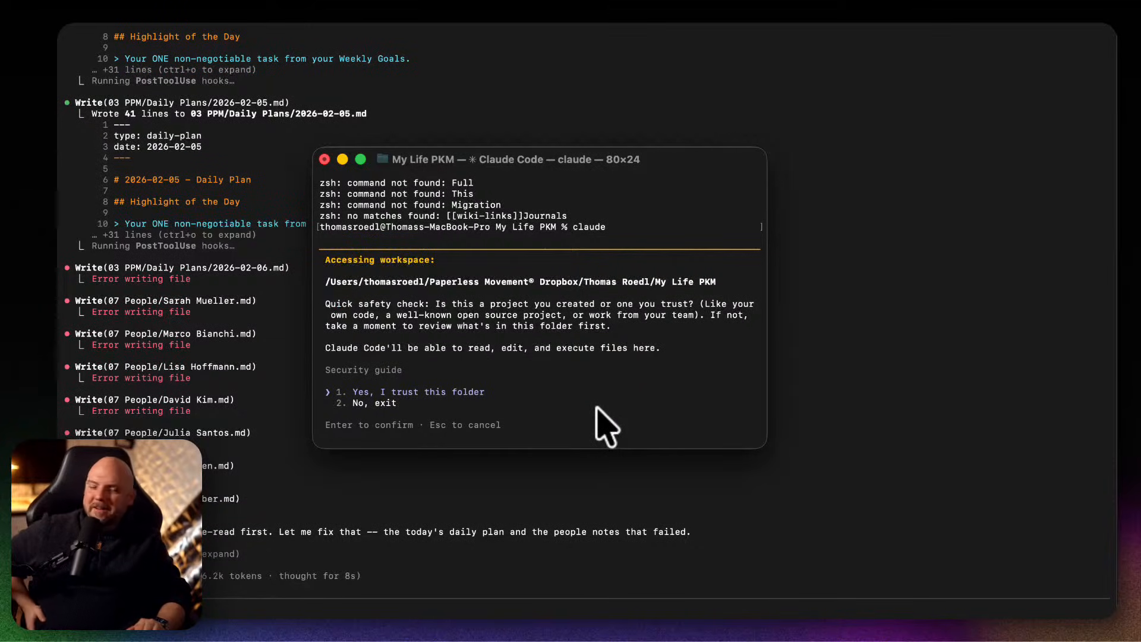
pyautogui.press('Return')
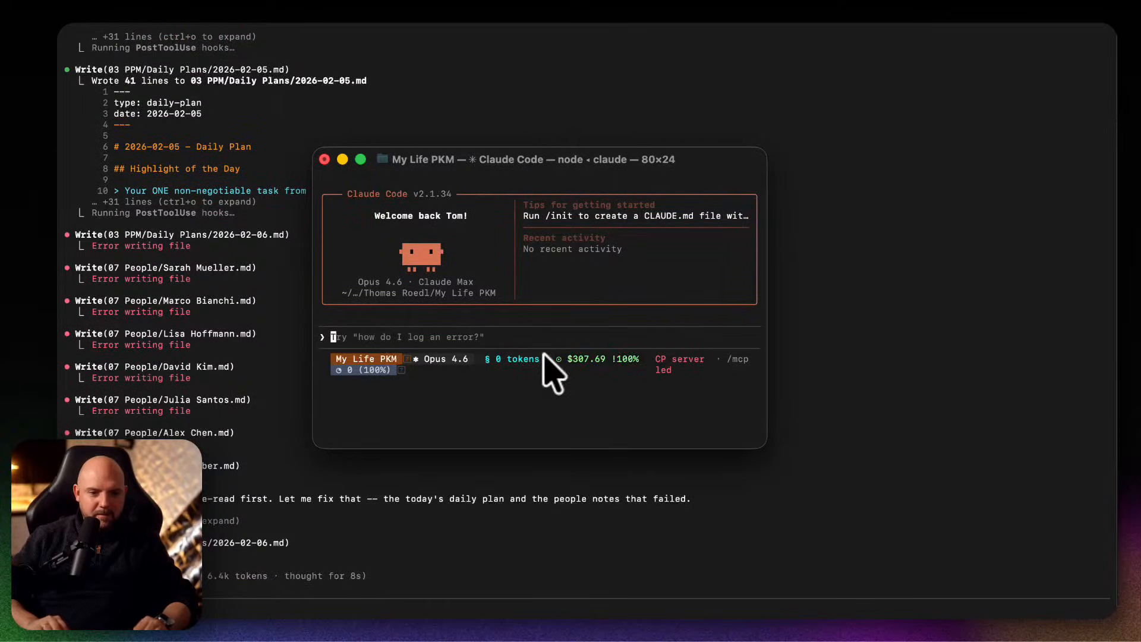
# Submit the copied Heptabase migration conversation as the prompt and set Claude Code to plan mode.
pyautogui.press('super+v')
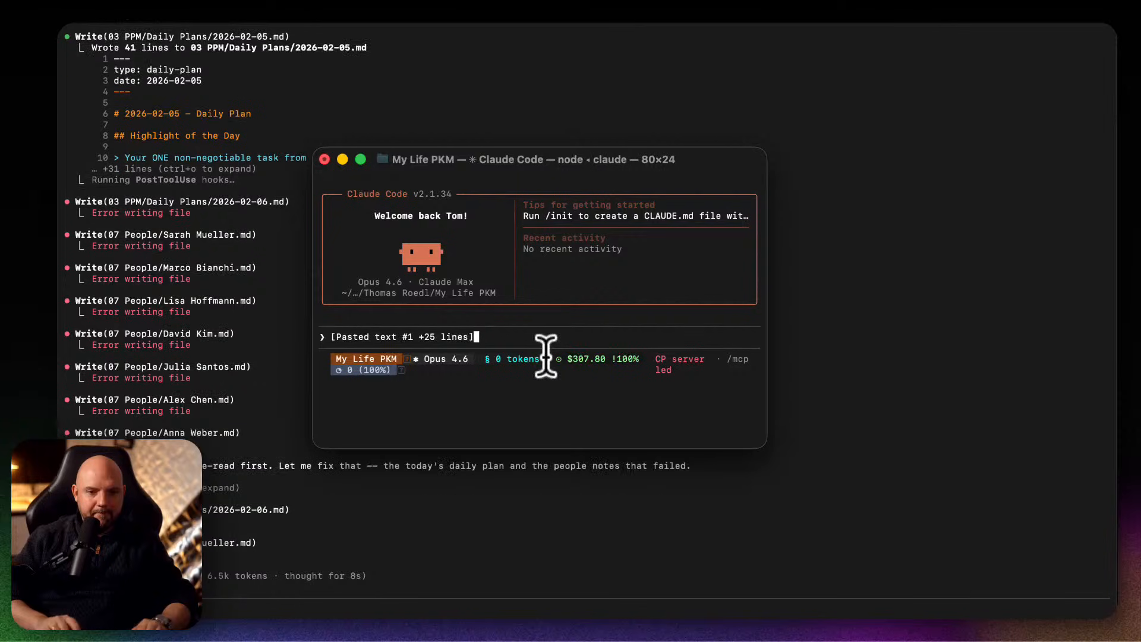
pyautogui.press('Return')
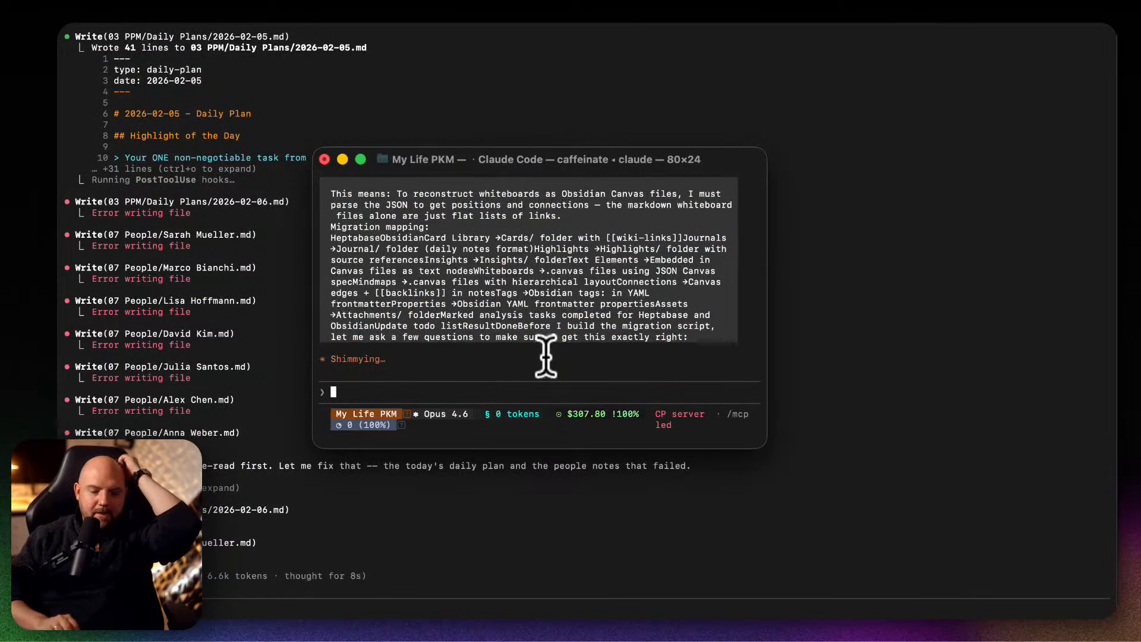
pyautogui.hotkey('shift', 'Tab')
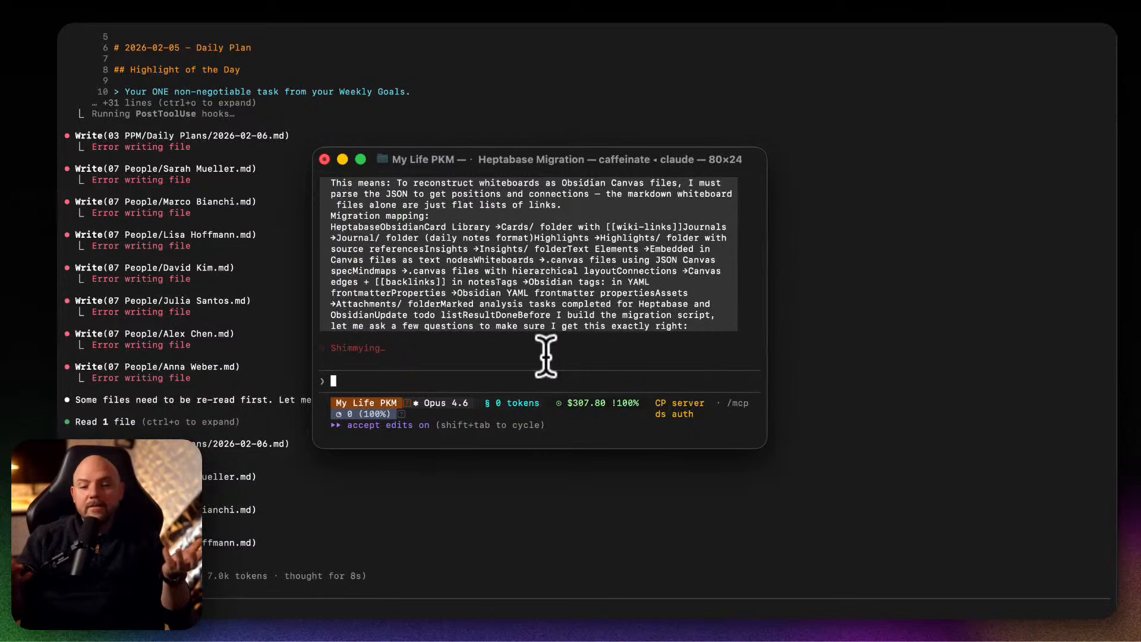
pyautogui.hotkey('shift', 'Tab')
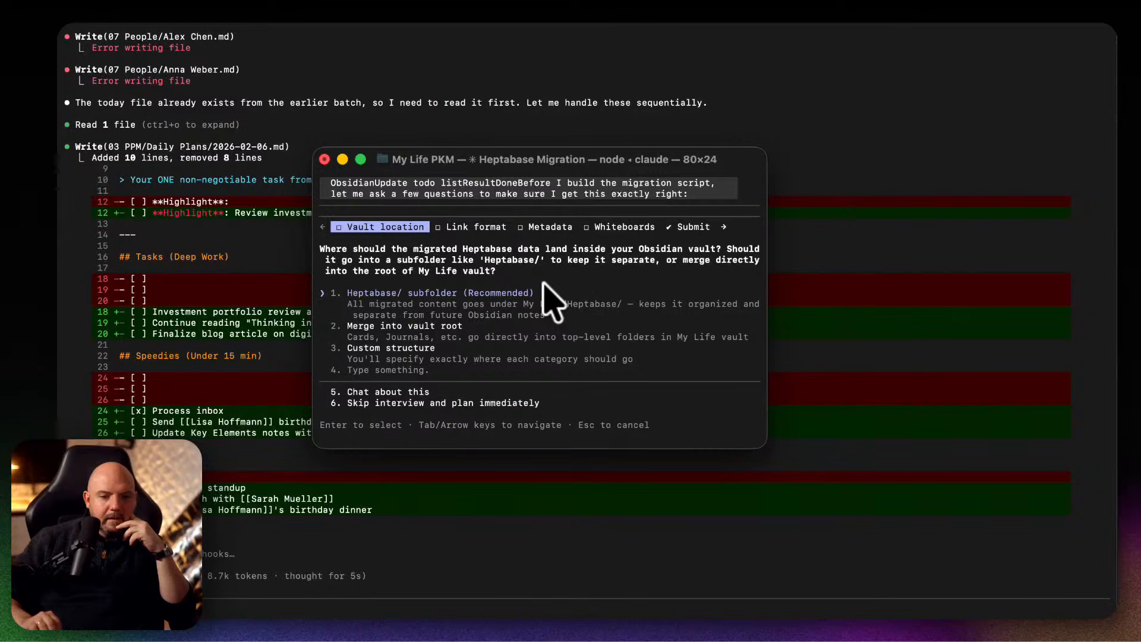
# Answer the vault location question with "Merge into vault root" and the link format question with "Wiki-links [[Note Name]]".
pyautogui.press('Down')
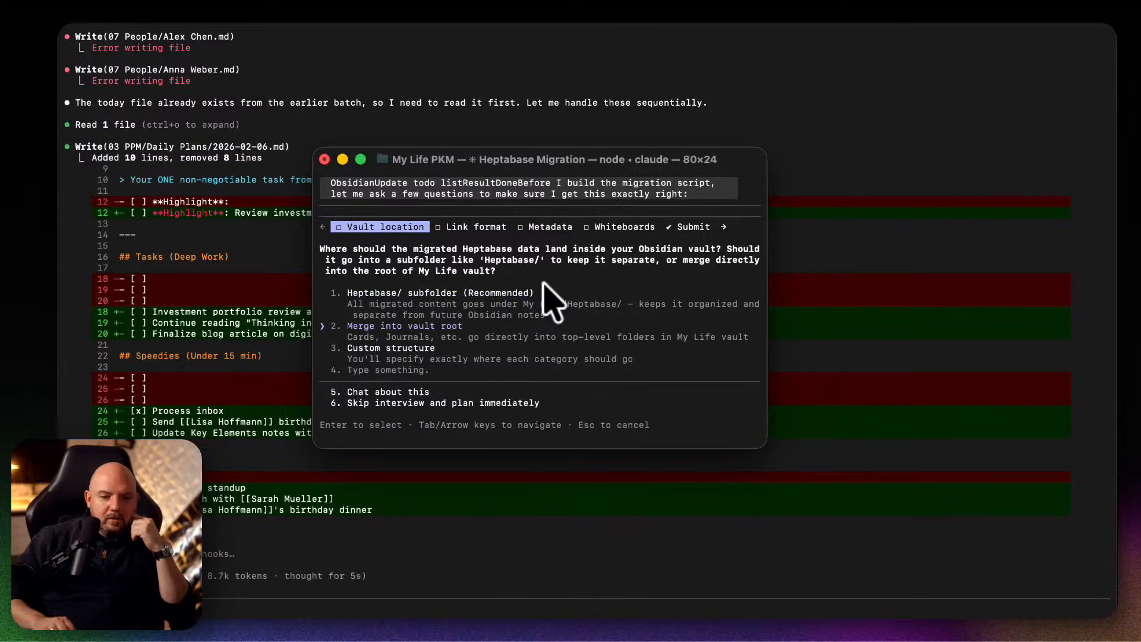
pyautogui.press('Return')
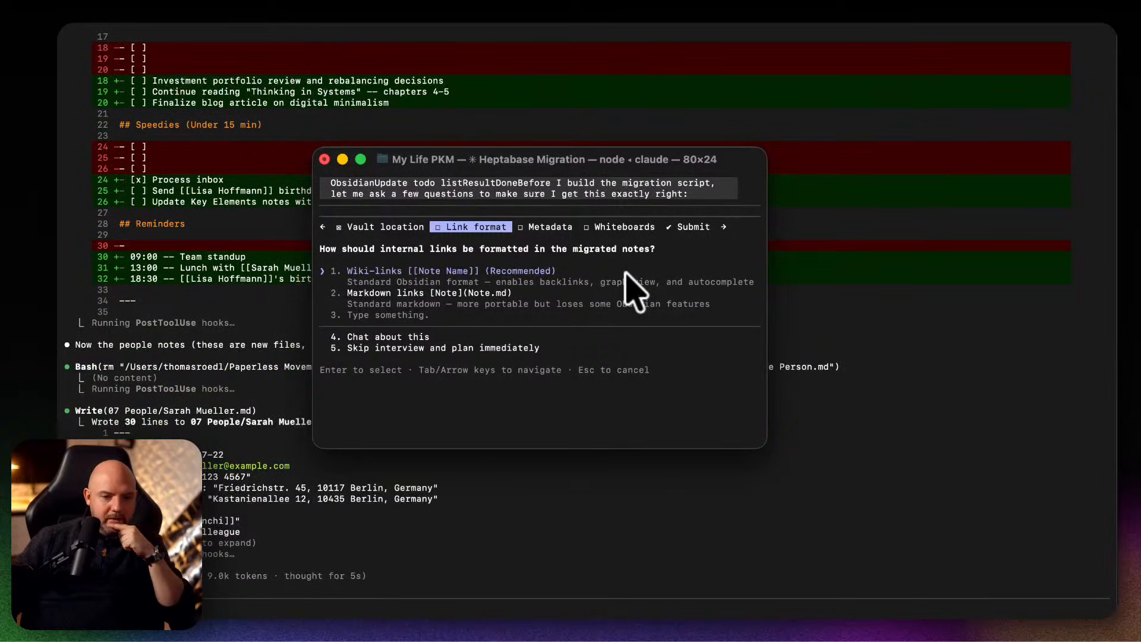
pyautogui.press('Down')
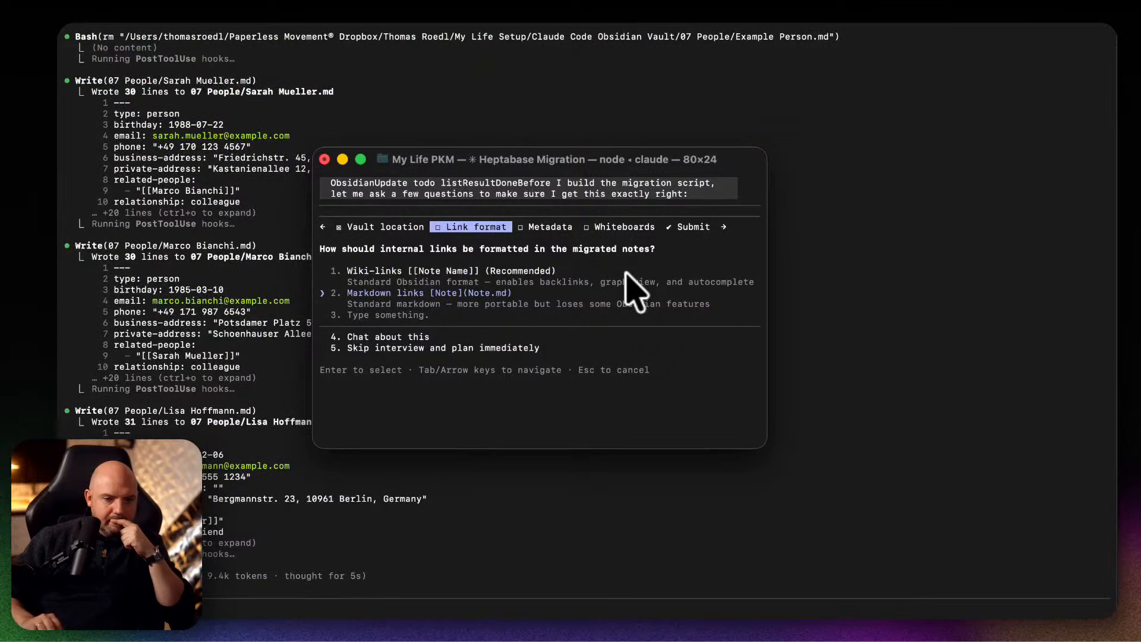
pyautogui.press('Return')
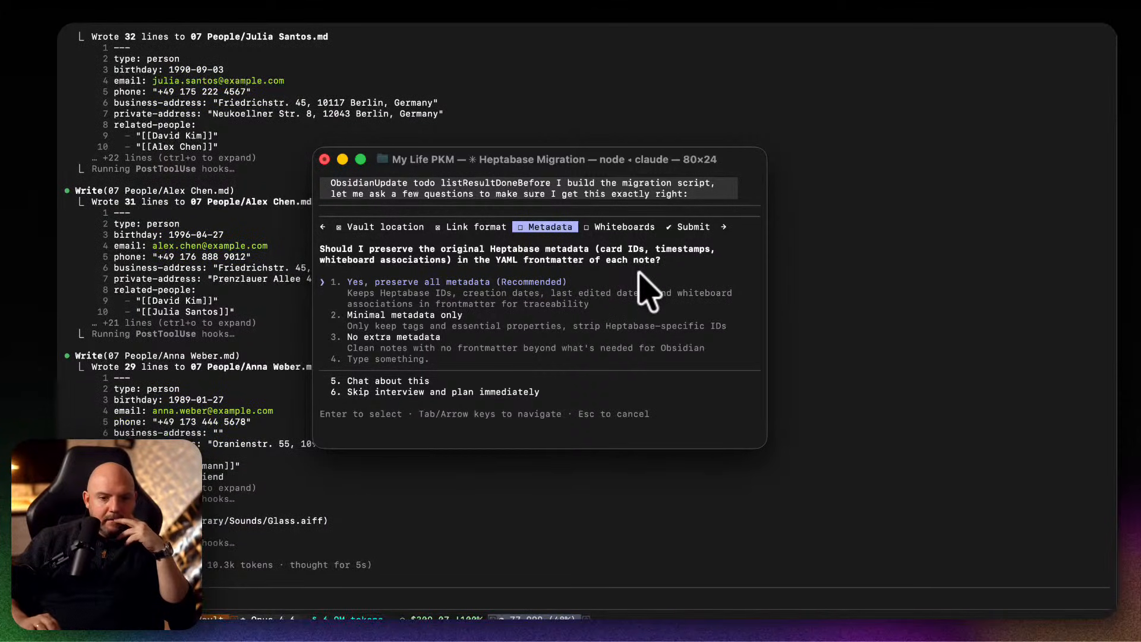
# Choose "Yes, preserve all metadata" and "All whiteboards" for the remaining migration questions, and submit the reviewed answers.
pyautogui.press('Return')
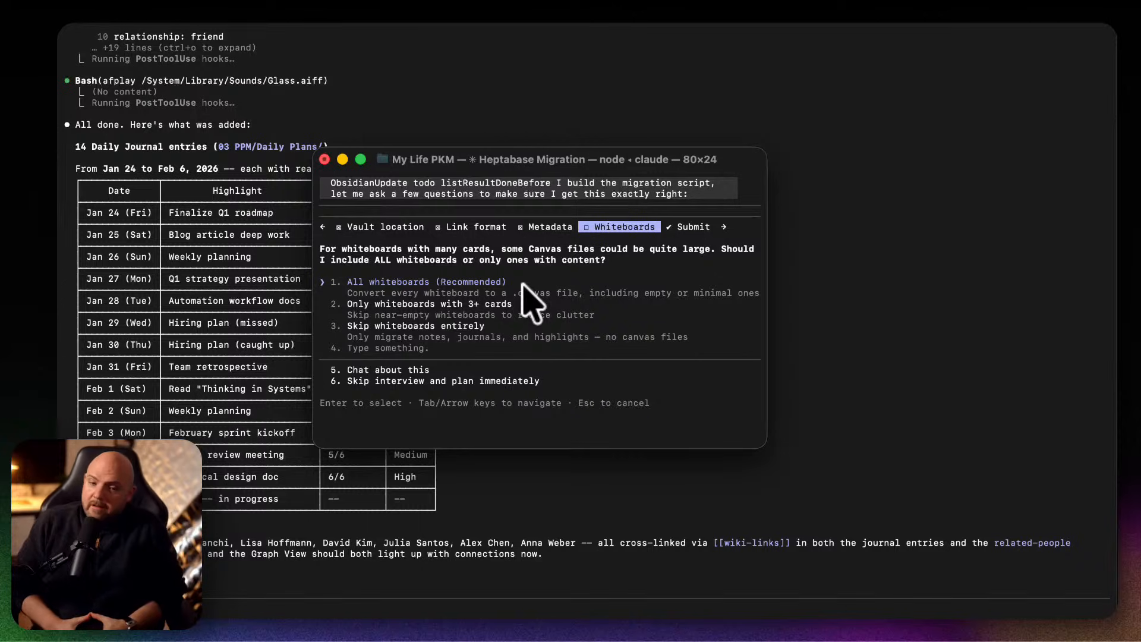
pyautogui.press('Return')
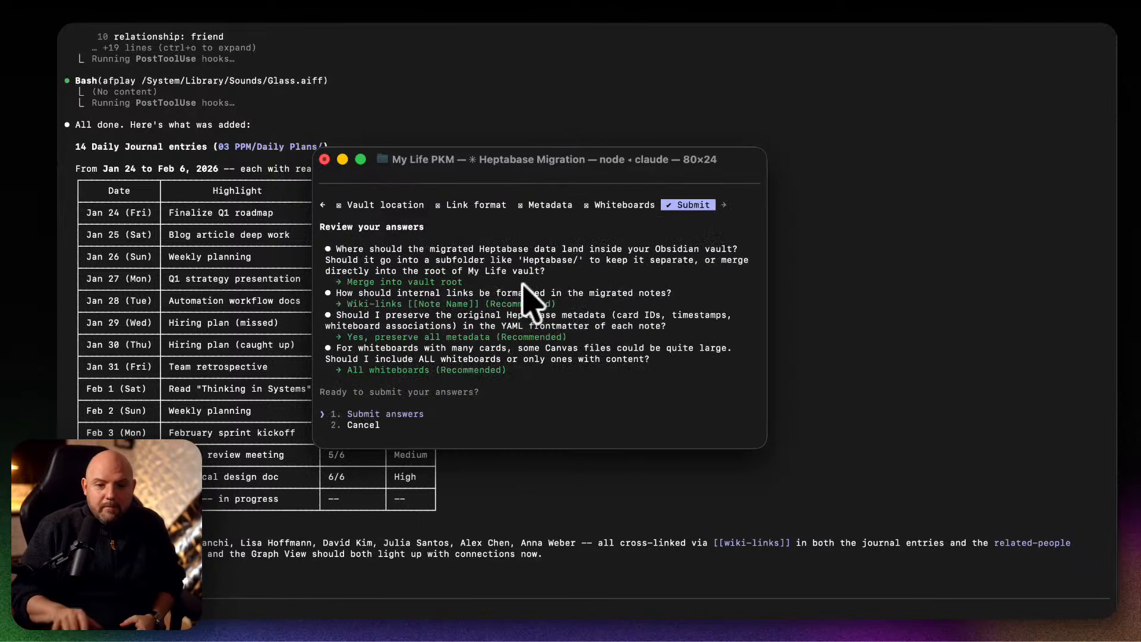
pyautogui.press('Left')
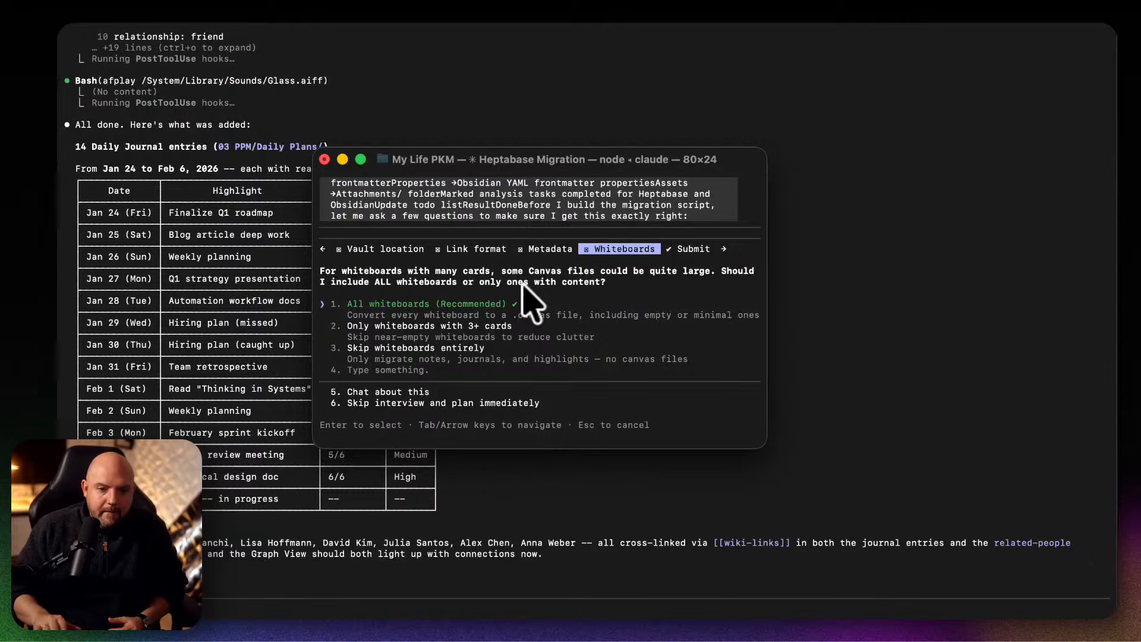
pyautogui.press('Right')
pyautogui.press('Return')
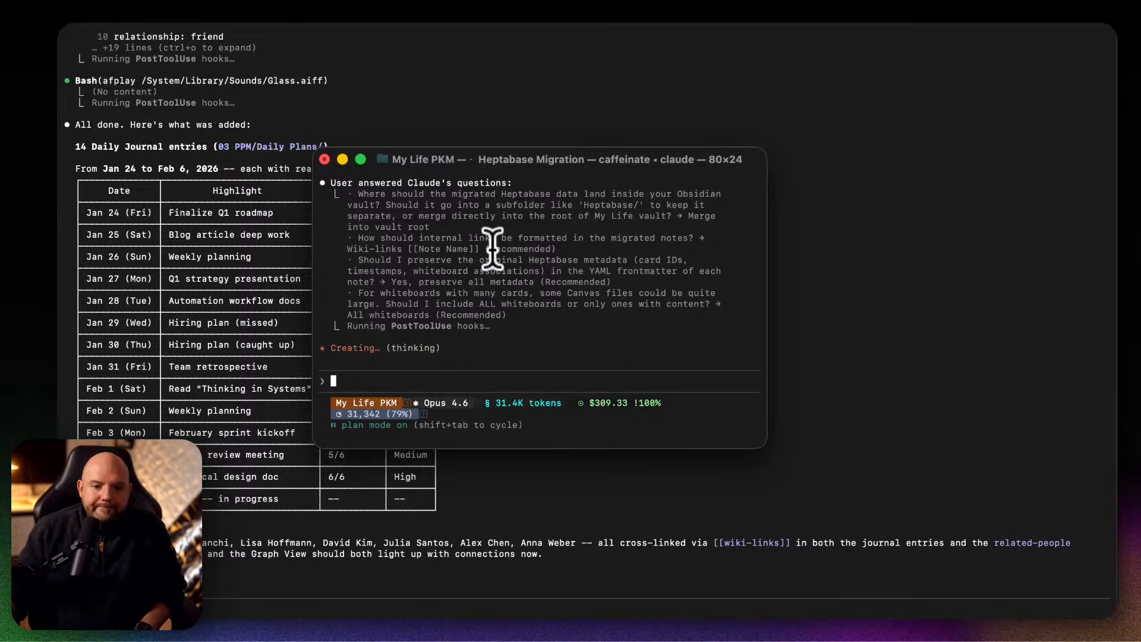
# Move the migration Terminal window out of the way and examine the mock-data summary, highlighting its closing paragraph about the people notes.
pyautogui.moveTo(556, 182); pyautogui.dragTo(136, 151)
pyautogui.click(521, 268)
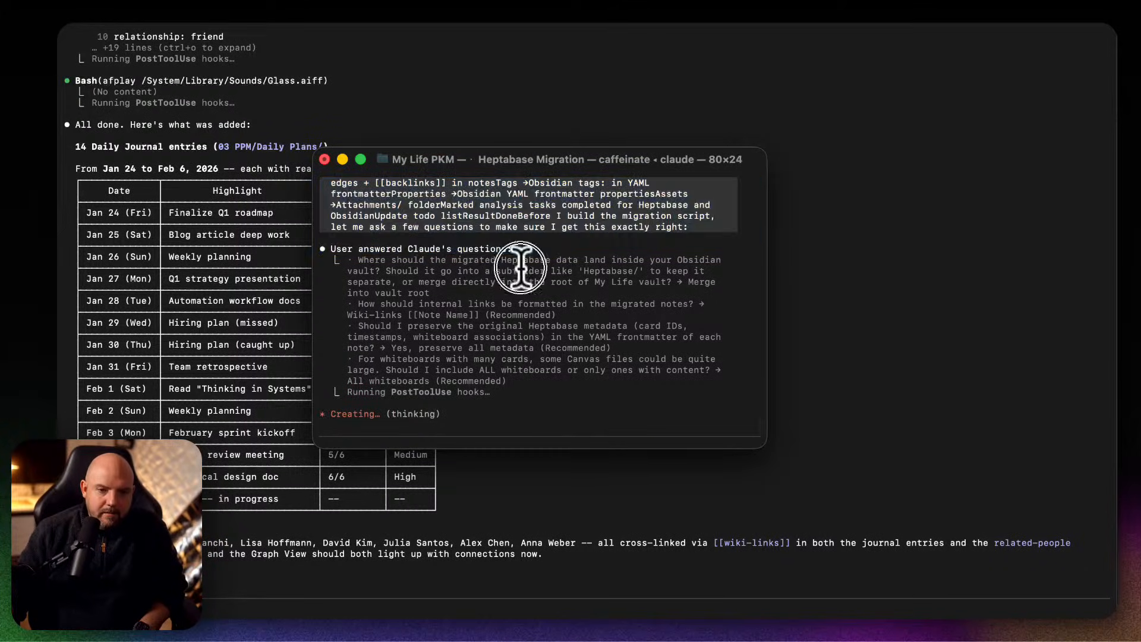
pyautogui.moveTo(557, 154); pyautogui.dragTo(557, 1)
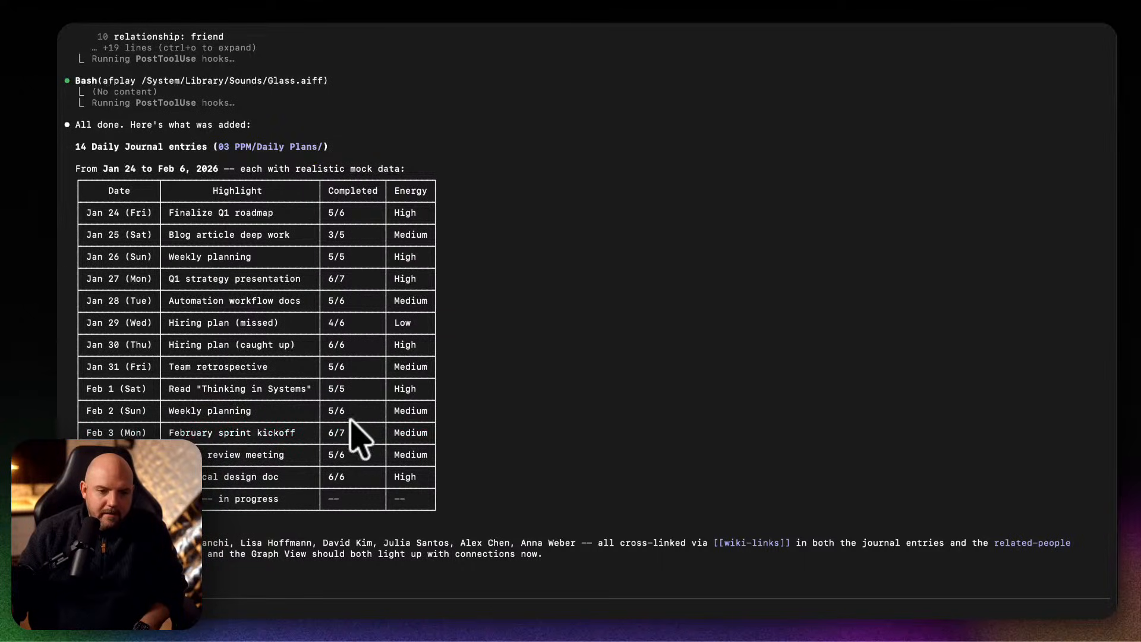
pyautogui.moveTo(202, 543); pyautogui.dragTo(538, 555)
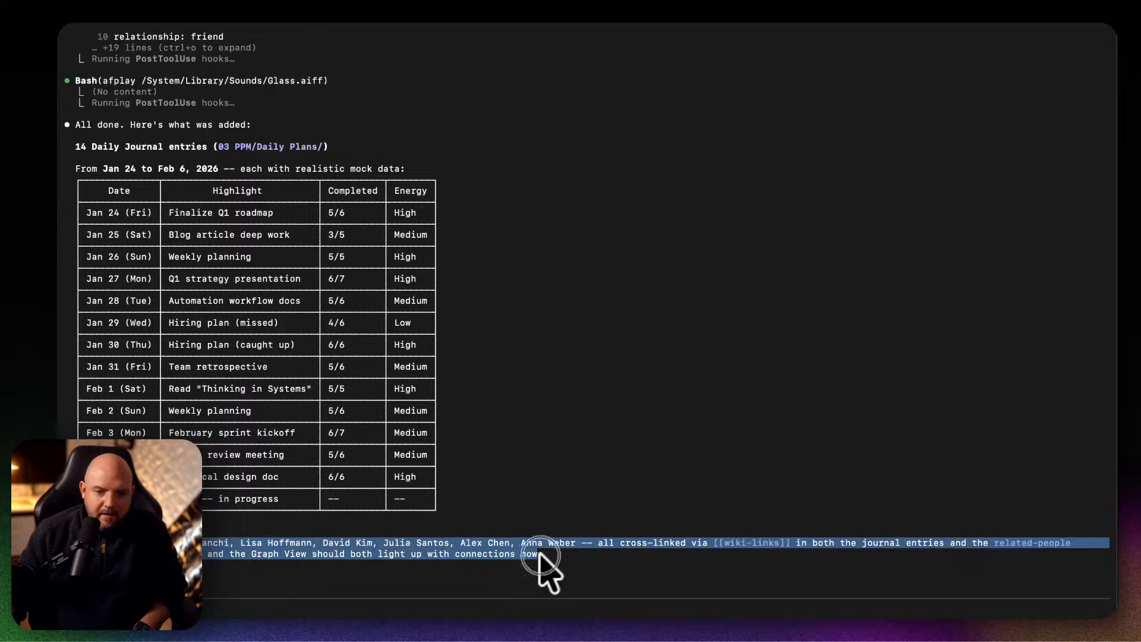
# Switch to the vault's Obsidian window and view the People base and the first person note in the 07 People folder.
pyautogui.hotkey('ctrl', 'Up')
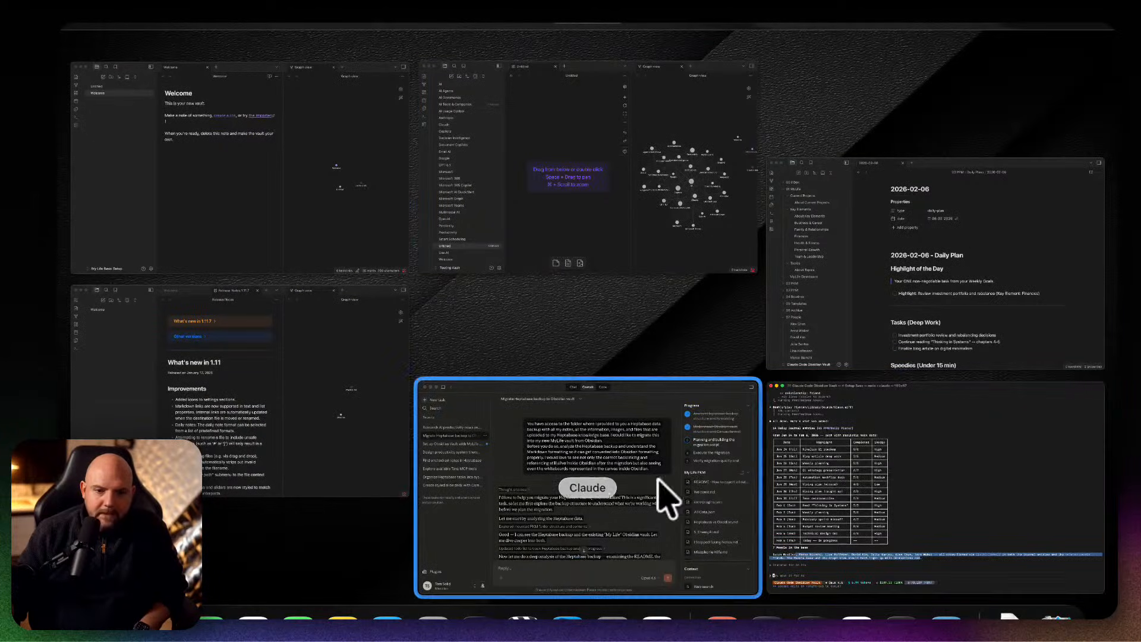
pyautogui.click(918, 318)
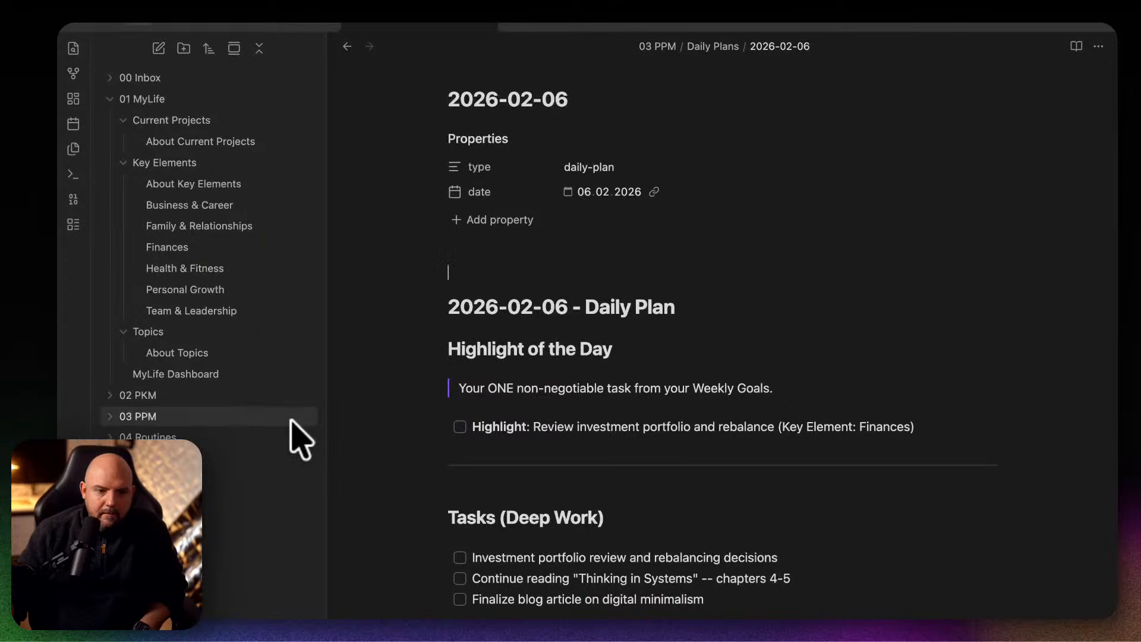
pyautogui.scroll(-3, 219, 531)
pyautogui.scroll(2, 209, 534)
pyautogui.click(204, 575)
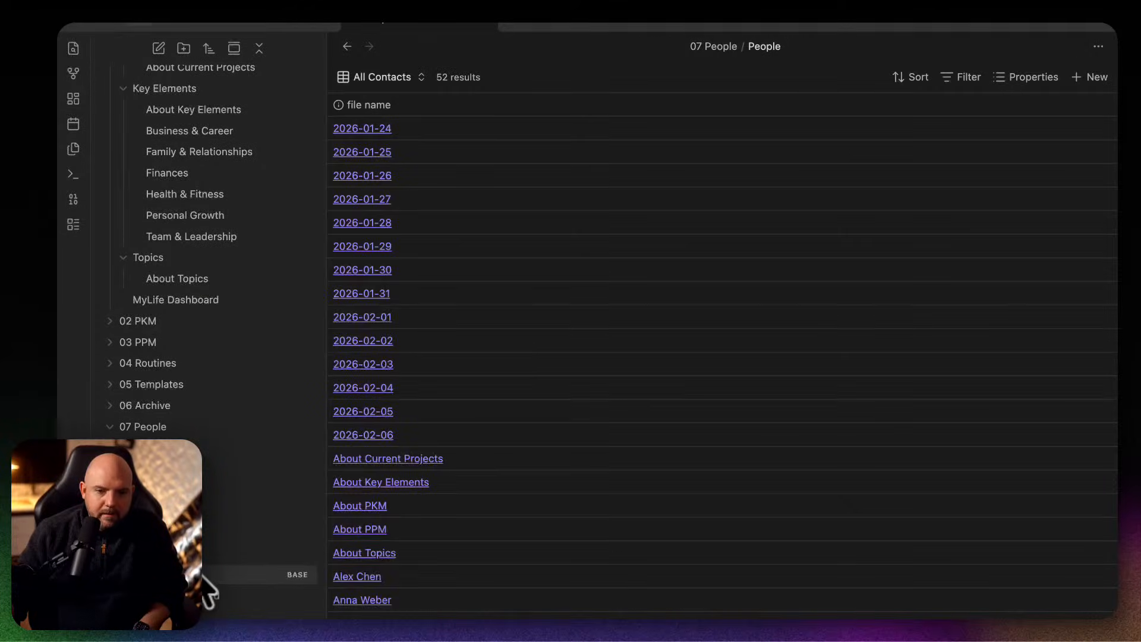
pyautogui.scroll(-1, 208, 585)
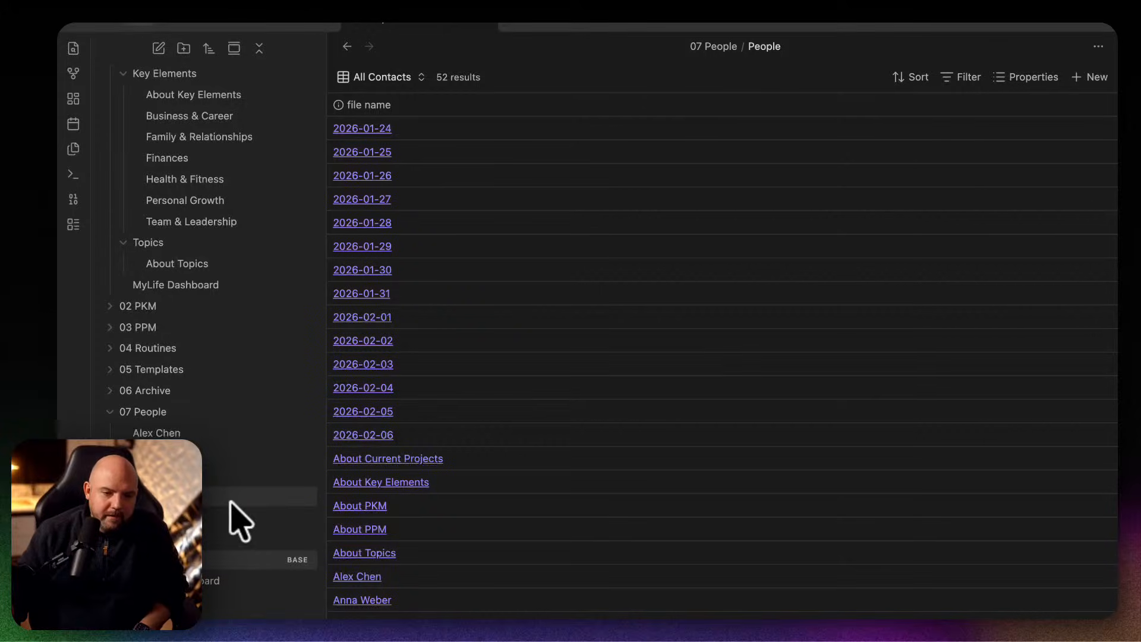
pyautogui.click(219, 435)
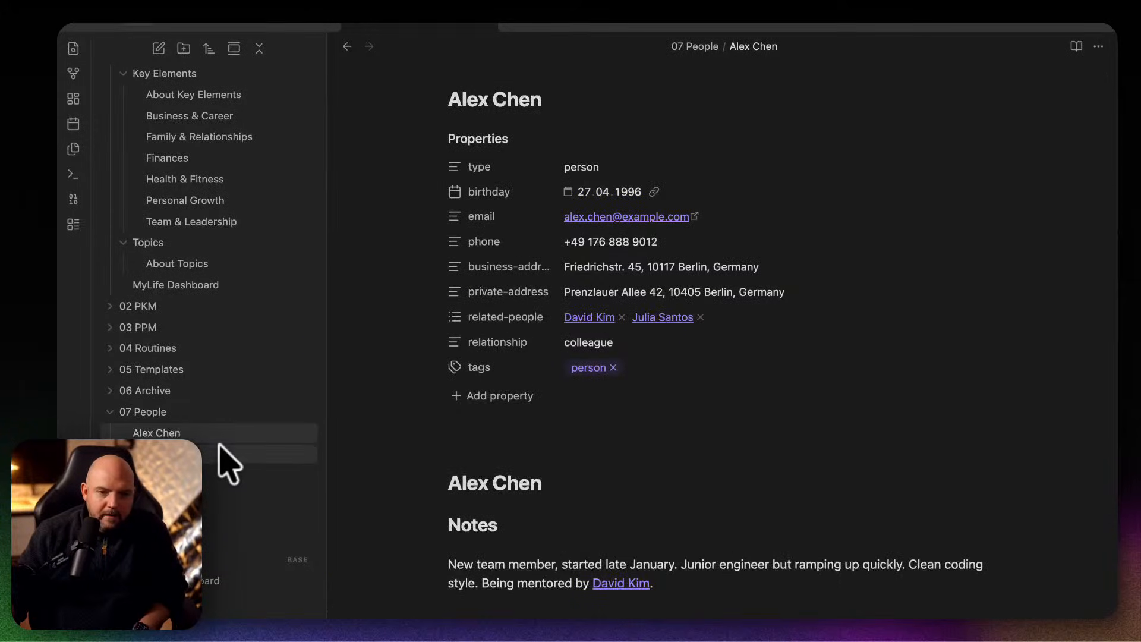
# View the next three person notes in the 07 People folder, including their properties and related people.
pyautogui.click(219, 453)
pyautogui.click(220, 474)
pyautogui.click(218, 498)
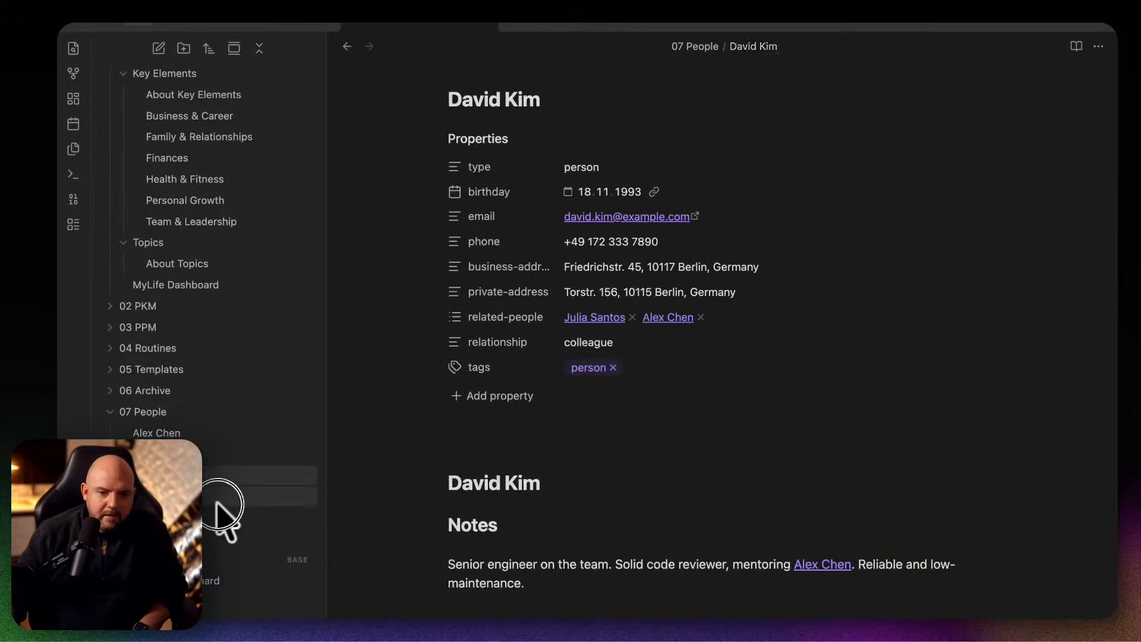
pyautogui.scroll(3, 216, 538)
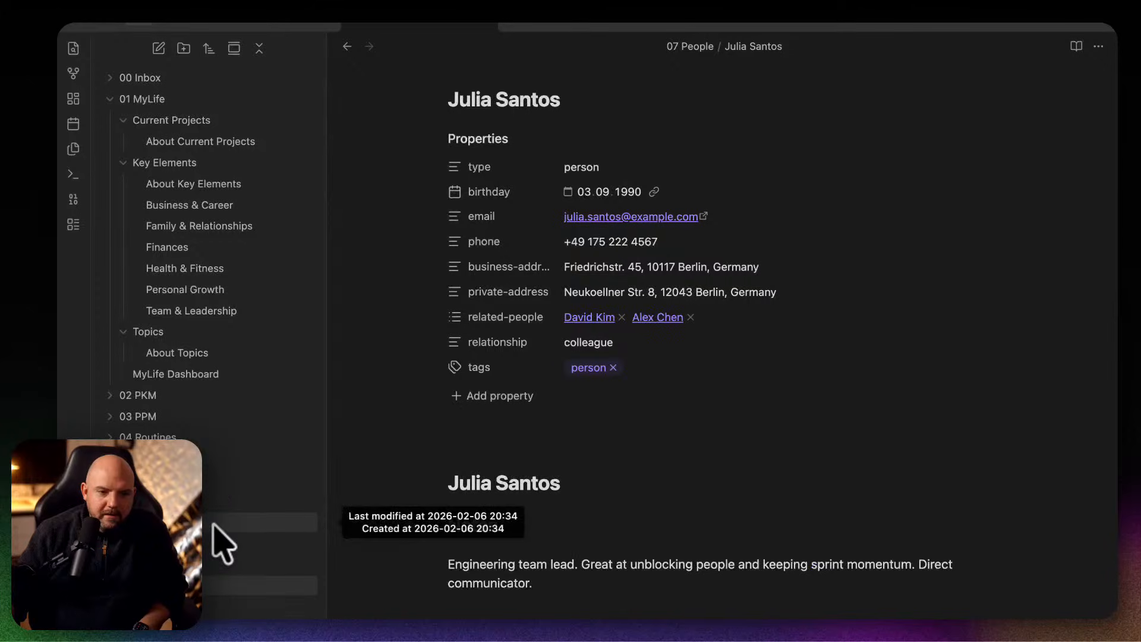
# Open today's daily note and read through its tasks, speedies, reminders and end-of-day review.
pyautogui.click(72, 123)
pyautogui.scroll(-5, 898, 469)
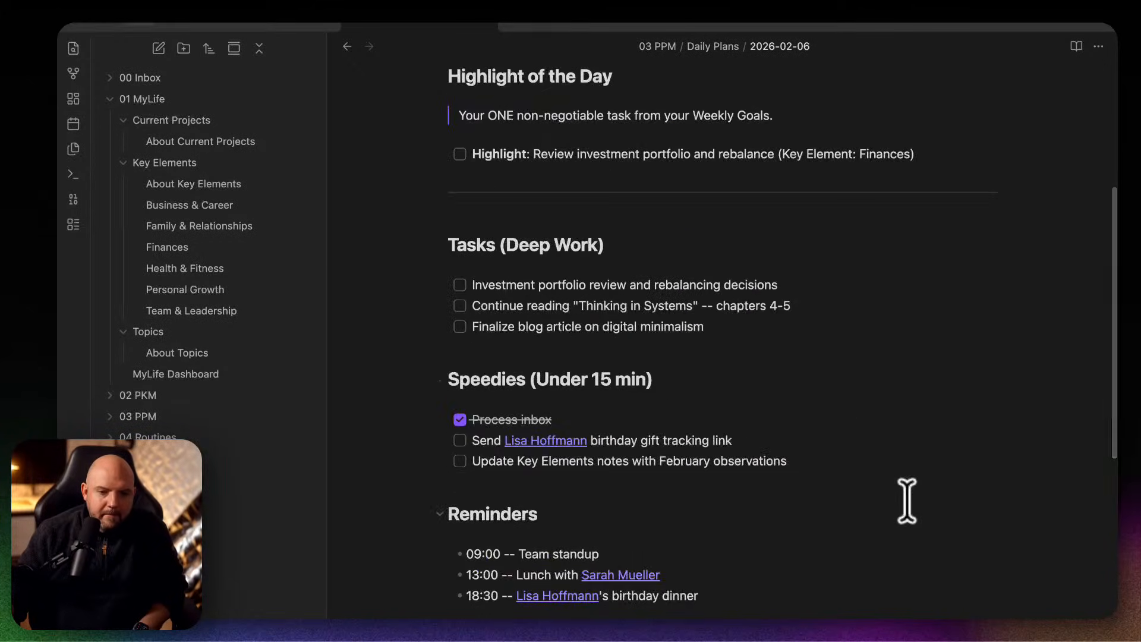
pyautogui.scroll(-3, 906, 501)
pyautogui.scroll(4, 907, 501)
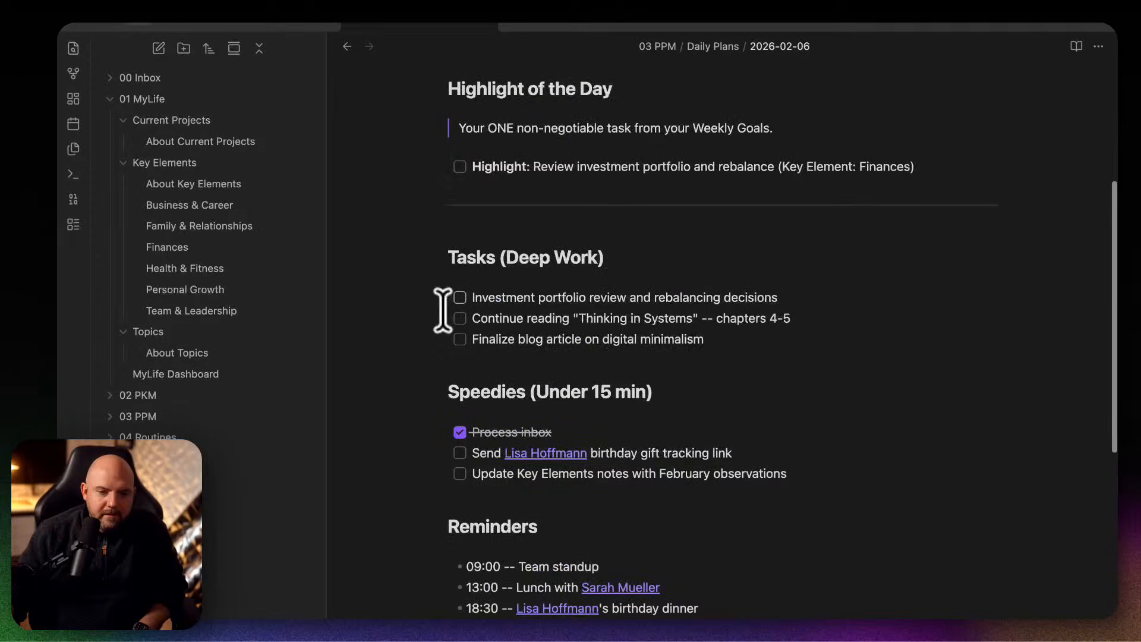
pyautogui.scroll(-4, 828, 486)
pyautogui.scroll(5, 817, 477)
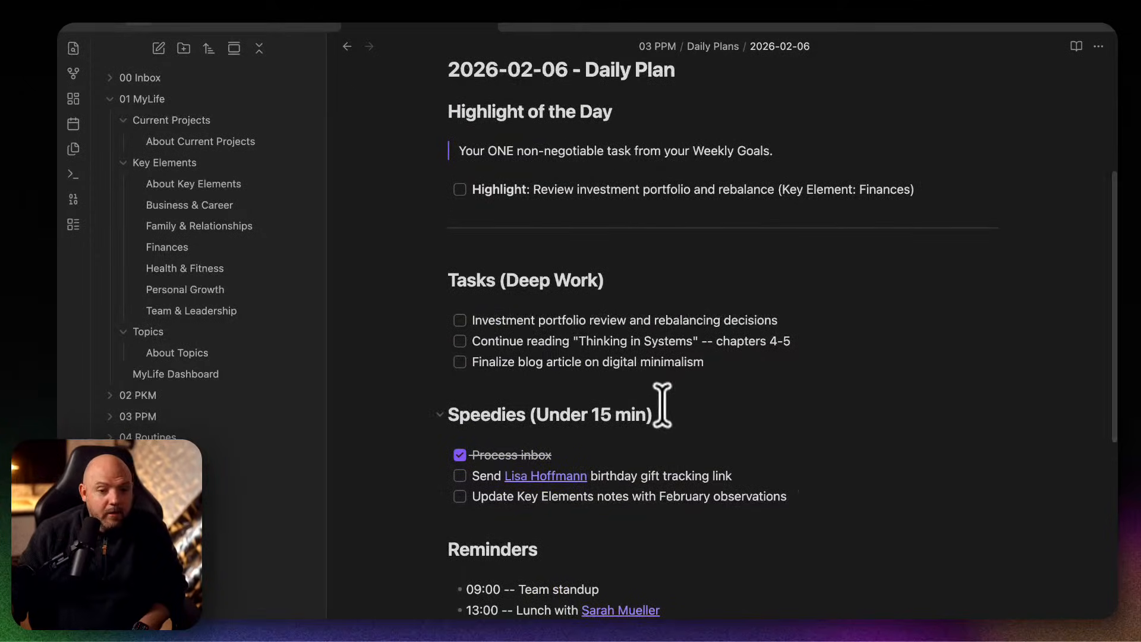
pyautogui.scroll(-2, 656, 514)
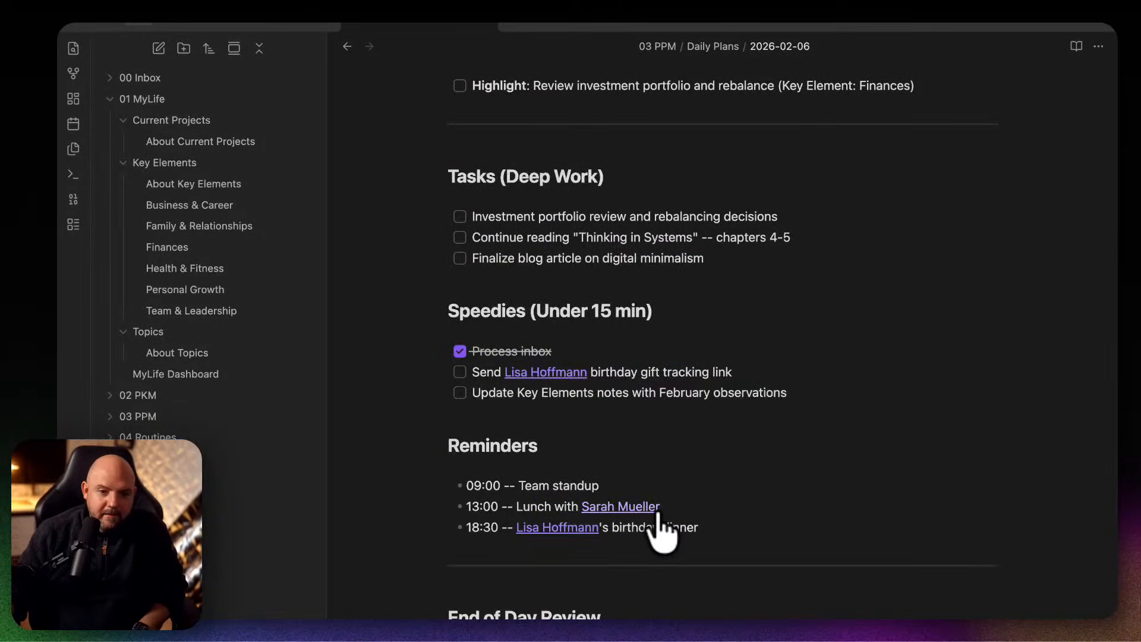
pyautogui.scroll(-2, 660, 529)
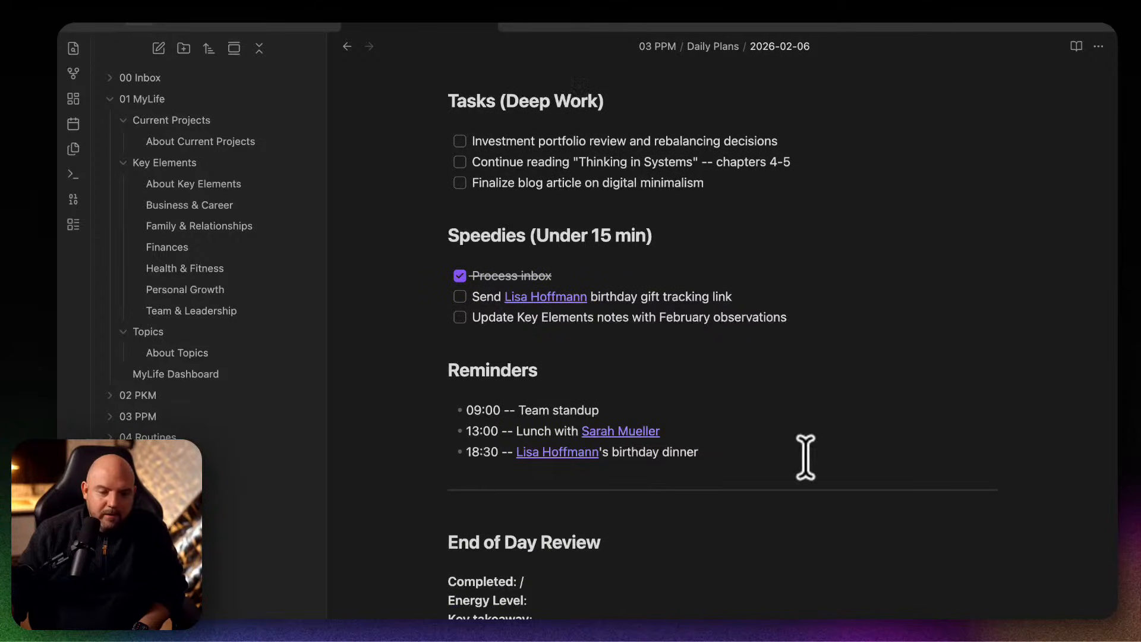
pyautogui.scroll(-1, 805, 458)
pyautogui.scroll(2, 805, 458)
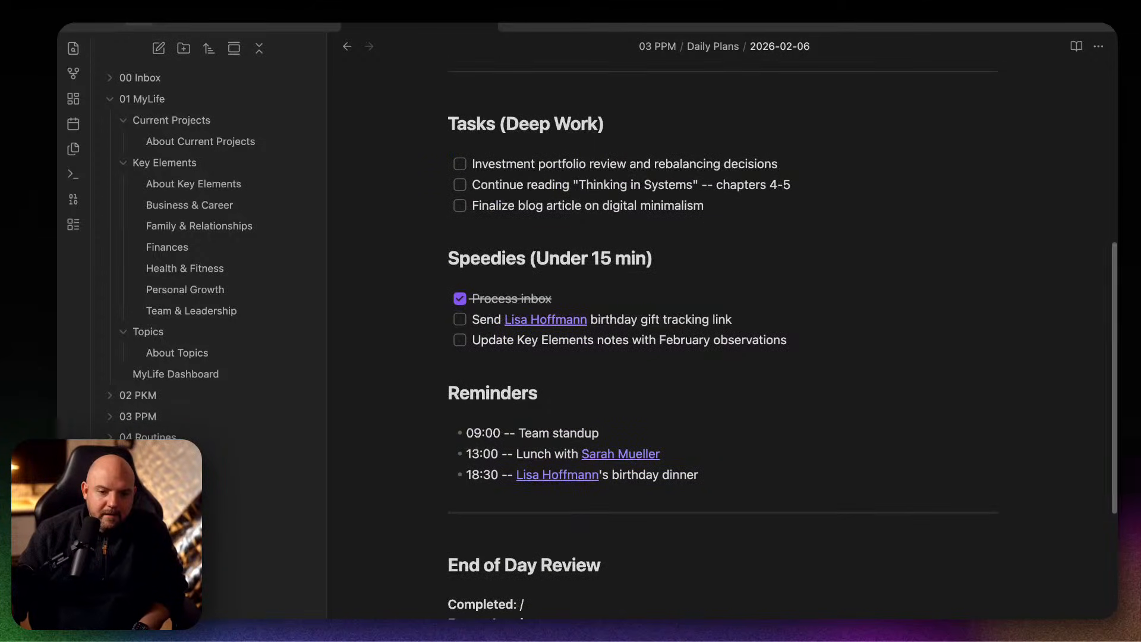
# Switch to the Claude Code session in Terminal and bring up its MCP servers with the /mcp command.
pyautogui.click(722, 624)
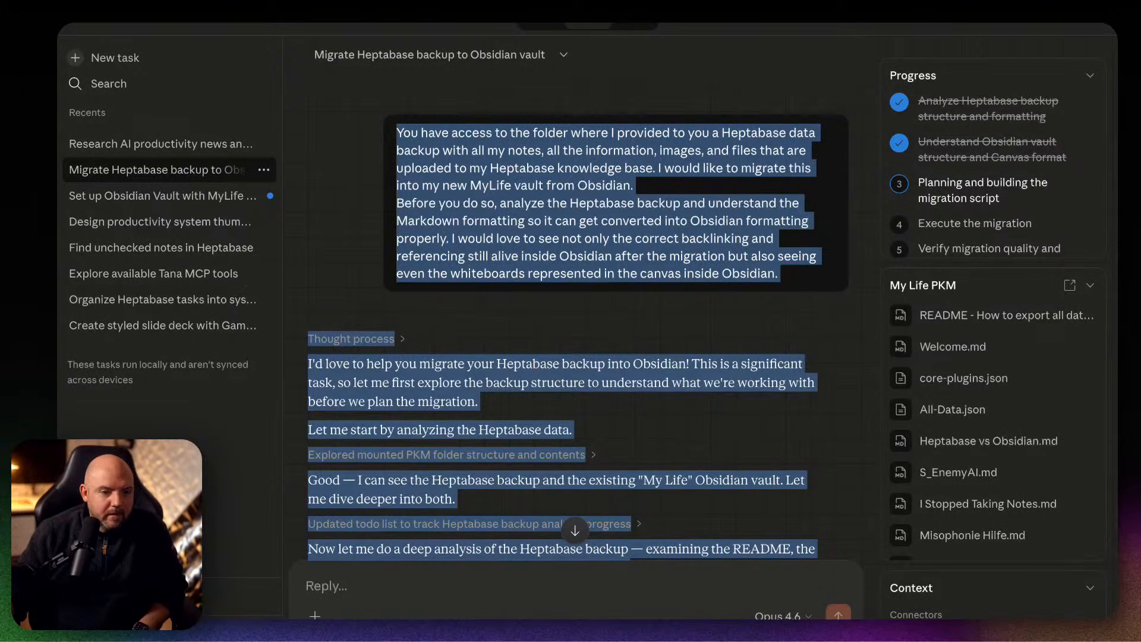
pyautogui.click(950, 624)
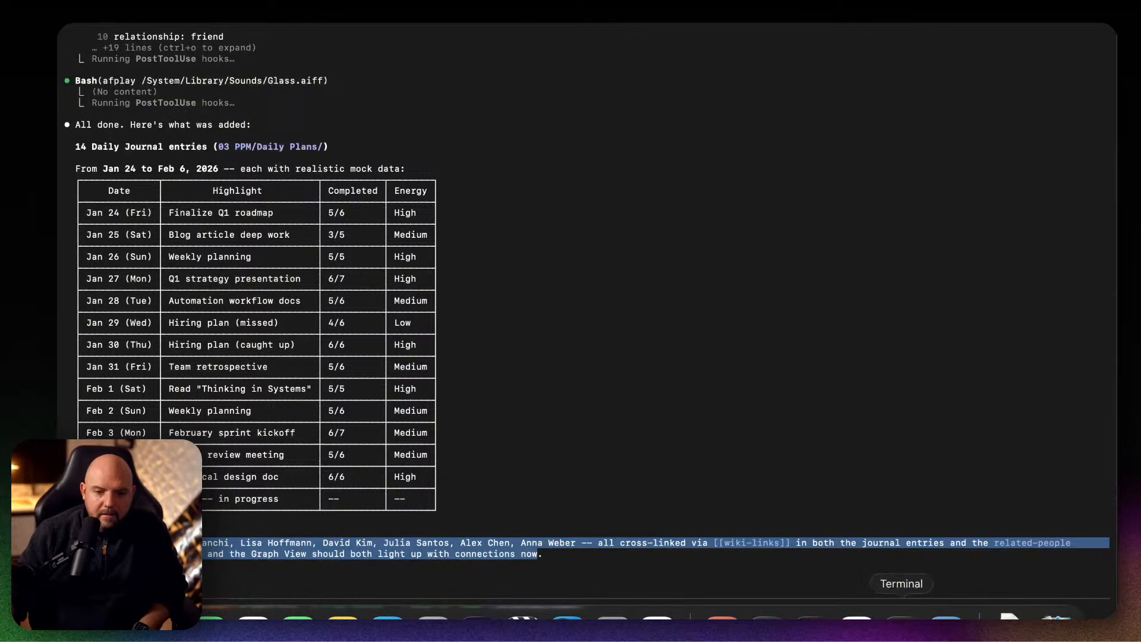
pyautogui.click(278, 556)
pyautogui.write('/')
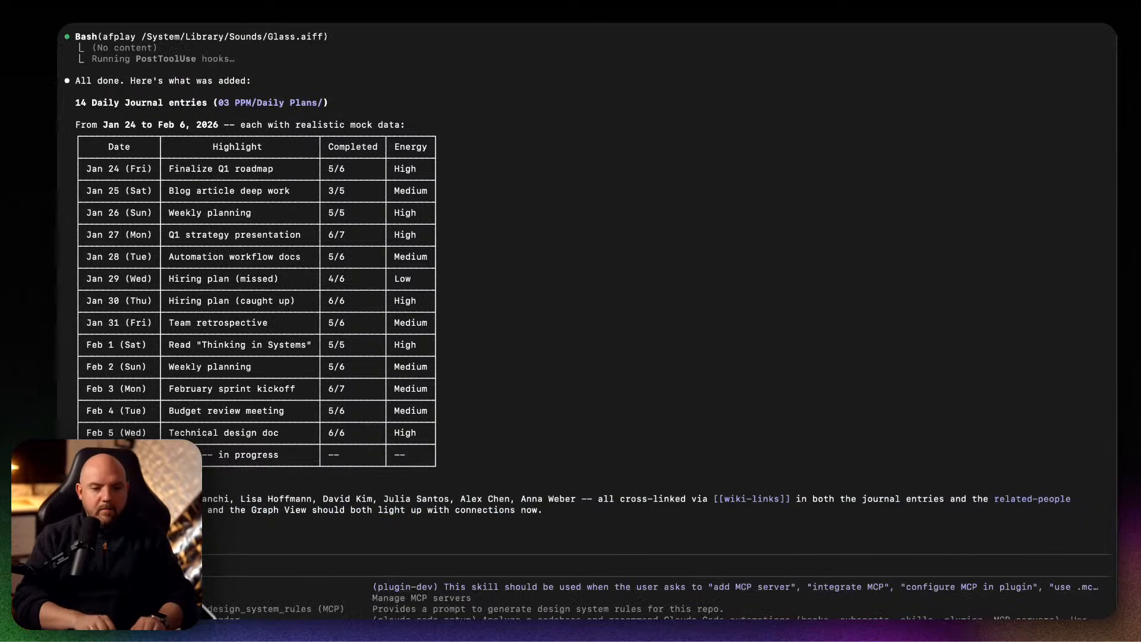
pyautogui.write('mcp')
pyautogui.press('Return')
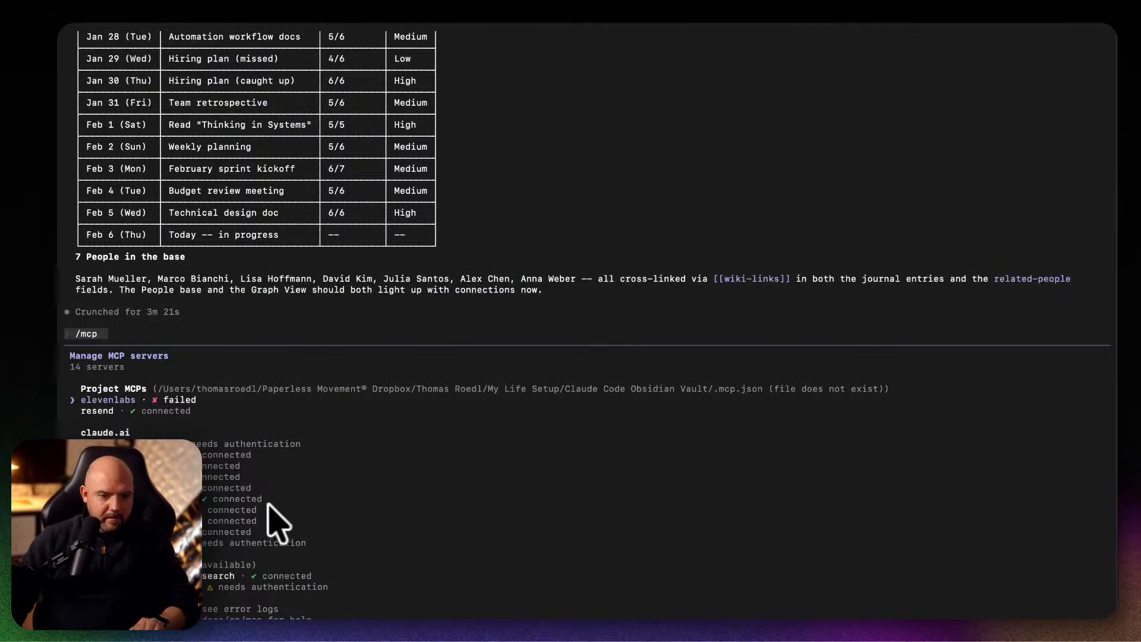
# Look through the claude.ai connectors in the MCP server list and dismiss the list.
pyautogui.press('Down')
pyautogui.press('Down')
pyautogui.press('Down')
pyautogui.press('Down')
pyautogui.press('Down')
pyautogui.press('Down')
pyautogui.press('Down')
pyautogui.press('Down')
pyautogui.press('Down')
pyautogui.press('Down')
pyautogui.press('Down')
pyautogui.press('Down')
pyautogui.press('Down')
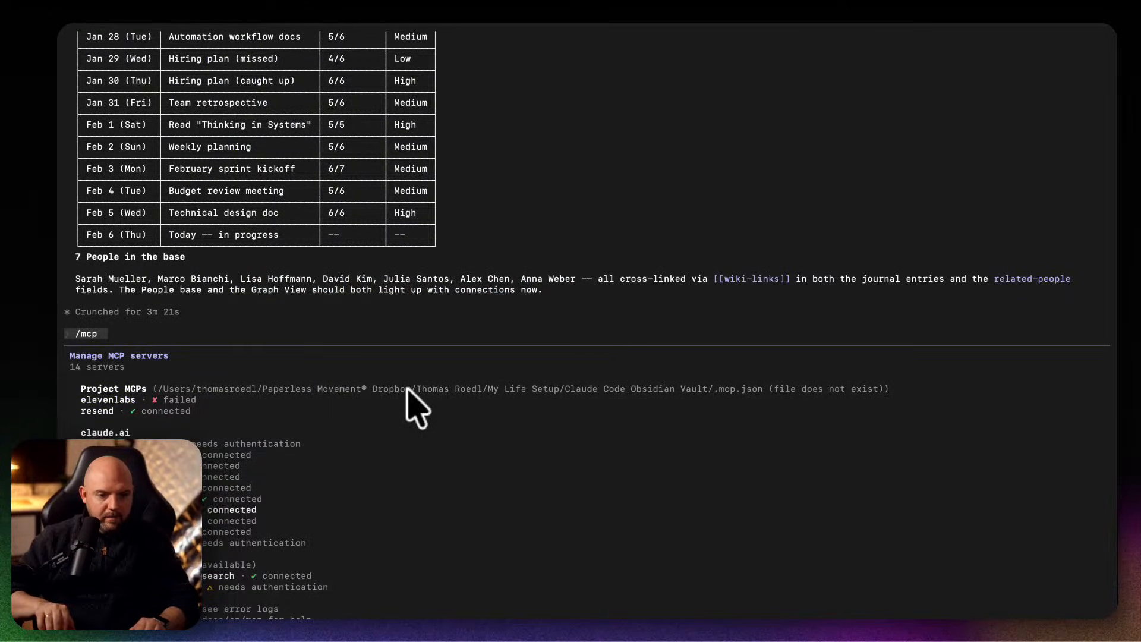
pyautogui.press('Down')
pyautogui.press('Down')
pyautogui.press('Down')
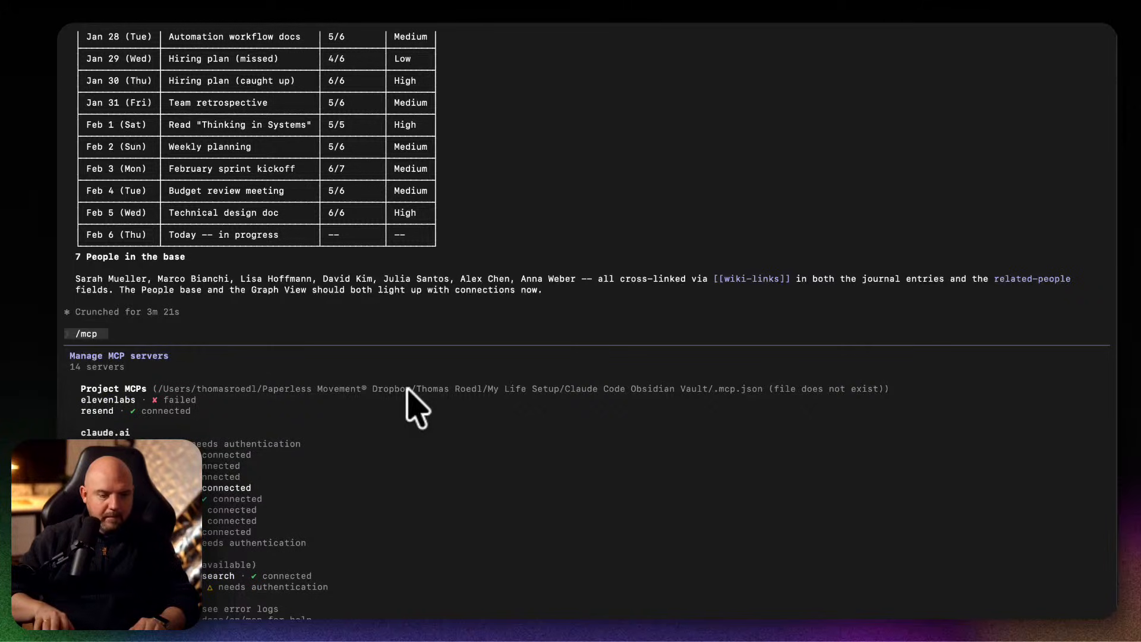
pyautogui.press('Up')
pyautogui.press('Up')
pyautogui.press('Up')
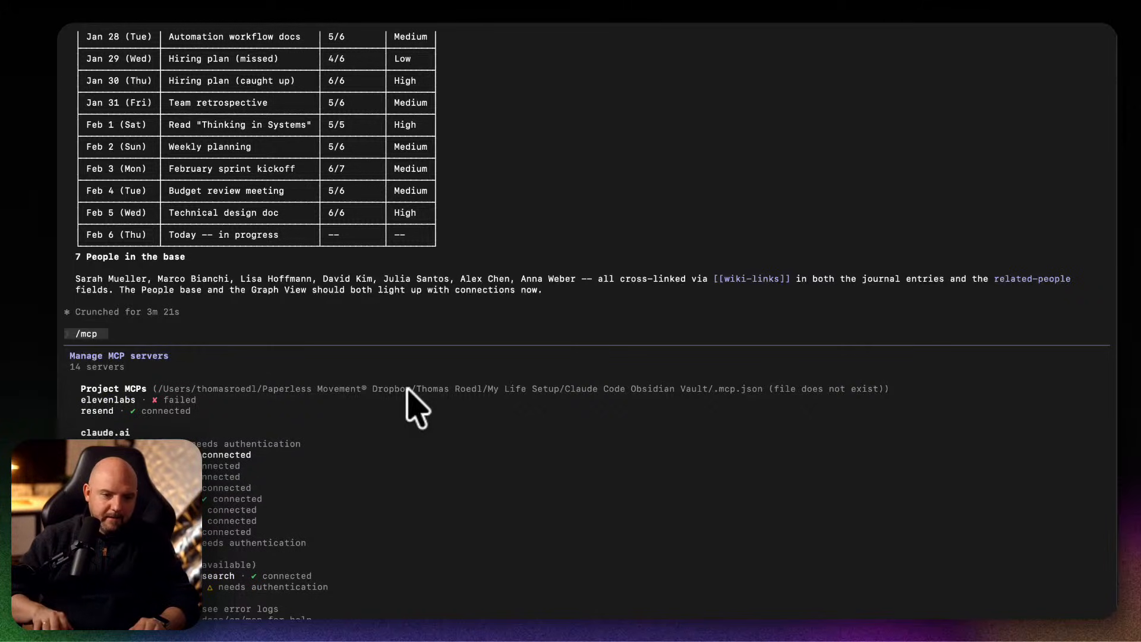
pyautogui.press('Down')
pyautogui.press('Down')
pyautogui.press('Down')
pyautogui.press('Down')
pyautogui.press('Down')
pyautogui.press('Down')
pyautogui.press('Down')
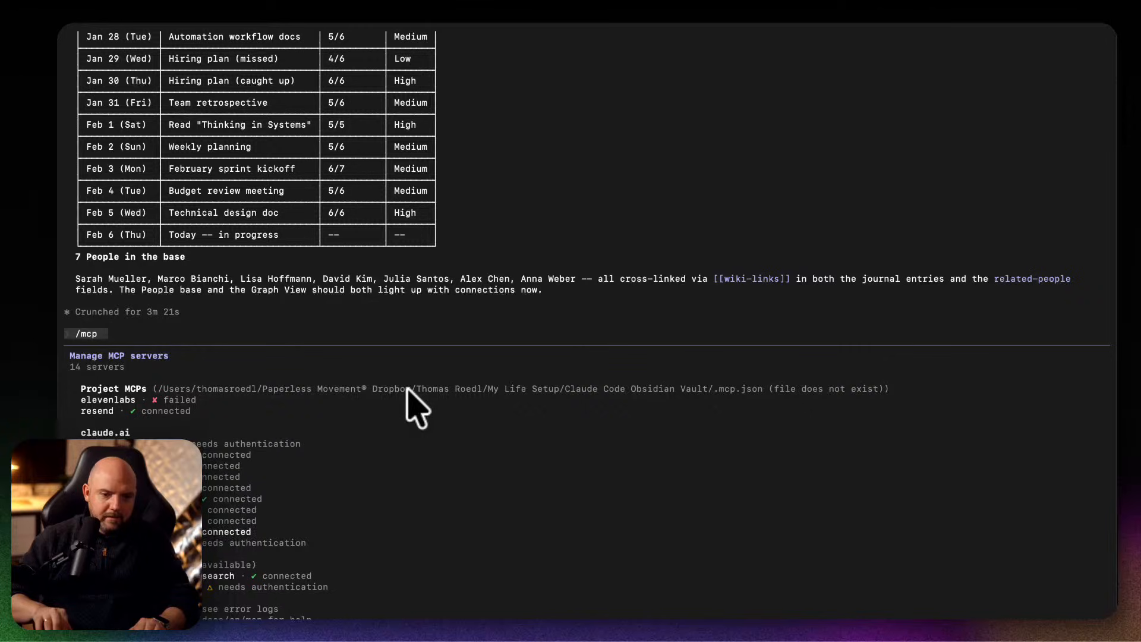
pyautogui.press('Escape')
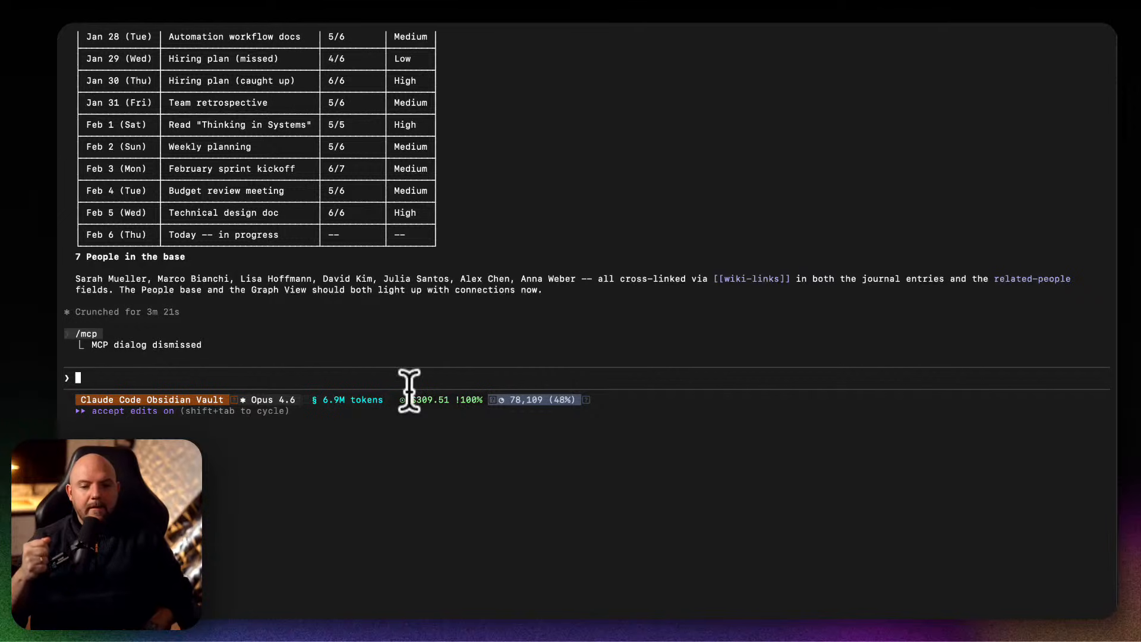
# Submit the prompt to turn unchecked Obsidian checkboxes into Todoist tasks and check them off, and allow Todoist Add Tasks without asking again for this vault.
pyautogui.write("From the last, we'll find all the open tasks inside Obsidian (which are just the unchecked checkboxes). We'll create a task inside Todoist and then check them off inside Obsidian.")
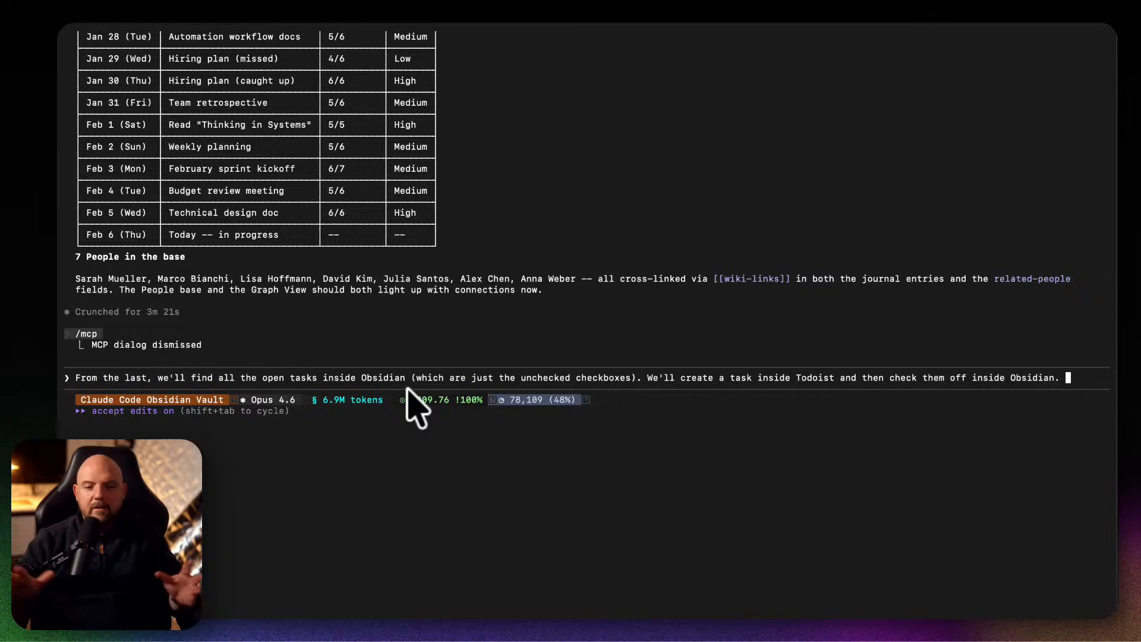
pyautogui.press('Return')
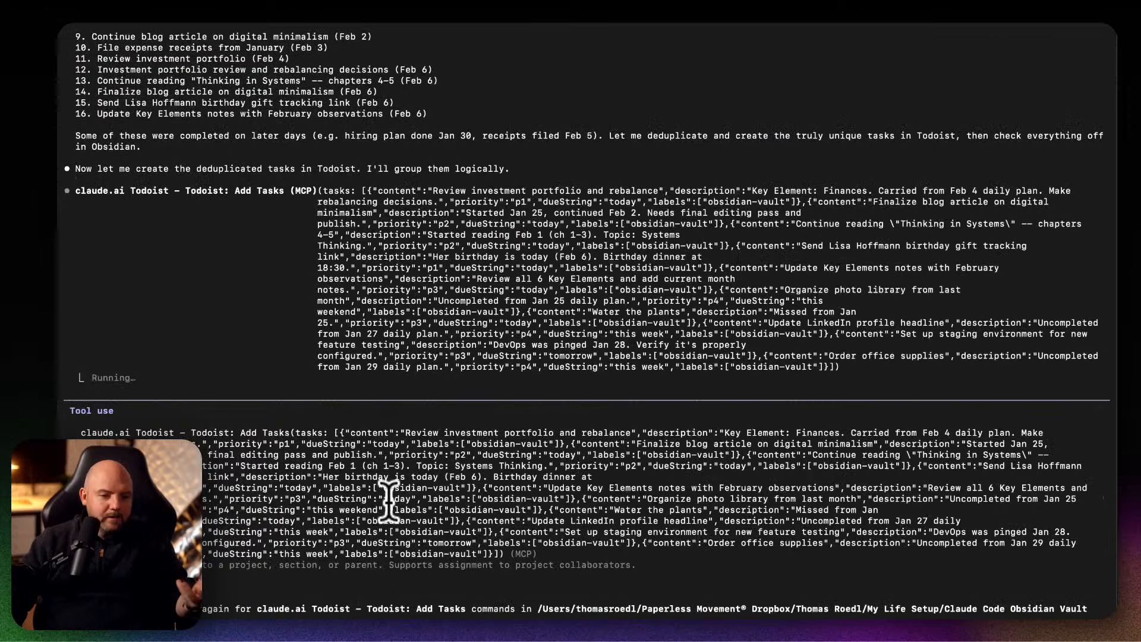
pyautogui.press('Down')
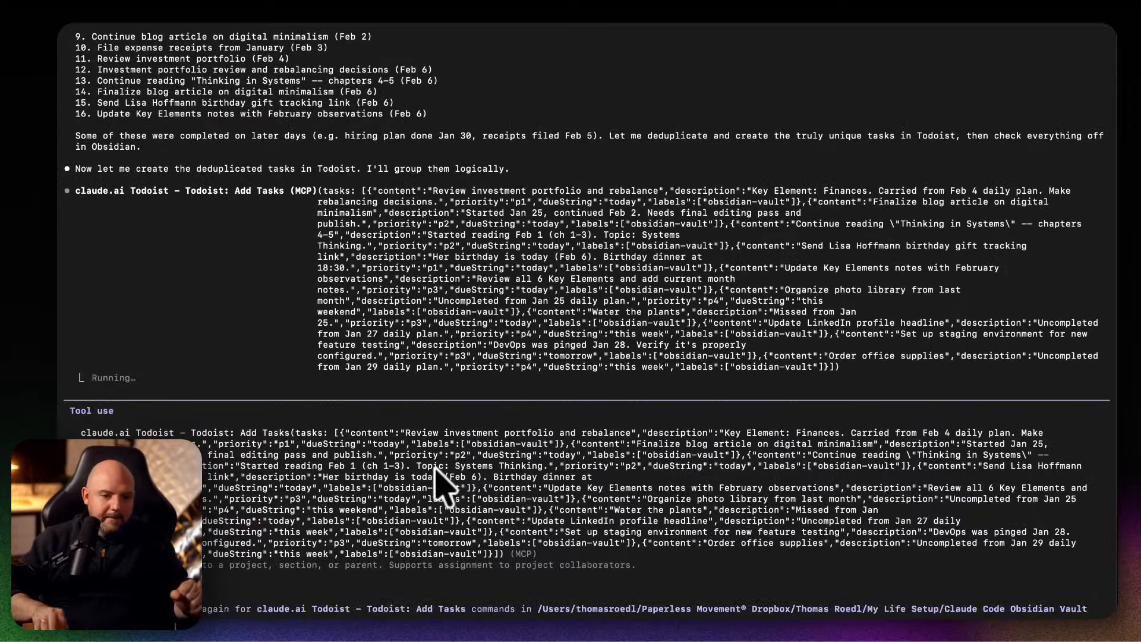
pyautogui.press('Return')
# Review the open tasks that Claude collected from the daily plans, highlighting the whole numbered list.
pyautogui.scroll(10, 439, 380)
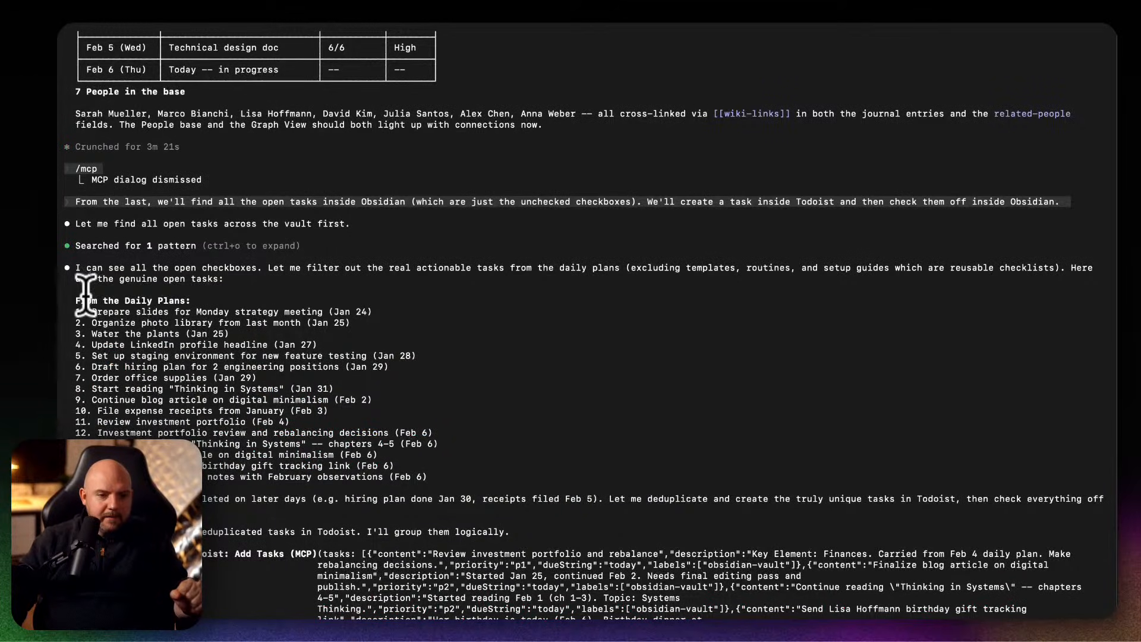
pyautogui.moveTo(92, 300); pyautogui.dragTo(403, 481)
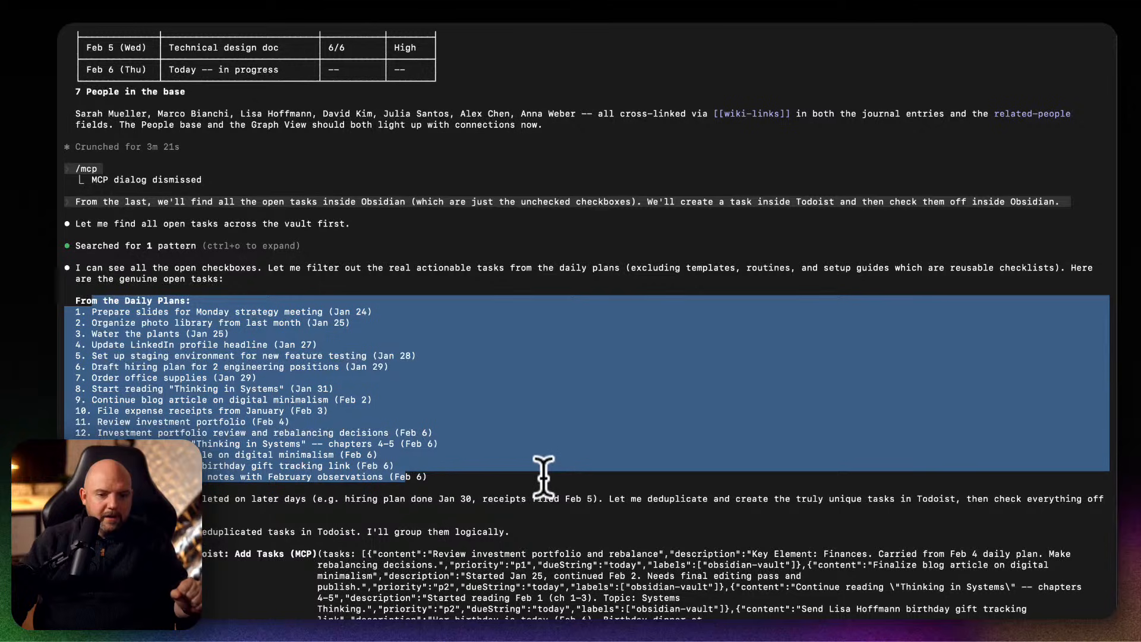
pyautogui.moveTo(542, 477); pyautogui.dragTo(161, 297)
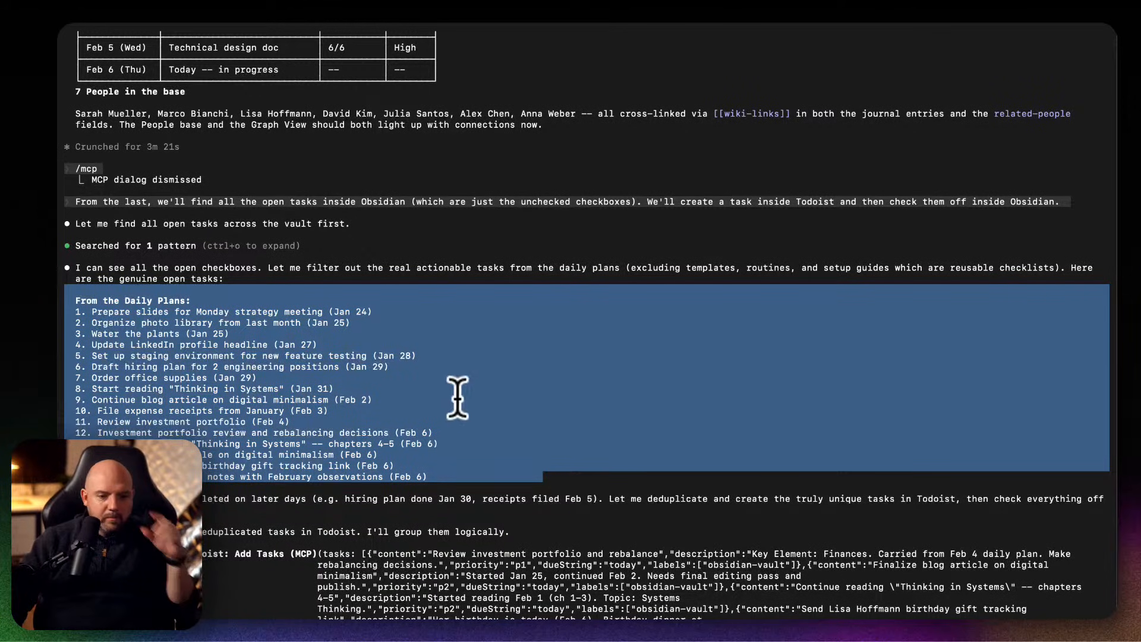
# Follow the output of the Todoist Add Tasks calls, highlighting the sentence about testing the connection with a simpler call.
pyautogui.scroll(-5, 457, 395)
pyautogui.scroll(-3, 634, 442)
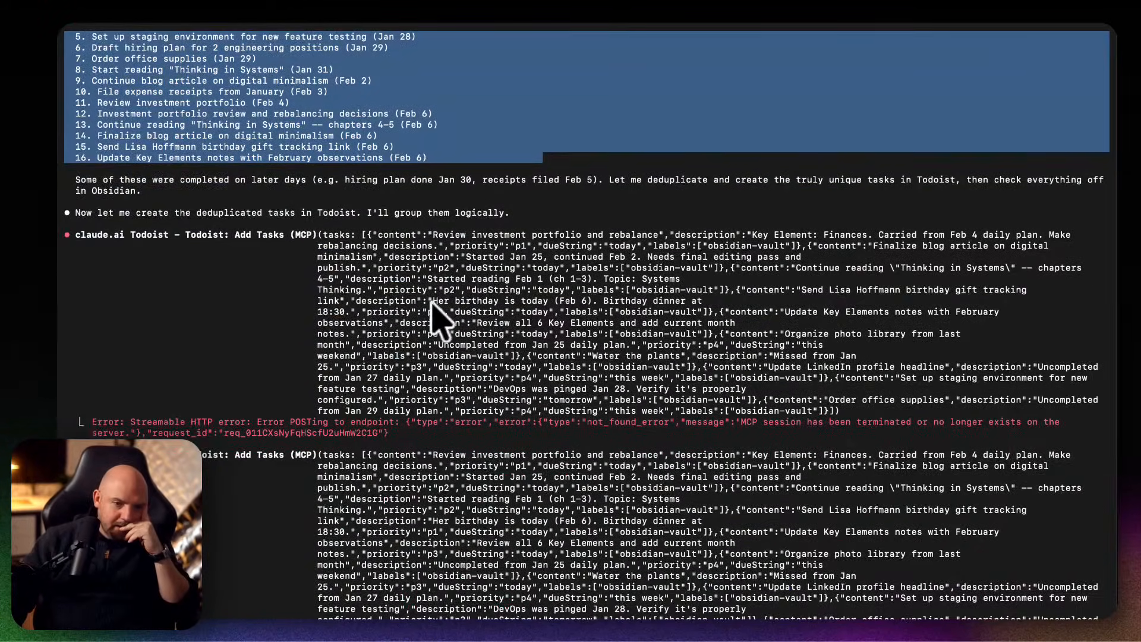
pyautogui.scroll(-8, 442, 321)
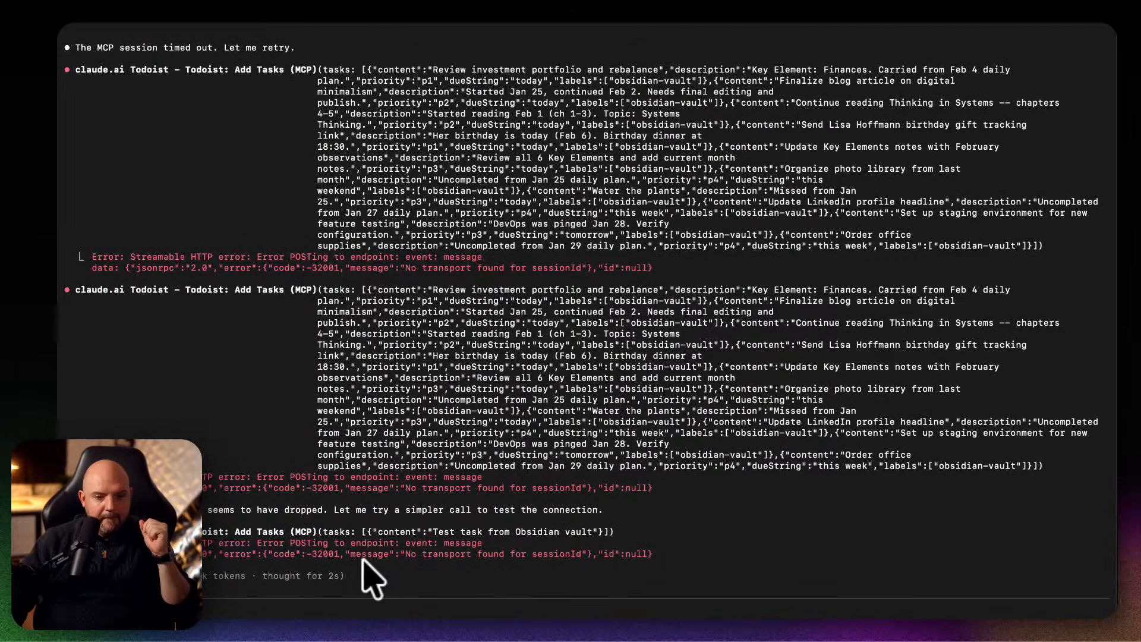
pyautogui.moveTo(205, 510); pyautogui.dragTo(517, 512)
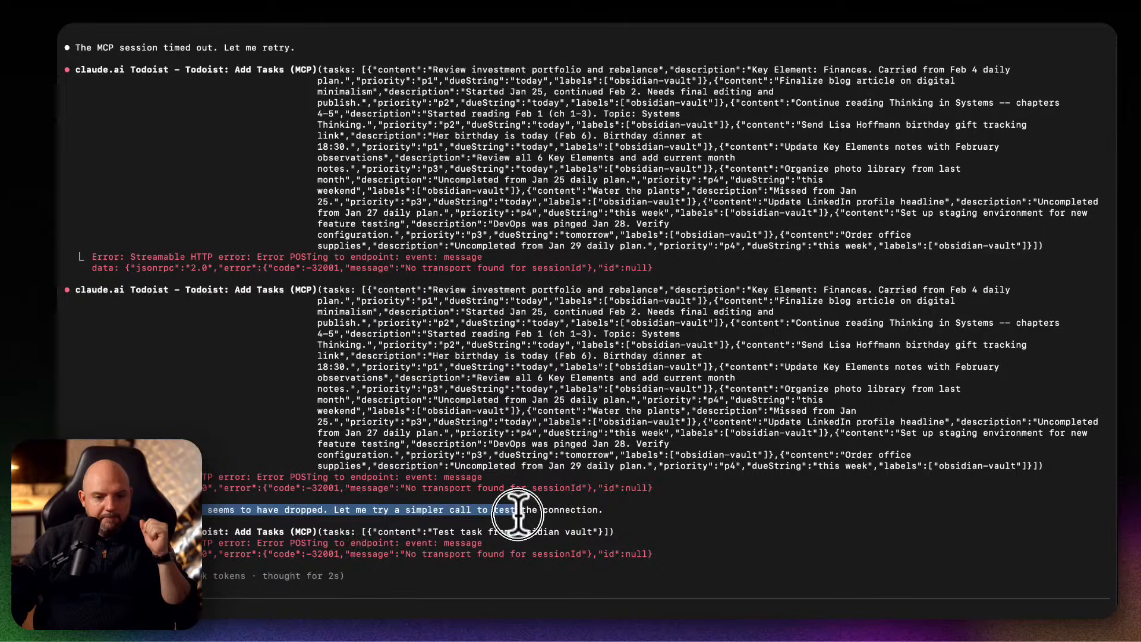
pyautogui.click(707, 540)
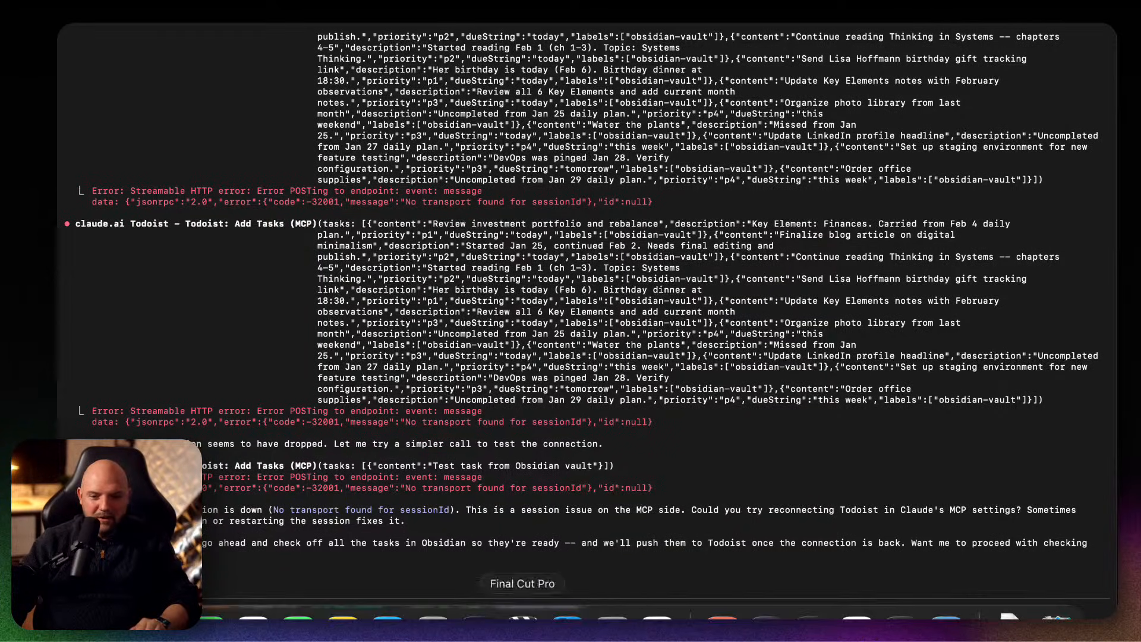
# Switch to the Claude desktop app and check the tasks on the MyLife vault setup and the AI productivity research.
pyautogui.click(726, 613)
pyautogui.click(137, 196)
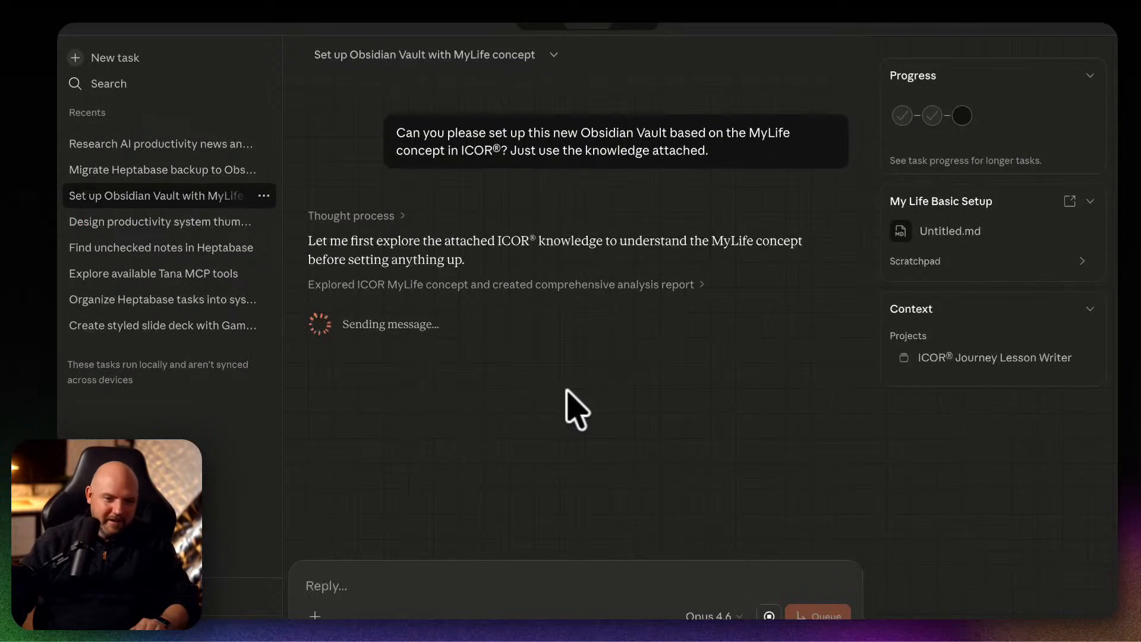
pyautogui.click(192, 149)
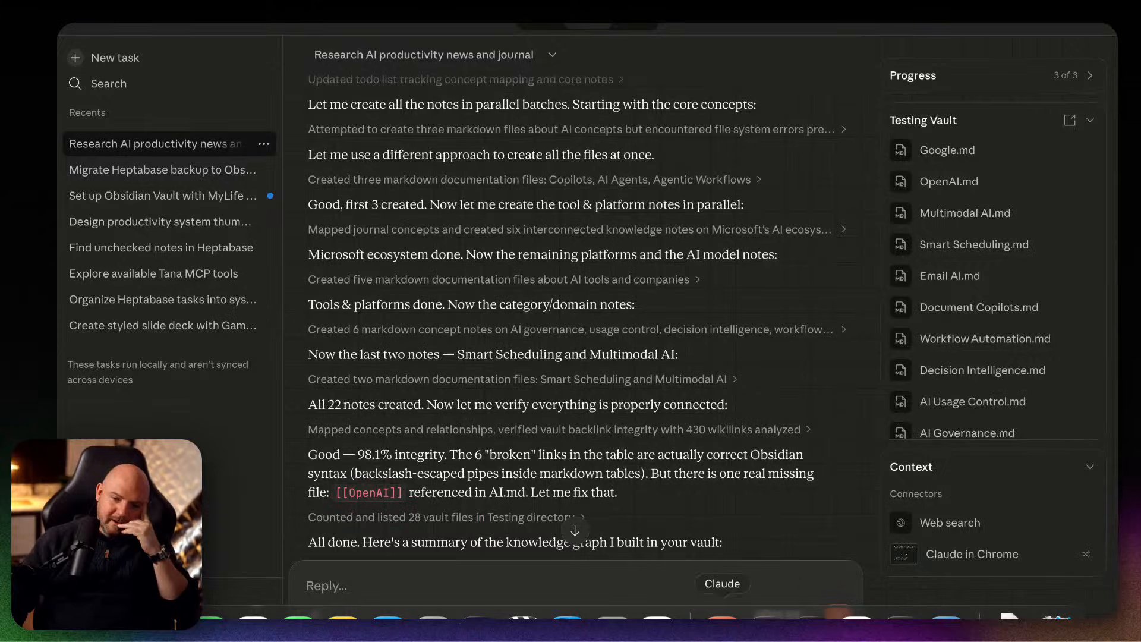
# Switch back to Obsidian and look over the 2026-02-06 daily plan from its properties to the end-of-day review.
pyautogui.click(811, 613)
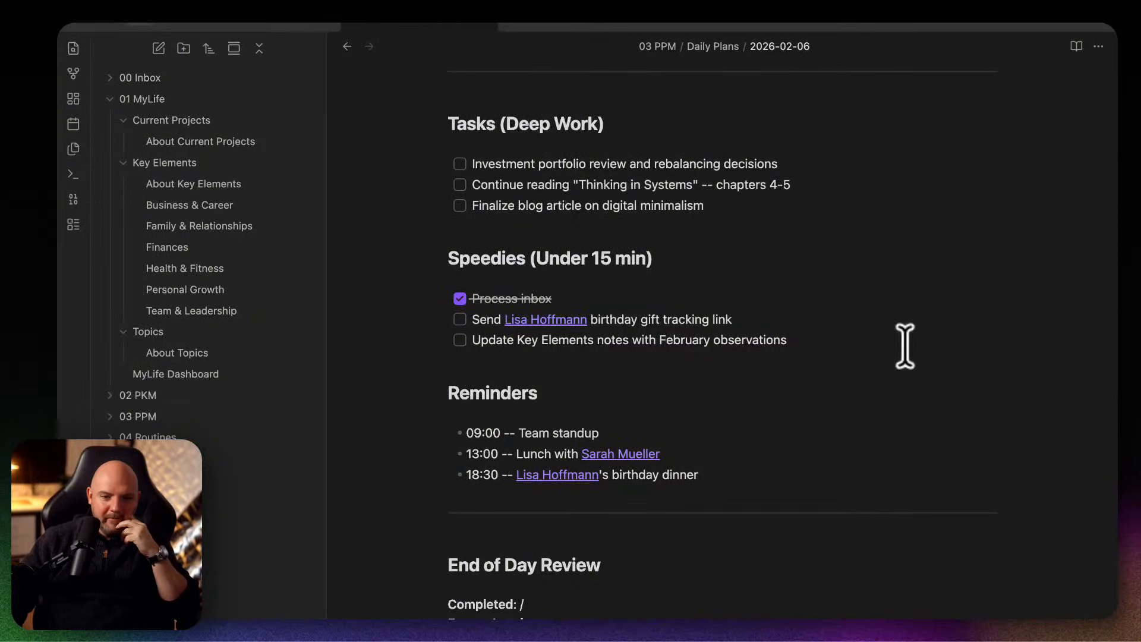
pyautogui.scroll(-4, 814, 522)
pyautogui.scroll(8, 819, 499)
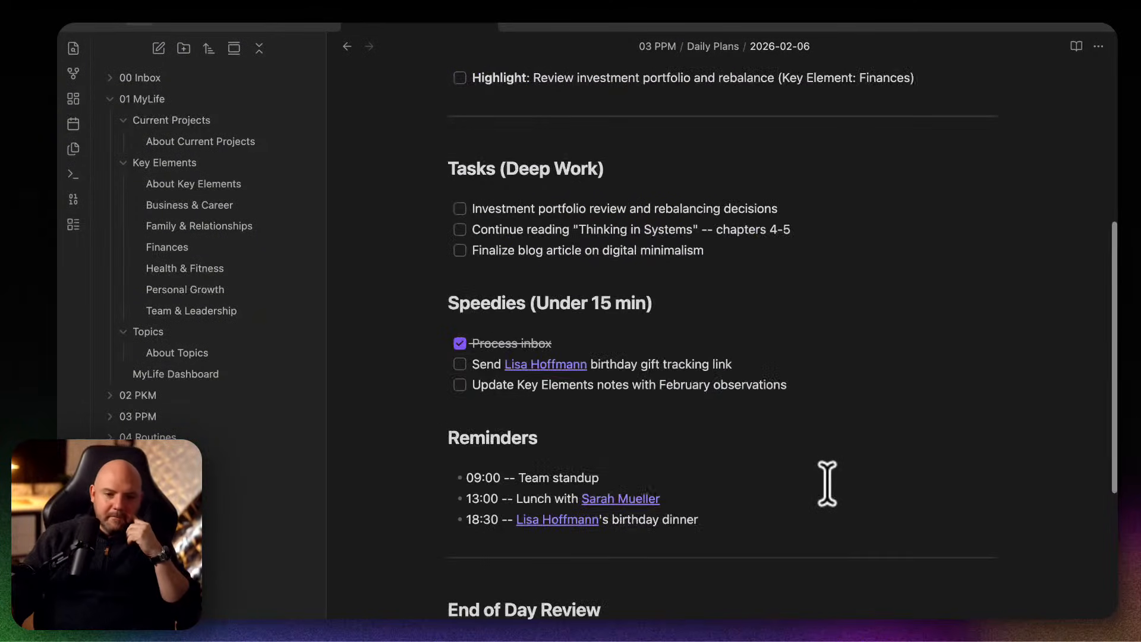
pyautogui.scroll(2, 827, 483)
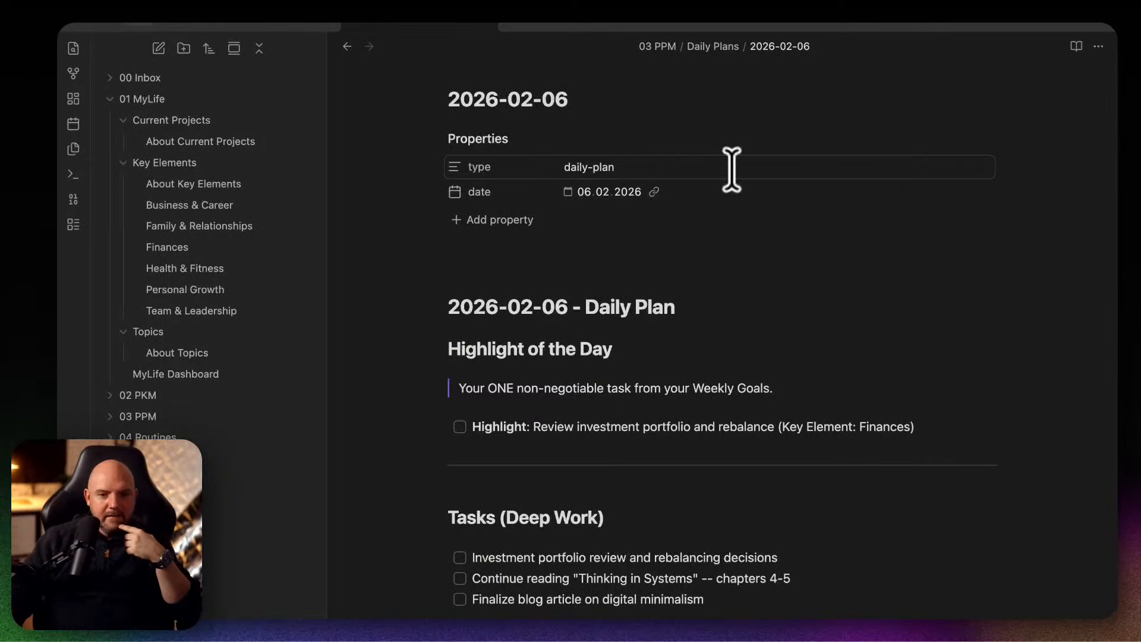
pyautogui.click(302, 24)
pyautogui.click(132, 24)
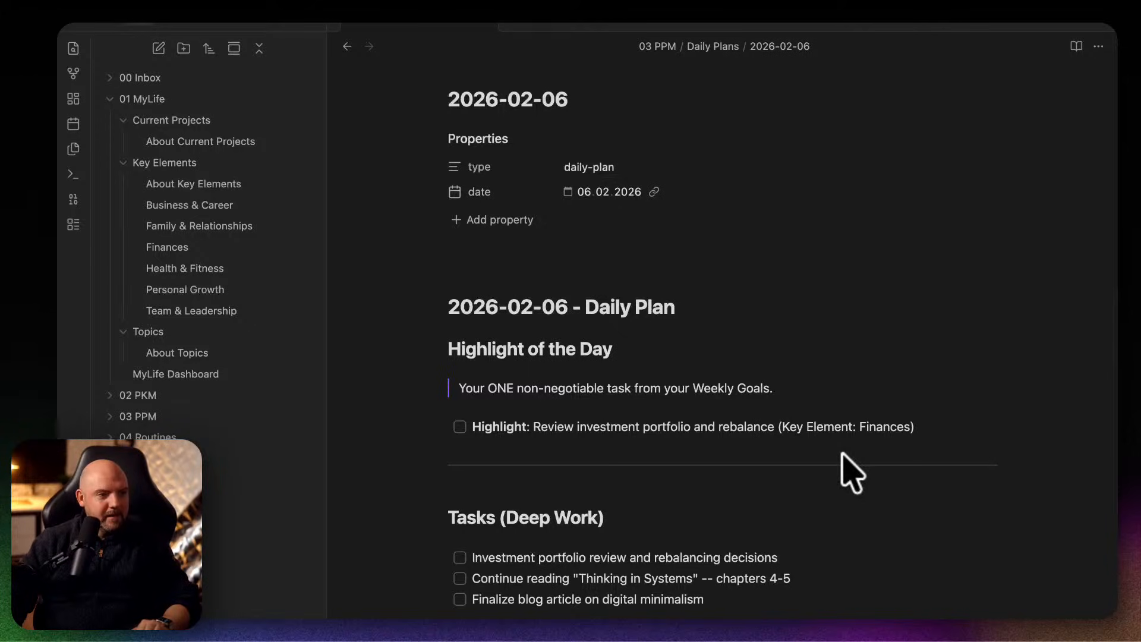
pyautogui.scroll(-10, 851, 473)
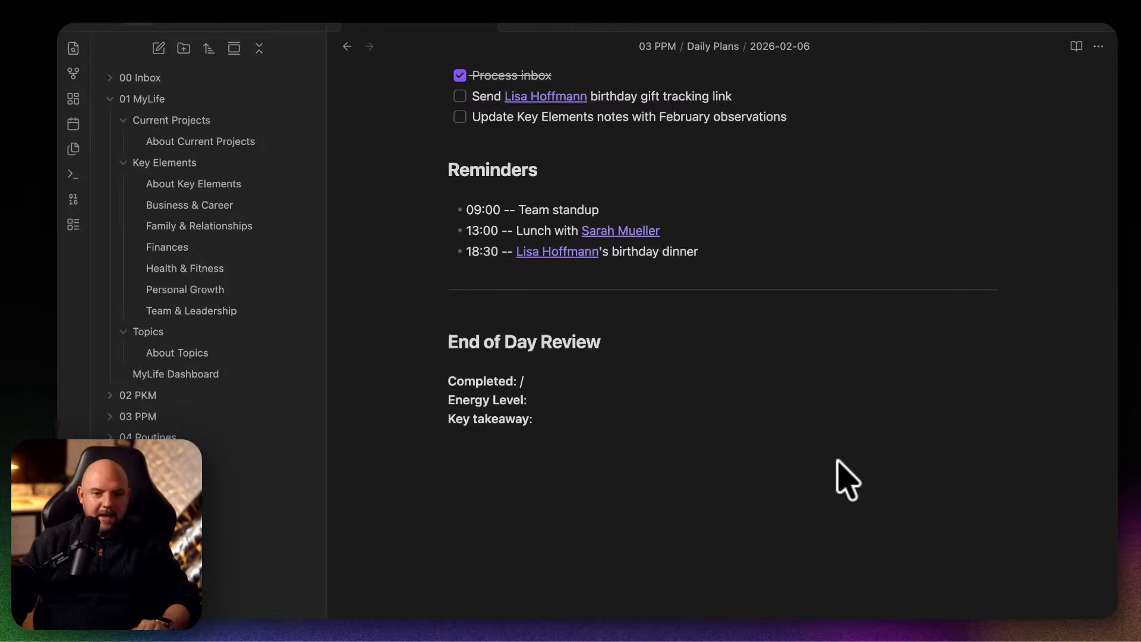
pyautogui.scroll(-3, 840, 479)
pyautogui.scroll(15, 843, 483)
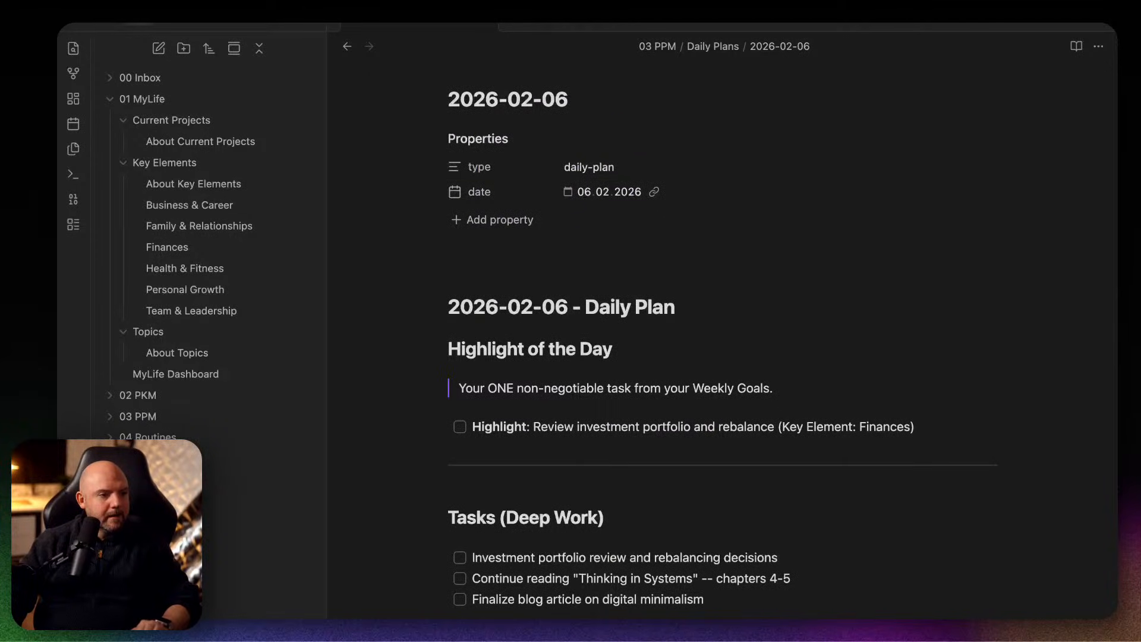
# Move the Heptabase Migration Terminal window over the daily plan, enlarge it to 122×46, and examine the Explore agents' progress.
pyautogui.moveTo(427, 141); pyautogui.dragTo(532, 179)
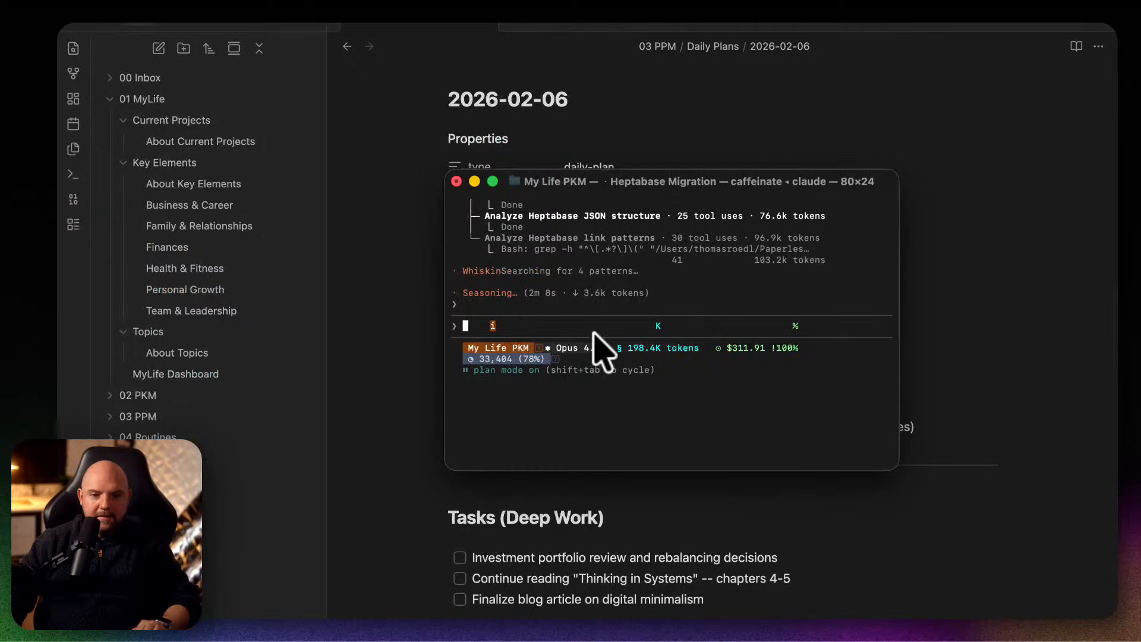
pyautogui.scroll(4, 608, 275)
pyautogui.moveTo(692, 181); pyautogui.dragTo(499, 96)
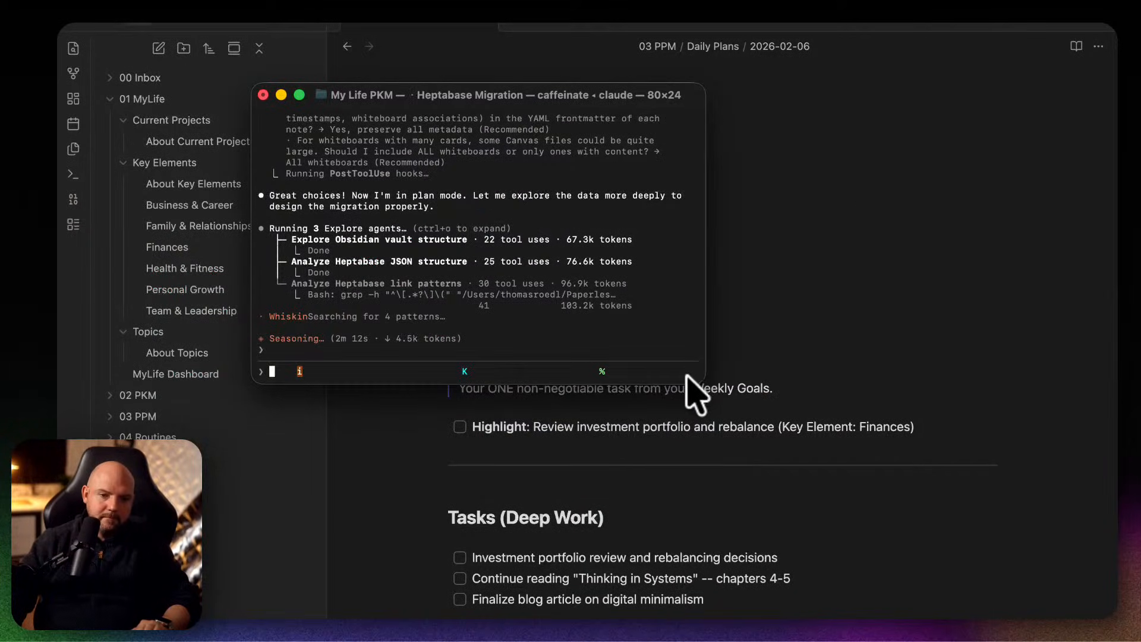
pyautogui.moveTo(707, 386); pyautogui.dragTo(937, 619)
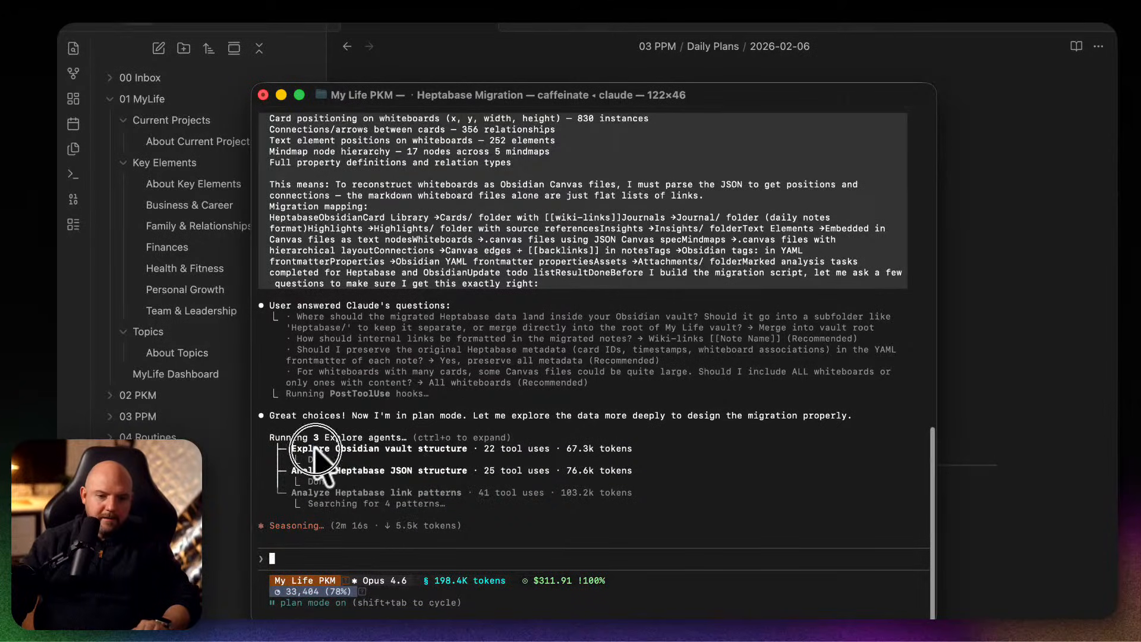
pyautogui.moveTo(313, 449); pyautogui.dragTo(594, 495)
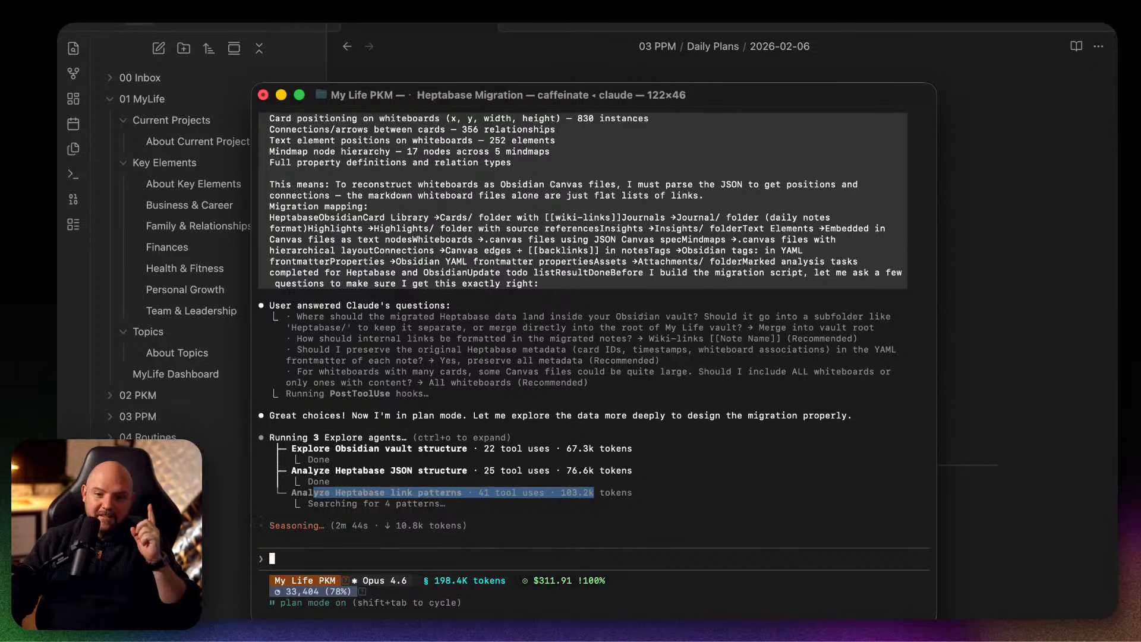
pyautogui.click(655, 436)
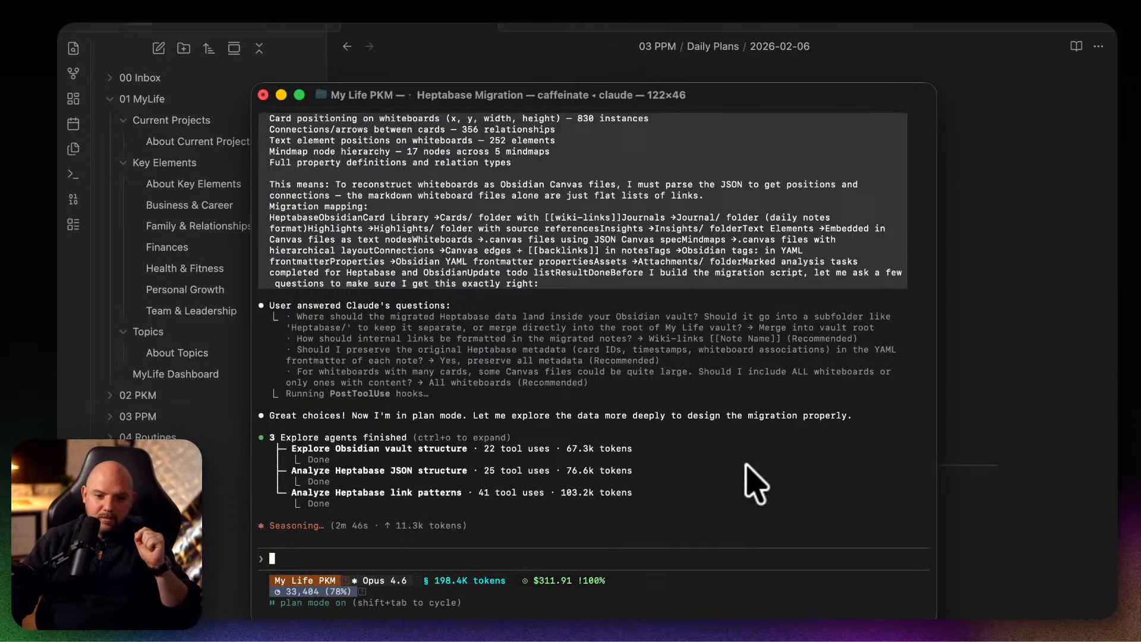